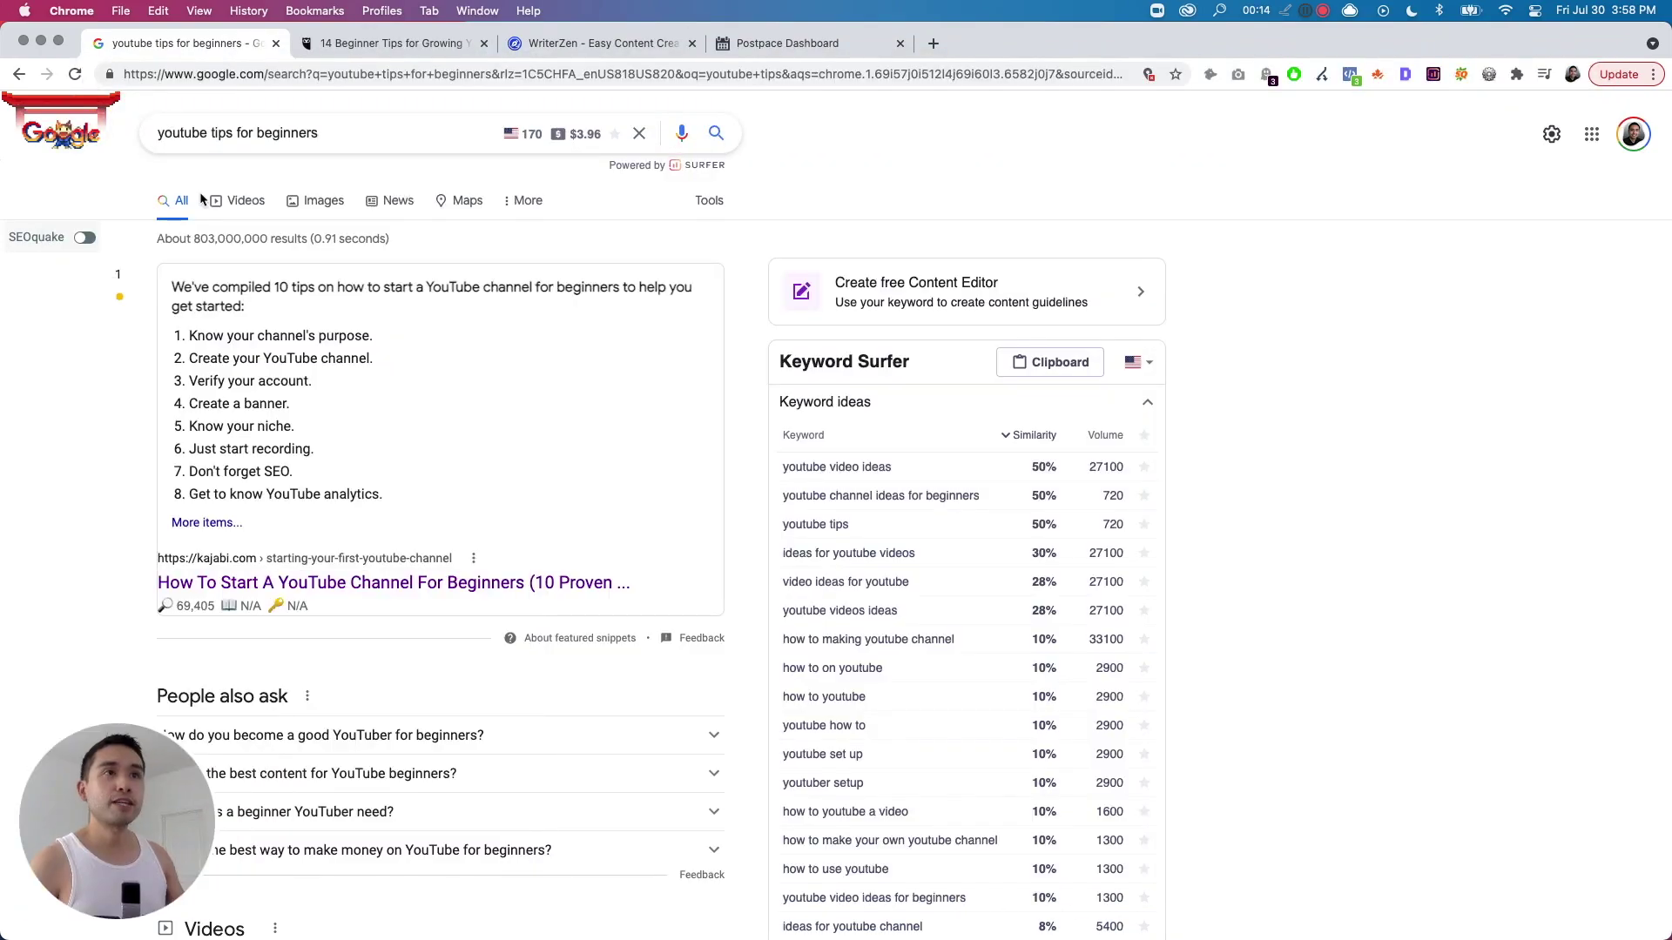
# Dismiss the Google search suggestions and switch to the WriterZen Content Creator tab.
pyautogui.click(78, 353)
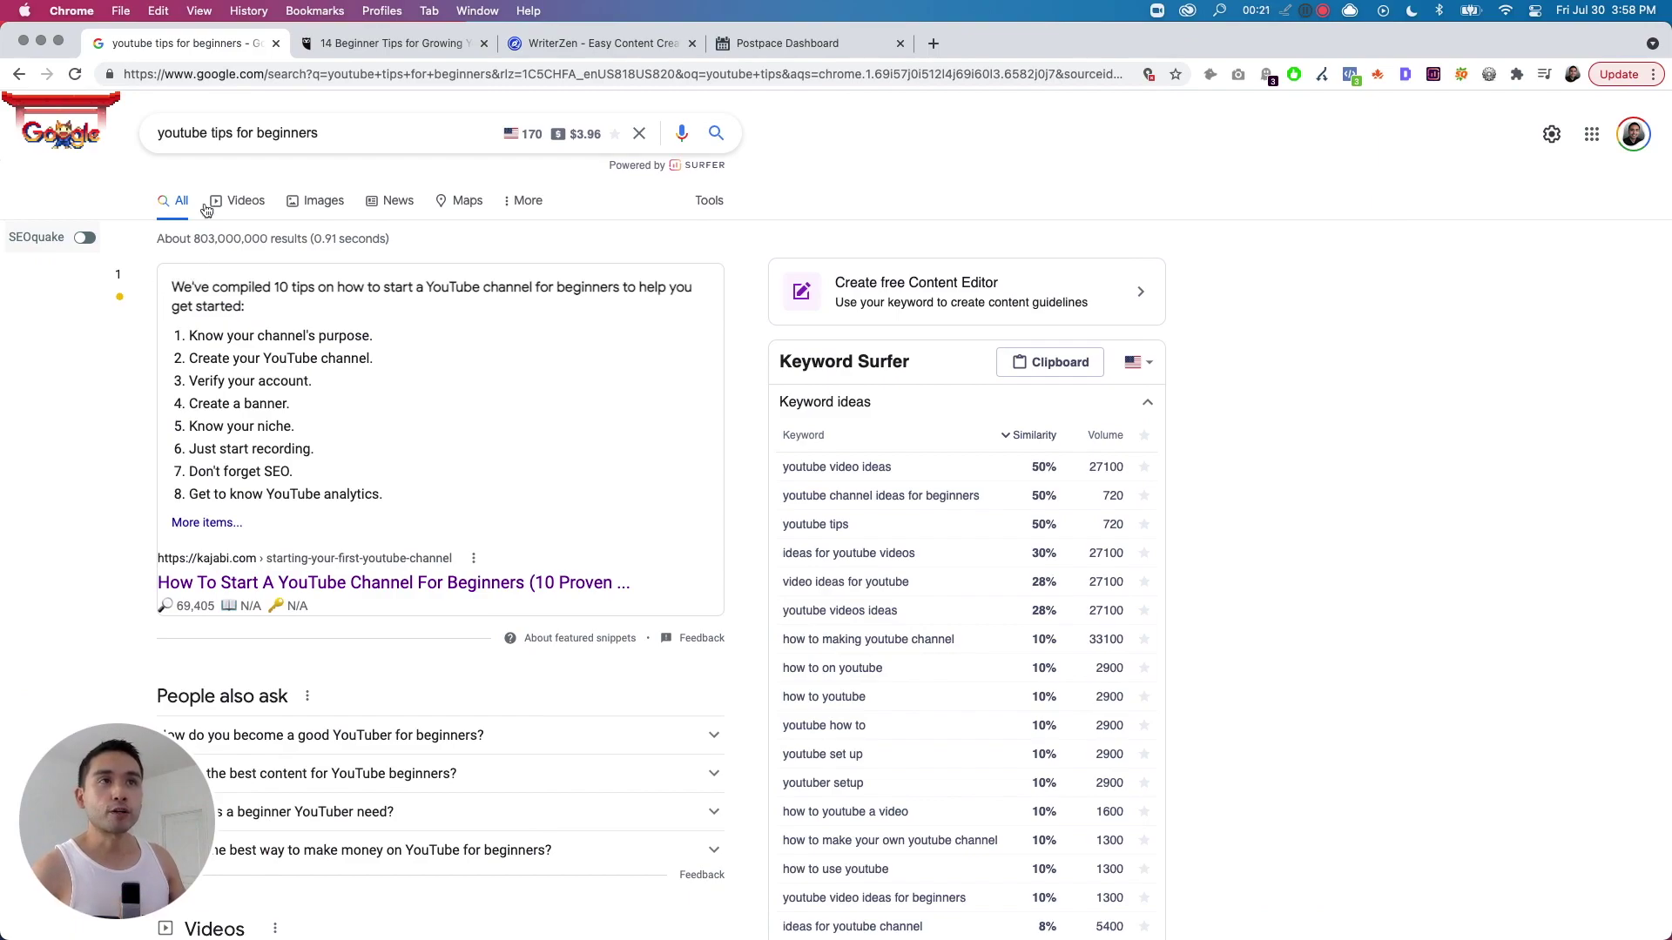
pyautogui.click(341, 127)
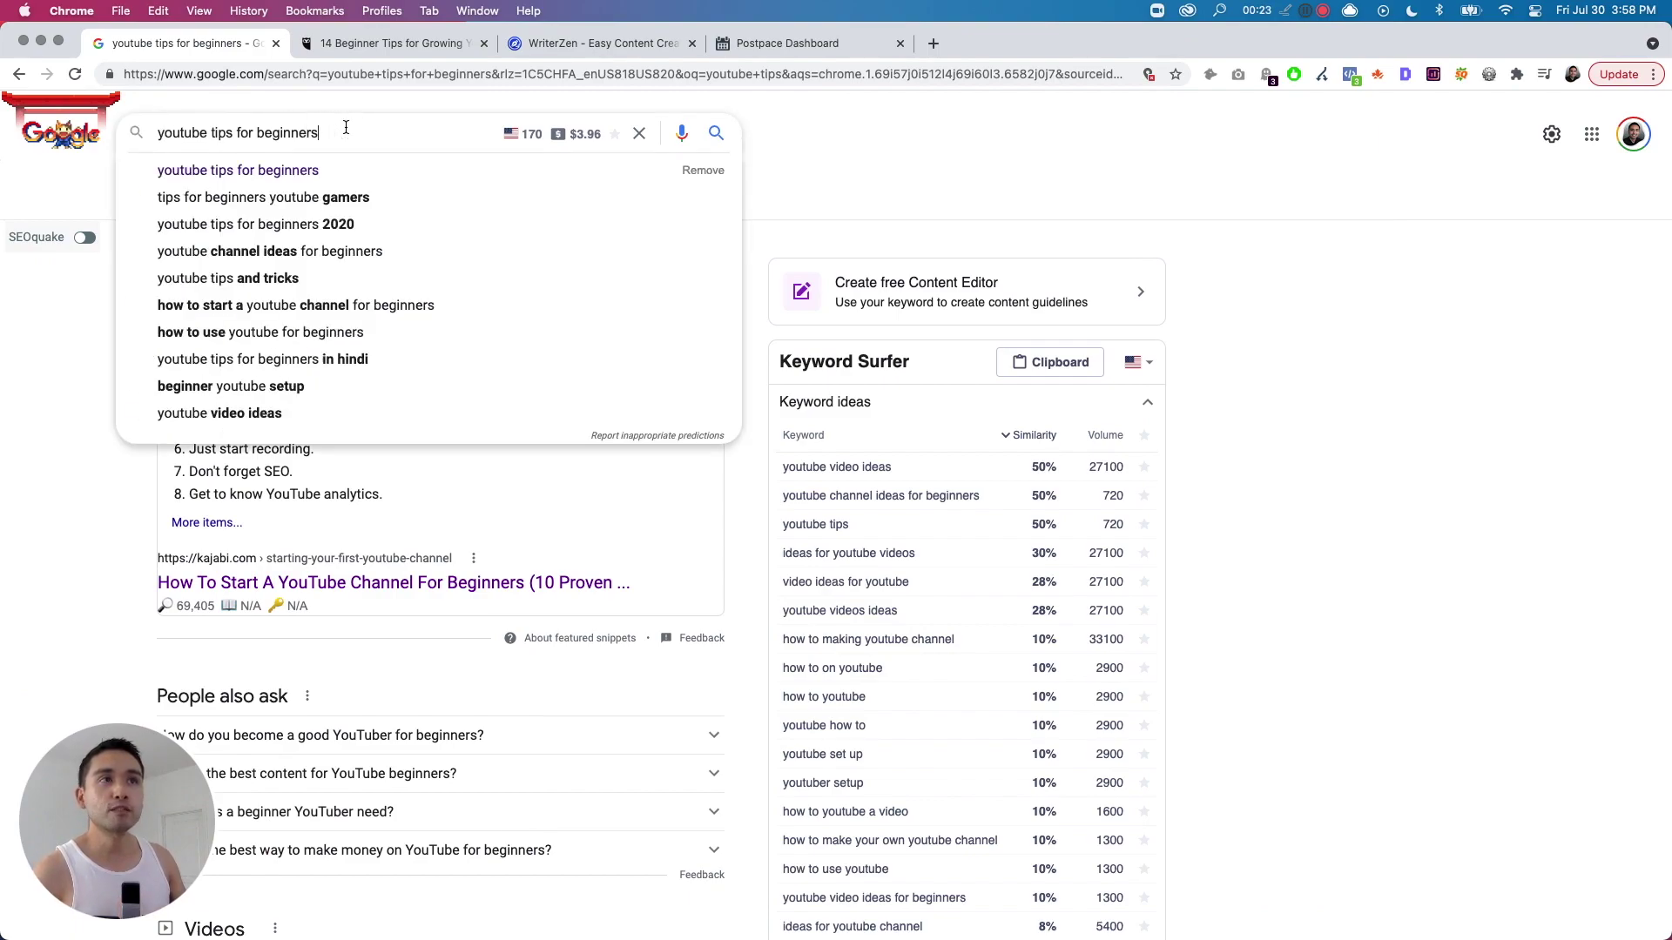
pyautogui.click(38, 387)
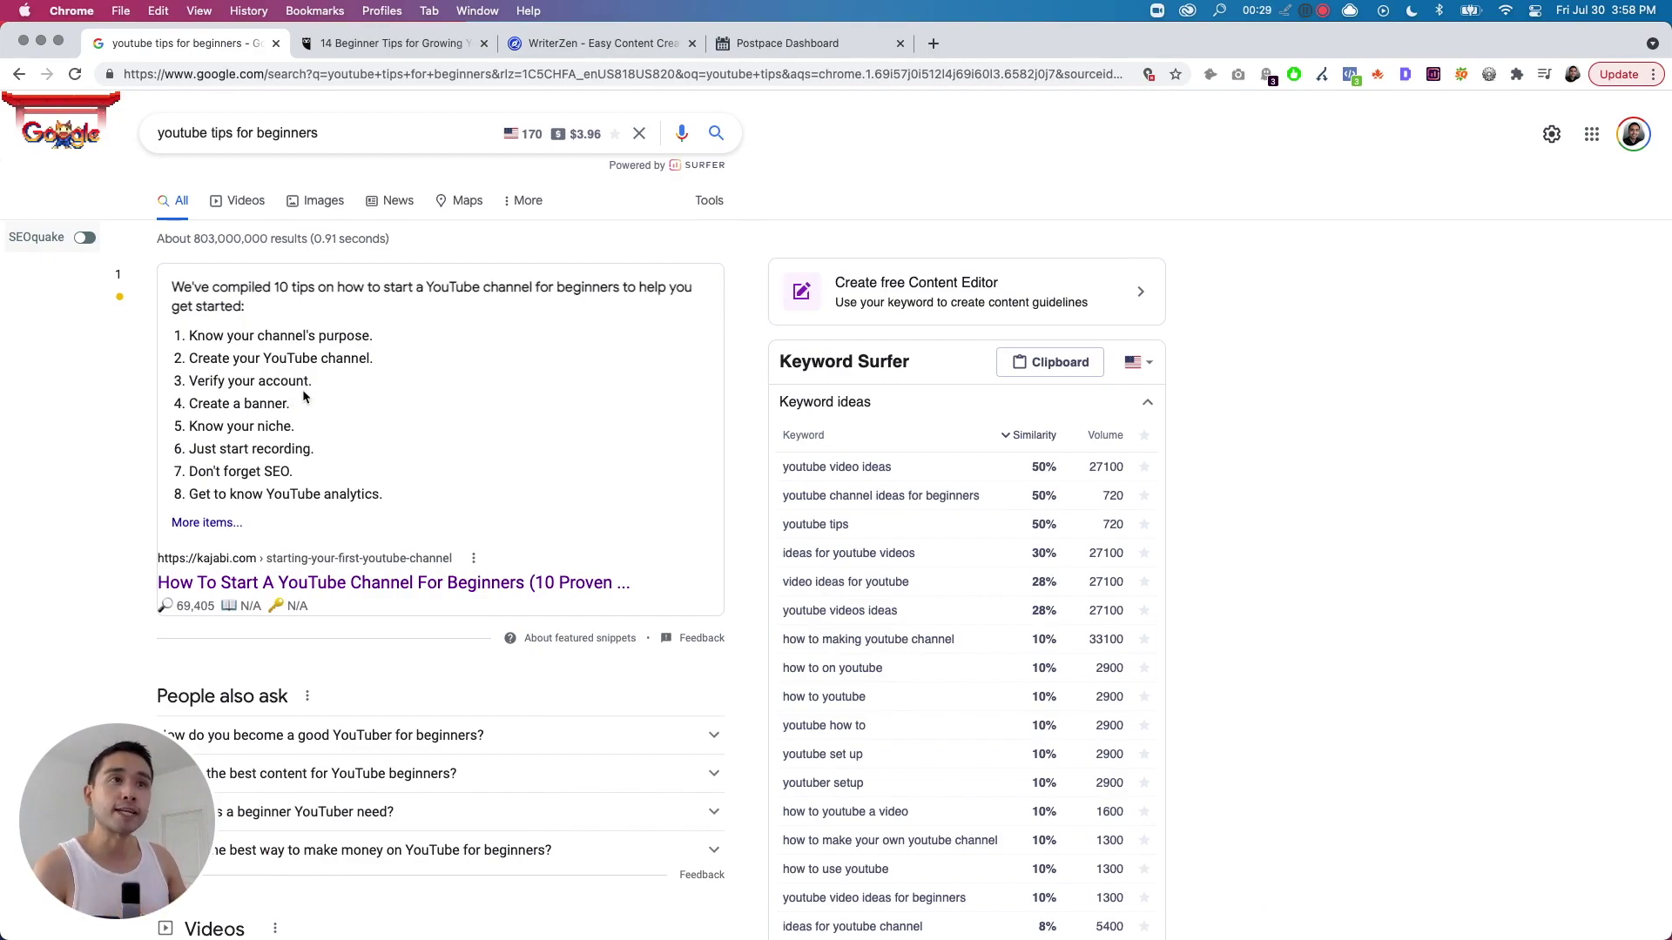
pyautogui.click(575, 44)
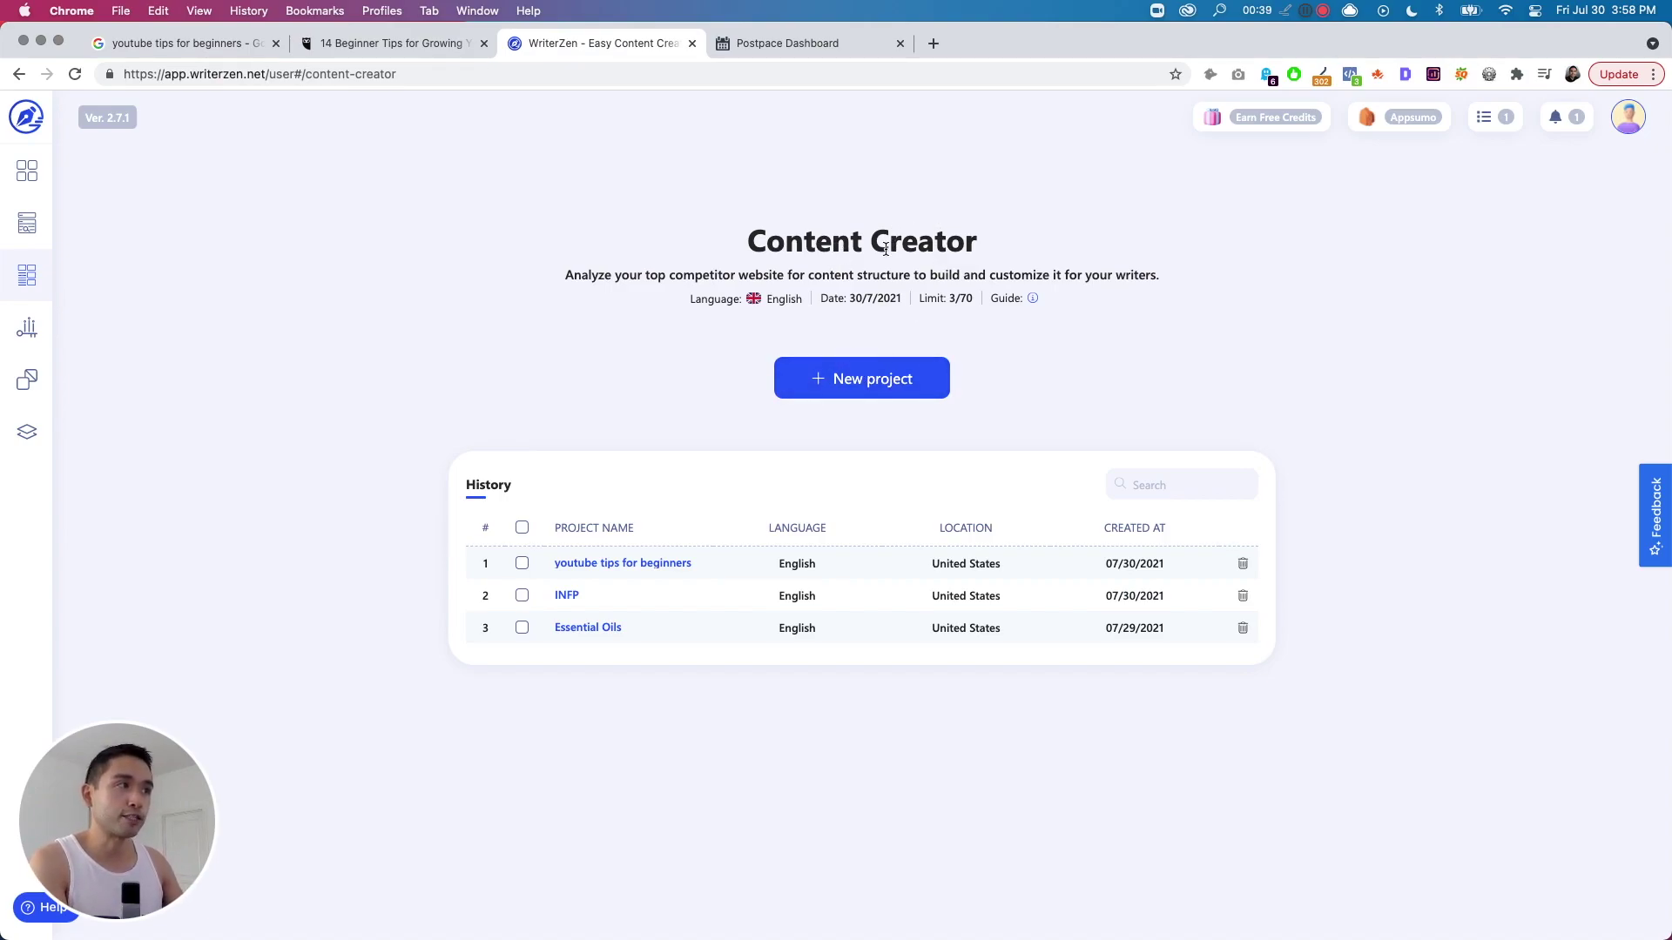
# Cancel a new project, open the 'youtube tips for beginners' article and go to its Outline step.
pyautogui.click(885, 379)
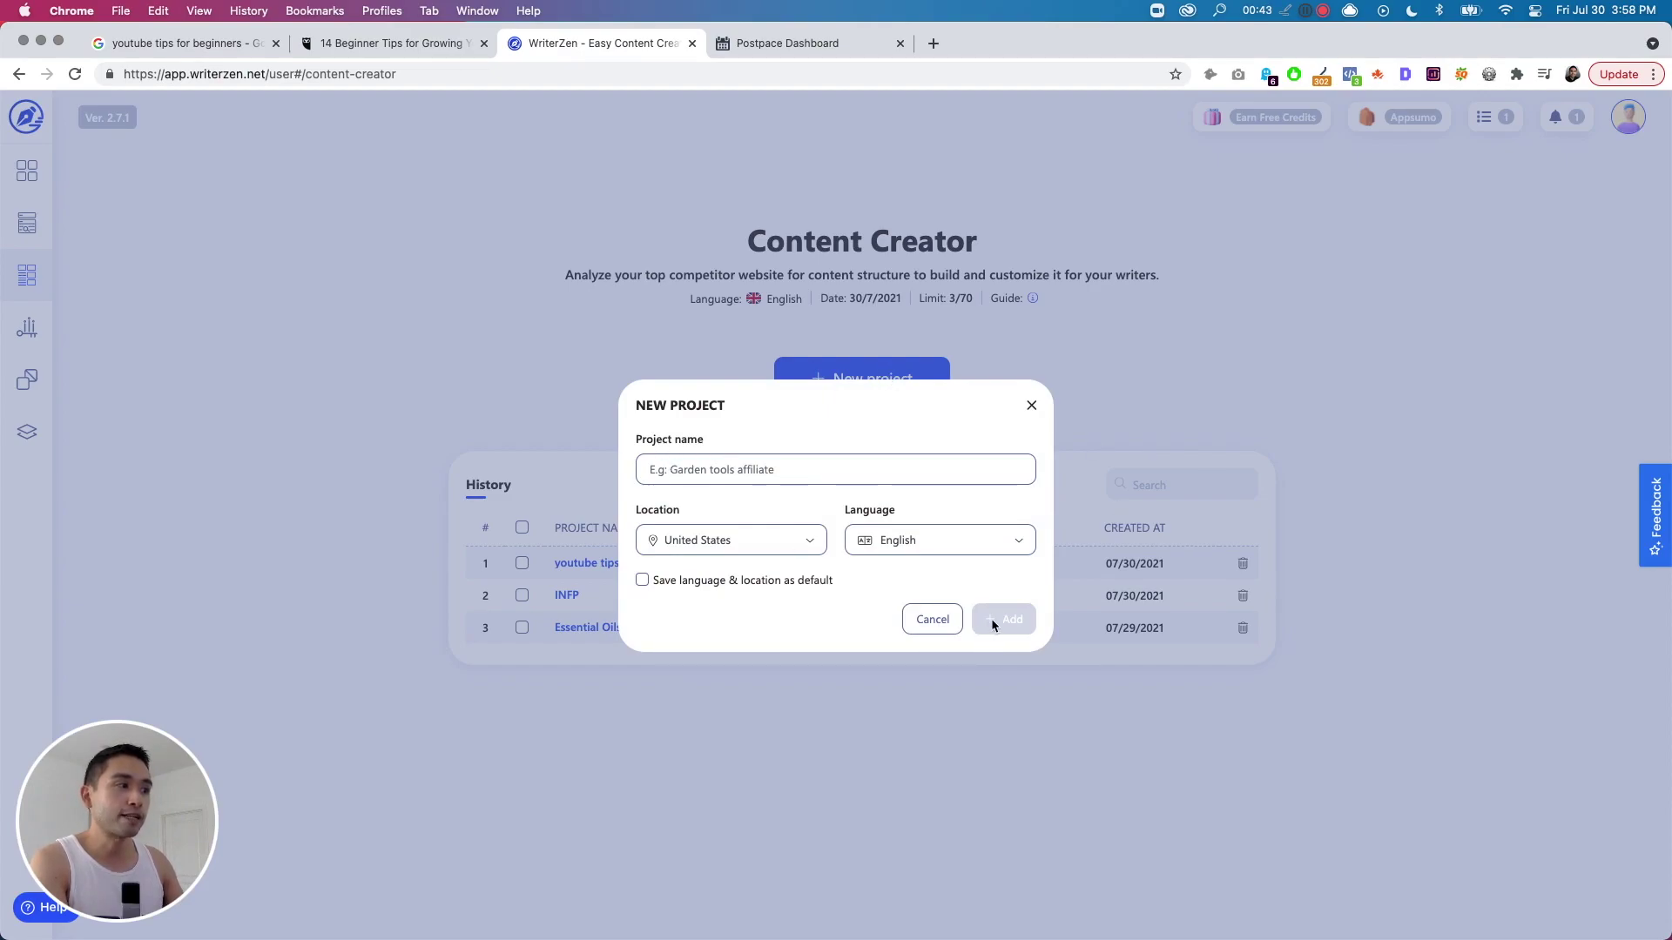
pyautogui.click(1031, 411)
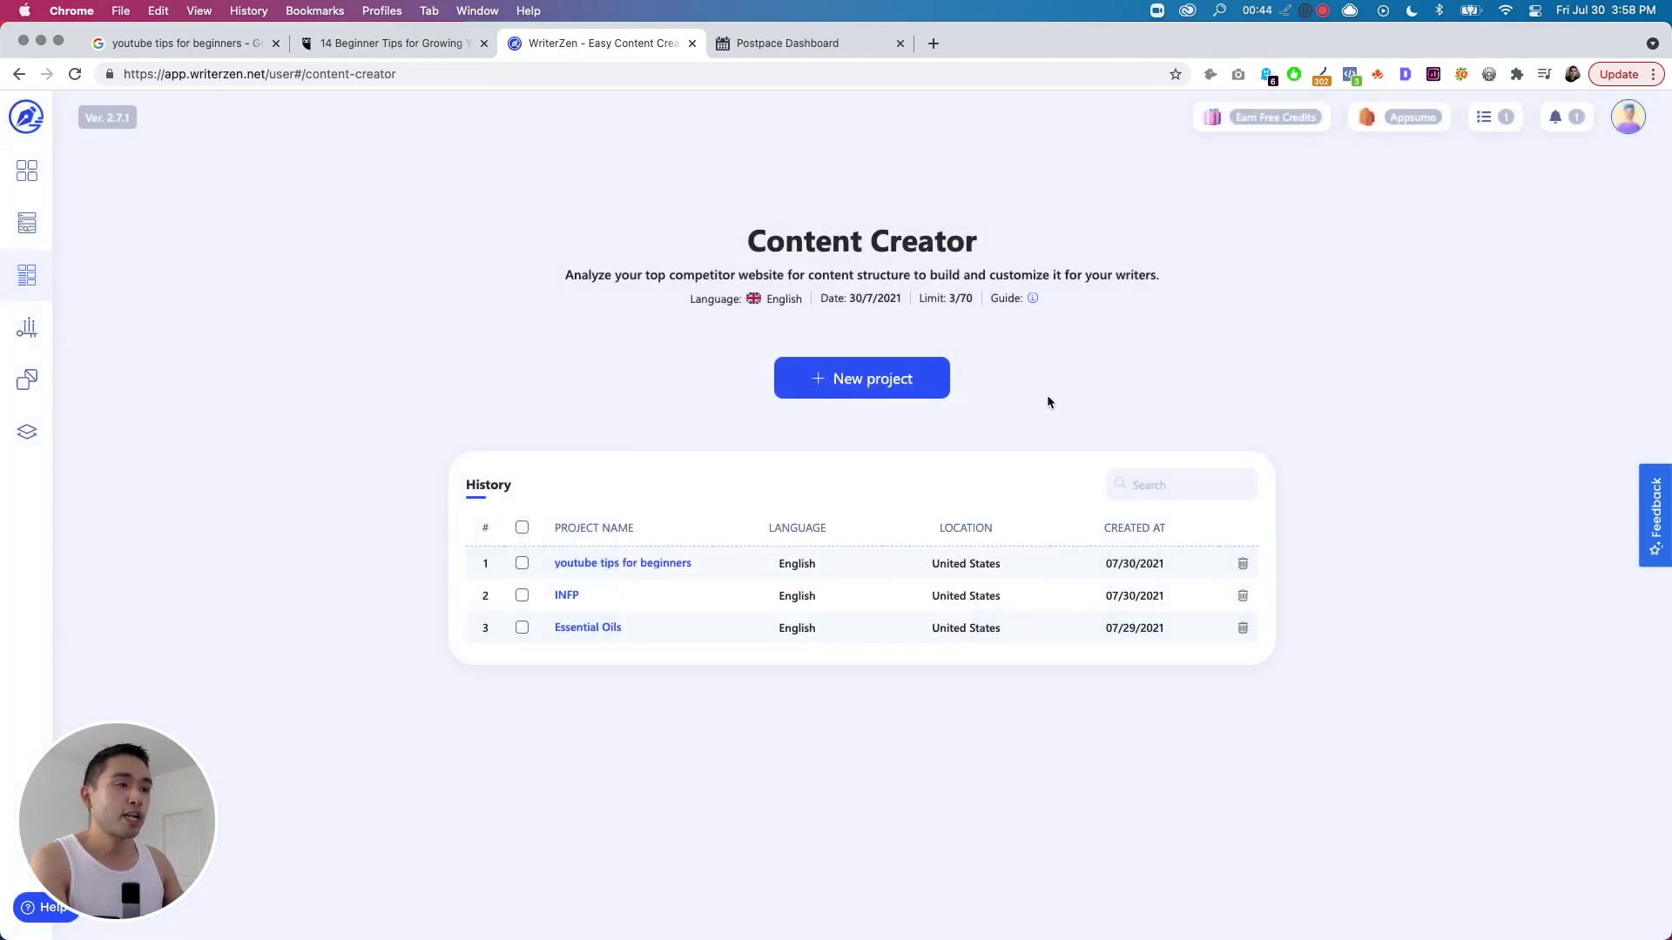
pyautogui.click(584, 567)
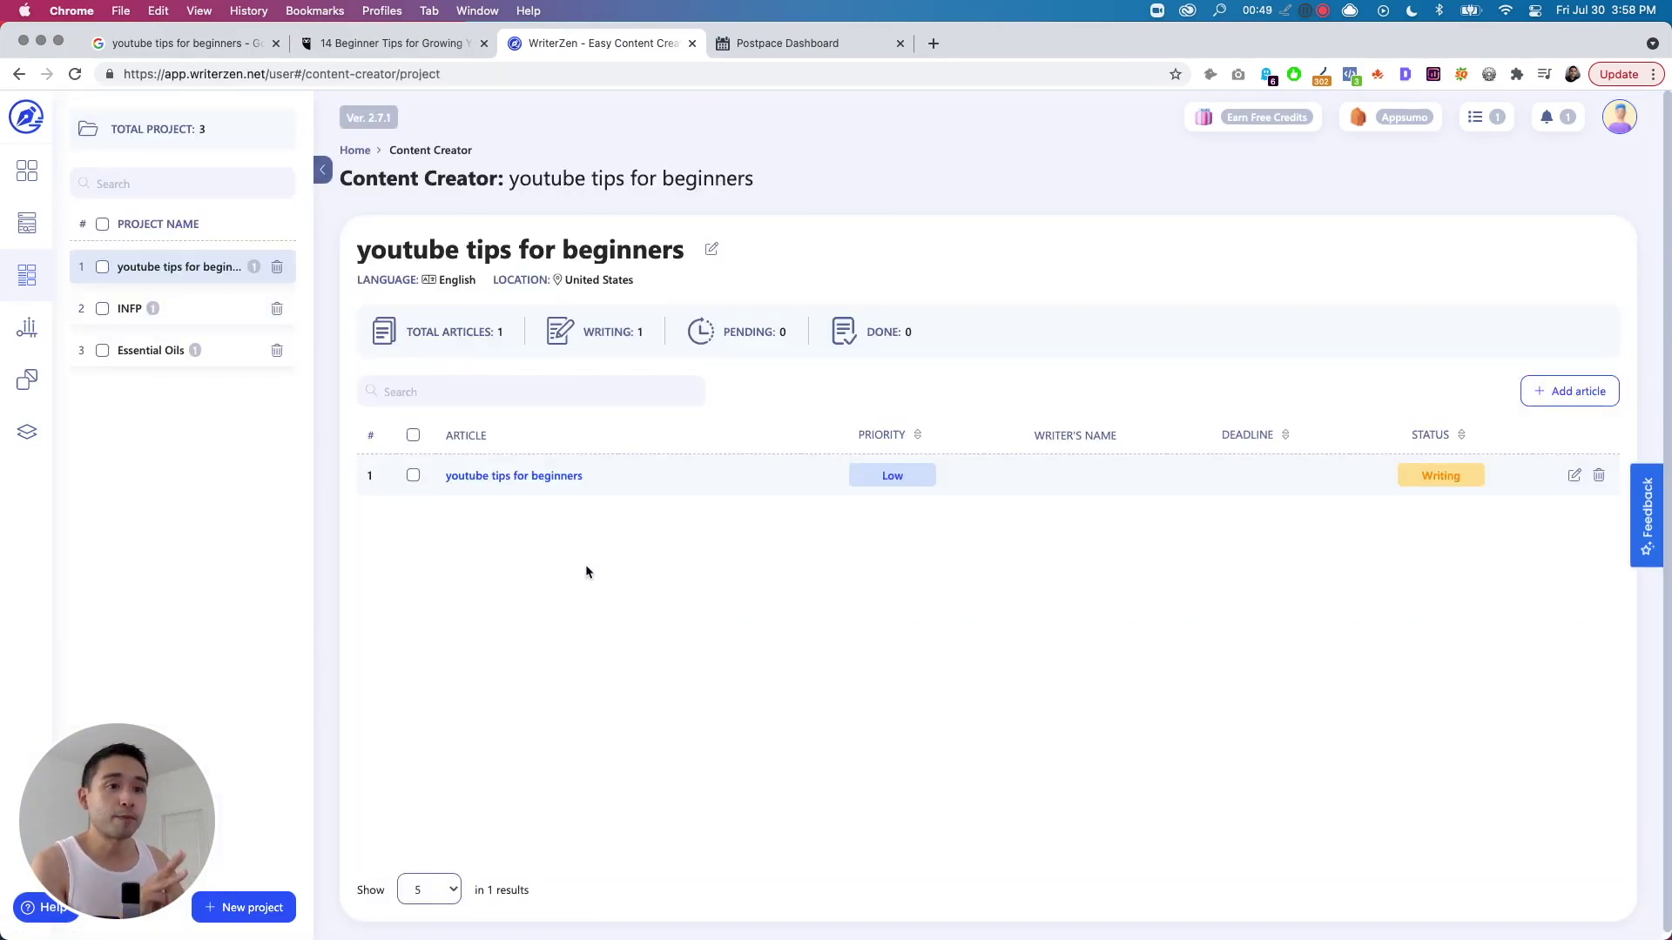
pyautogui.click(523, 477)
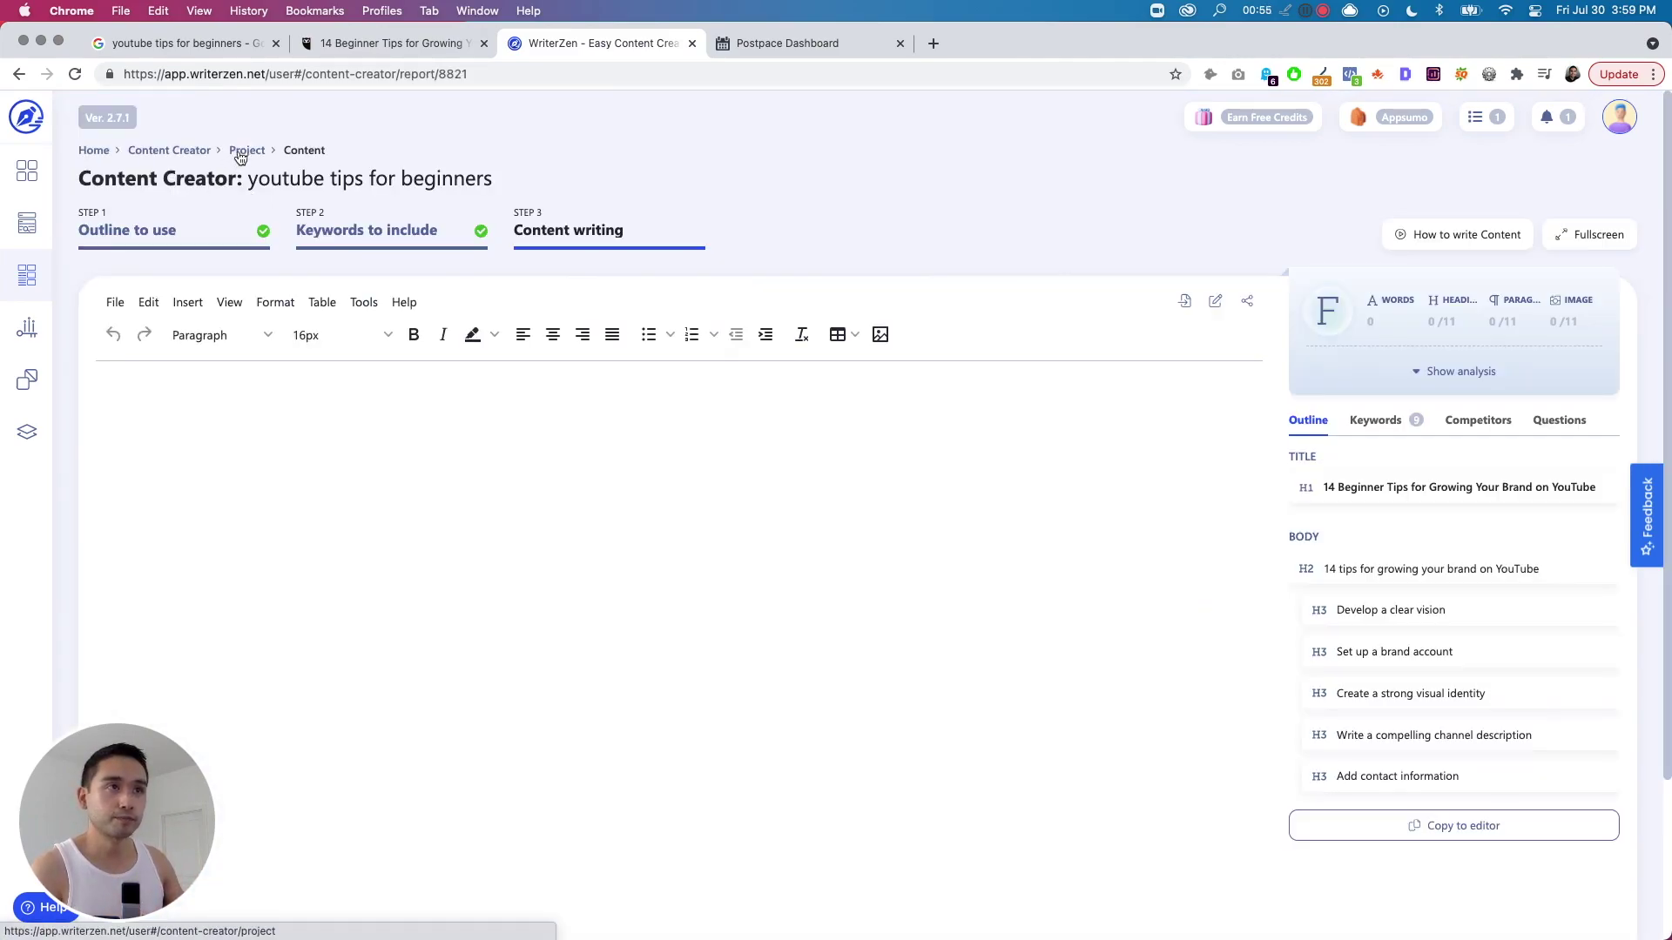
pyautogui.click(116, 233)
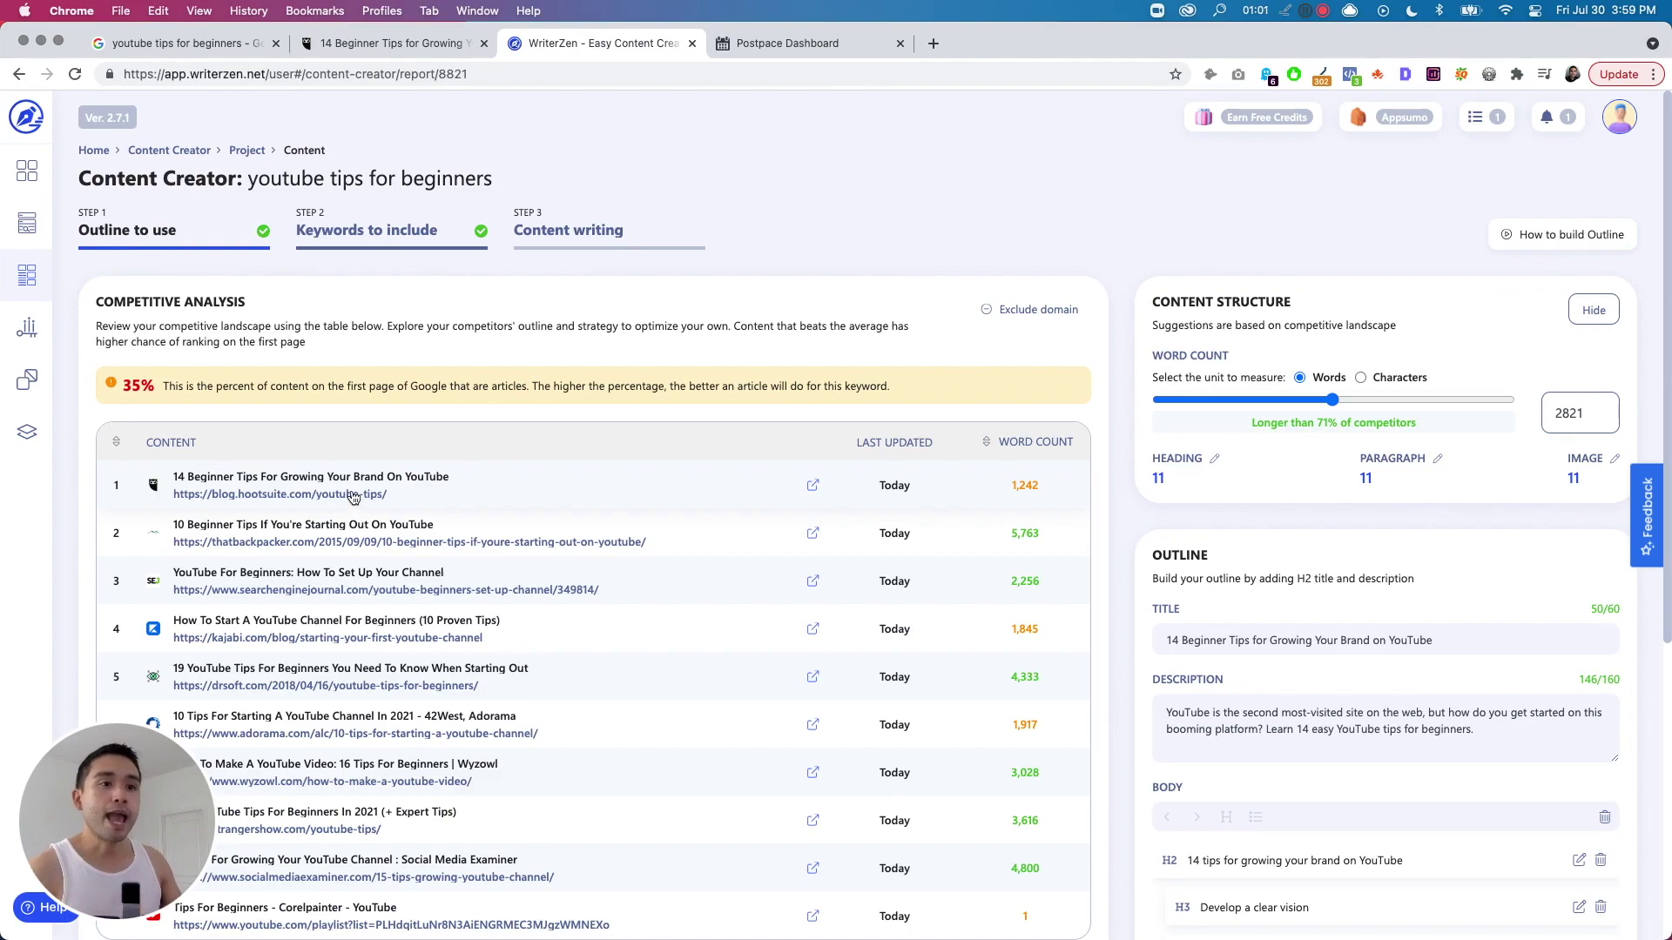
# Show all competitors, preview the top Hootsuite article's outline, then collapse it.
pyautogui.moveTo(135, 797)
pyautogui.mouseDown()
pyautogui.moveTo(1542, 117)
pyautogui.moveTo(1570, 125)
pyautogui.mouseUp()
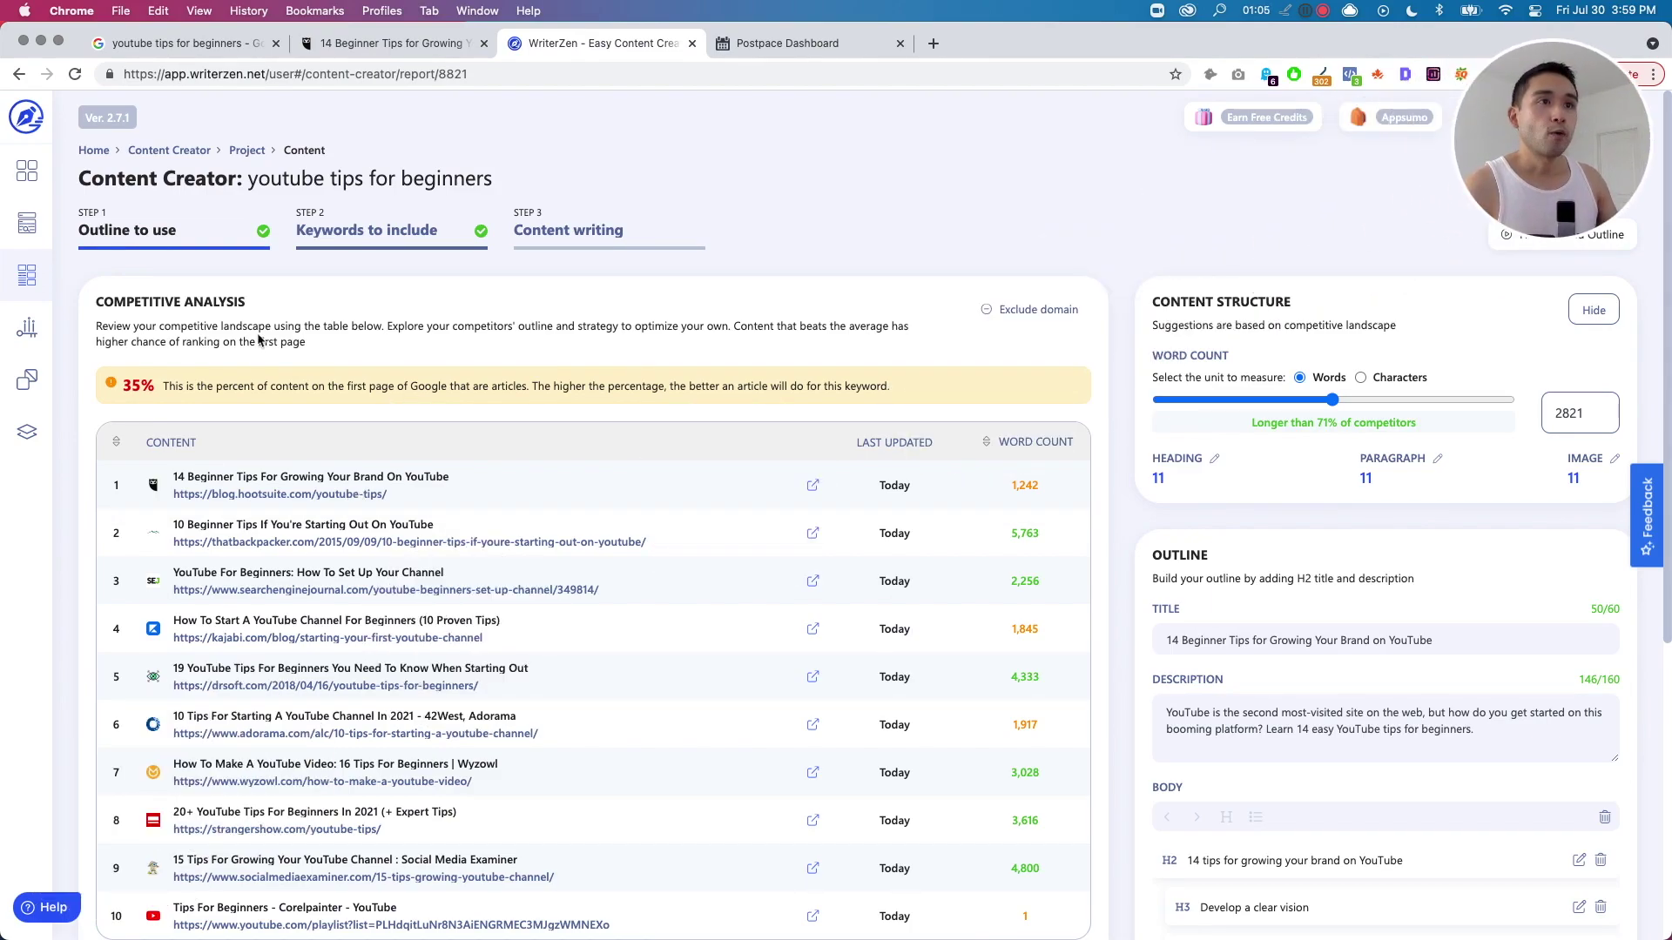
pyautogui.scroll(-2, 258, 339)
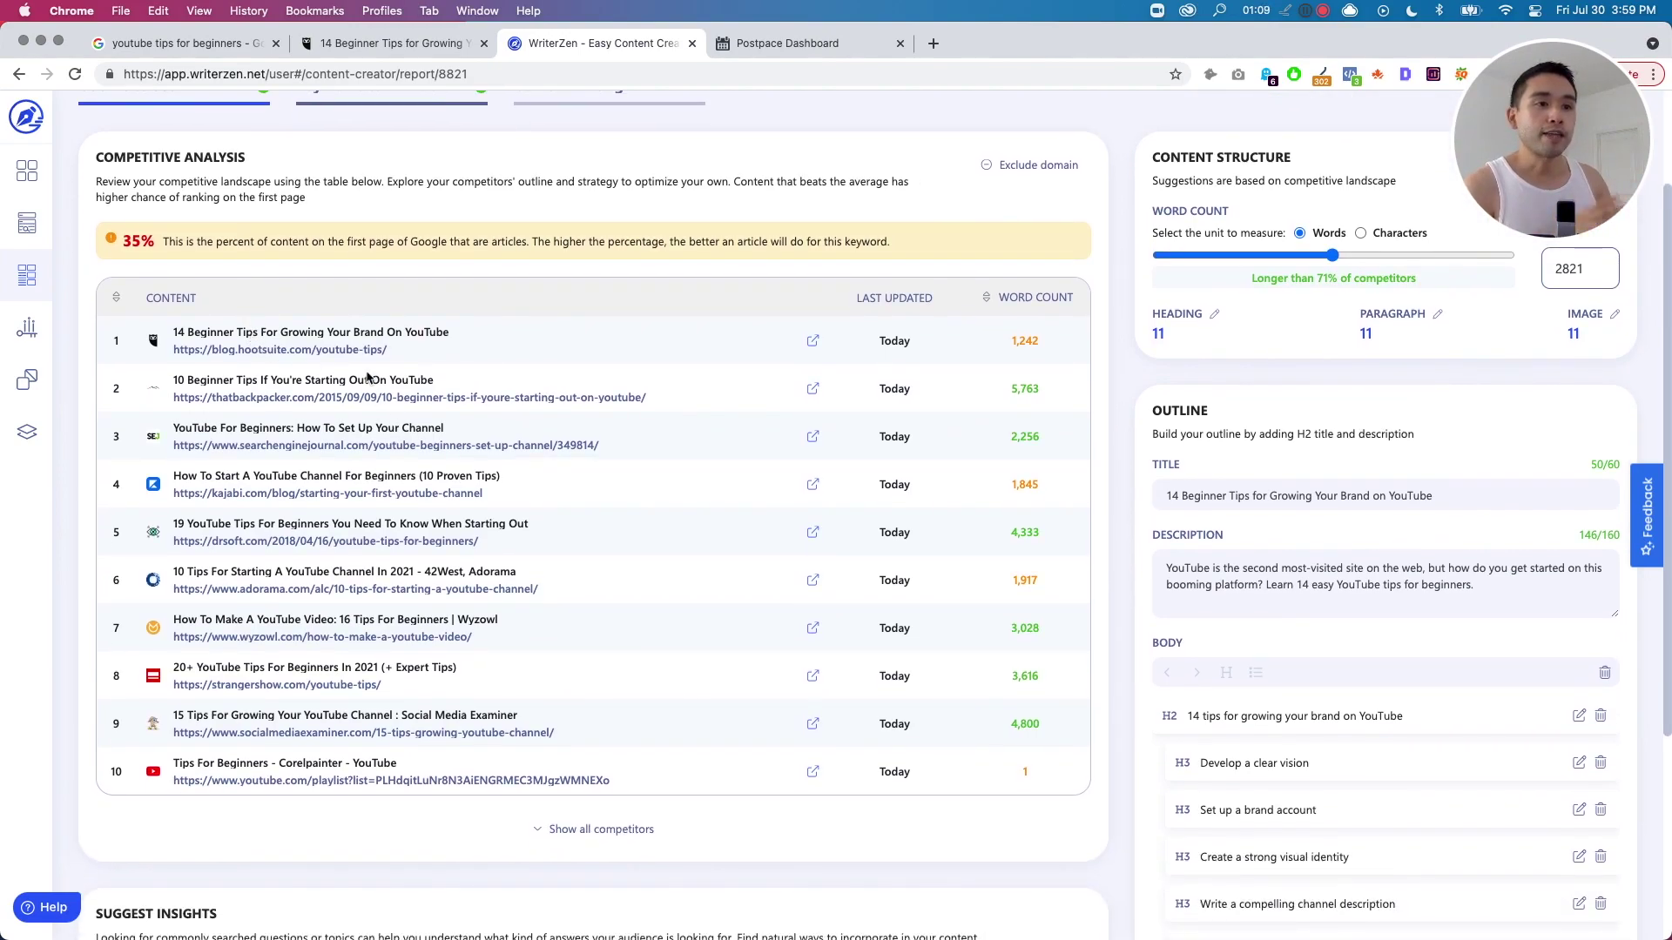
pyautogui.click(559, 828)
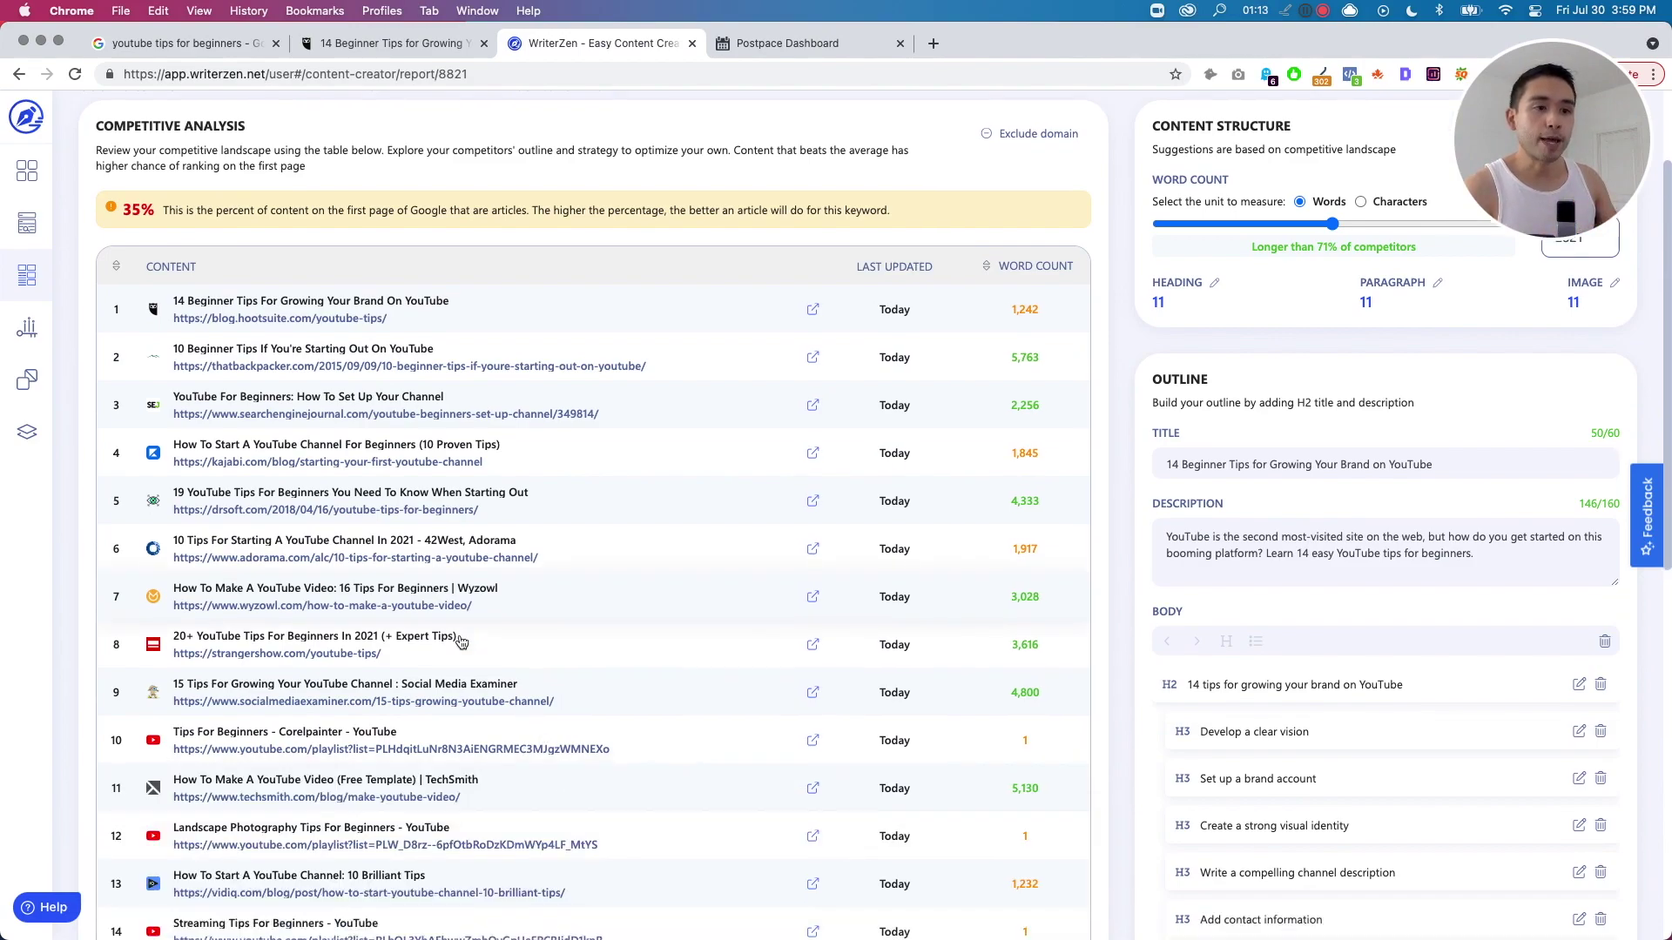
pyautogui.scroll(-3, 462, 643)
pyautogui.scroll(1, 310, 836)
pyautogui.scroll(1, 309, 823)
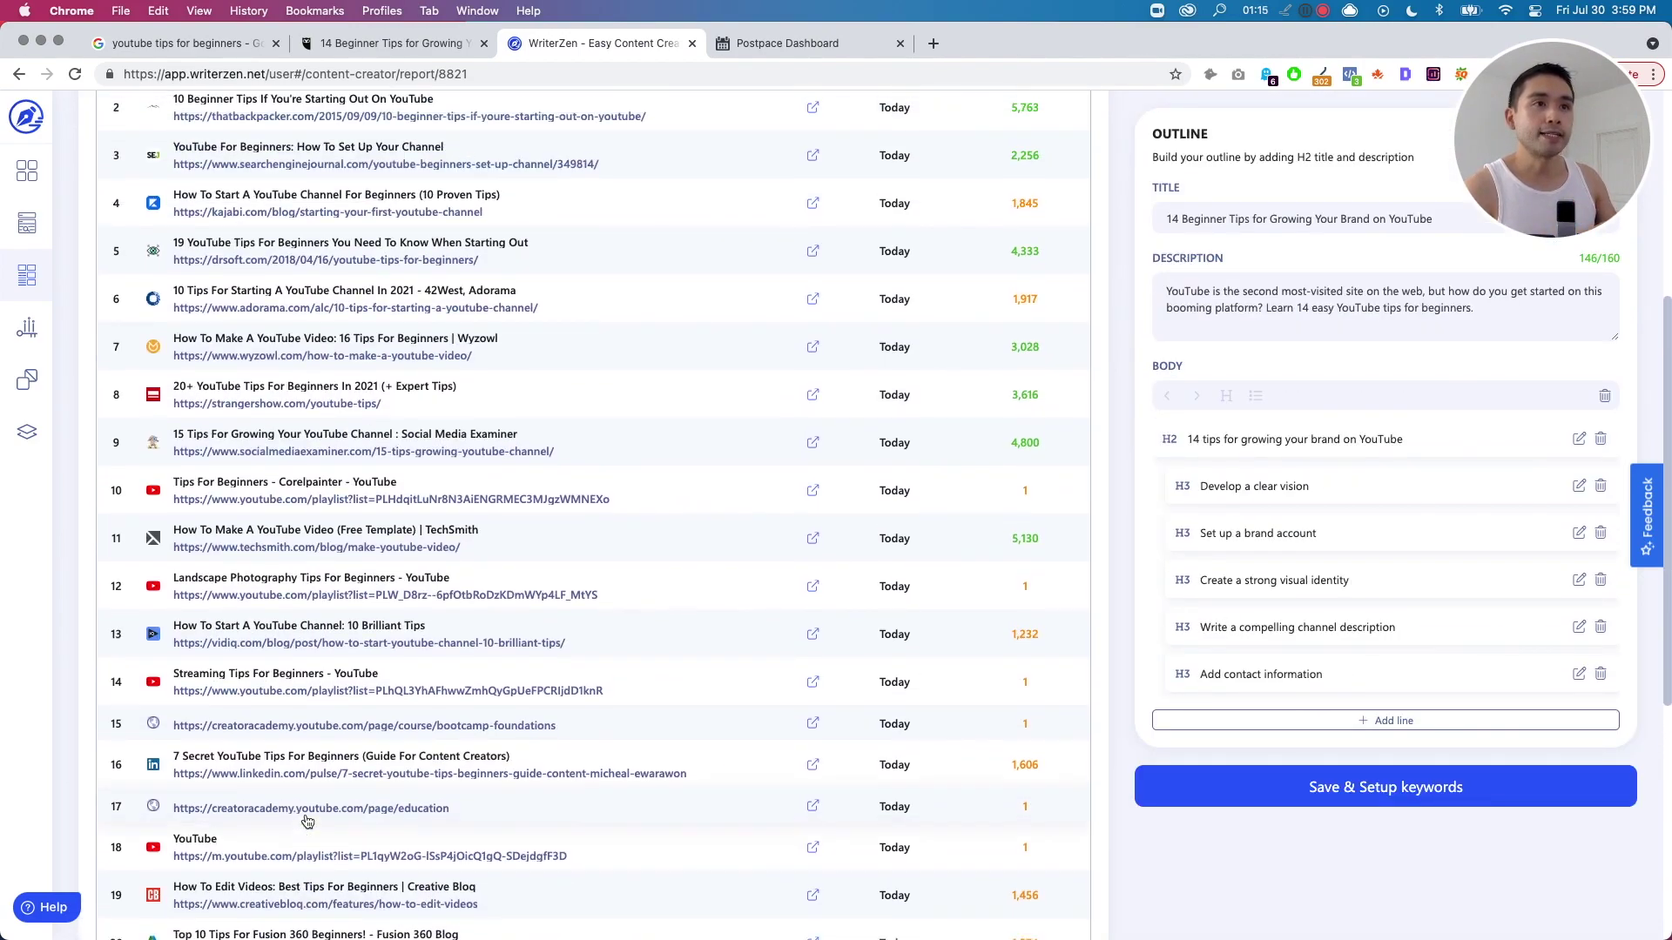
pyautogui.scroll(2, 308, 820)
pyautogui.scroll(1, 308, 820)
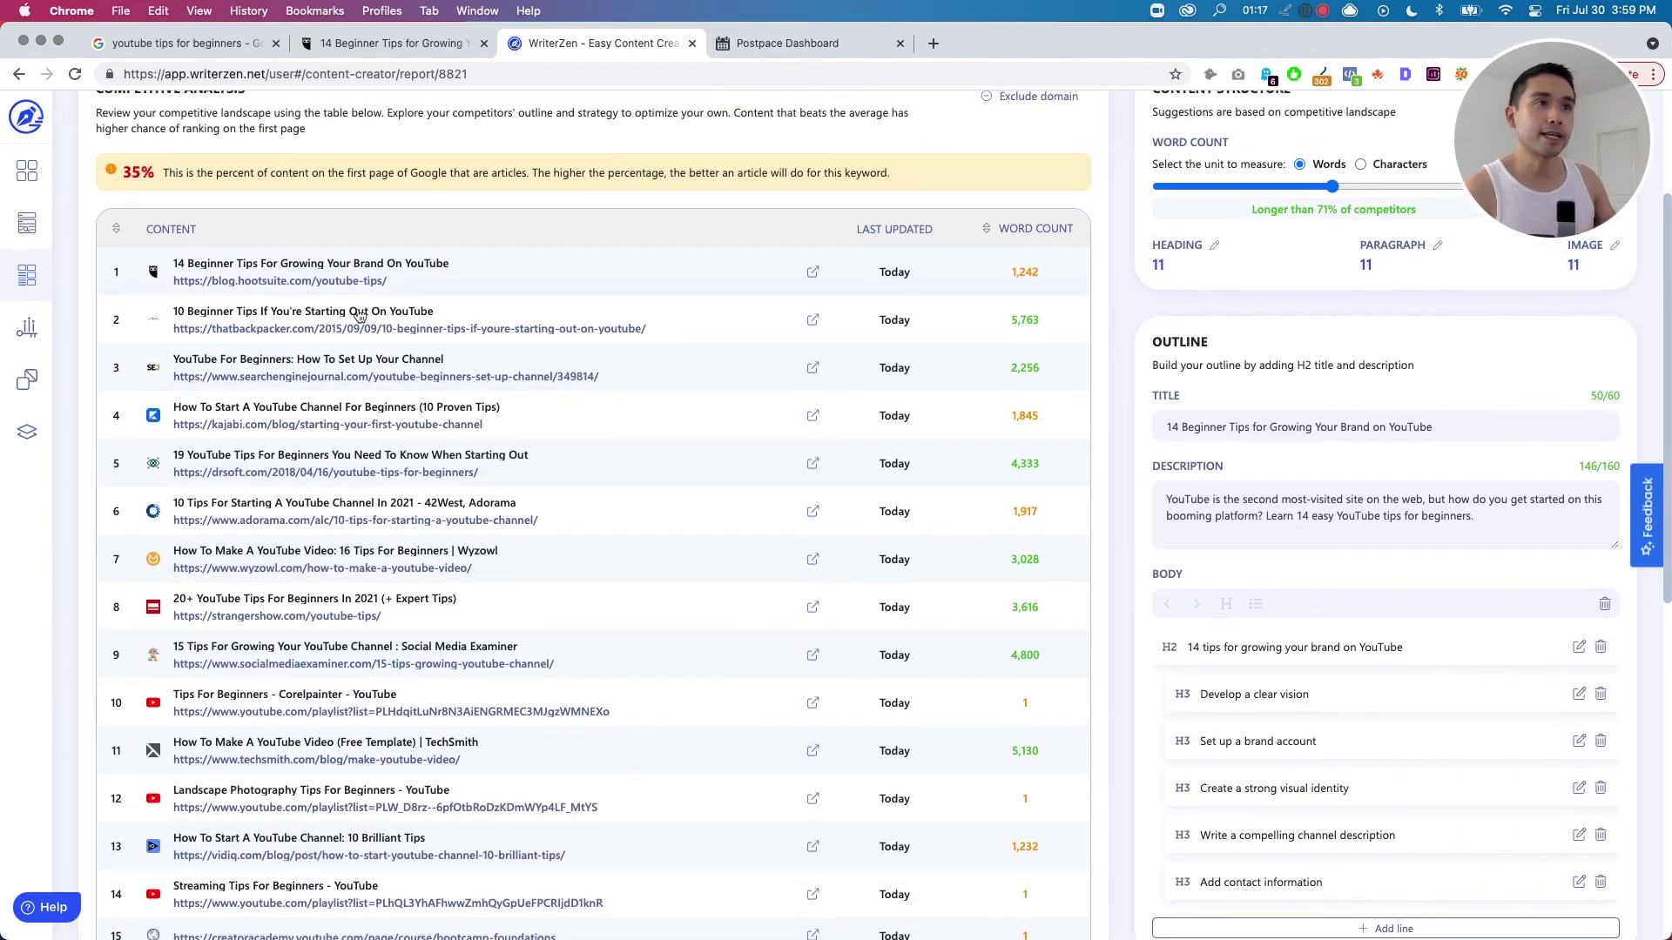
pyautogui.click(296, 269)
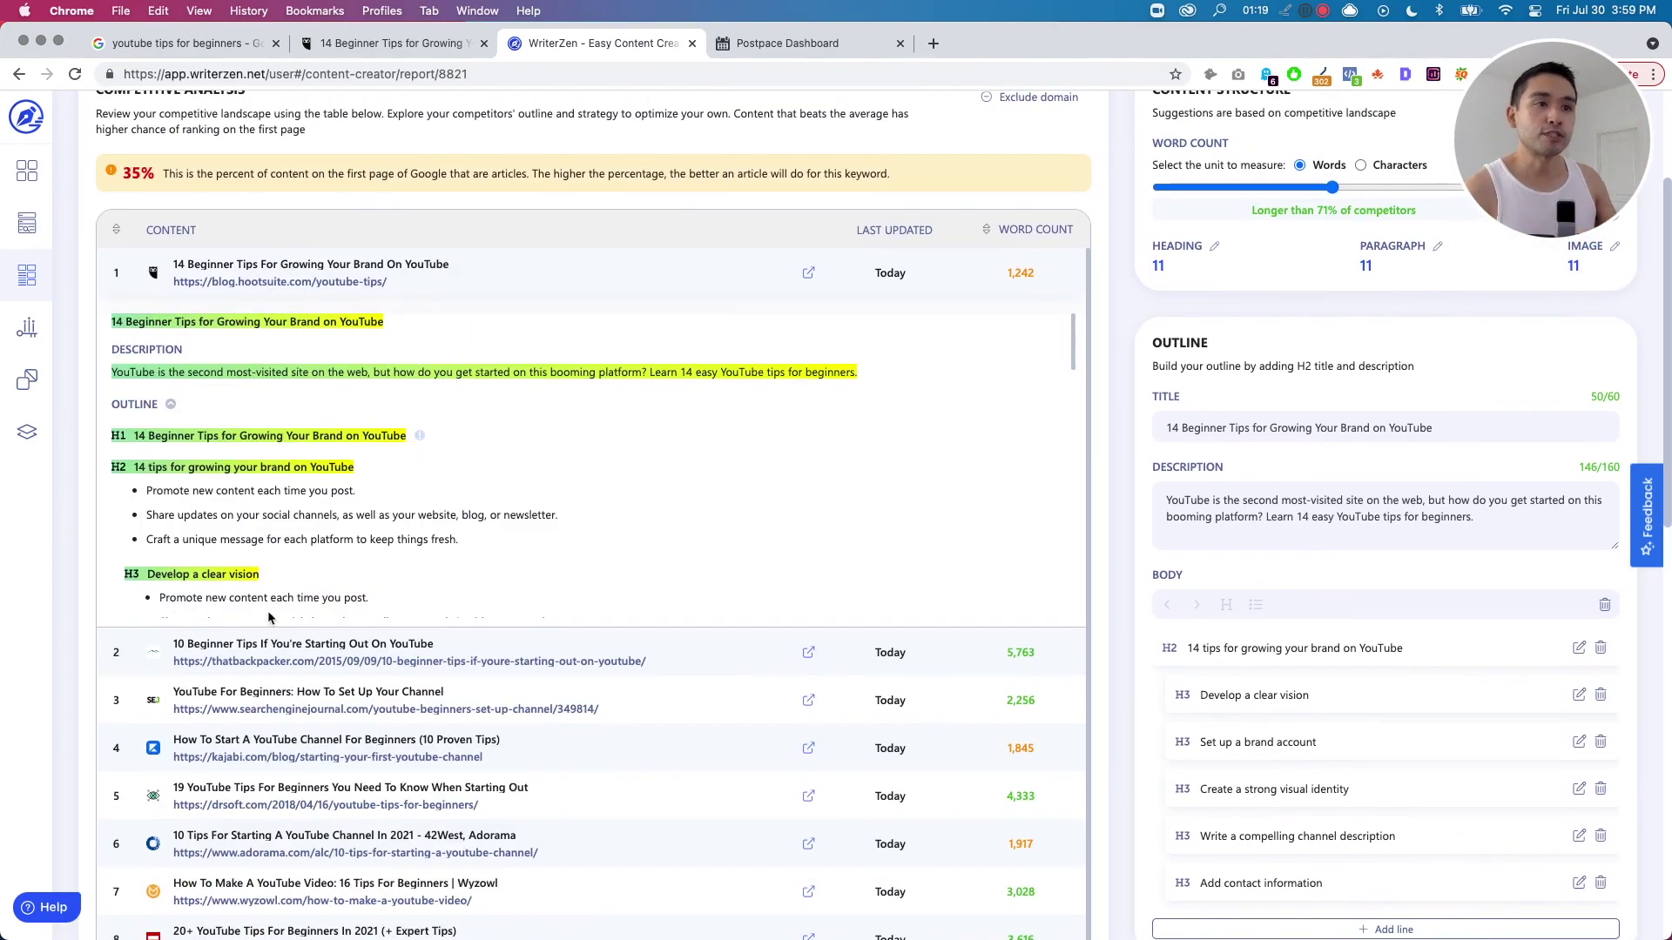
pyautogui.scroll(-3, 262, 468)
pyautogui.scroll(-1, 260, 468)
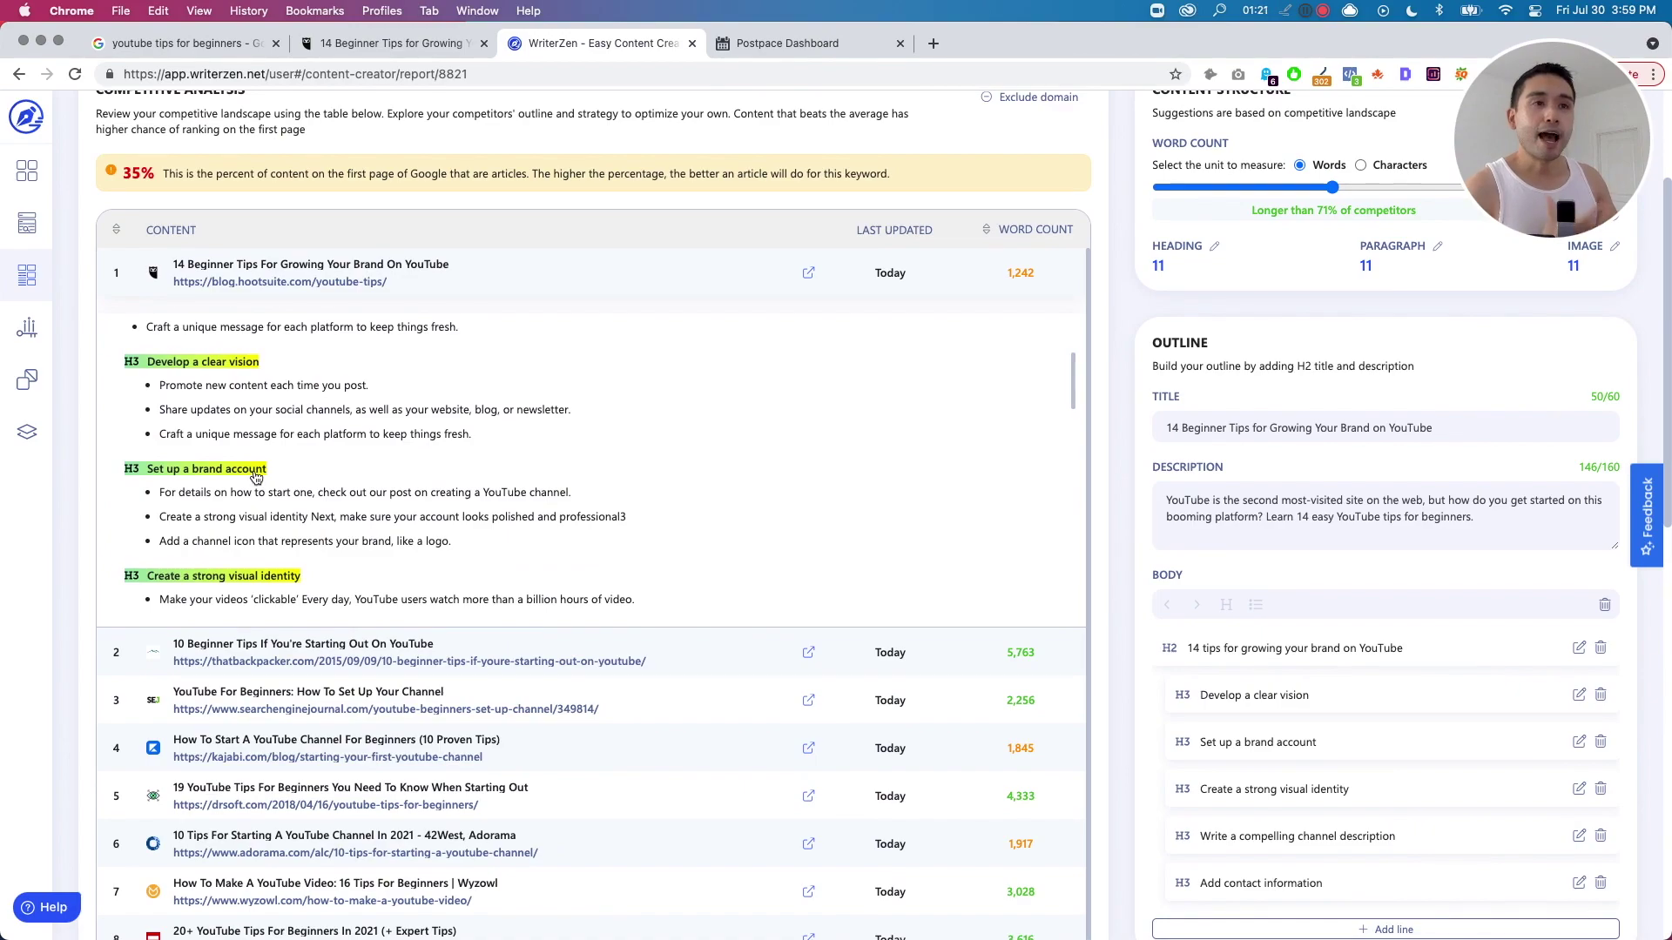
pyautogui.scroll(1, 270, 468)
pyautogui.scroll(3, 275, 471)
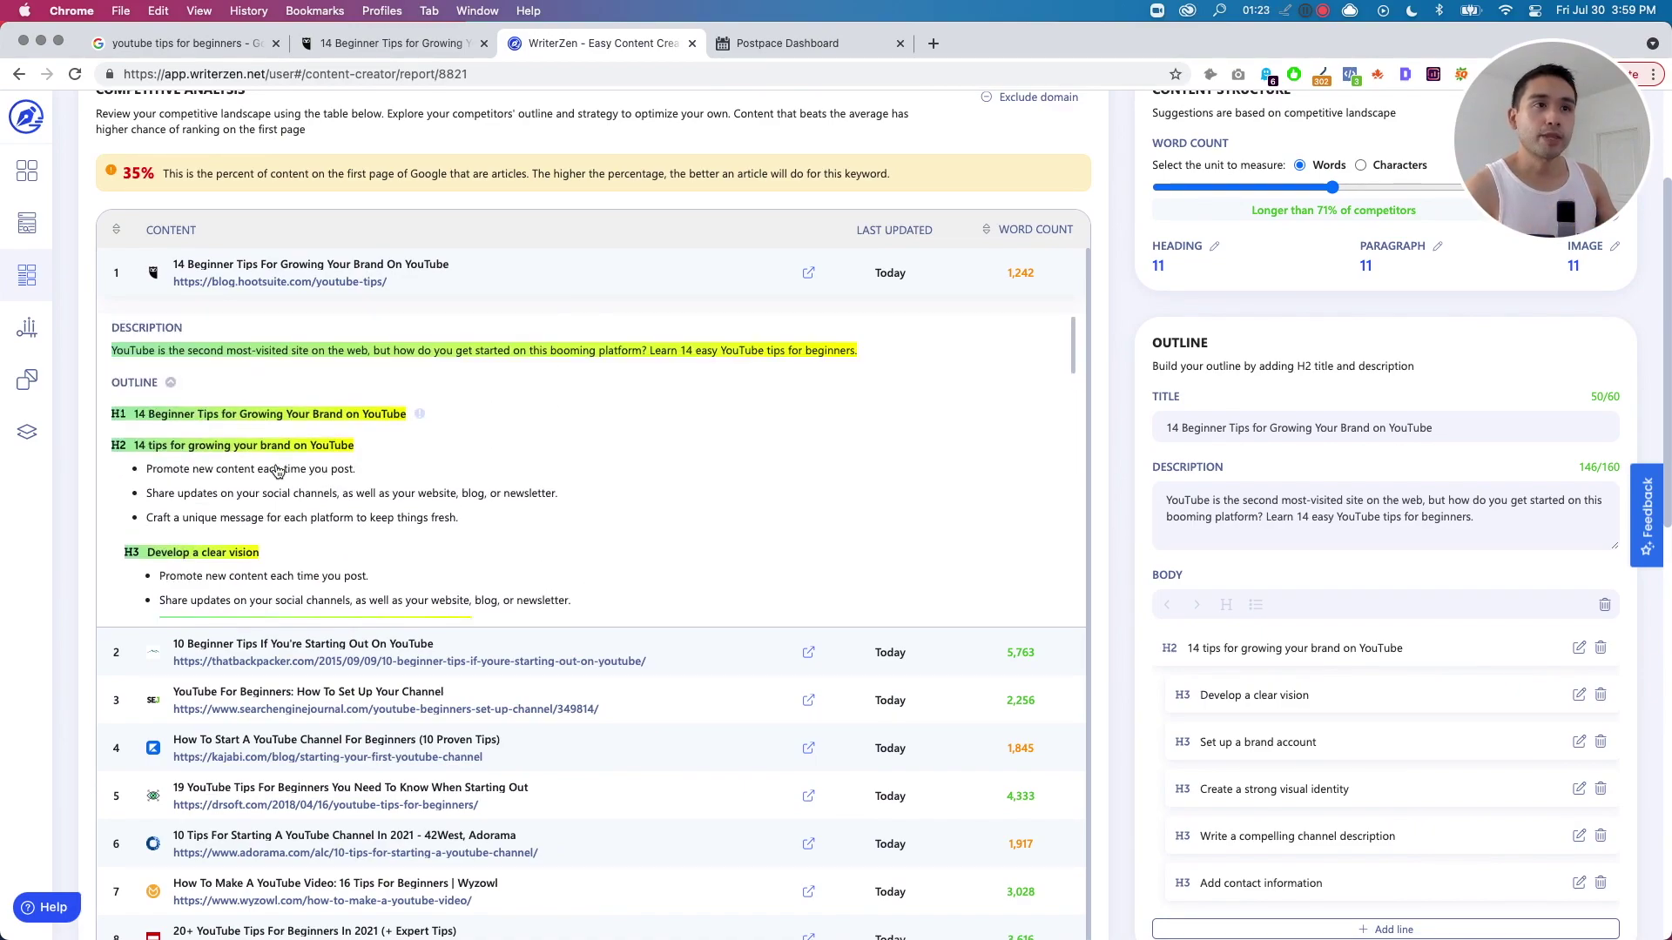
pyautogui.scroll(-1, 280, 475)
pyautogui.scroll(-1, 284, 480)
pyautogui.scroll(1, 280, 482)
pyautogui.scroll(2, 269, 444)
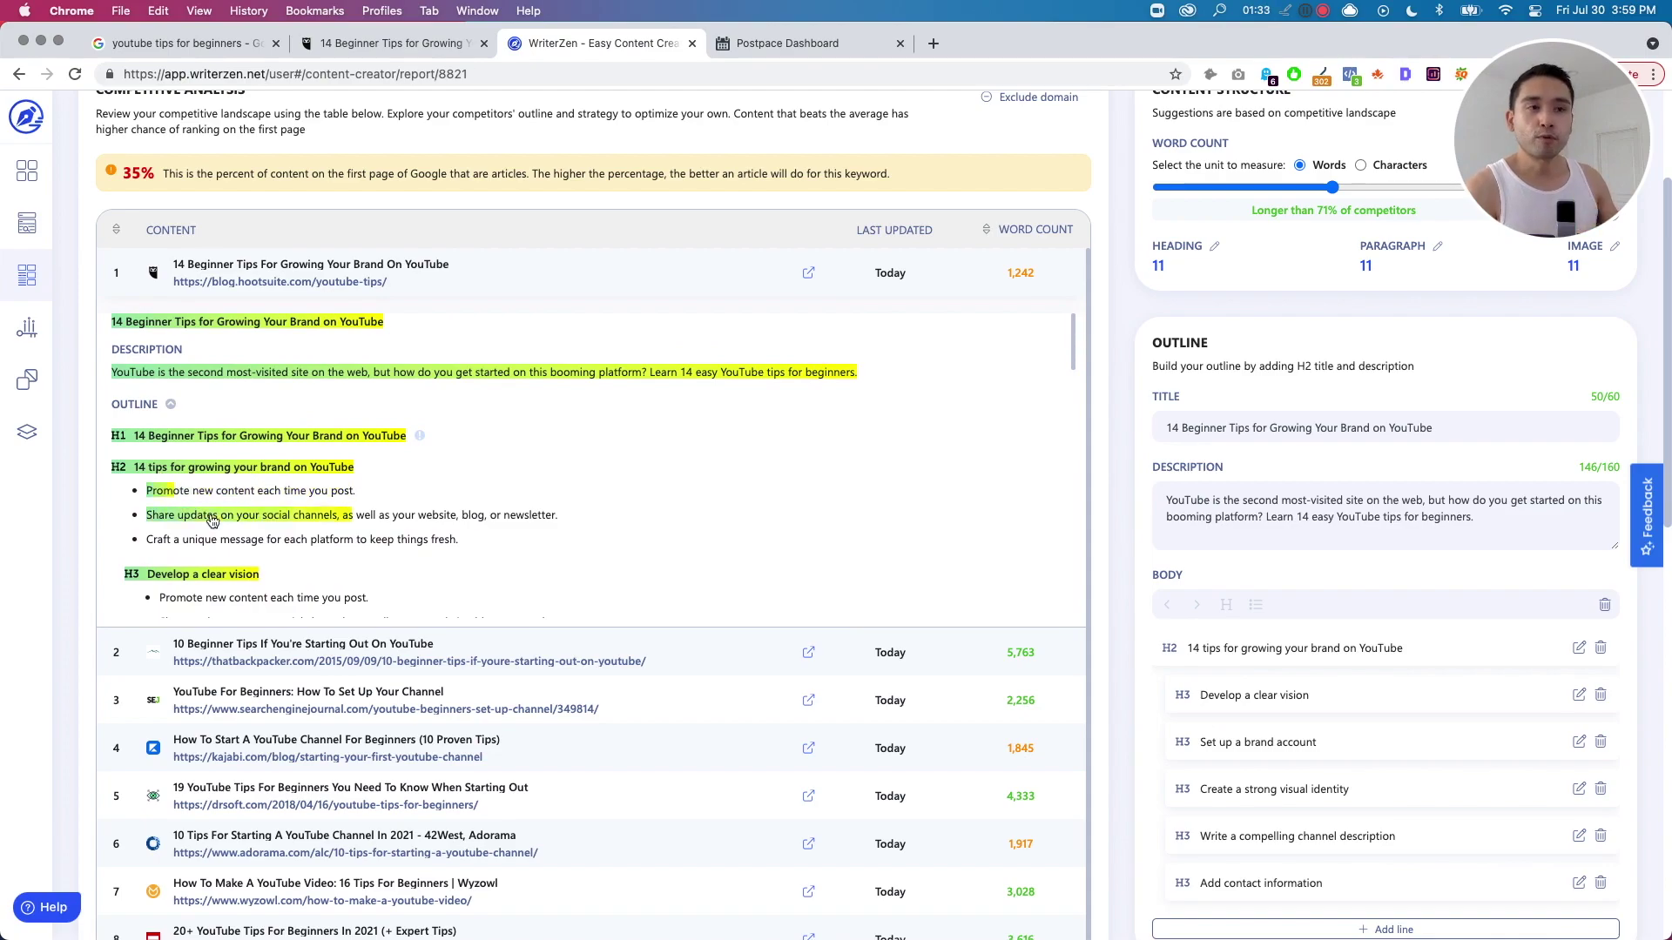
pyautogui.click(317, 264)
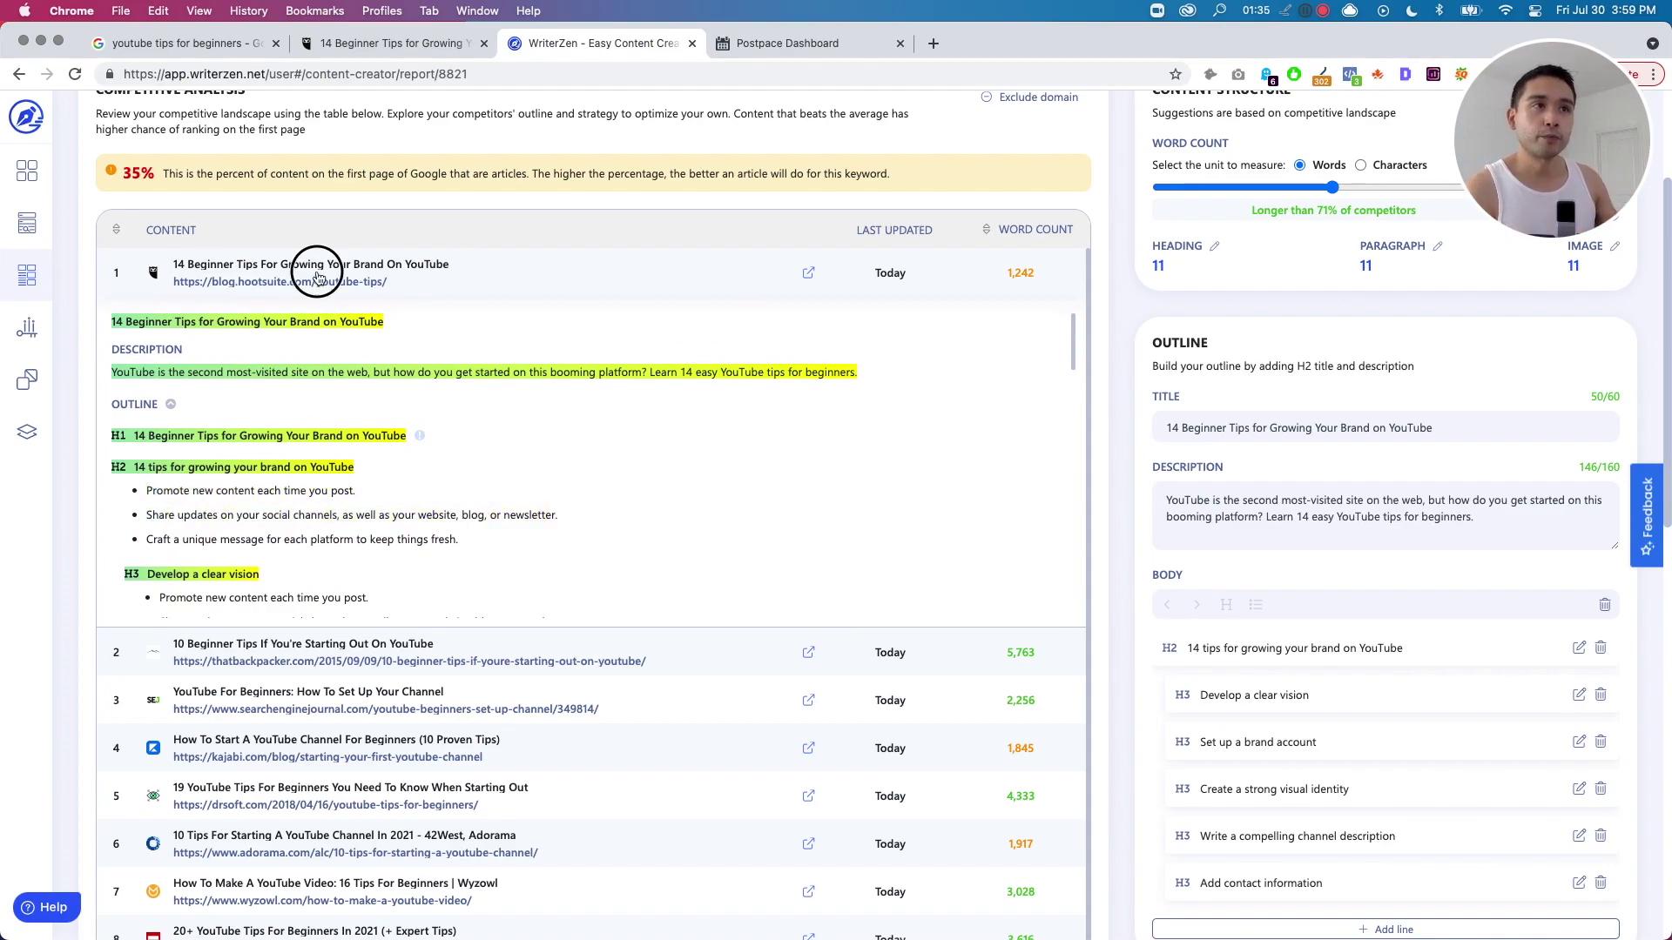
pyautogui.scroll(3, 1515, 155)
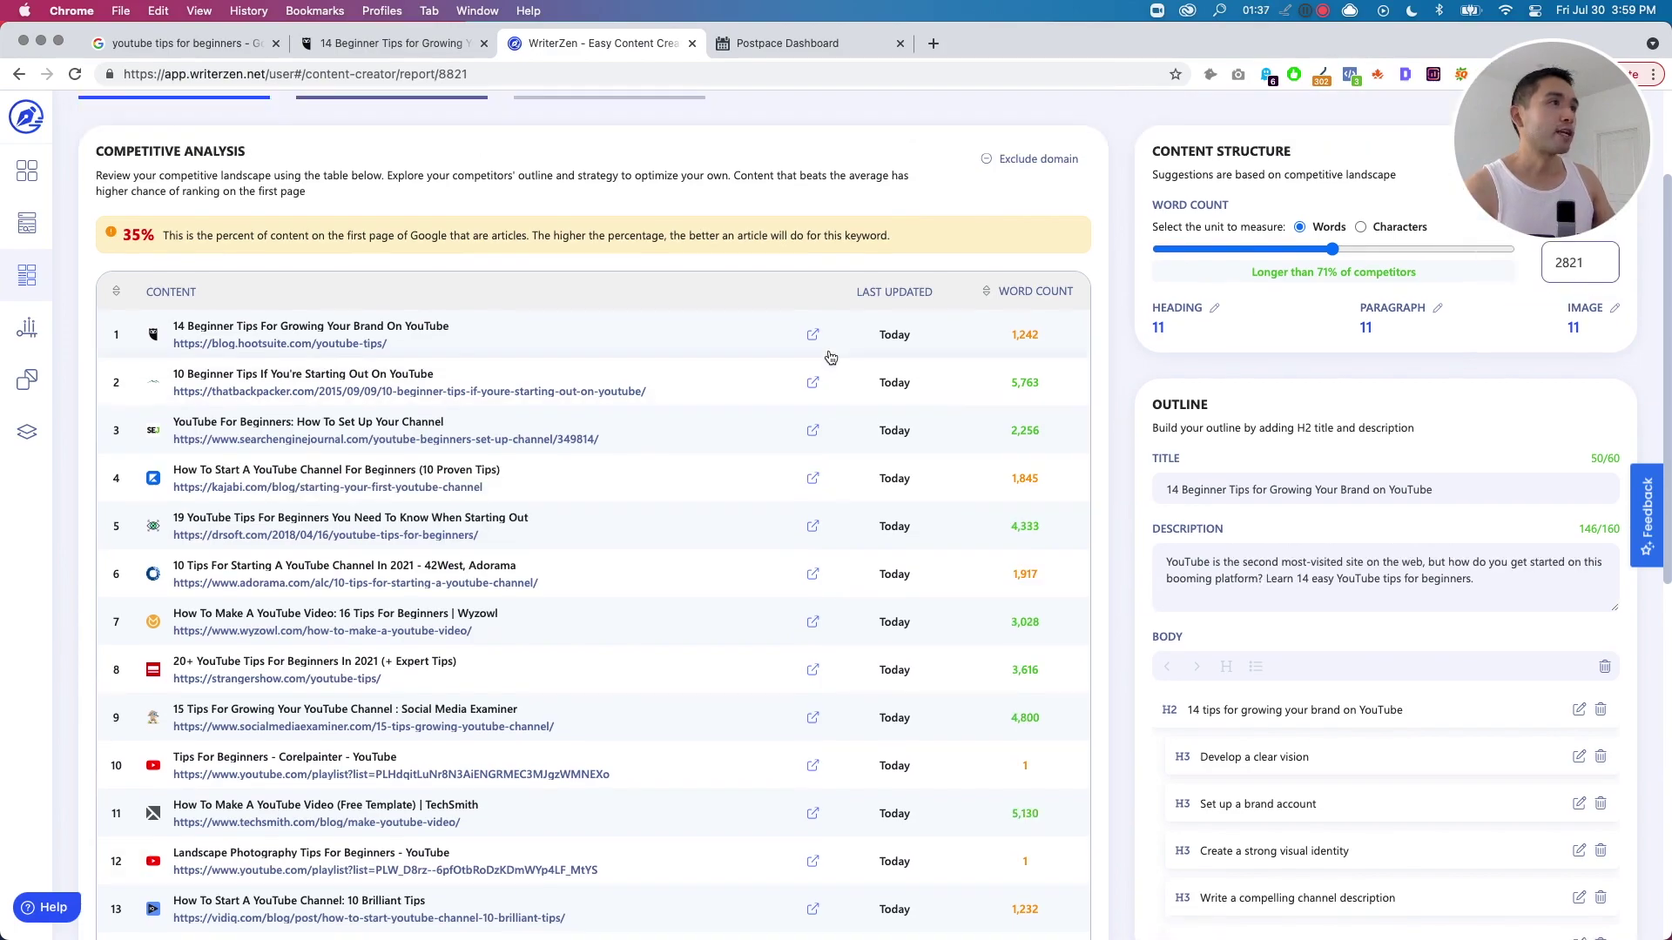
pyautogui.moveTo(1501, 127)
pyautogui.mouseDown()
pyautogui.moveTo(149, 195)
pyautogui.moveTo(43, 116)
pyautogui.mouseUp()
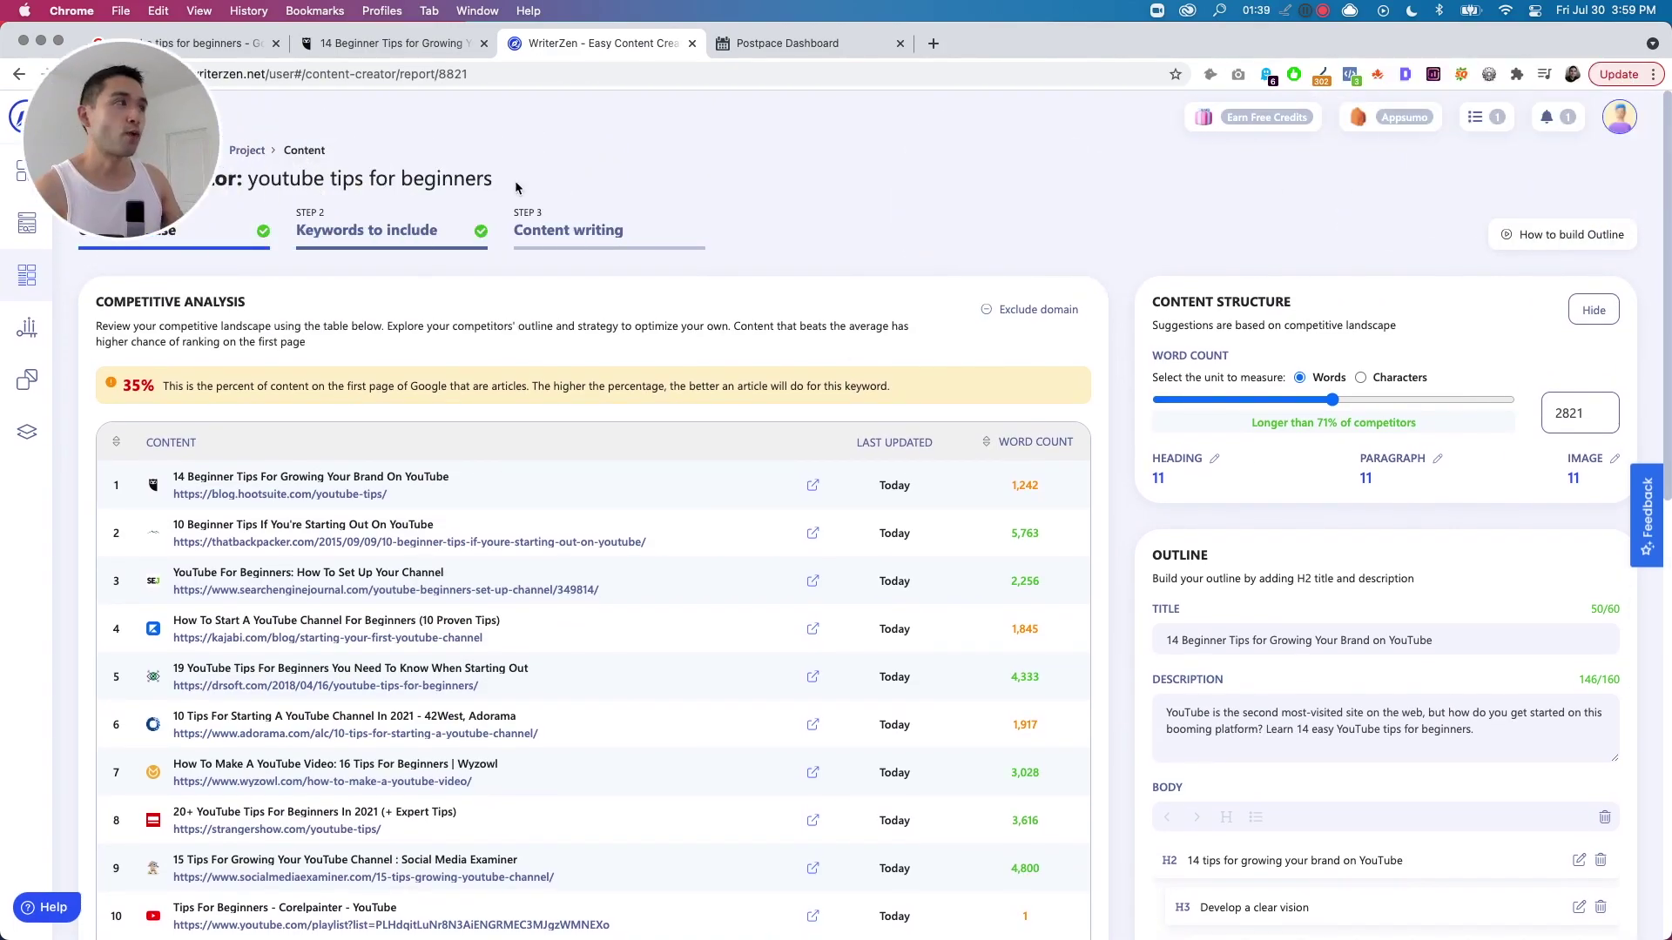
pyautogui.scroll(-1, 1374, 357)
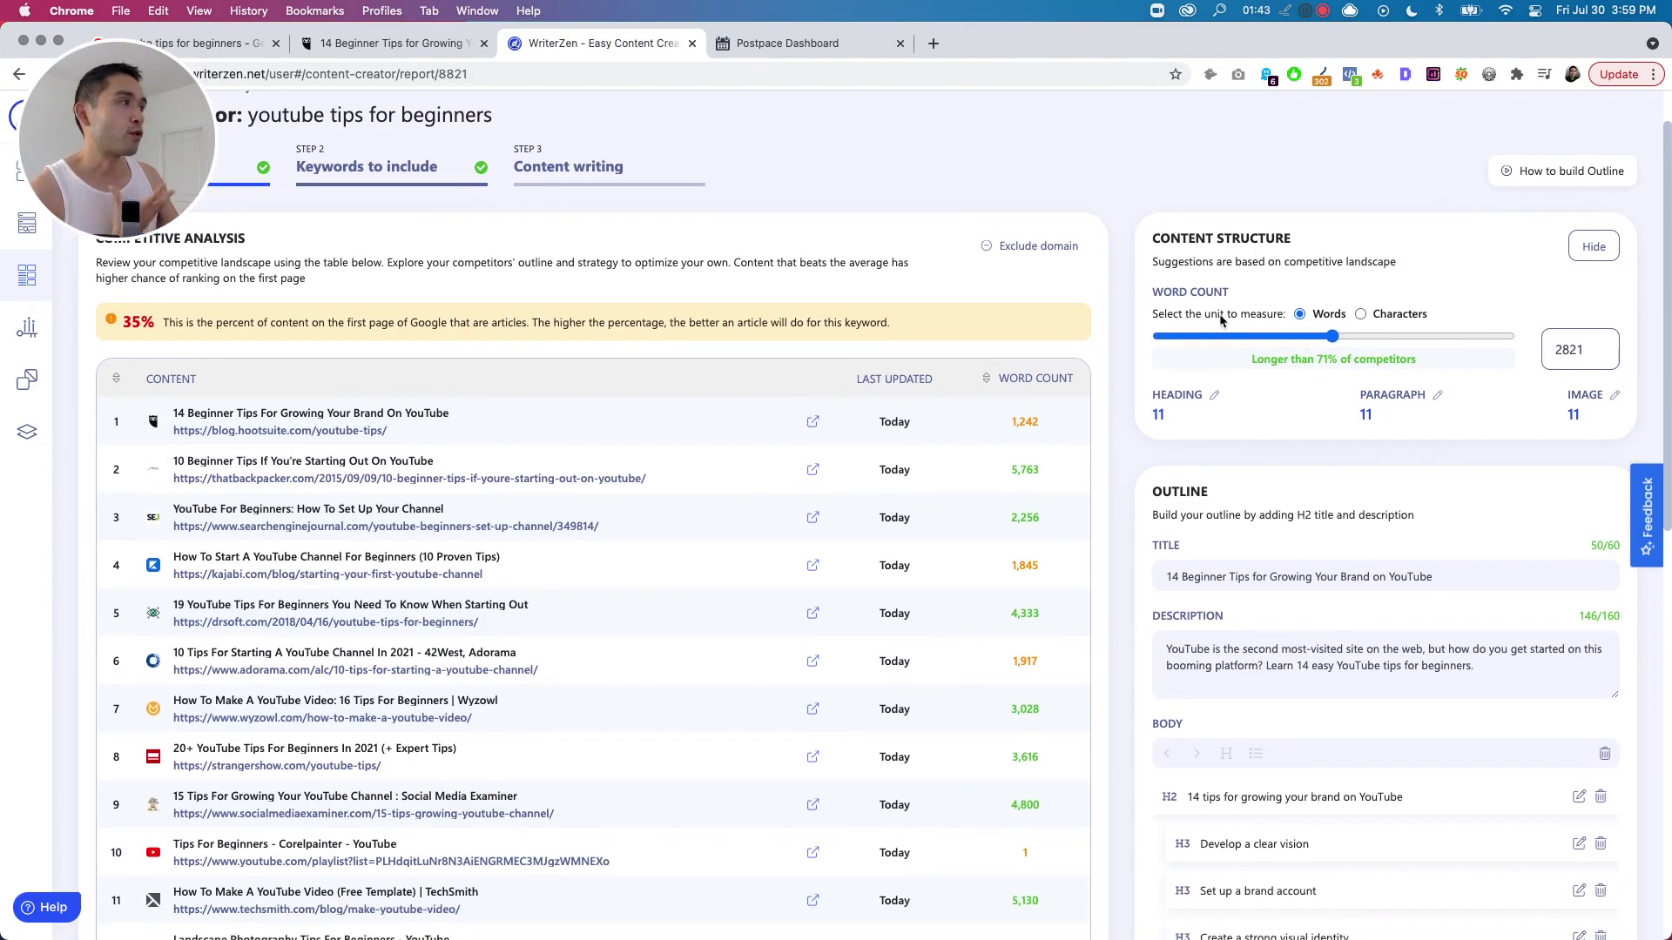
# Nudge the target word count lower, preview Kajabi's outline, then reopen the Hootsuite title and outline.
pyautogui.moveTo(1336, 342)
pyautogui.mouseDown()
pyautogui.moveTo(1293, 342)
pyautogui.moveTo(1363, 342)
pyautogui.moveTo(1312, 342)
pyautogui.mouseUp()
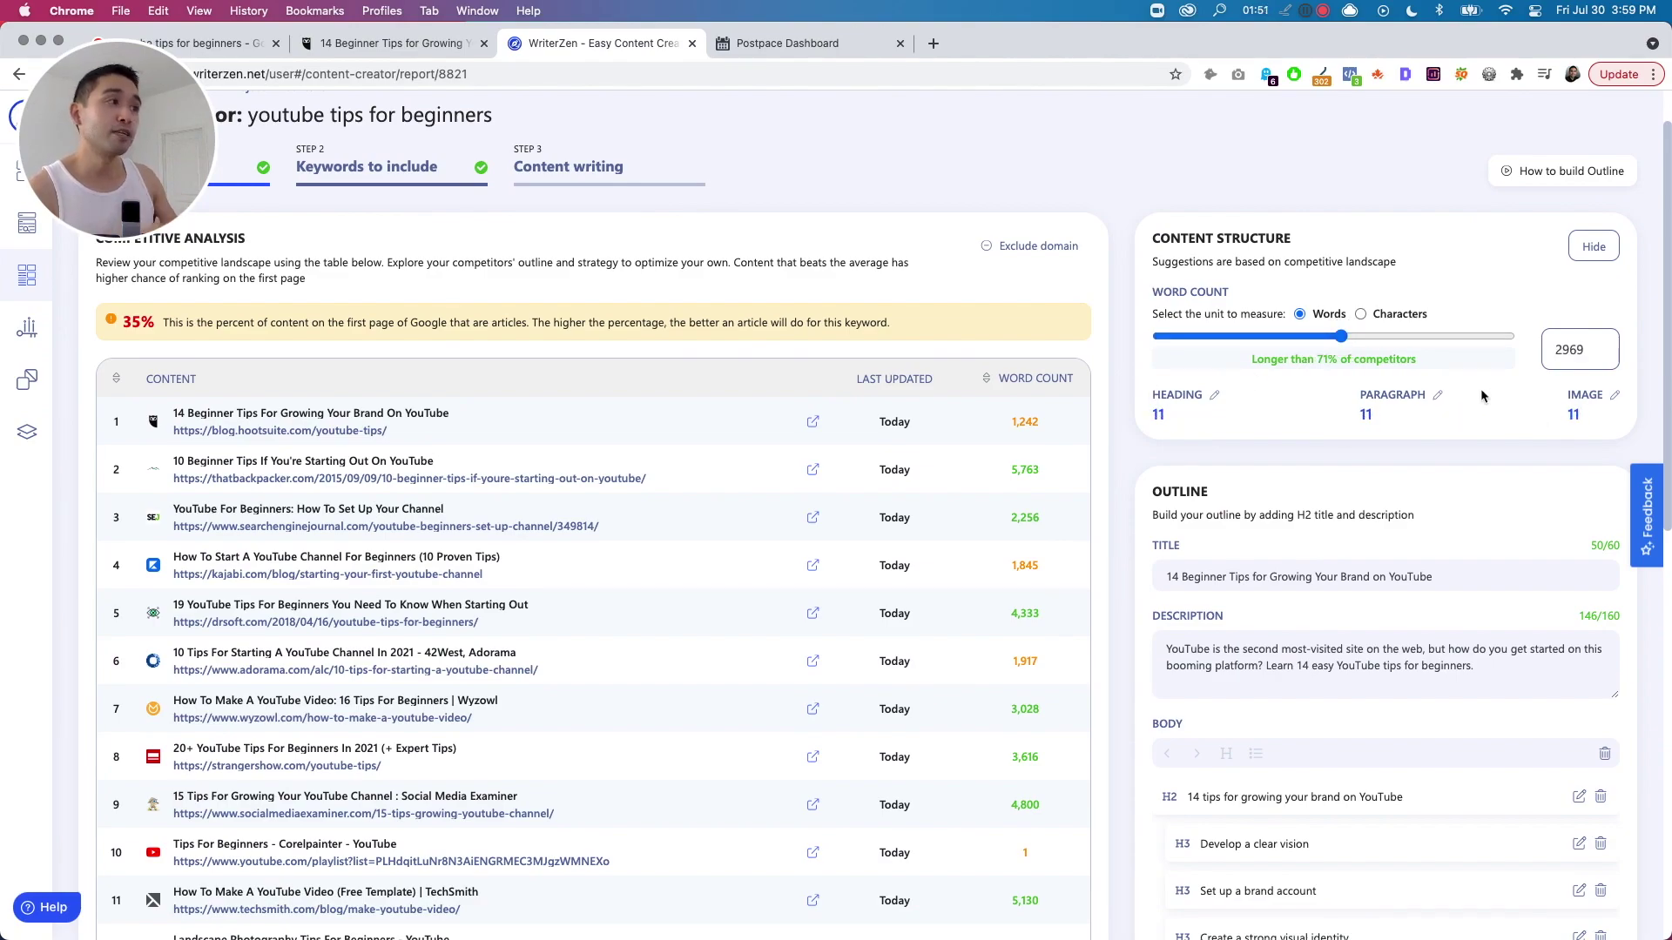
pyautogui.moveTo(1342, 338); pyautogui.dragTo(1333, 340)
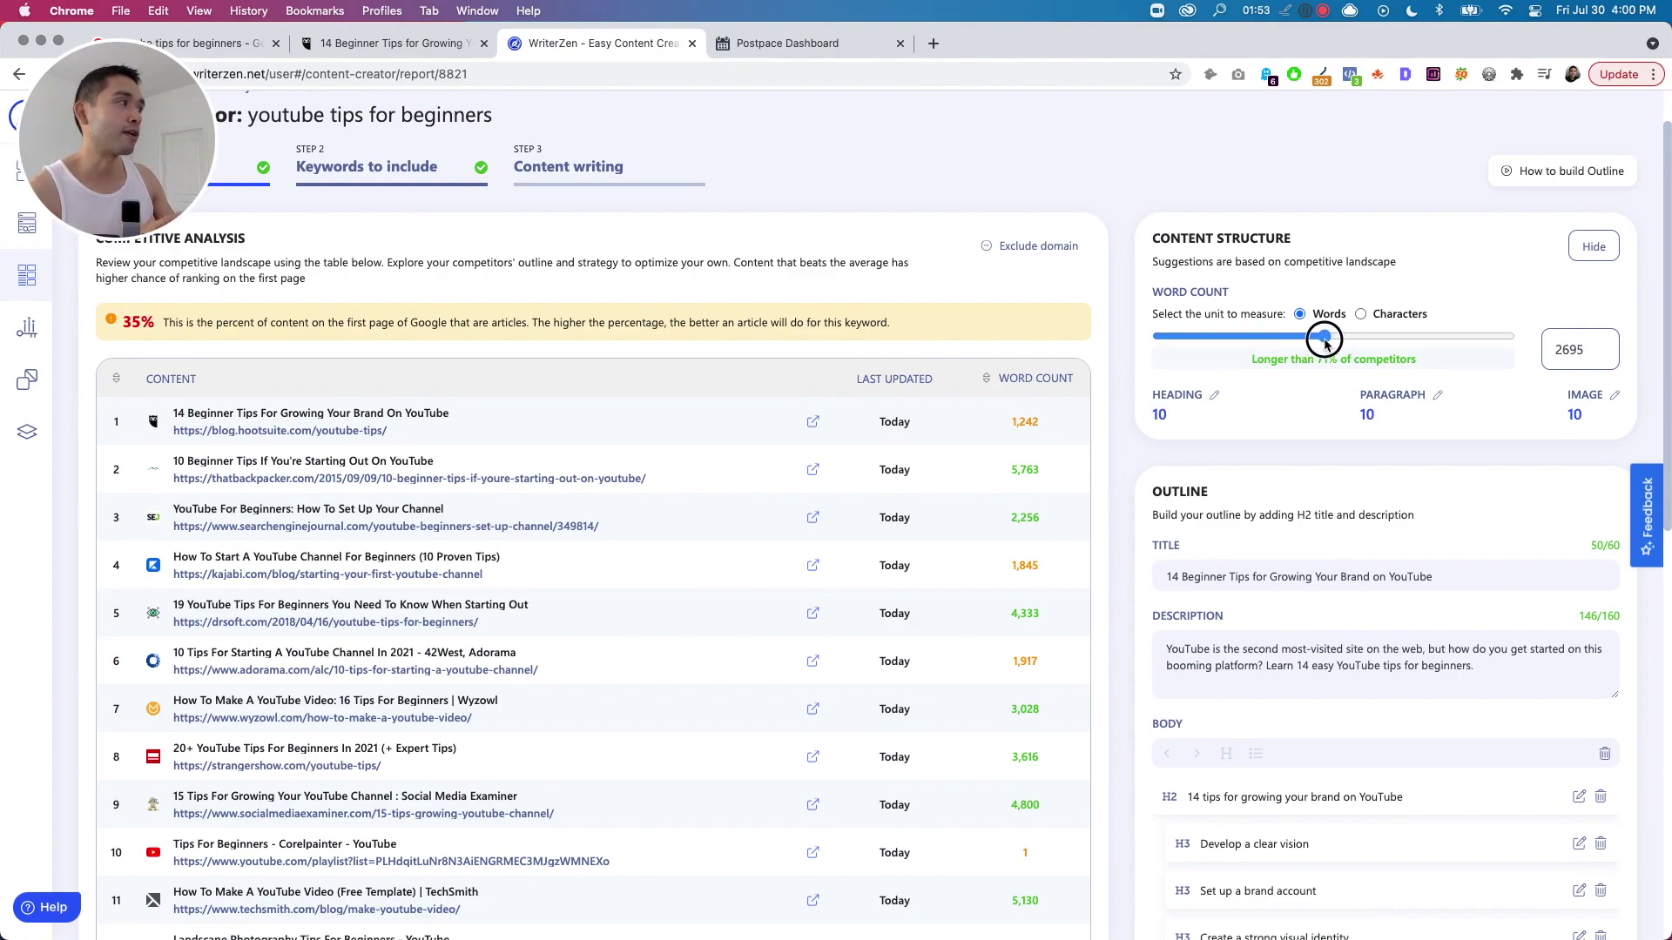
pyautogui.scroll(-2, 1346, 345)
pyautogui.scroll(-1, 1176, 333)
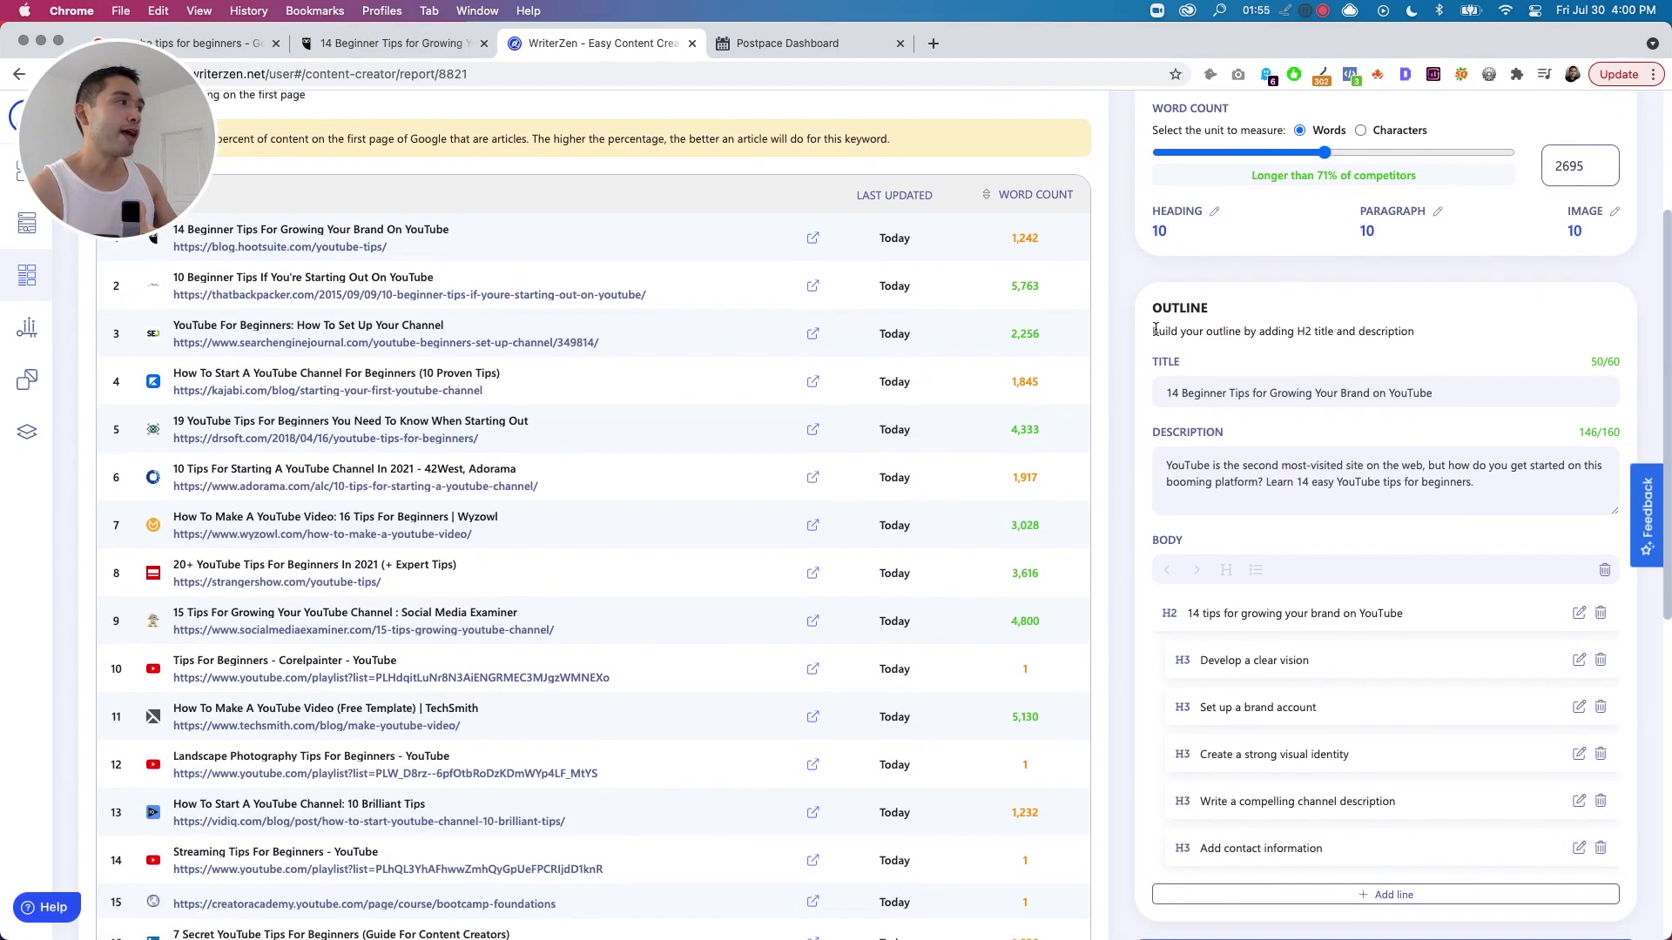
pyautogui.scroll(-2, 1261, 660)
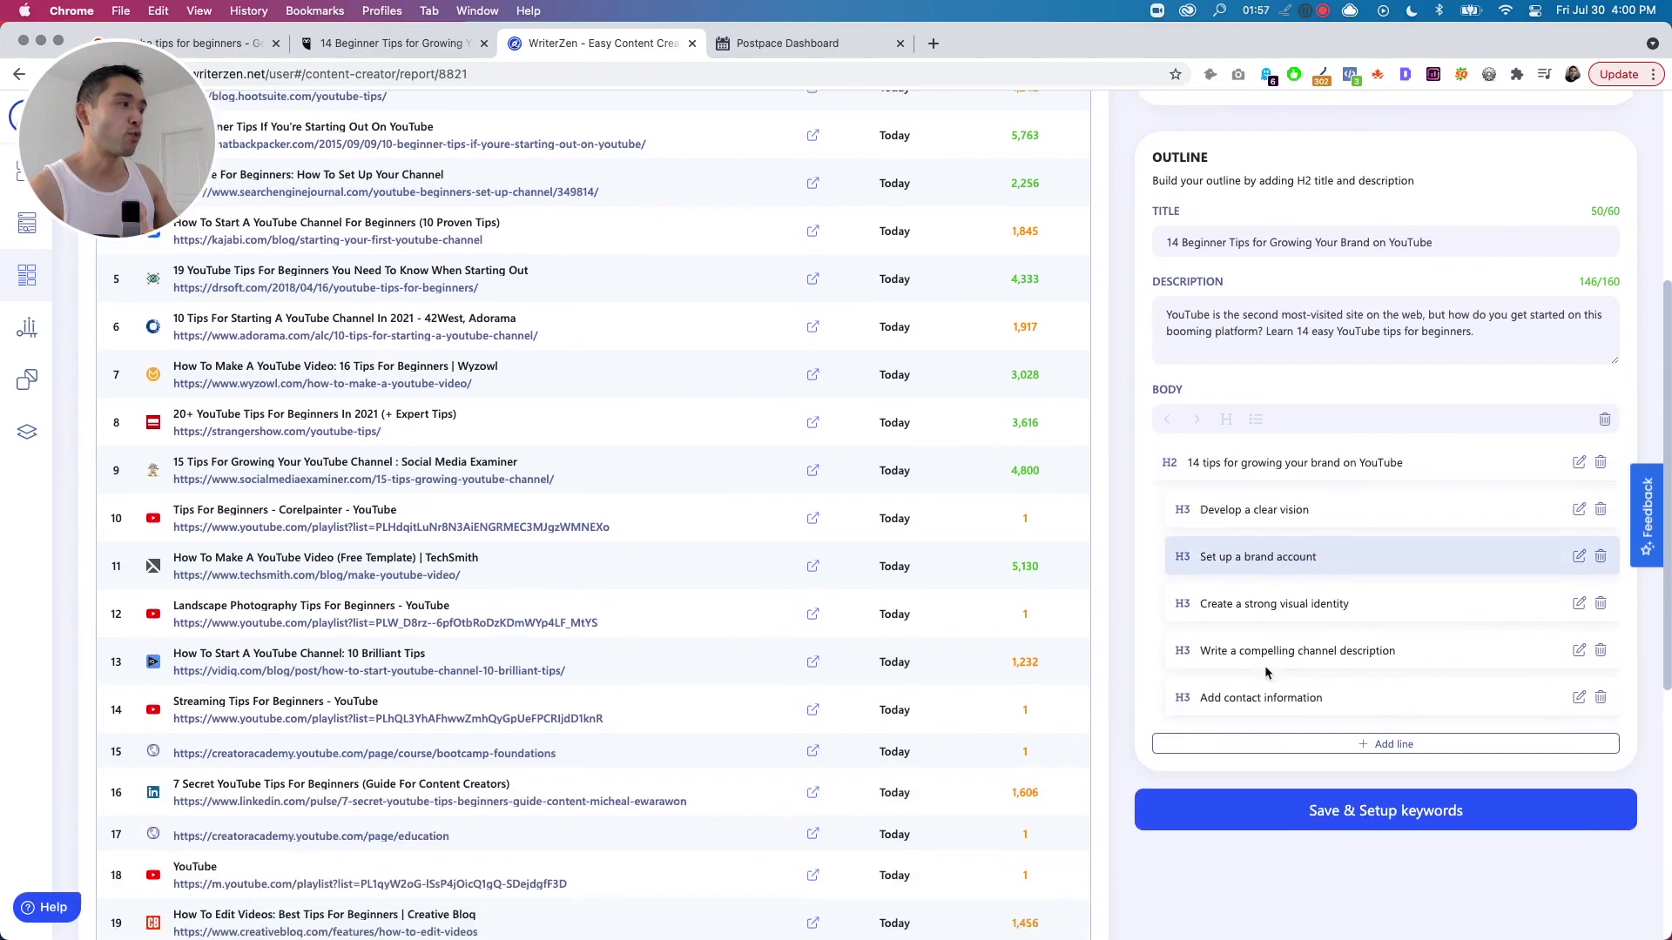
pyautogui.scroll(1, 1135, 449)
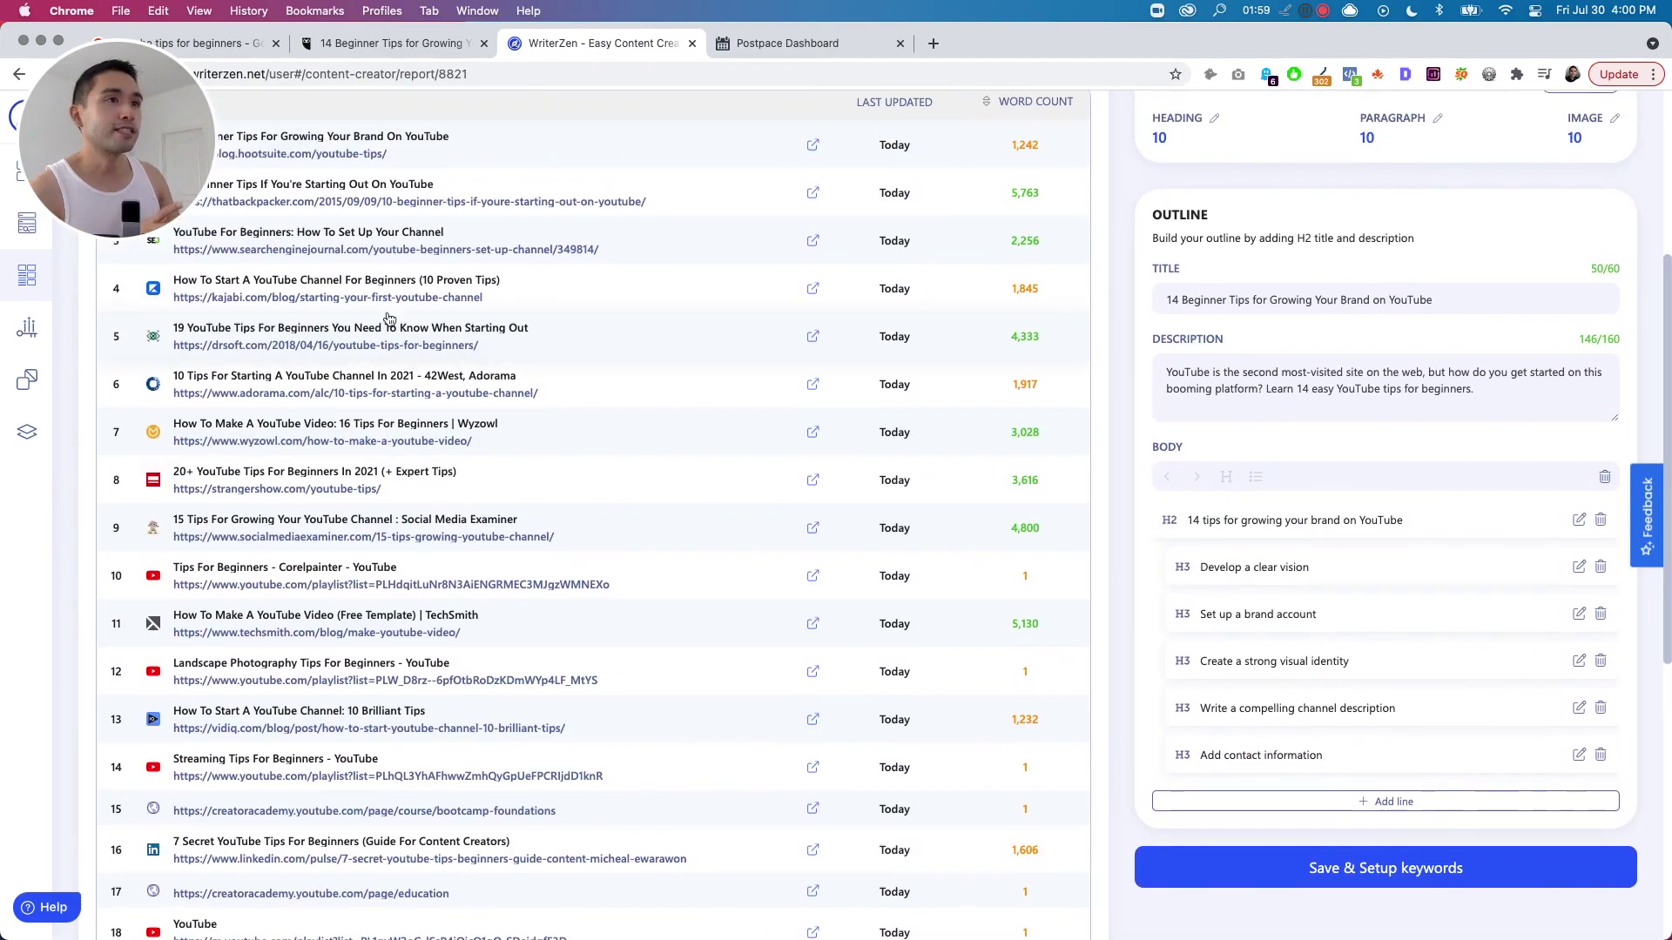
pyautogui.click(373, 284)
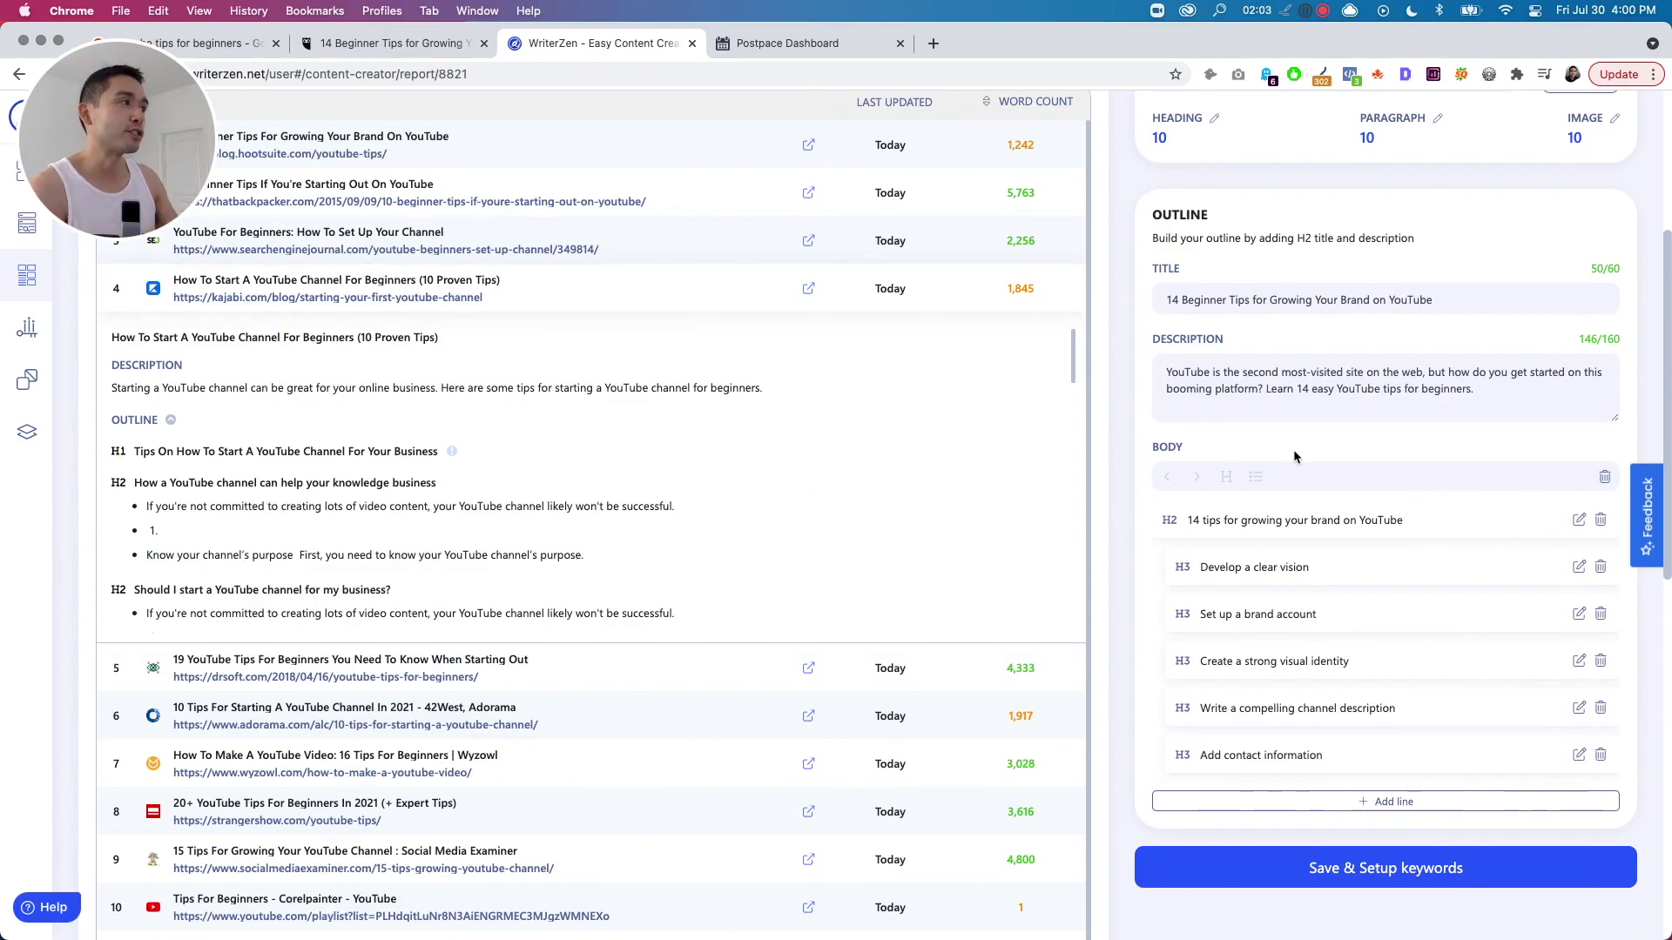
pyautogui.moveTo(183, 125); pyautogui.dragTo(1482, 121)
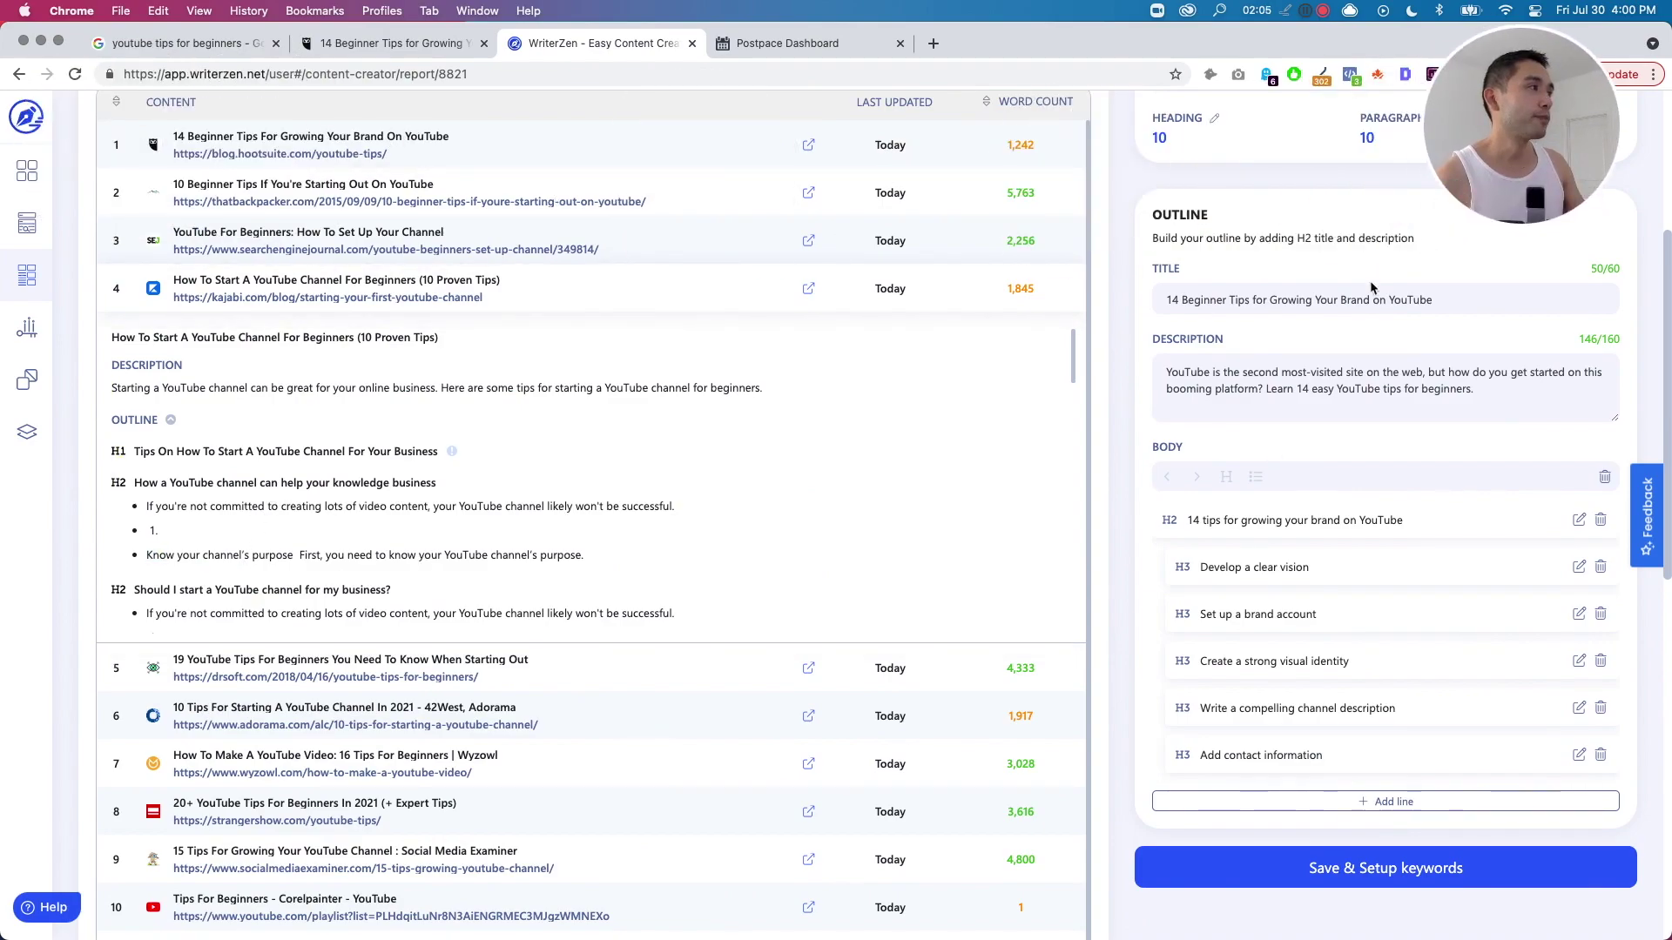
pyautogui.scroll(5, 582, 448)
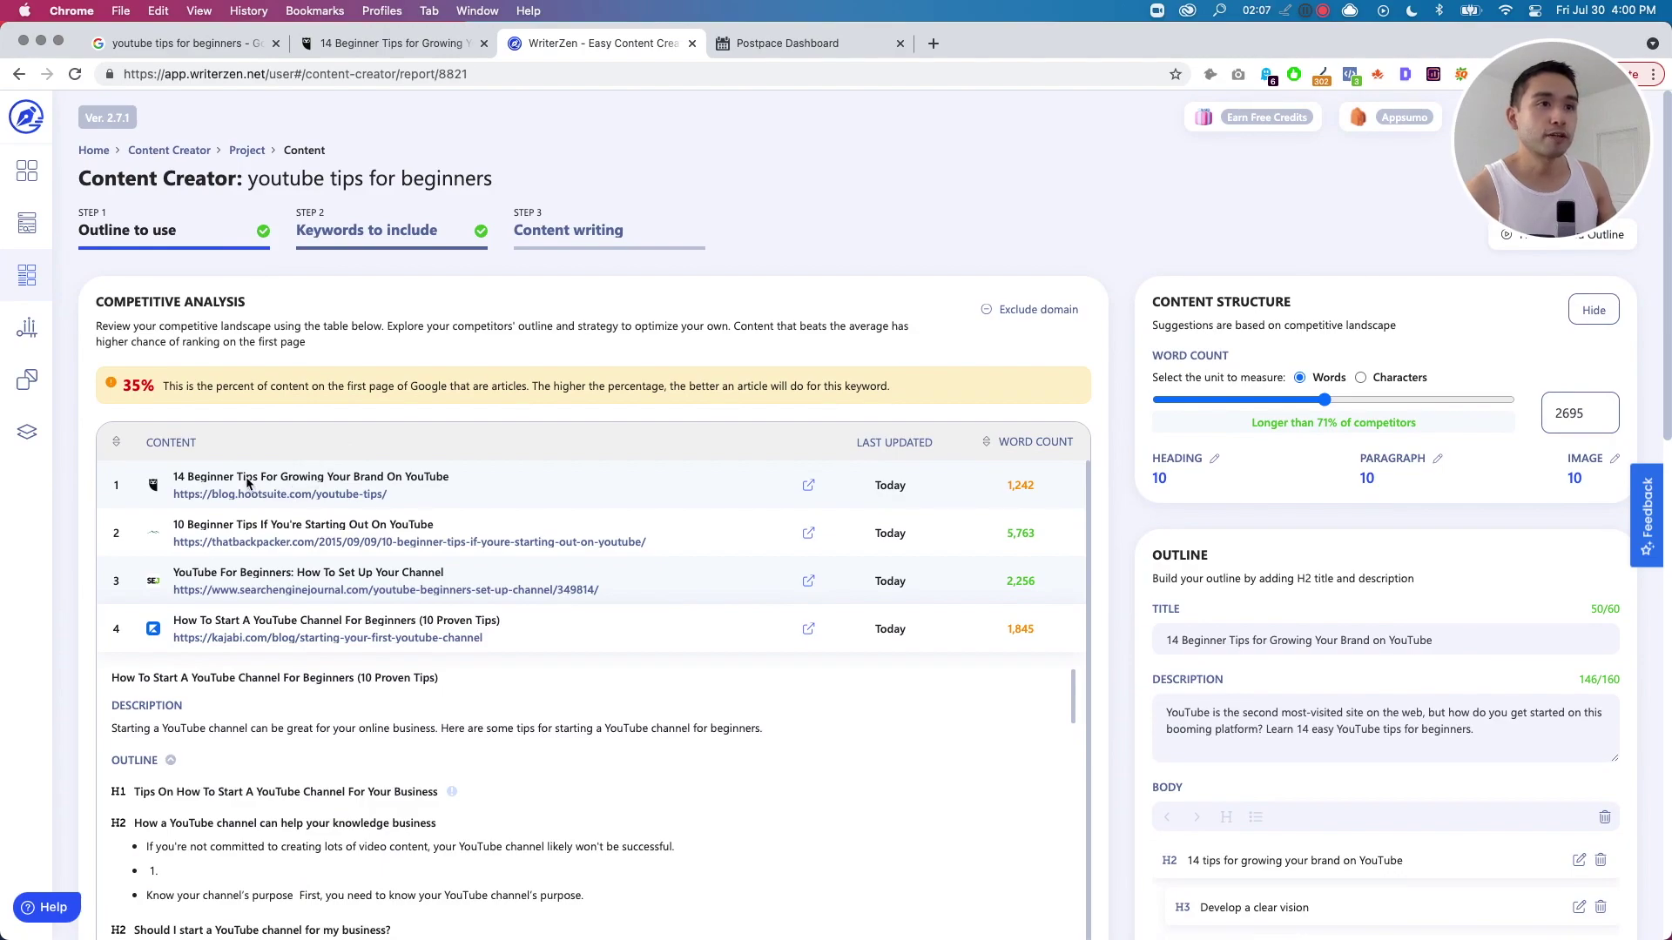
pyautogui.click(246, 481)
pyautogui.scroll(-1, 209, 504)
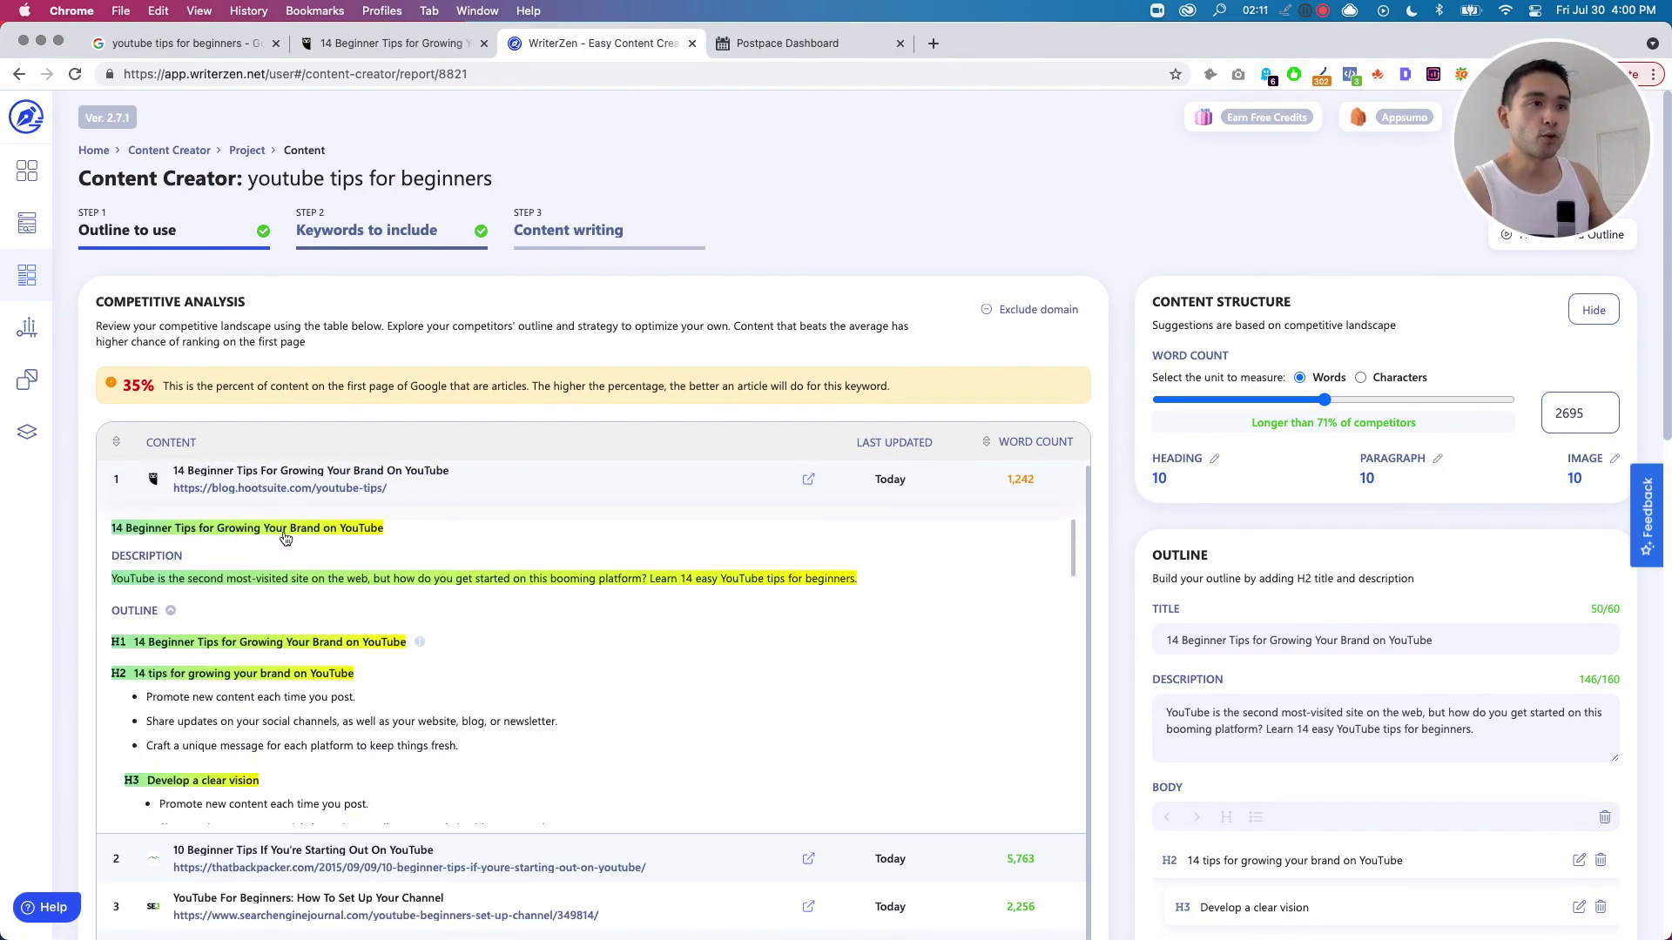
# Replace the outline title with the Hootsuite article's title.
pyautogui.click(262, 532)
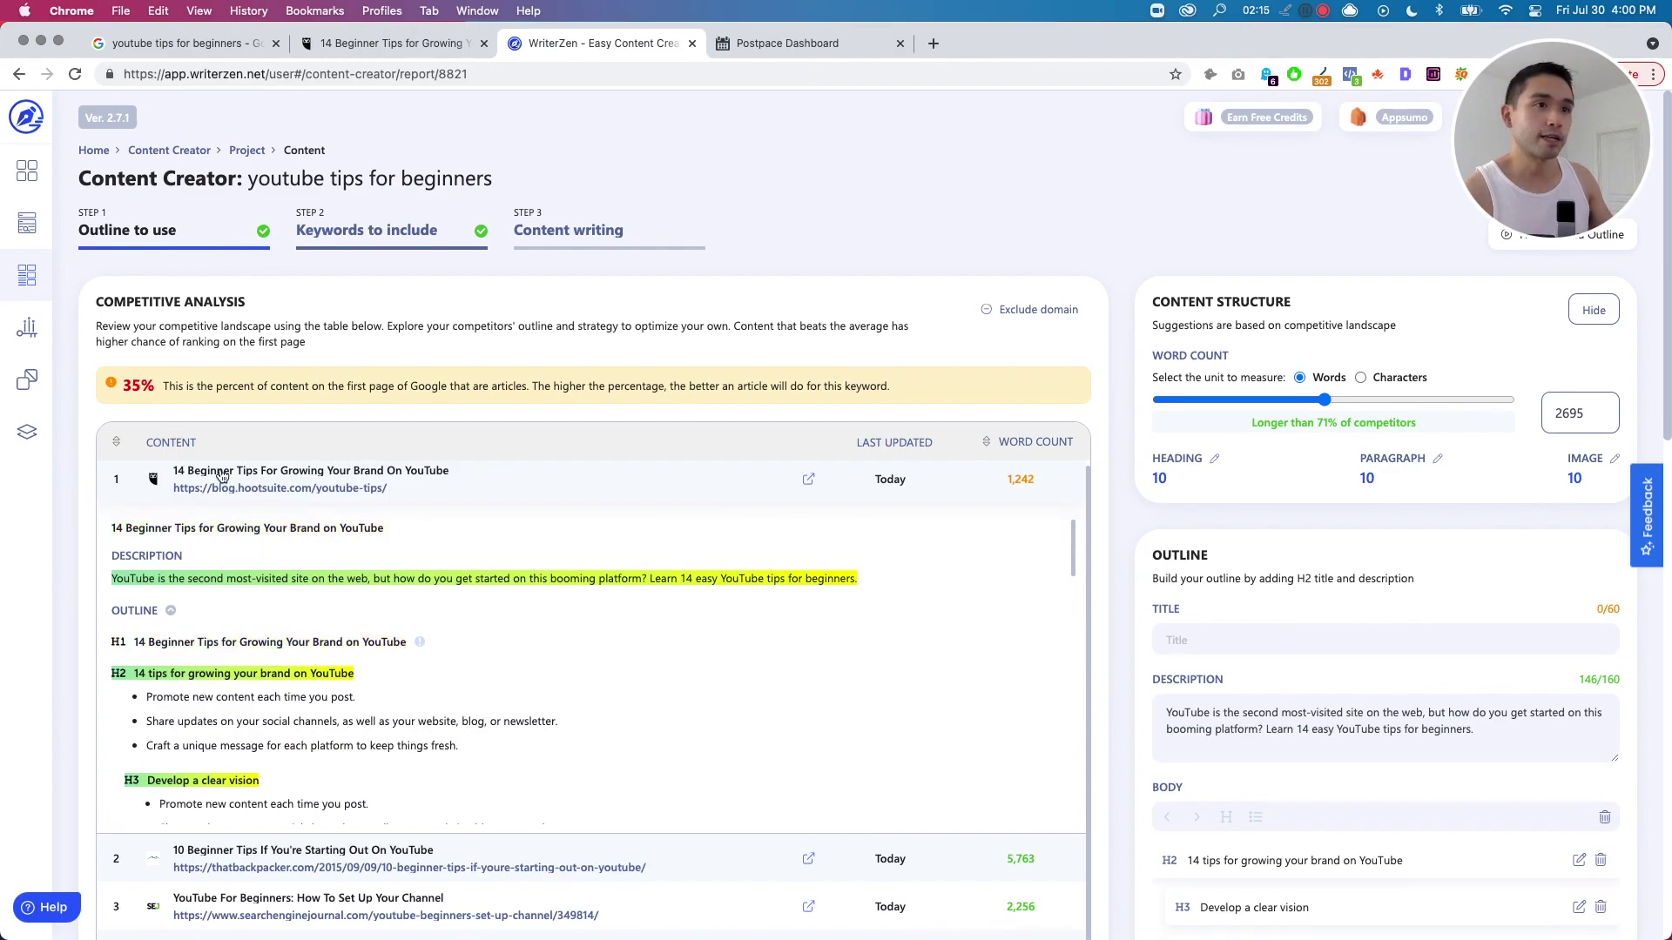
pyautogui.click(191, 531)
pyautogui.click(1320, 640)
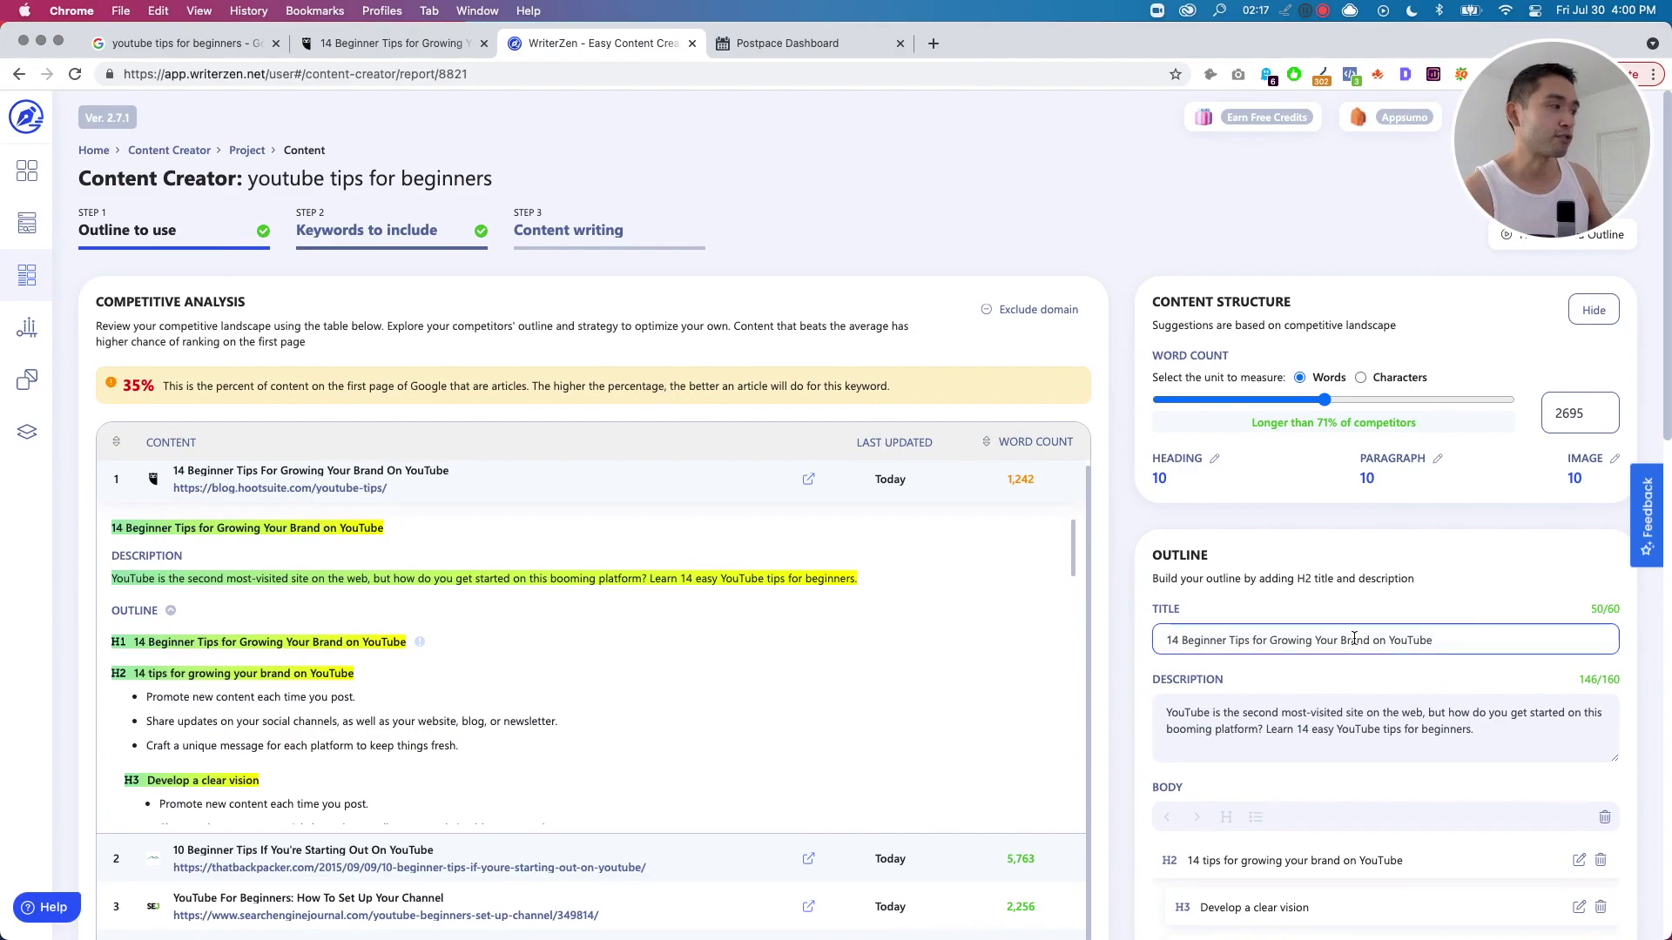
pyautogui.scroll(-1, 1374, 638)
pyautogui.scroll(-2, 1374, 637)
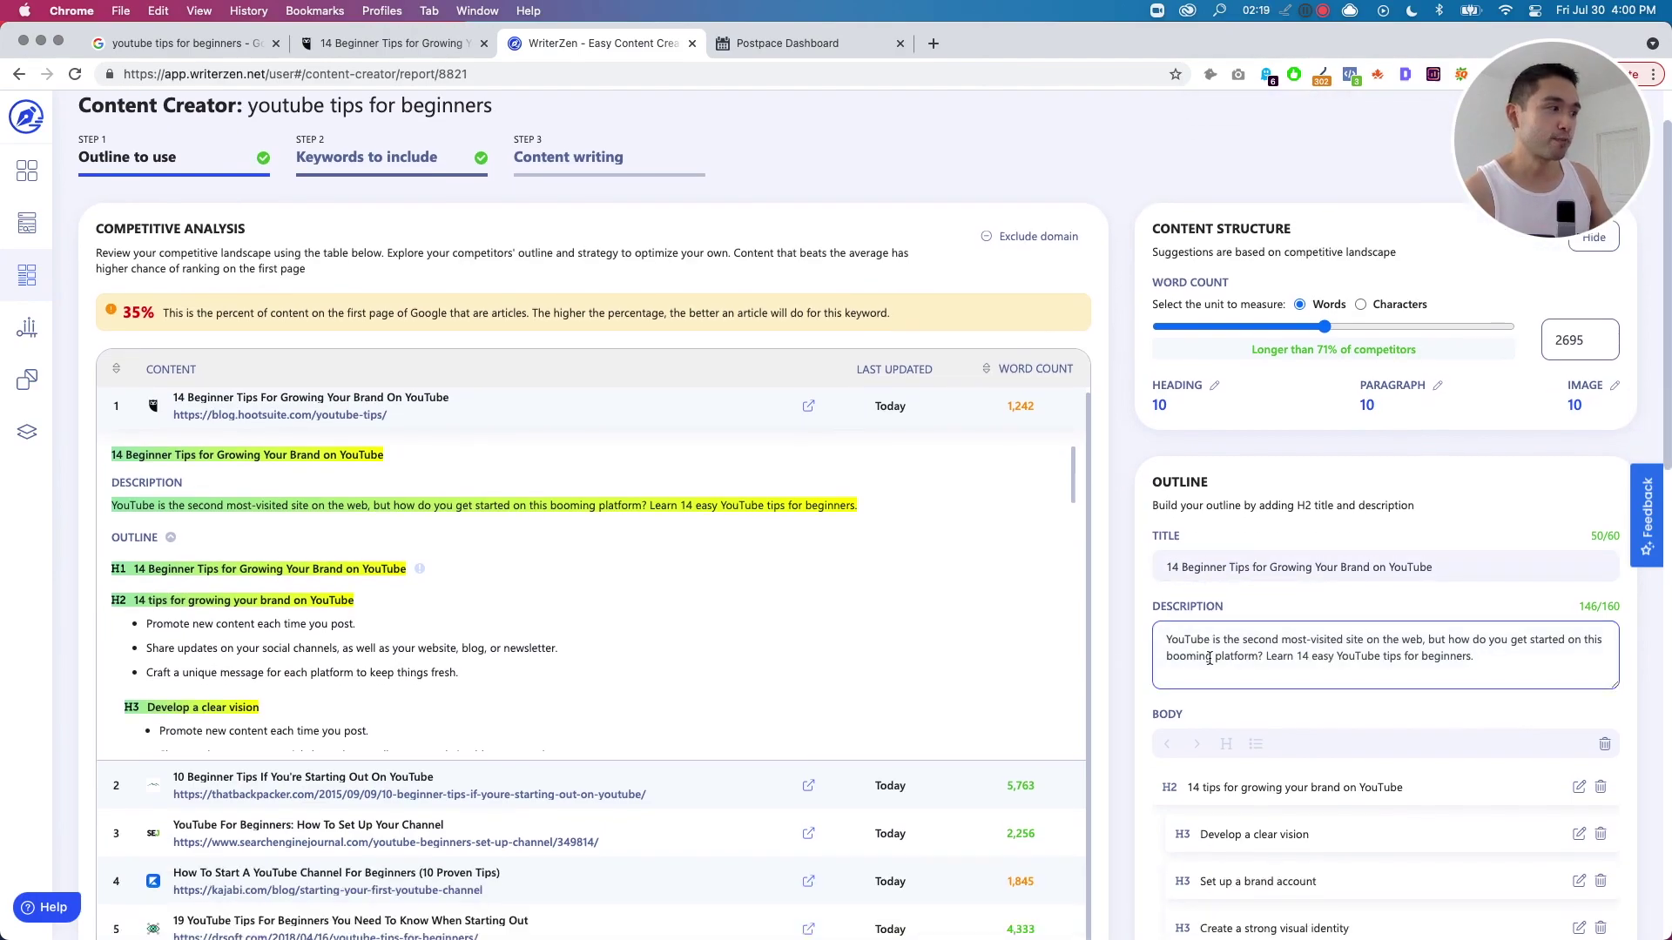
pyautogui.scroll(-2, 1209, 659)
pyautogui.scroll(-2, 1209, 660)
pyautogui.scroll(-1, 1217, 571)
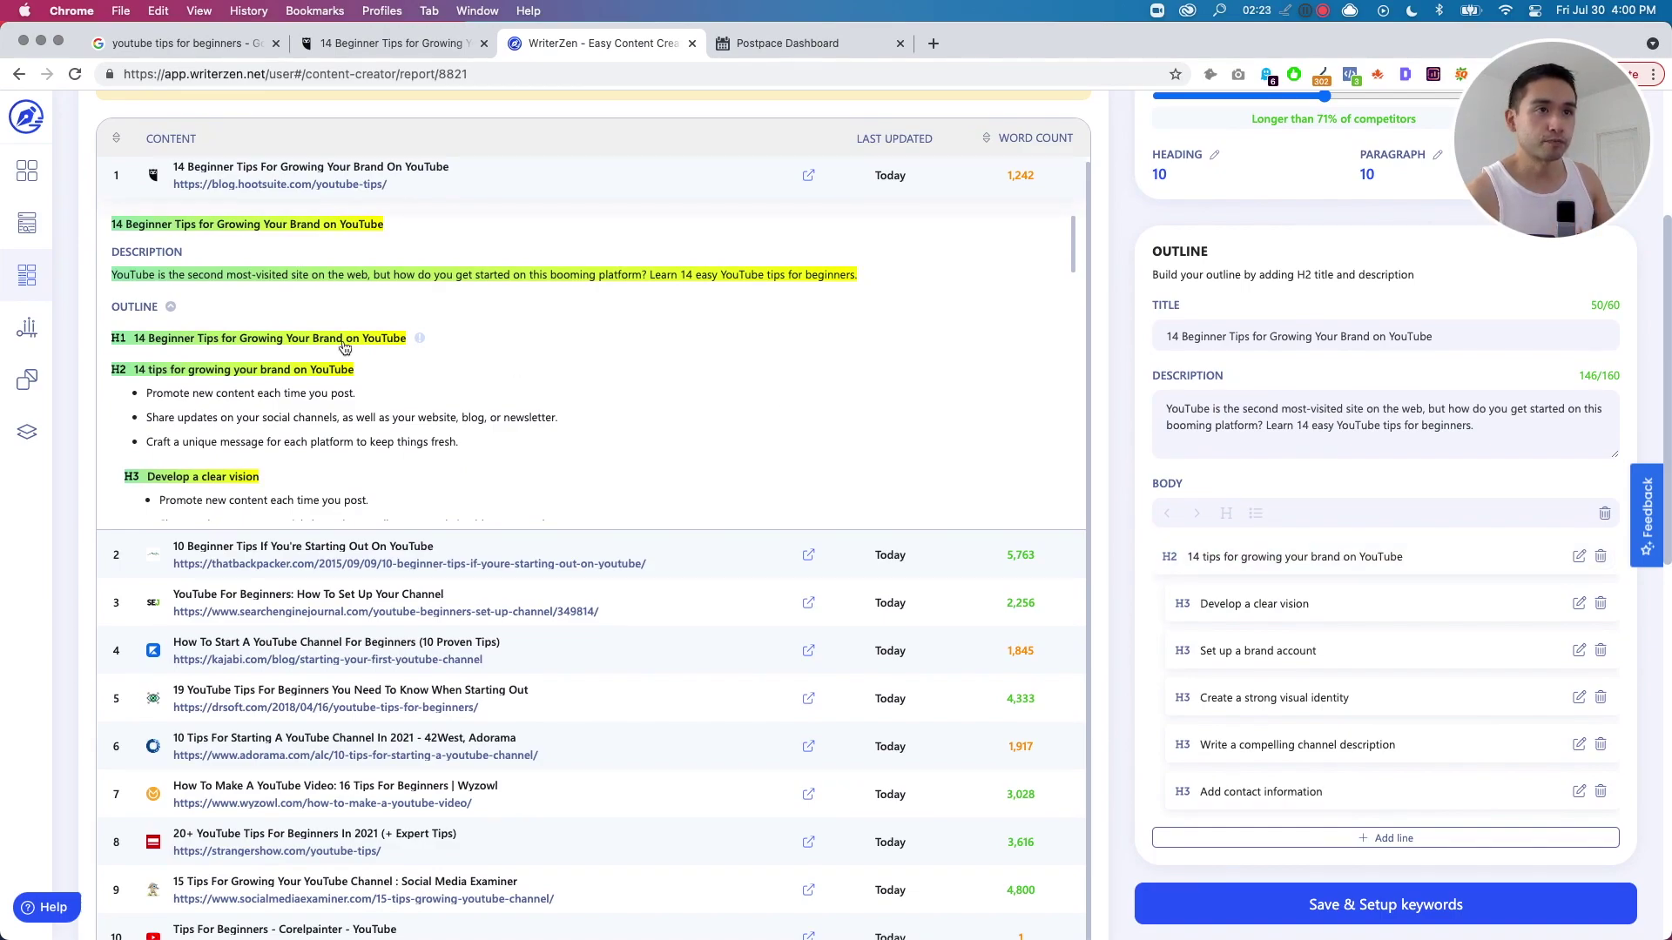
pyautogui.scroll(-1, 286, 436)
pyautogui.scroll(-3, 261, 392)
pyautogui.scroll(-2, 196, 318)
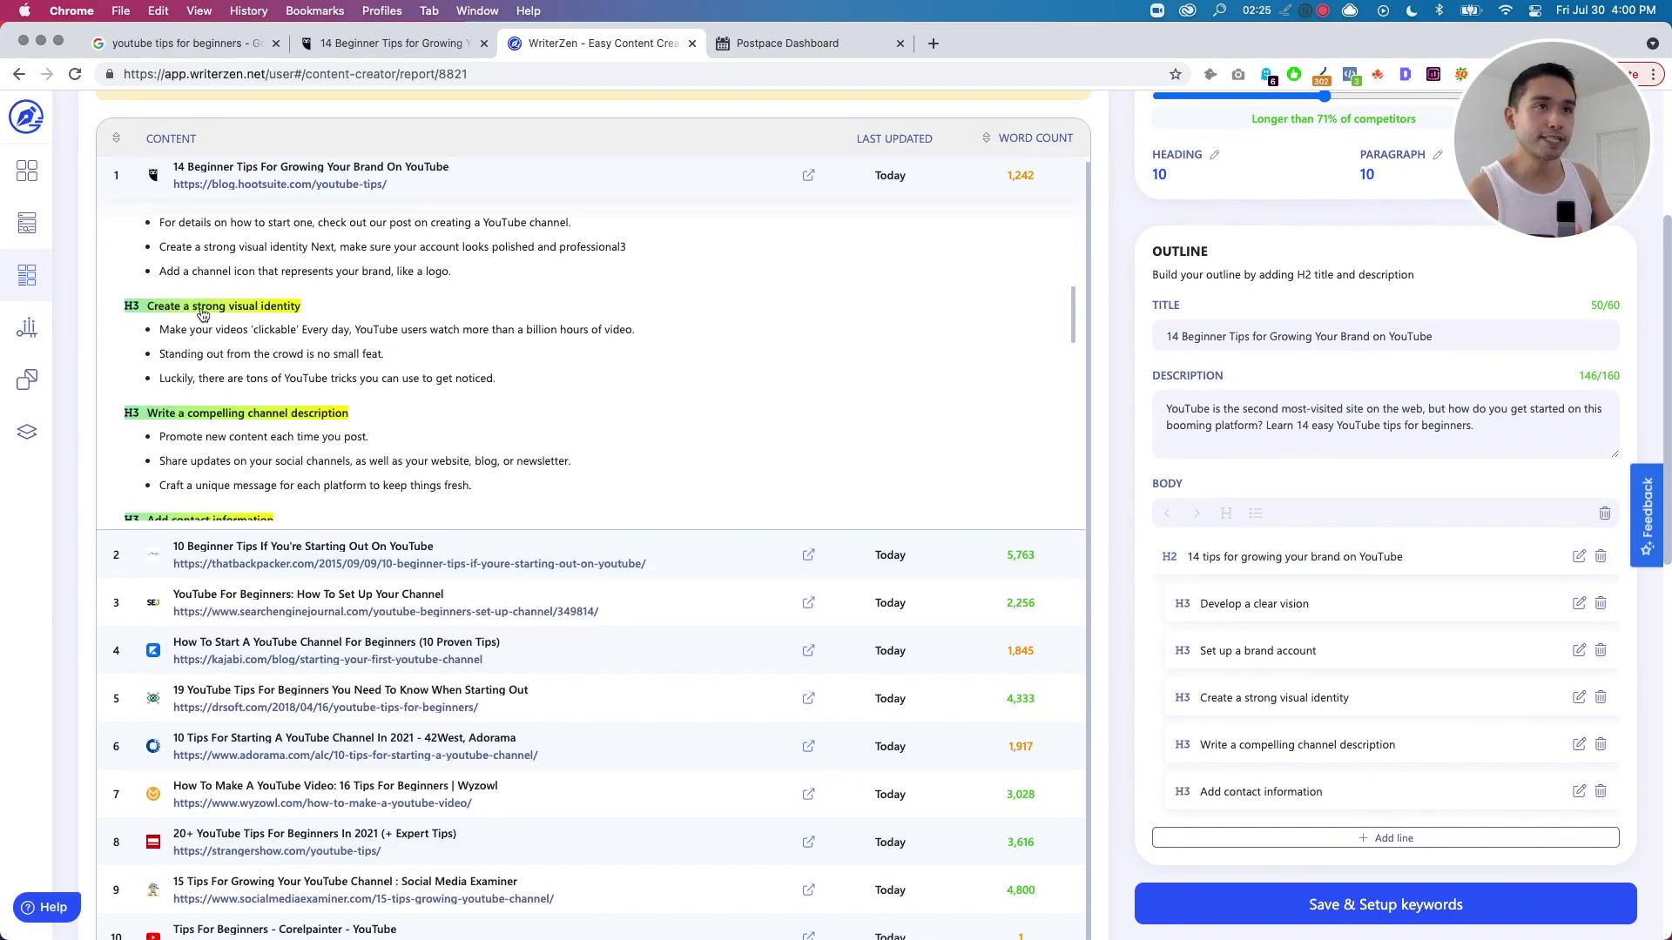
pyautogui.scroll(-1, 284, 430)
pyautogui.scroll(-2, 175, 384)
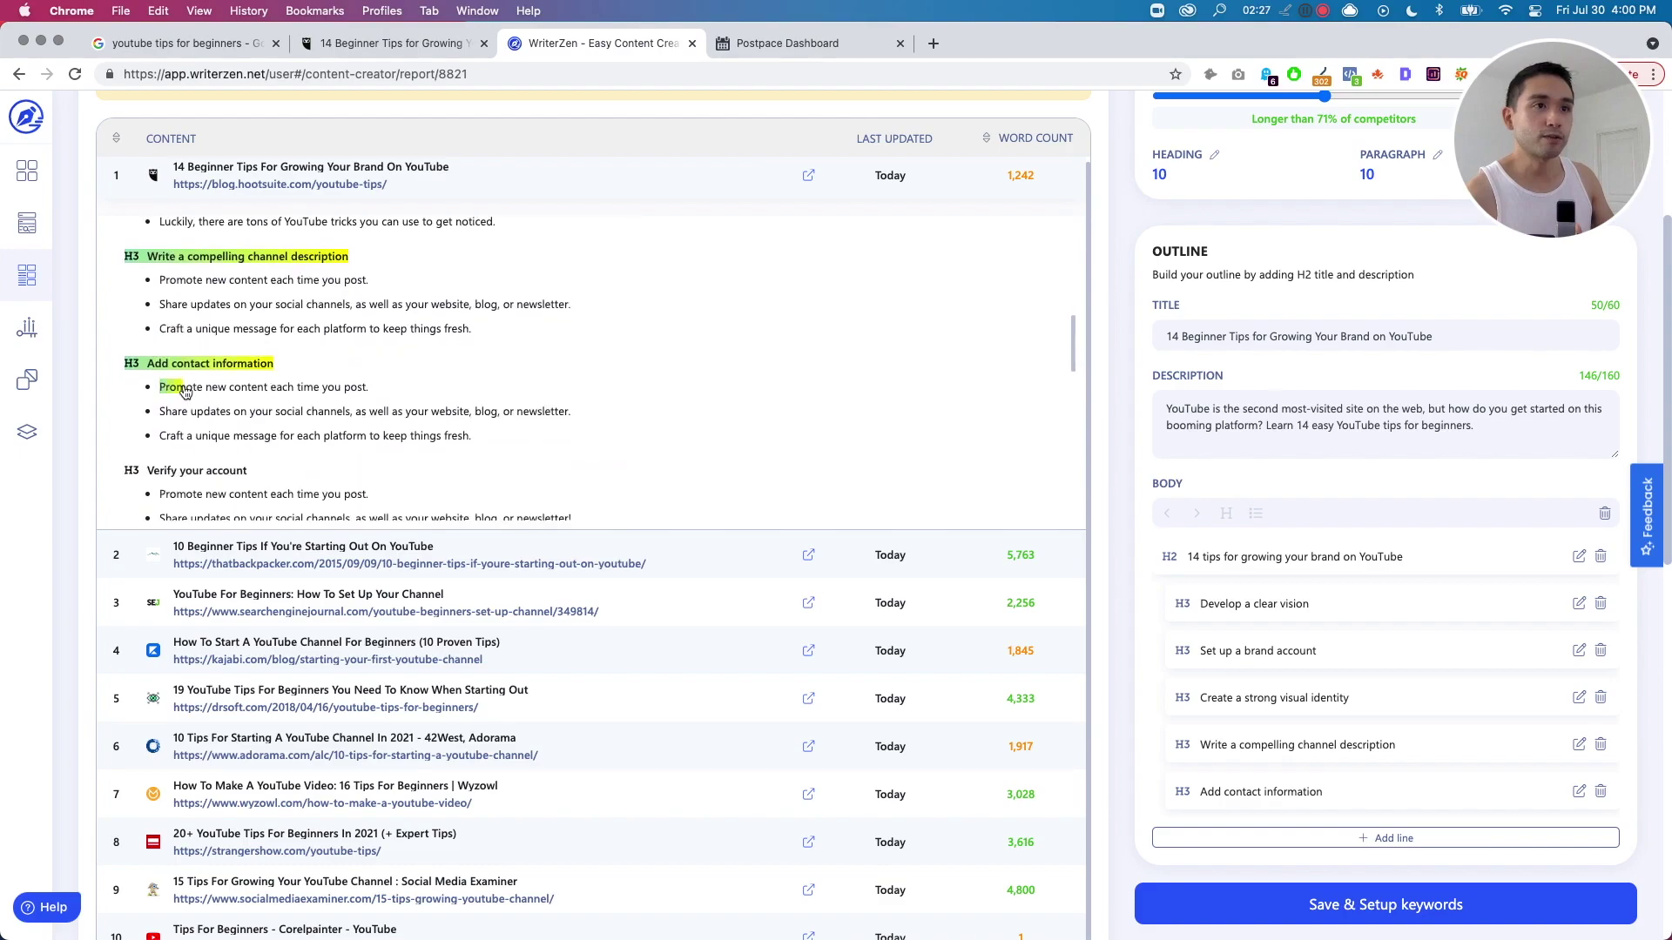
pyautogui.scroll(-2, 326, 454)
# Add 'Check out your competitors' as the last H3 in the outline body and start editing it.
pyautogui.click(181, 471)
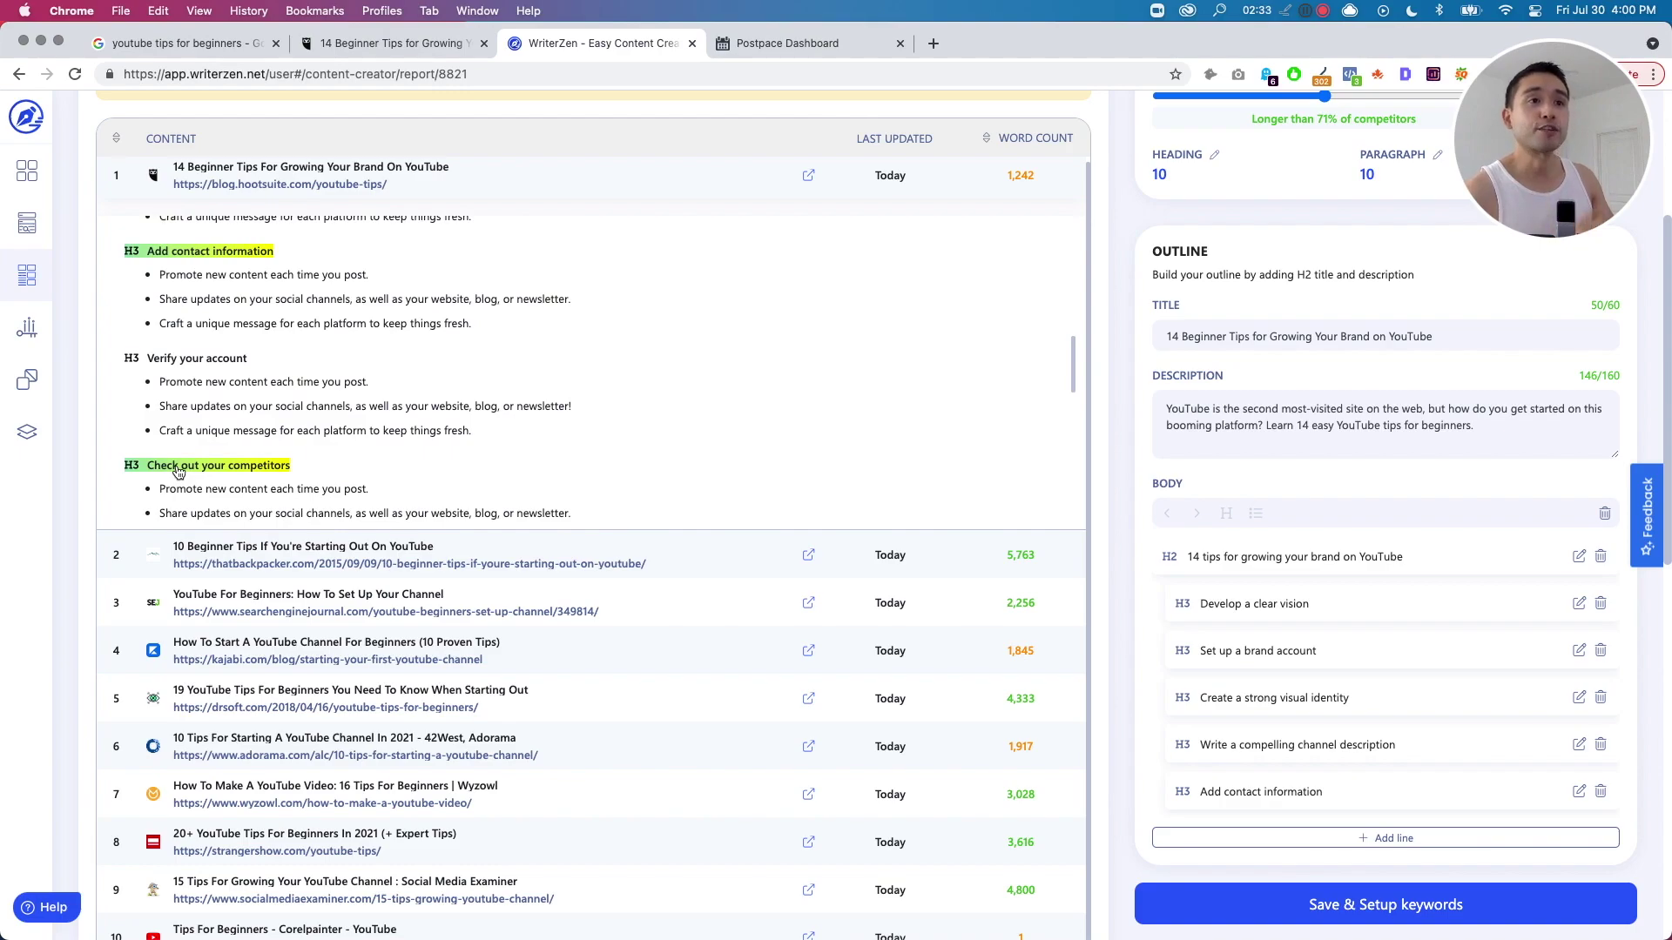
pyautogui.click(179, 471)
pyautogui.scroll(-3, 1371, 588)
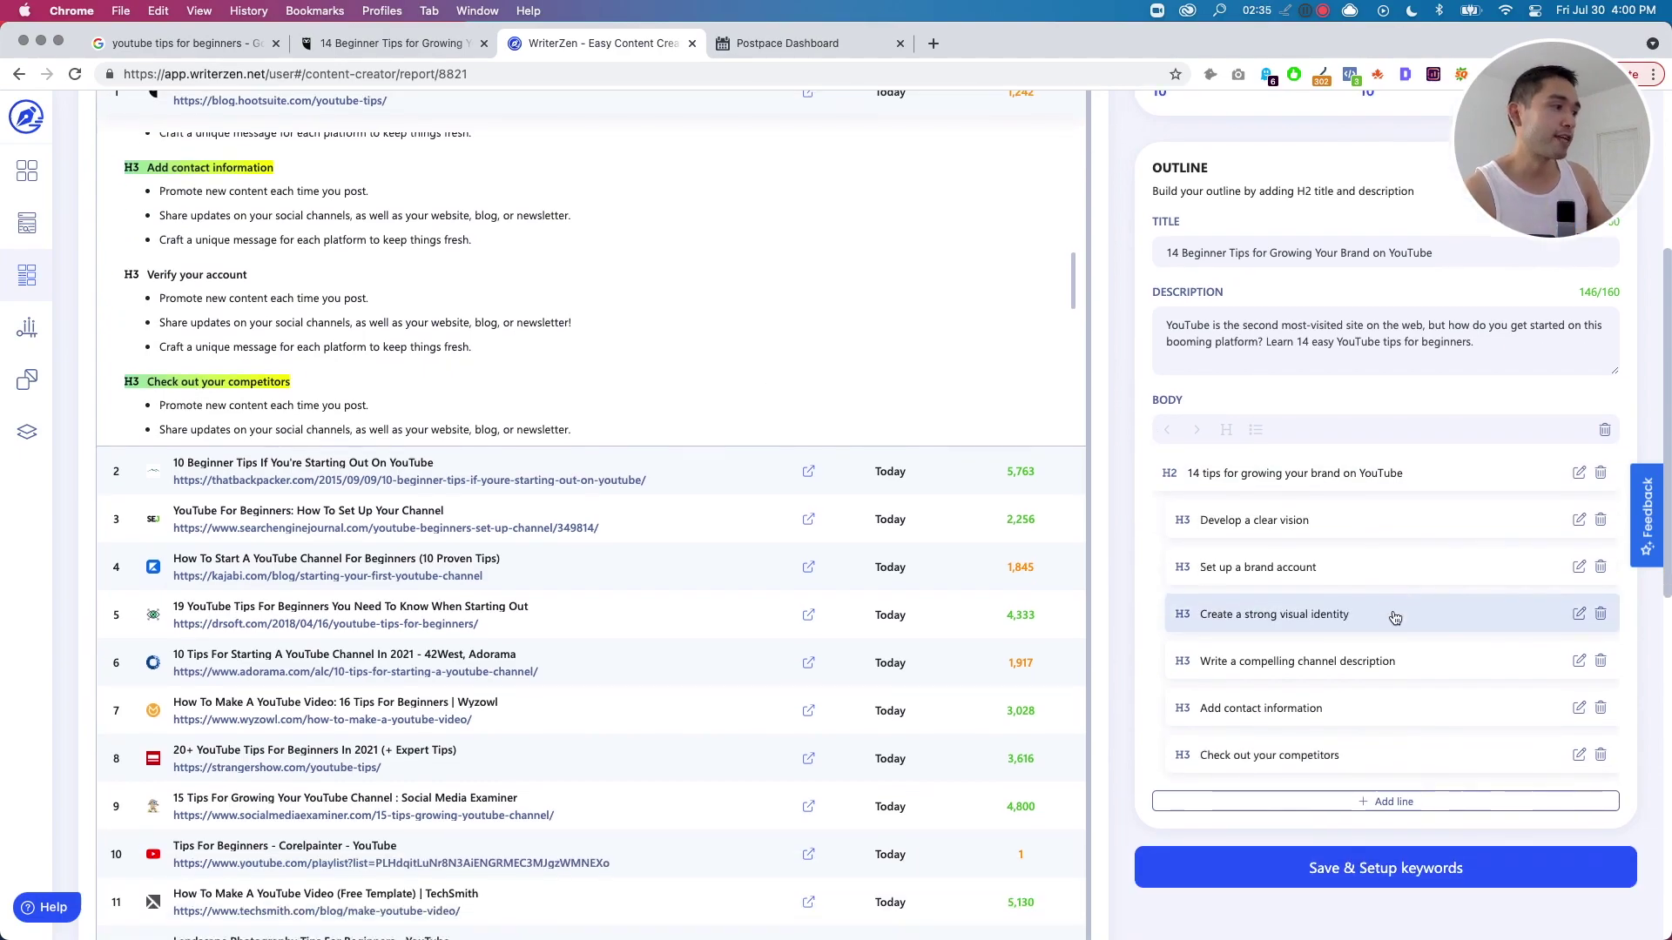
pyautogui.click(1235, 722)
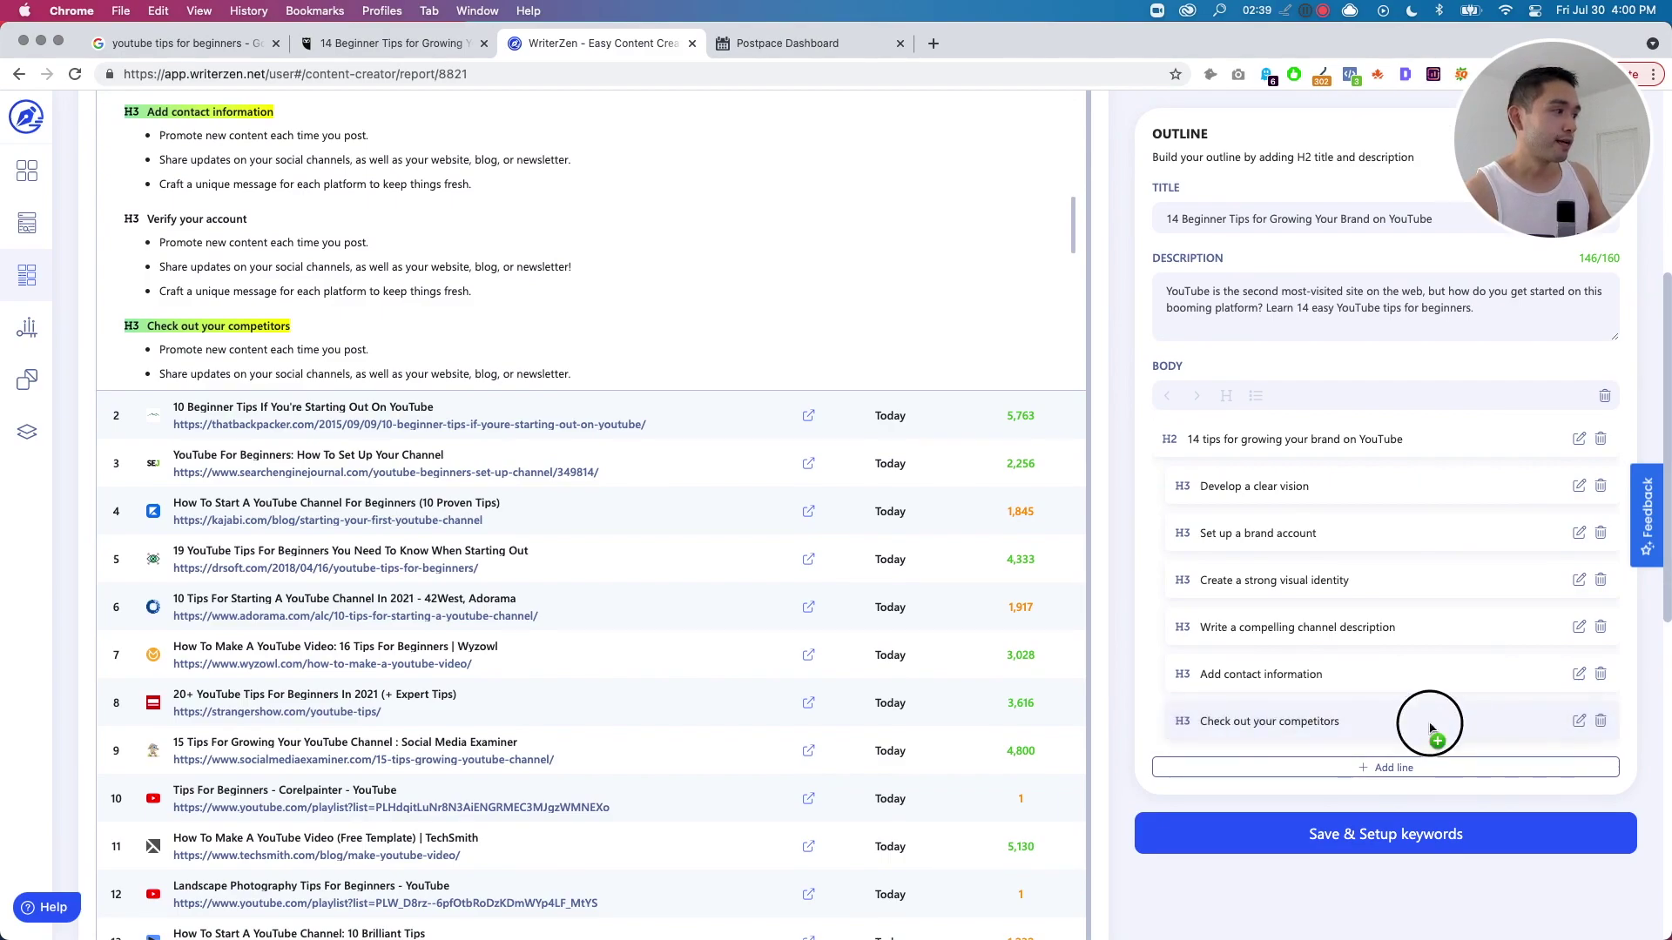
pyautogui.moveTo(1430, 731); pyautogui.dragTo(1433, 738)
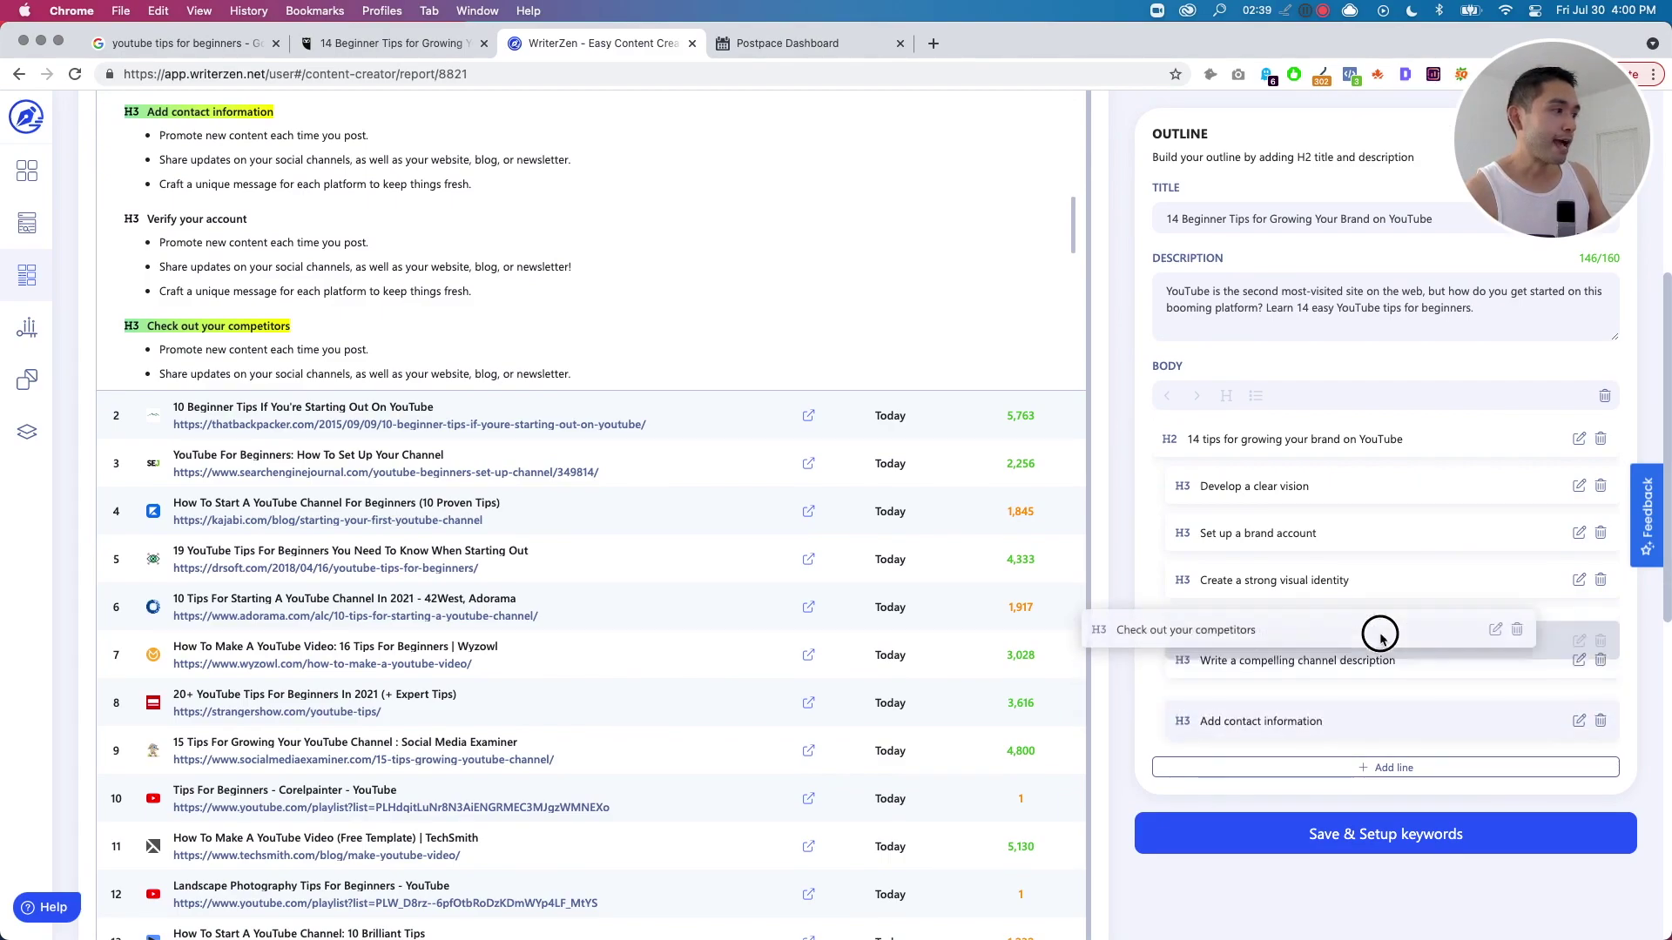
pyautogui.click(1579, 727)
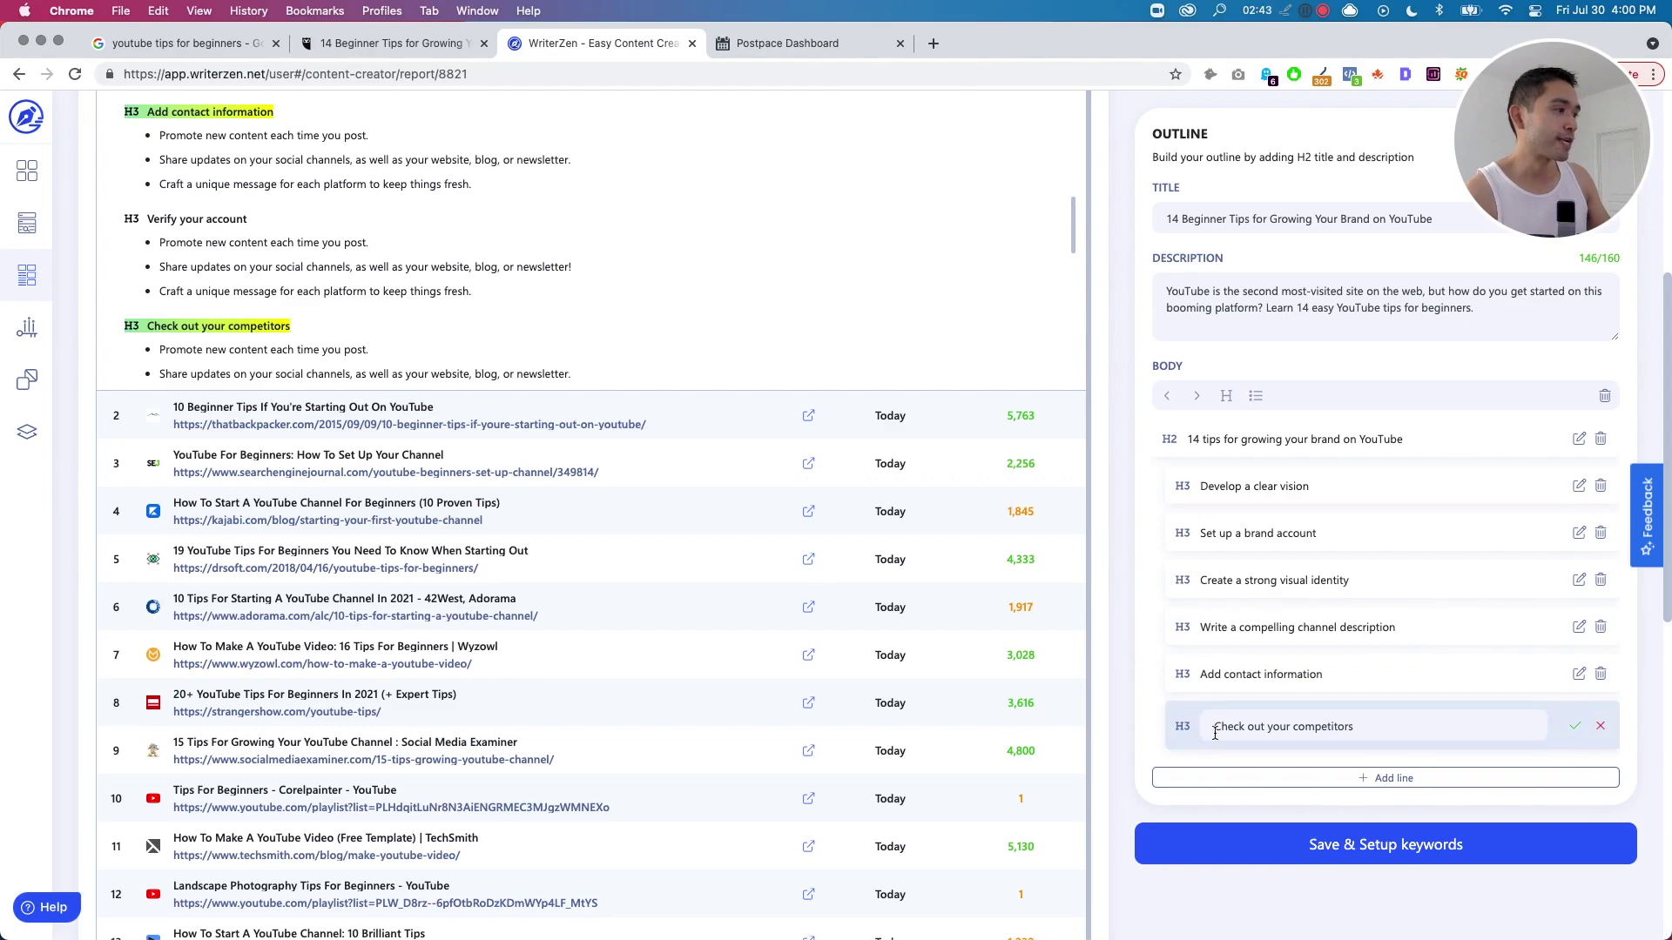
# Save the H3 unchanged, show all Suggest Insights, then view How people compare and Reddit suggestions.
pyautogui.click(1574, 726)
pyautogui.scroll(-1, 744, 649)
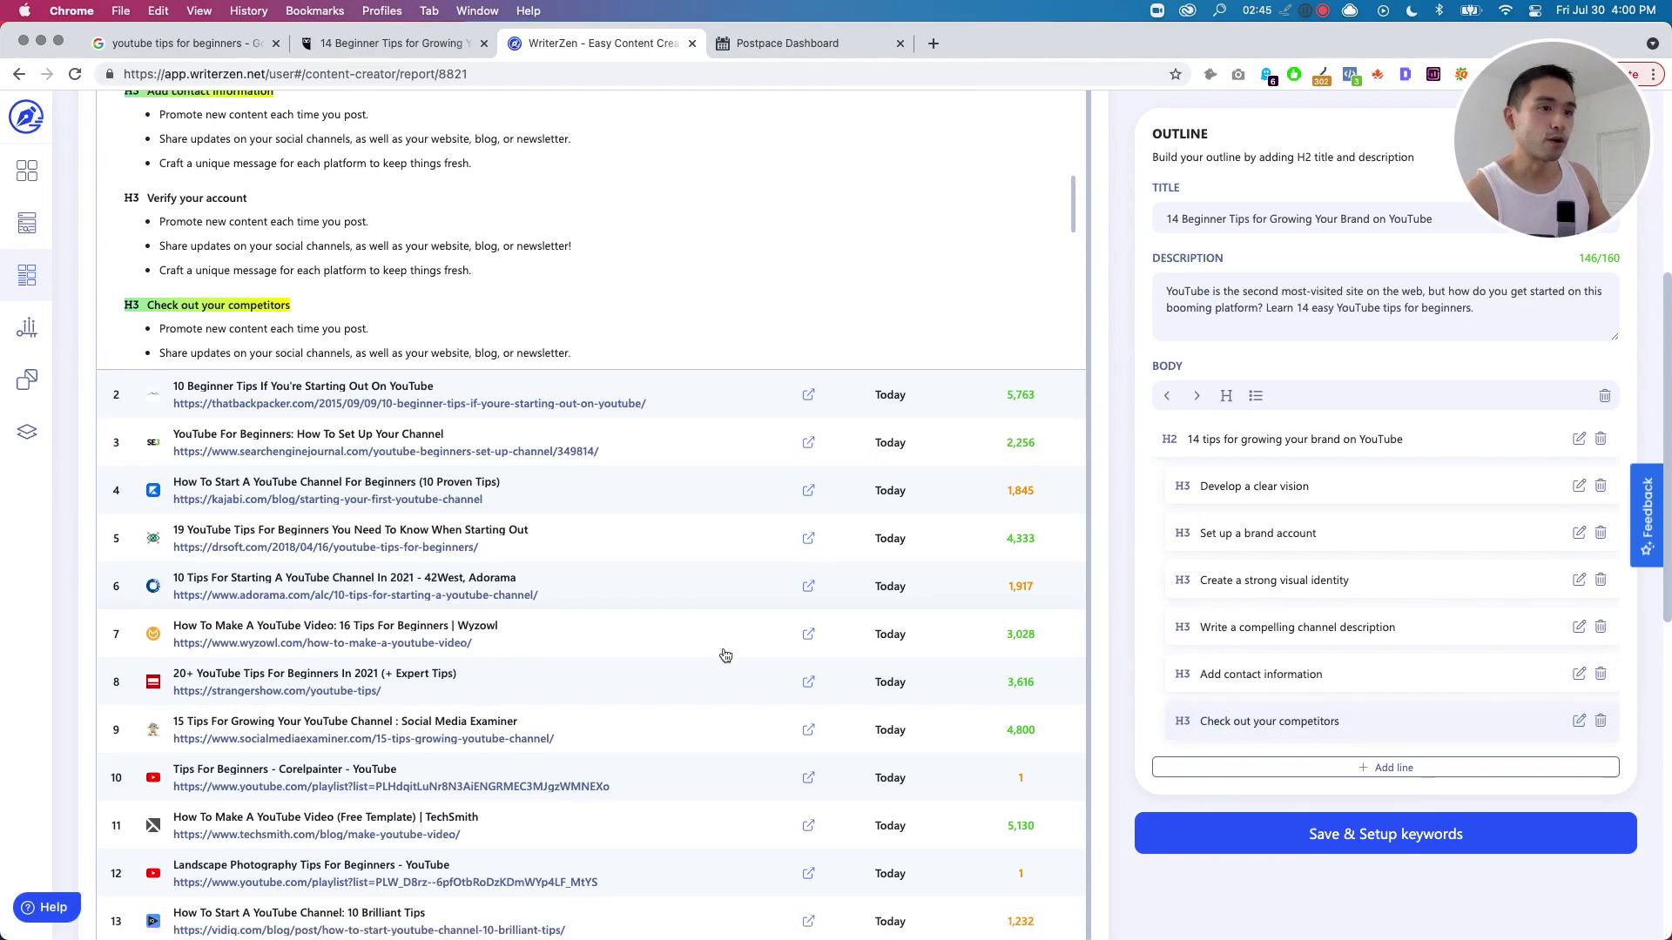
pyautogui.scroll(-3, 1075, 722)
pyautogui.scroll(-5, 1075, 722)
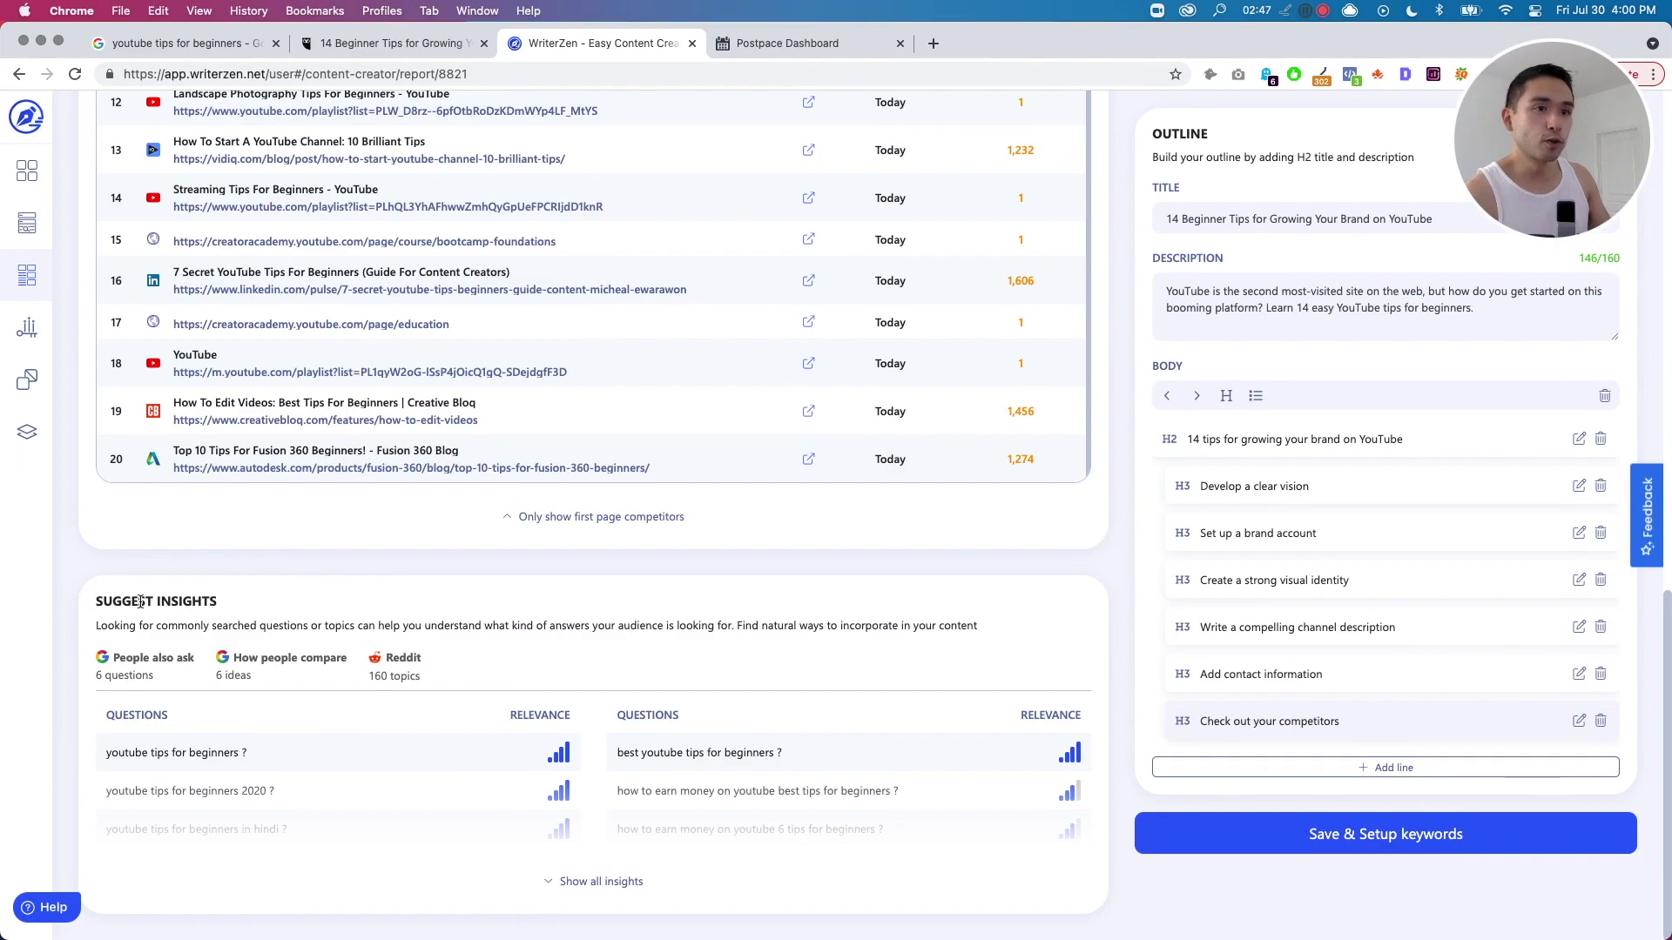
pyautogui.moveTo(101, 601); pyautogui.dragTo(237, 606)
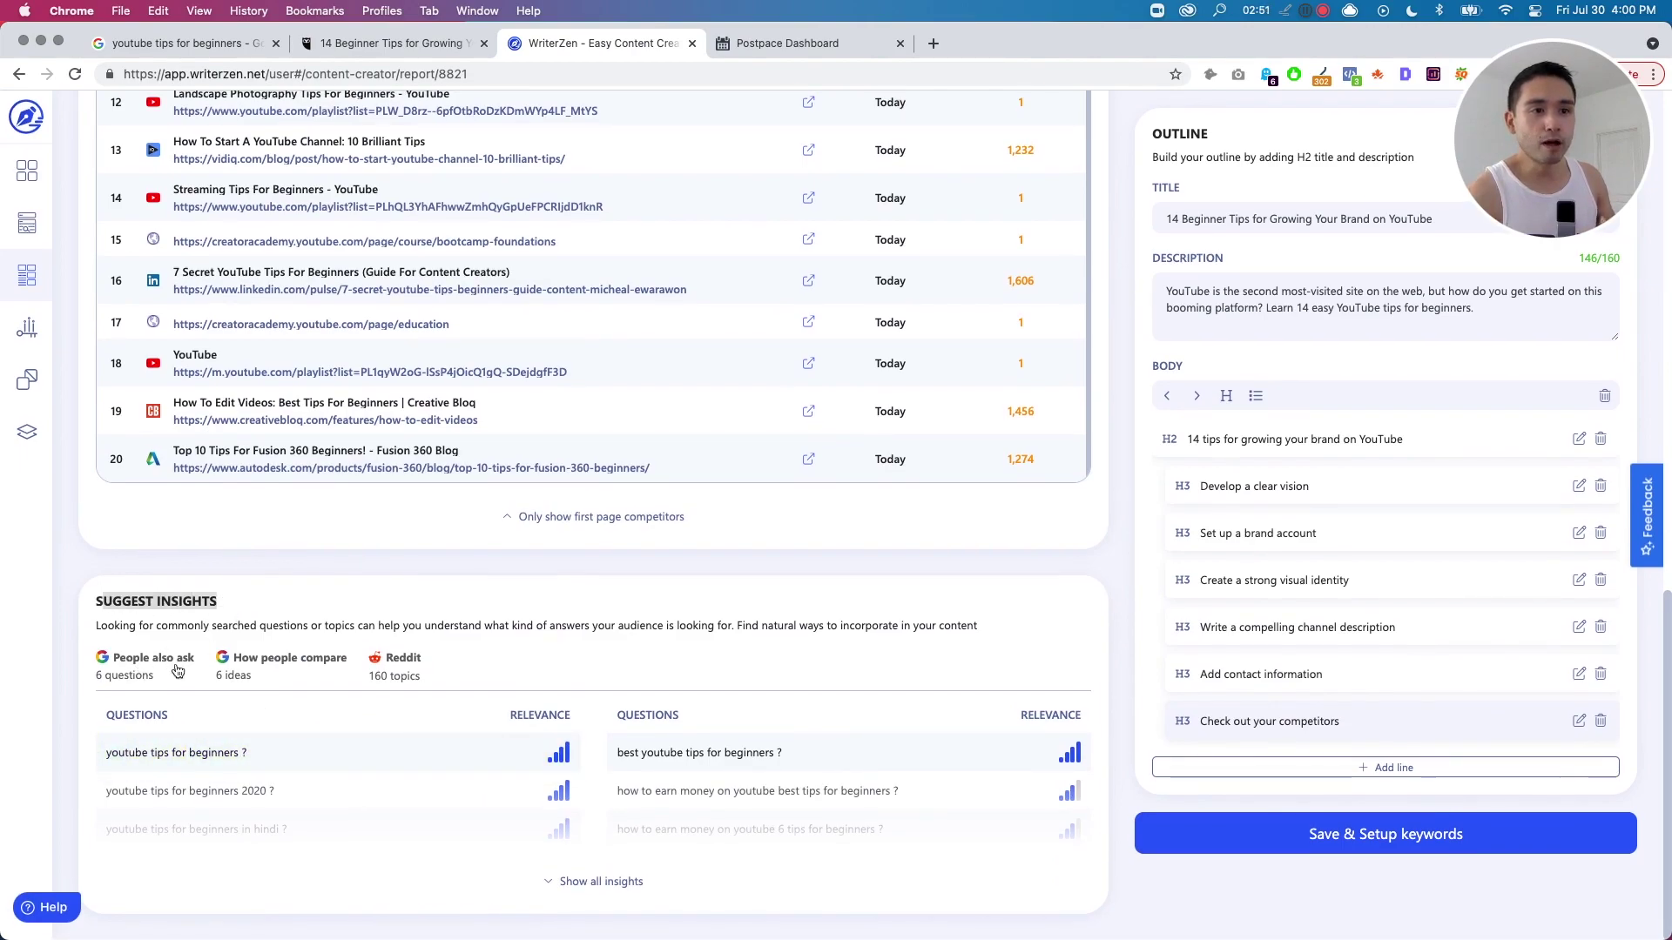
pyautogui.click(595, 881)
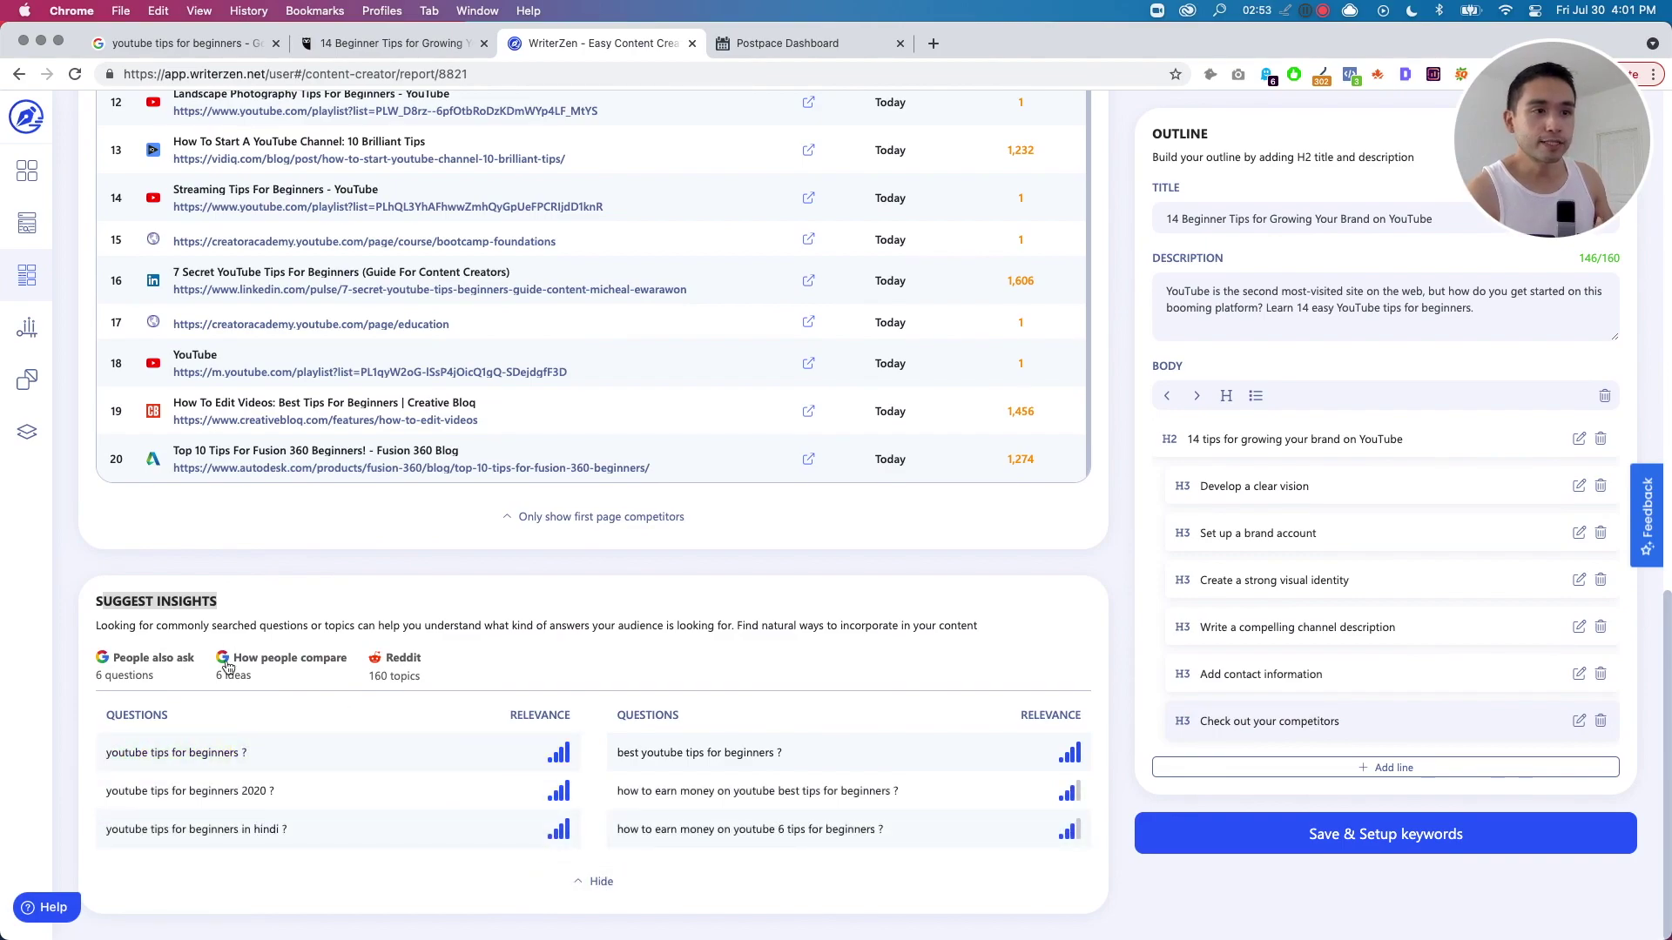
pyautogui.click(230, 663)
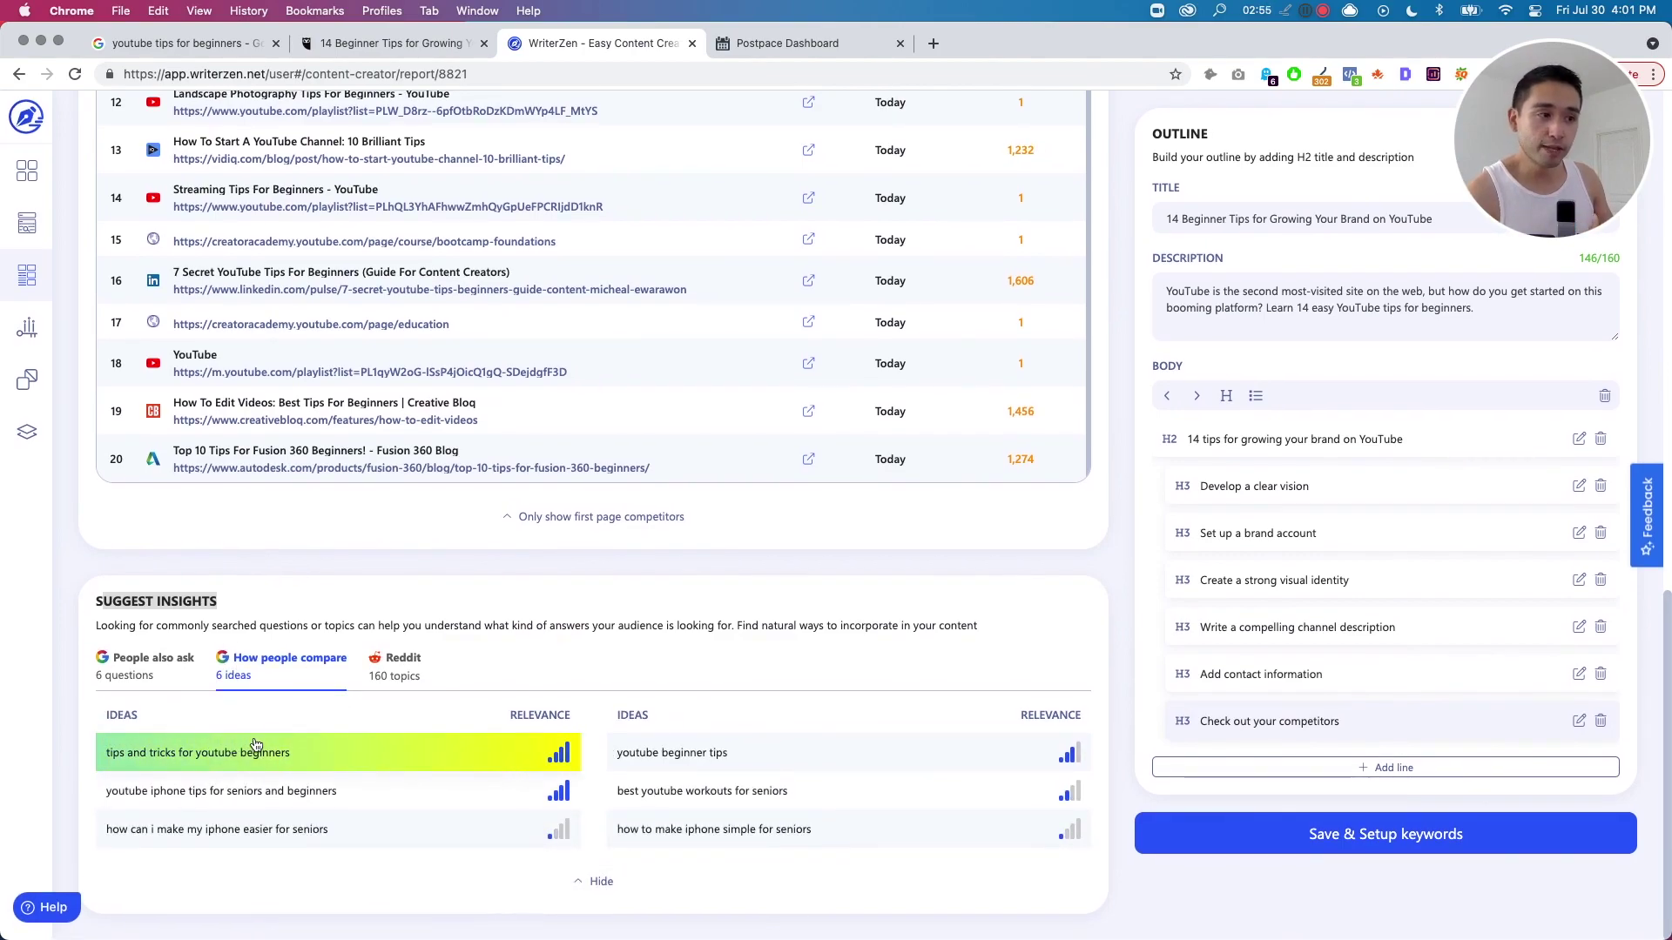
pyautogui.click(395, 670)
pyautogui.scroll(-1, 392, 689)
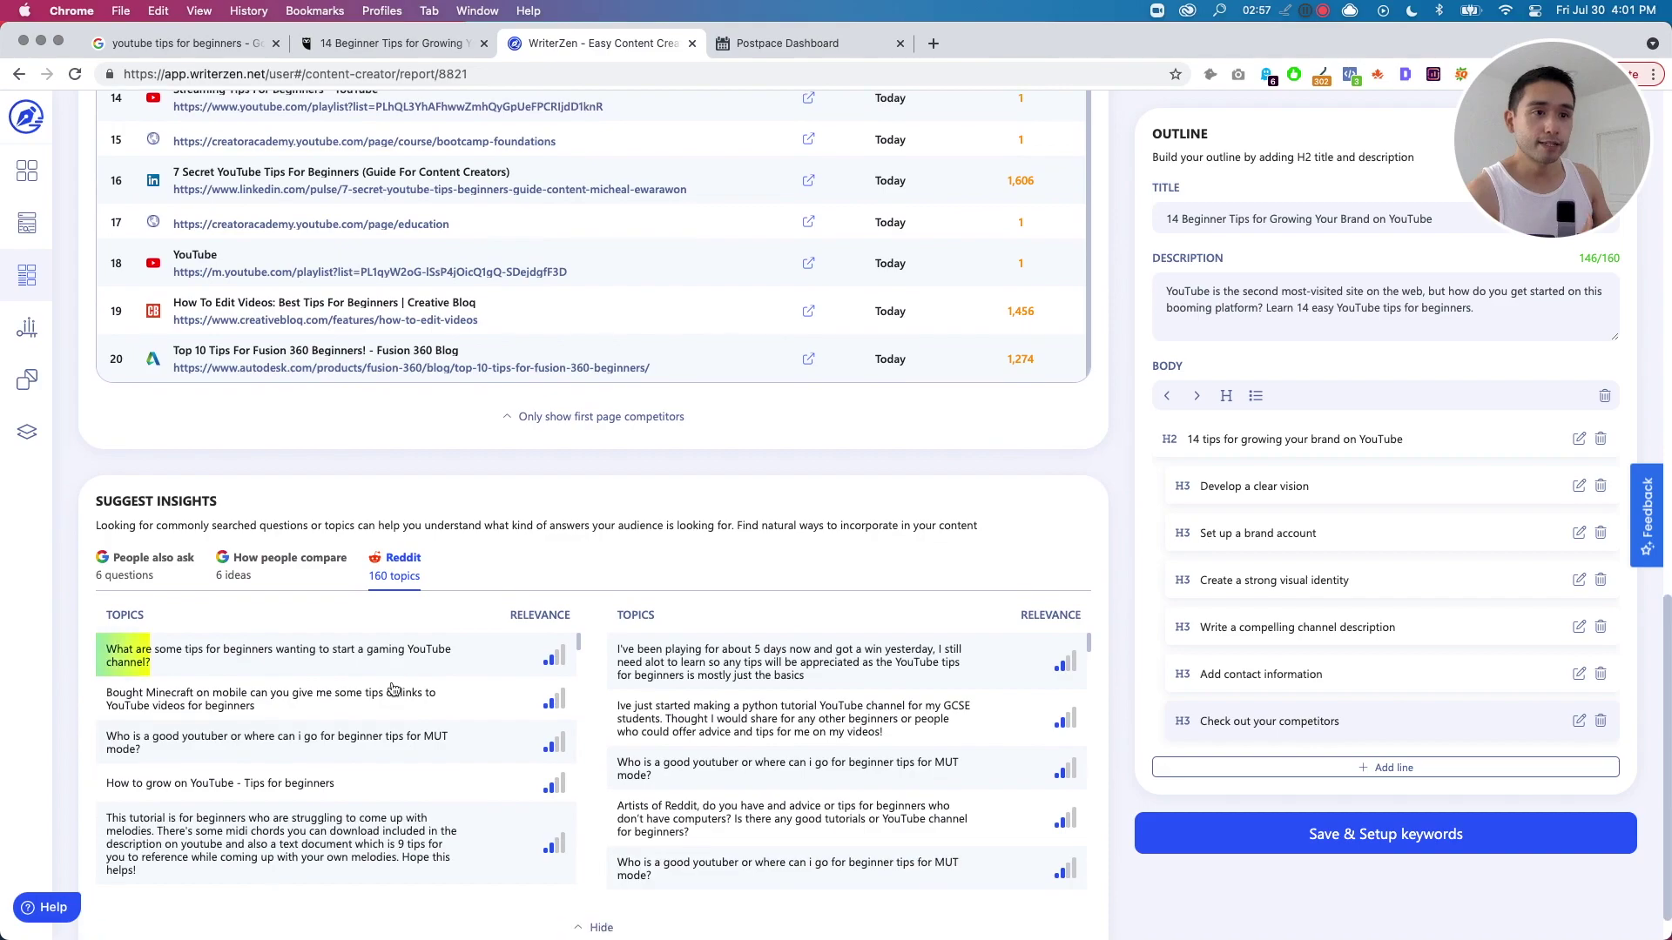
pyautogui.scroll(-1, 392, 690)
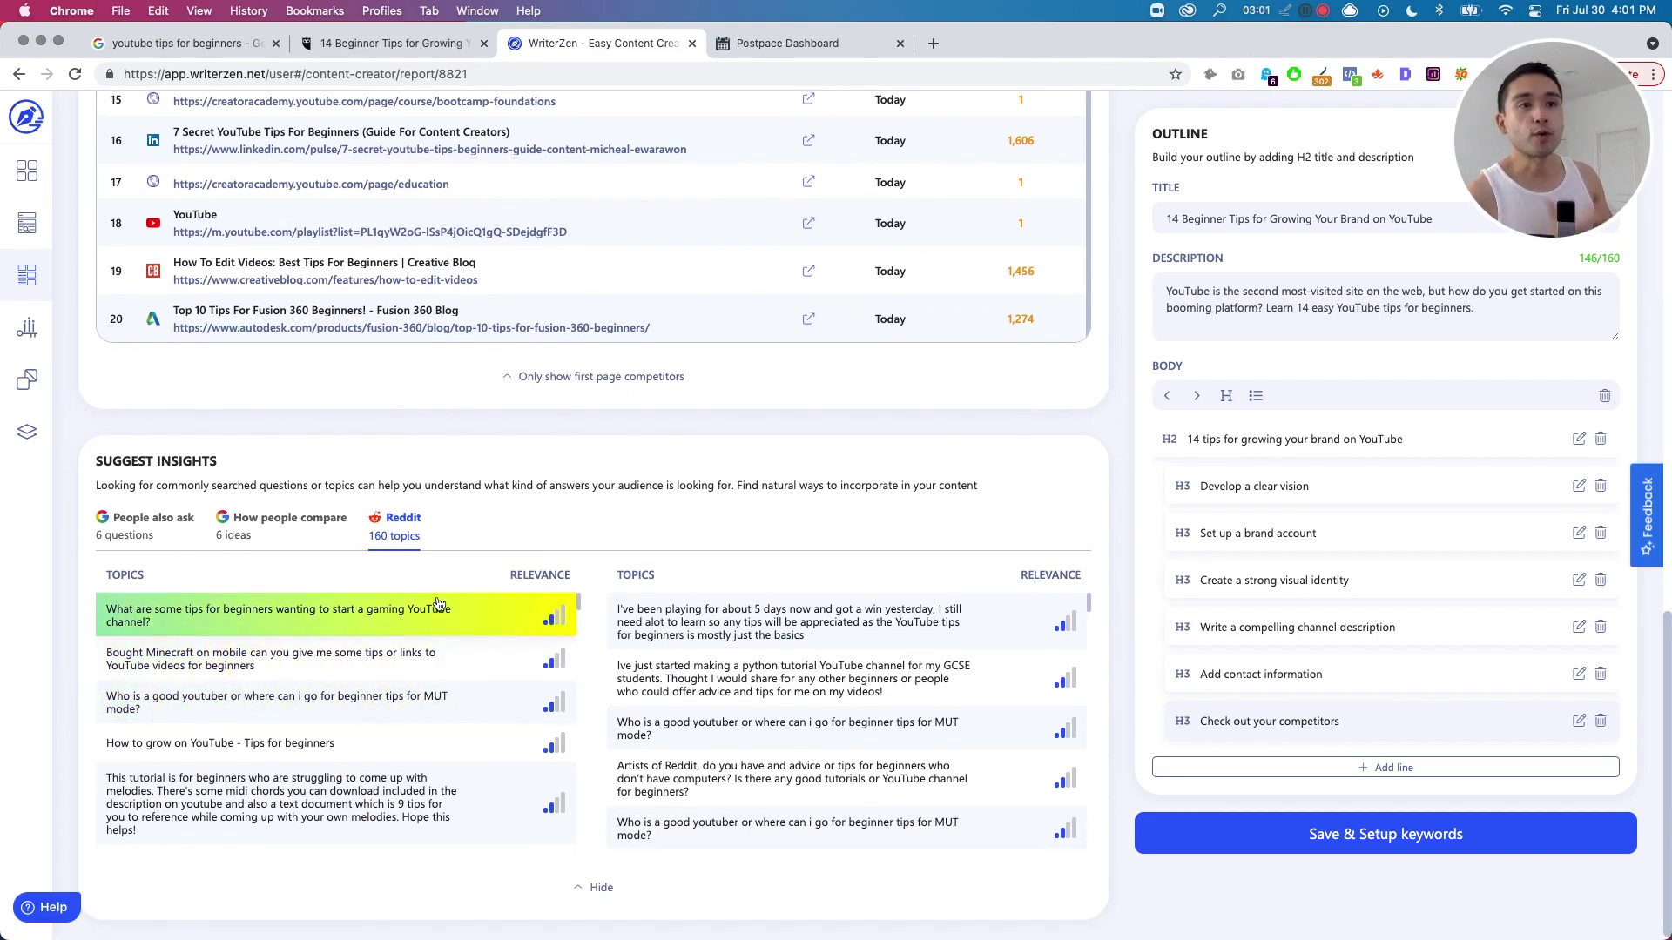
pyautogui.scroll(3, 873, 587)
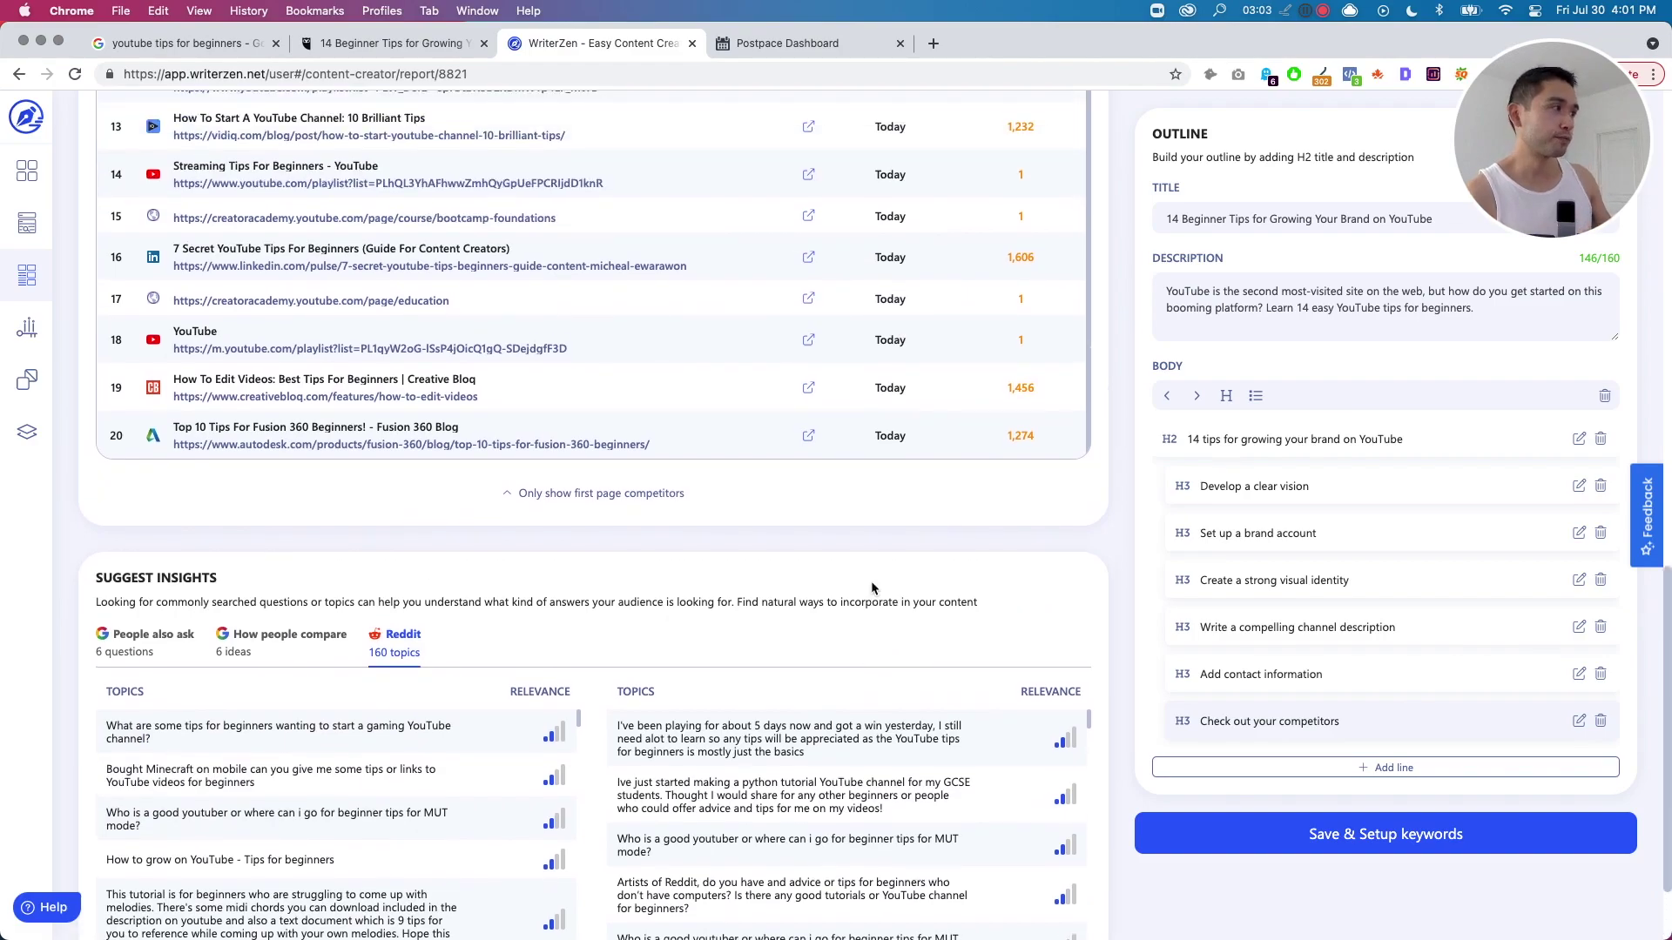
pyautogui.scroll(5, 870, 586)
pyautogui.scroll(5, 867, 584)
pyautogui.scroll(5, 863, 581)
pyautogui.scroll(3, 860, 581)
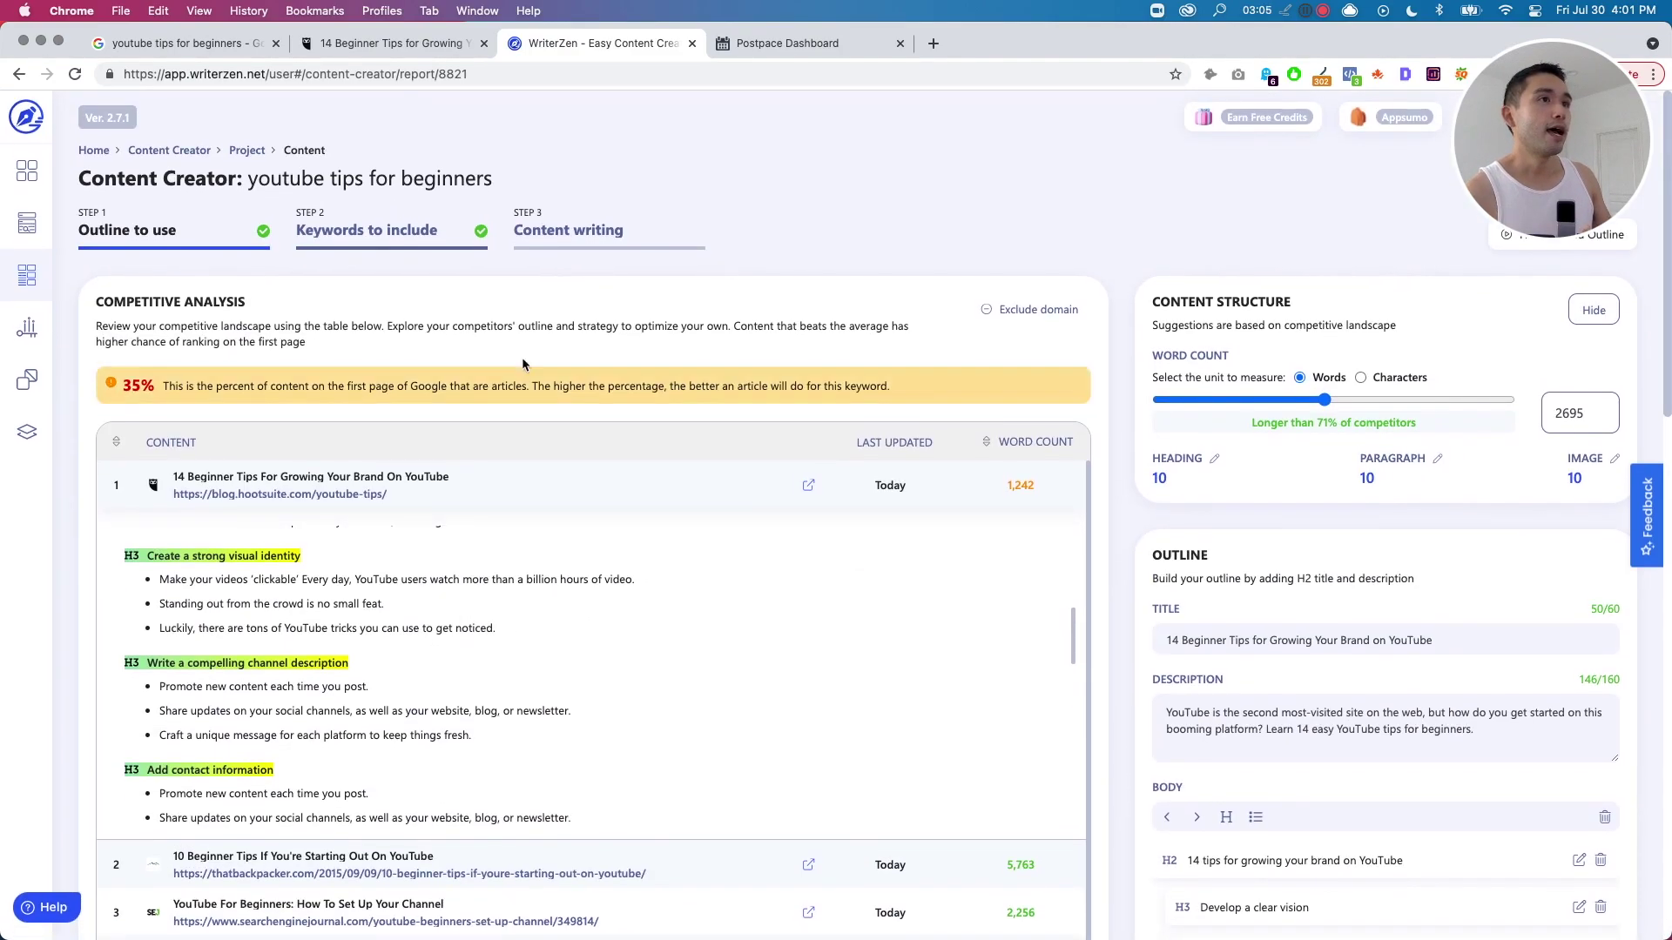
# Review the PostPace dashboard's new topic report heading and keyword entry.
pyautogui.click(771, 47)
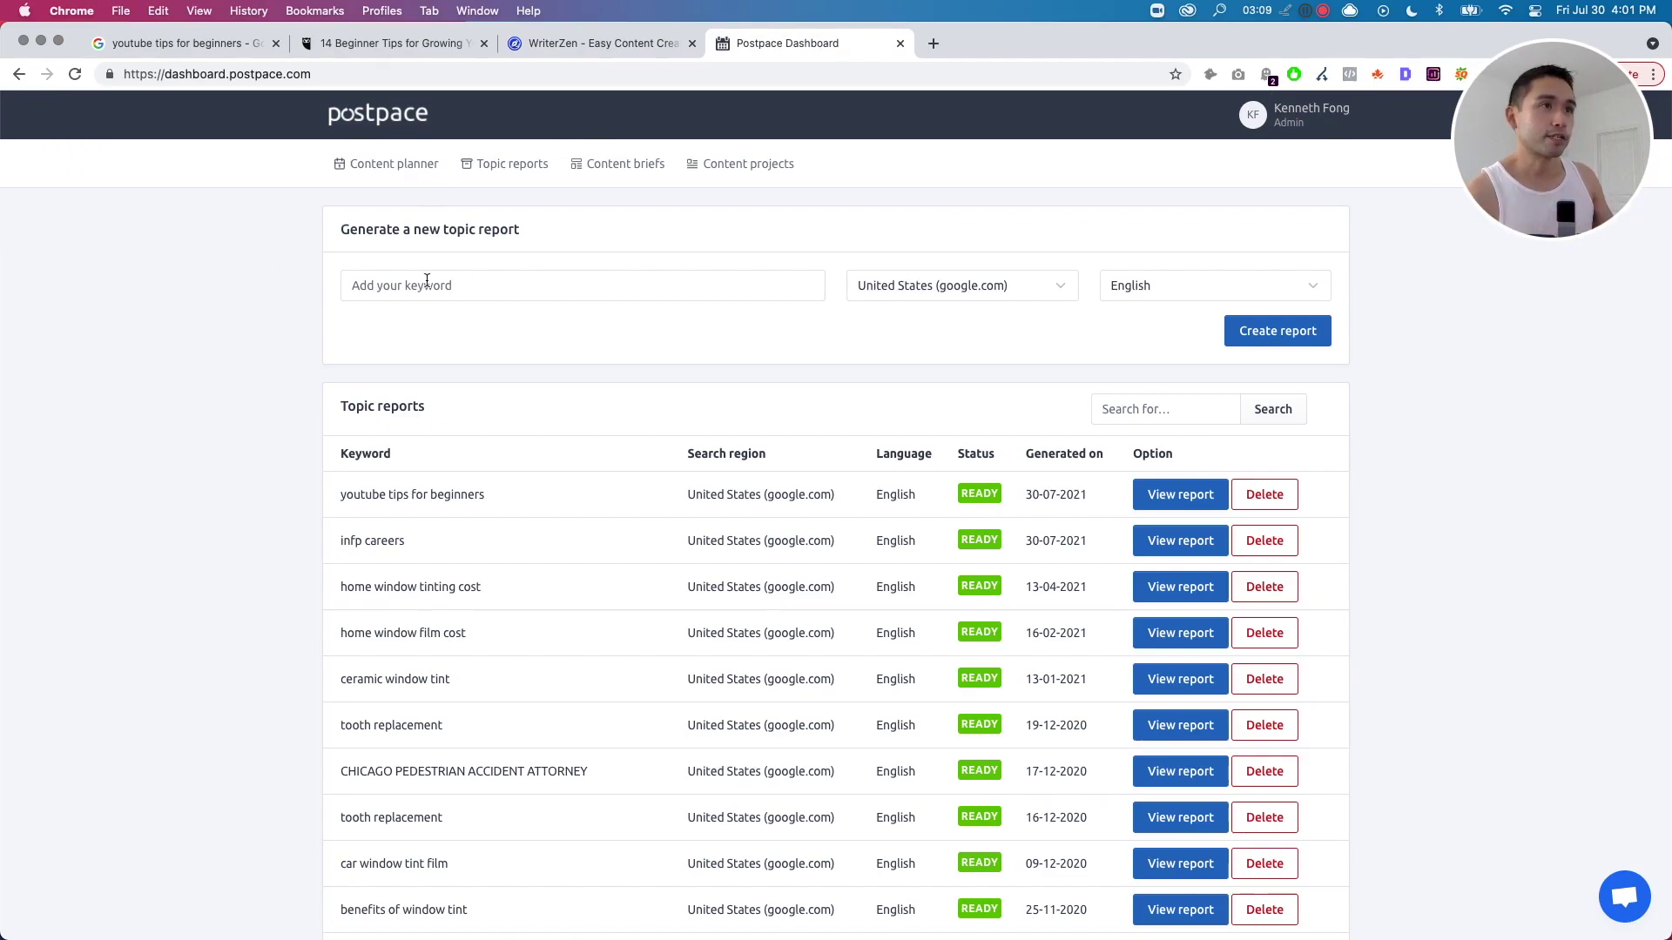
pyautogui.moveTo(343, 231); pyautogui.dragTo(528, 231)
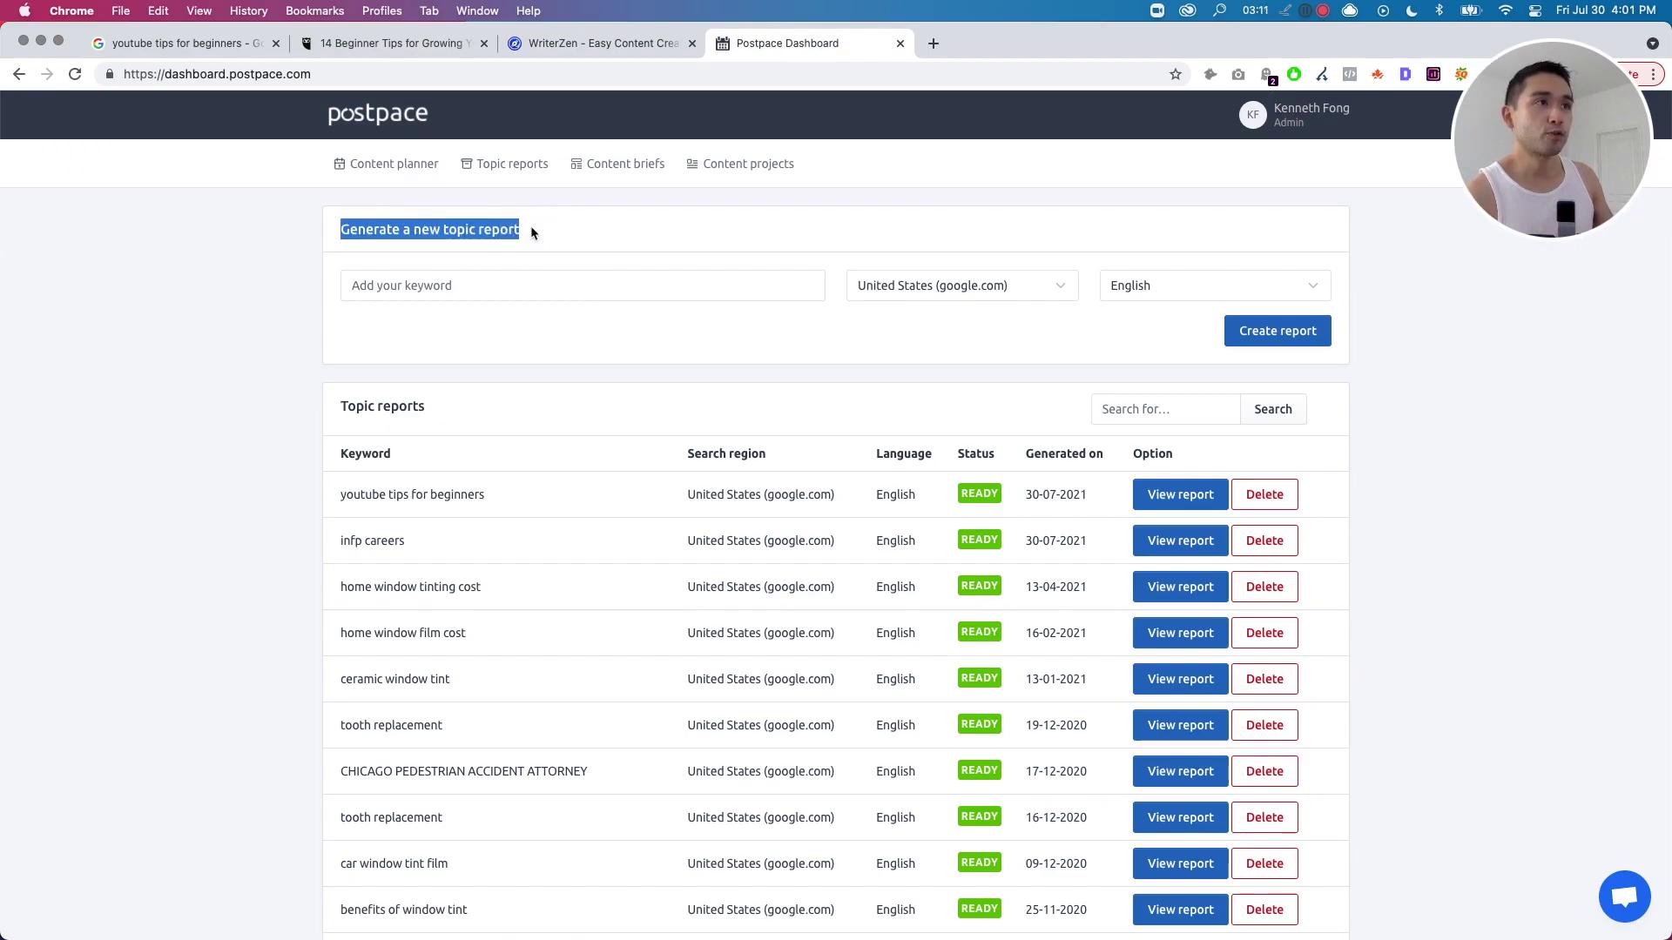
pyautogui.click(532, 231)
pyautogui.click(354, 288)
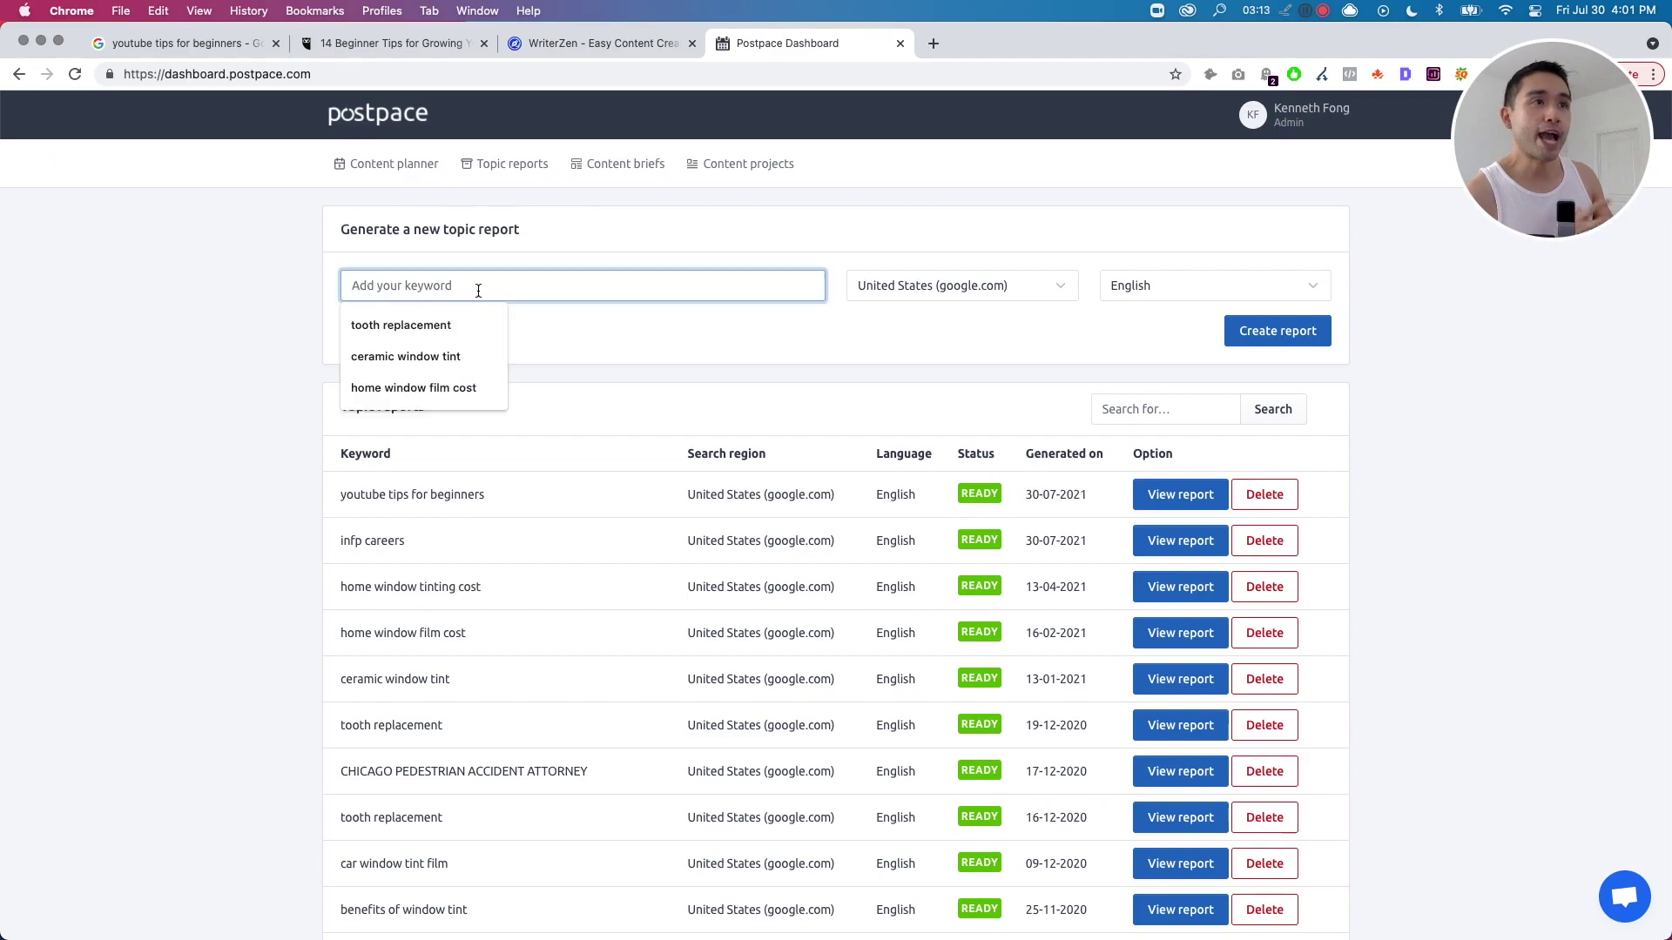
pyautogui.click(616, 236)
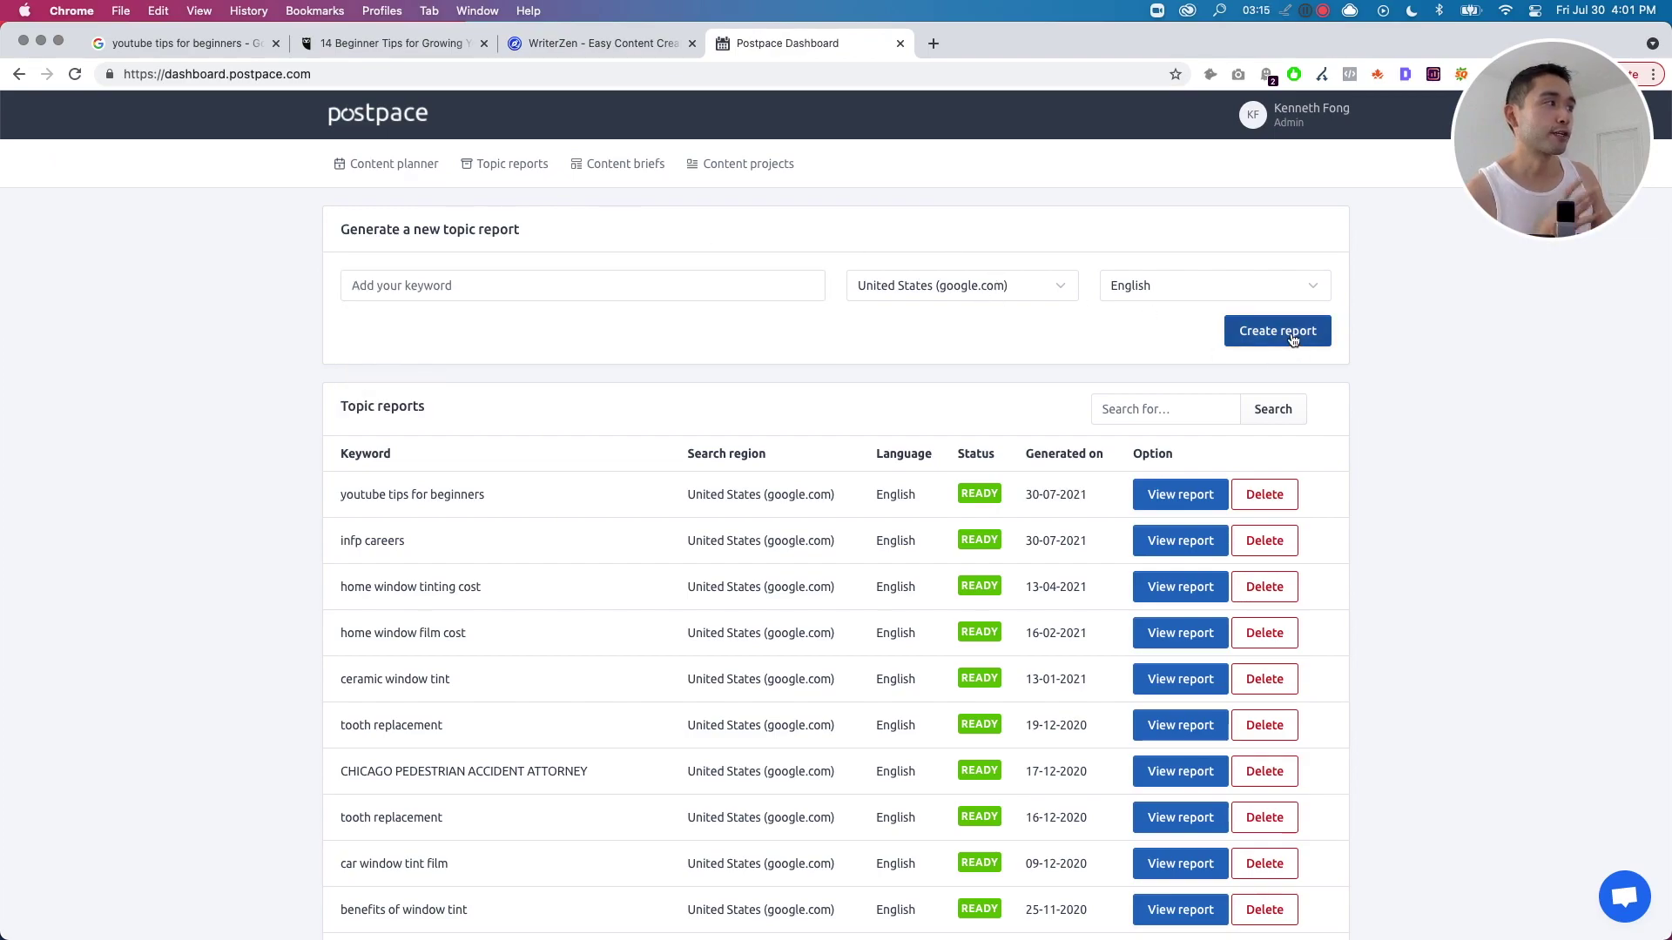
# View the ready 'youtube tips for beginners' topic report.
pyautogui.moveTo(342, 494); pyautogui.dragTo(505, 494)
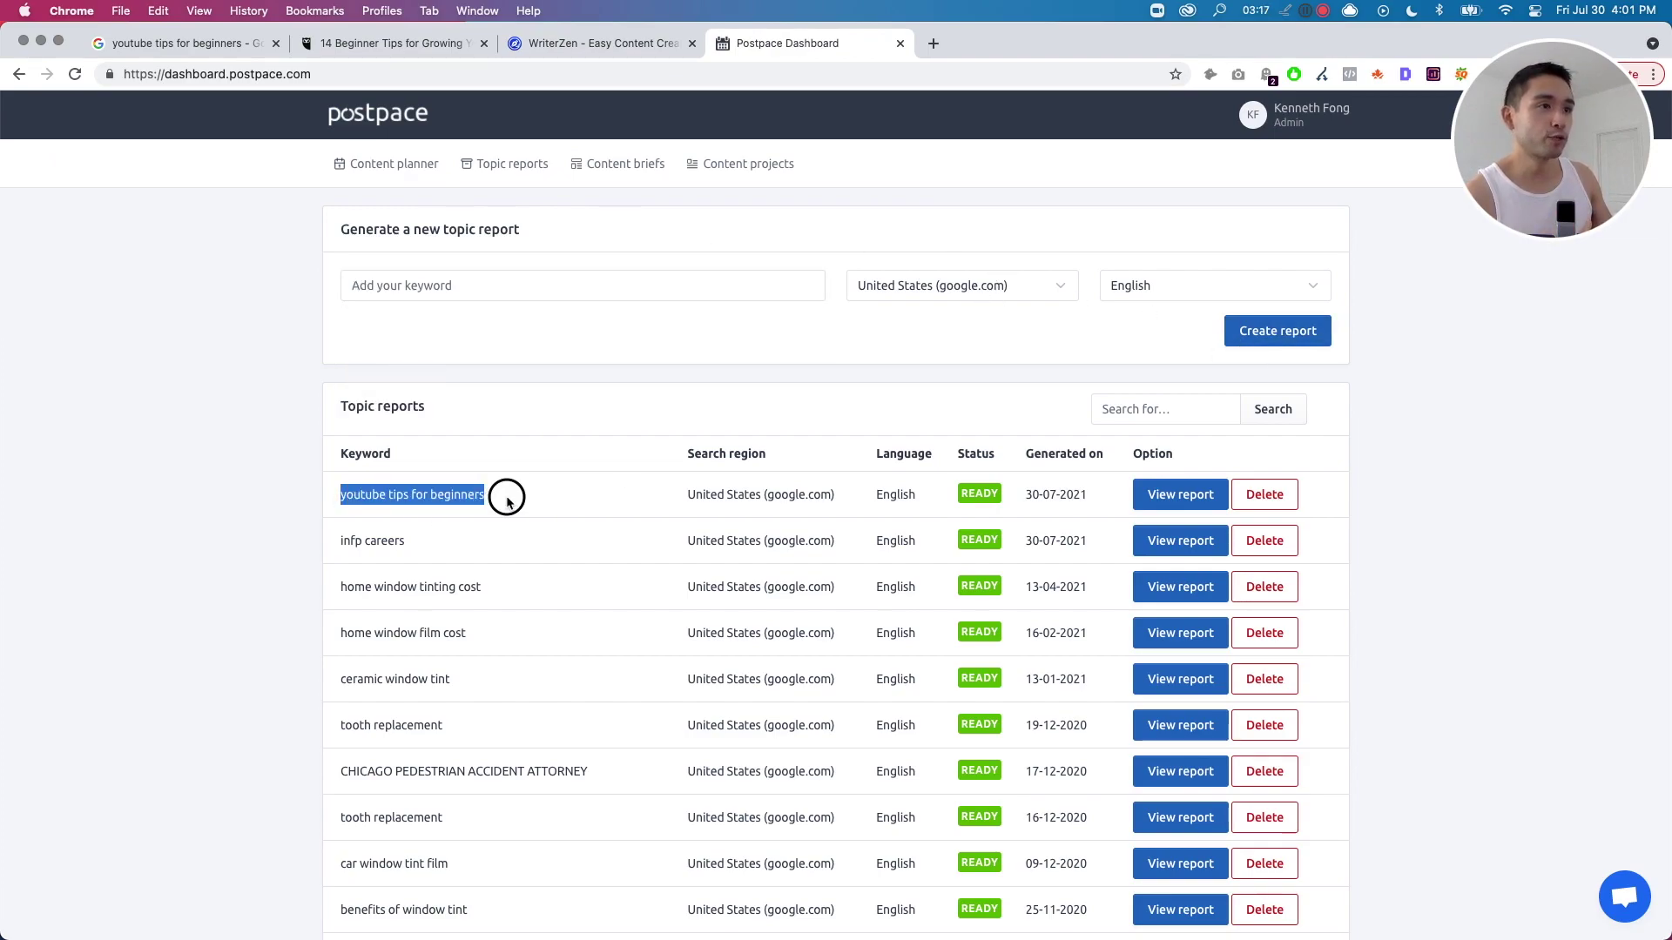
pyautogui.click(504, 494)
pyautogui.click(1189, 507)
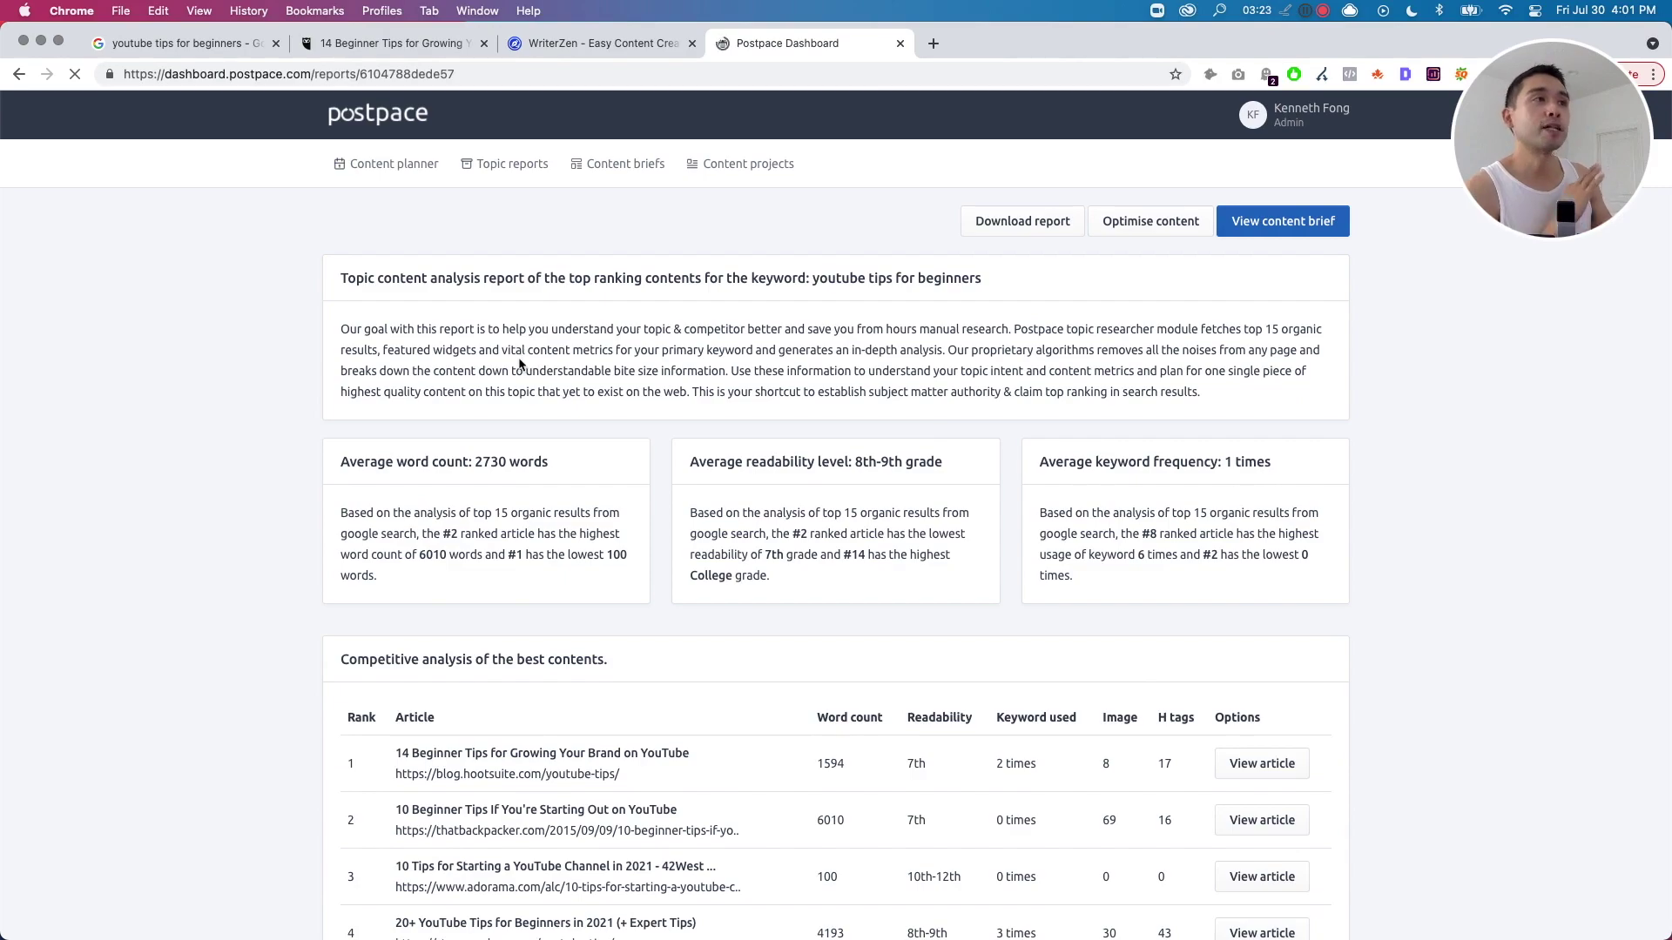
pyautogui.scroll(-1, 518, 376)
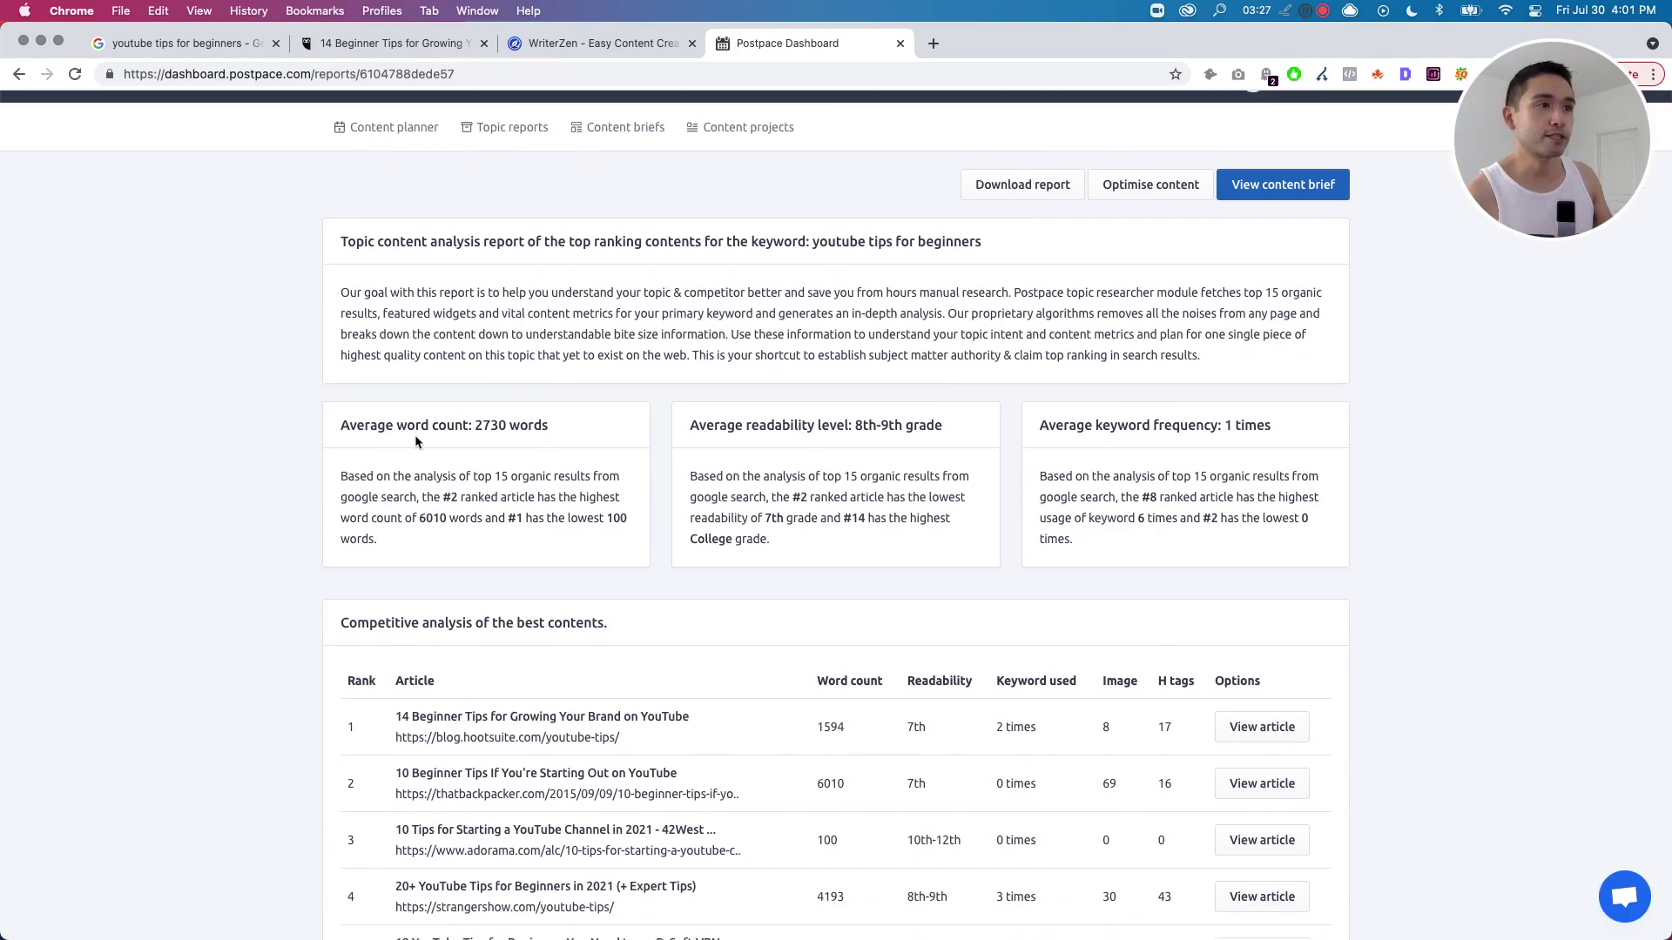
# Highlight the report's 2730-word average, readability level and keyword frequency figures.
pyautogui.moveTo(343, 427)
pyautogui.mouseDown()
pyautogui.moveTo(553, 423)
pyautogui.moveTo(472, 431)
pyautogui.mouseUp()
pyautogui.click(565, 427)
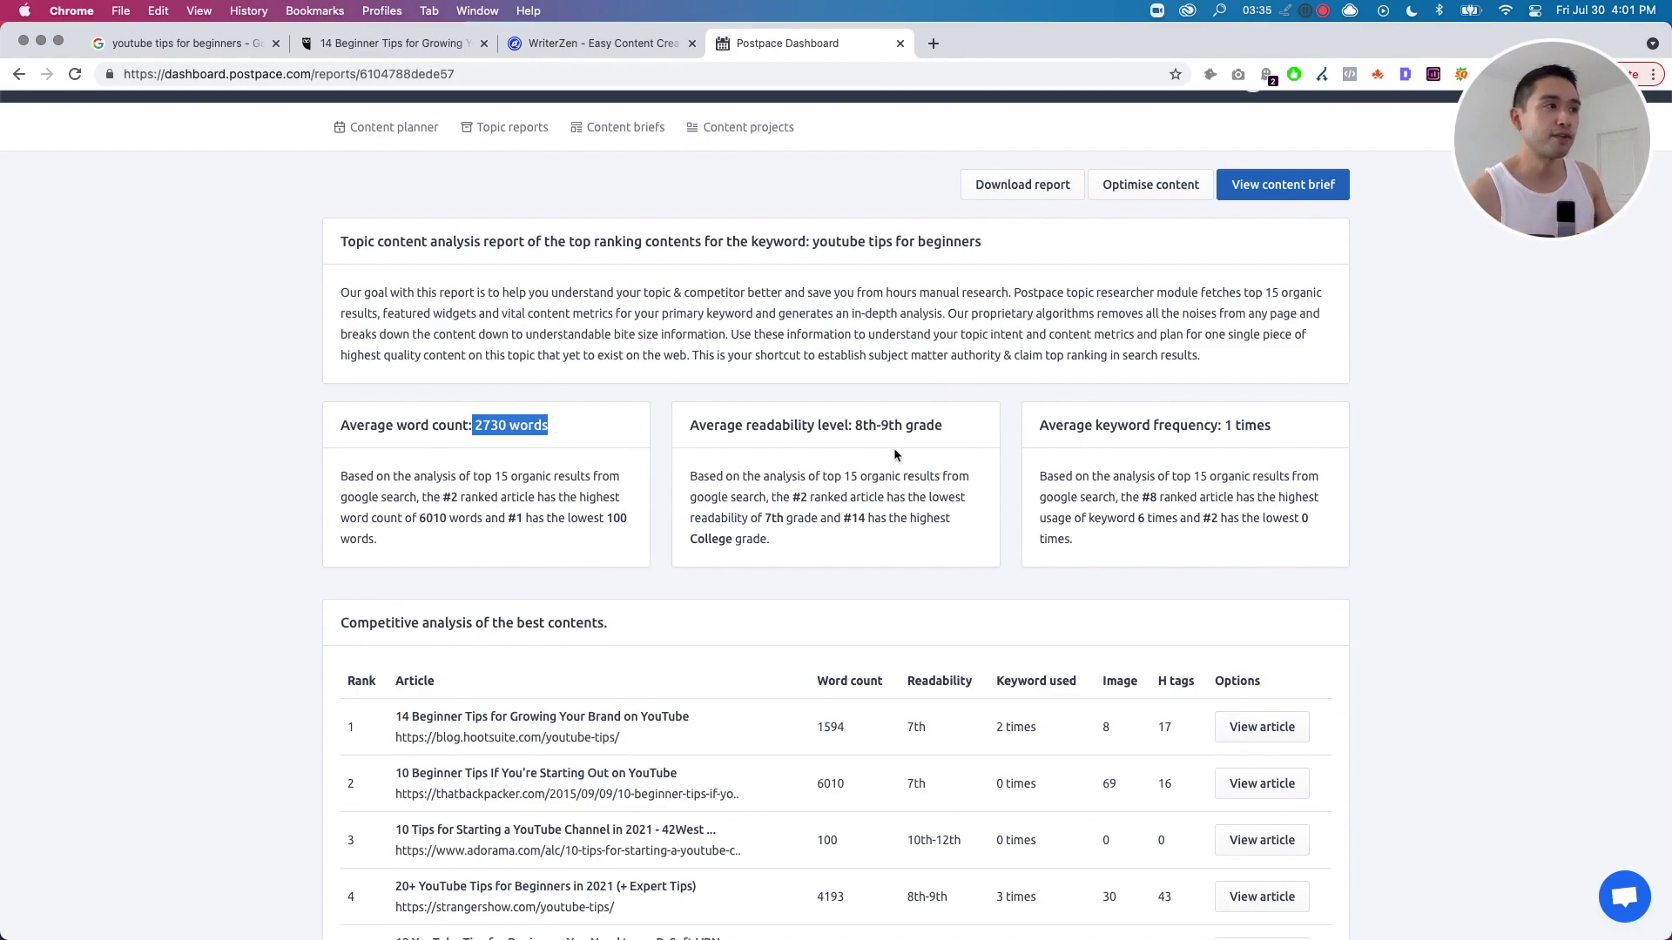
pyautogui.moveTo(699, 424); pyautogui.dragTo(926, 424)
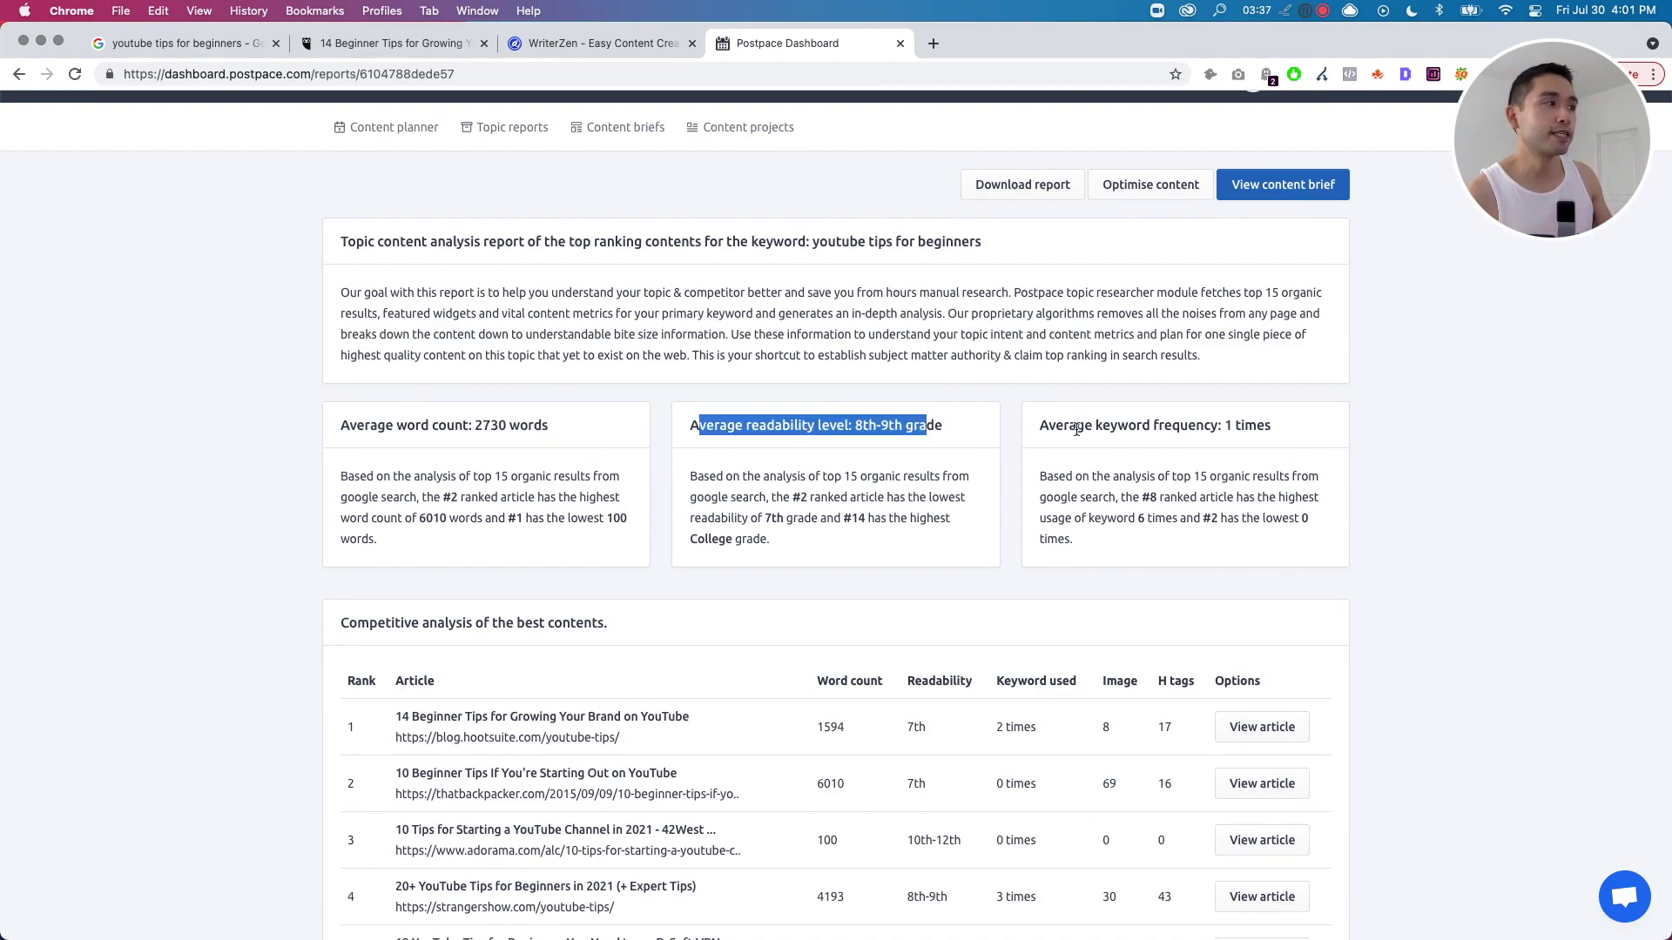
pyautogui.moveTo(1049, 425); pyautogui.dragTo(1255, 425)
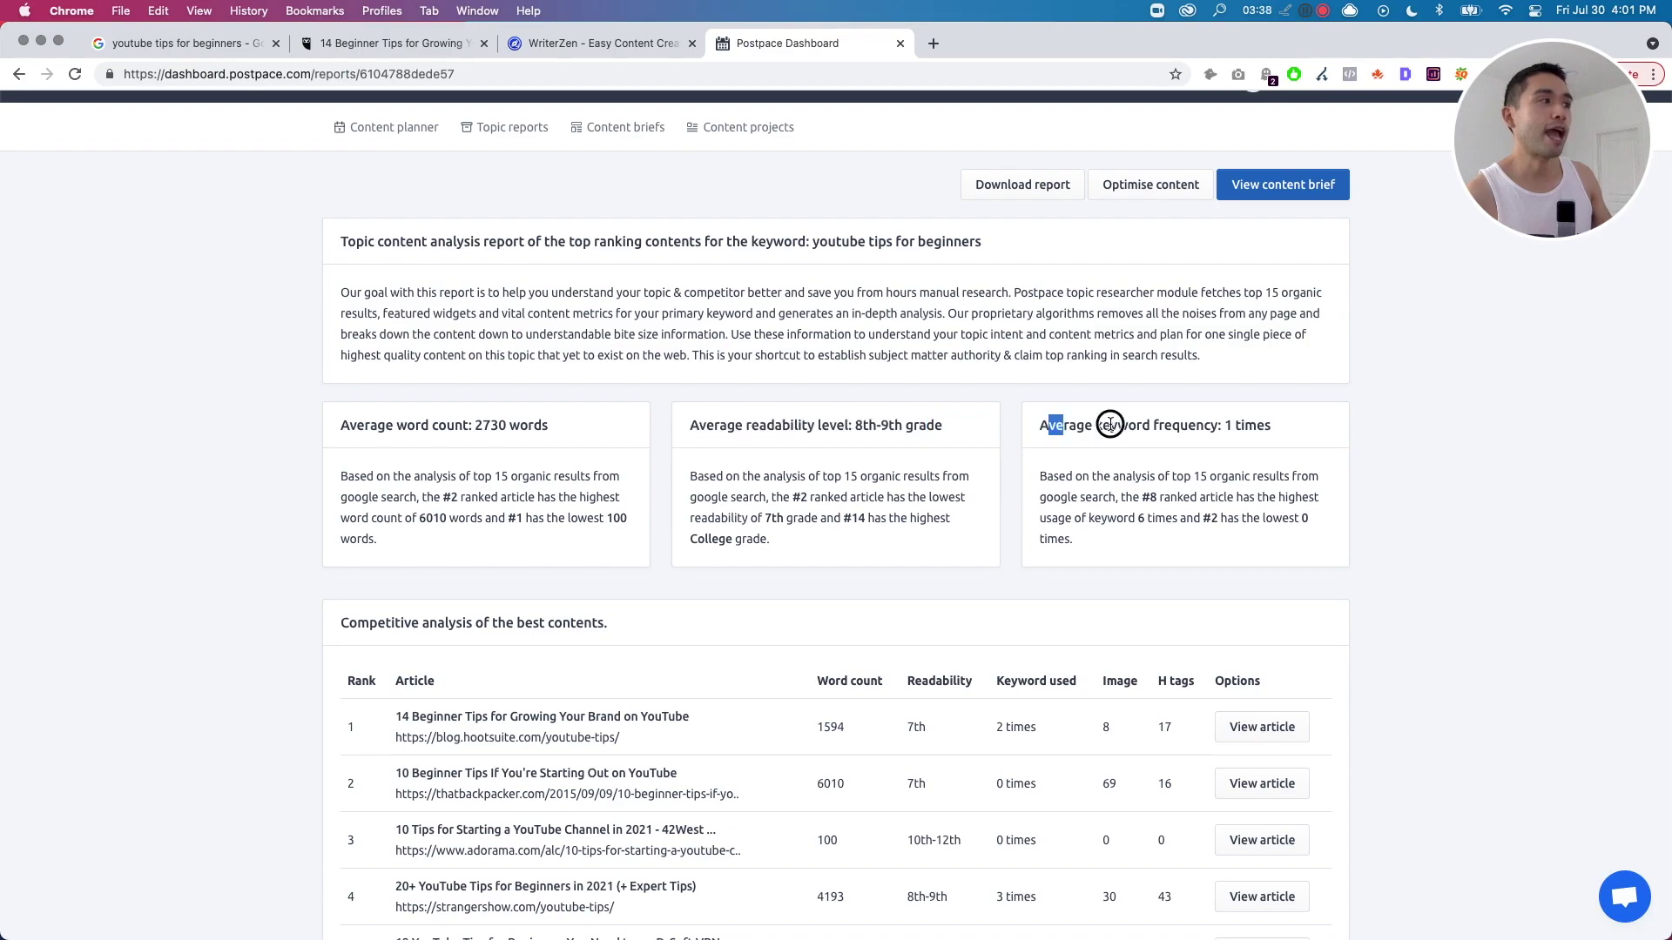
pyautogui.click(1289, 424)
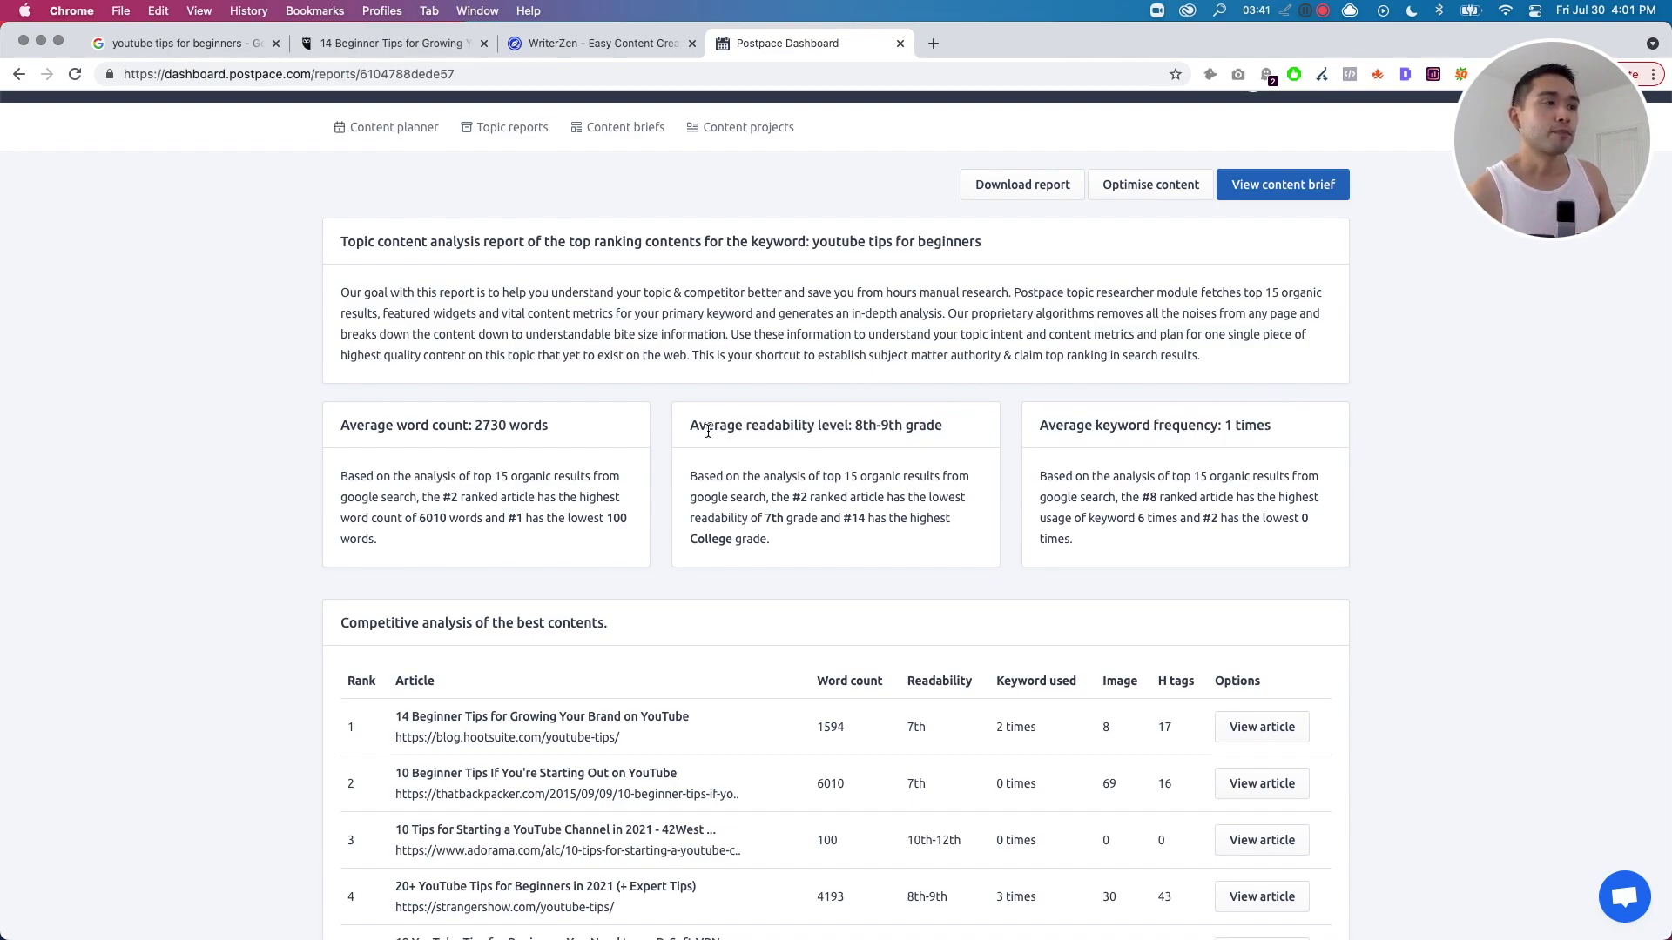
pyautogui.moveTo(698, 429); pyautogui.dragTo(882, 425)
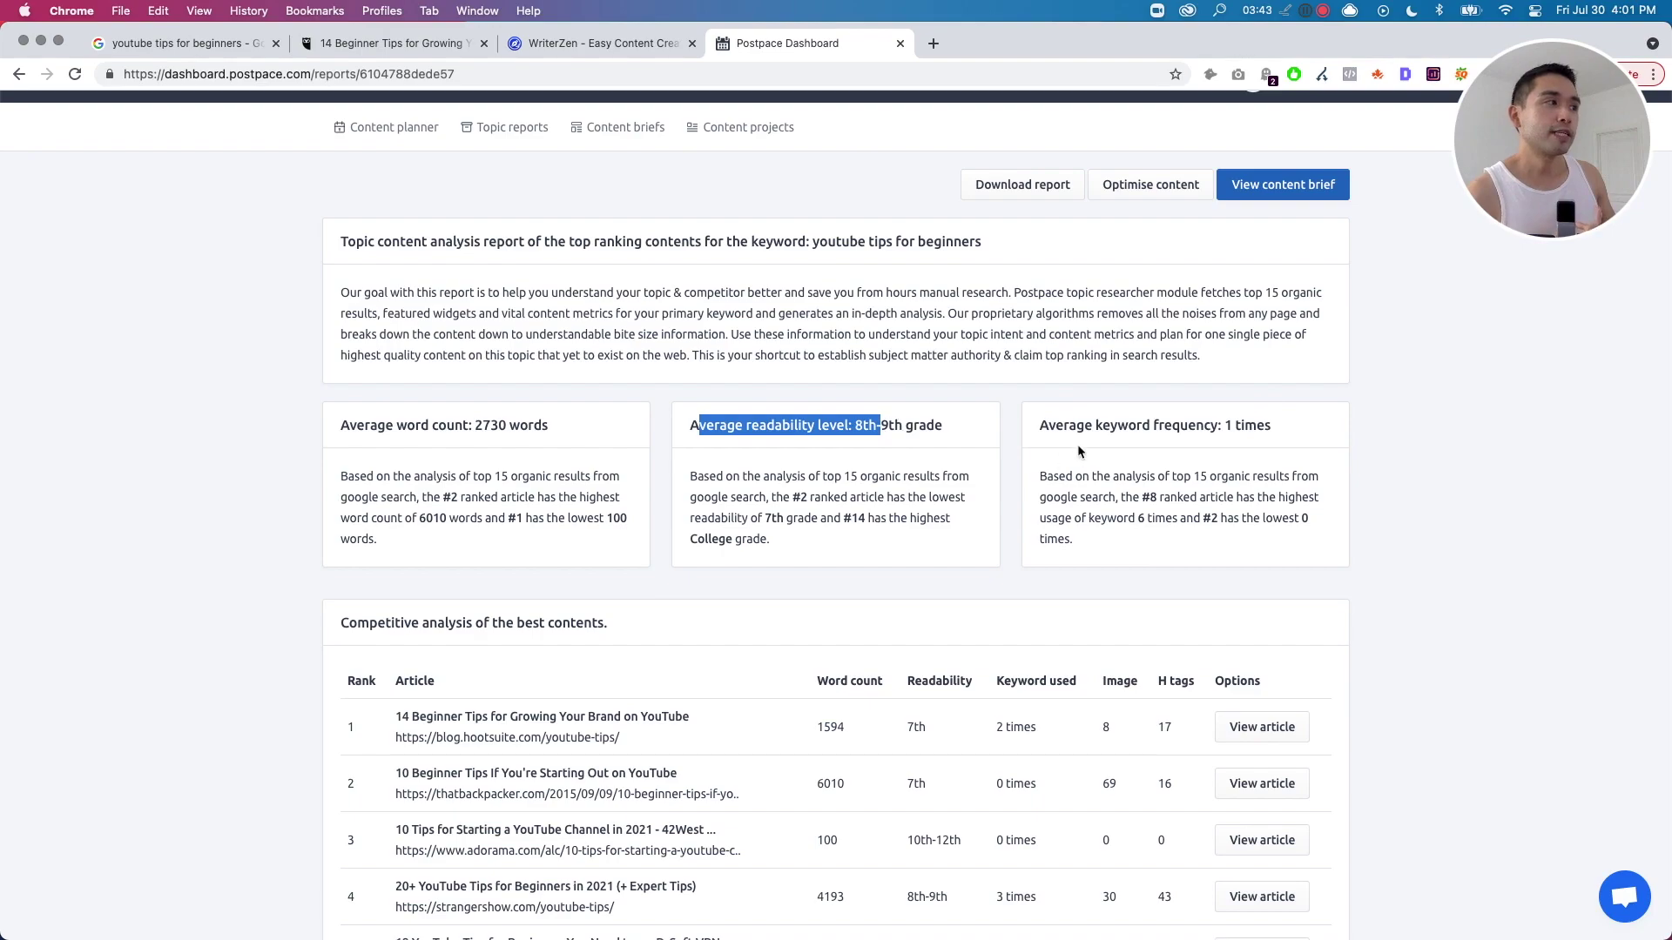
# Collapse the first competitor's outline in WriterZen and return to the PostPace report.
pyautogui.click(640, 43)
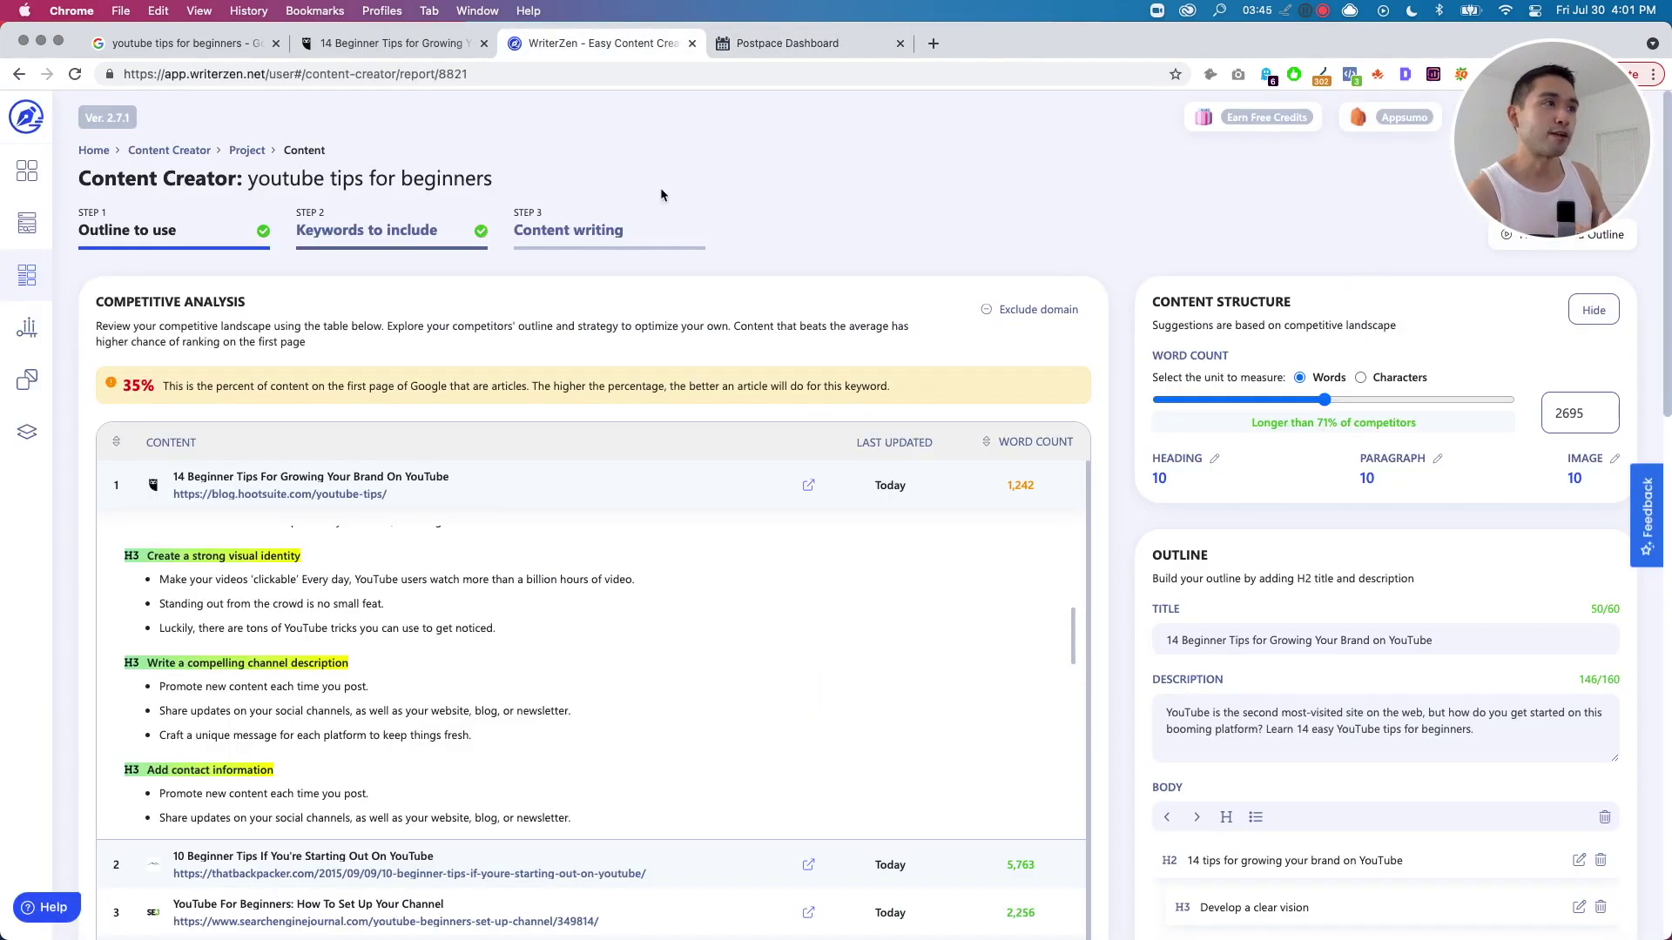
pyautogui.scroll(-1, 714, 582)
pyautogui.scroll(5, 715, 581)
pyautogui.scroll(3, 243, 492)
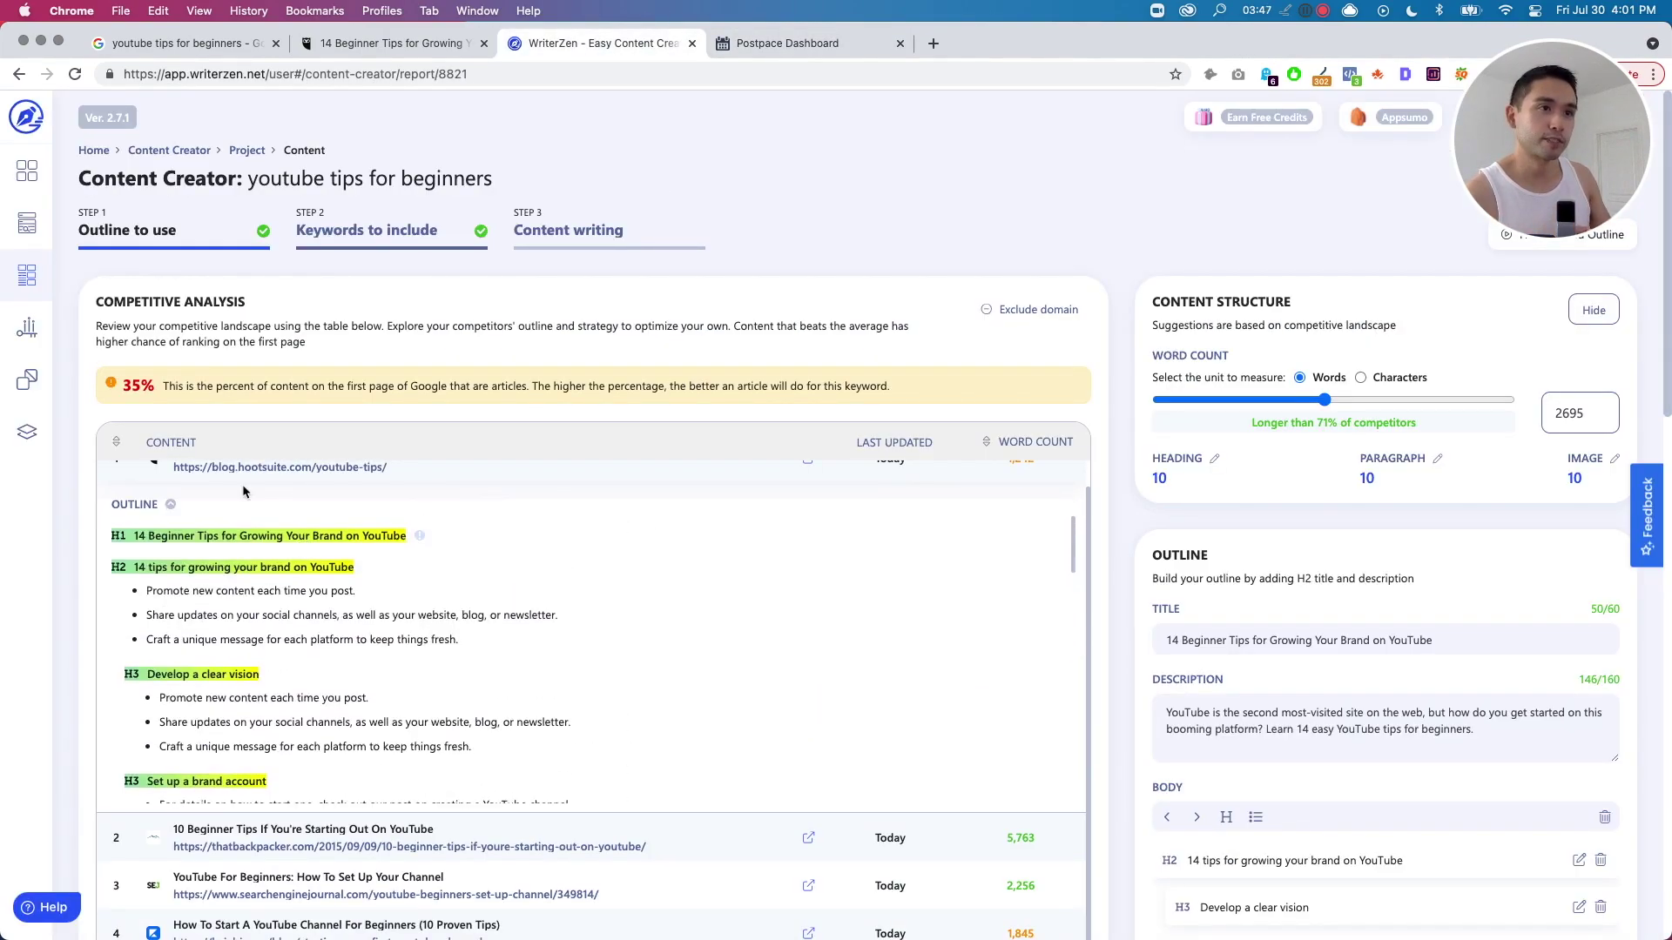
pyautogui.click(414, 479)
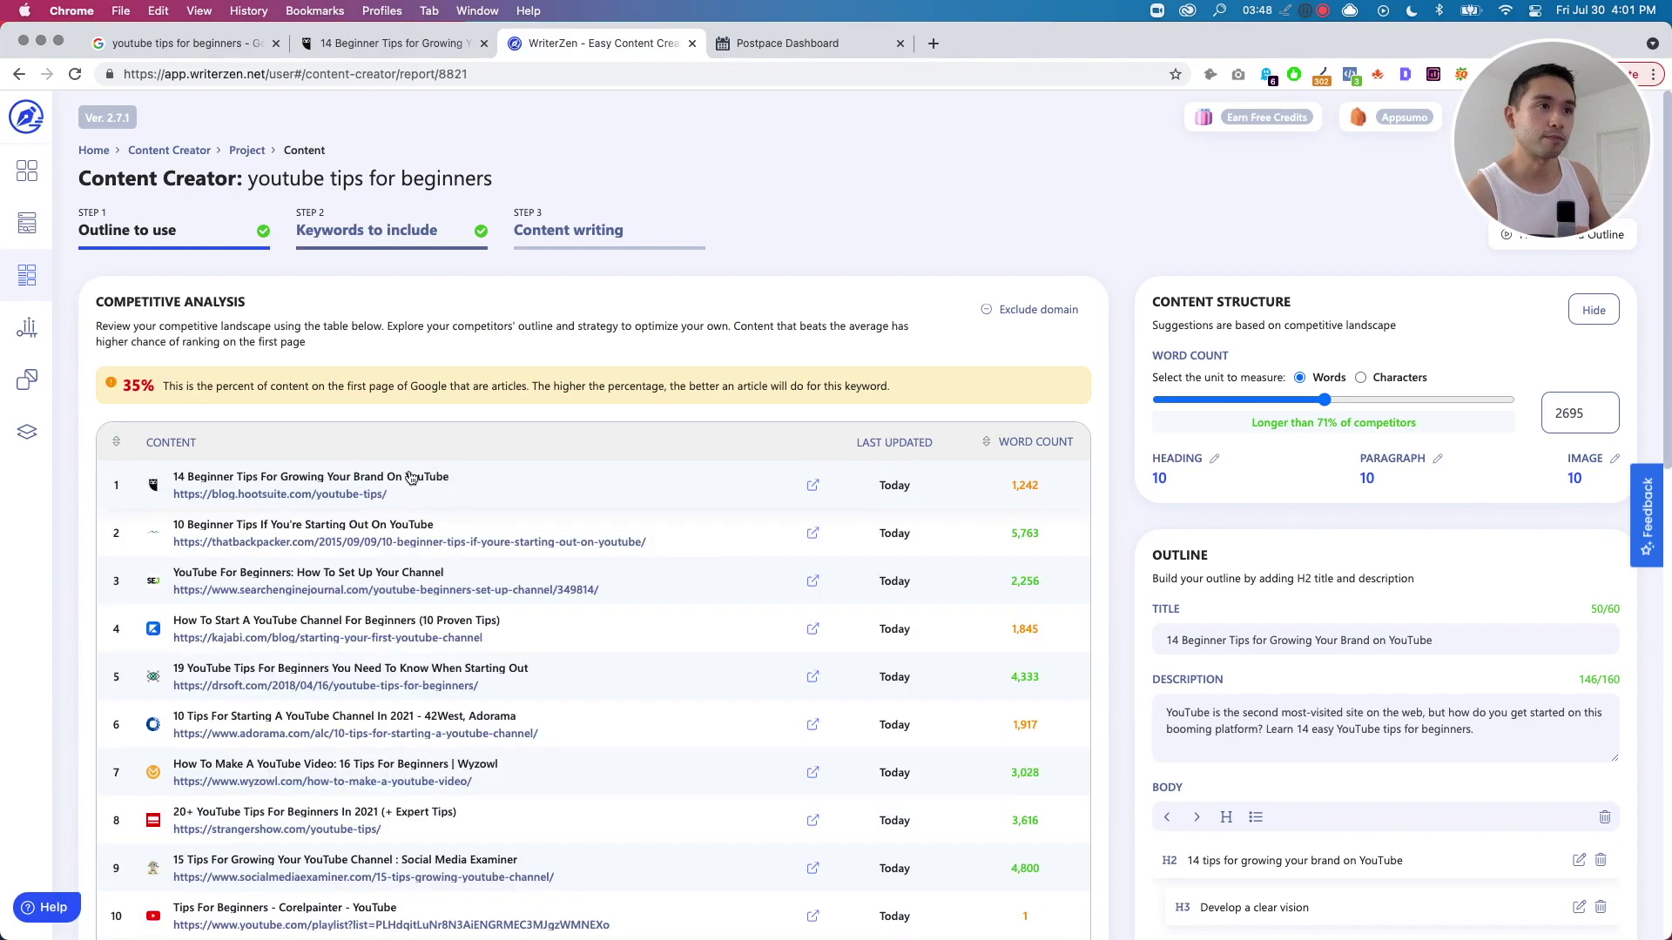
pyautogui.click(749, 49)
pyautogui.scroll(-3, 547, 401)
pyautogui.scroll(-1, 531, 401)
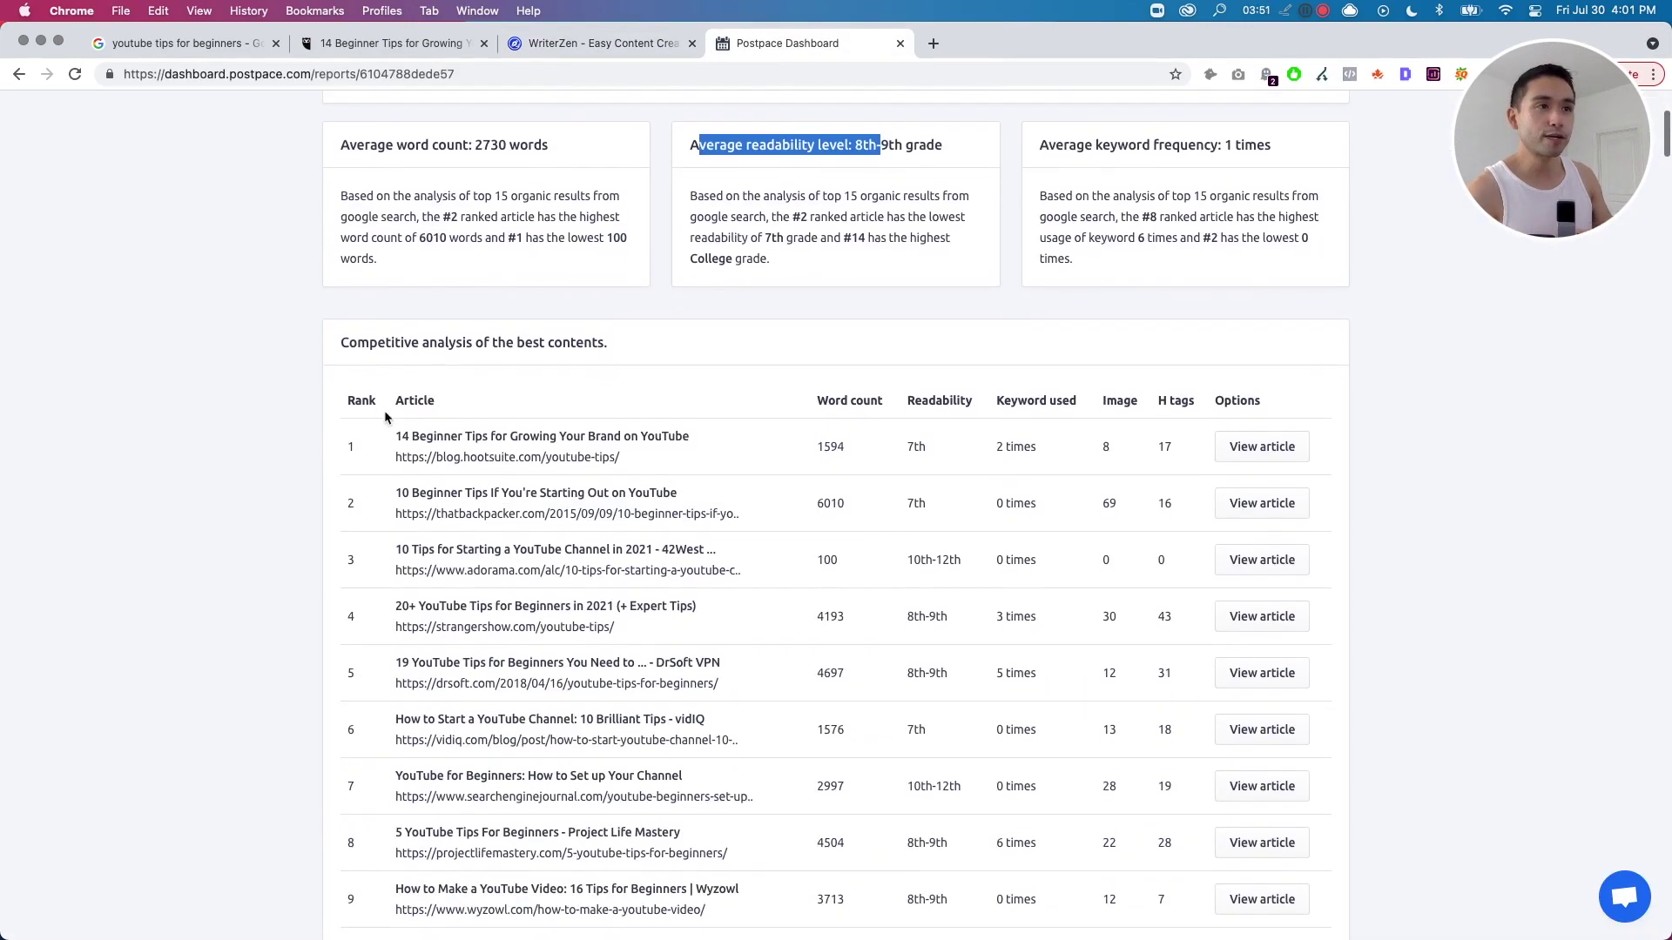
pyautogui.scroll(-4, 388, 426)
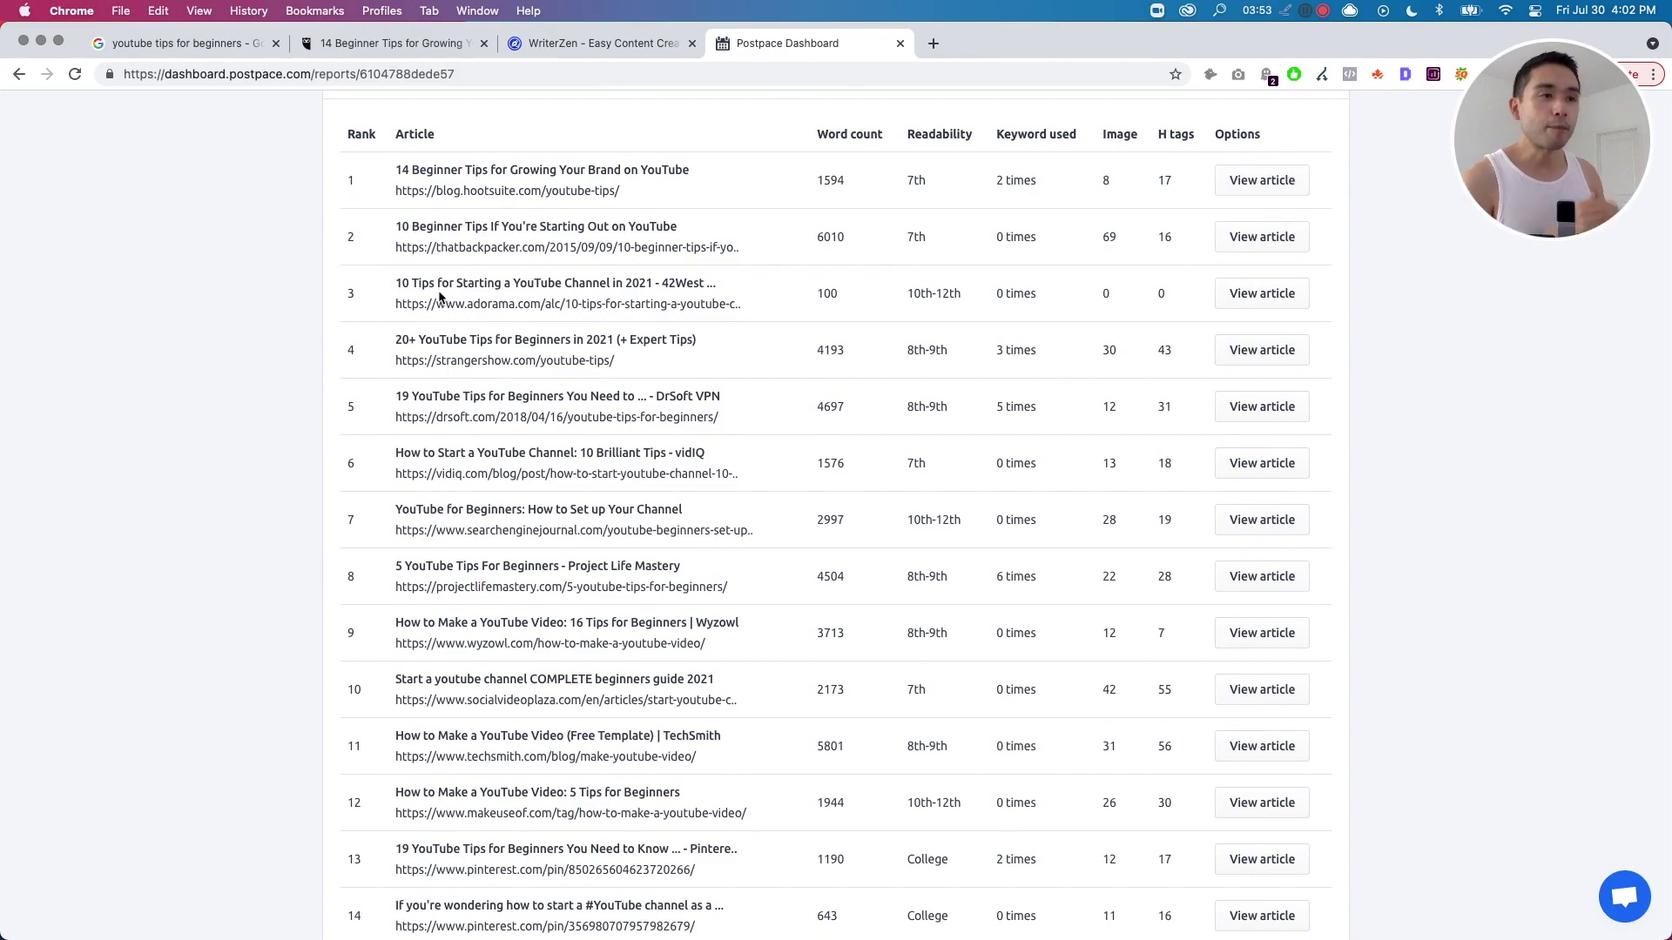
pyautogui.scroll(1, 436, 302)
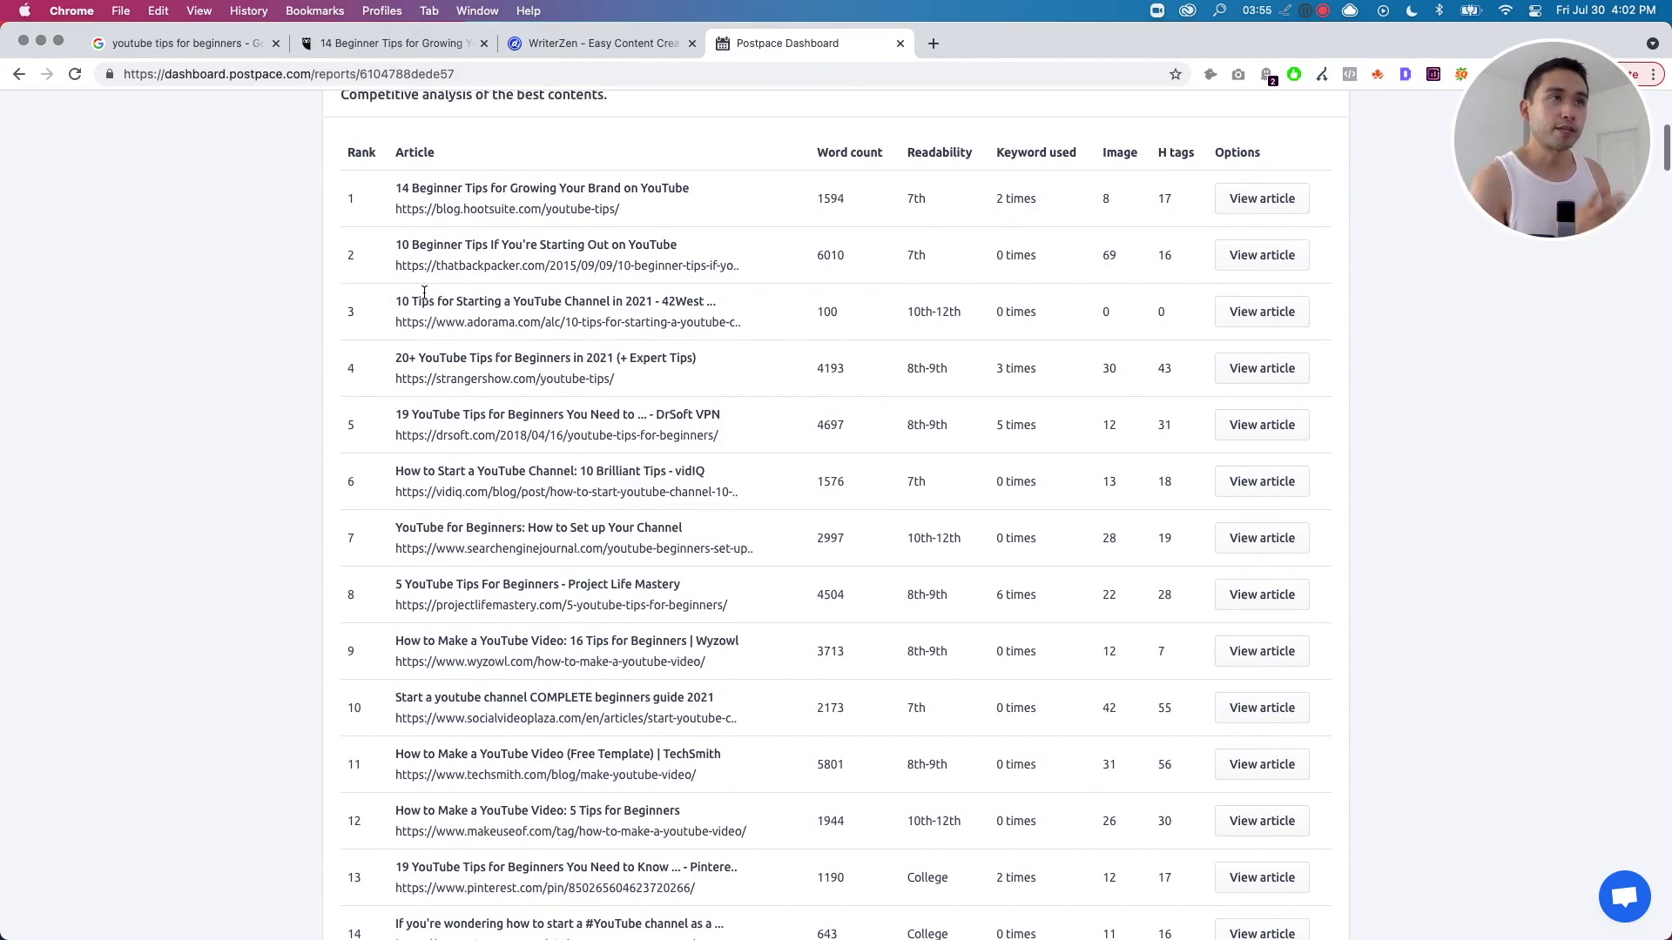
pyautogui.scroll(1, 733, 323)
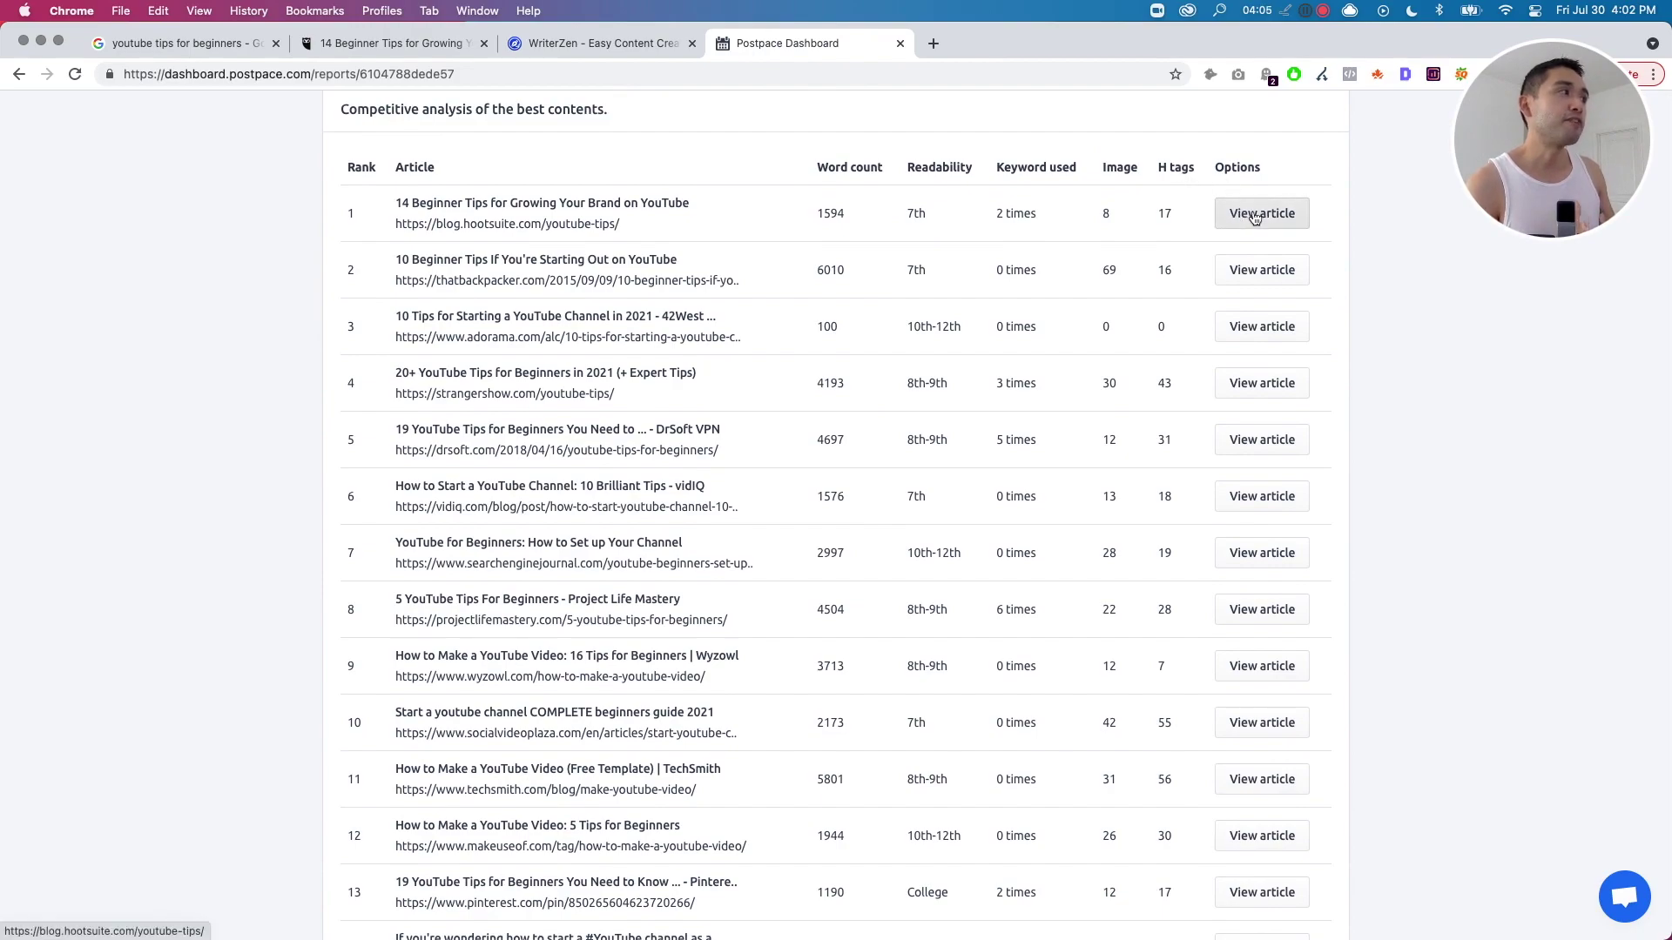
pyautogui.scroll(-1, 822, 310)
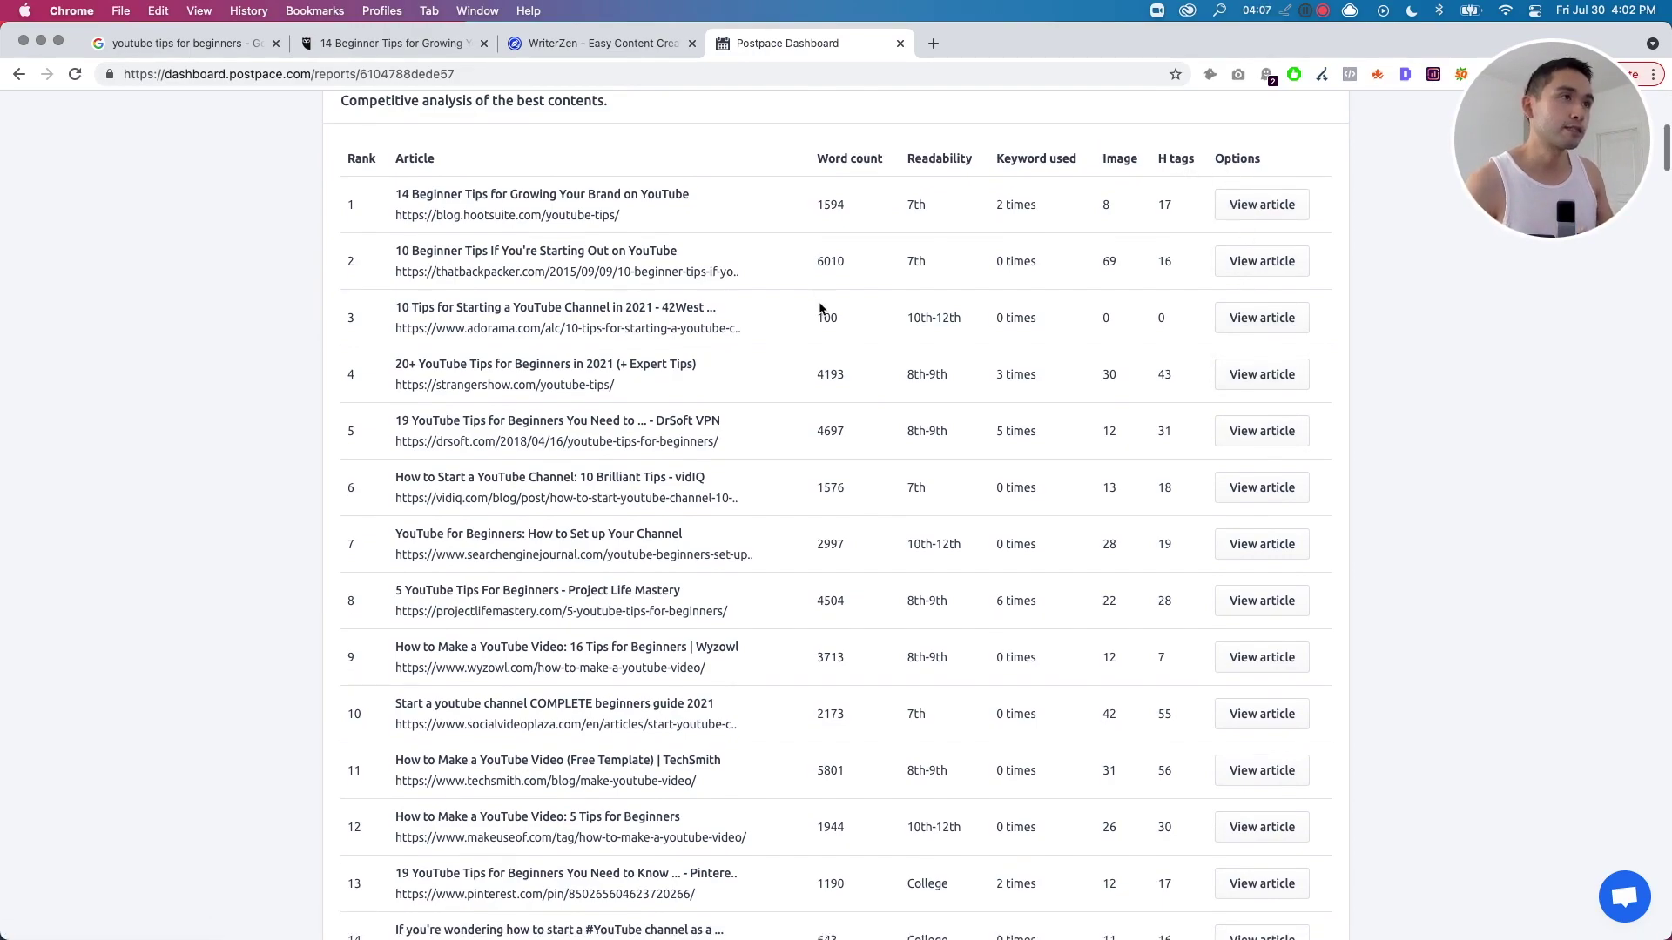
pyautogui.scroll(1, 676, 220)
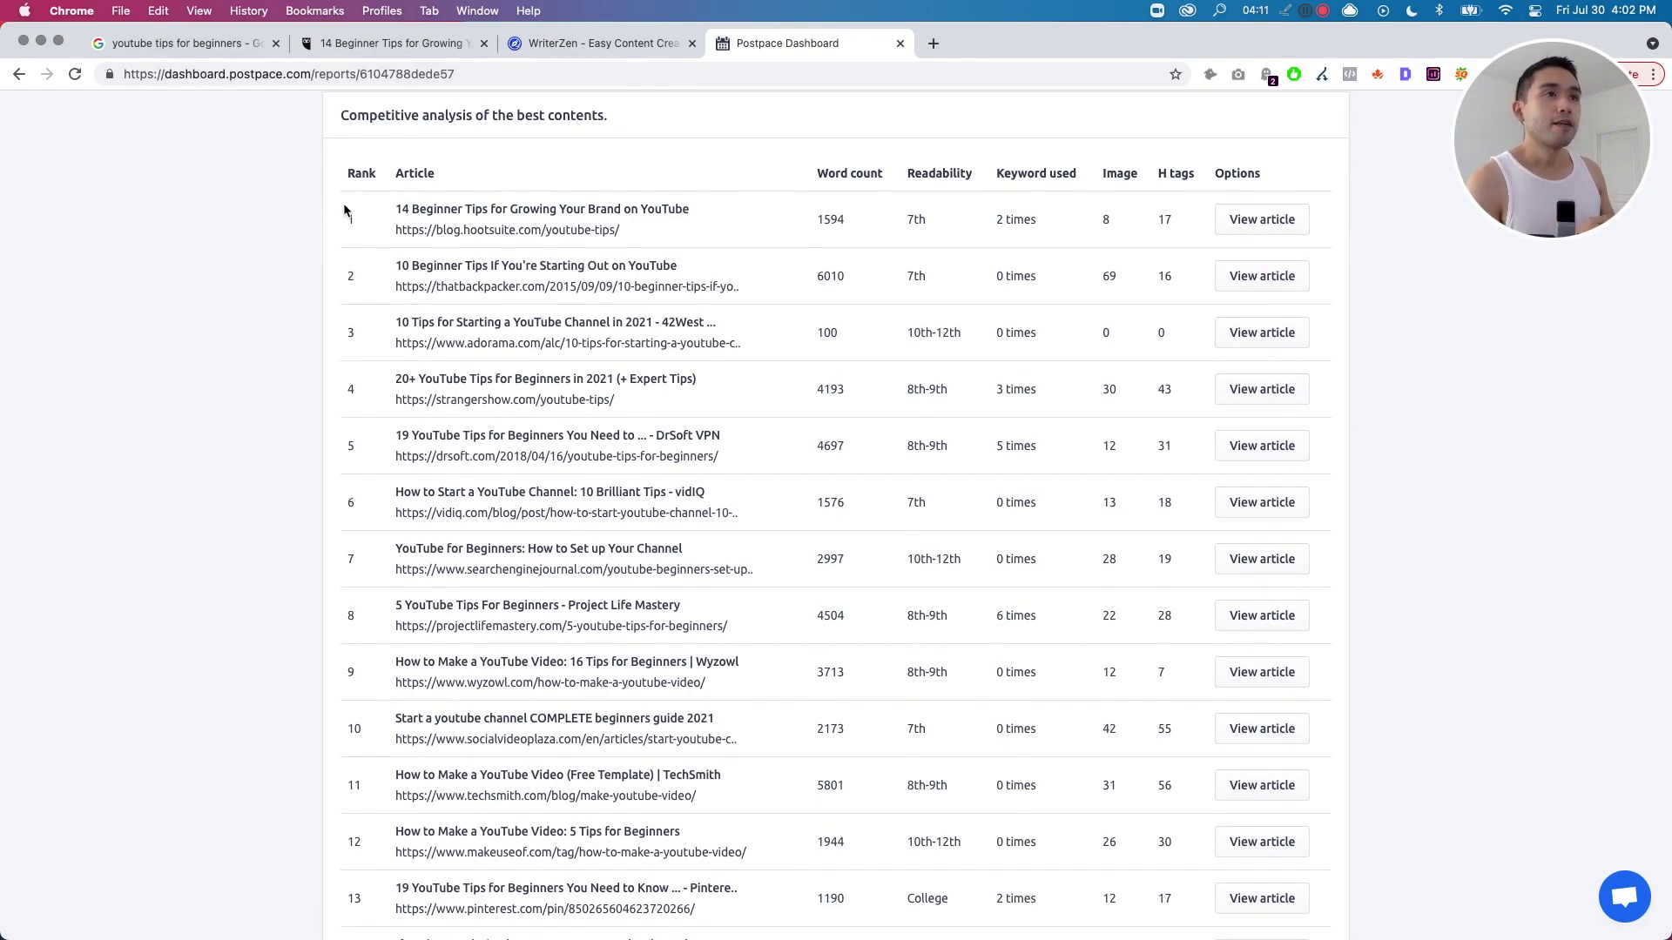
# Highlight the top five ranked articles in the competitive analysis table, then clear it.
pyautogui.moveTo(344, 210); pyautogui.dragTo(549, 484)
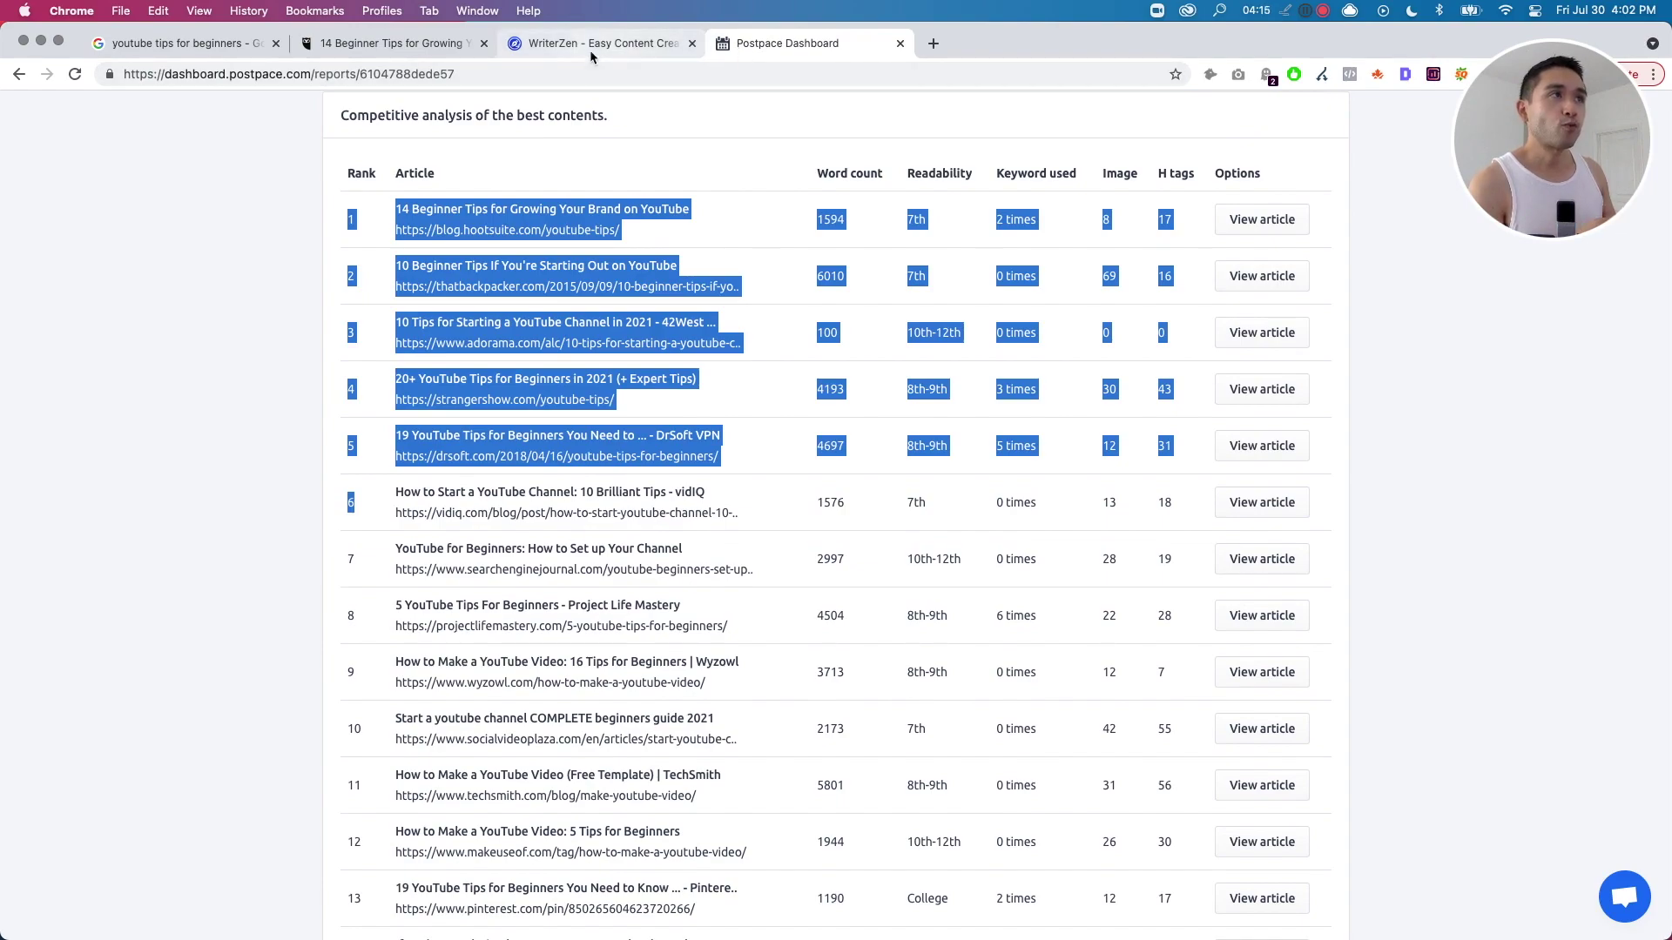
pyautogui.click(261, 292)
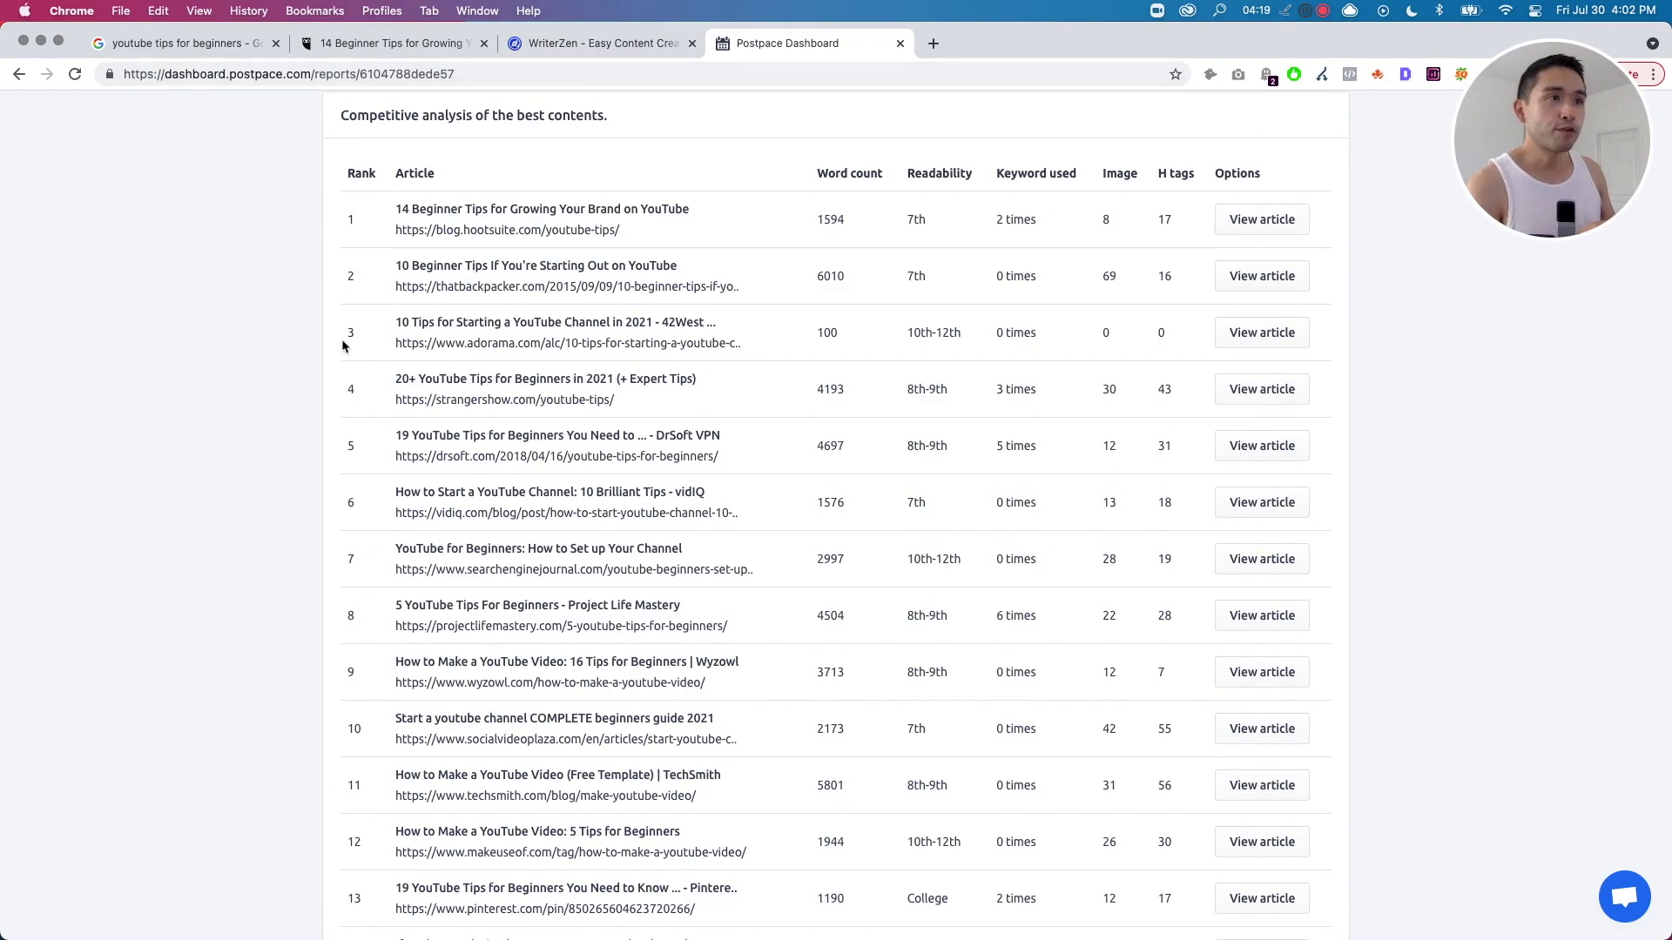
# Switch back to WriterZen's competitive analysis list for the keyword.
pyautogui.click(574, 43)
pyautogui.scroll(-1, 283, 474)
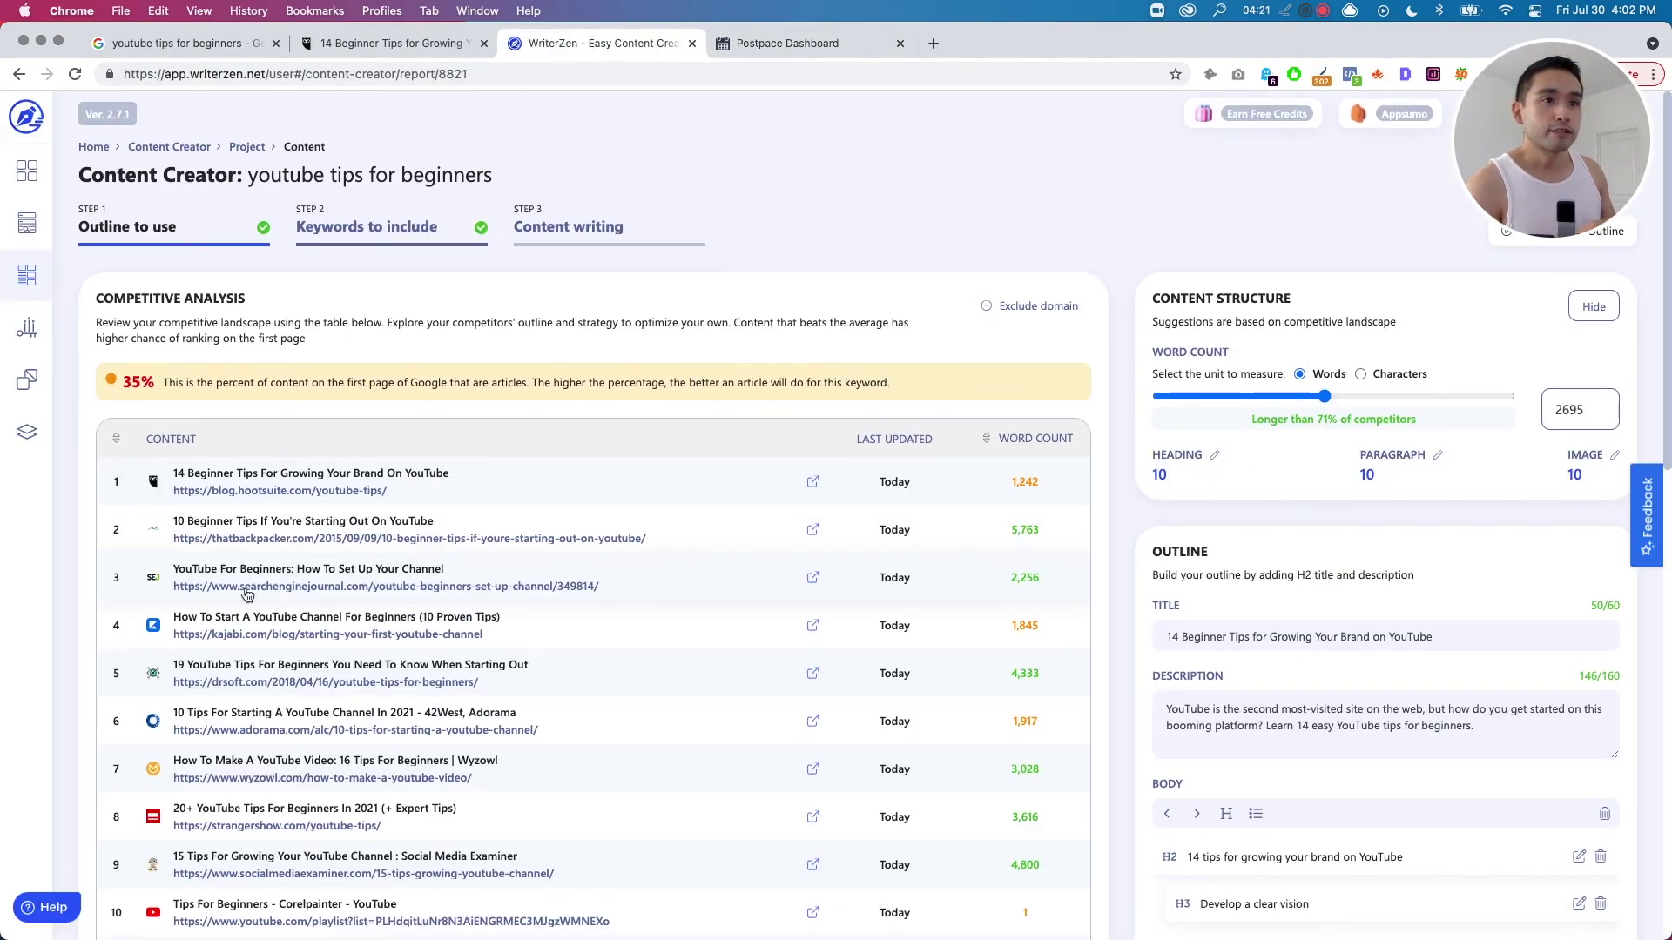
pyautogui.scroll(-1, 222, 599)
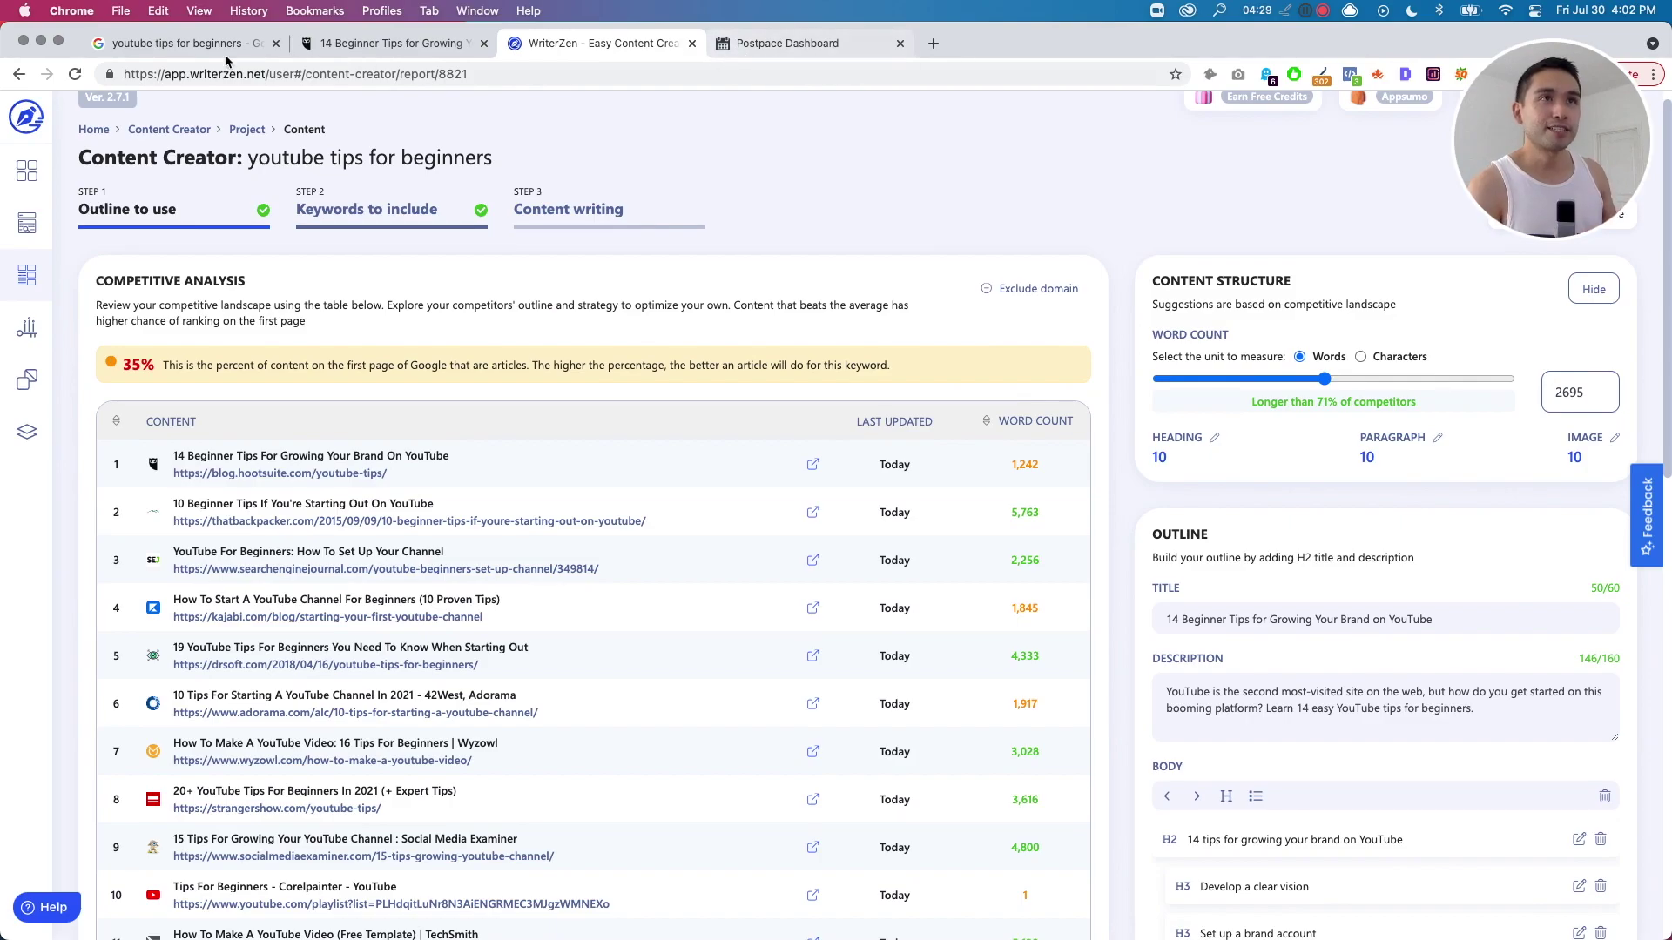
pyautogui.click(184, 44)
pyautogui.scroll(-5, 167, 382)
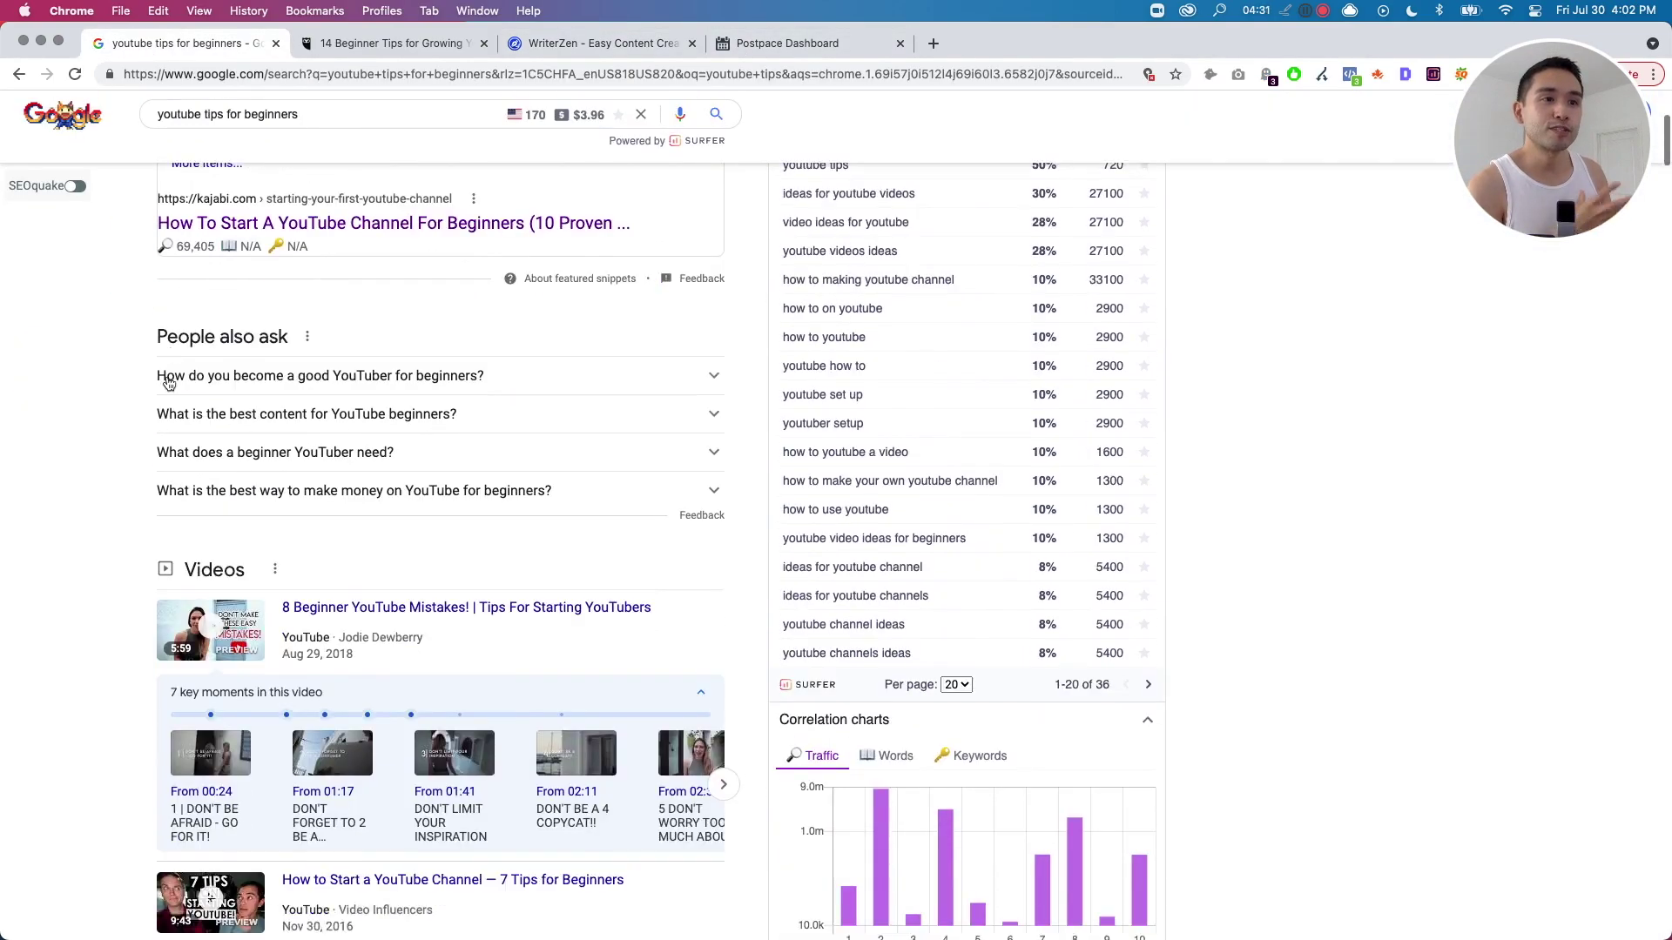
pyautogui.scroll(-3, 167, 382)
pyautogui.scroll(-7, 167, 383)
pyautogui.scroll(-1, 170, 384)
pyautogui.scroll(-1, 171, 383)
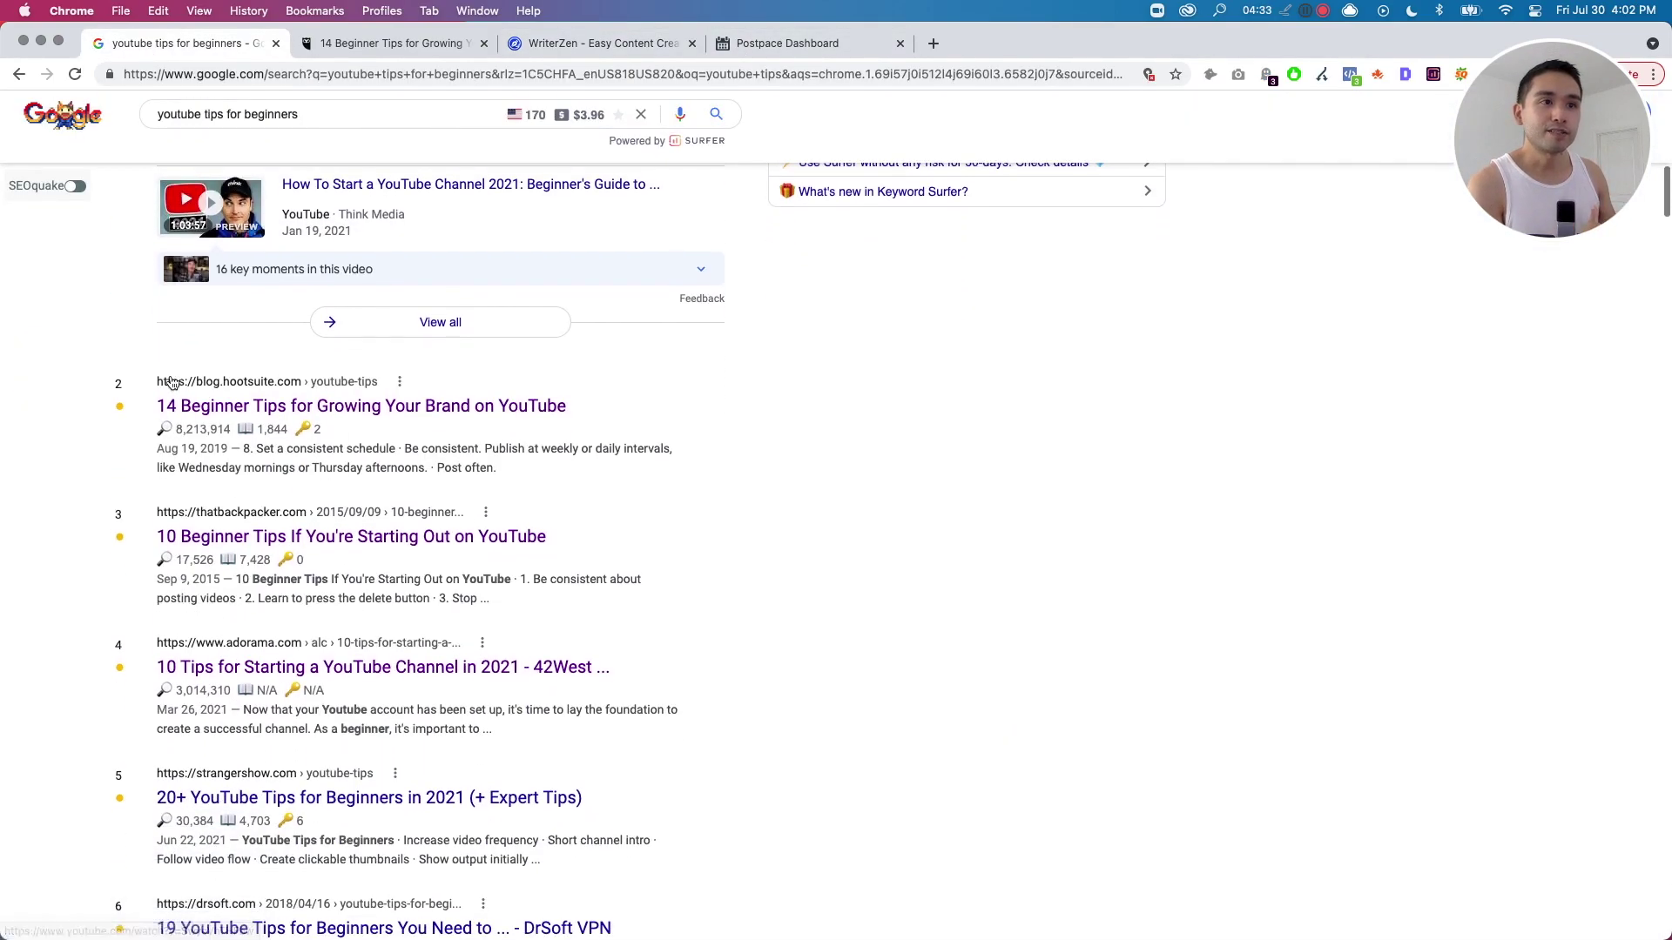
pyautogui.scroll(-2, 501, 650)
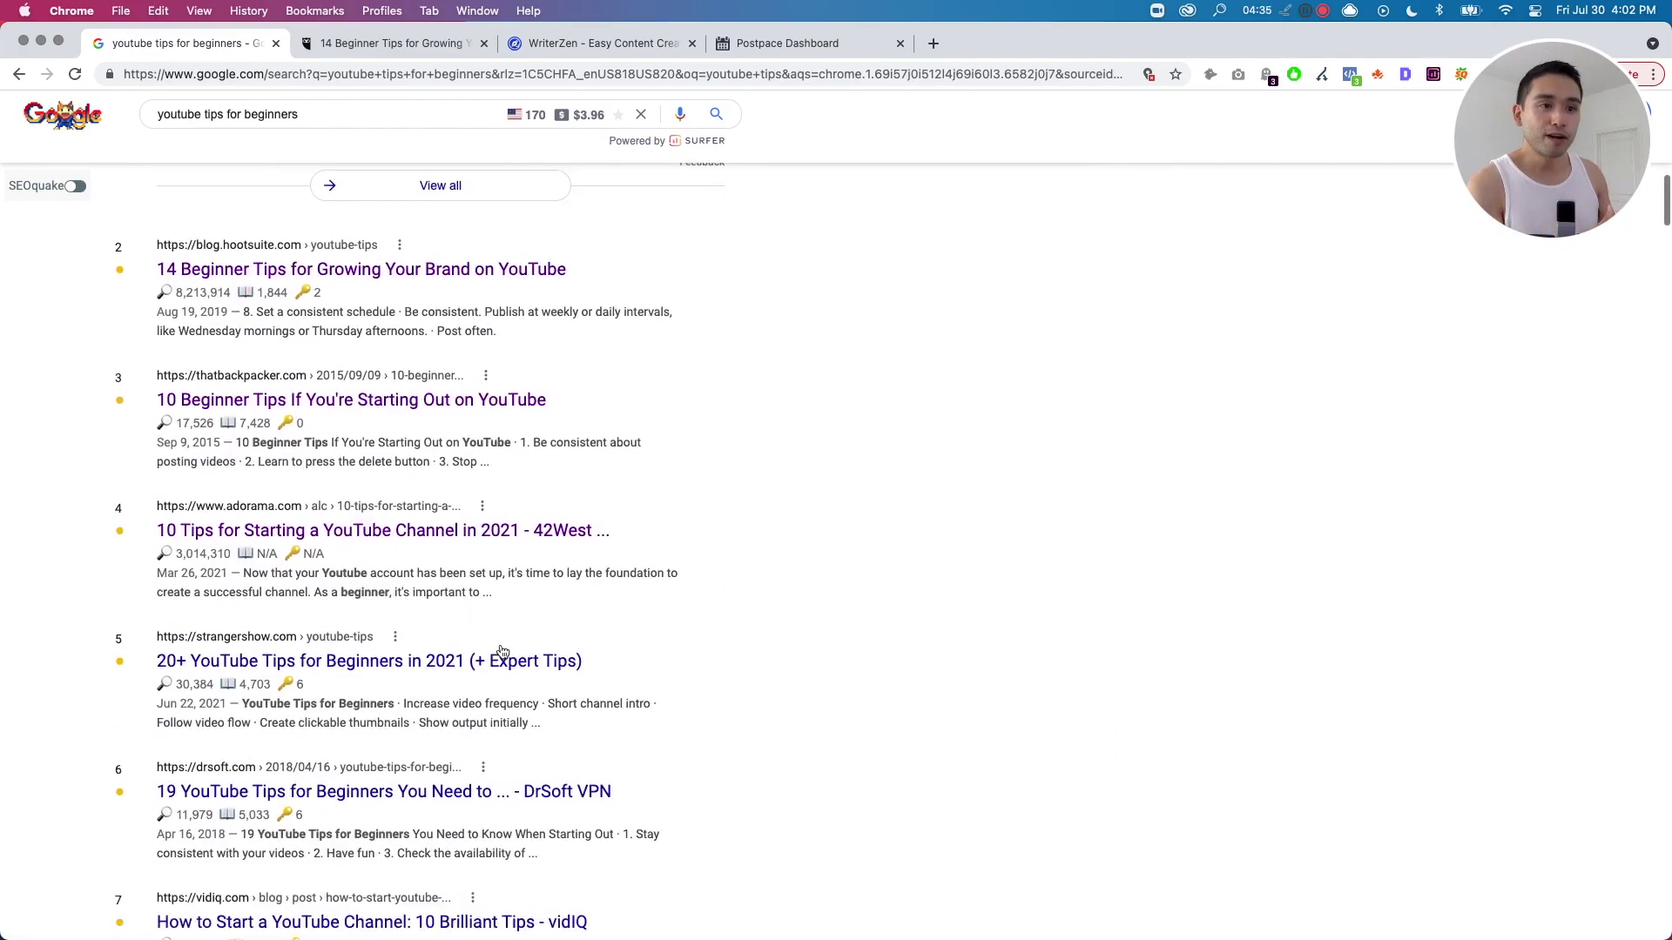
pyautogui.scroll(-2, 502, 651)
pyautogui.scroll(-1, 499, 648)
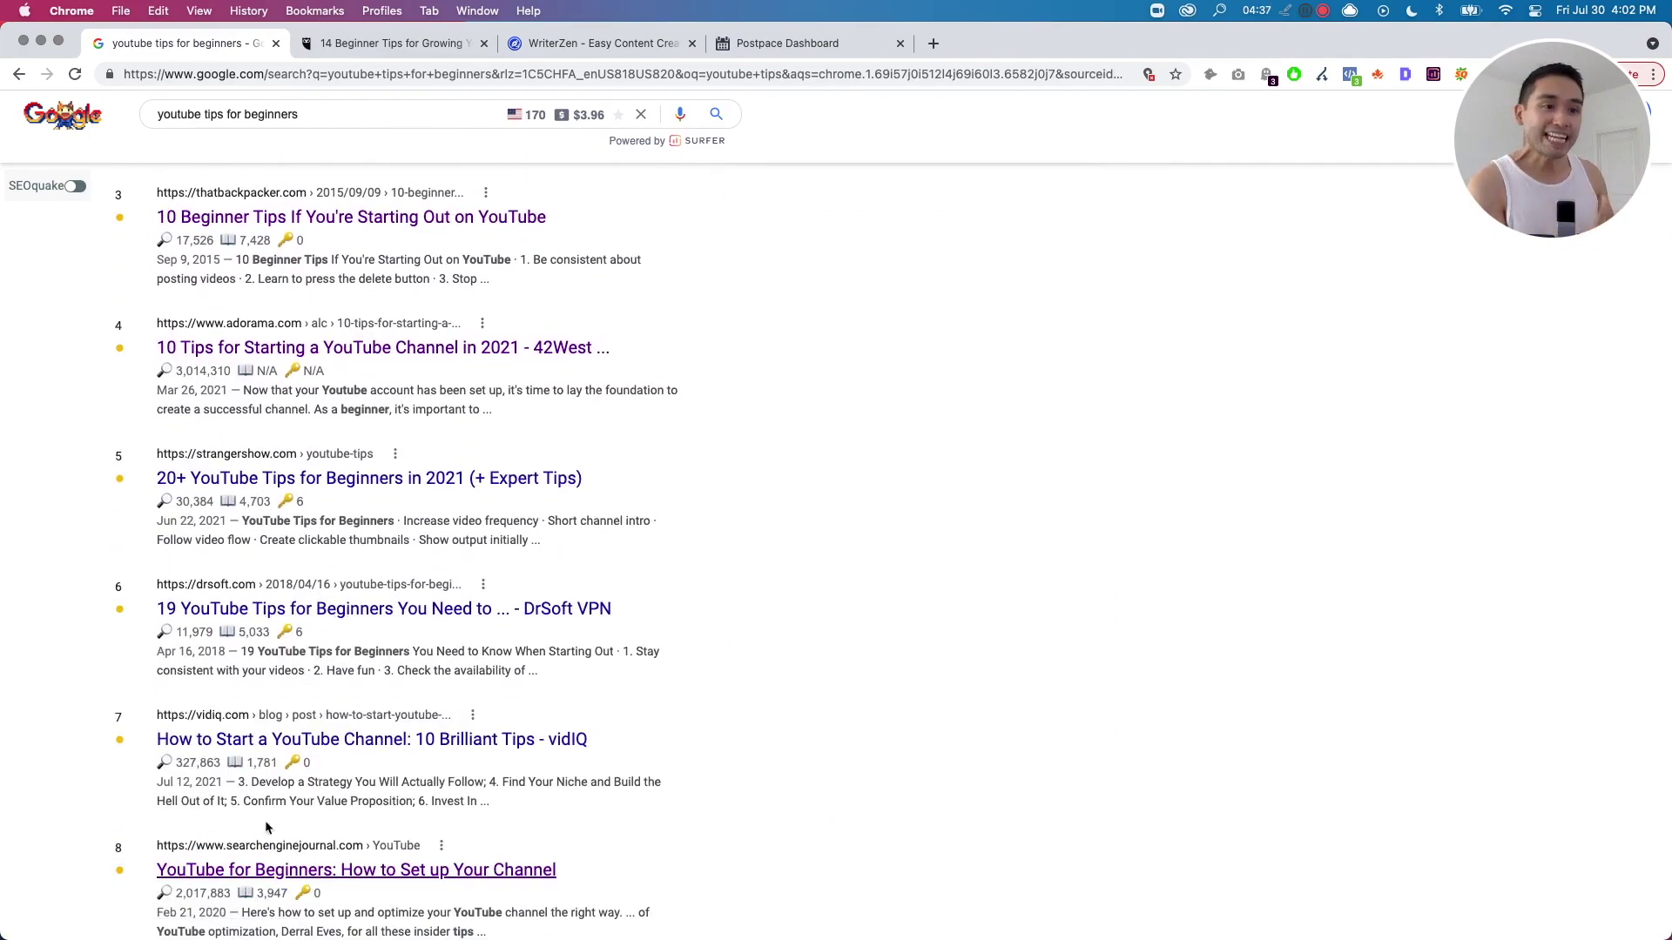
pyautogui.scroll(2, 387, 708)
pyautogui.scroll(3, 383, 335)
pyautogui.scroll(2, 383, 335)
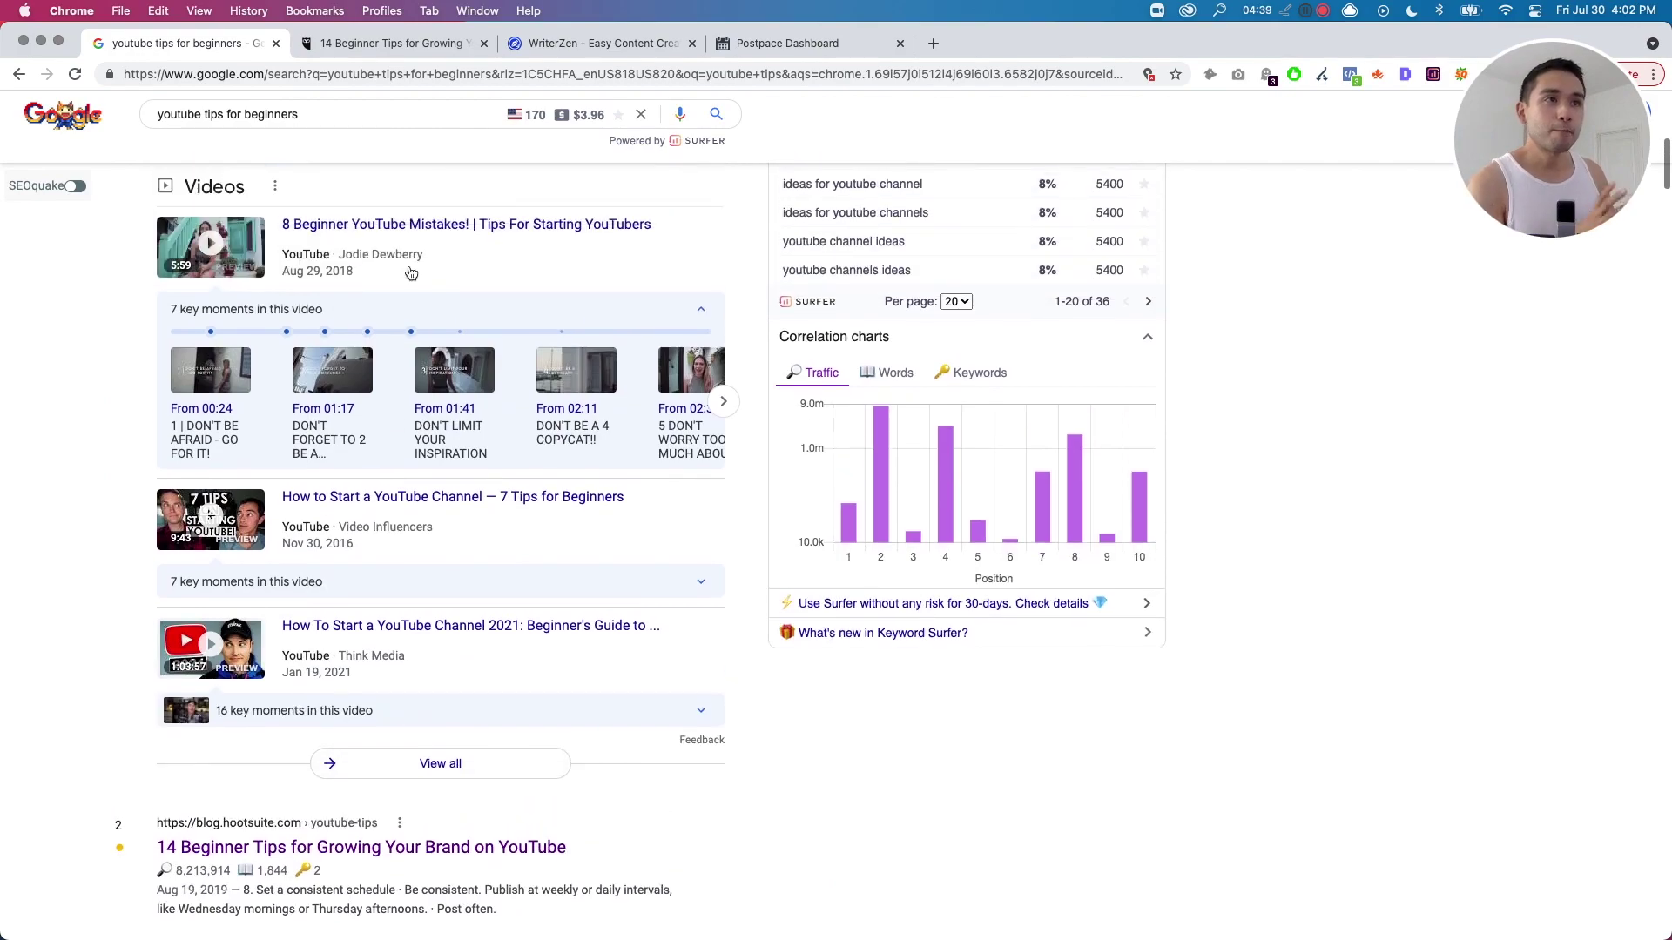
pyautogui.scroll(1, 383, 335)
pyautogui.click(598, 43)
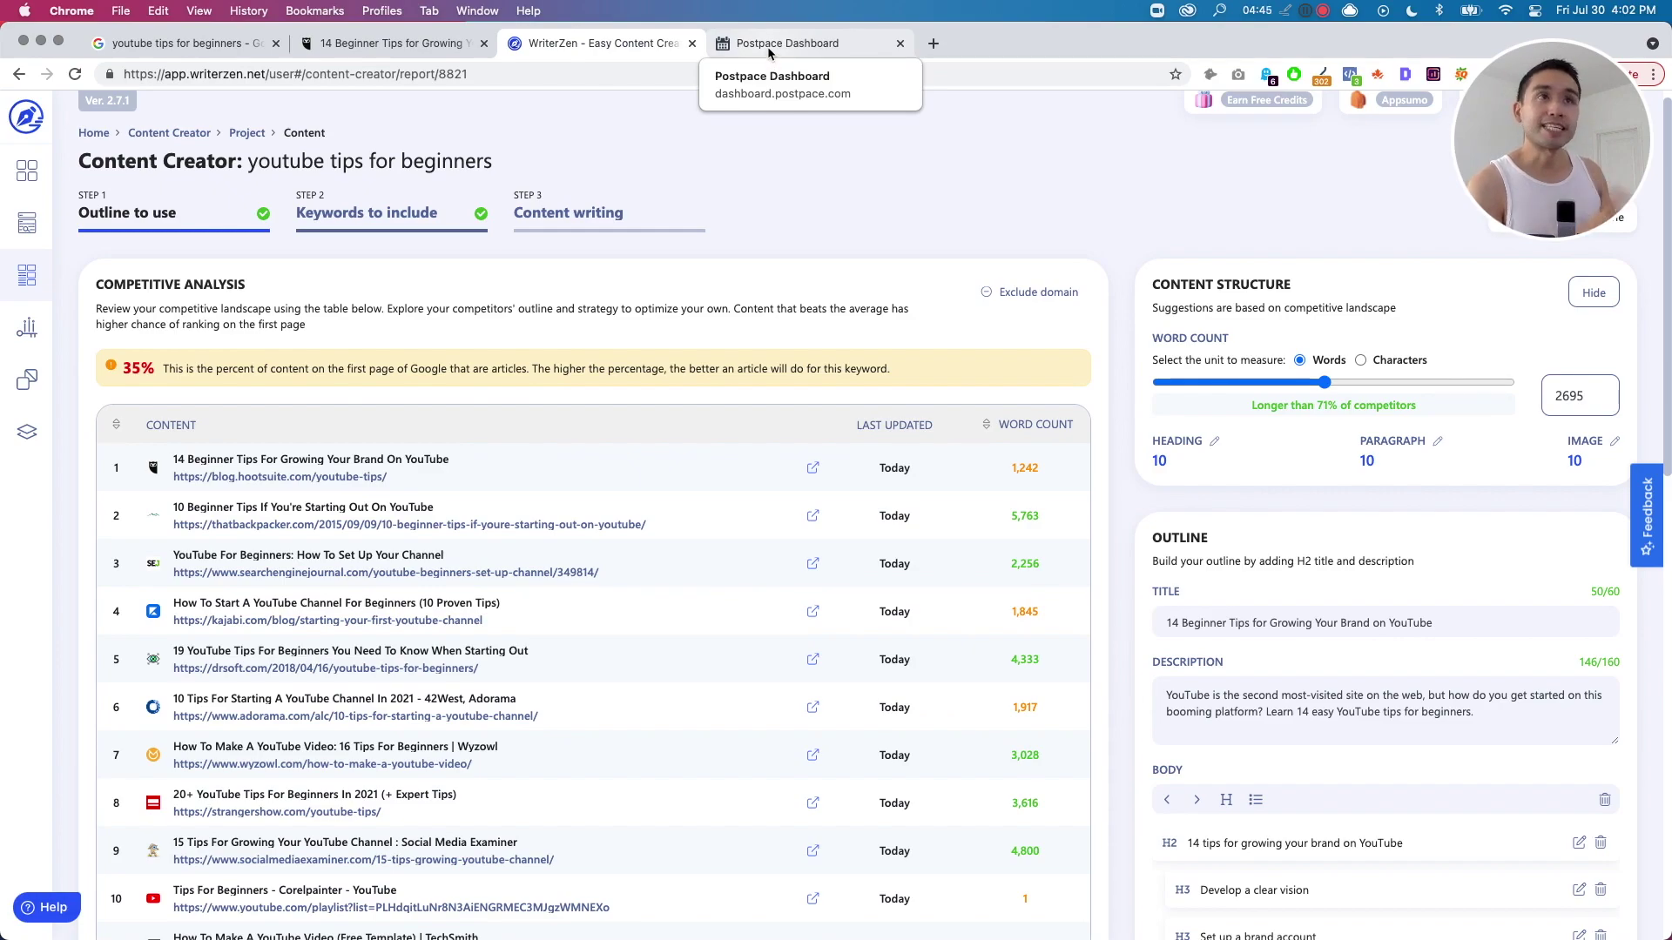
# Flip between the PostPace report and WriterZen's competitor list, ending on PostPace's correlation graph.
pyautogui.click(770, 53)
pyautogui.scroll(-1, 860, 404)
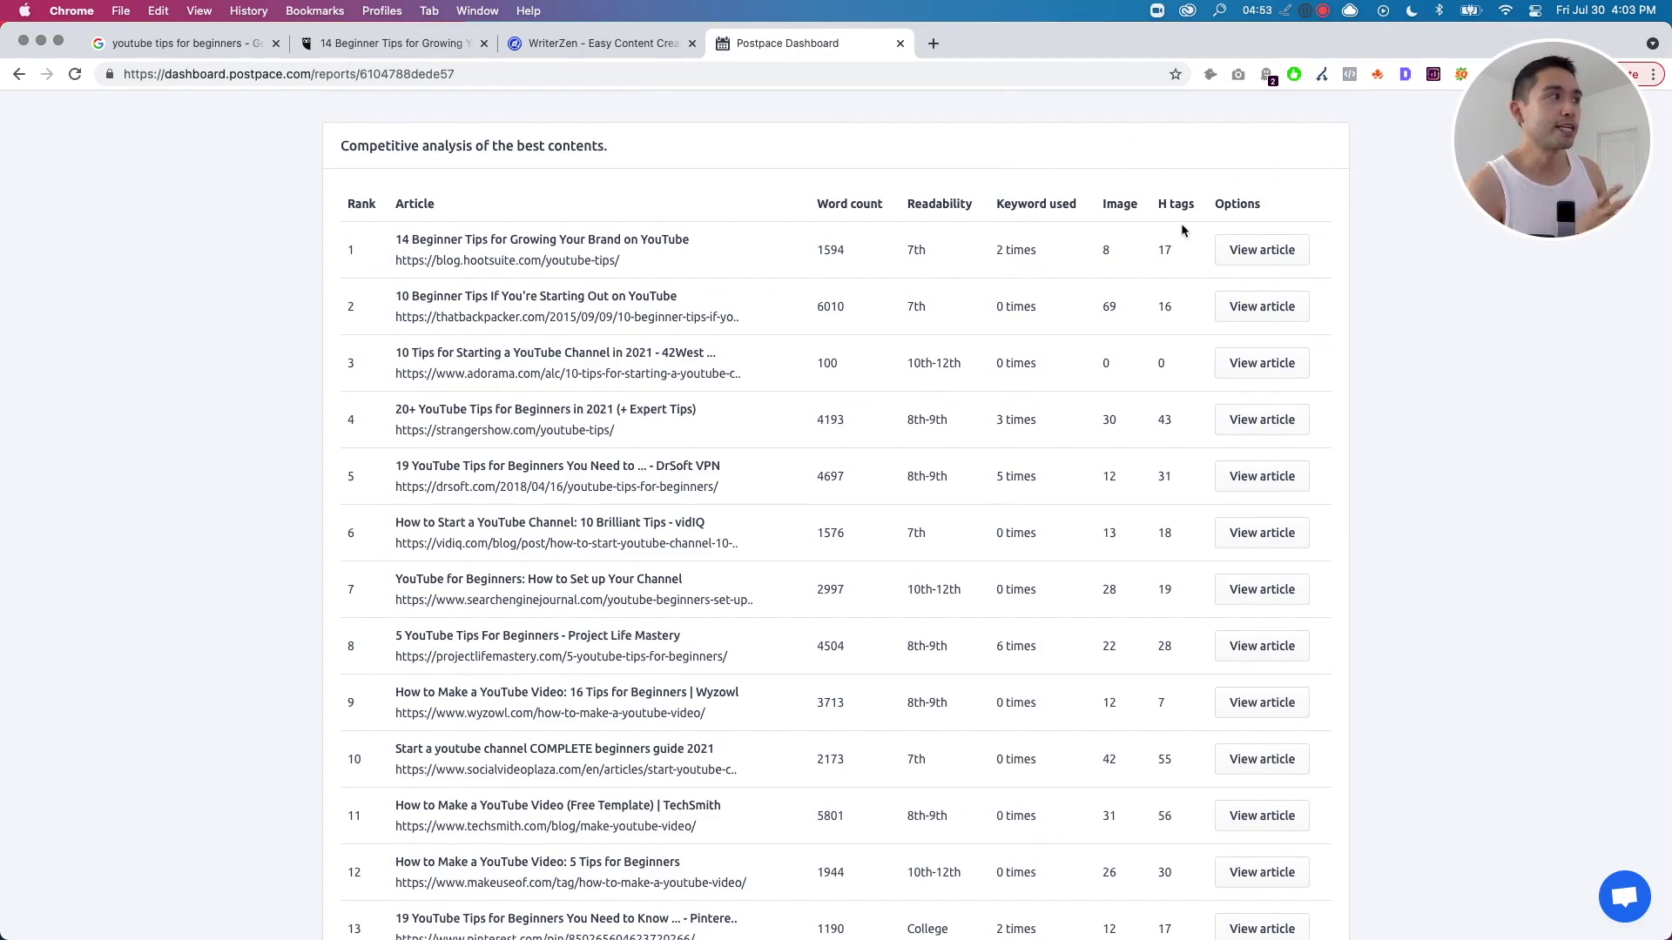
pyautogui.click(575, 43)
pyautogui.scroll(-1, 849, 560)
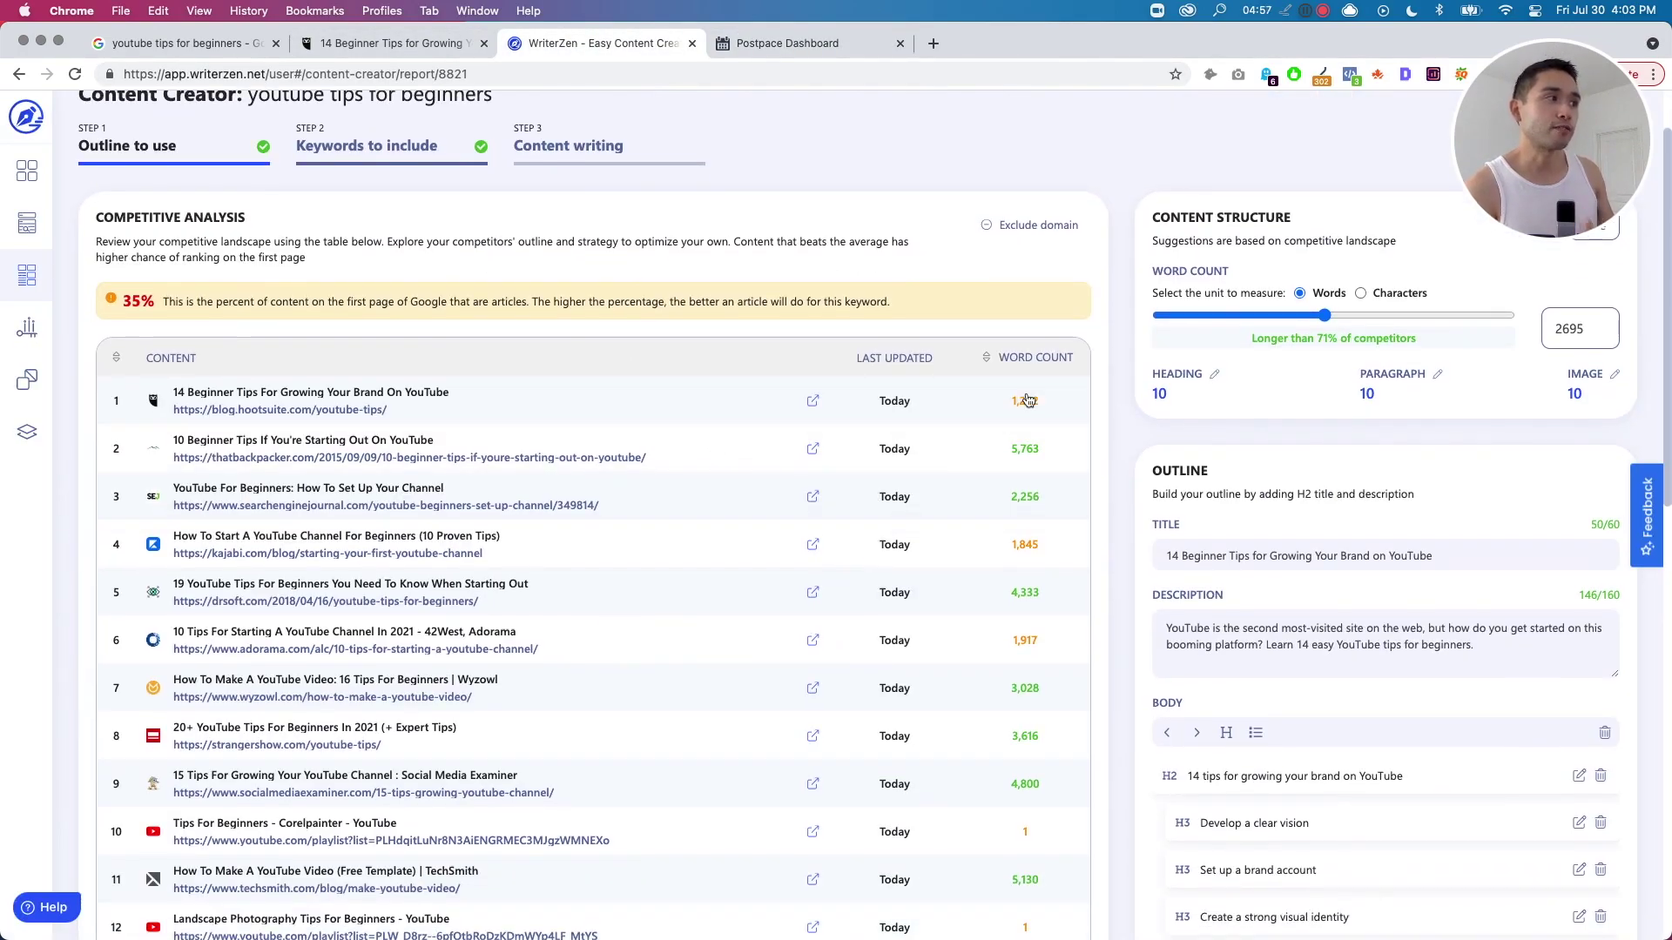
pyautogui.click(758, 54)
pyautogui.scroll(-5, 636, 374)
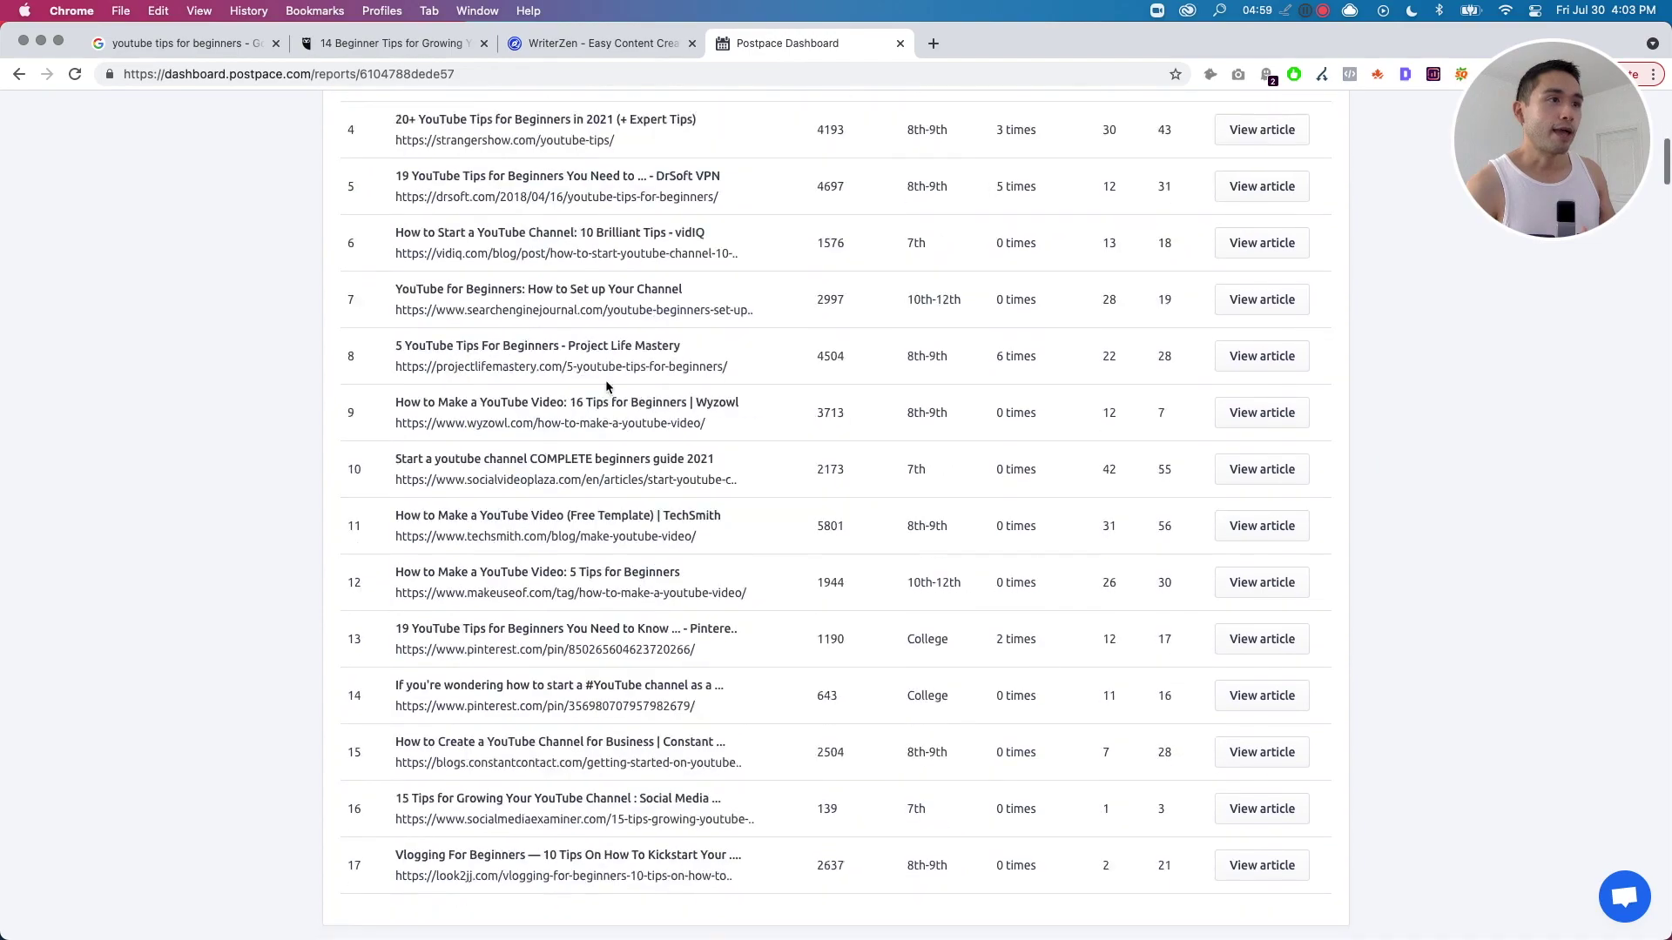
pyautogui.scroll(-5, 609, 384)
pyautogui.scroll(-2, 452, 536)
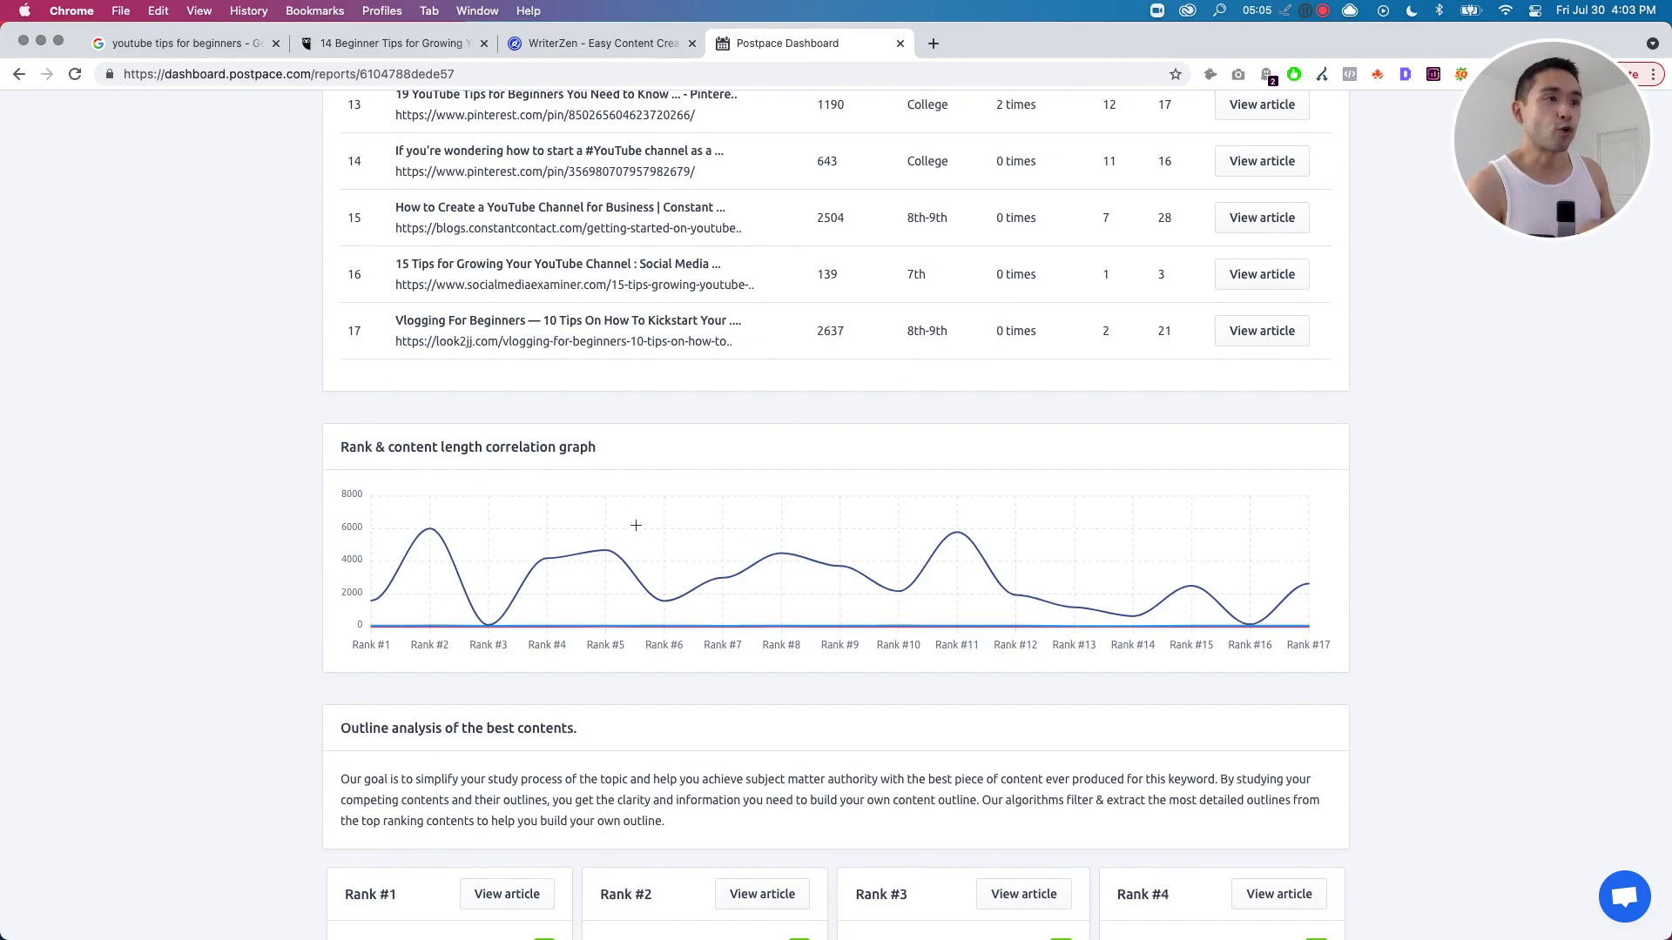
pyautogui.scroll(-1, 601, 536)
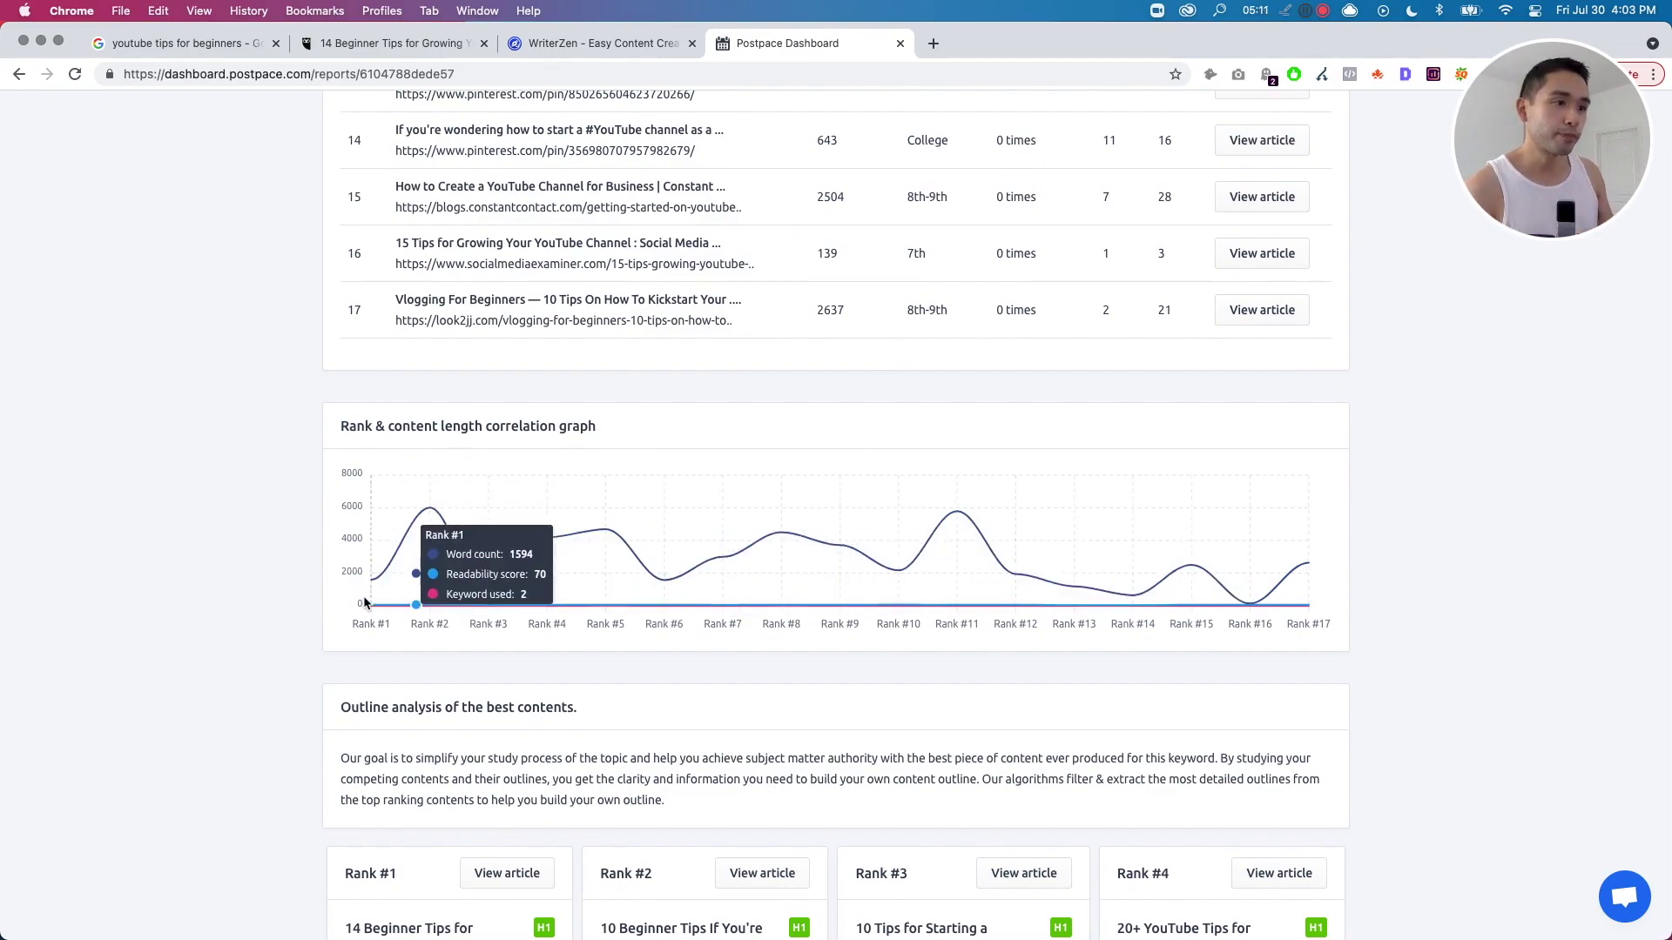
pyautogui.scroll(-3, 364, 601)
pyautogui.scroll(1, 363, 601)
pyautogui.scroll(2, 392, 614)
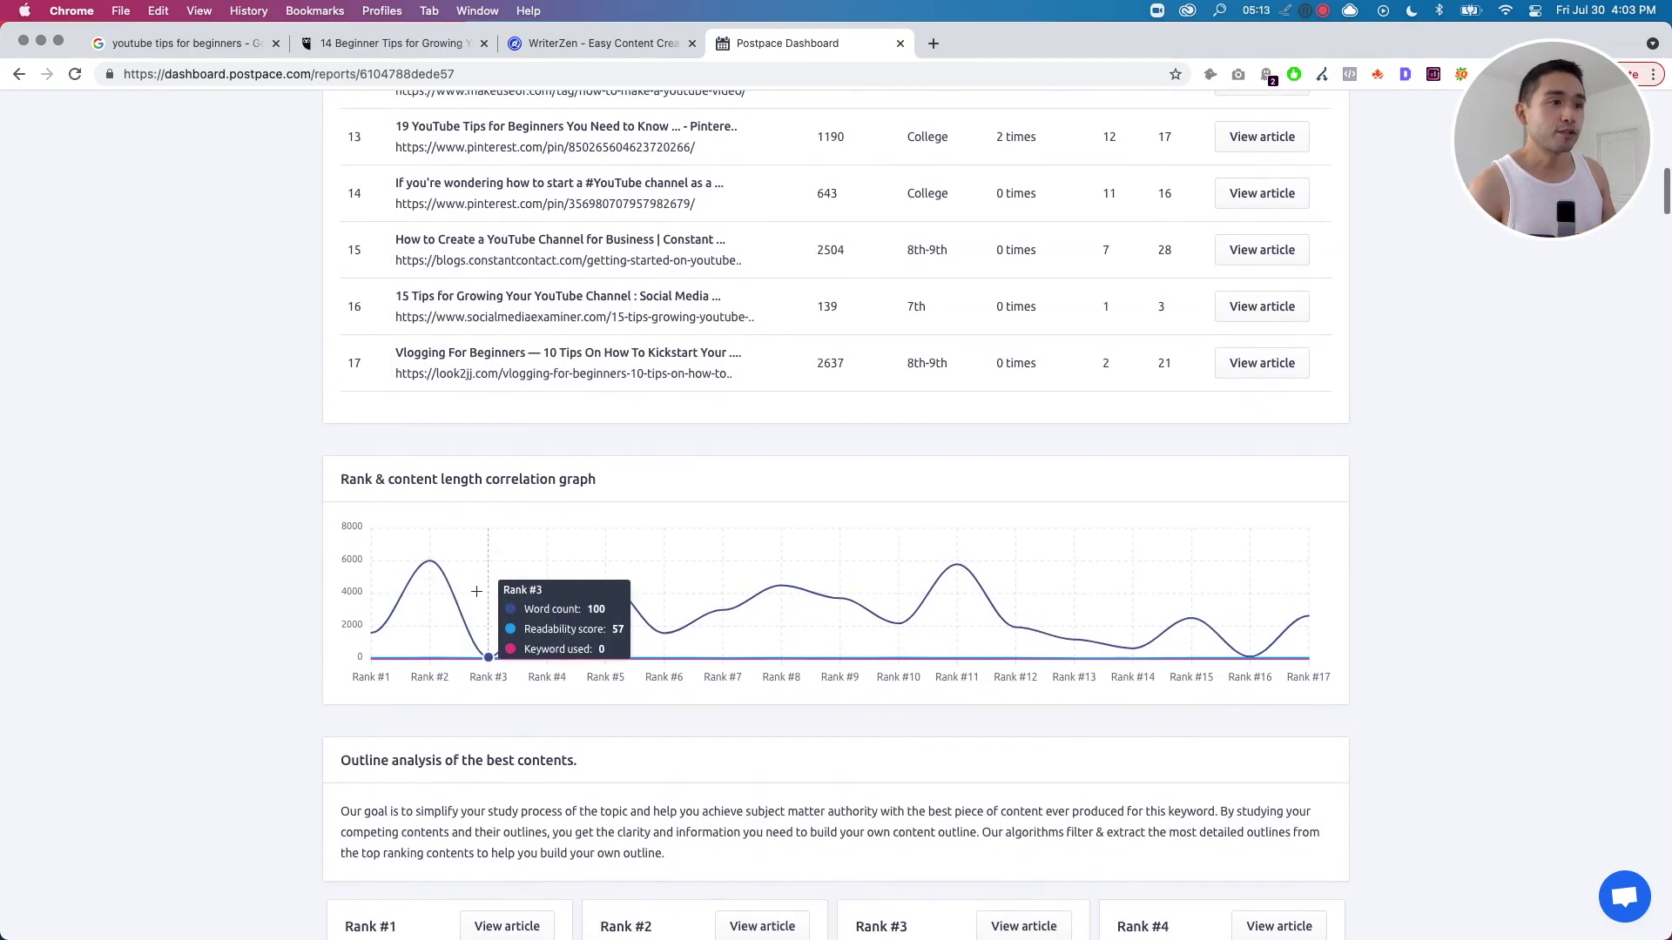
pyautogui.scroll(2, 484, 596)
pyautogui.scroll(3, 484, 597)
pyautogui.scroll(2, 484, 588)
pyautogui.scroll(1, 854, 431)
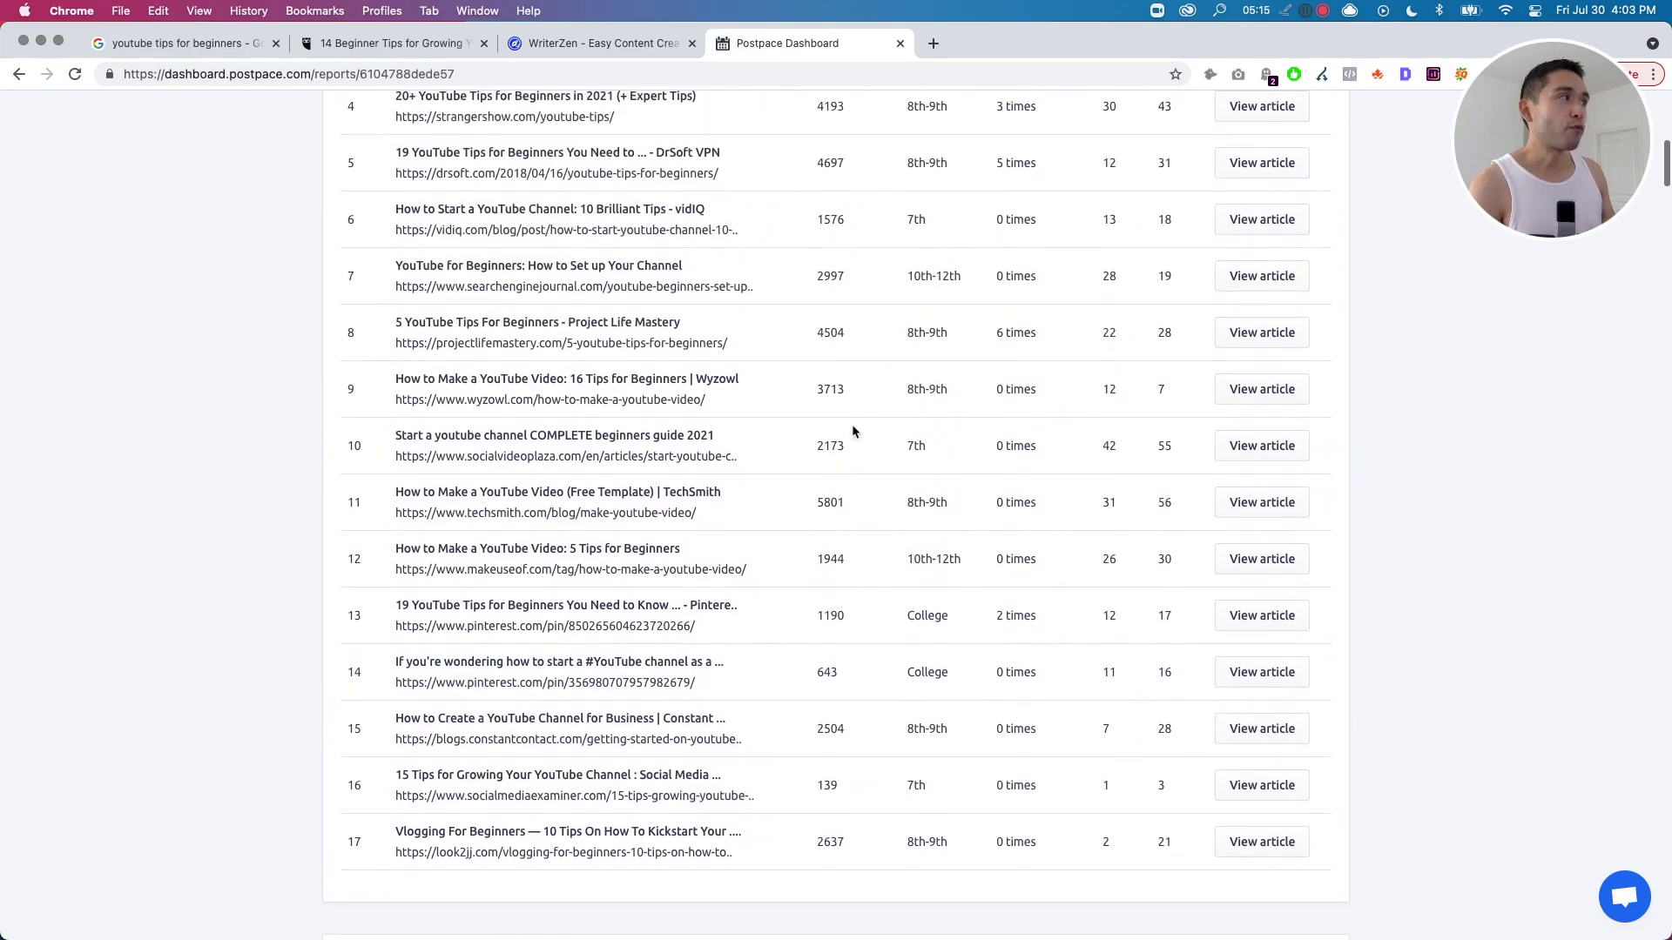
pyautogui.scroll(1, 960, 401)
pyautogui.scroll(1, 960, 401)
# Peek at the third-ranked article's details, then open the top-ranked Hootsuite article's details instead.
pyautogui.click(1262, 209)
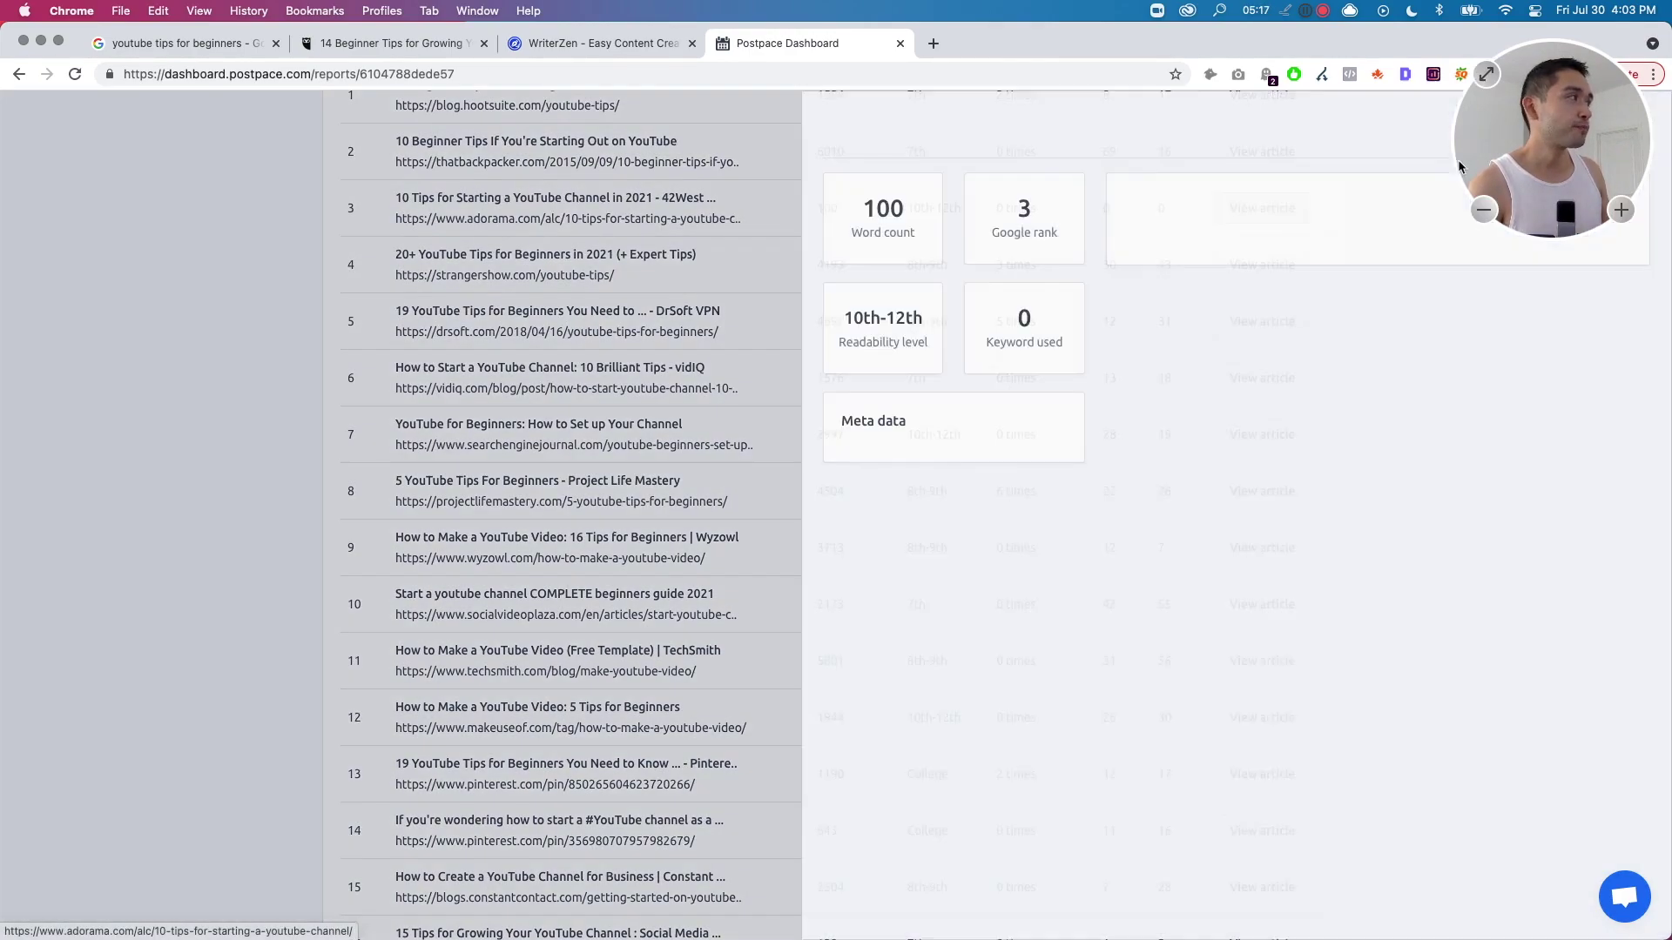
pyautogui.moveTo(1244, 146); pyautogui.dragTo(27, 138)
pyautogui.press('Escape')
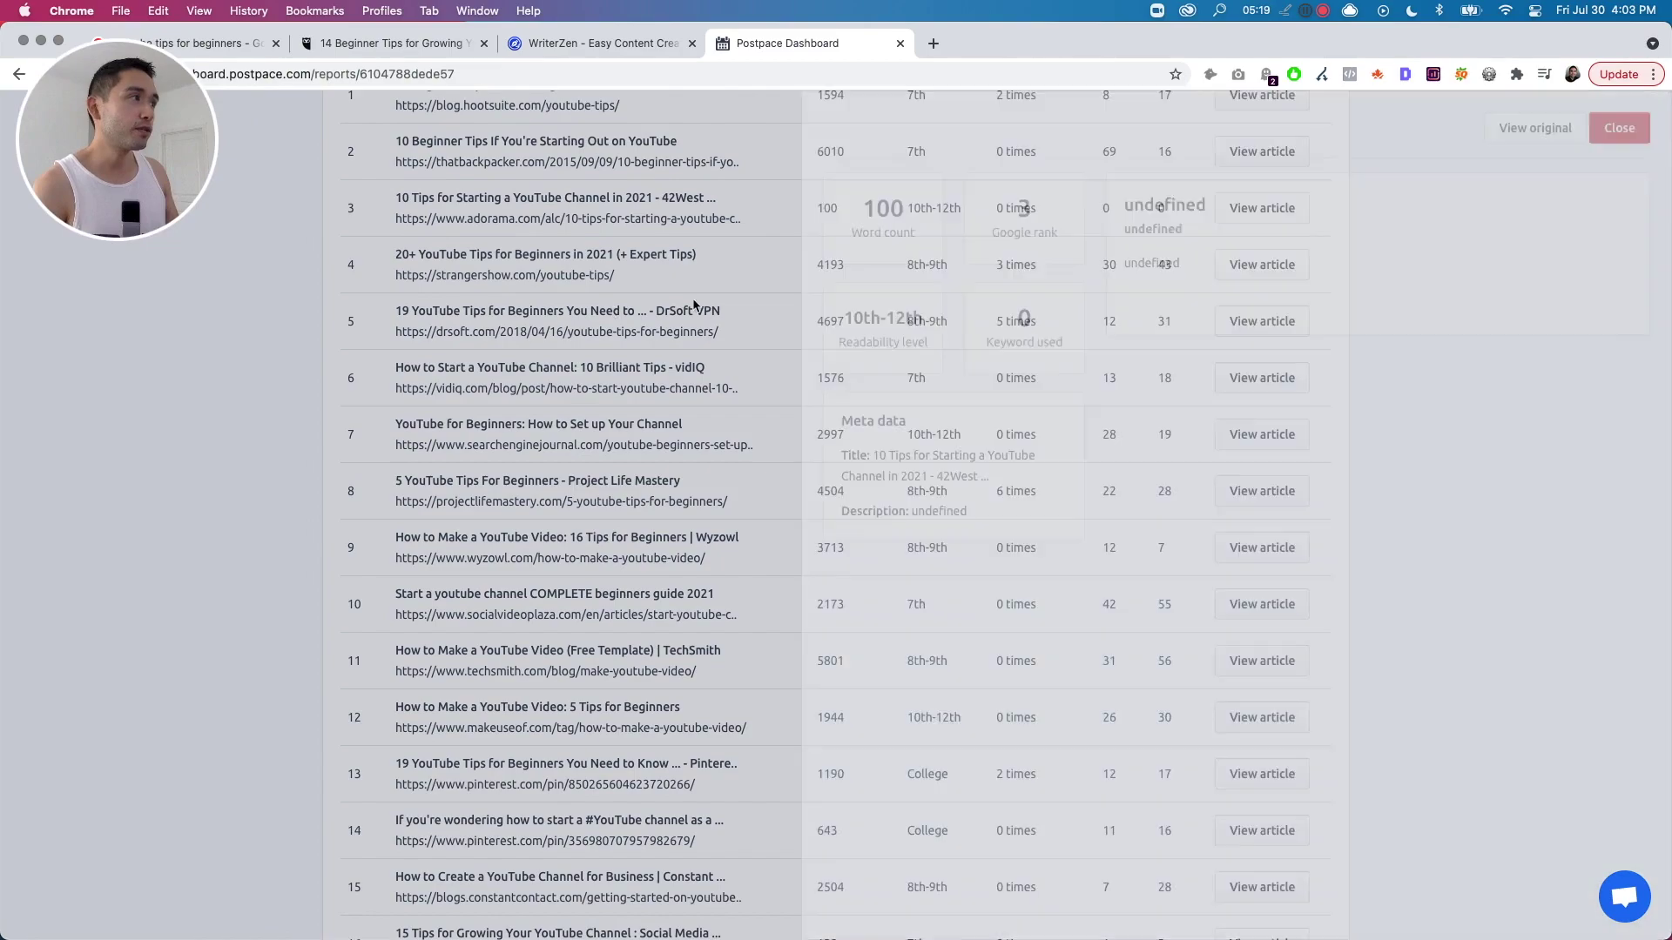
pyautogui.scroll(2, 1338, 209)
pyautogui.click(1262, 248)
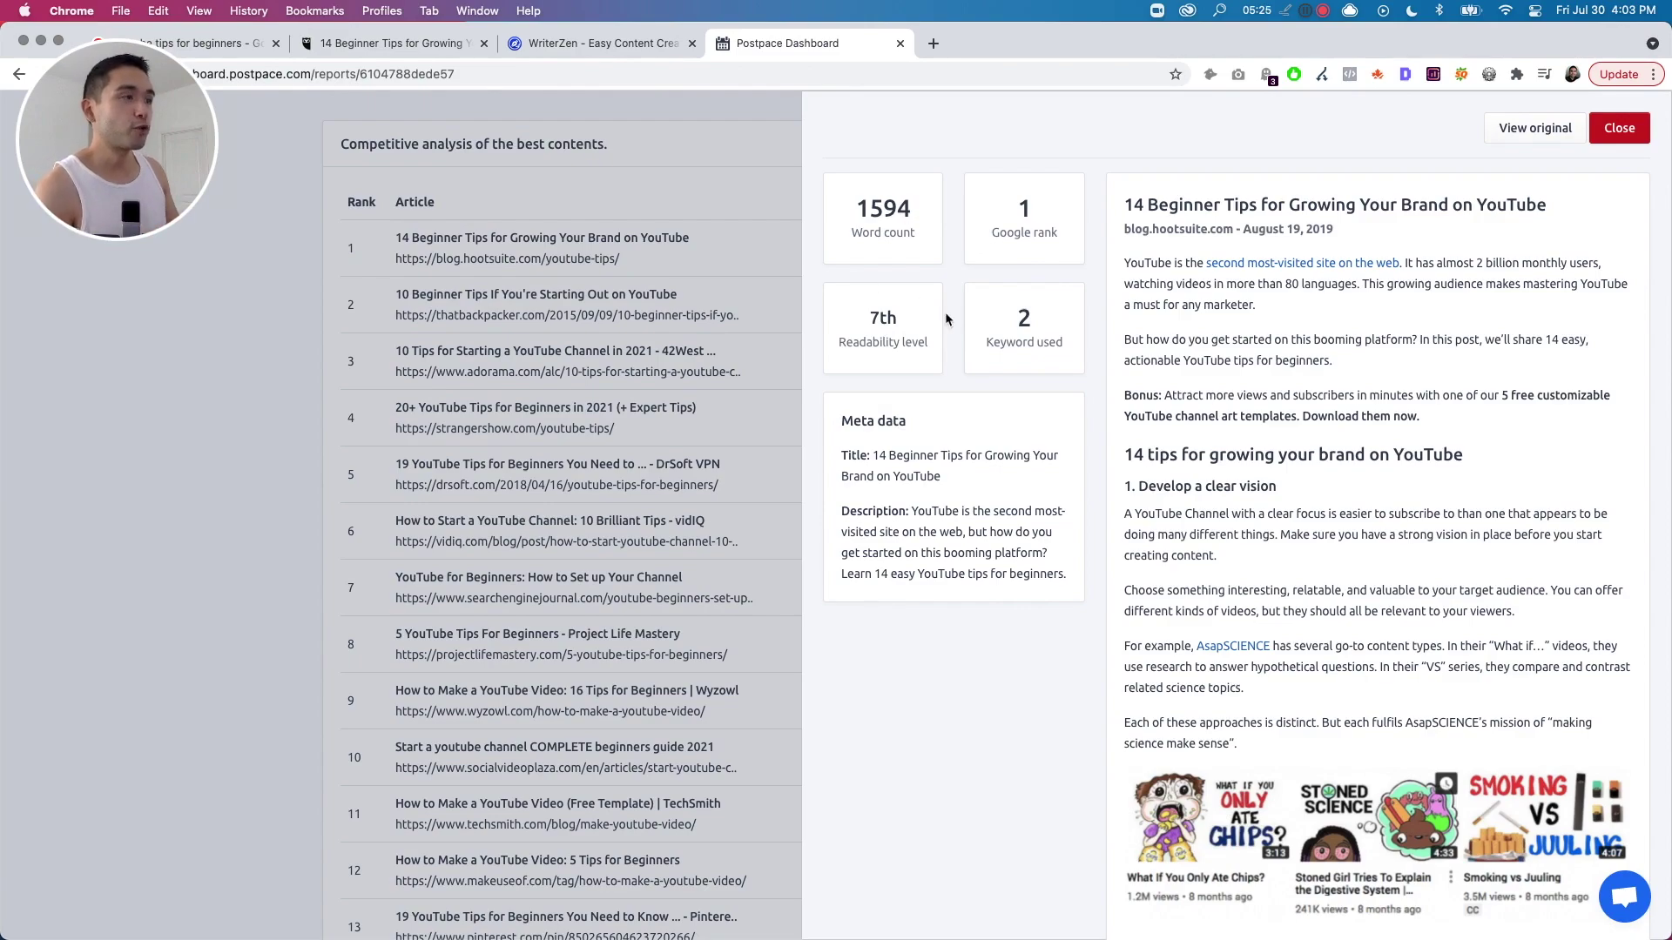
pyautogui.scroll(-2, 1179, 415)
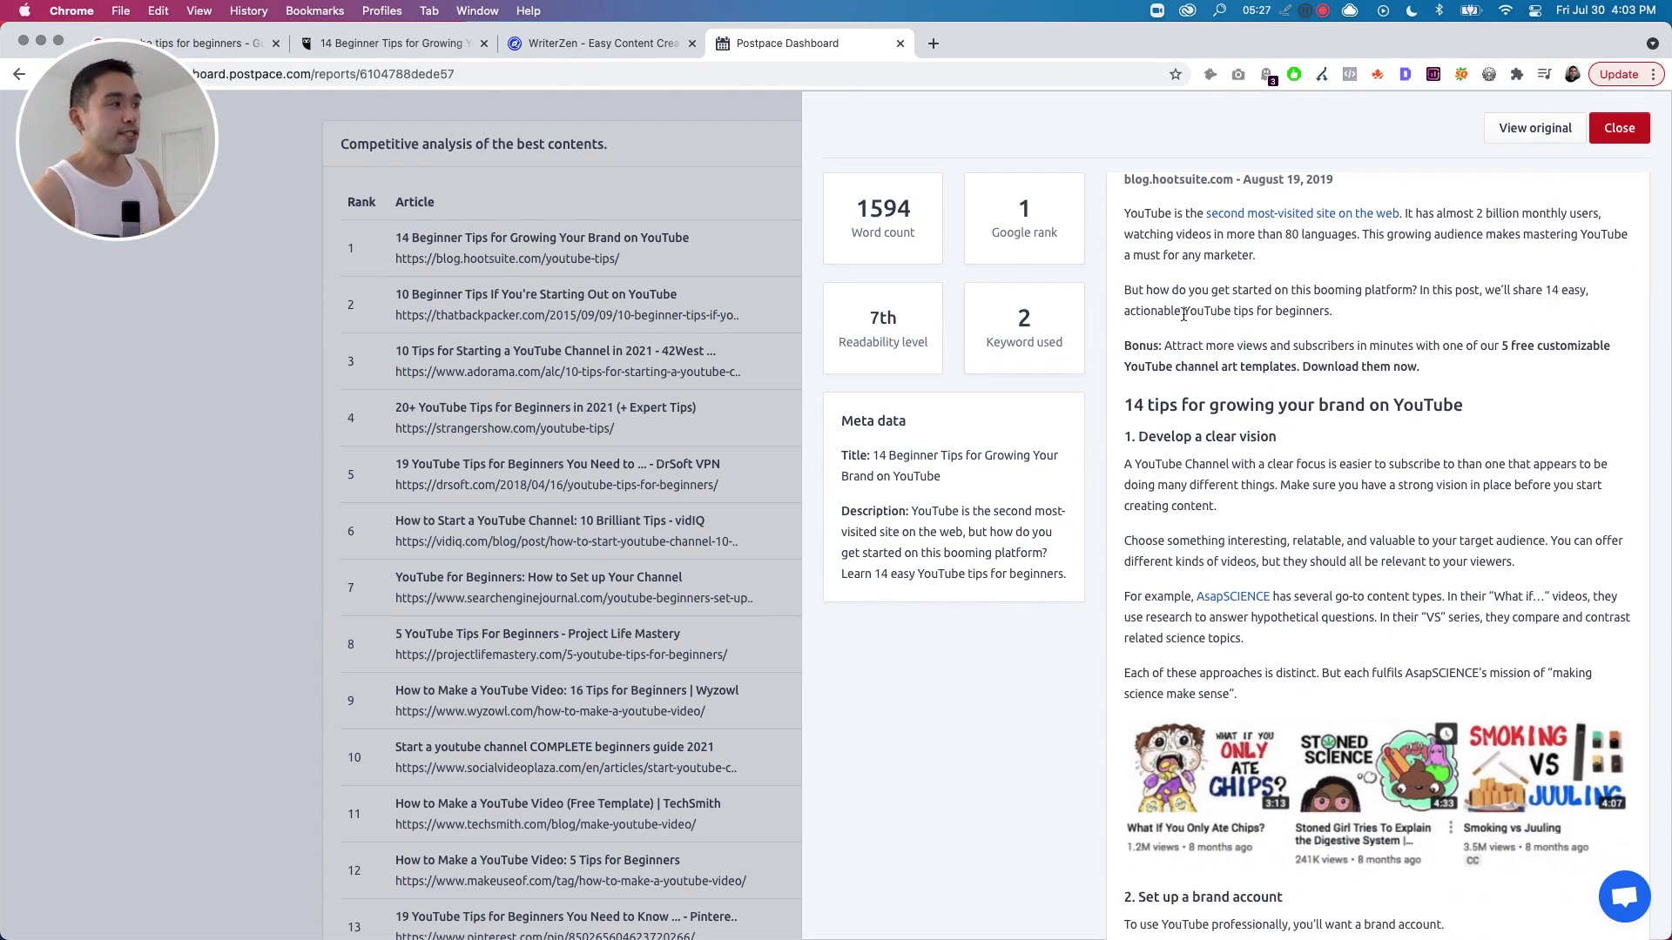
pyautogui.scroll(-5, 1175, 431)
pyautogui.scroll(-2, 1189, 582)
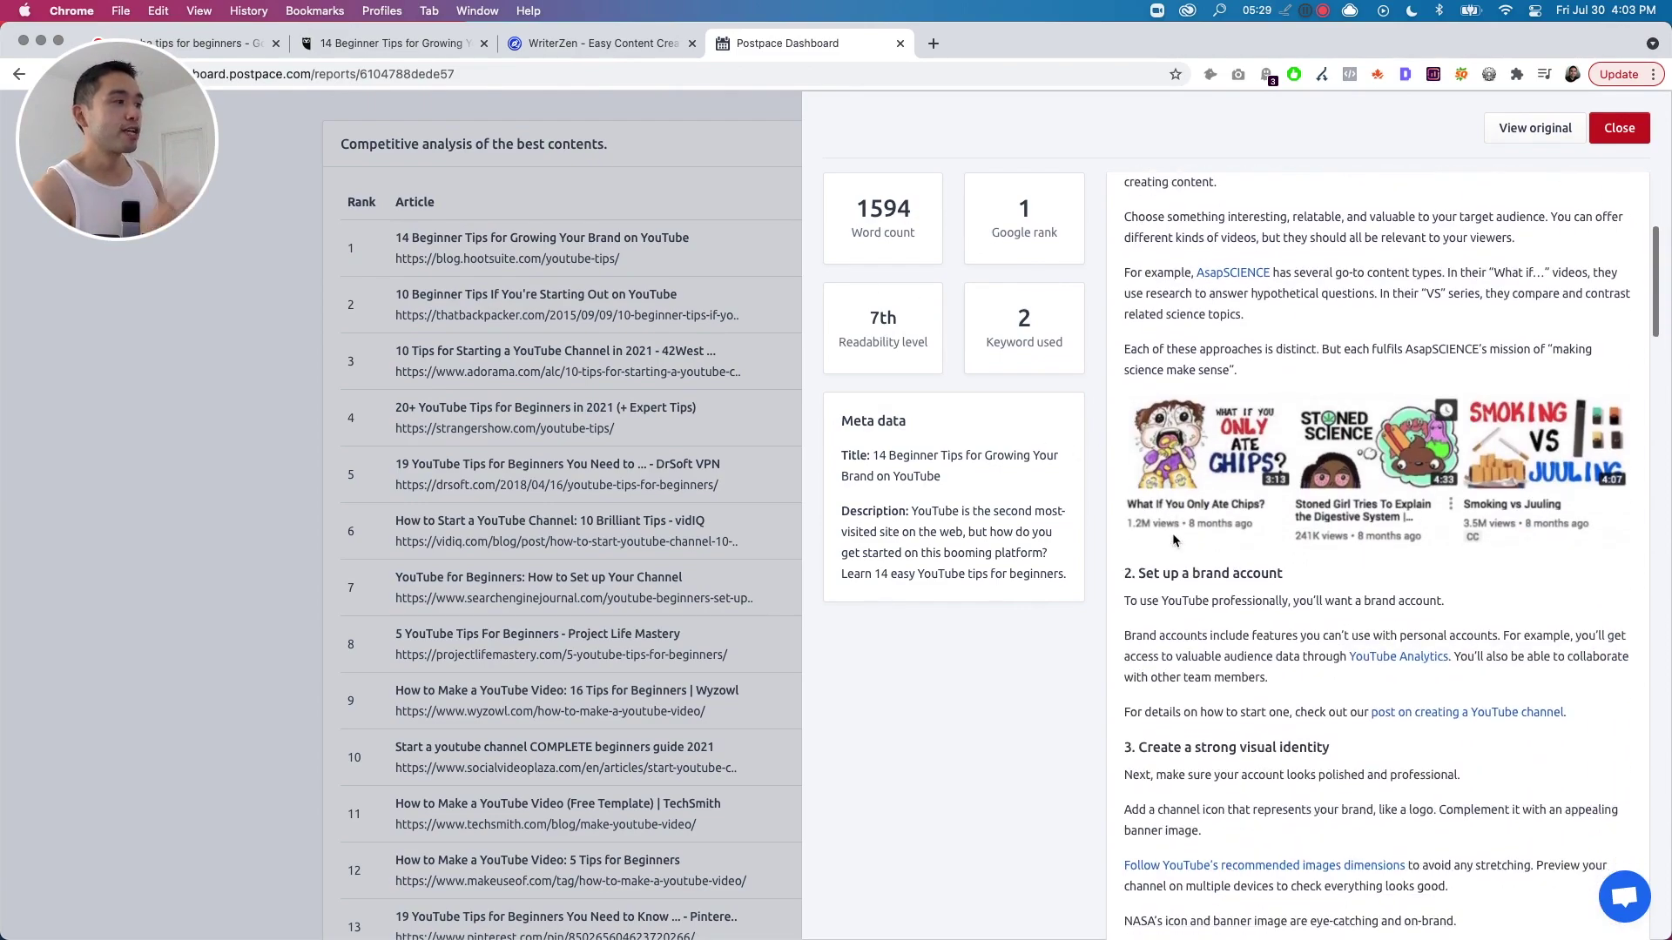
pyautogui.scroll(-5, 1189, 583)
pyautogui.scroll(-1, 1214, 549)
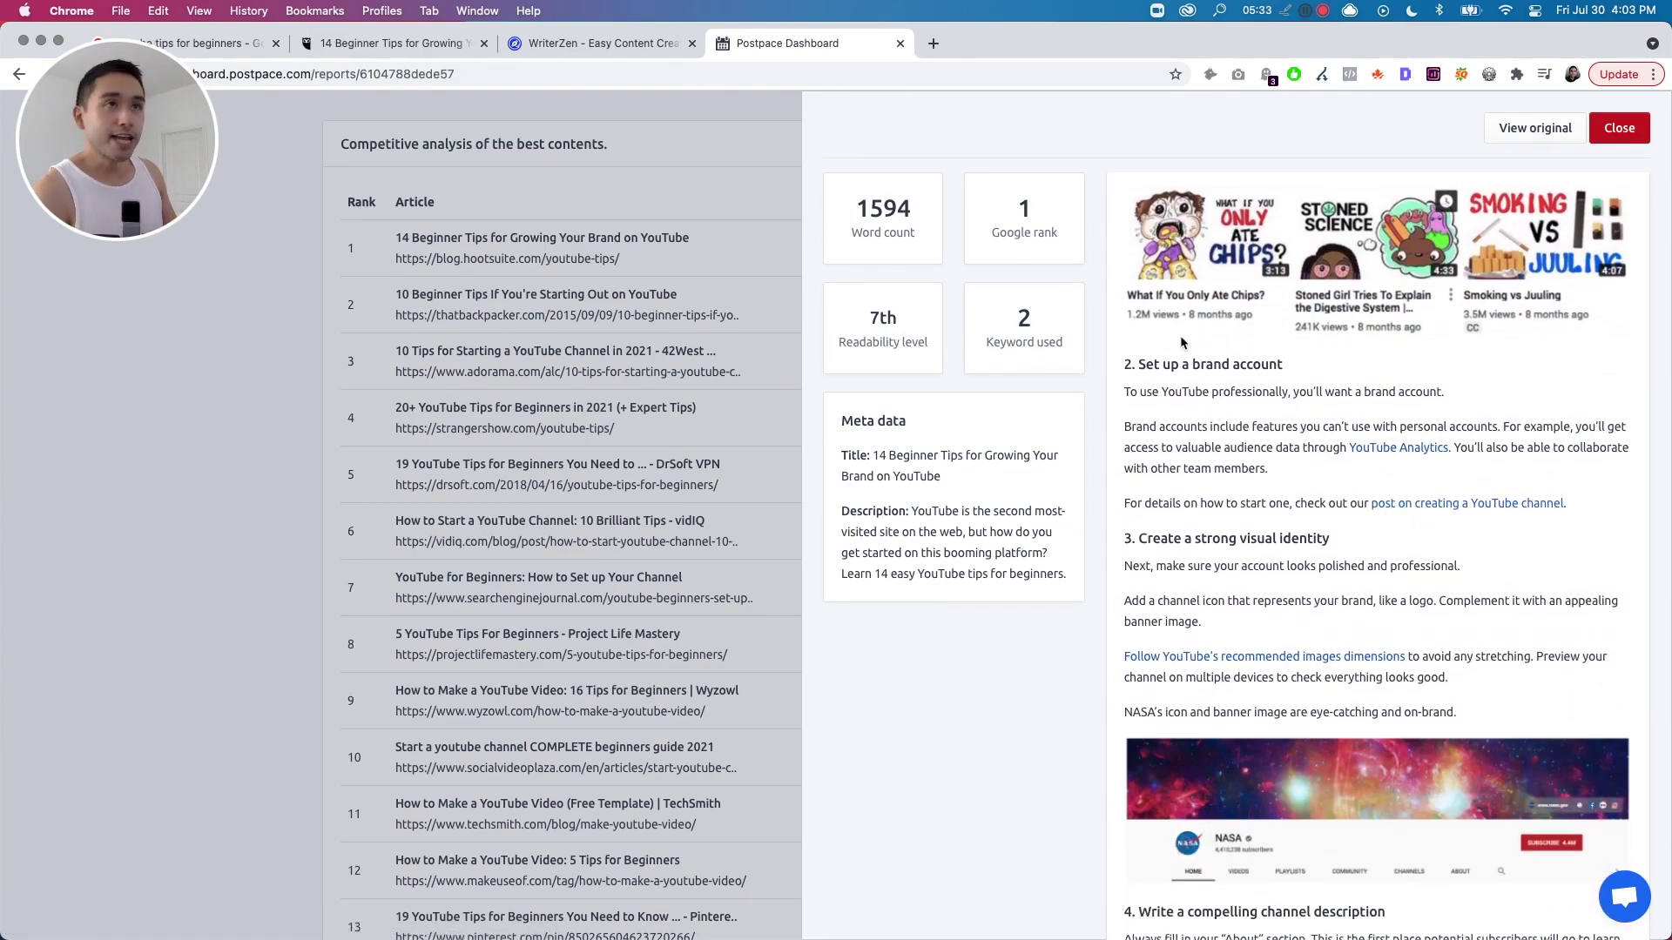
pyautogui.scroll(-2, 1209, 238)
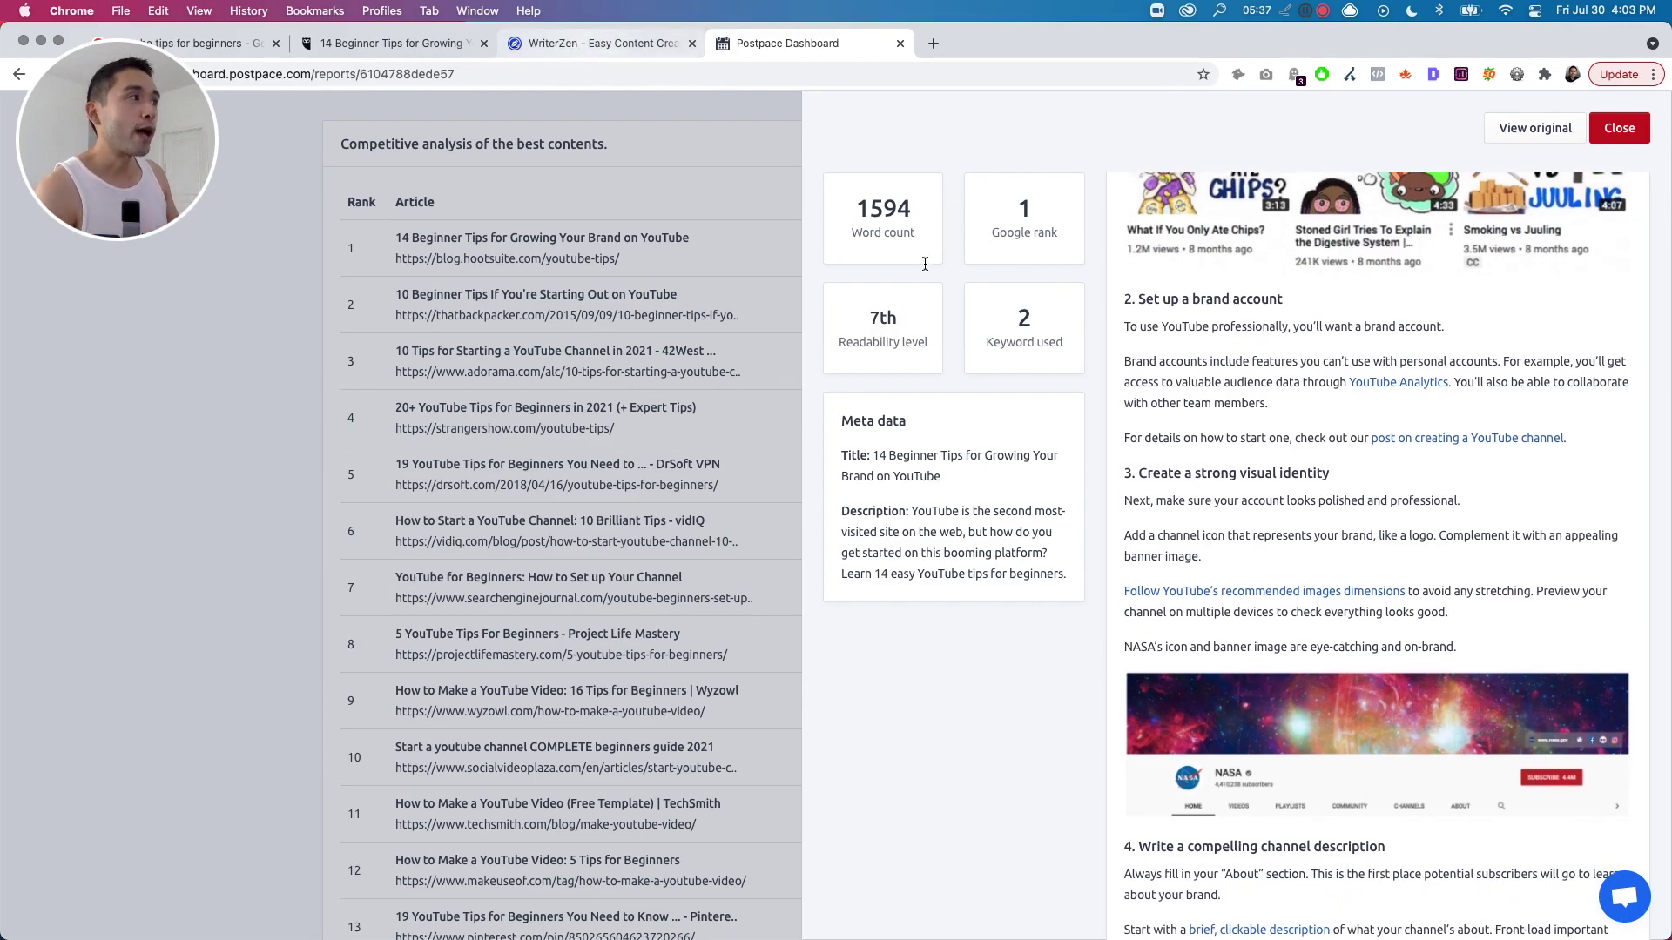
# In WriterZen's competitor table, expand row 1 to show the Hootsuite article's outline.
pyautogui.click(615, 44)
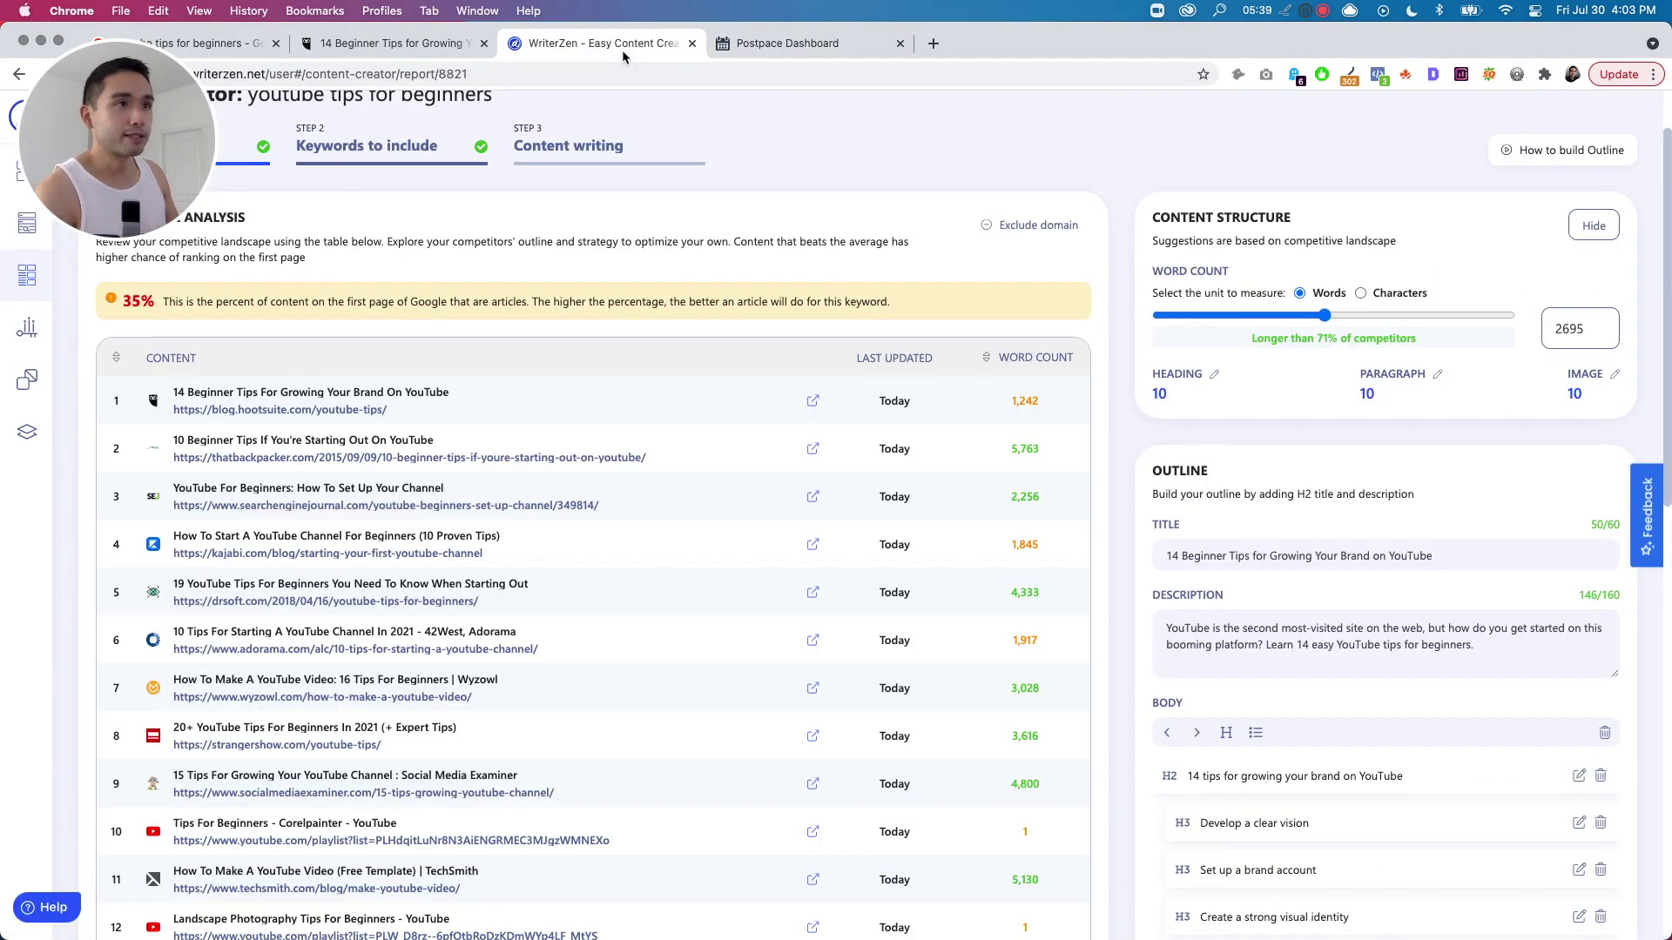
pyautogui.click(329, 393)
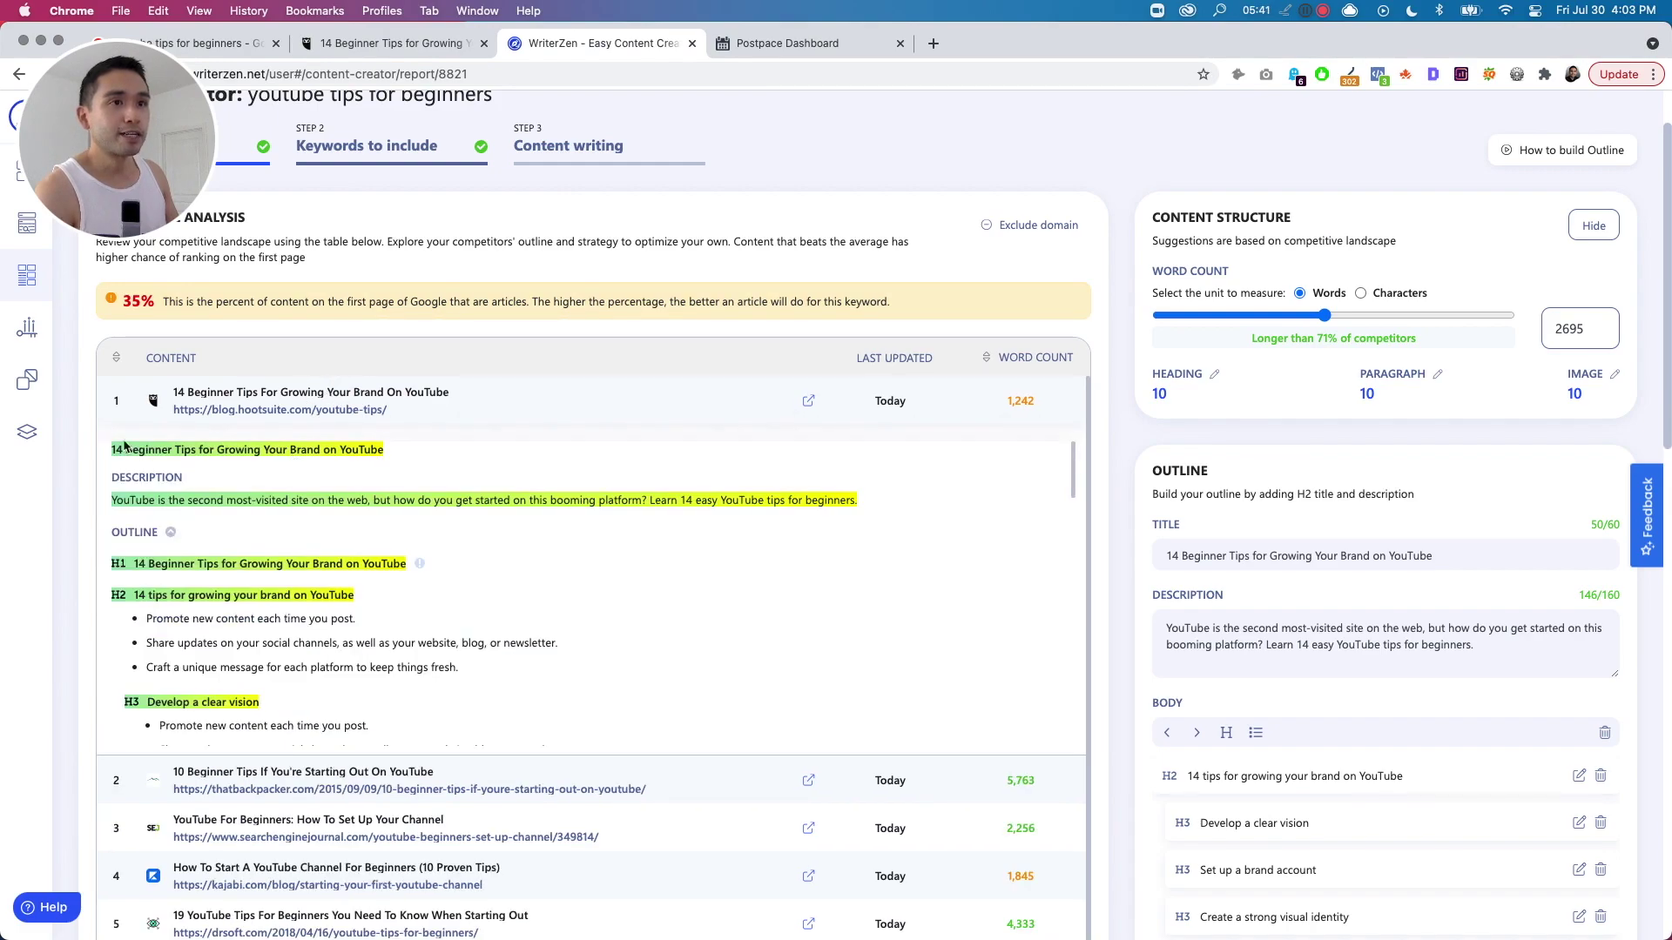
pyautogui.scroll(-2, 168, 512)
pyautogui.scroll(-2, 177, 523)
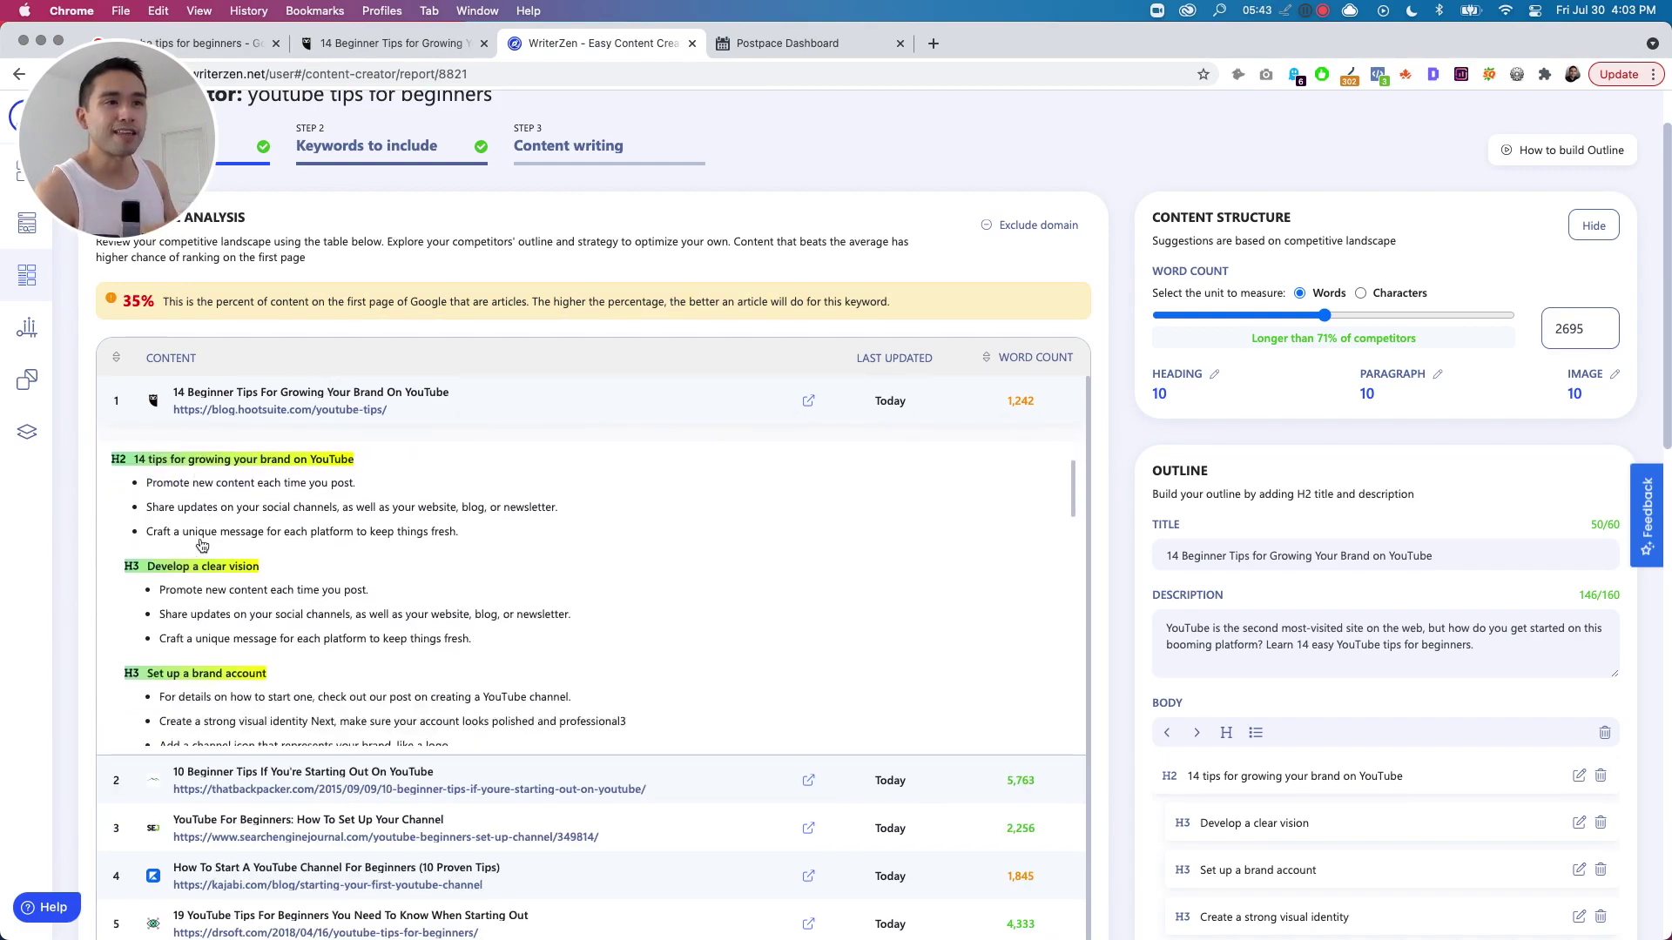
pyautogui.scroll(-3, 183, 542)
pyautogui.scroll(-3, 197, 562)
pyautogui.scroll(-2, 202, 565)
pyautogui.scroll(-2, 209, 567)
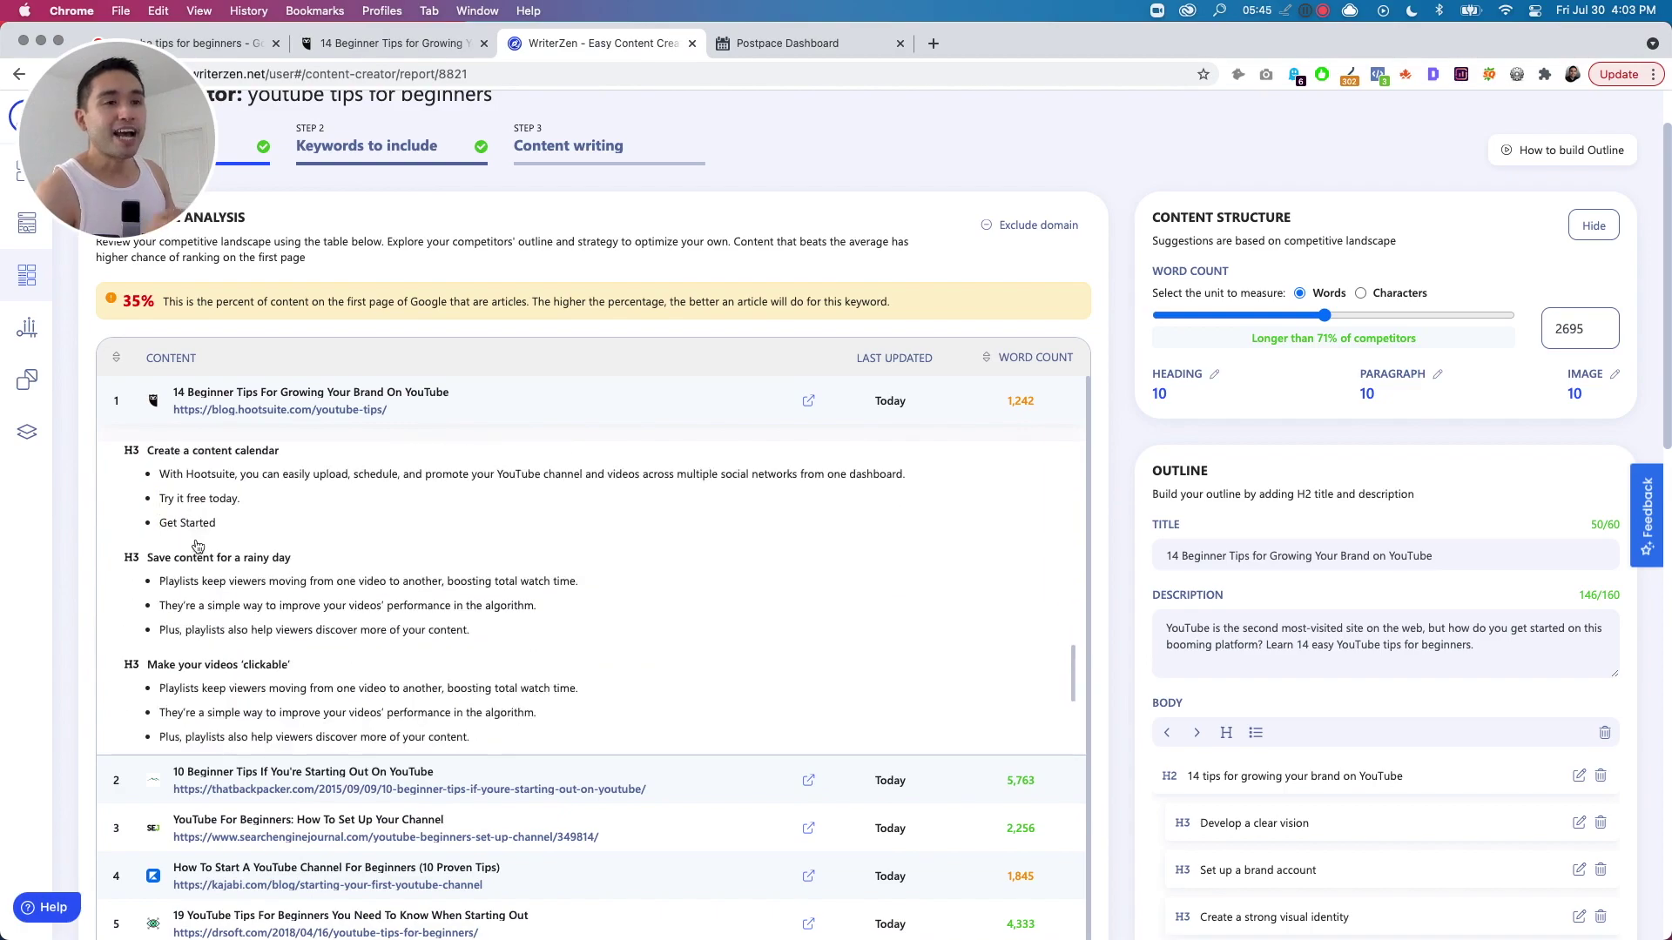
pyautogui.scroll(-2, 220, 571)
pyautogui.scroll(-2, 234, 574)
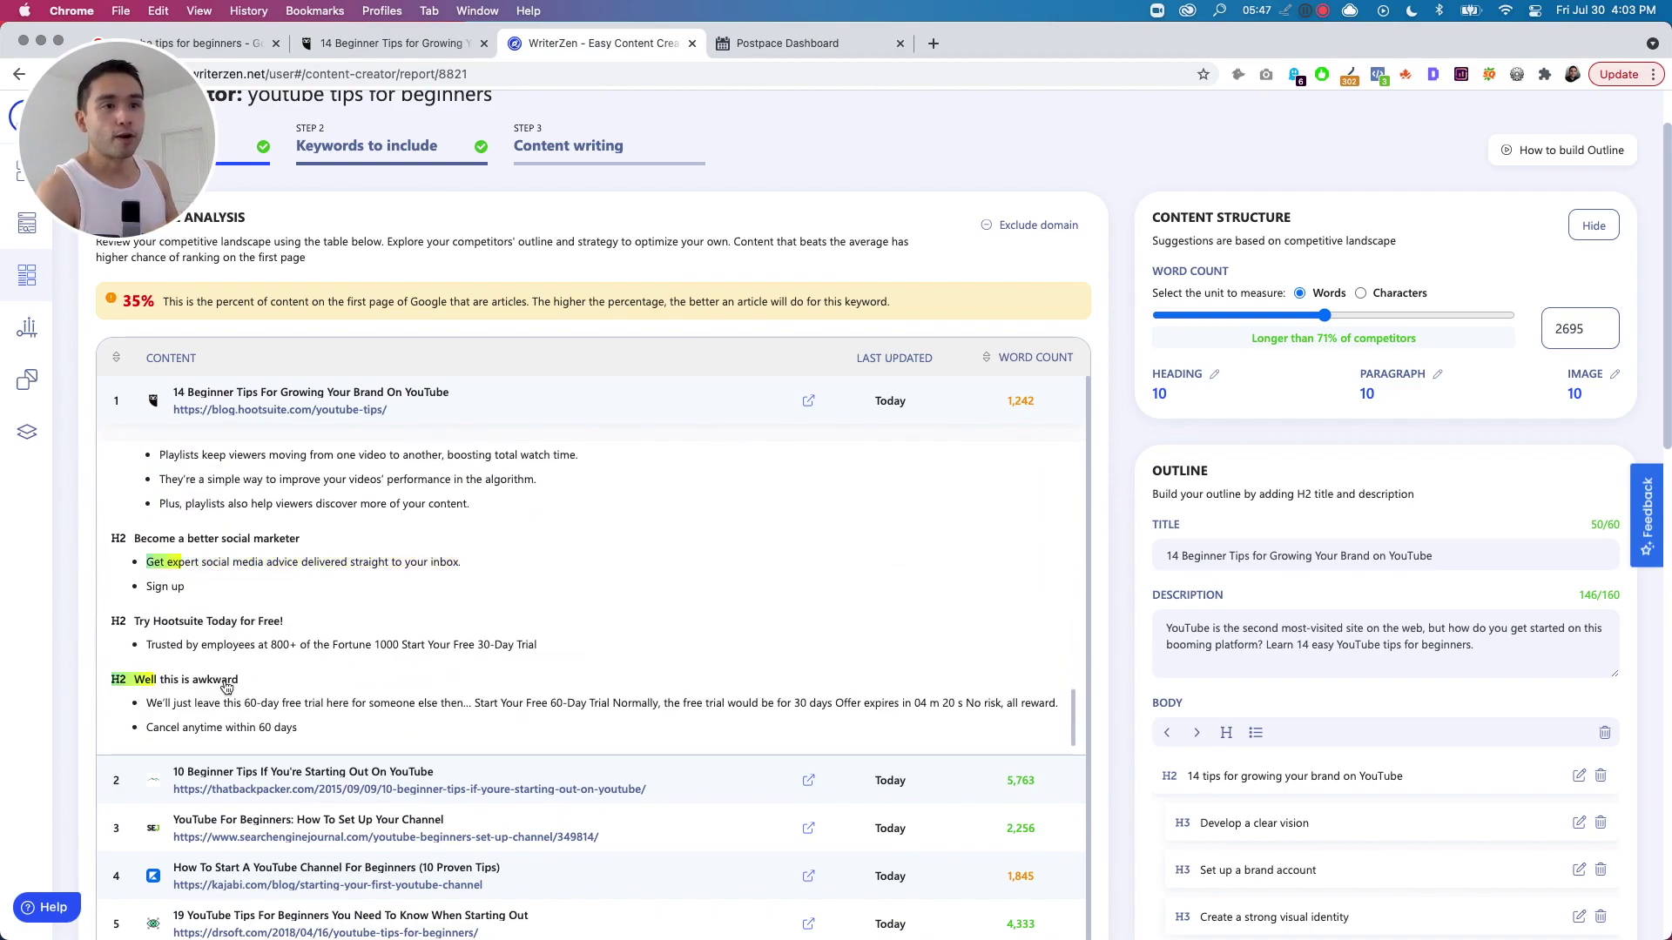
# Return to PostPace and close the Hootsuite article's details panel.
pyautogui.click(788, 44)
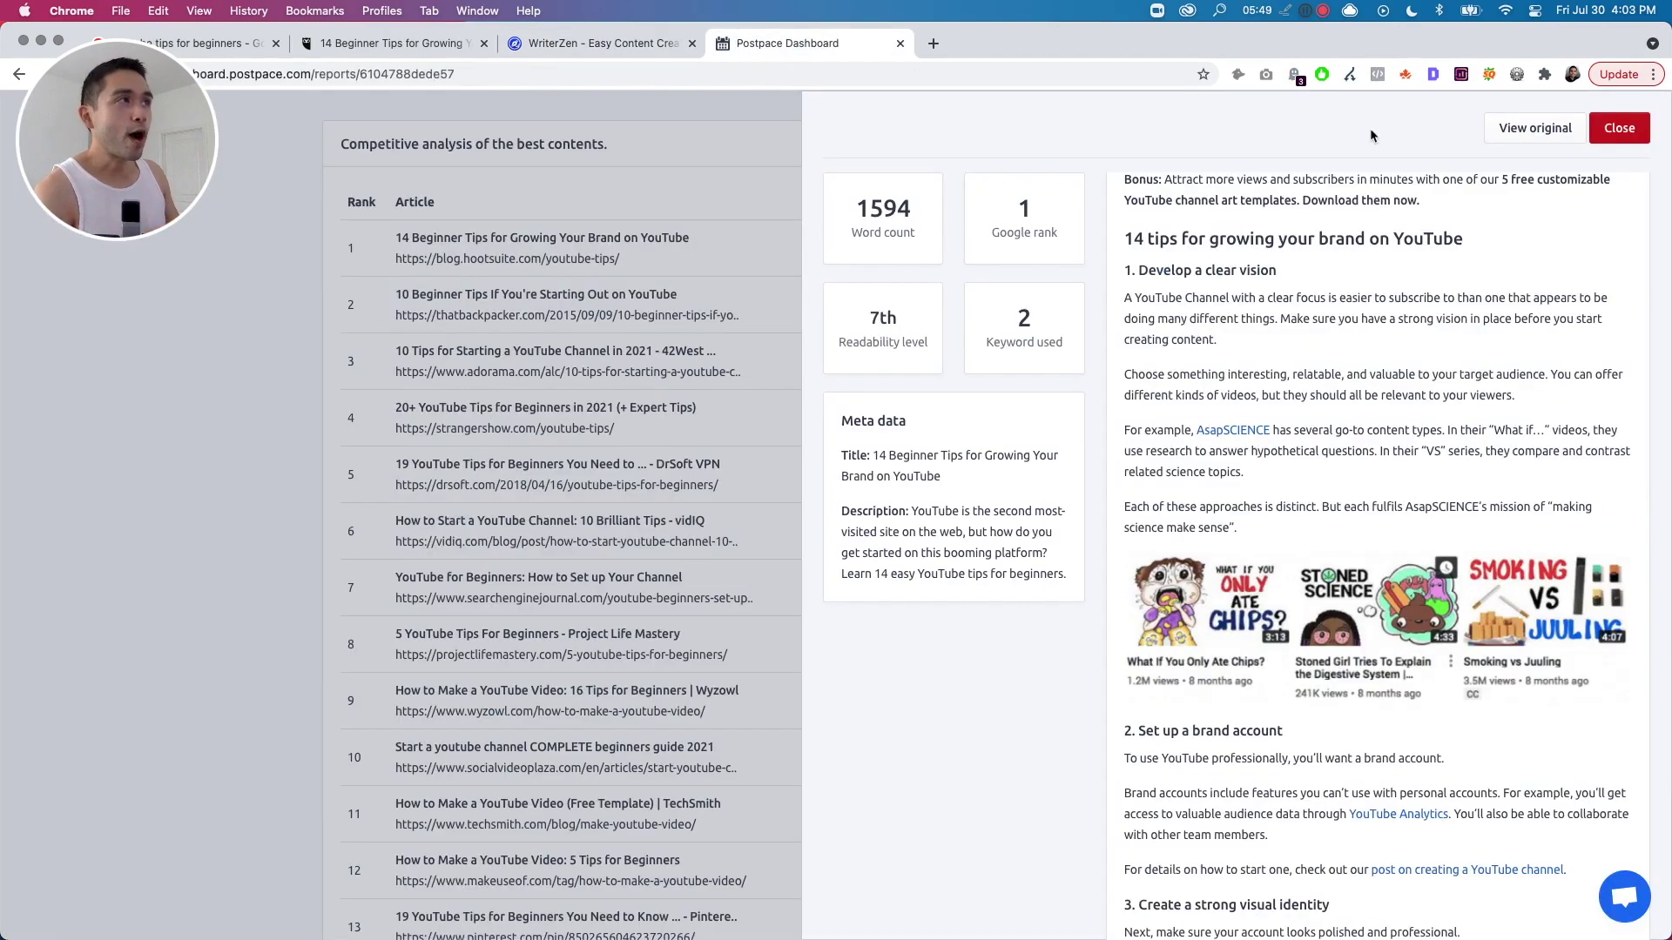
pyautogui.scroll(-2, 1232, 463)
pyautogui.scroll(-10, 1232, 462)
pyautogui.scroll(-5, 1232, 463)
pyautogui.scroll(-5, 1229, 467)
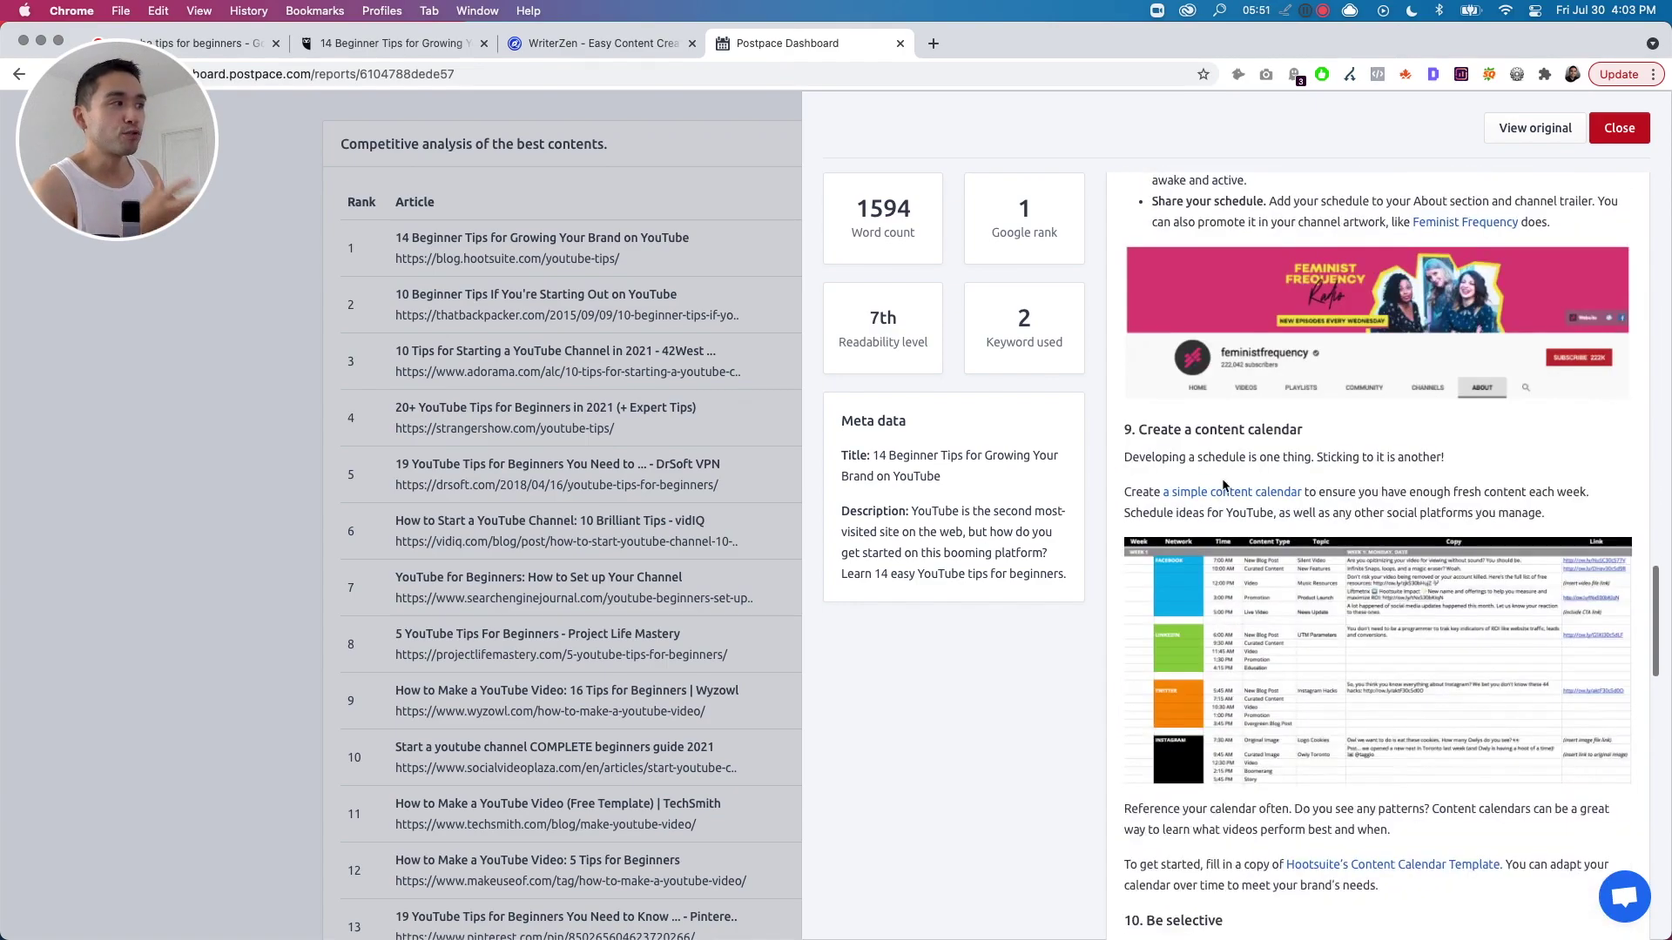
pyautogui.scroll(-3, 1228, 474)
pyautogui.scroll(-1, 1225, 480)
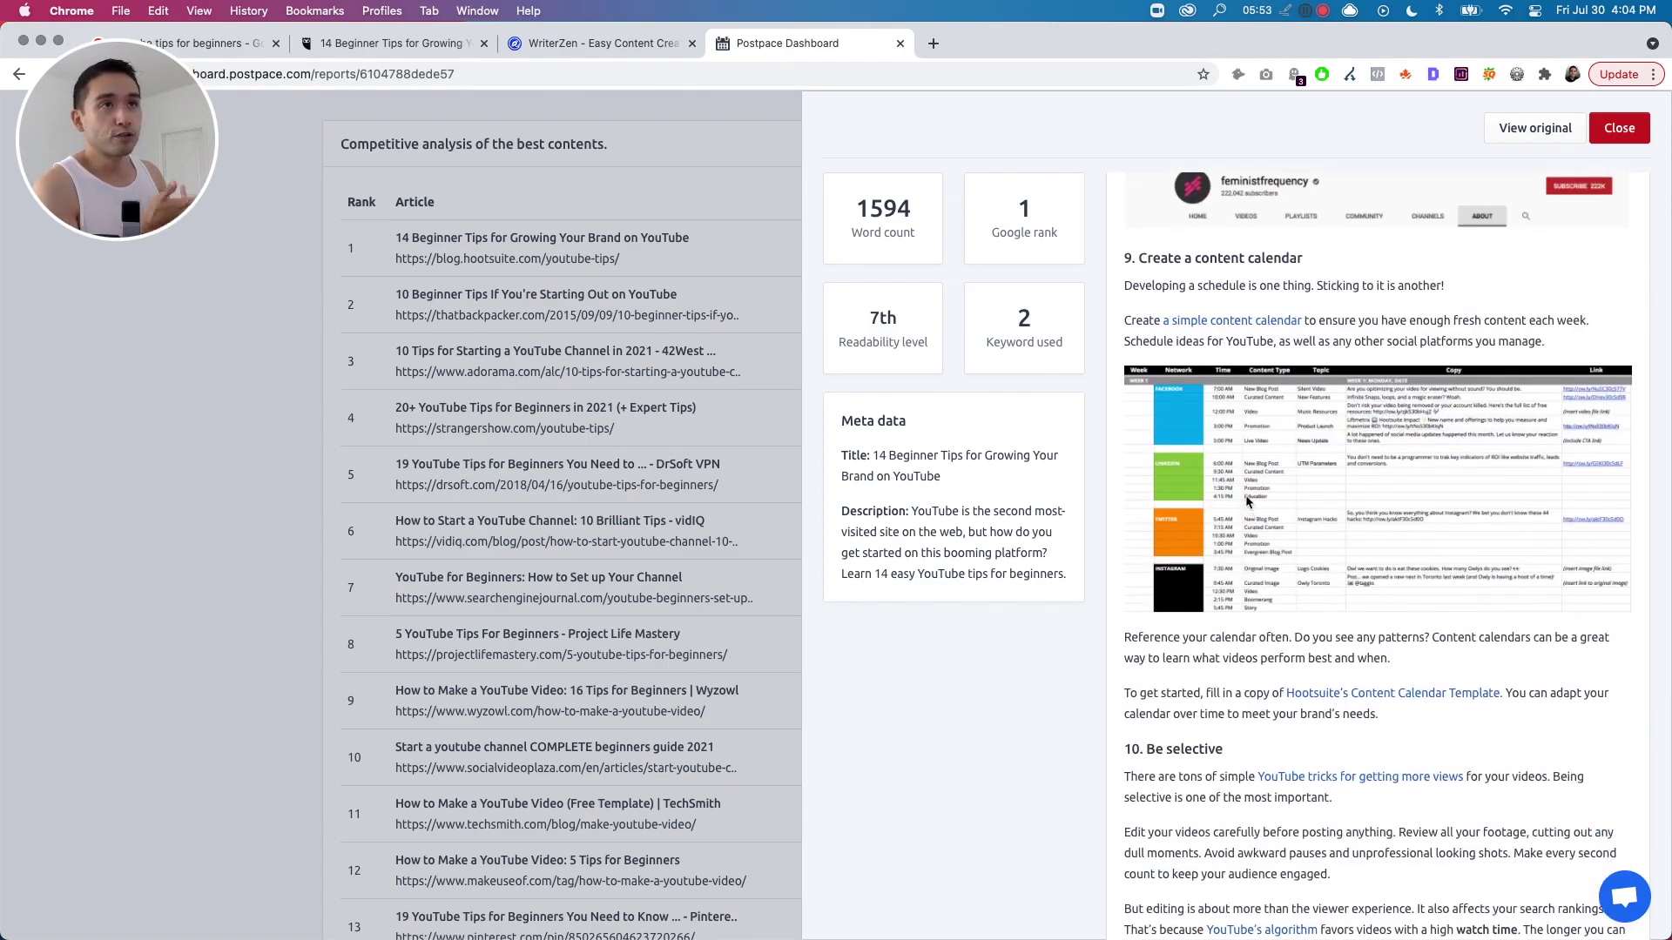
pyautogui.scroll(-6, 1306, 486)
pyautogui.scroll(-1, 1386, 475)
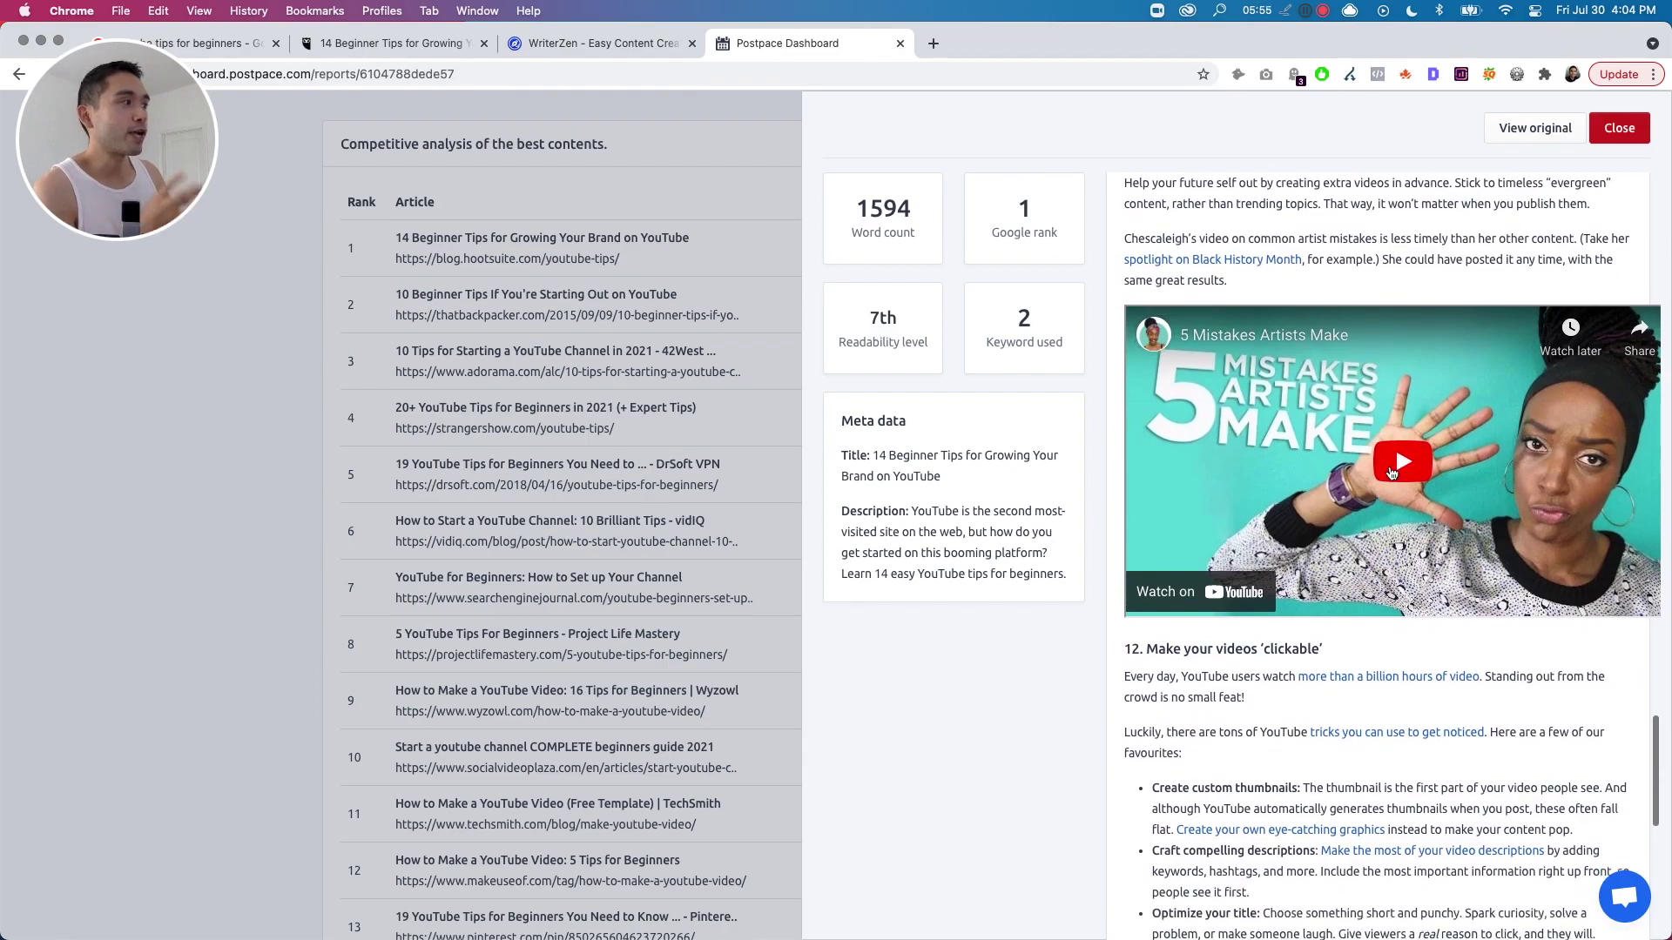
pyautogui.scroll(2, 1385, 475)
pyautogui.scroll(3, 1385, 476)
pyautogui.scroll(-2, 1377, 479)
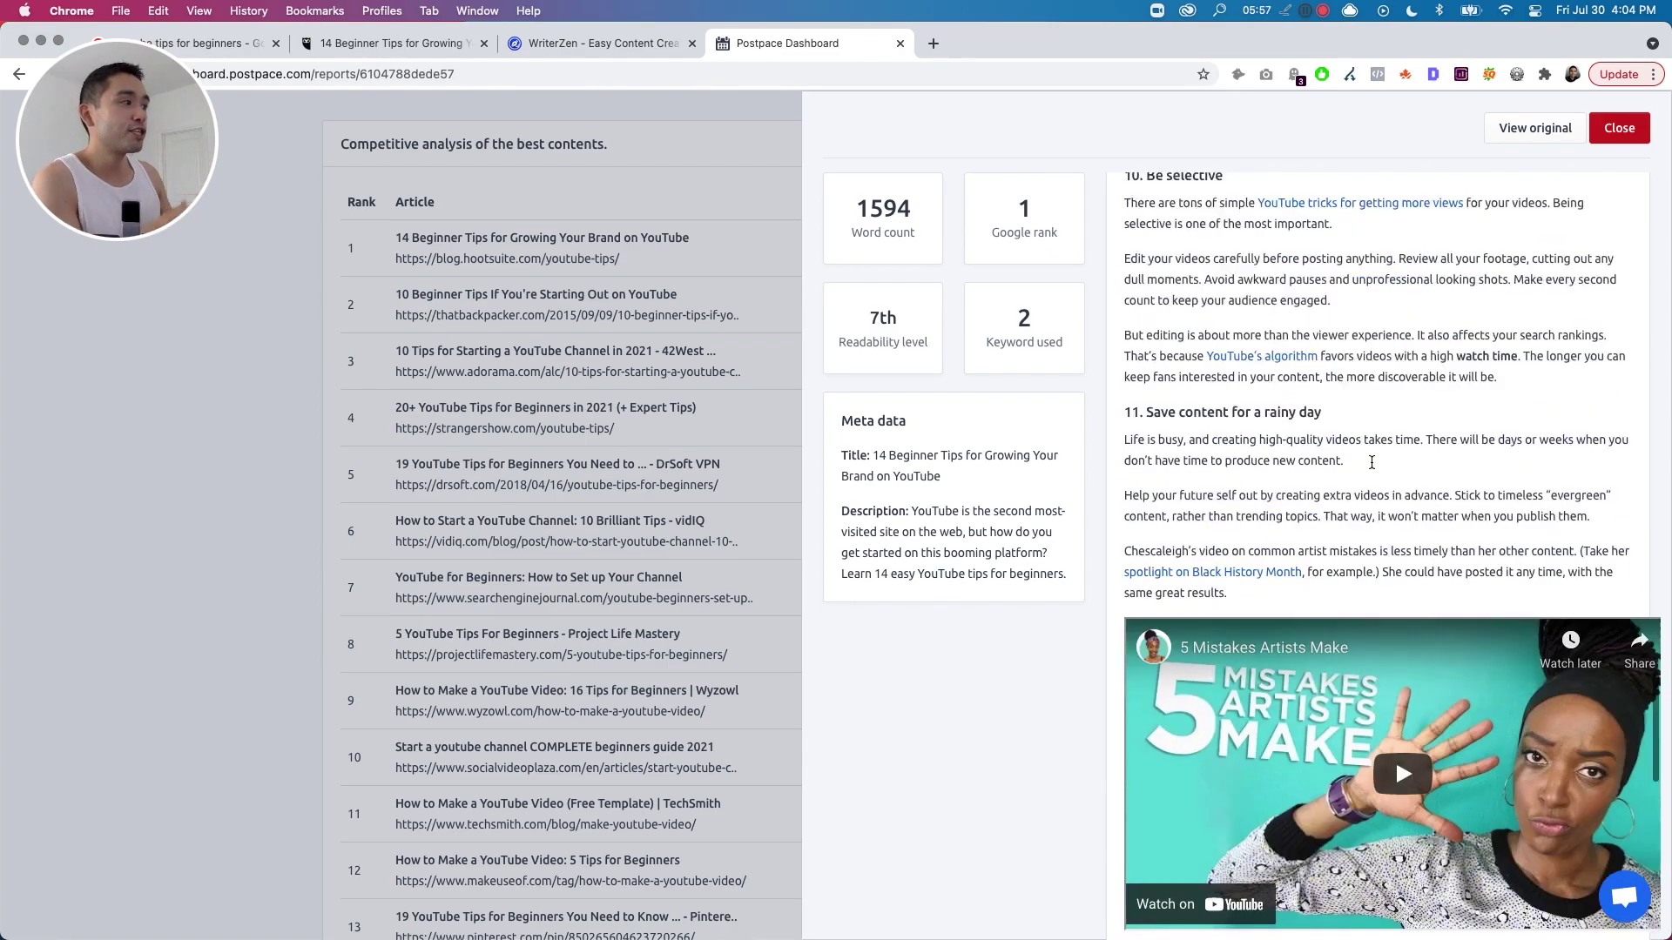
pyautogui.scroll(-3, 1371, 480)
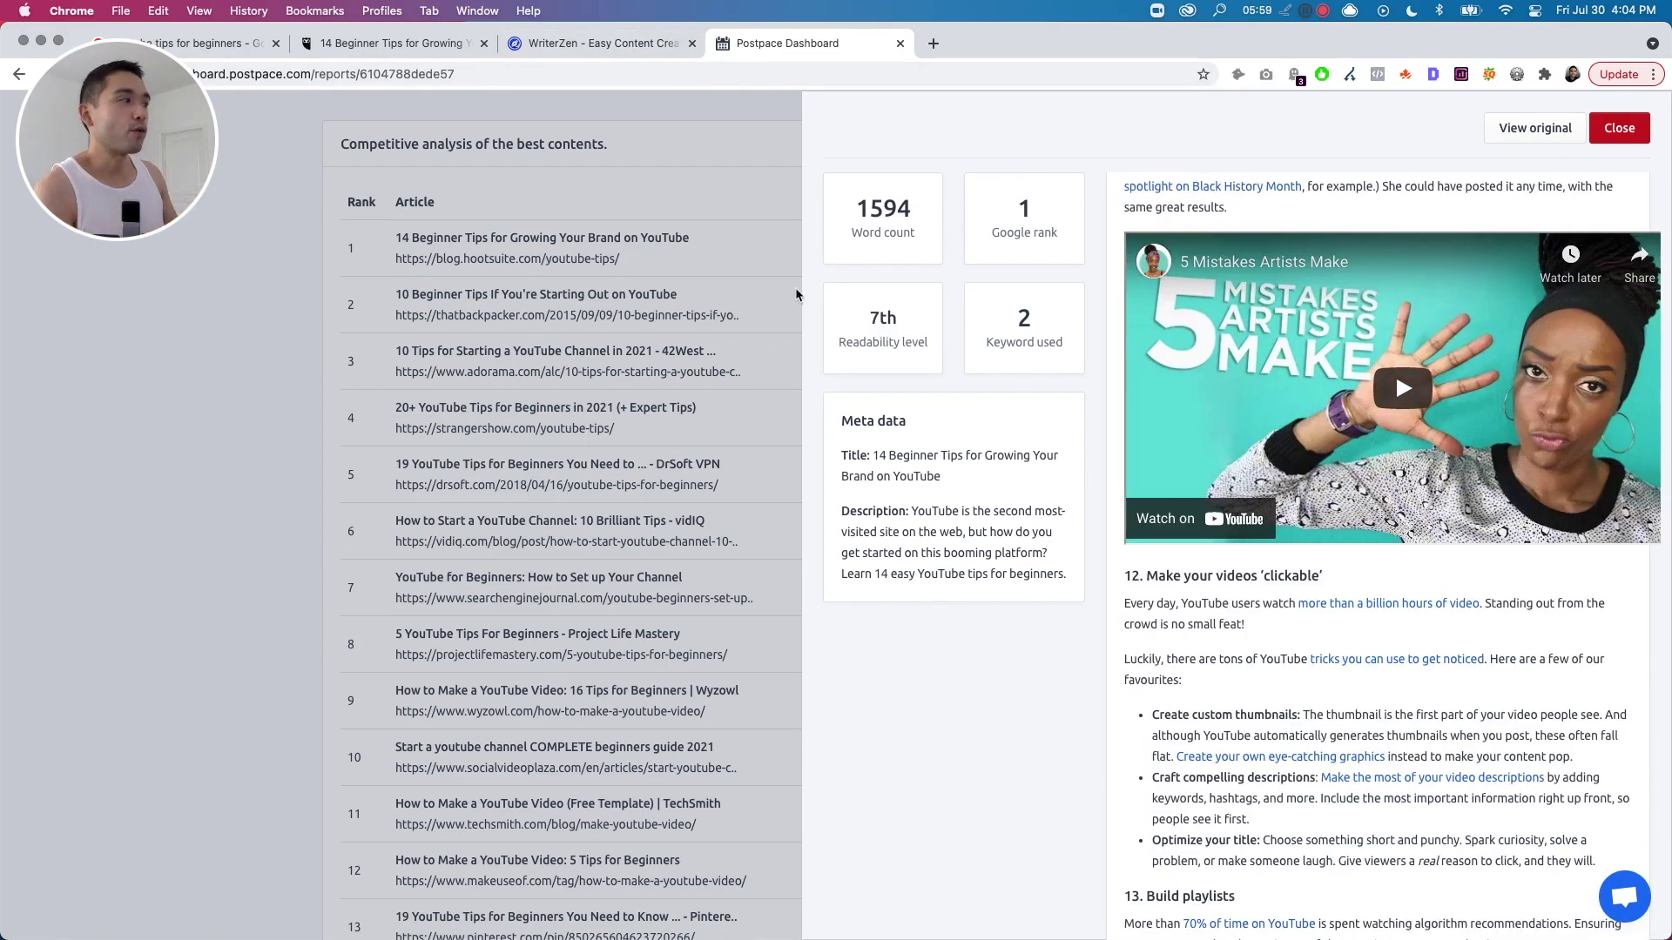
pyautogui.click(1619, 127)
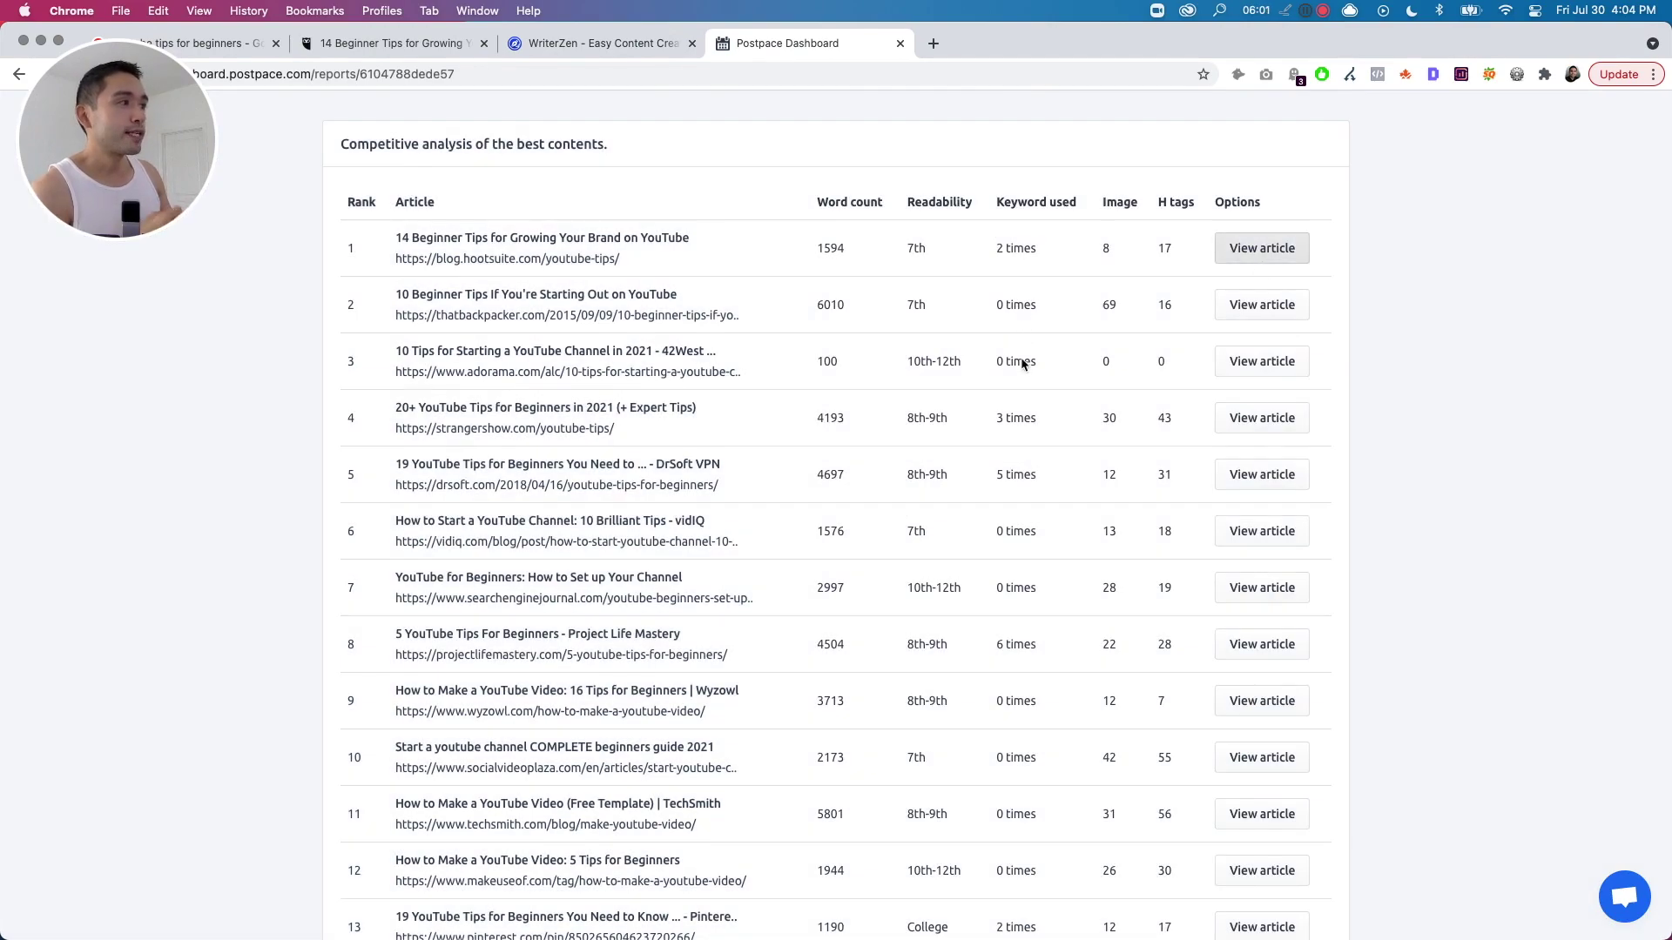
# Inspect the third-ranked article's details, which hold only undefined placeholder text, then close them.
pyautogui.click(1258, 363)
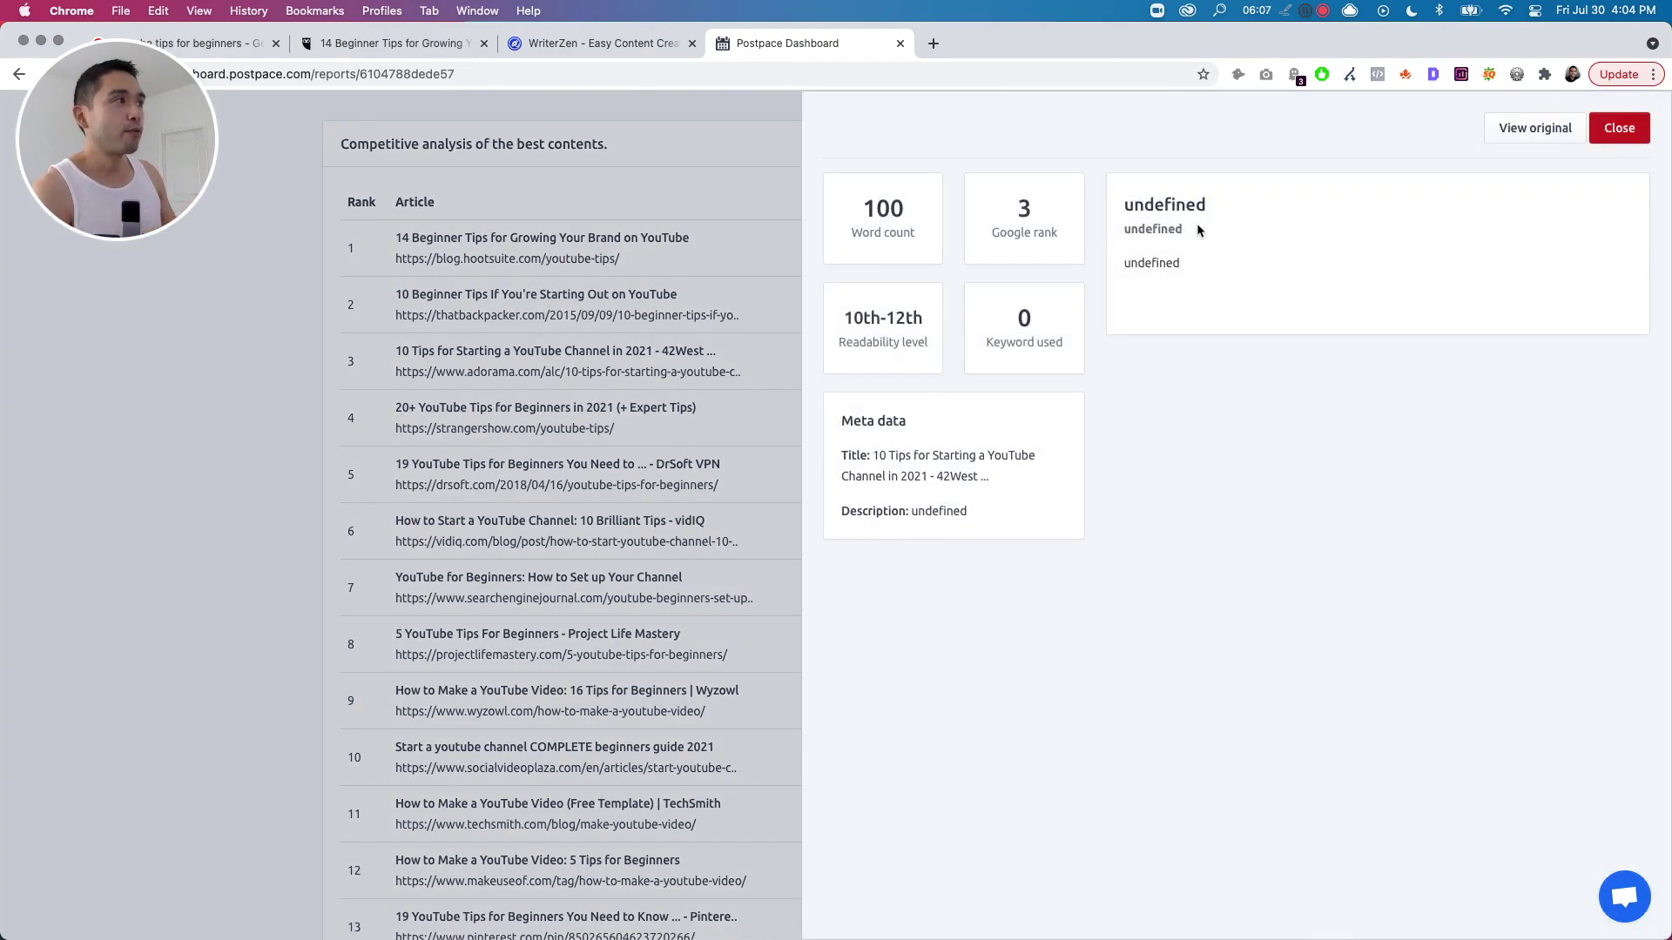
pyautogui.moveTo(1125, 204); pyautogui.dragTo(1214, 324)
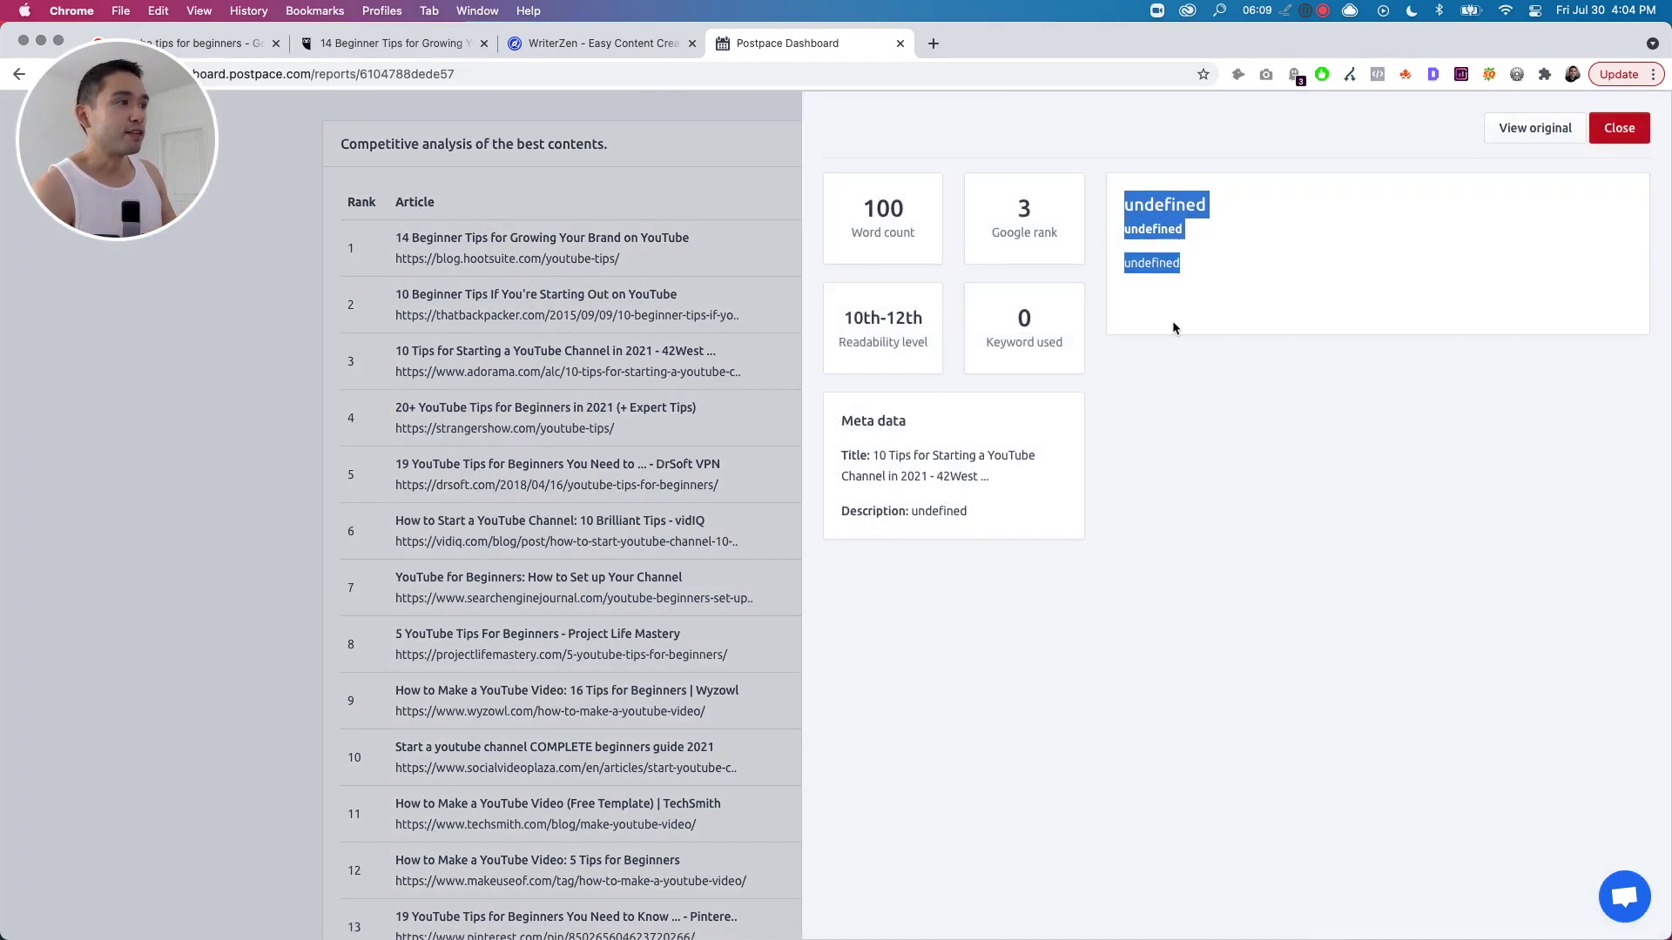
pyautogui.click(1620, 130)
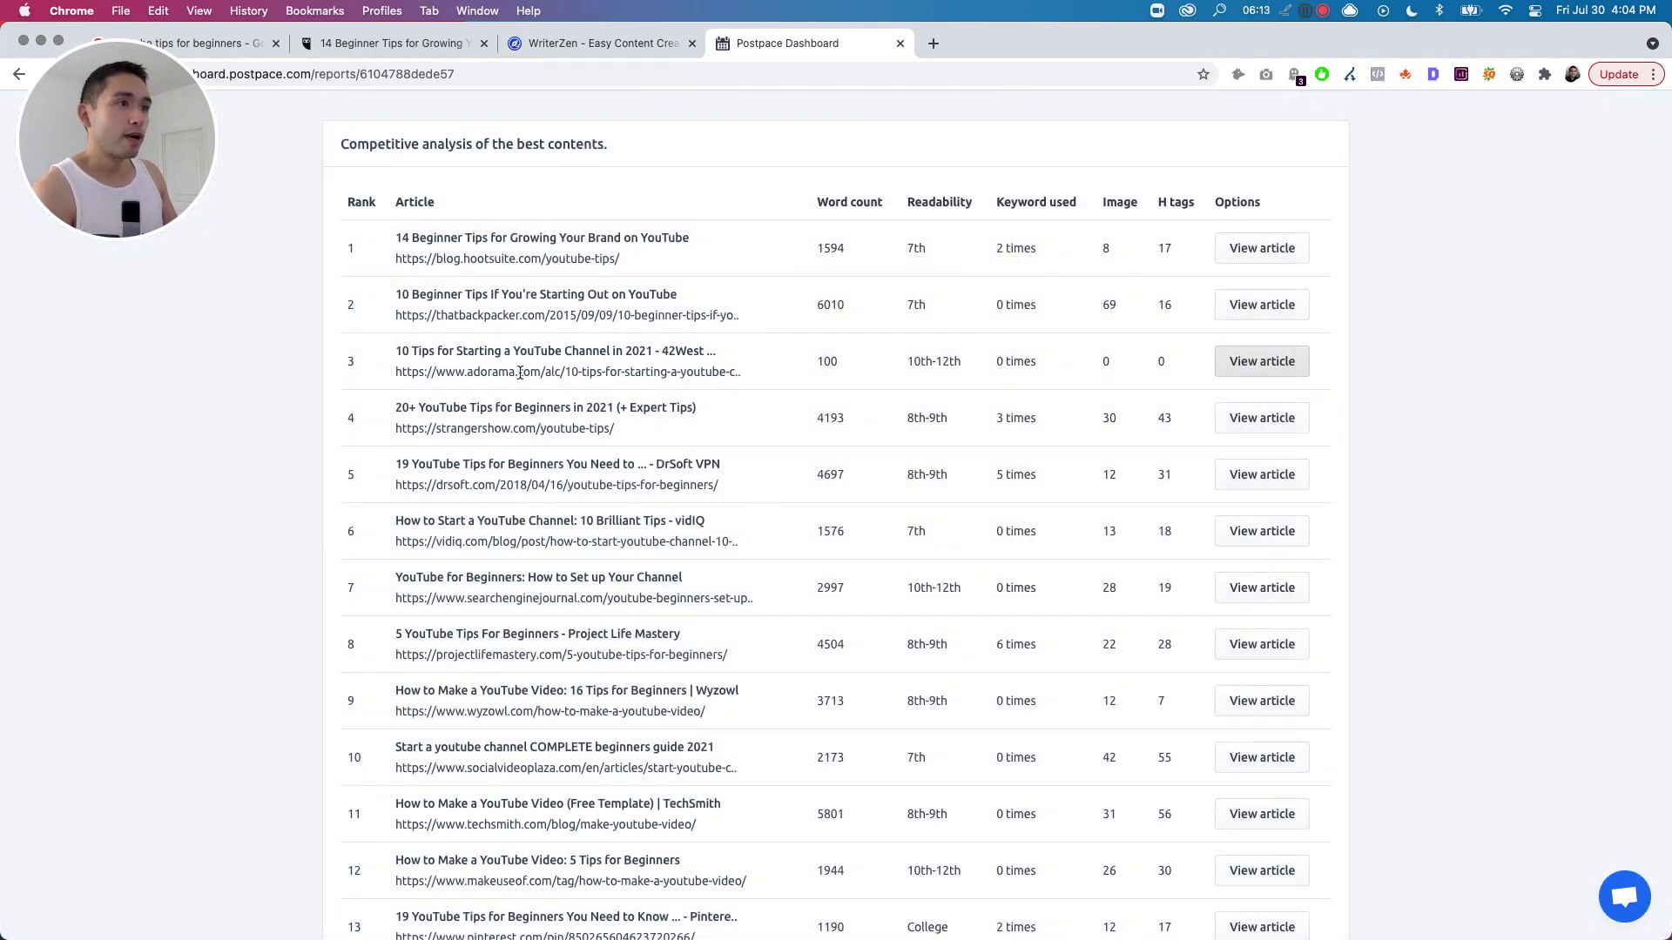
# In WriterZen, collapse the Hootsuite outline and expand the row-6 42West Adorama article's outline.
pyautogui.click(579, 47)
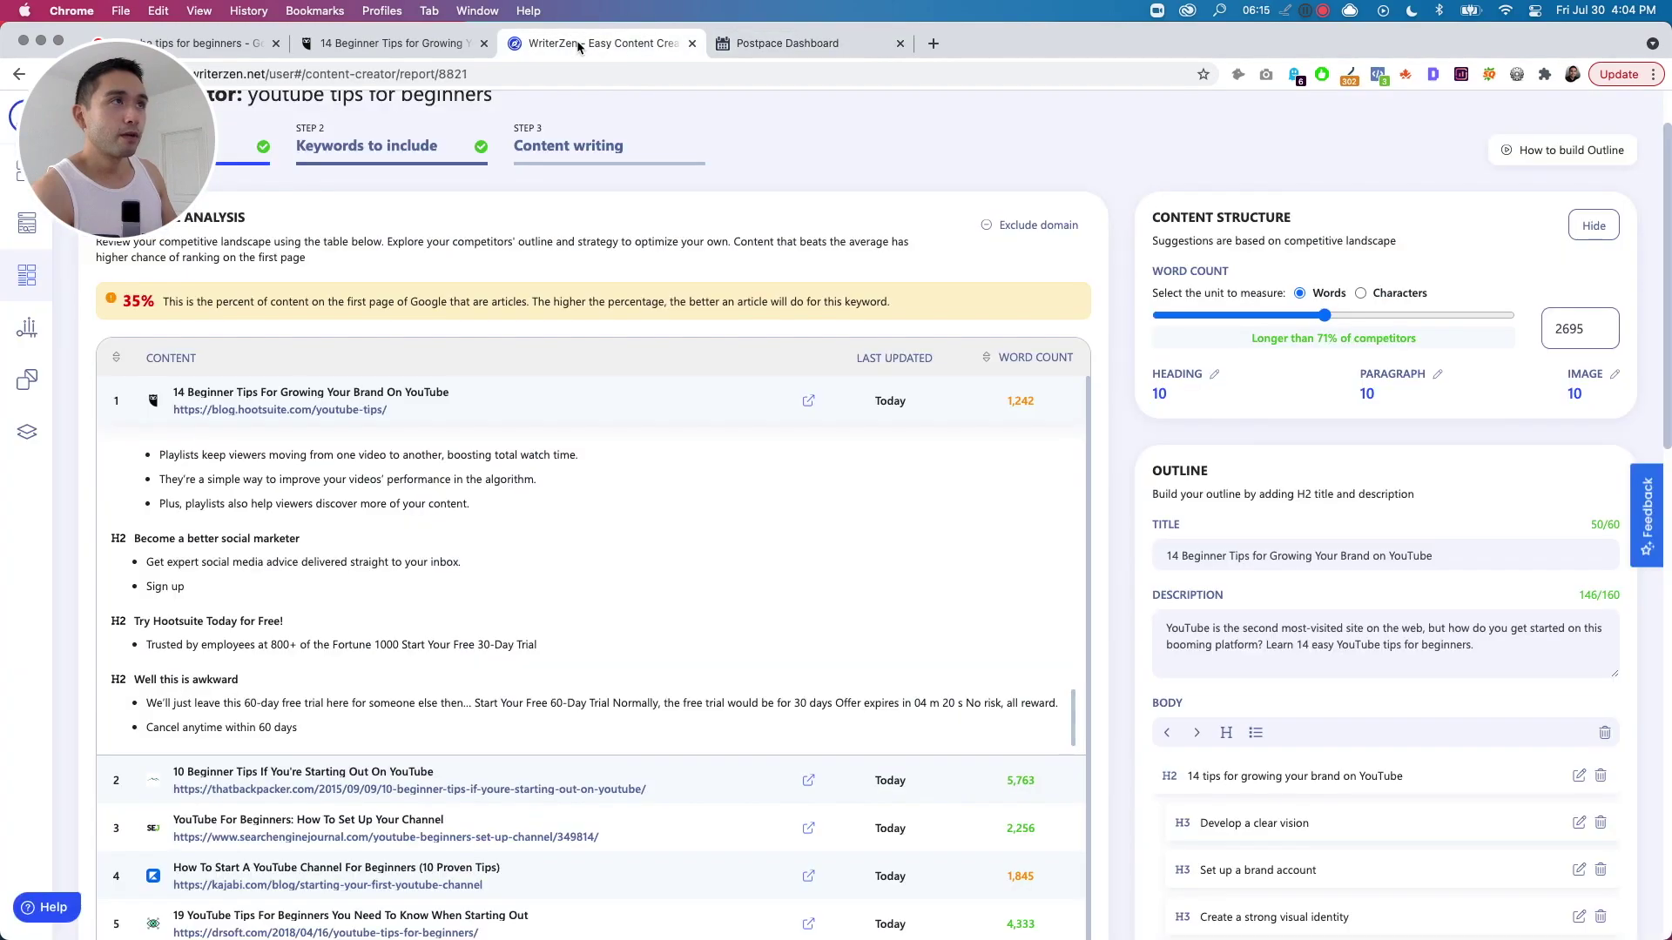
pyautogui.click(244, 397)
pyautogui.scroll(-1, 262, 507)
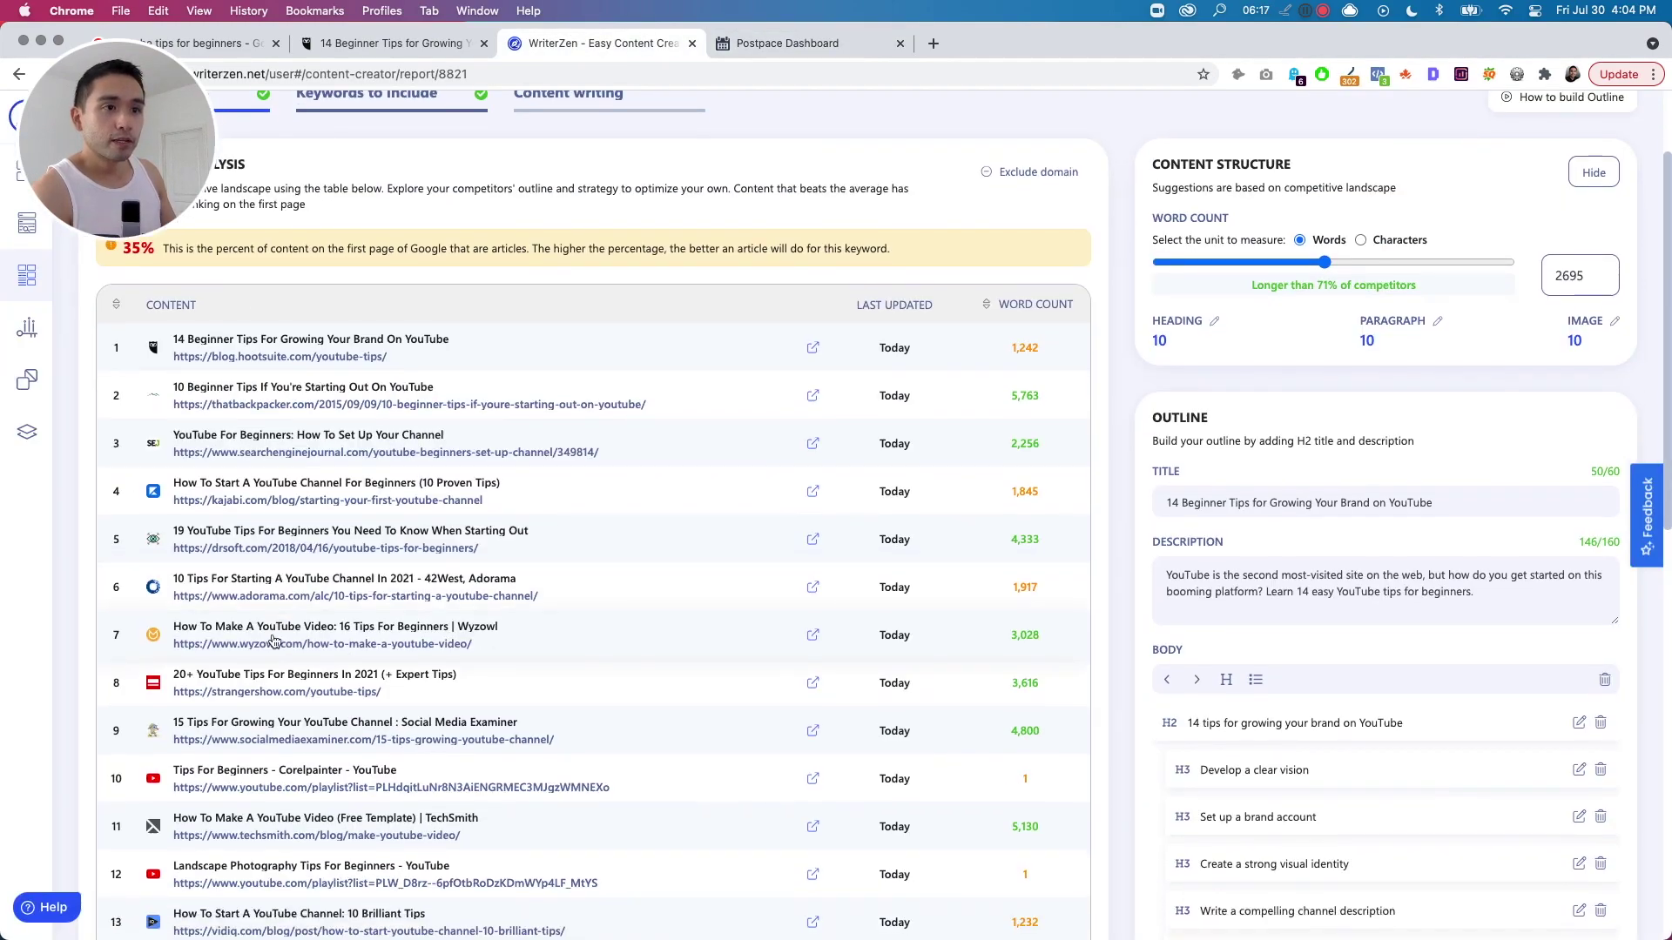
pyautogui.scroll(-1, 290, 790)
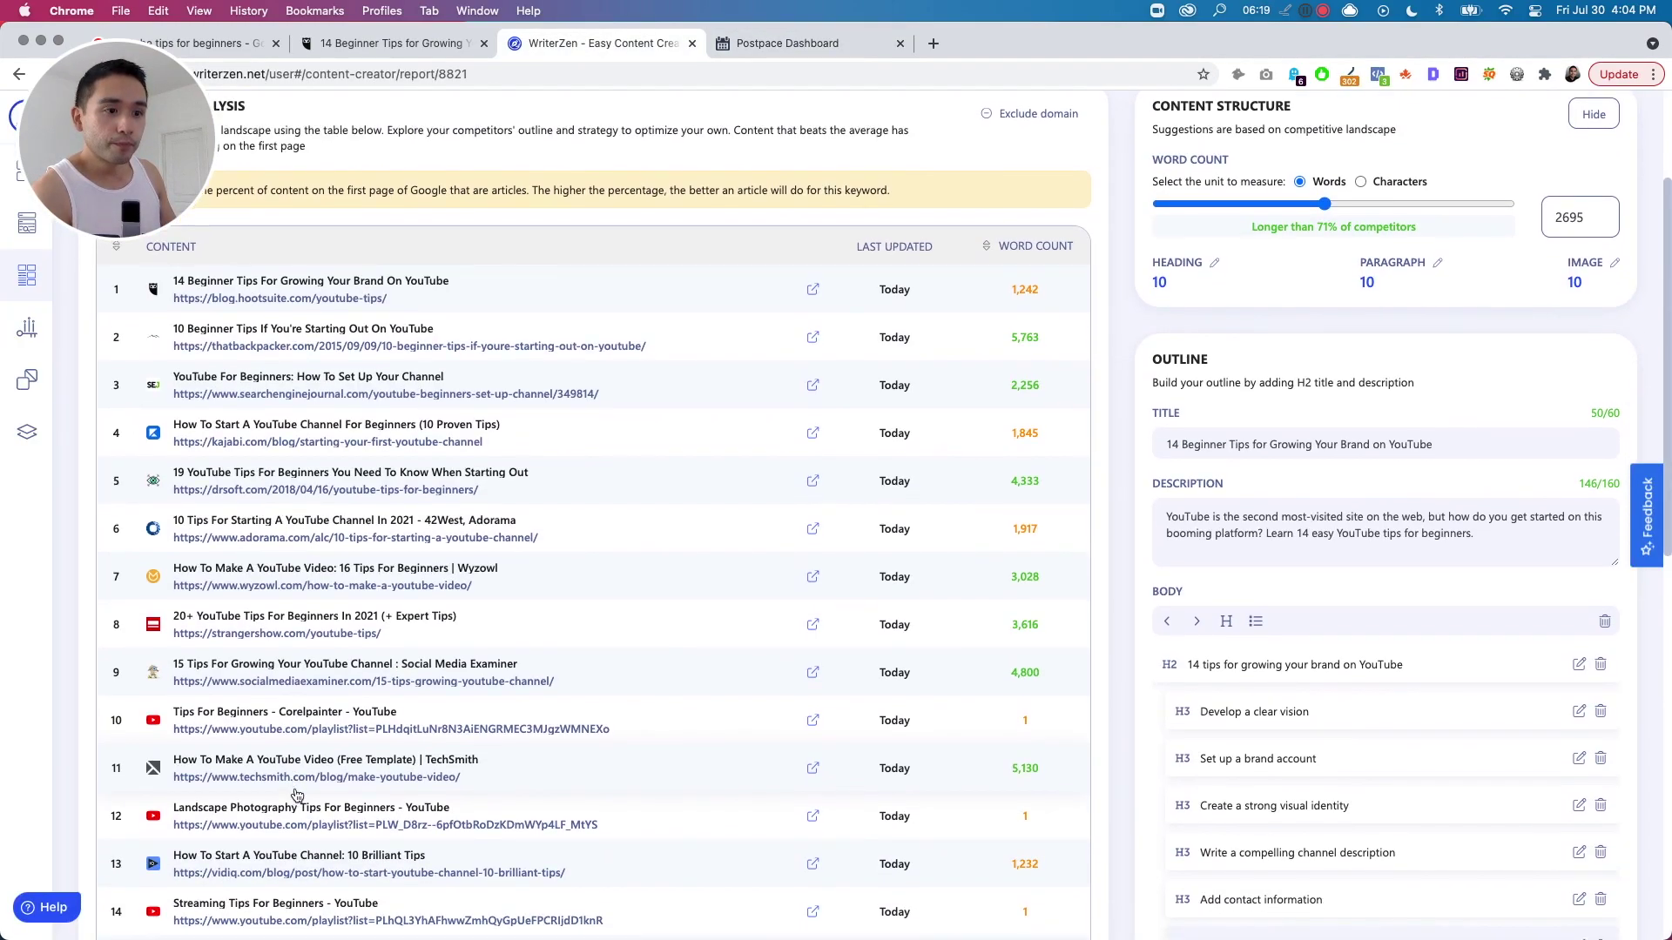
pyautogui.click(269, 525)
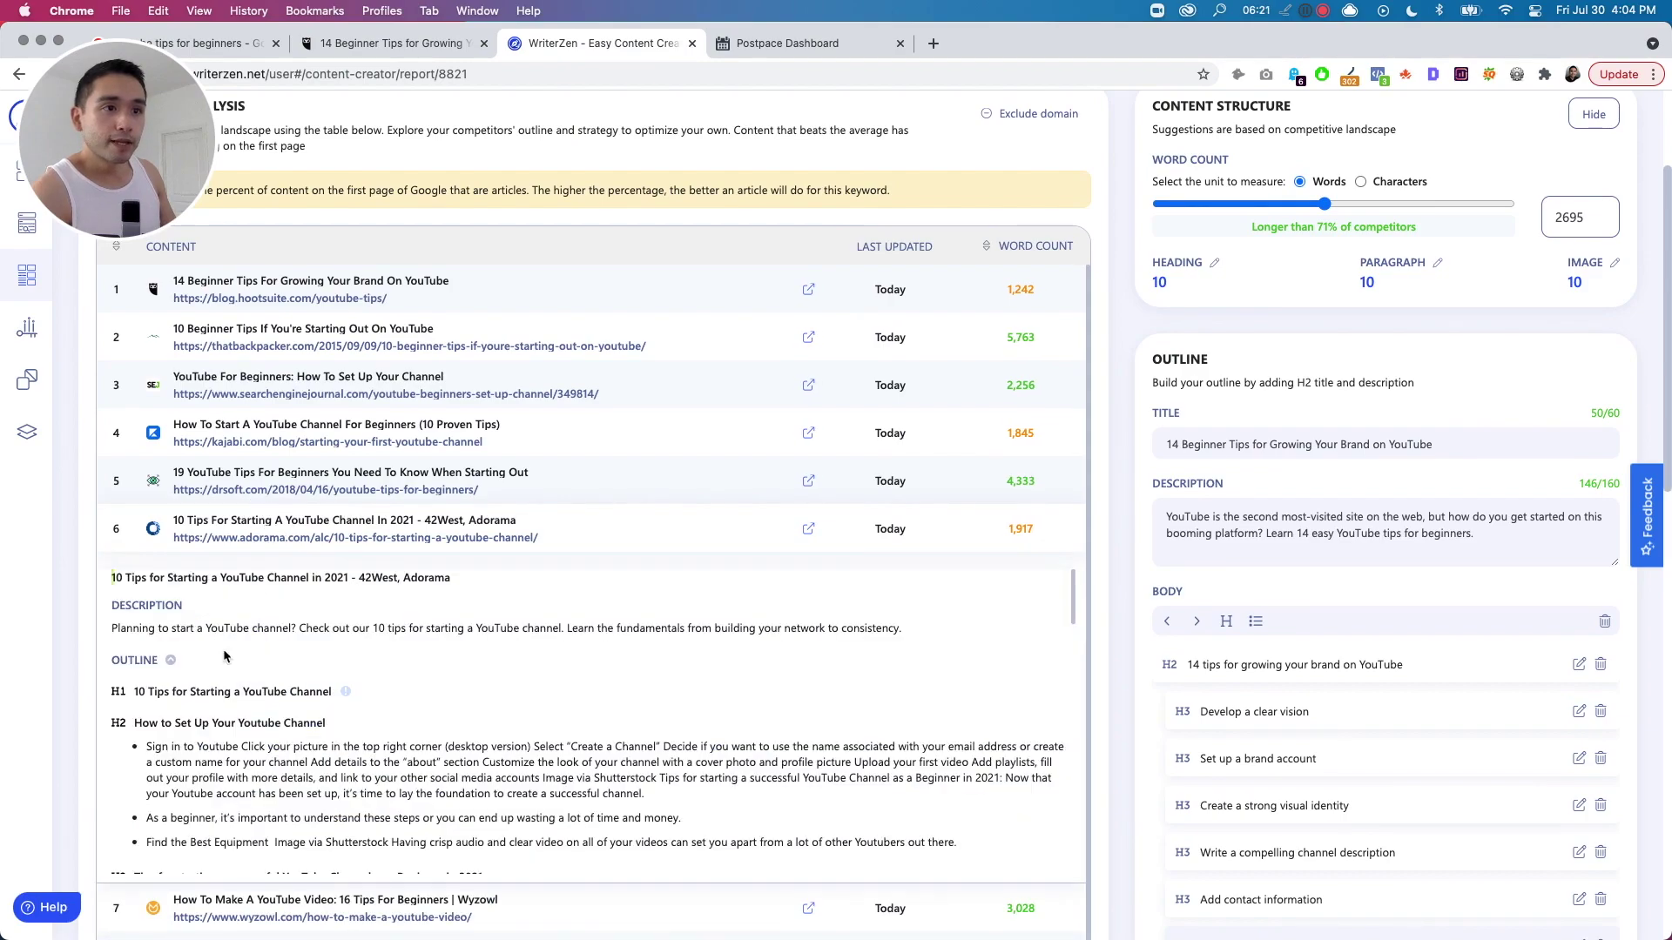
pyautogui.scroll(-2, 210, 732)
pyautogui.scroll(-2, 203, 758)
pyautogui.scroll(-2, 192, 788)
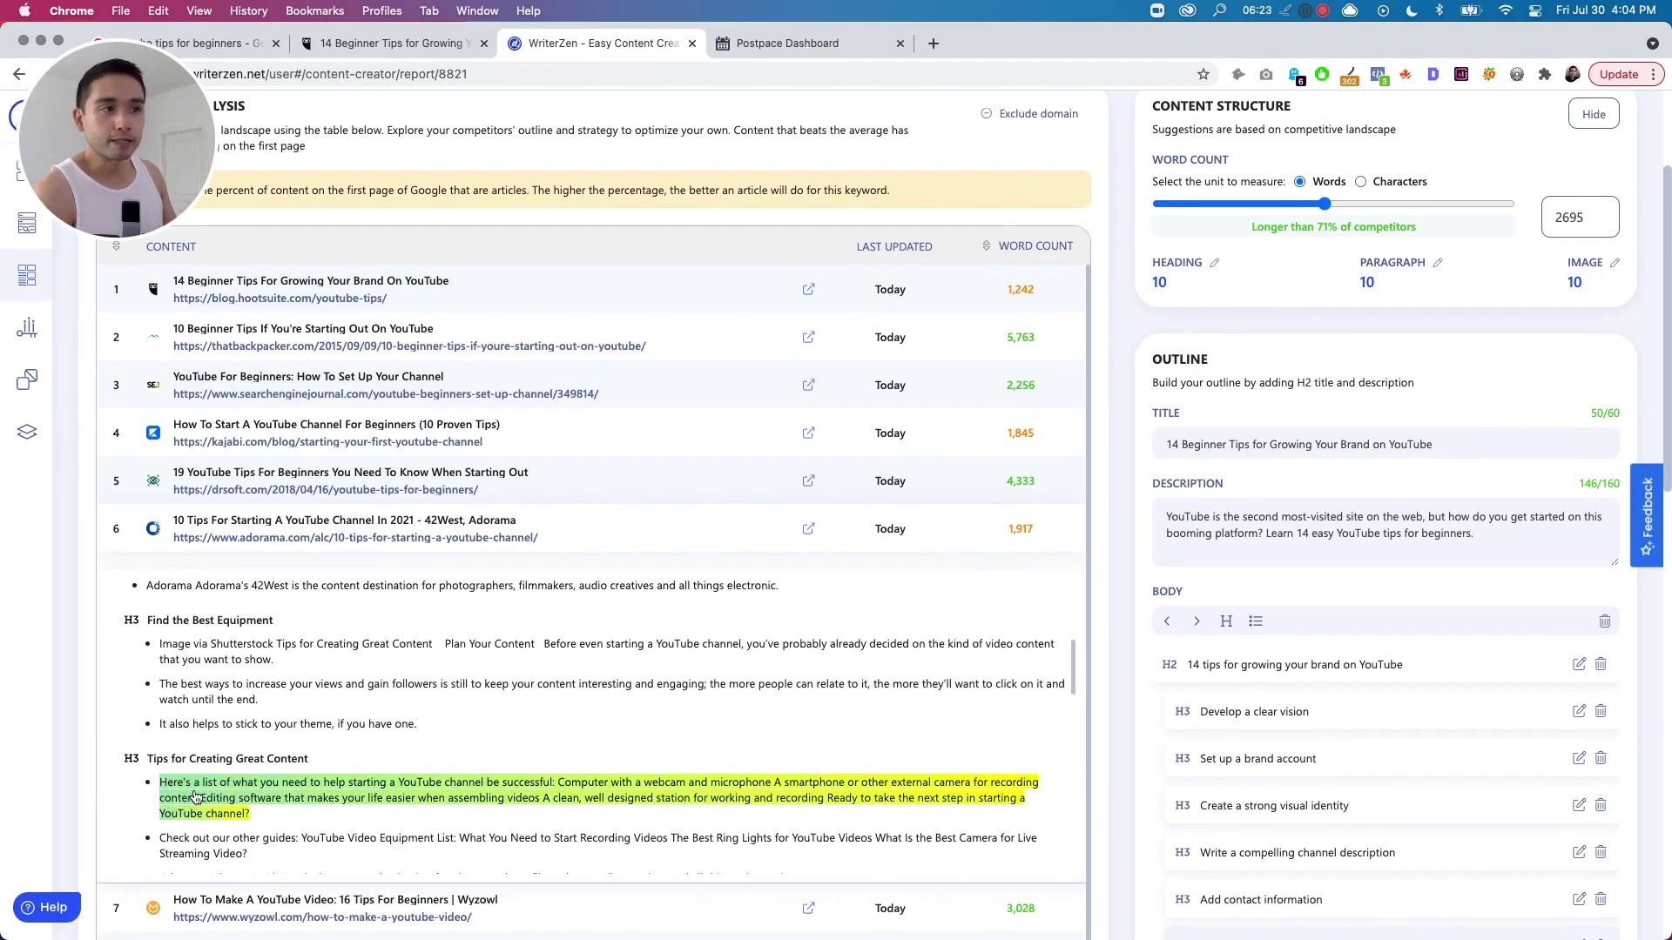
pyautogui.click(726, 49)
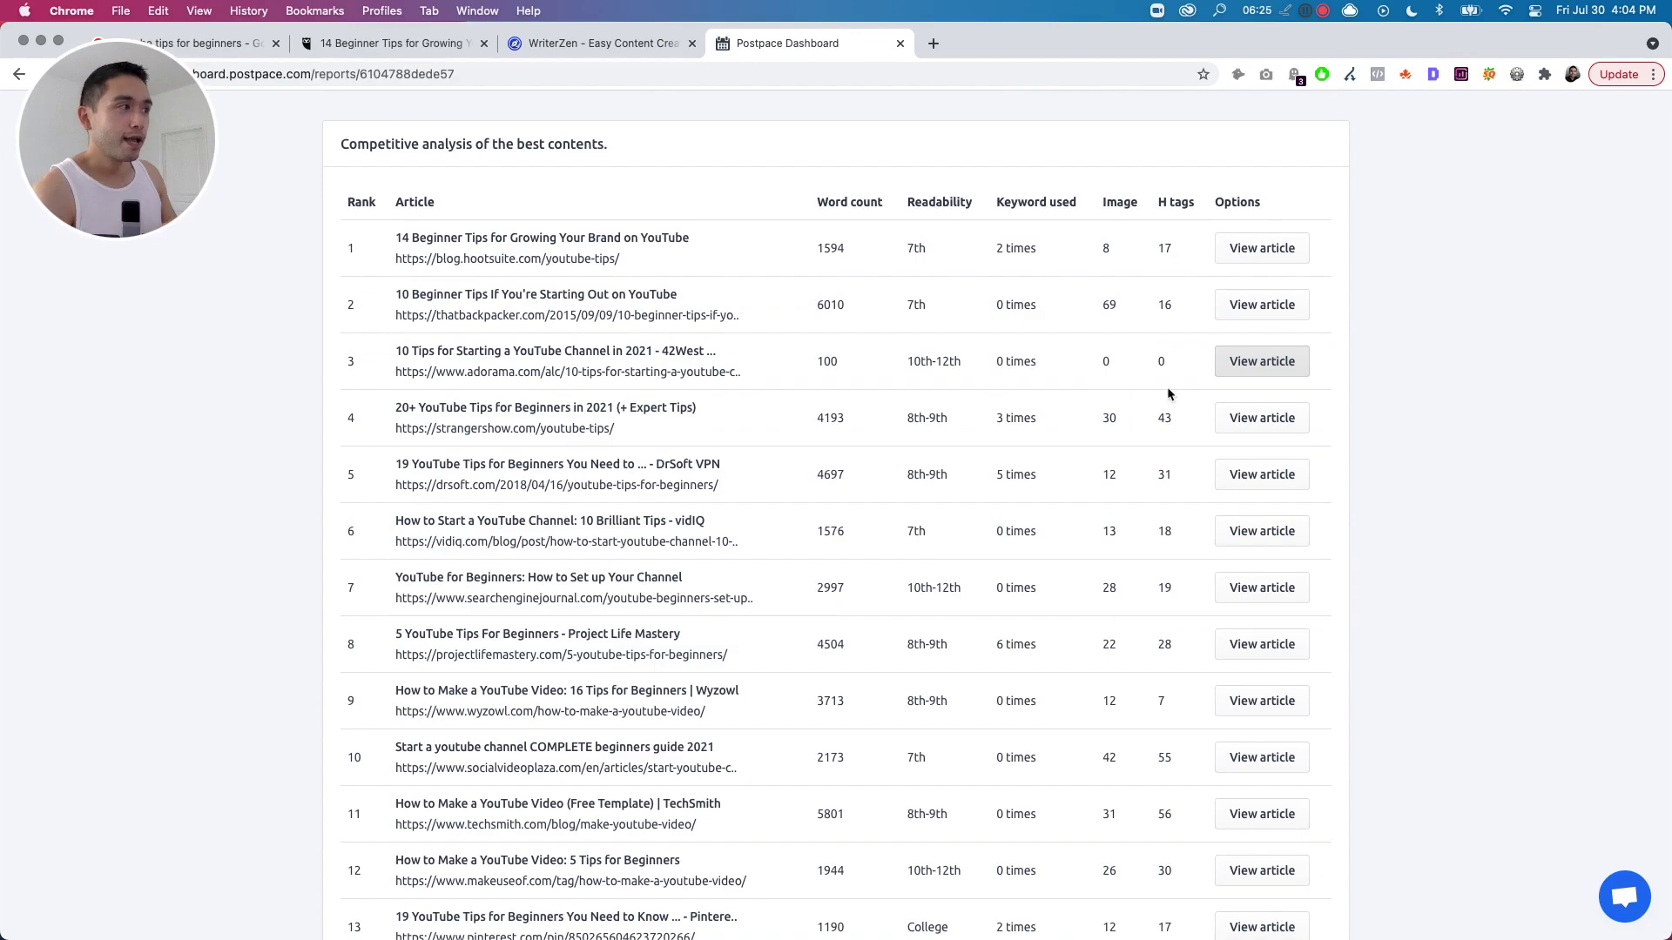
pyautogui.scroll(-5, 594, 398)
pyautogui.scroll(-5, 593, 399)
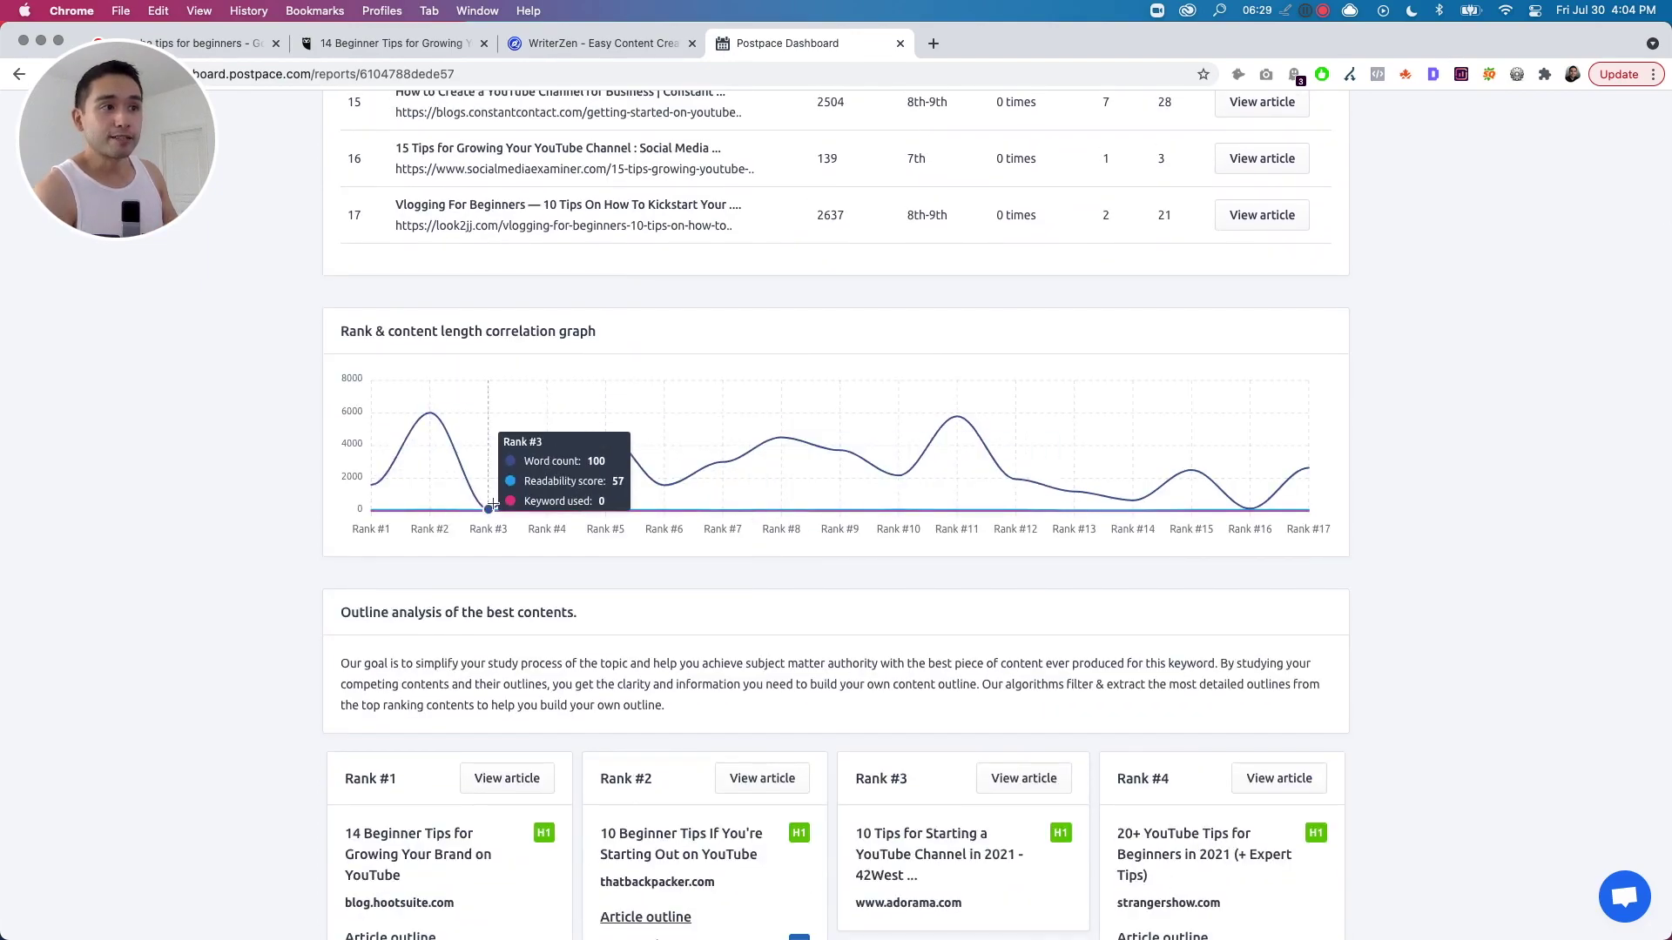
pyautogui.moveTo(488, 508)
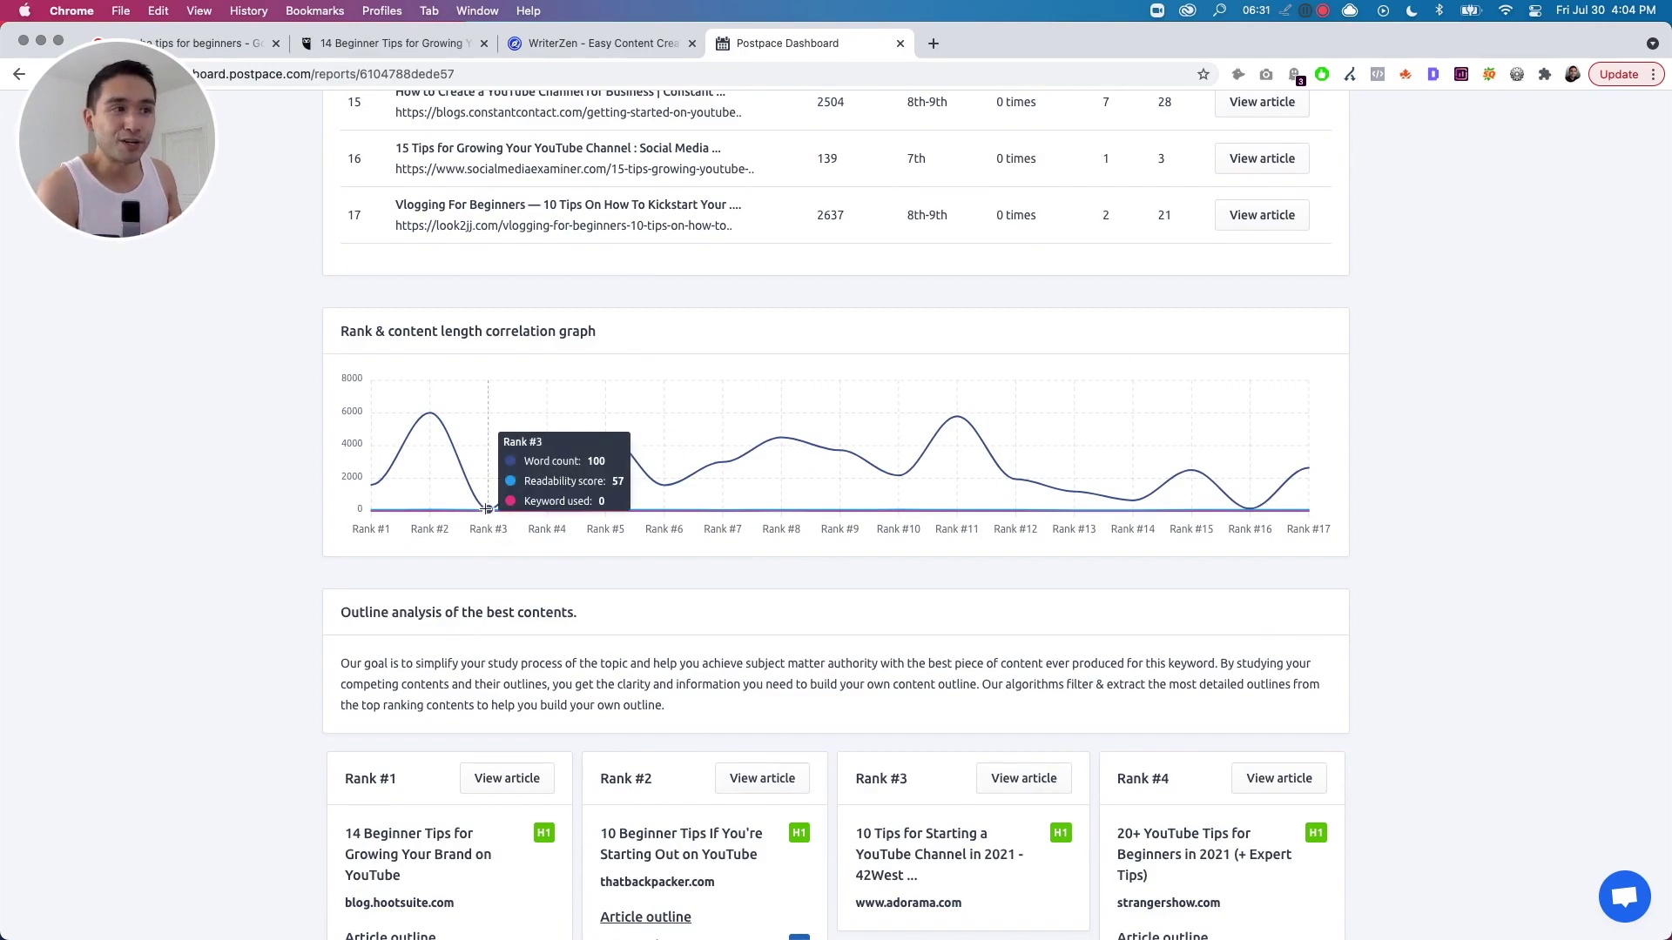
pyautogui.scroll(-2, 861, 421)
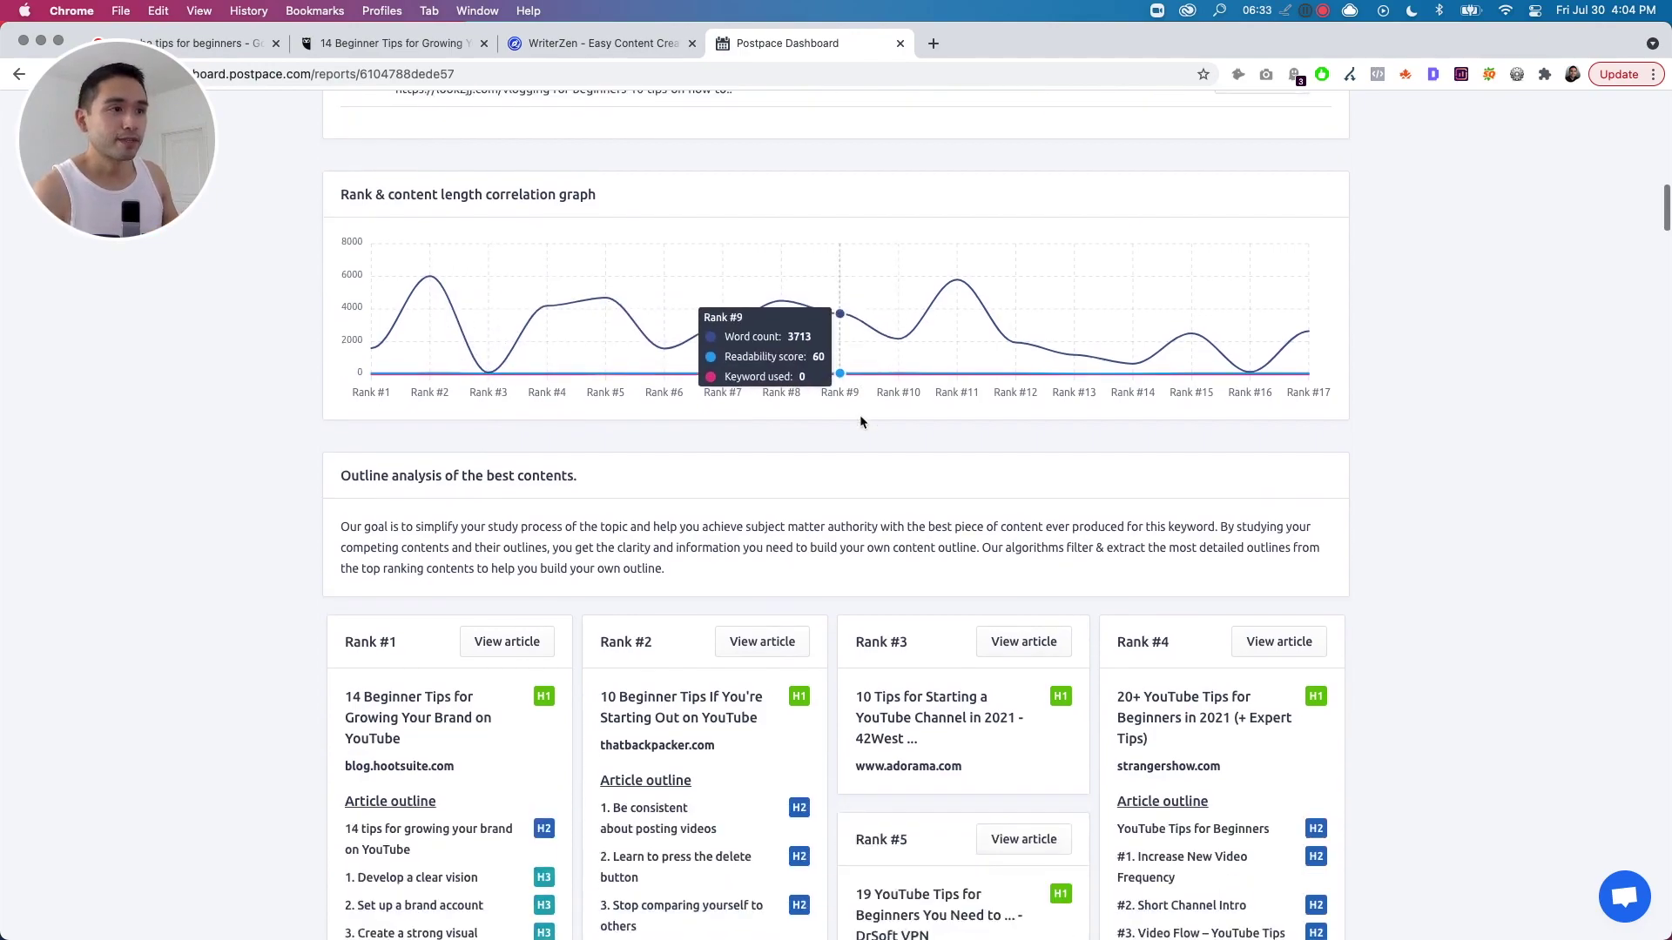
pyautogui.scroll(-3, 859, 415)
pyautogui.scroll(-2, 859, 413)
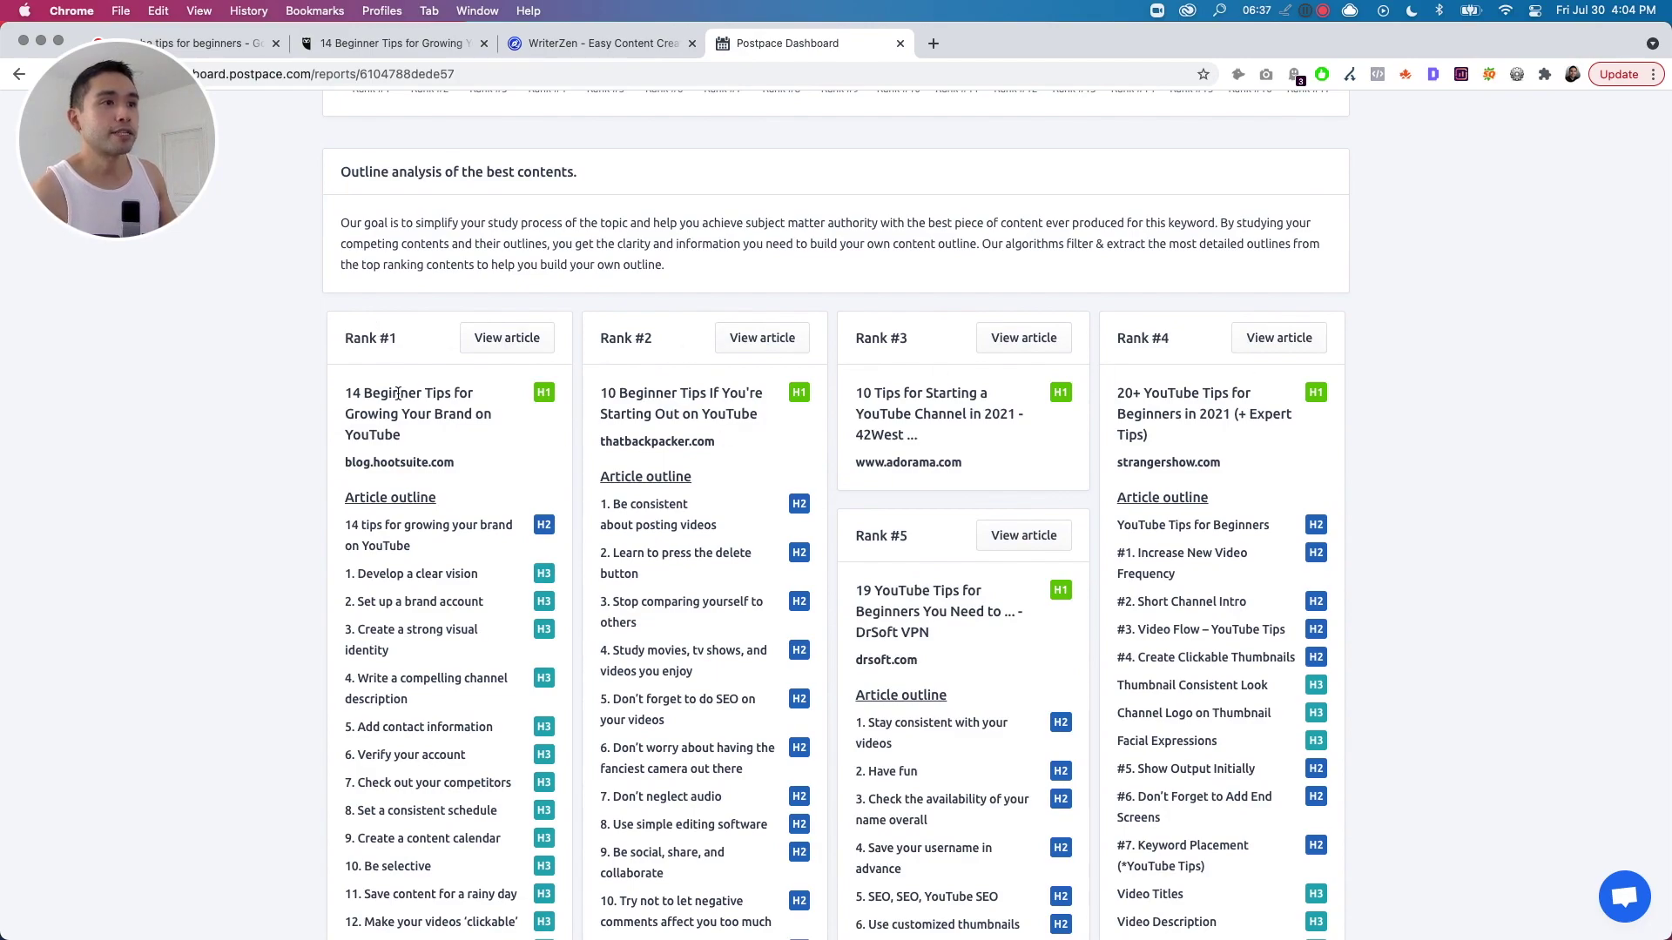
pyautogui.scroll(-2, 410, 546)
pyautogui.scroll(-3, 415, 431)
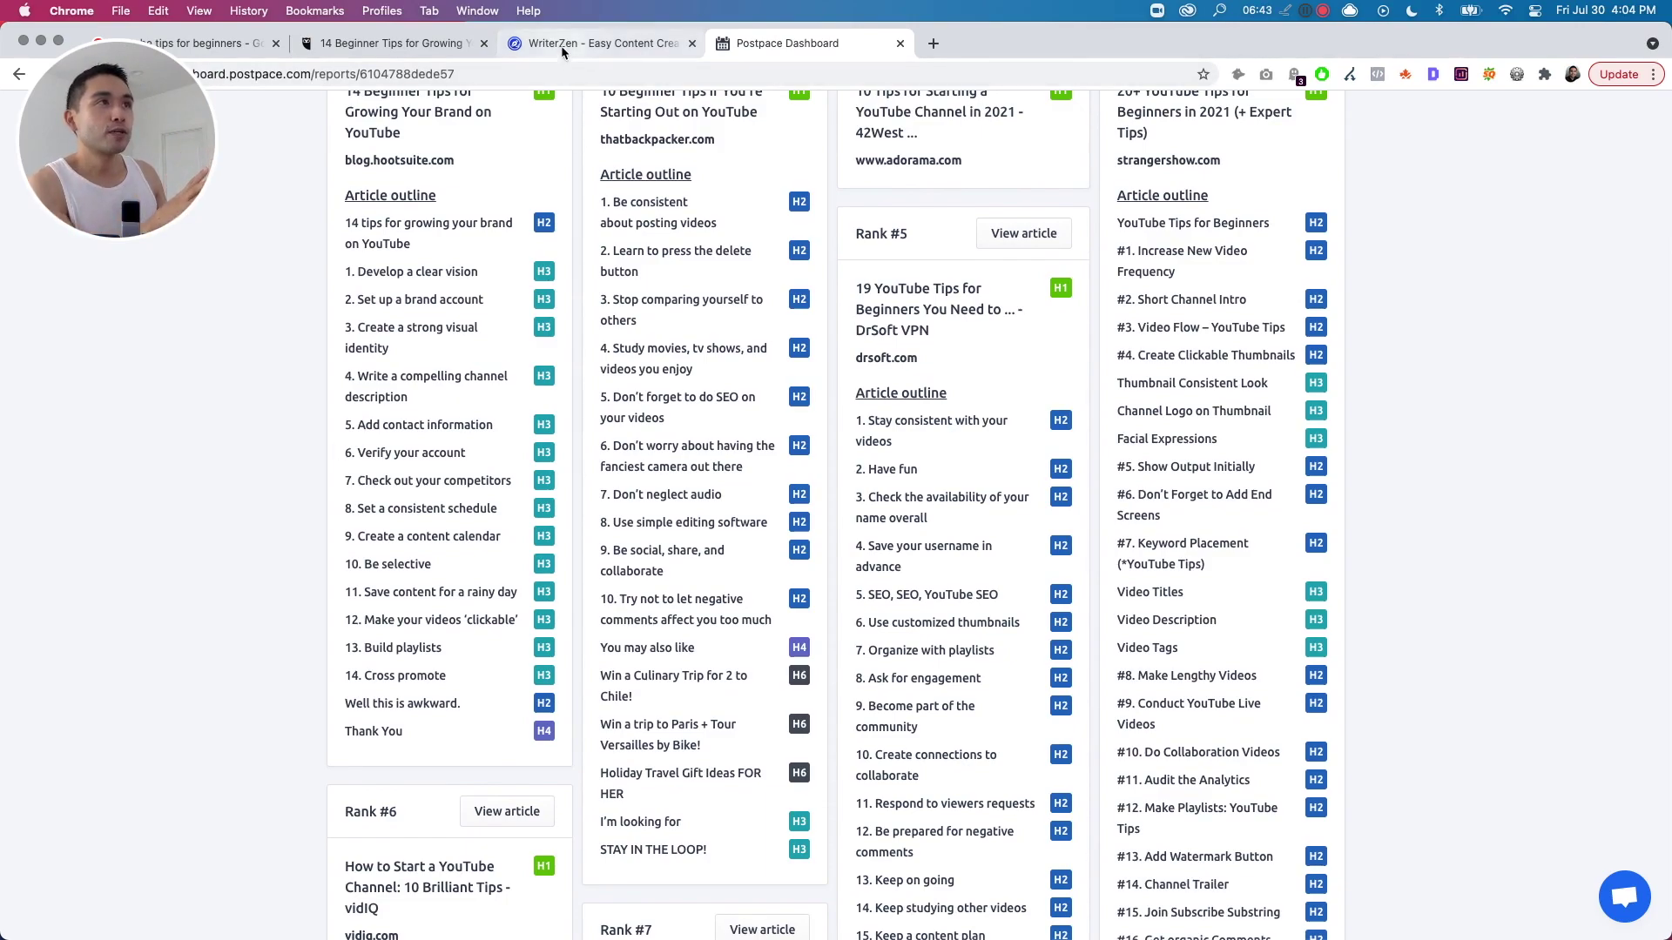
pyautogui.hotkey('ctrl', 'shift', 'Tab')
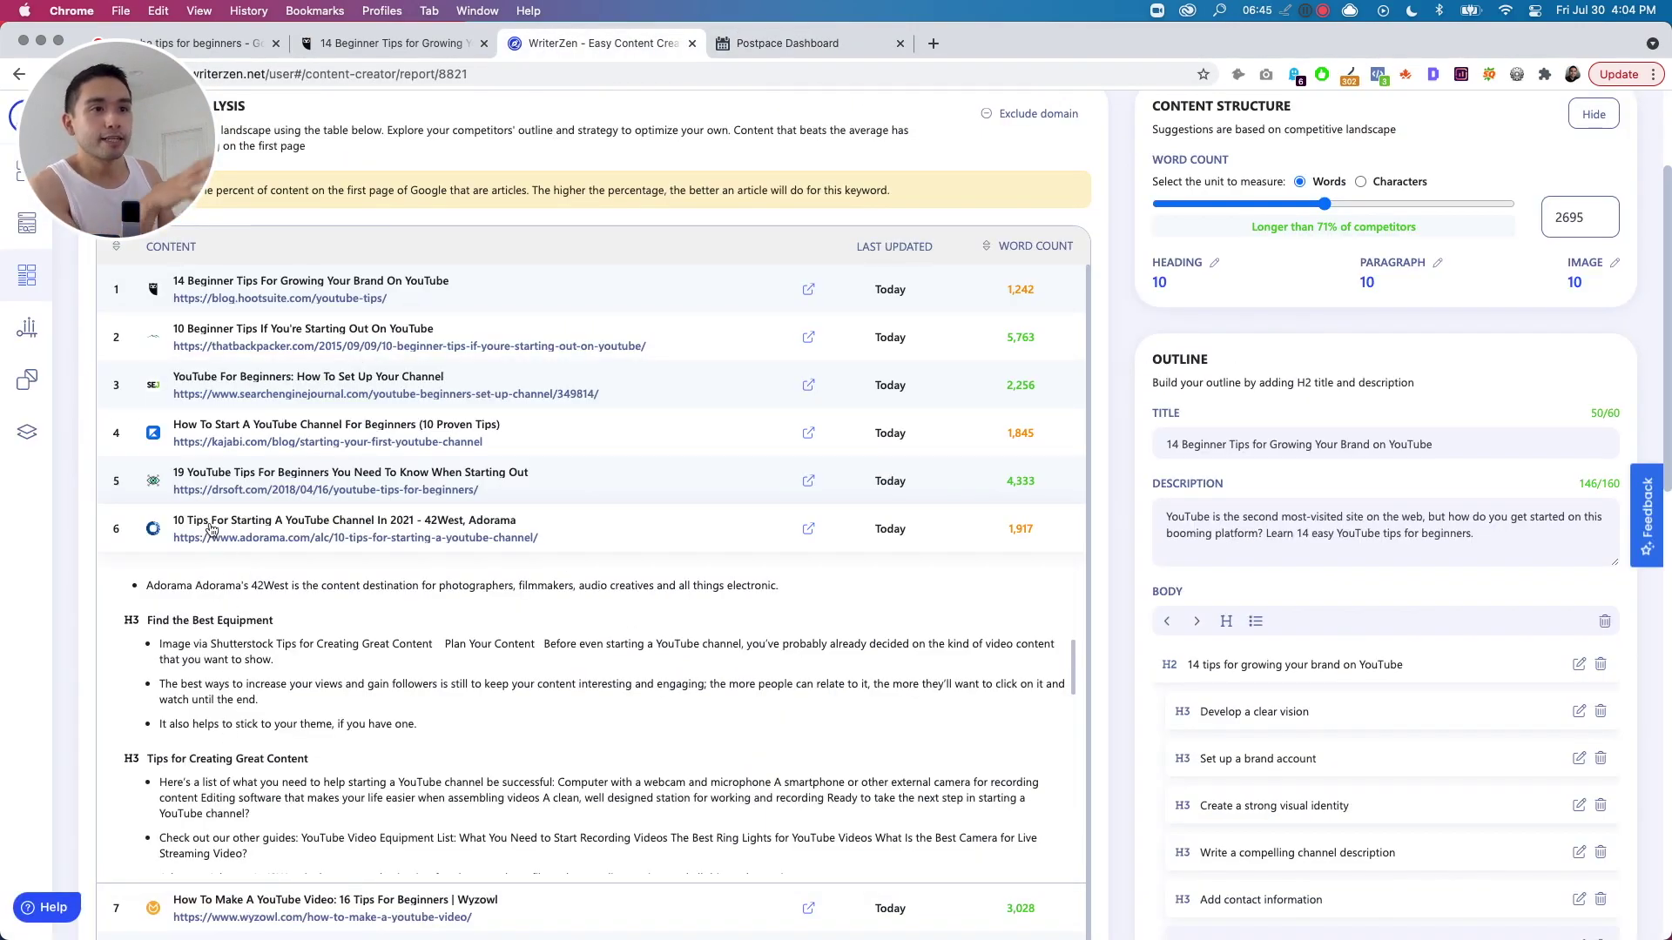
pyautogui.click(751, 43)
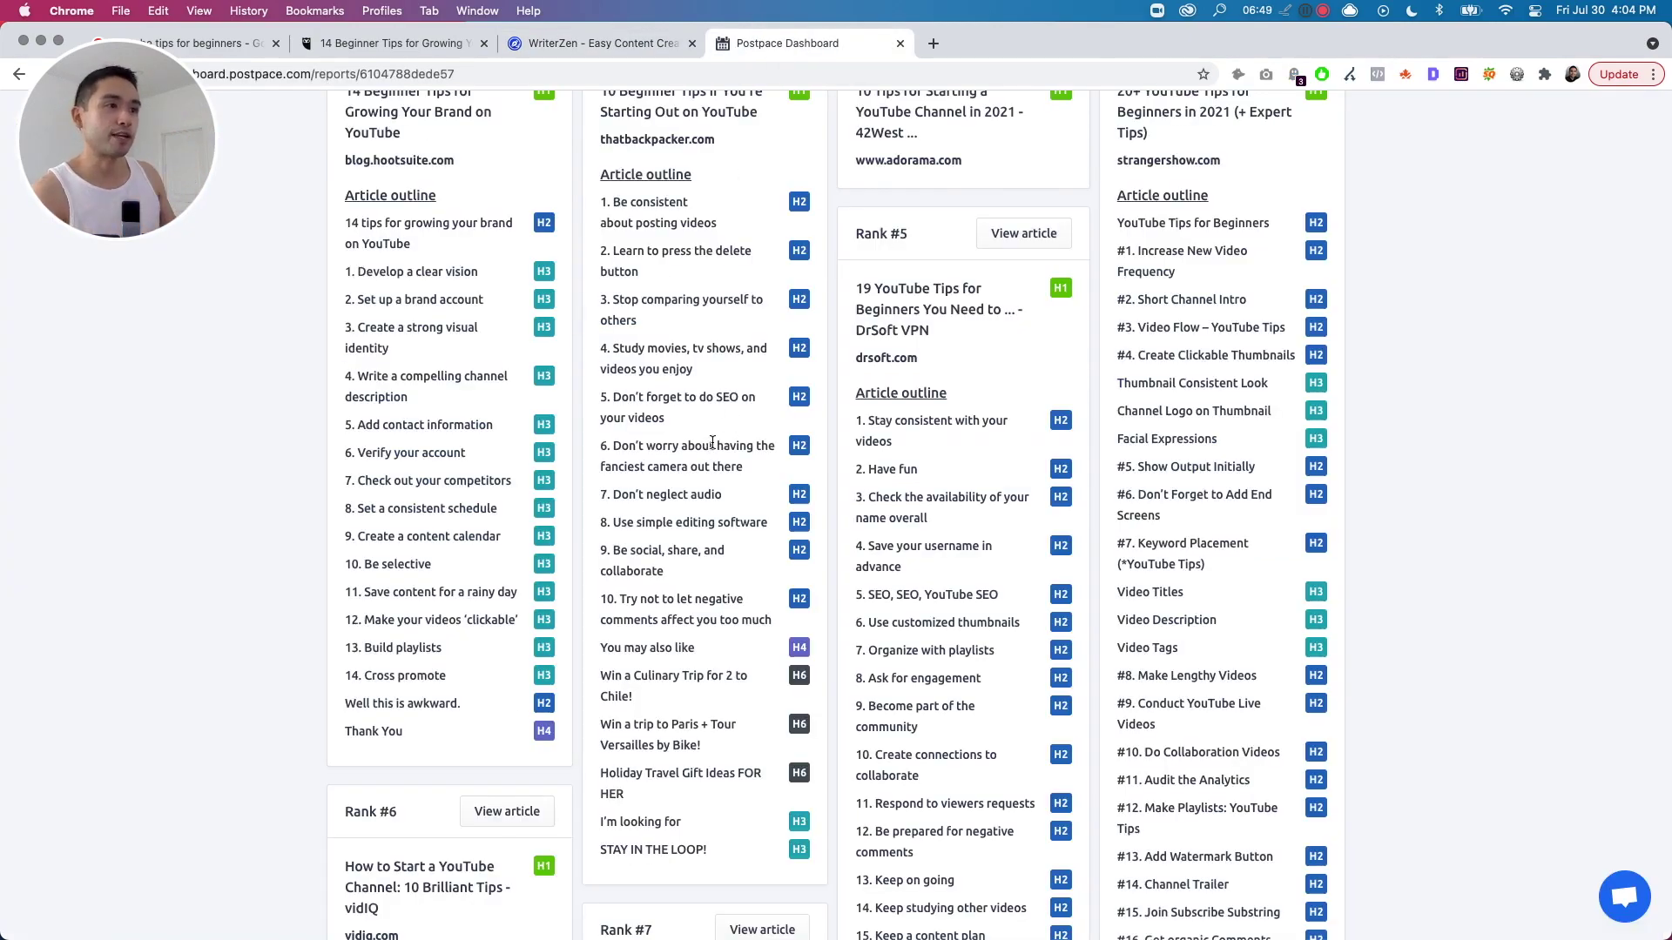
pyautogui.scroll(2, 705, 441)
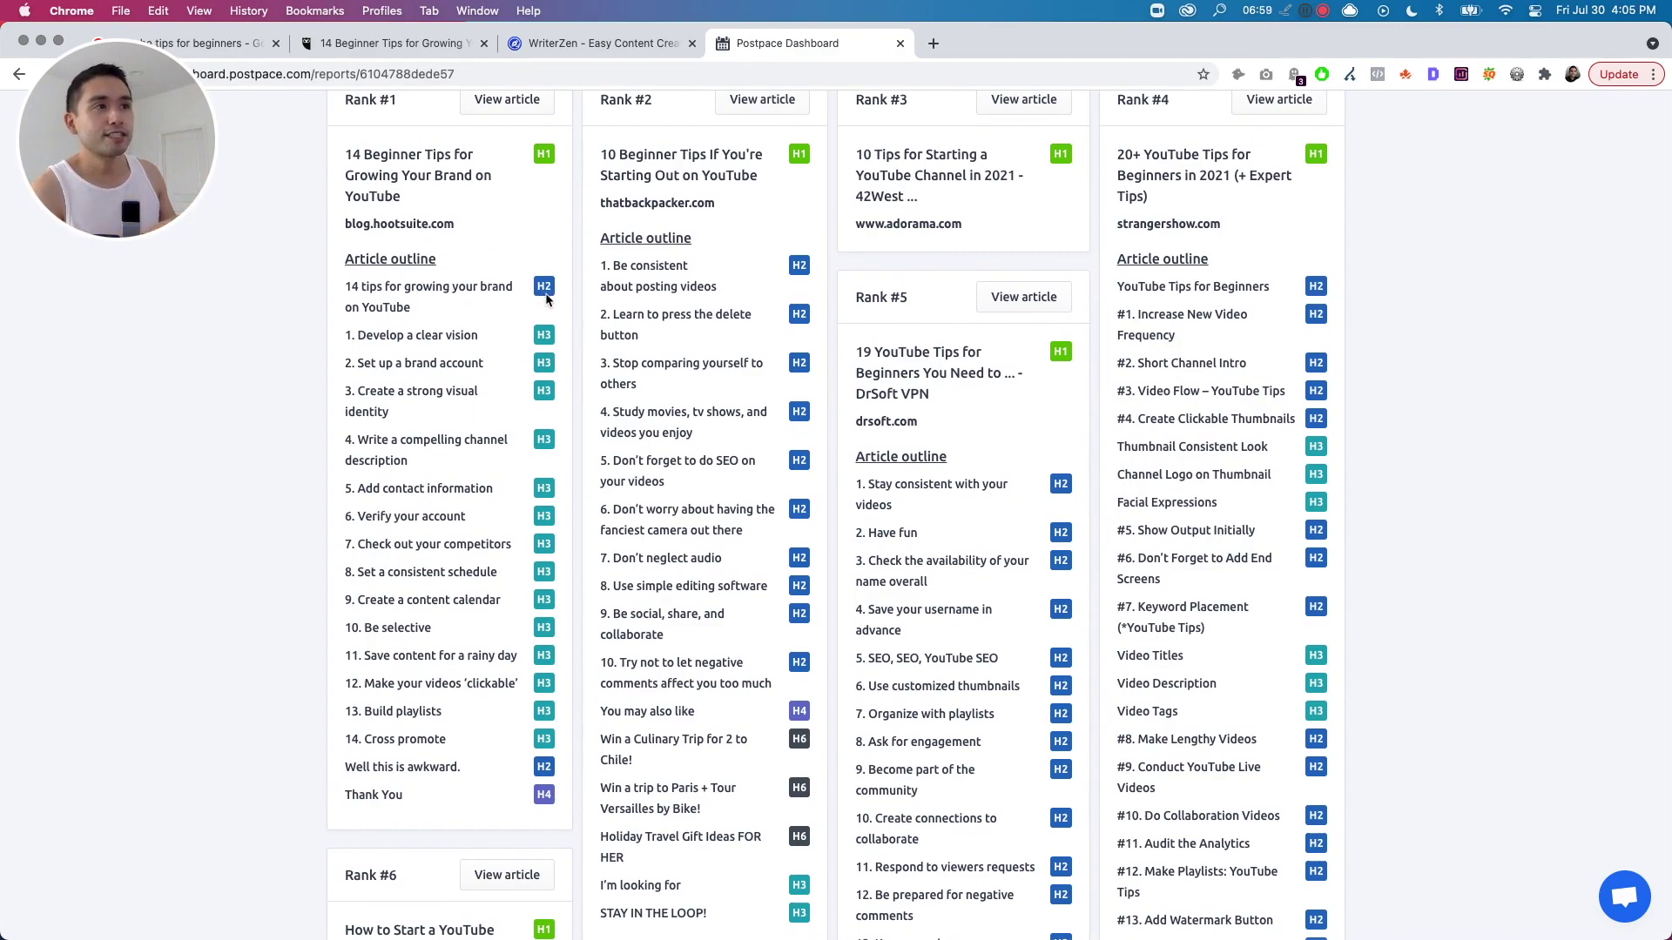
pyautogui.moveTo(352, 293); pyautogui.dragTo(317, 576)
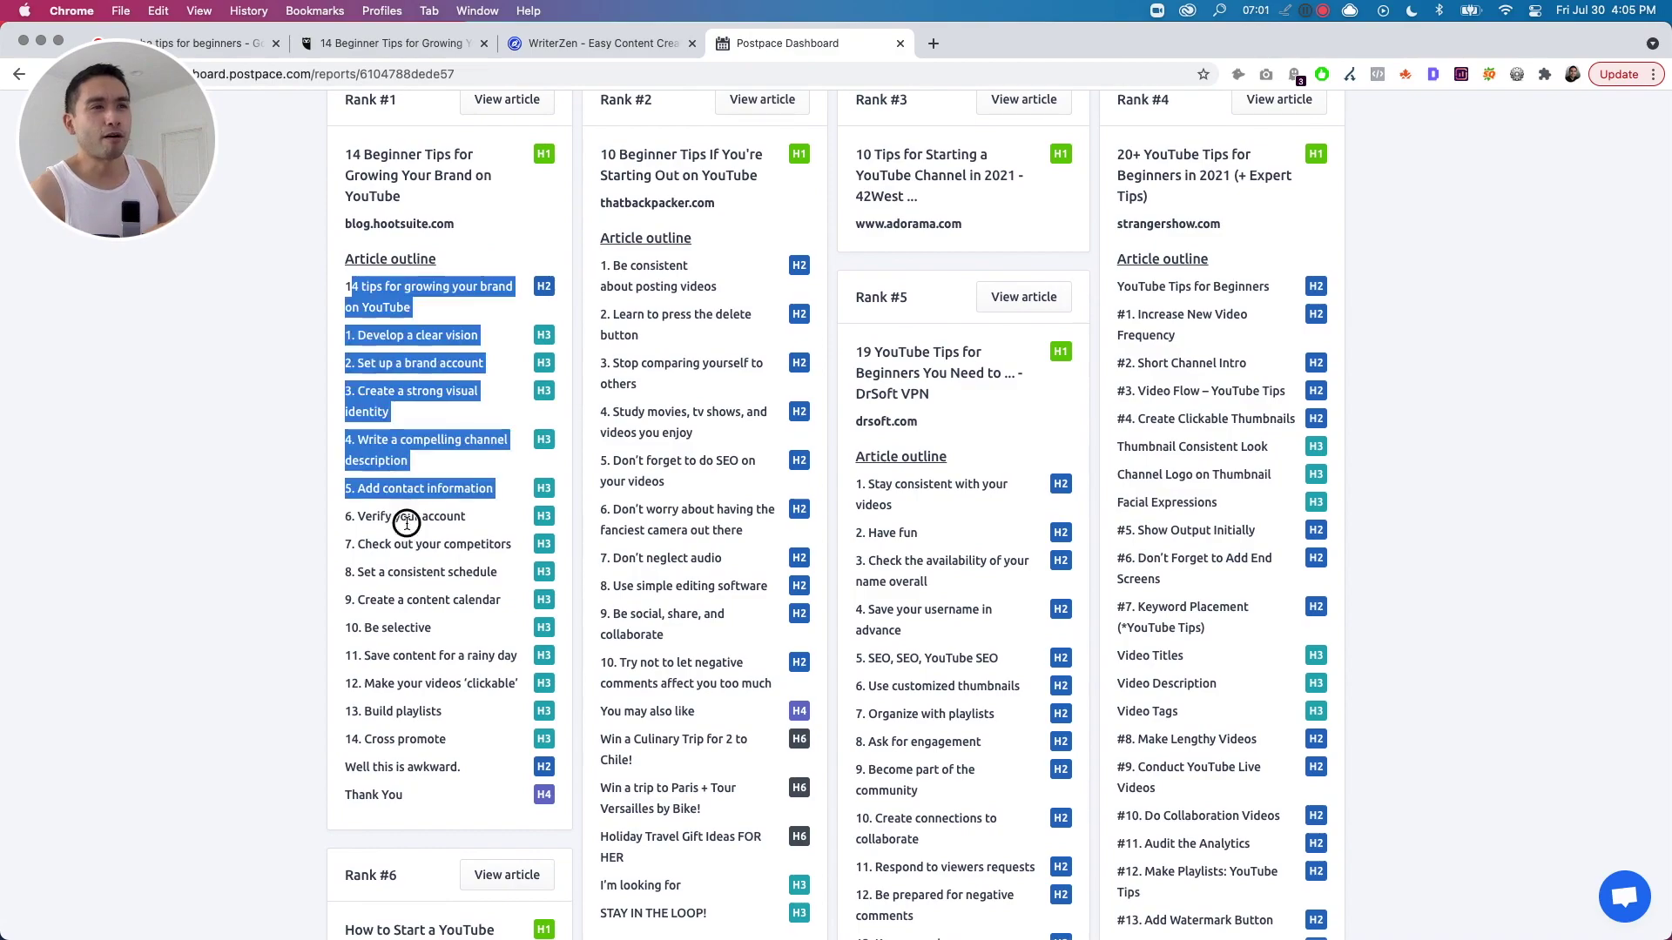
pyautogui.scroll(-2, 444, 532)
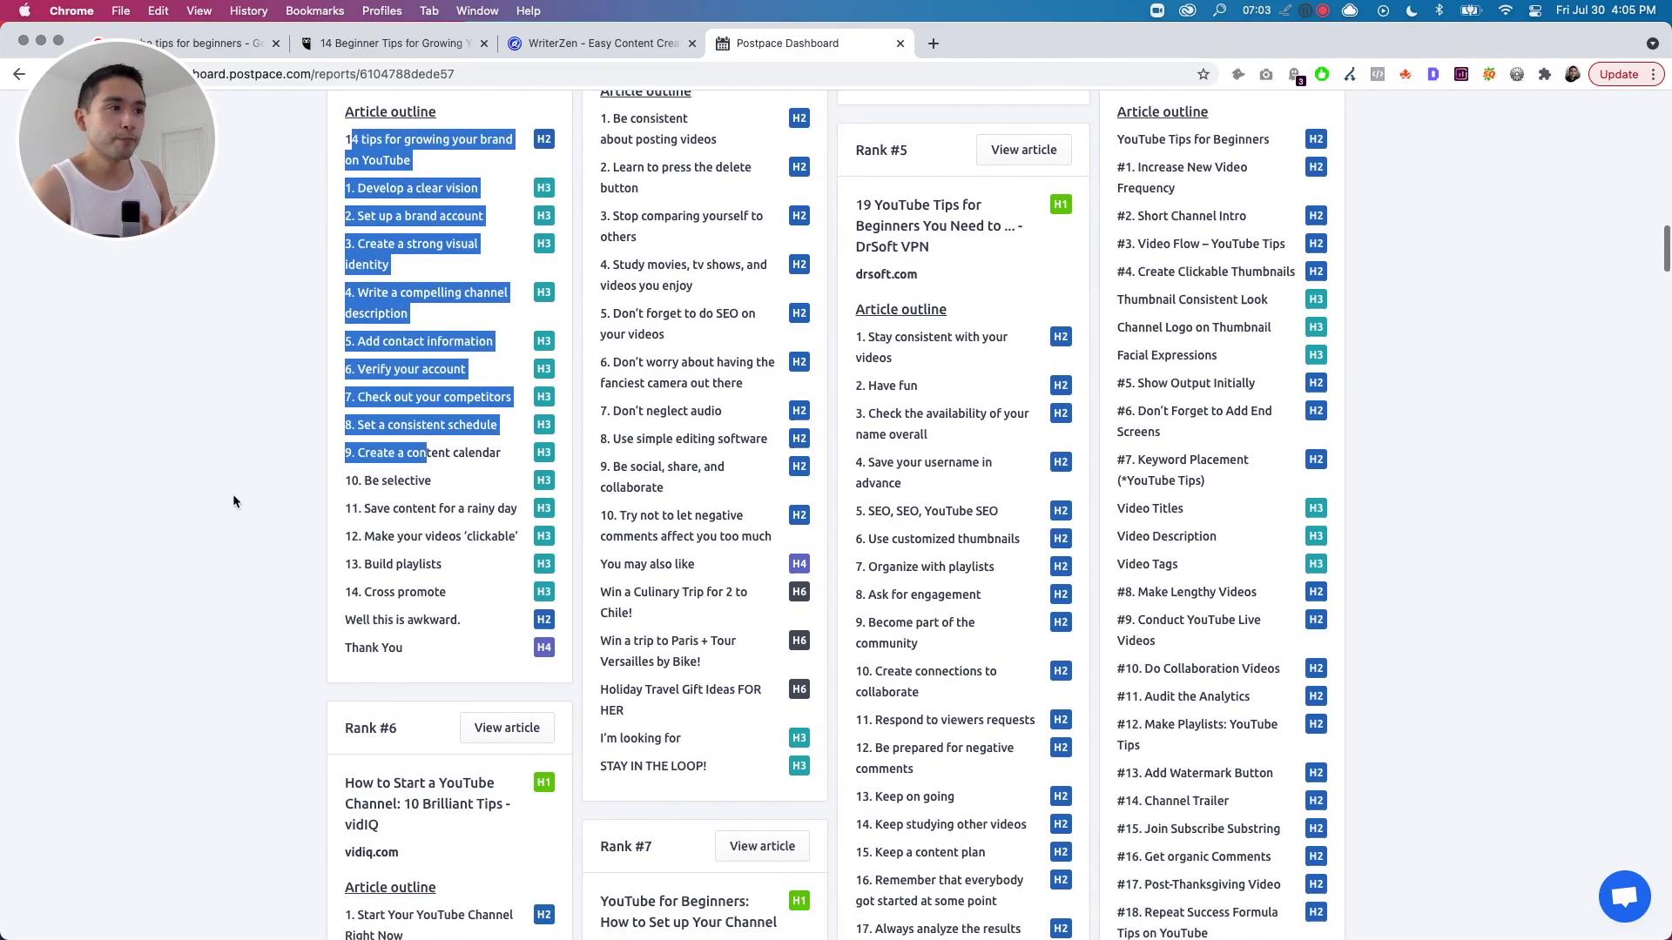
pyautogui.click(1007, 226)
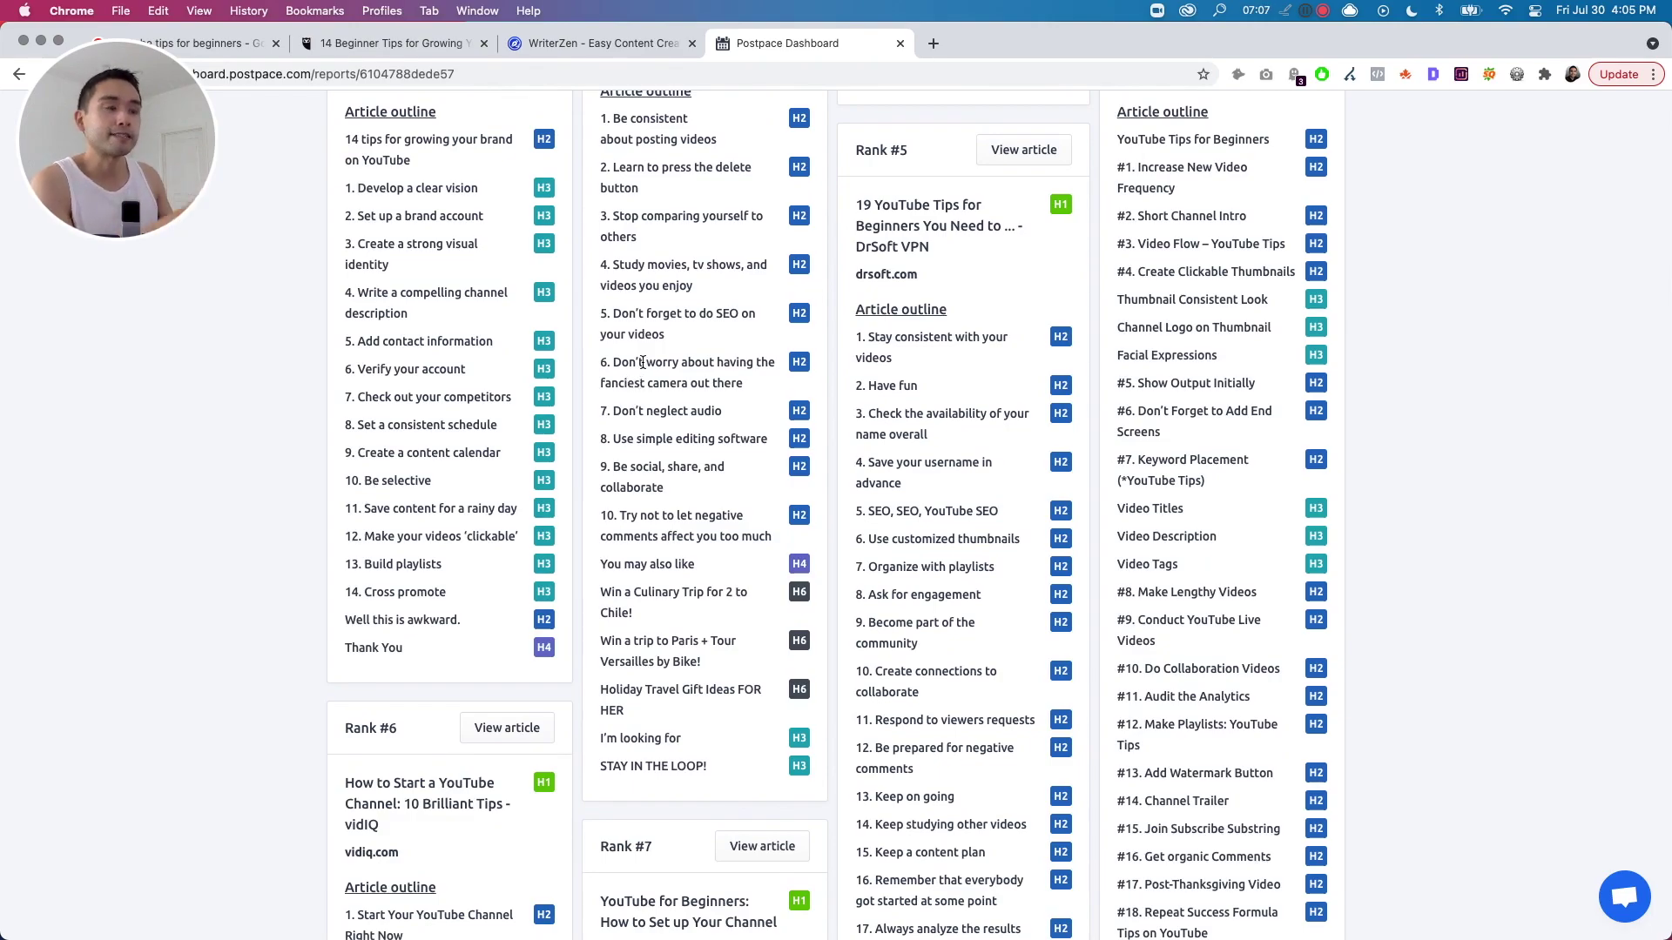
pyautogui.scroll(-1, 644, 362)
pyautogui.scroll(-2, 645, 353)
pyautogui.scroll(-3, 646, 341)
pyautogui.scroll(-3, 649, 344)
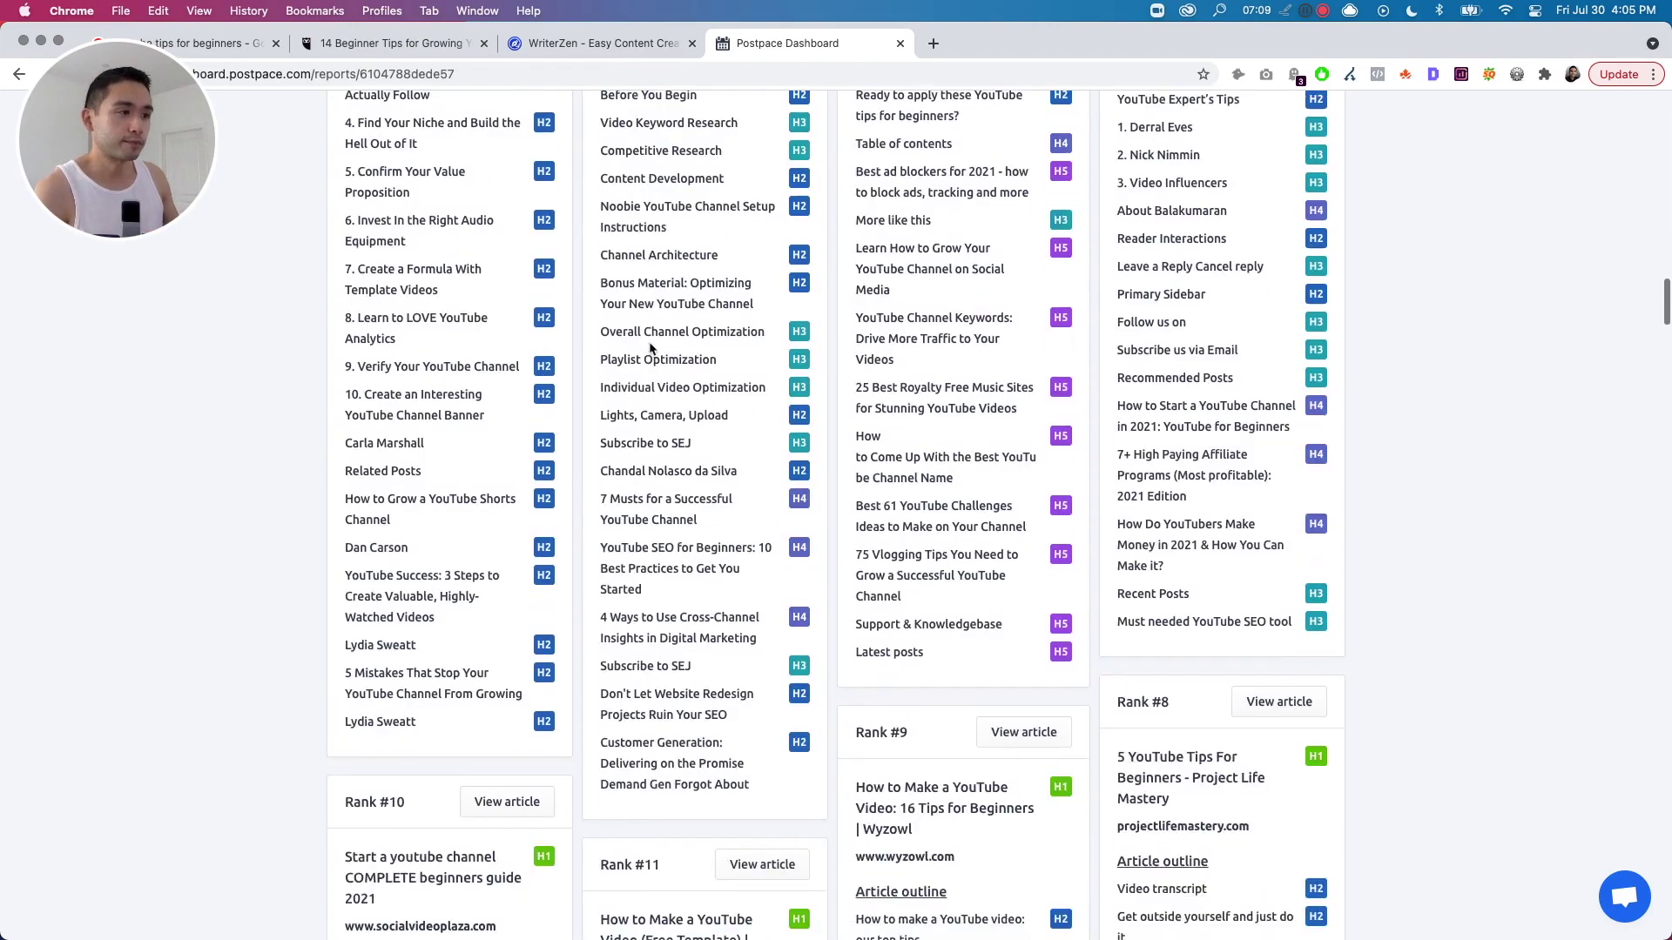
pyautogui.scroll(-1, 650, 348)
pyautogui.scroll(-5, 656, 344)
pyautogui.scroll(-5, 656, 348)
pyautogui.scroll(-5, 662, 354)
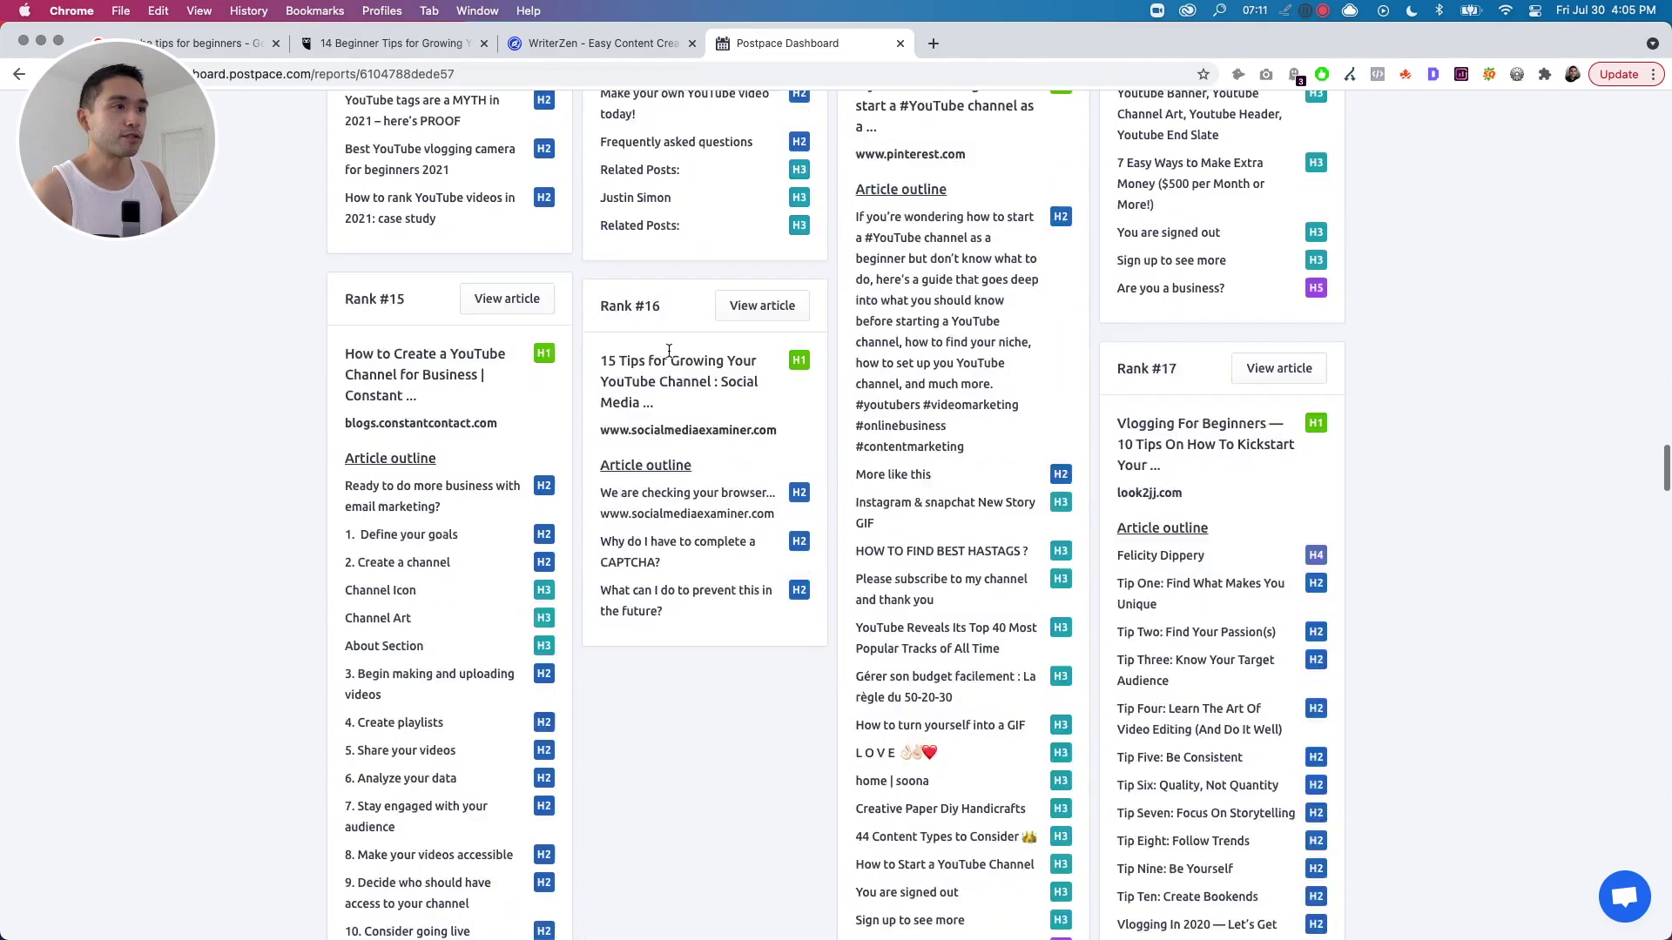
pyautogui.scroll(-5, 671, 351)
pyautogui.scroll(-2, 568, 366)
pyautogui.moveTo(341, 394); pyautogui.dragTo(496, 410)
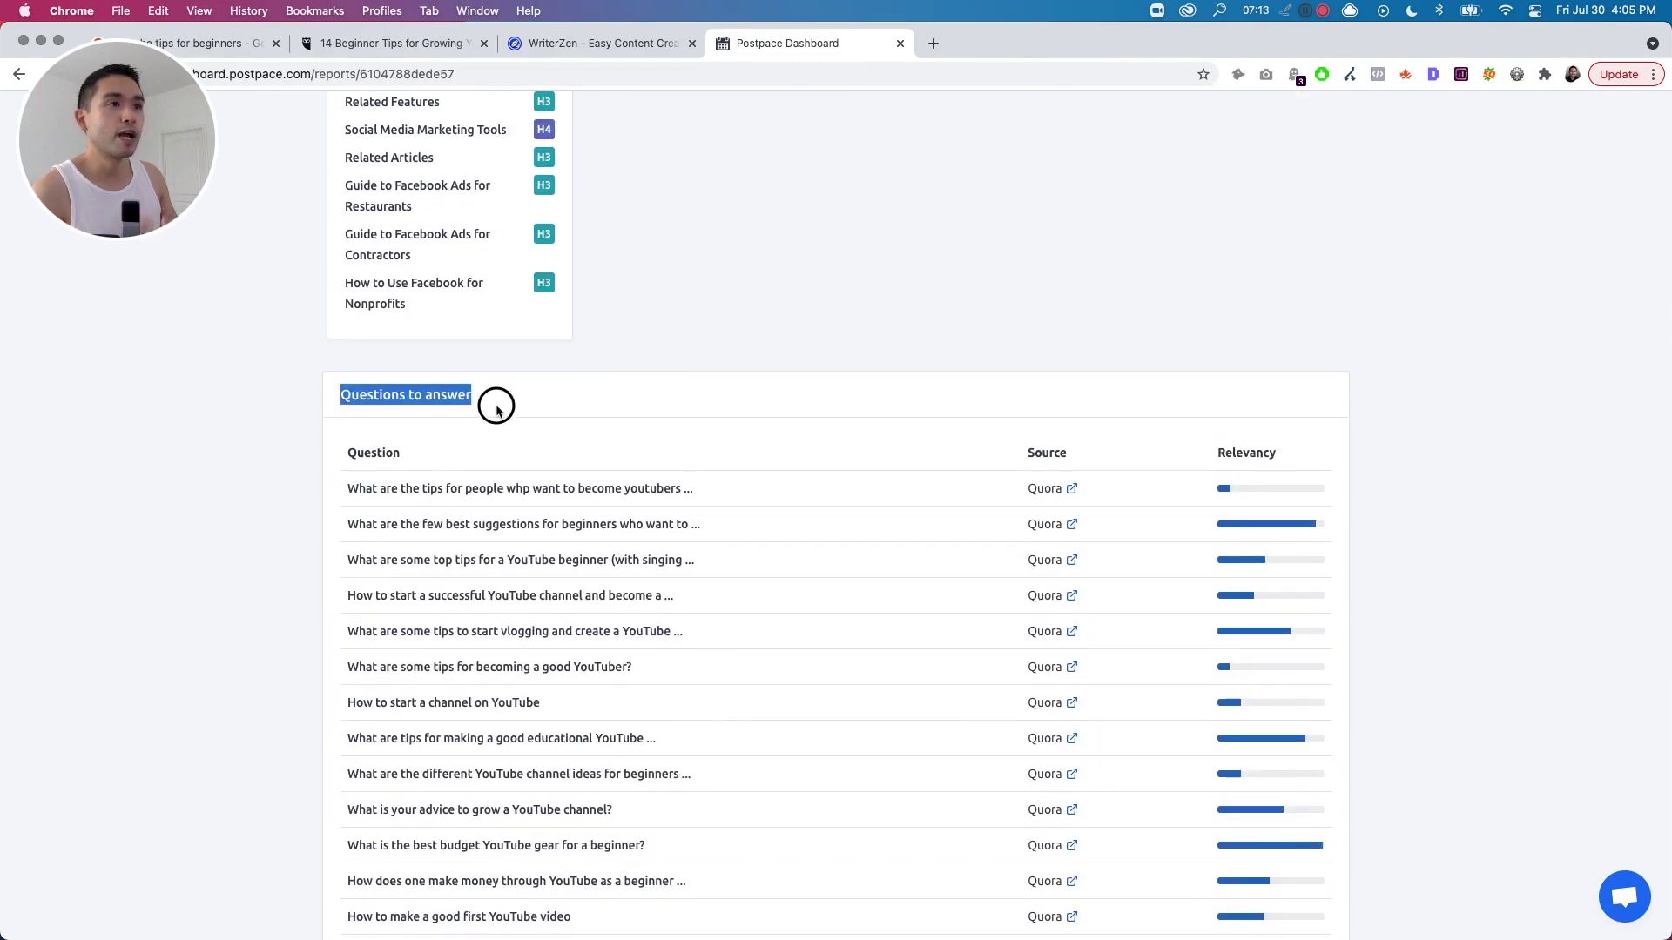
pyautogui.scroll(-1, 511, 407)
pyautogui.scroll(-3, 897, 413)
pyautogui.scroll(2, 953, 427)
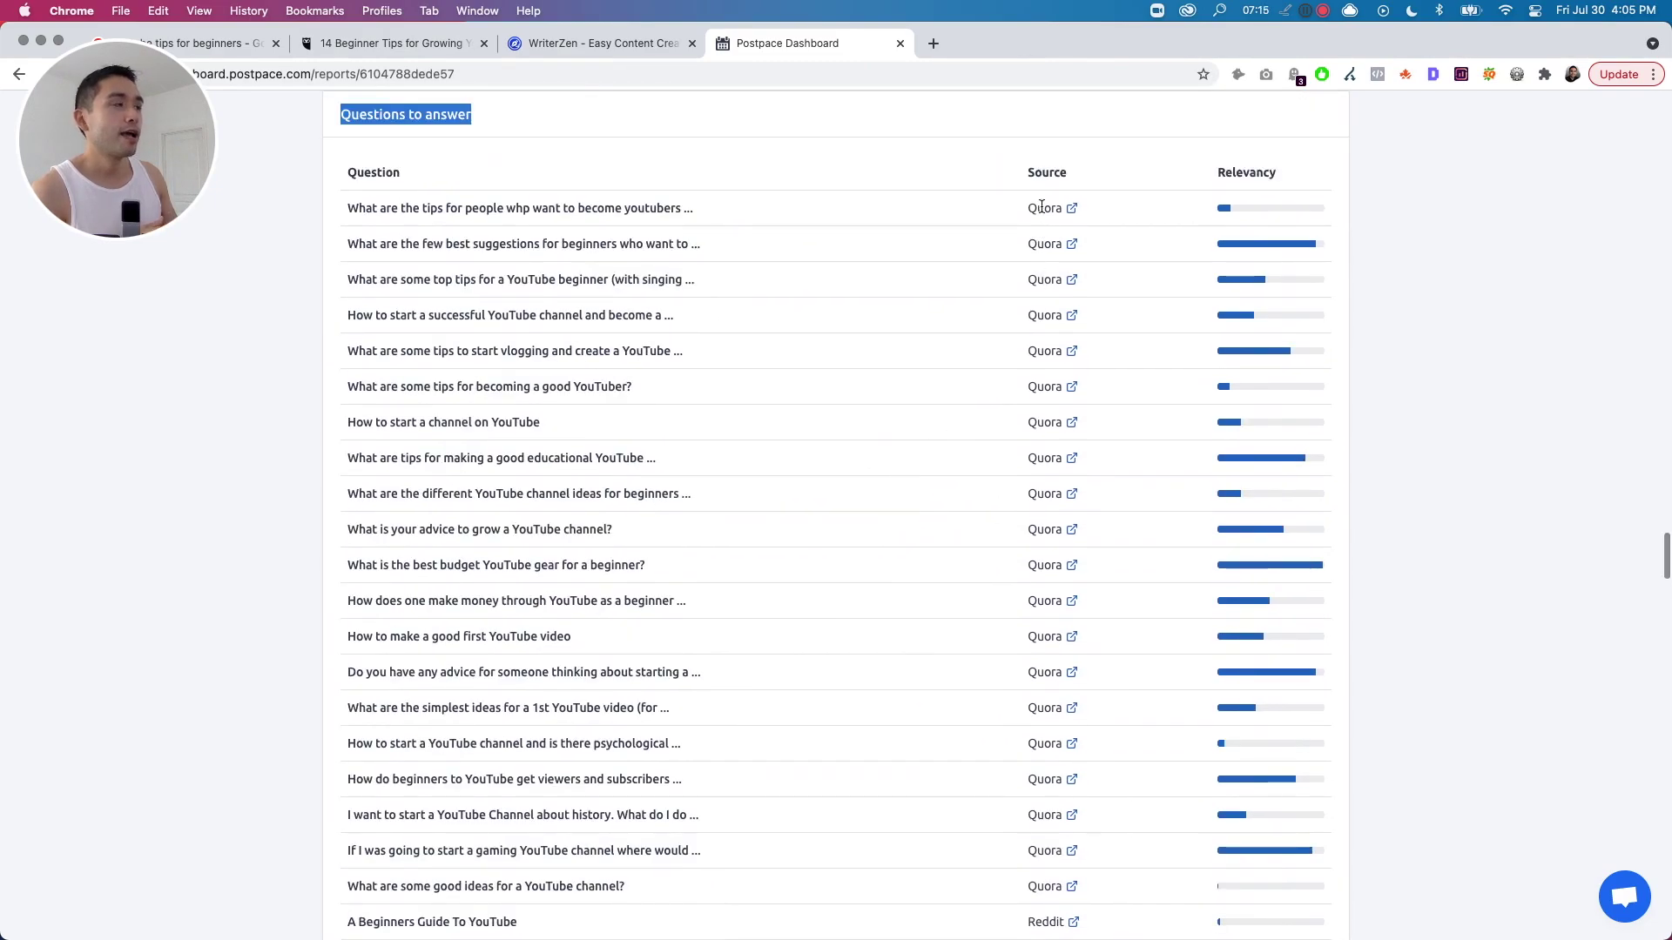
pyautogui.scroll(-1, 1065, 261)
pyautogui.scroll(-4, 1071, 327)
pyautogui.scroll(-2, 1084, 419)
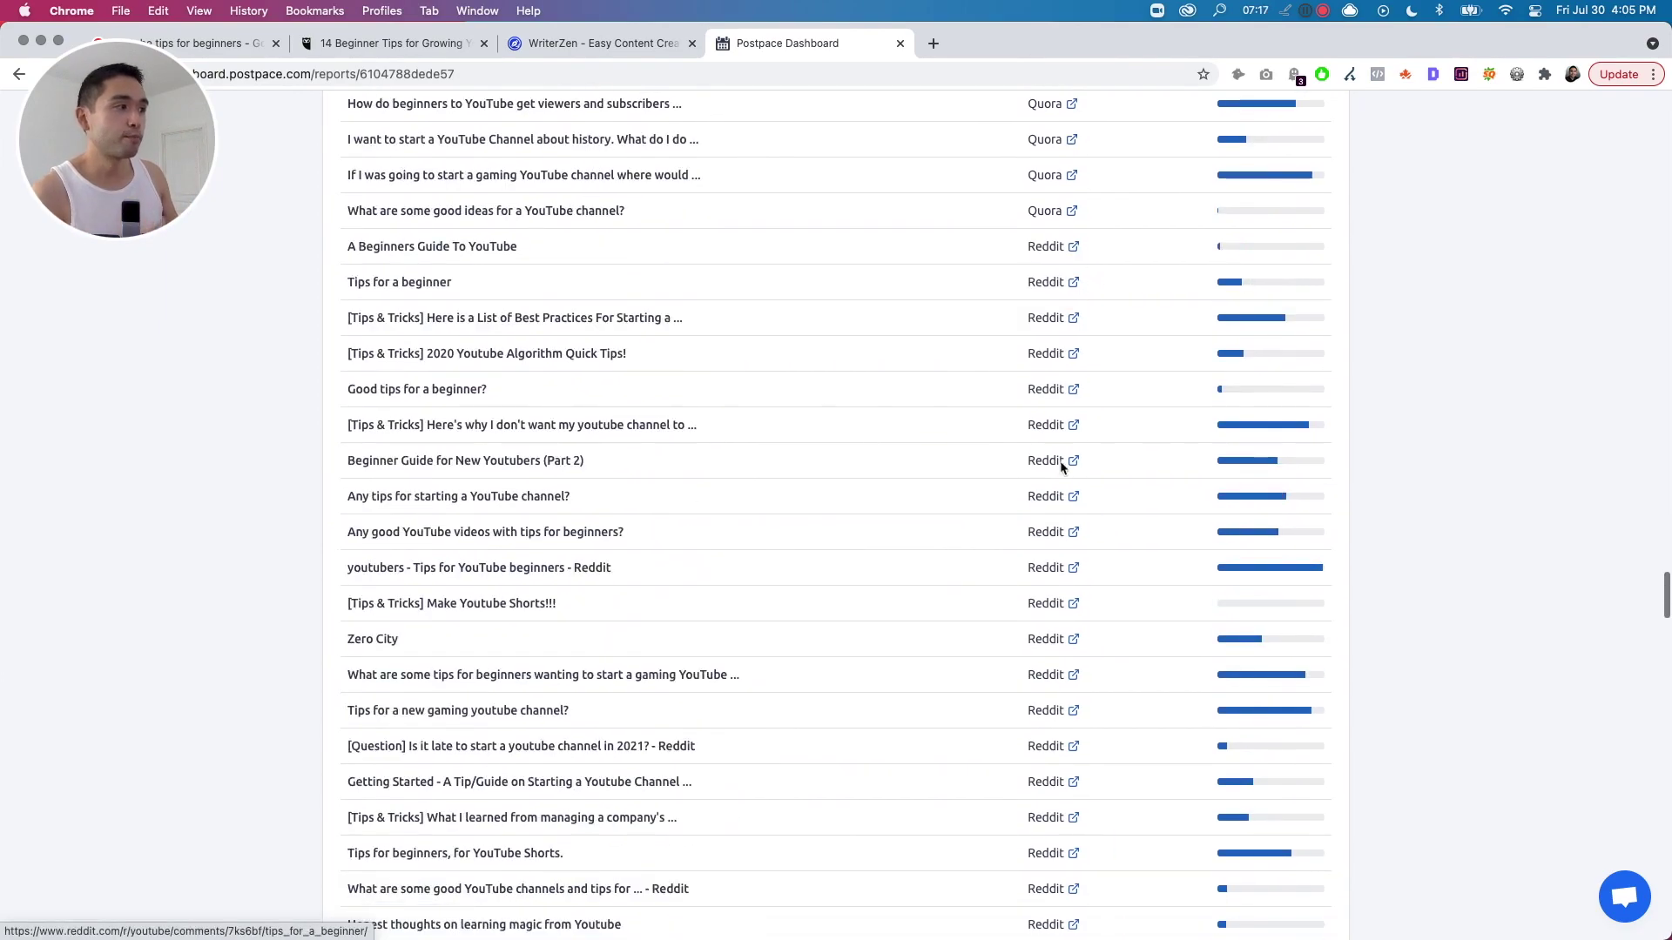
pyautogui.scroll(-3, 1055, 489)
pyautogui.scroll(-2, 1056, 488)
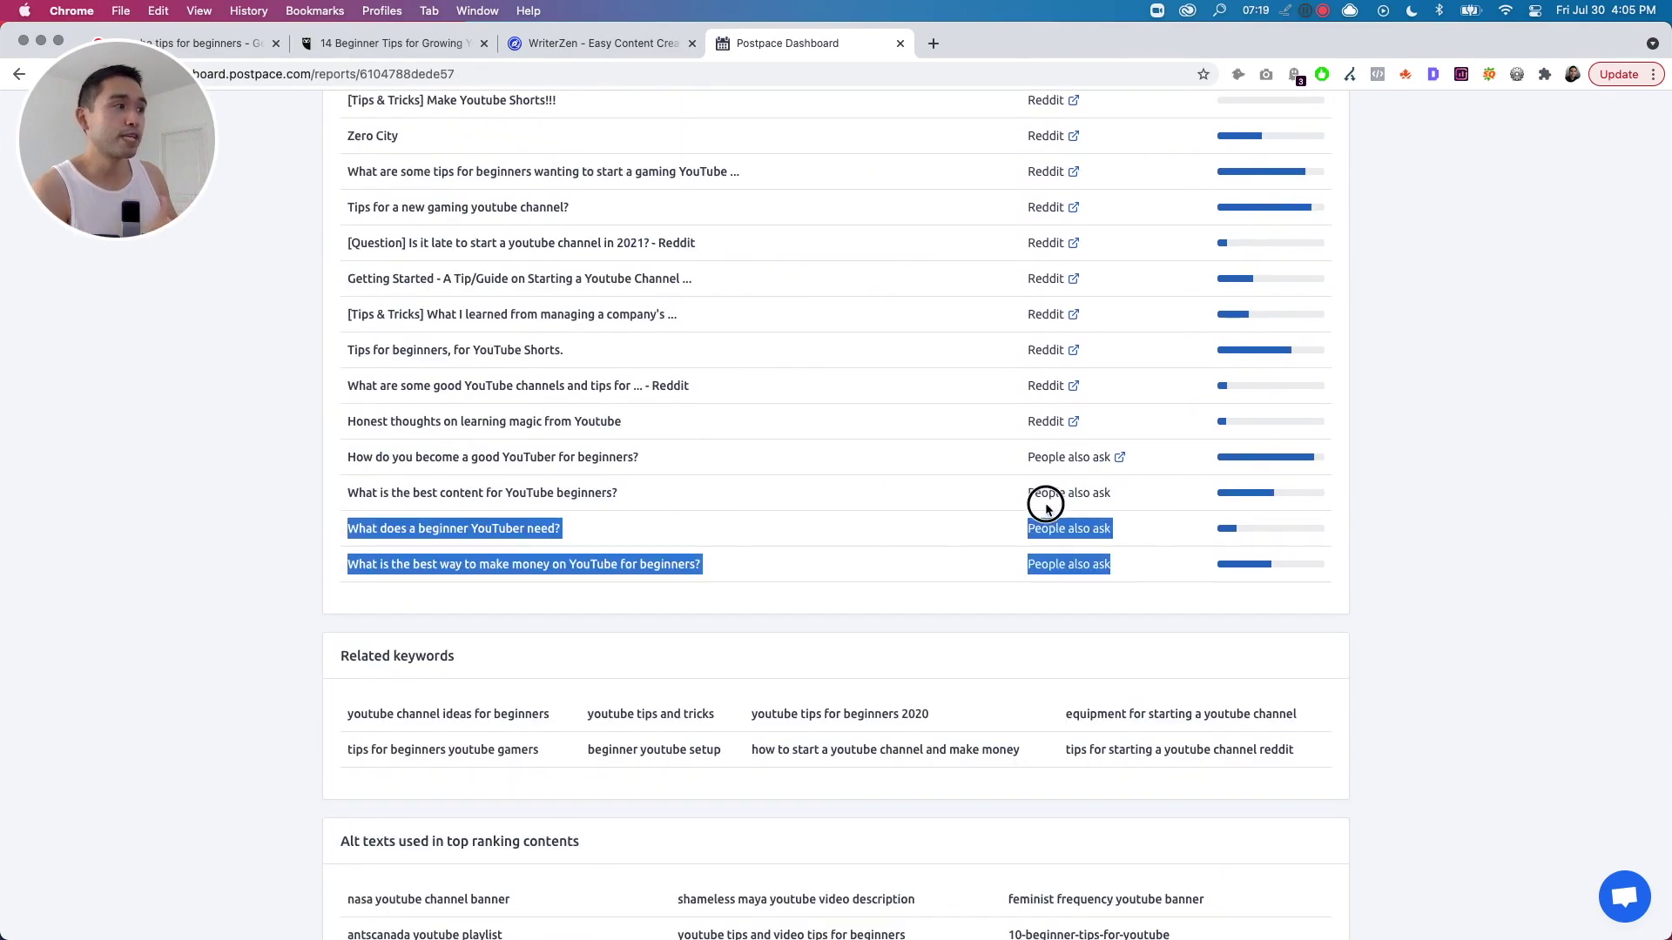
pyautogui.moveTo(1118, 569); pyautogui.dragTo(576, 463)
pyautogui.scroll(-1, 550, 502)
pyautogui.scroll(-2, 549, 506)
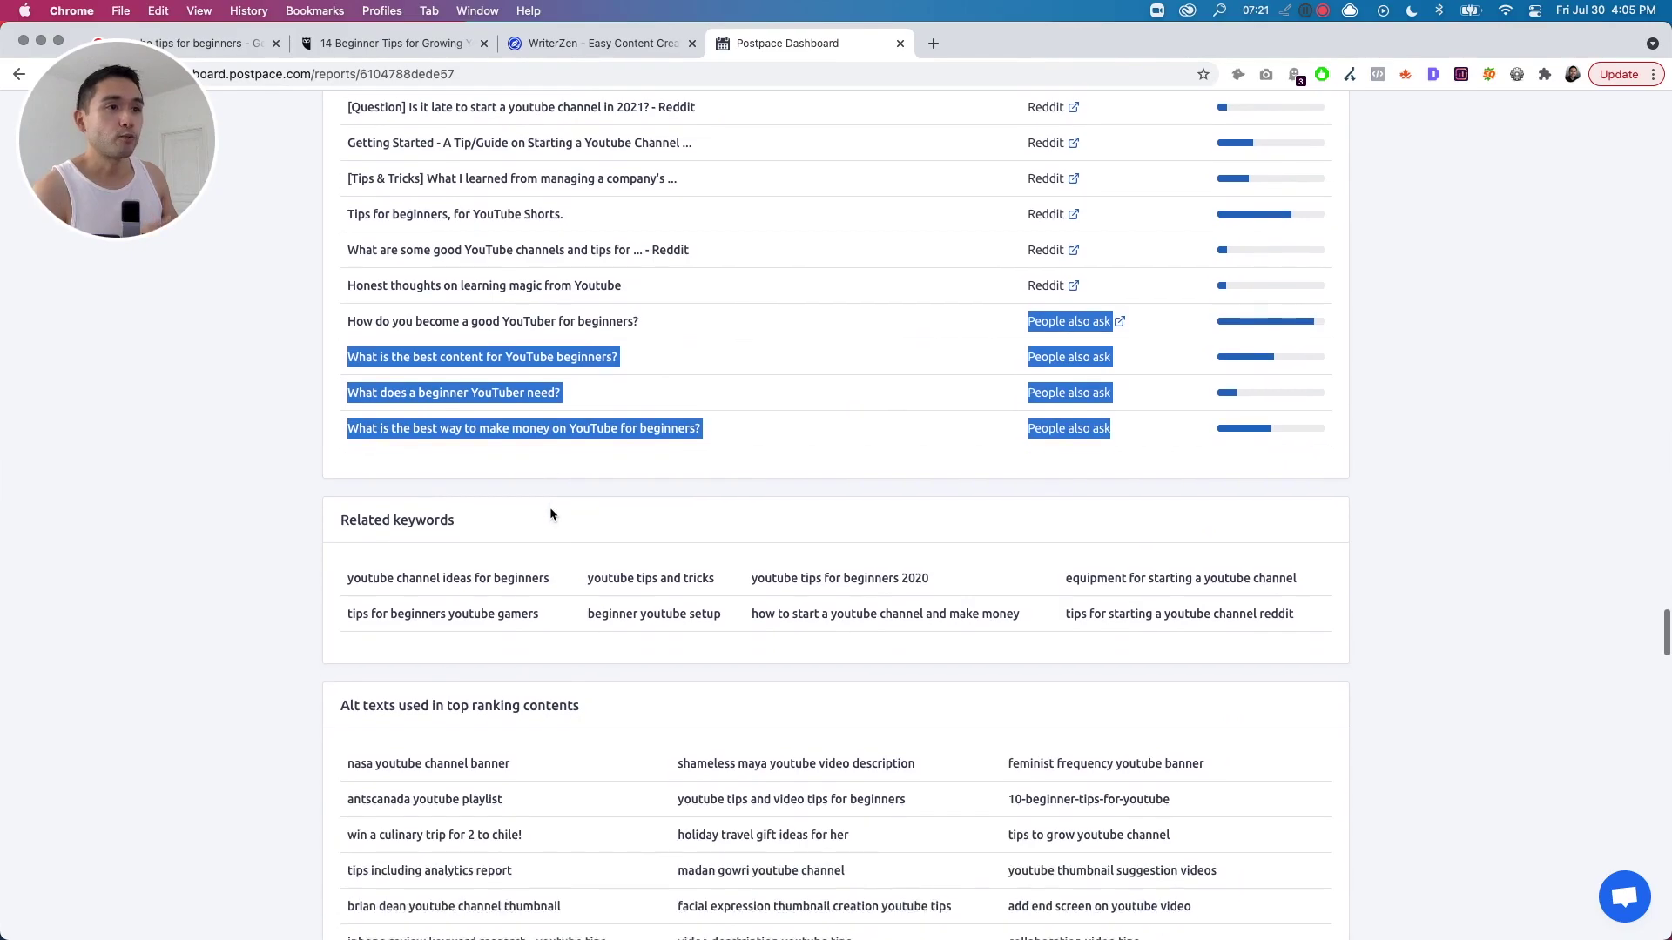
pyautogui.scroll(-1, 434, 517)
pyautogui.scroll(-3, 438, 515)
pyautogui.scroll(-2, 440, 513)
pyautogui.scroll(-2, 441, 470)
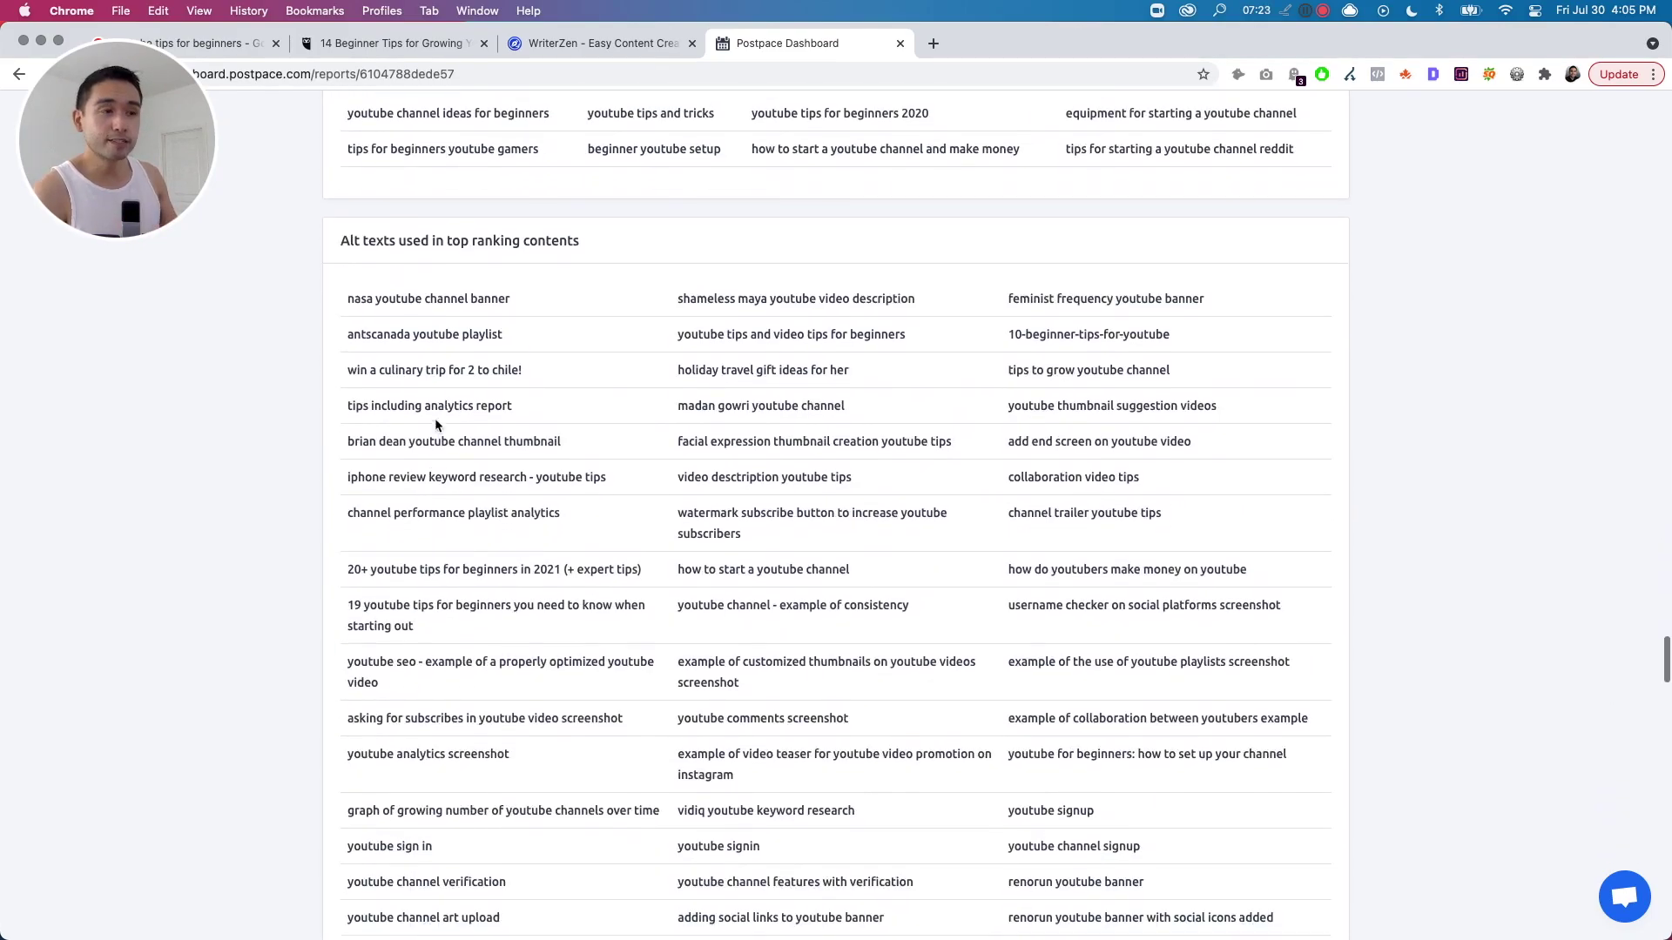
pyautogui.scroll(-3, 484, 430)
pyautogui.scroll(-4, 490, 428)
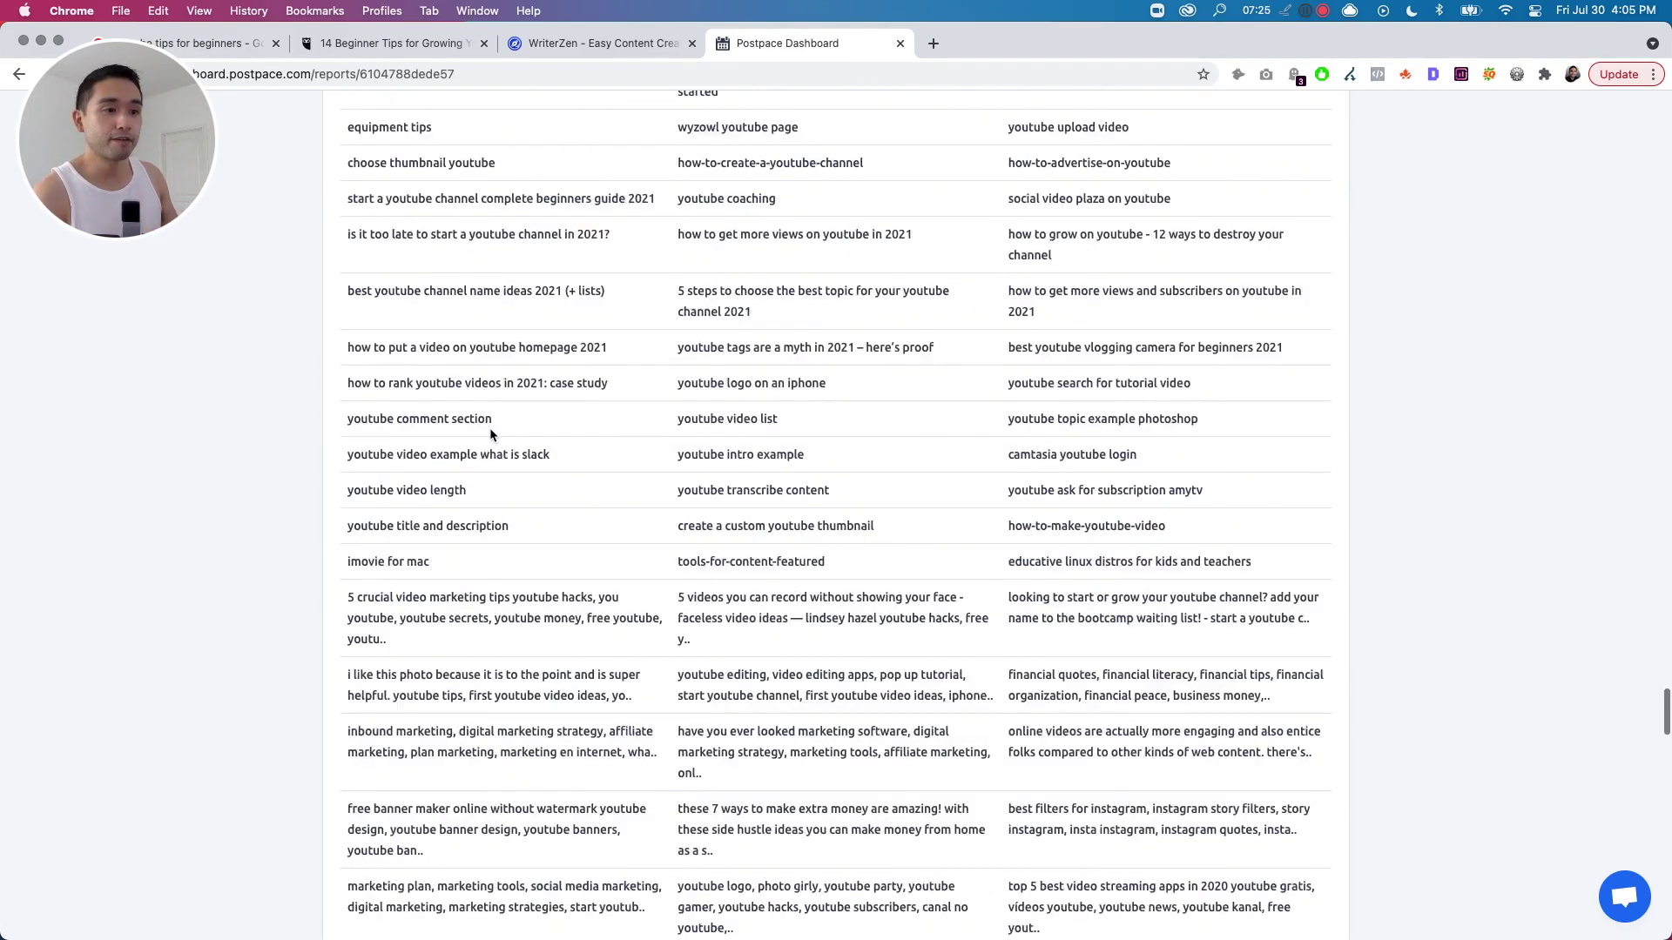
pyautogui.scroll(-5, 490, 430)
pyautogui.scroll(-1, 431, 519)
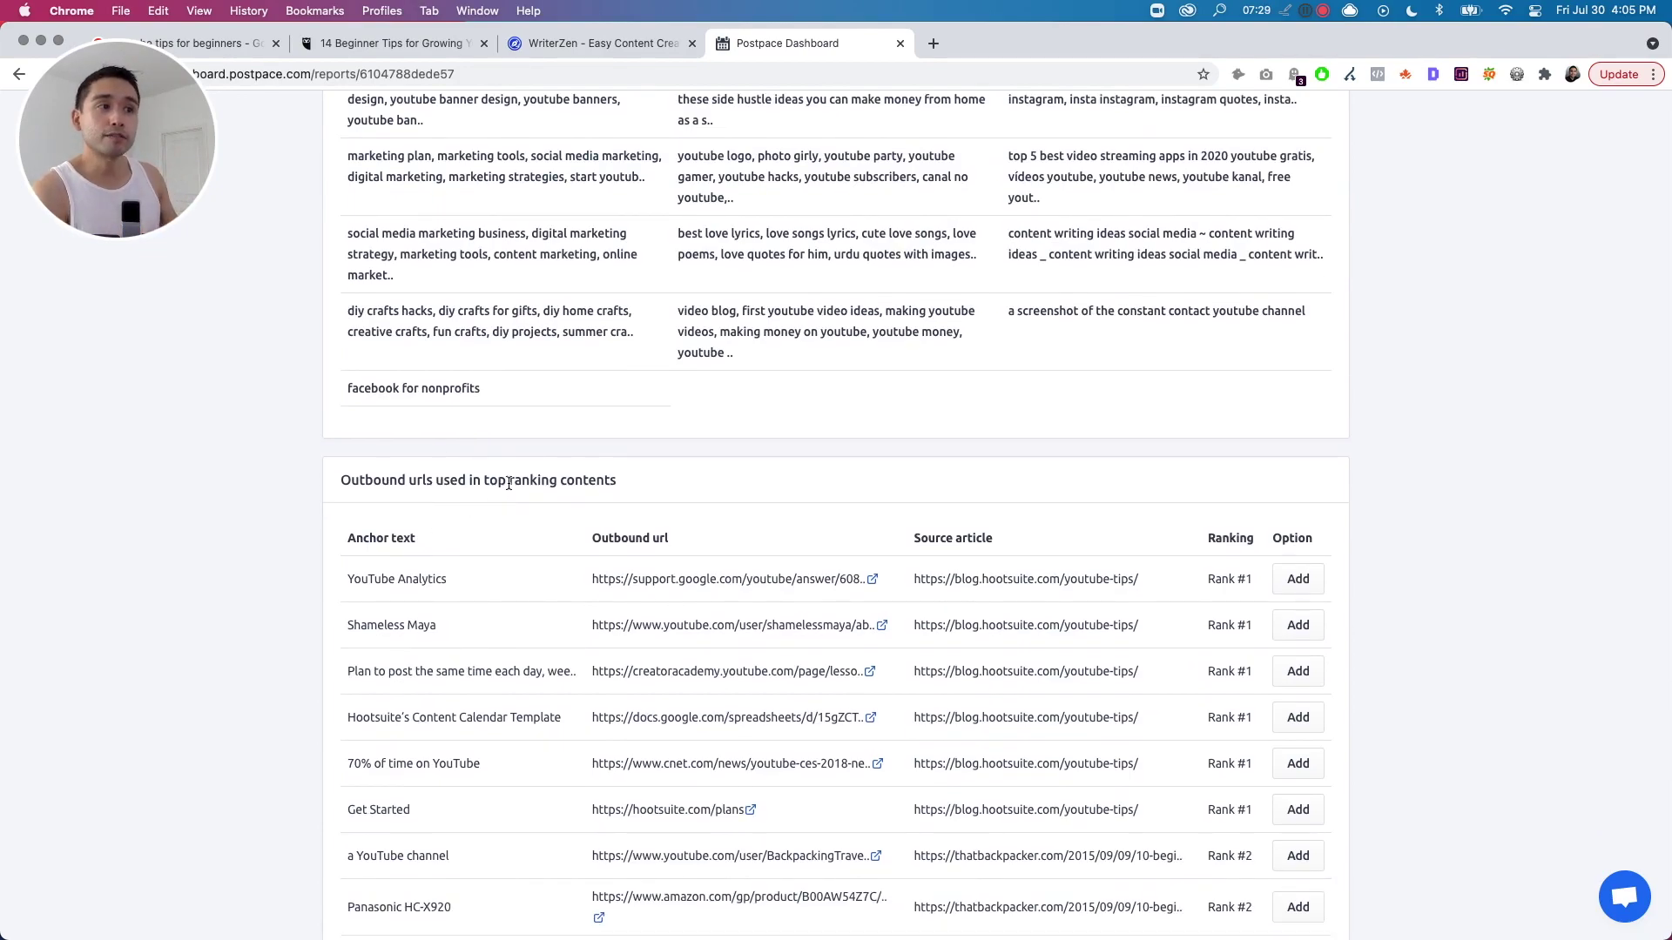
pyautogui.scroll(-3, 509, 482)
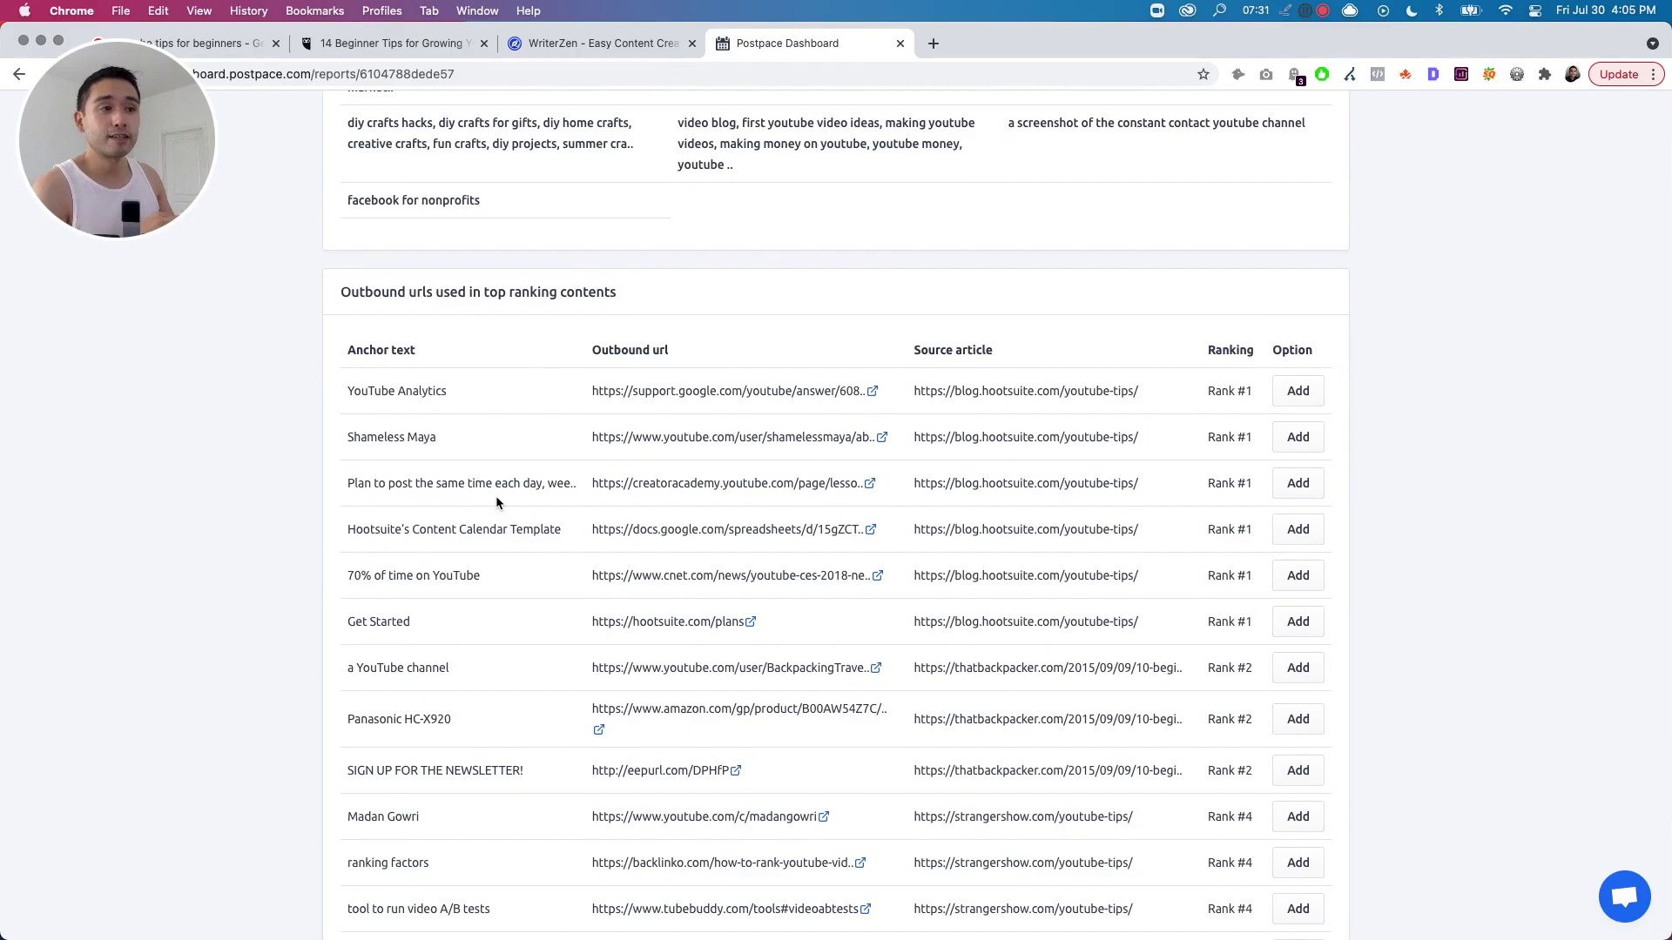
pyautogui.scroll(3, 552, 399)
pyautogui.scroll(10, 551, 398)
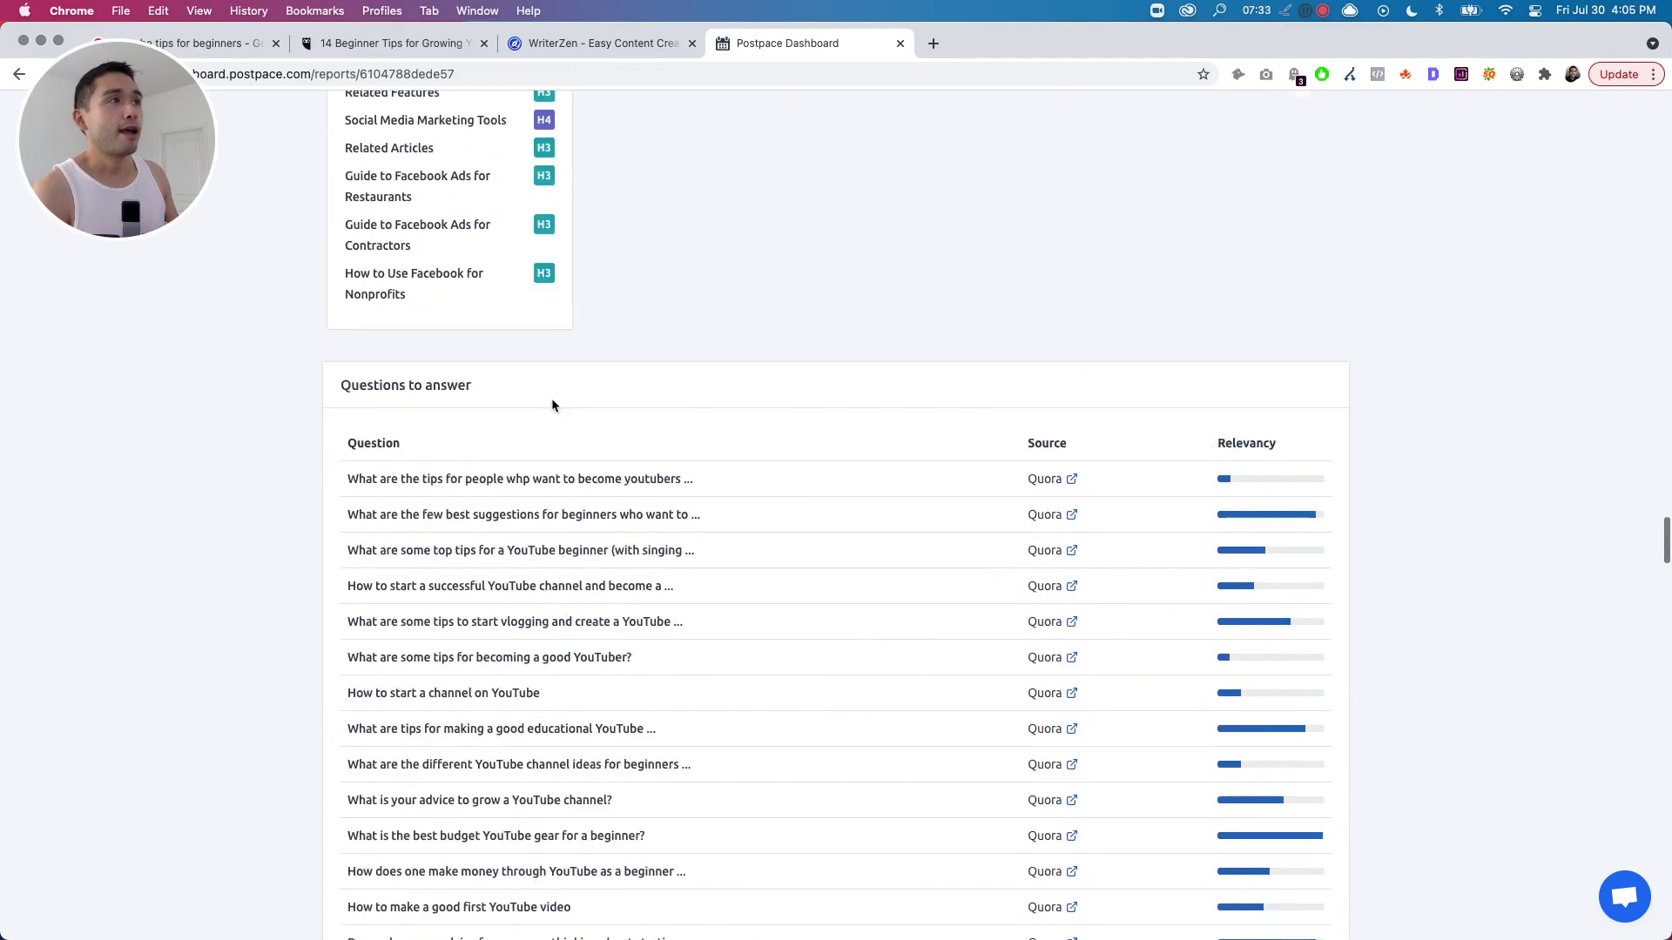
pyautogui.scroll(10, 552, 398)
pyautogui.scroll(5, 551, 399)
pyautogui.scroll(15, 552, 398)
pyautogui.scroll(5, 672, 271)
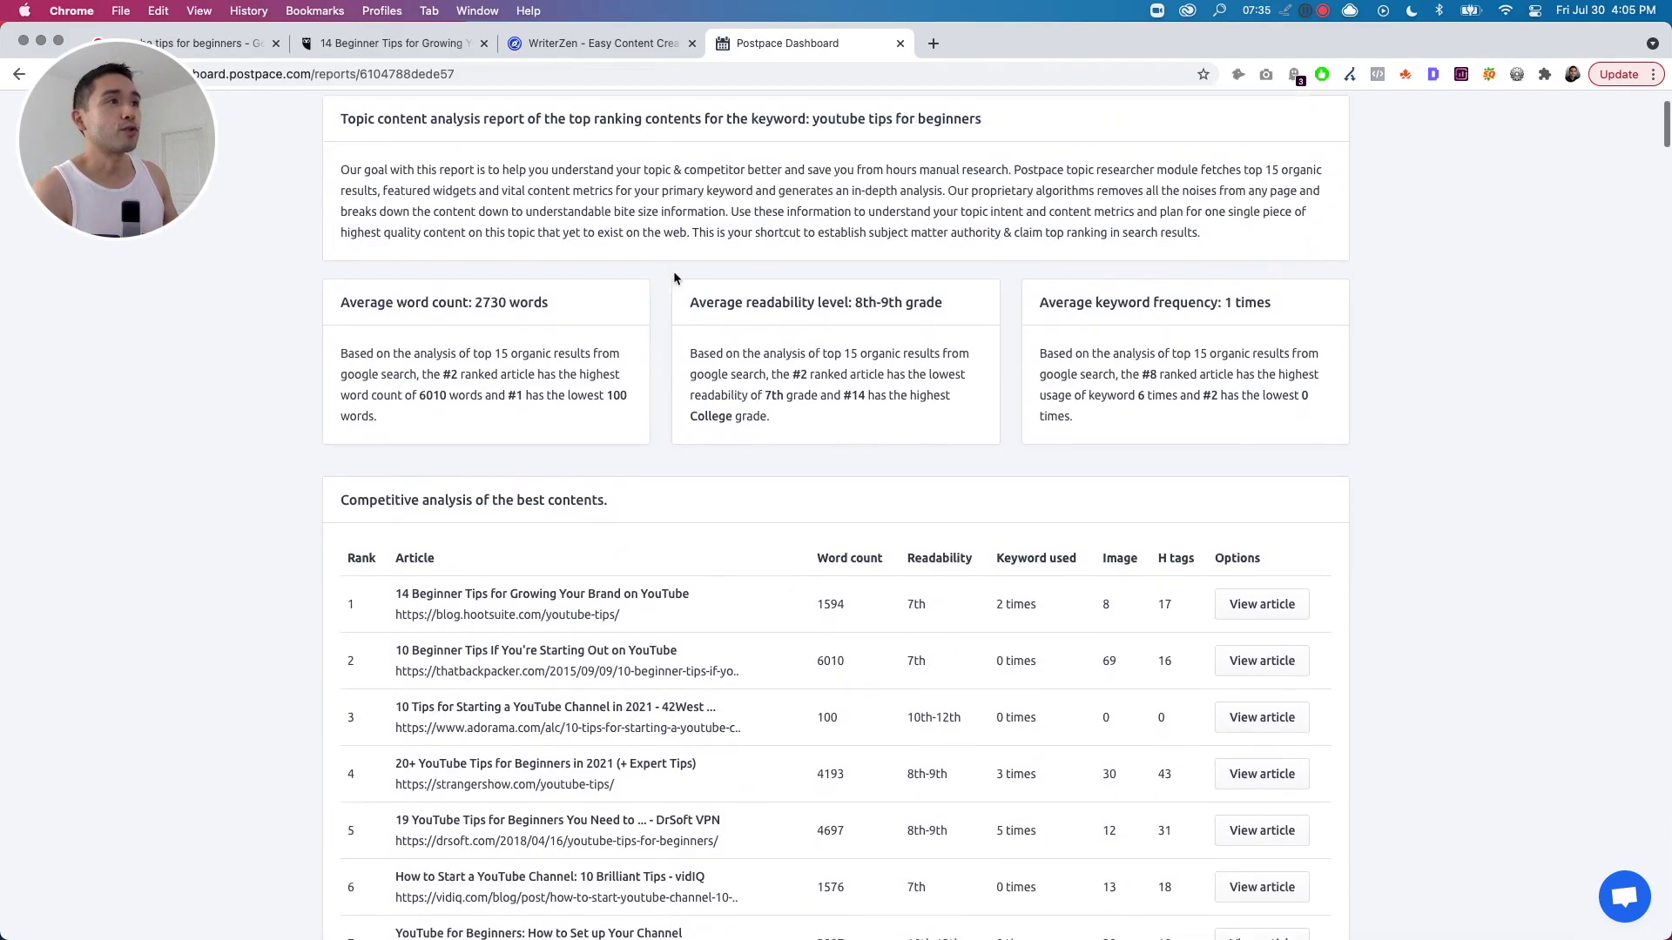
pyautogui.scroll(3, 686, 313)
pyautogui.scroll(2, 1110, 234)
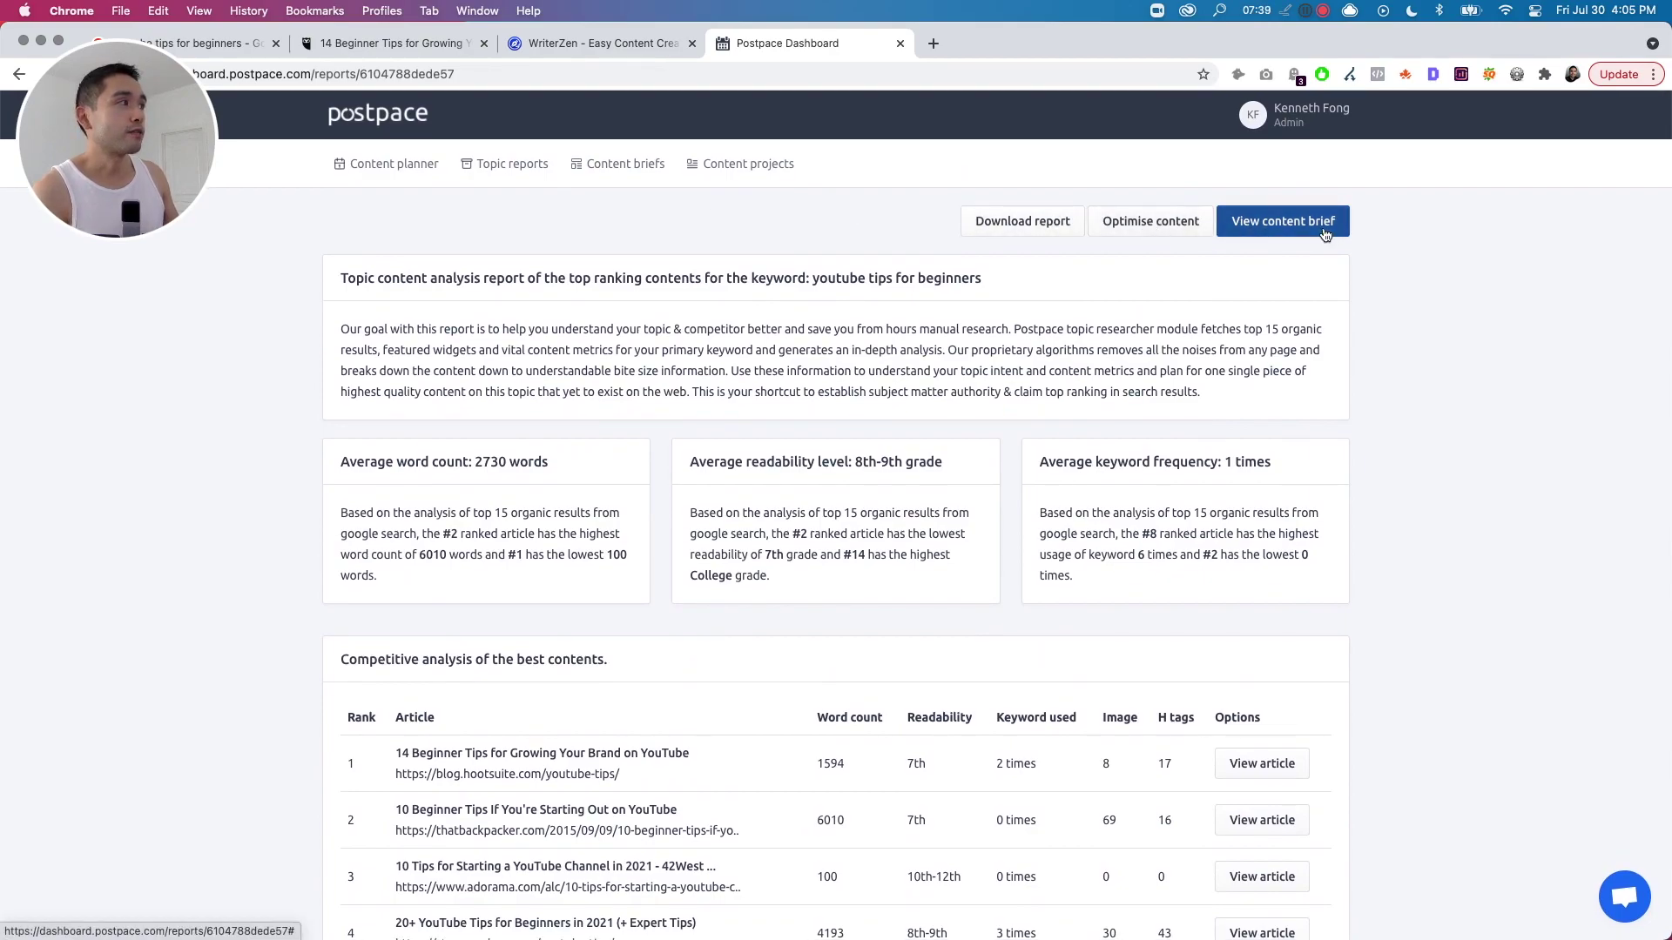
# Add 'Be consistent about posting videos' to the brief and reorder 'Set up a brand account' below 'Create a strong visual identity'.
pyautogui.click(1282, 220)
pyautogui.scroll(-1, 1255, 346)
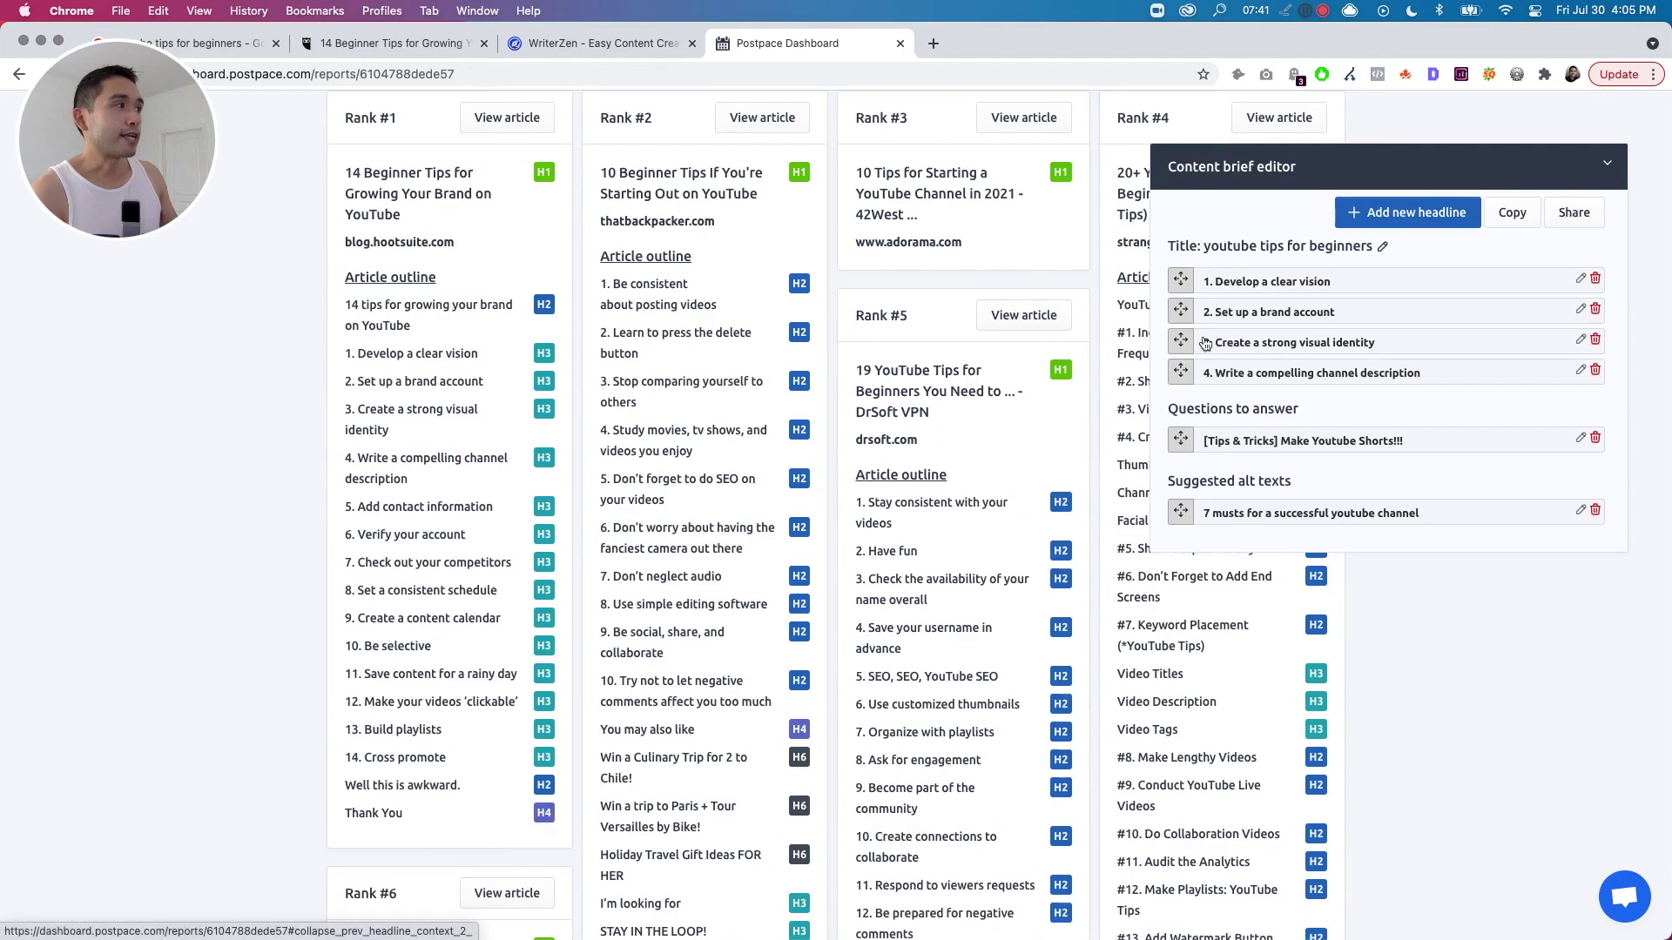
pyautogui.scroll(1, 1205, 342)
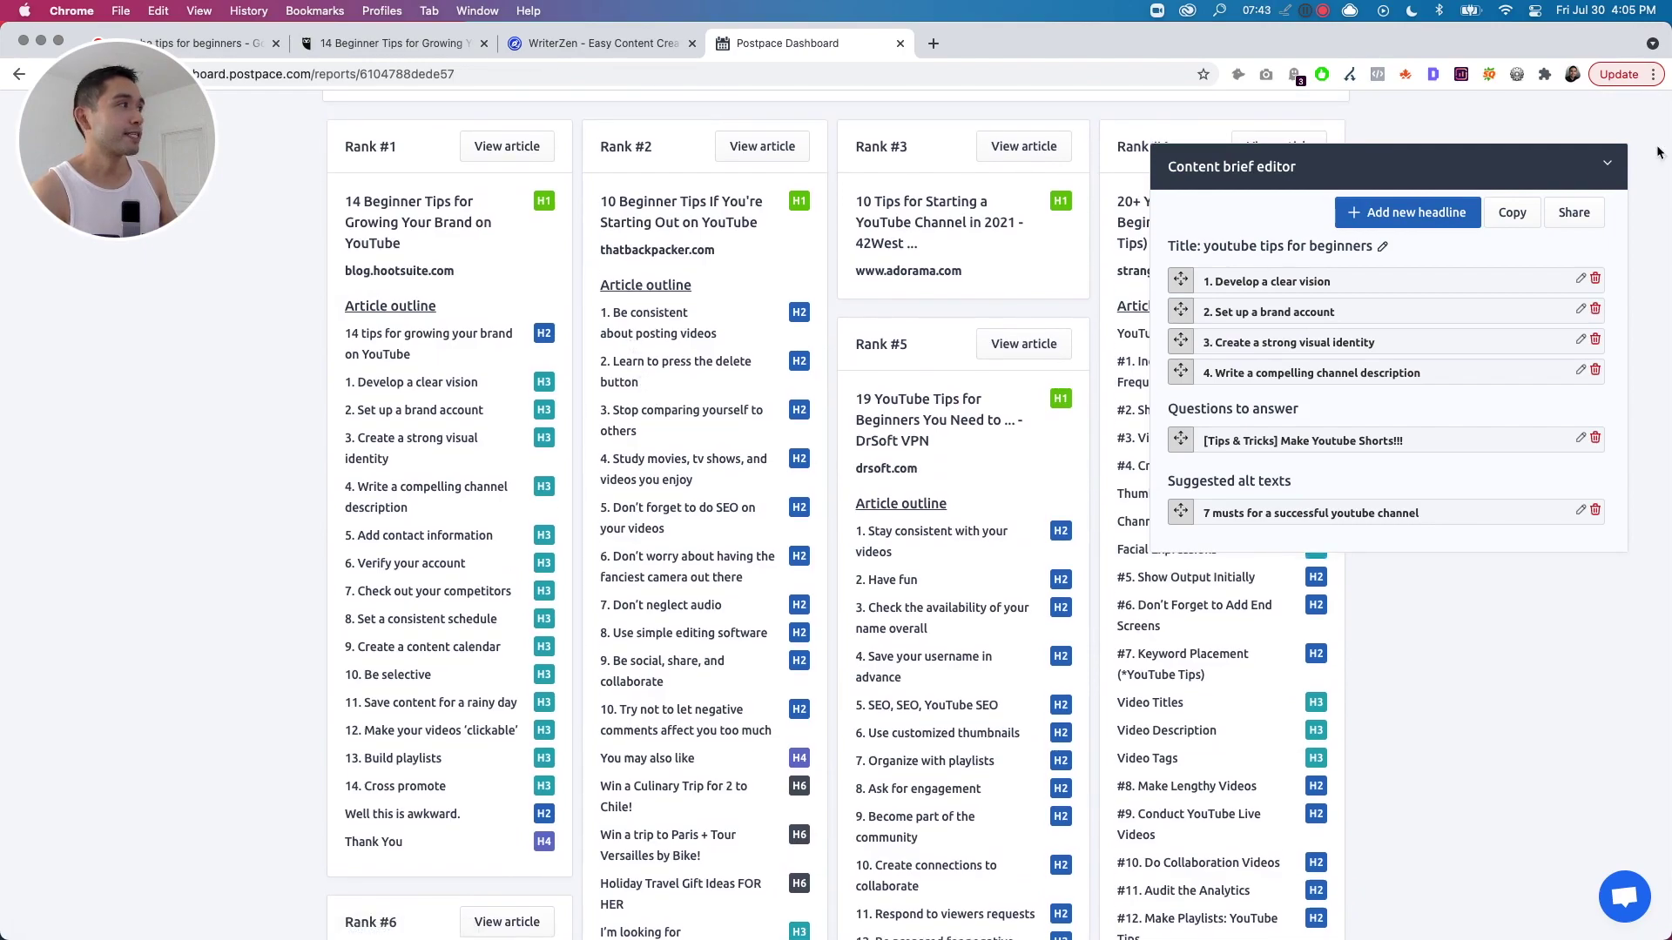
pyautogui.click(661, 319)
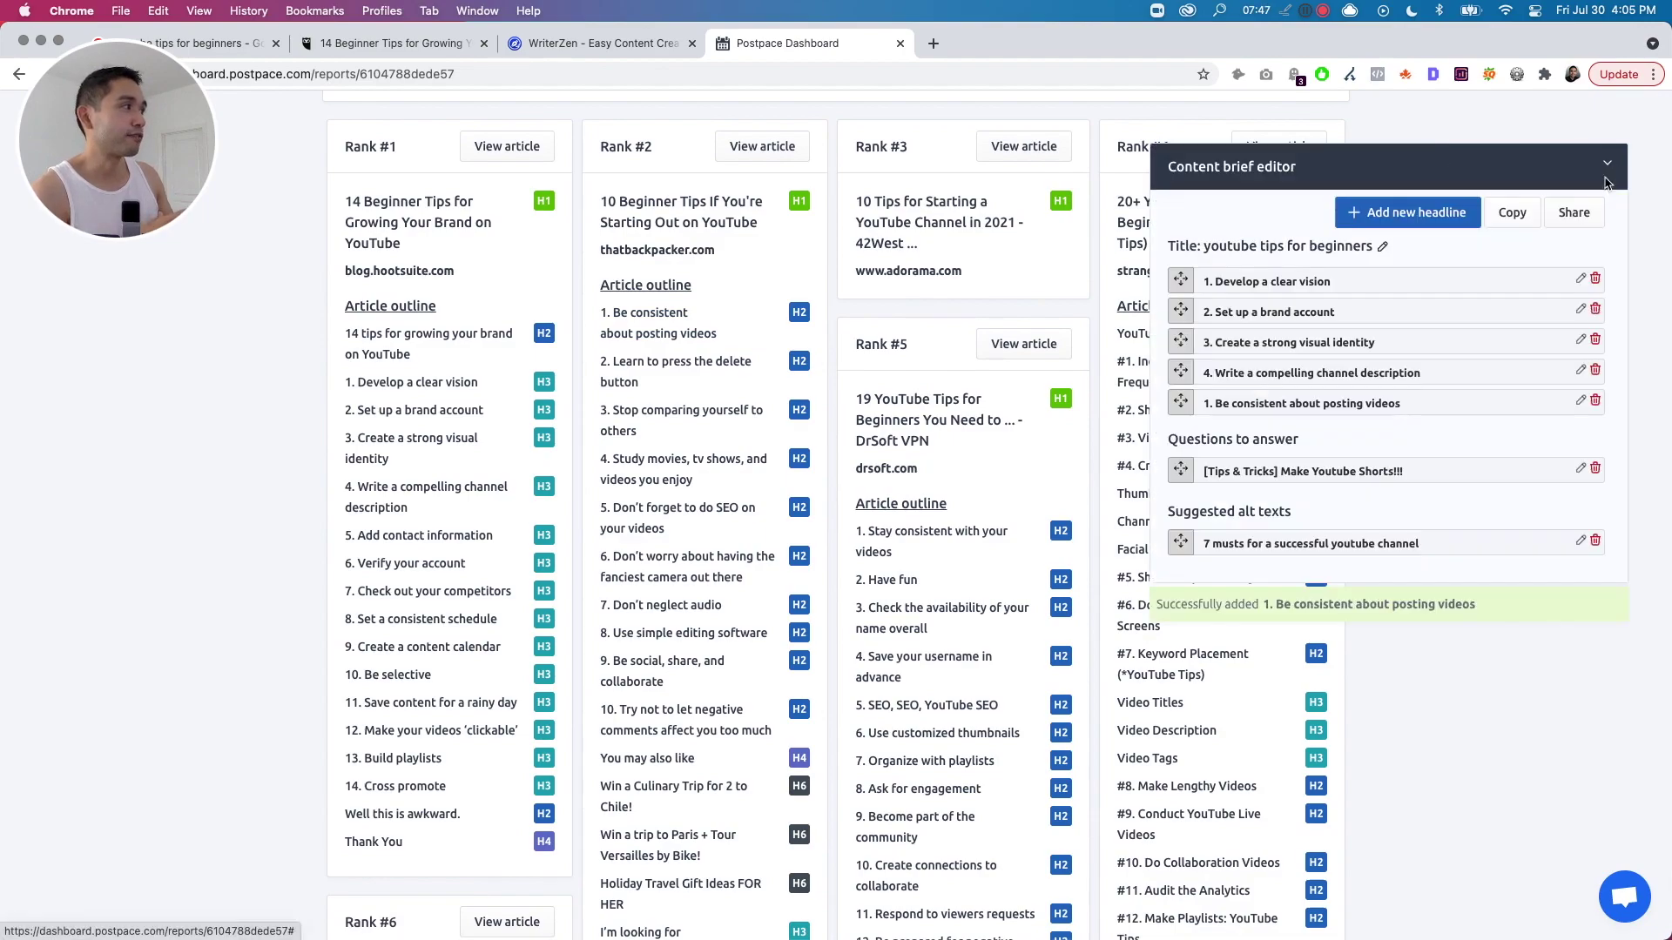
pyautogui.moveTo(1186, 311); pyautogui.dragTo(1192, 326)
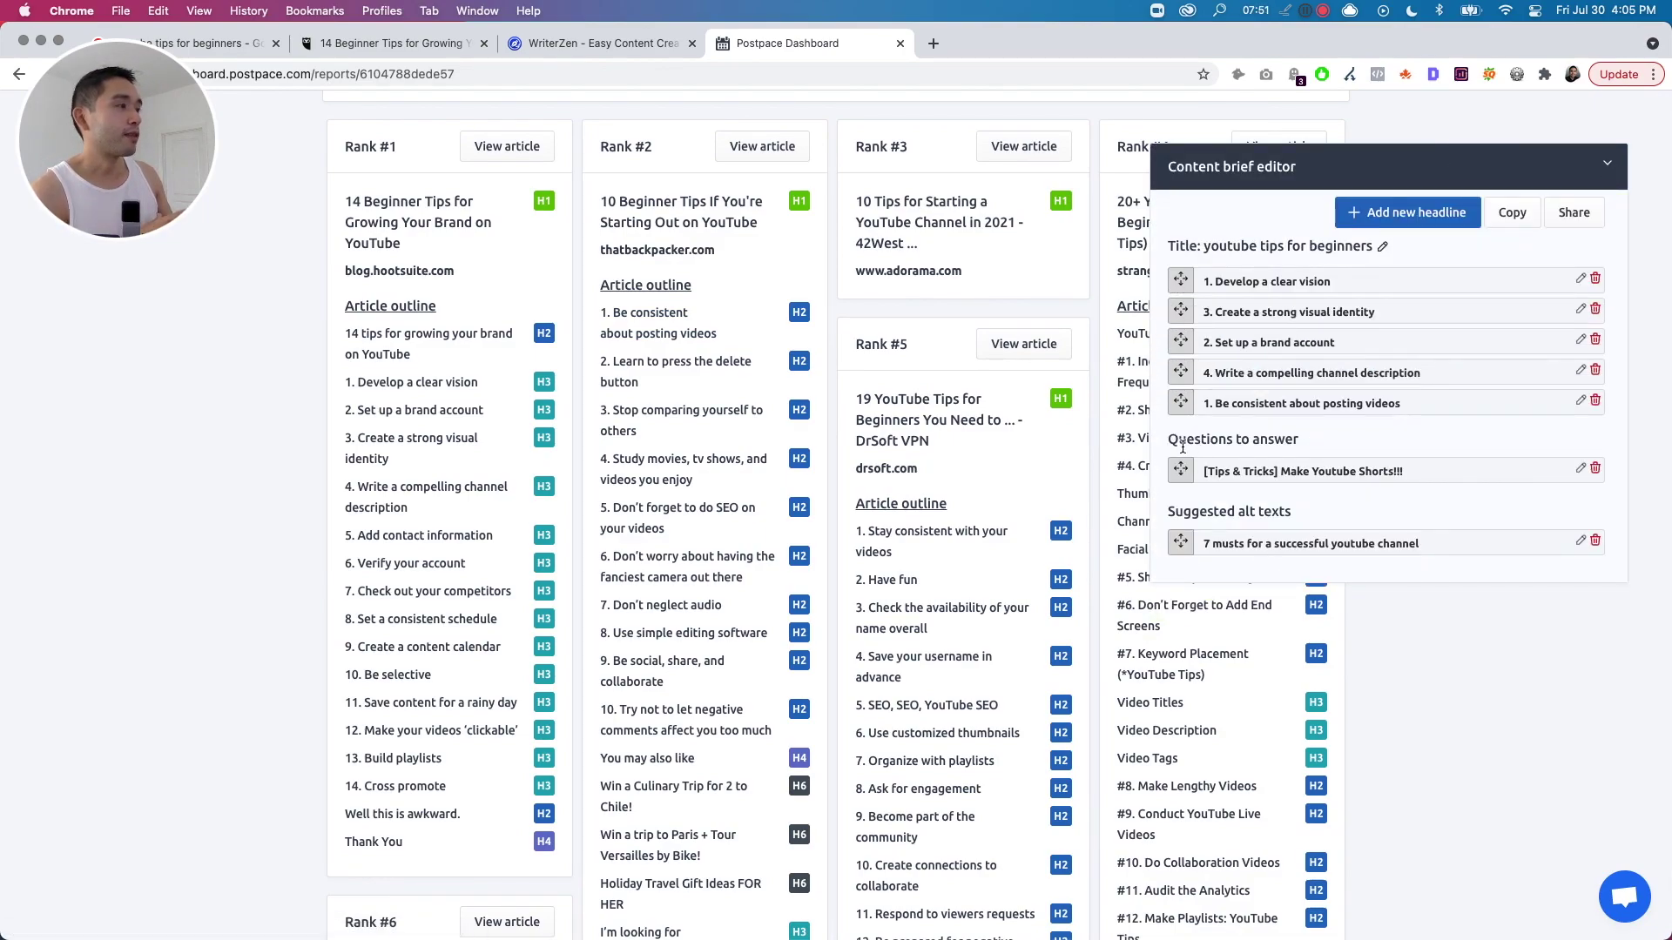
pyautogui.scroll(-5, 1247, 441)
pyautogui.scroll(-5, 1303, 440)
pyautogui.scroll(-5, 1110, 458)
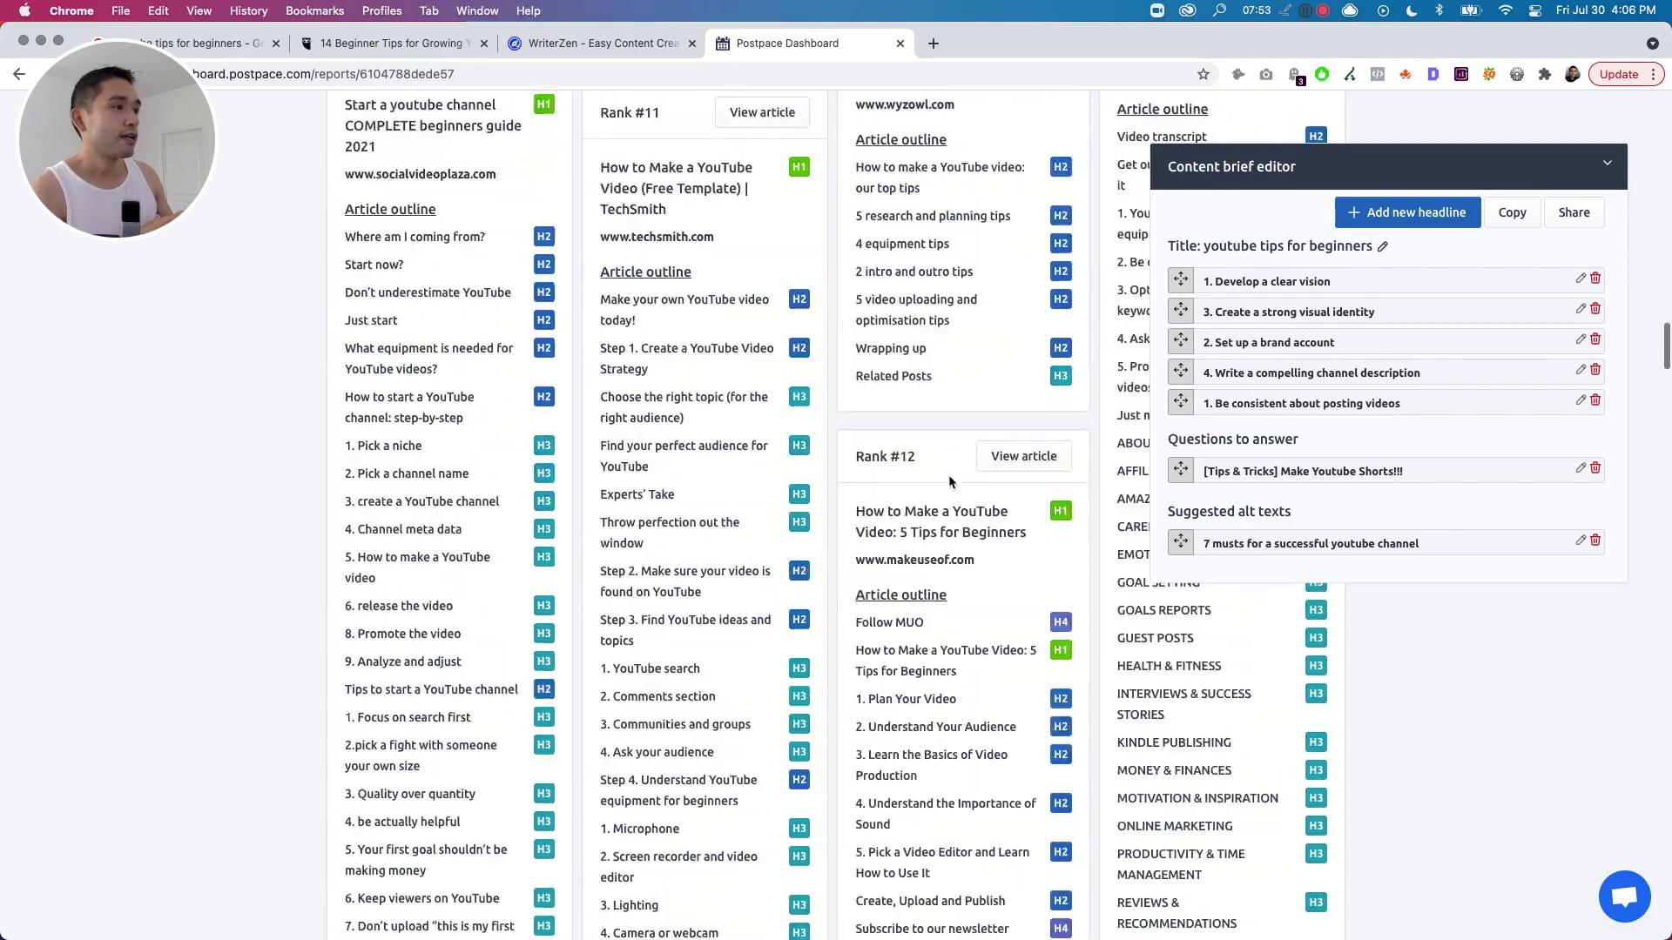
pyautogui.scroll(-5, 943, 487)
pyautogui.scroll(-8, 943, 487)
pyautogui.scroll(1, 951, 479)
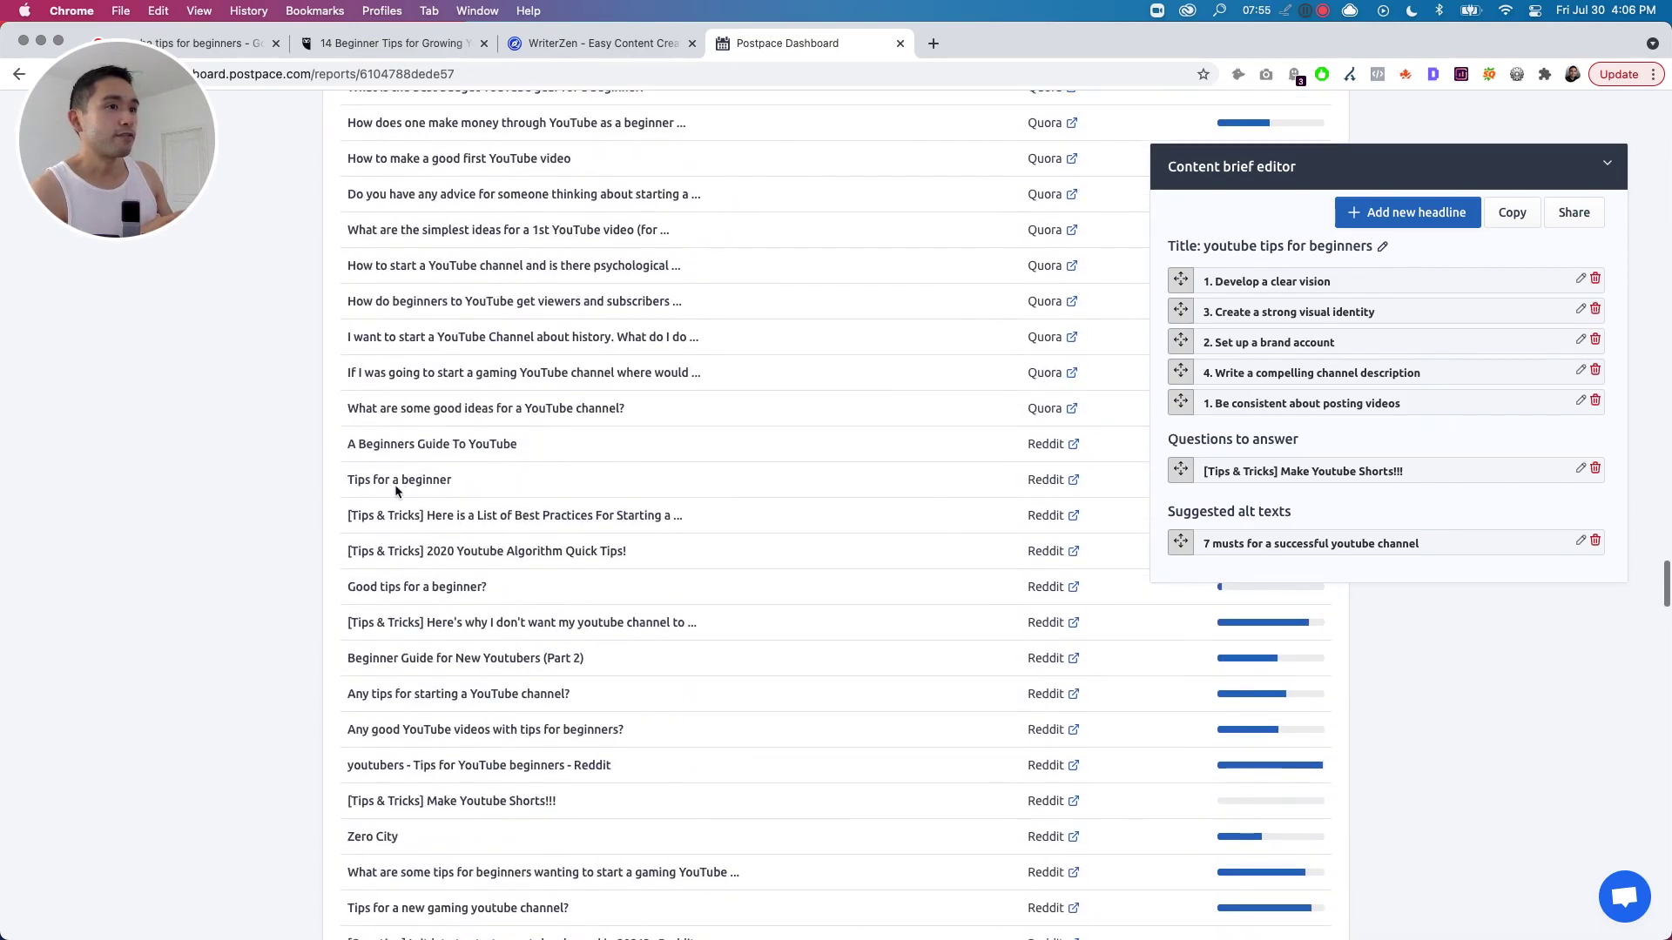
# Add 'A Beginners Guide To YouTube' to the brief and move it into the headlines.
pyautogui.click(374, 448)
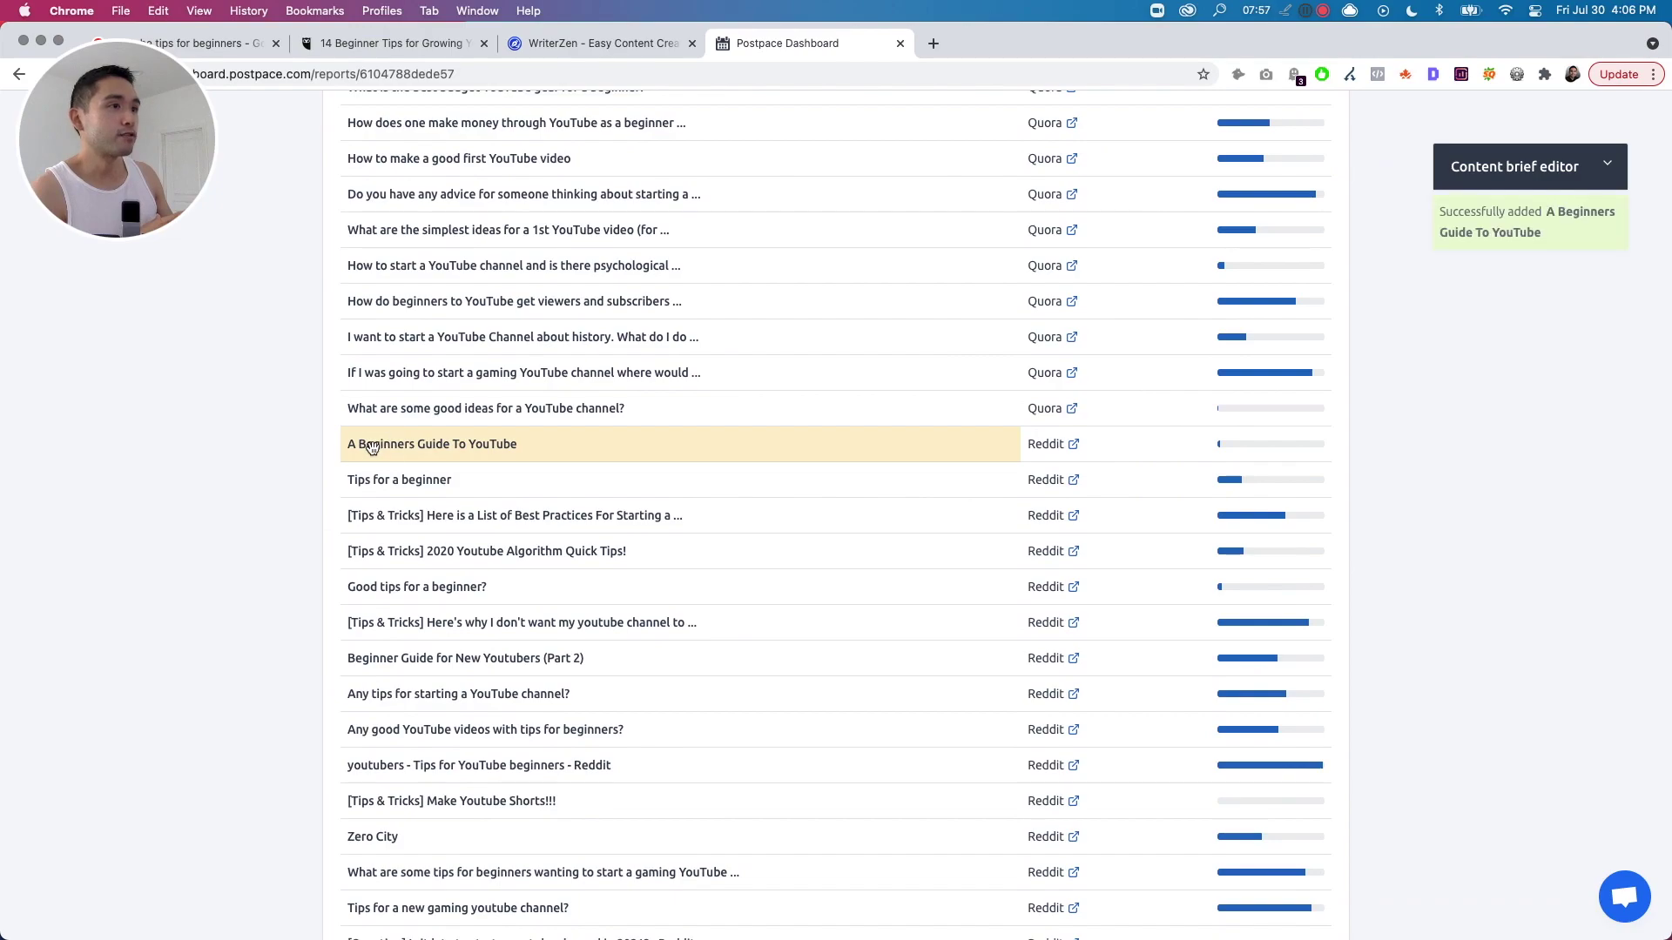
pyautogui.click(1604, 167)
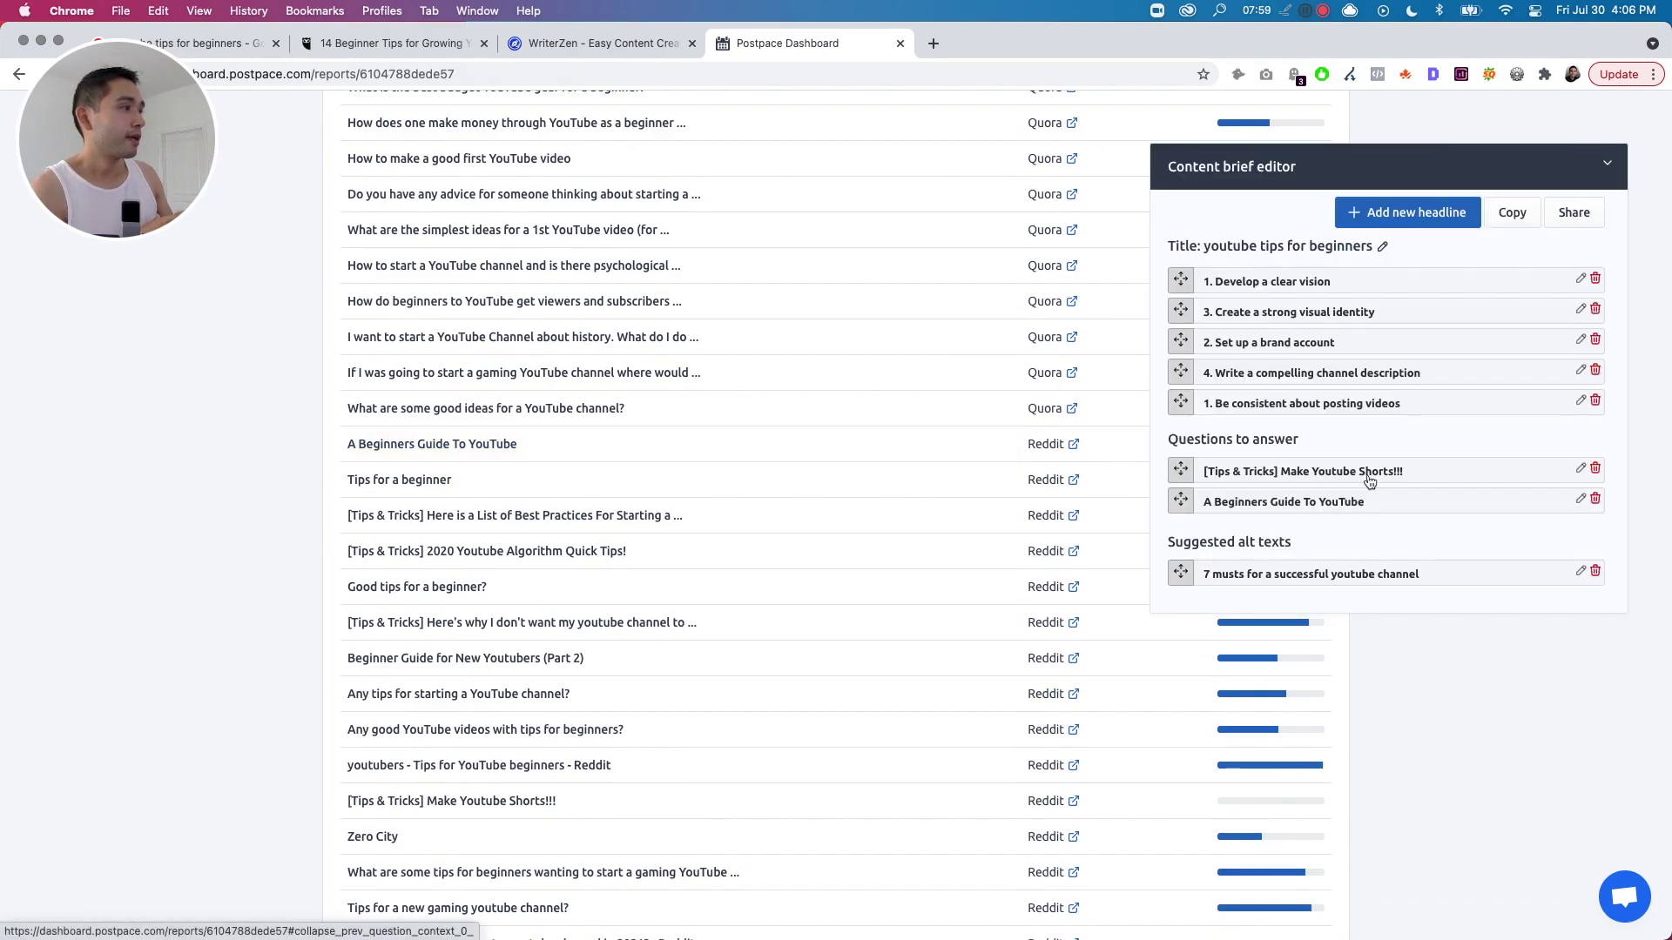
pyautogui.moveTo(1193, 500)
pyautogui.mouseDown()
pyautogui.moveTo(1197, 372)
pyautogui.moveTo(1193, 498)
pyautogui.mouseUp()
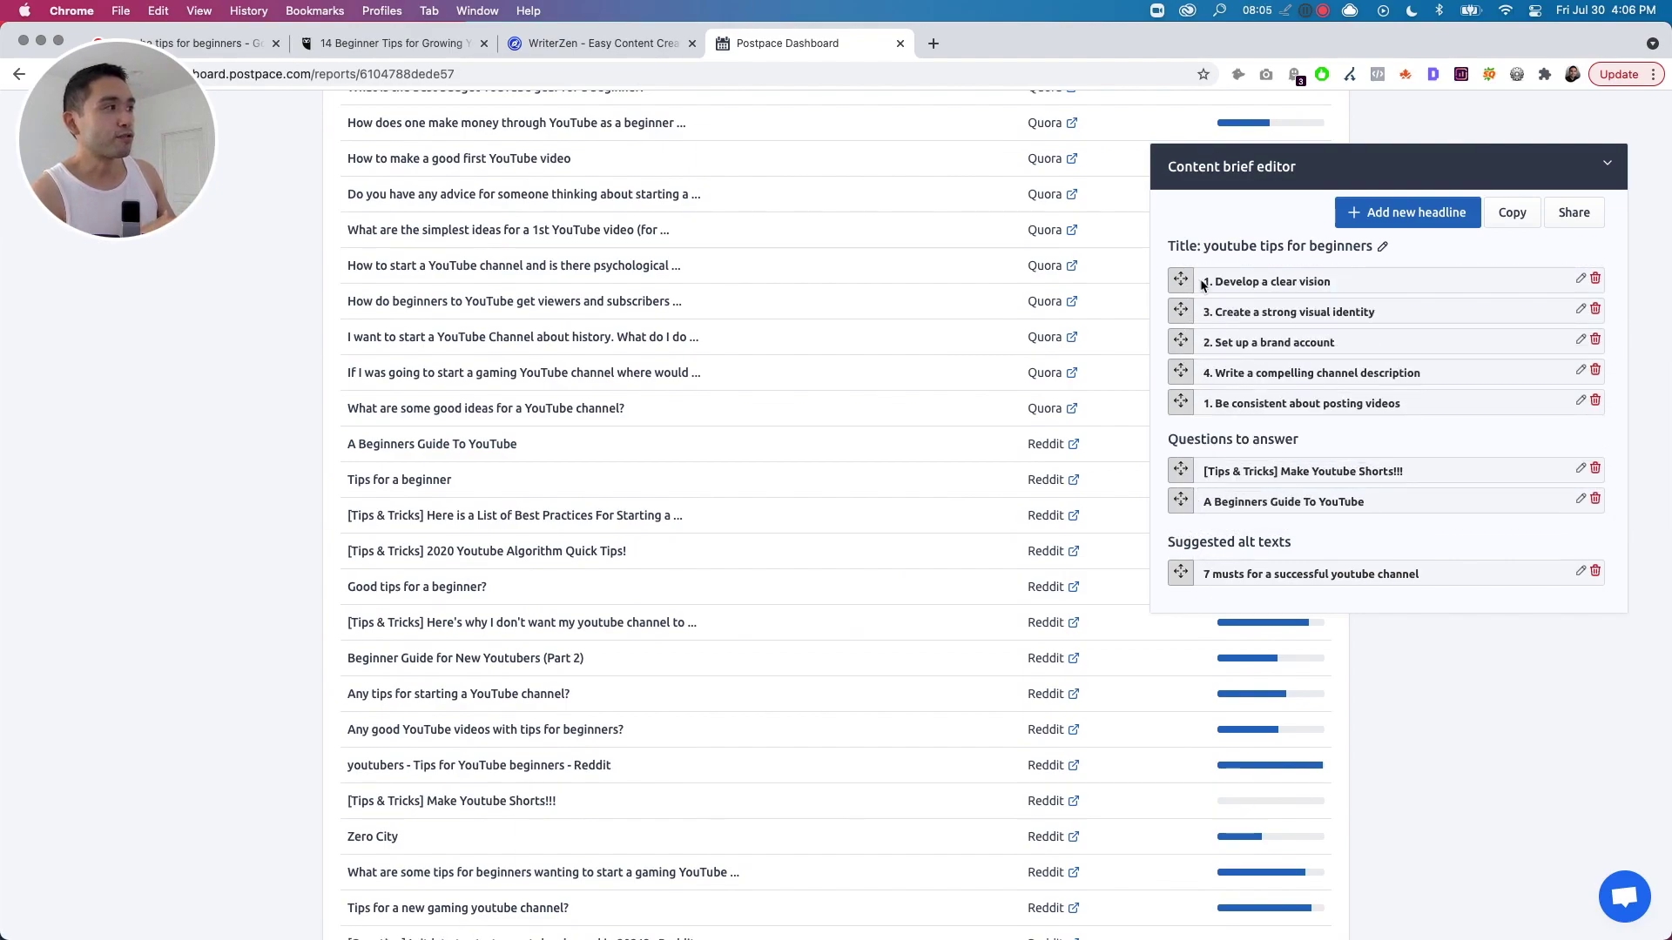
pyautogui.scroll(-4, 688, 561)
pyautogui.scroll(-2, 685, 549)
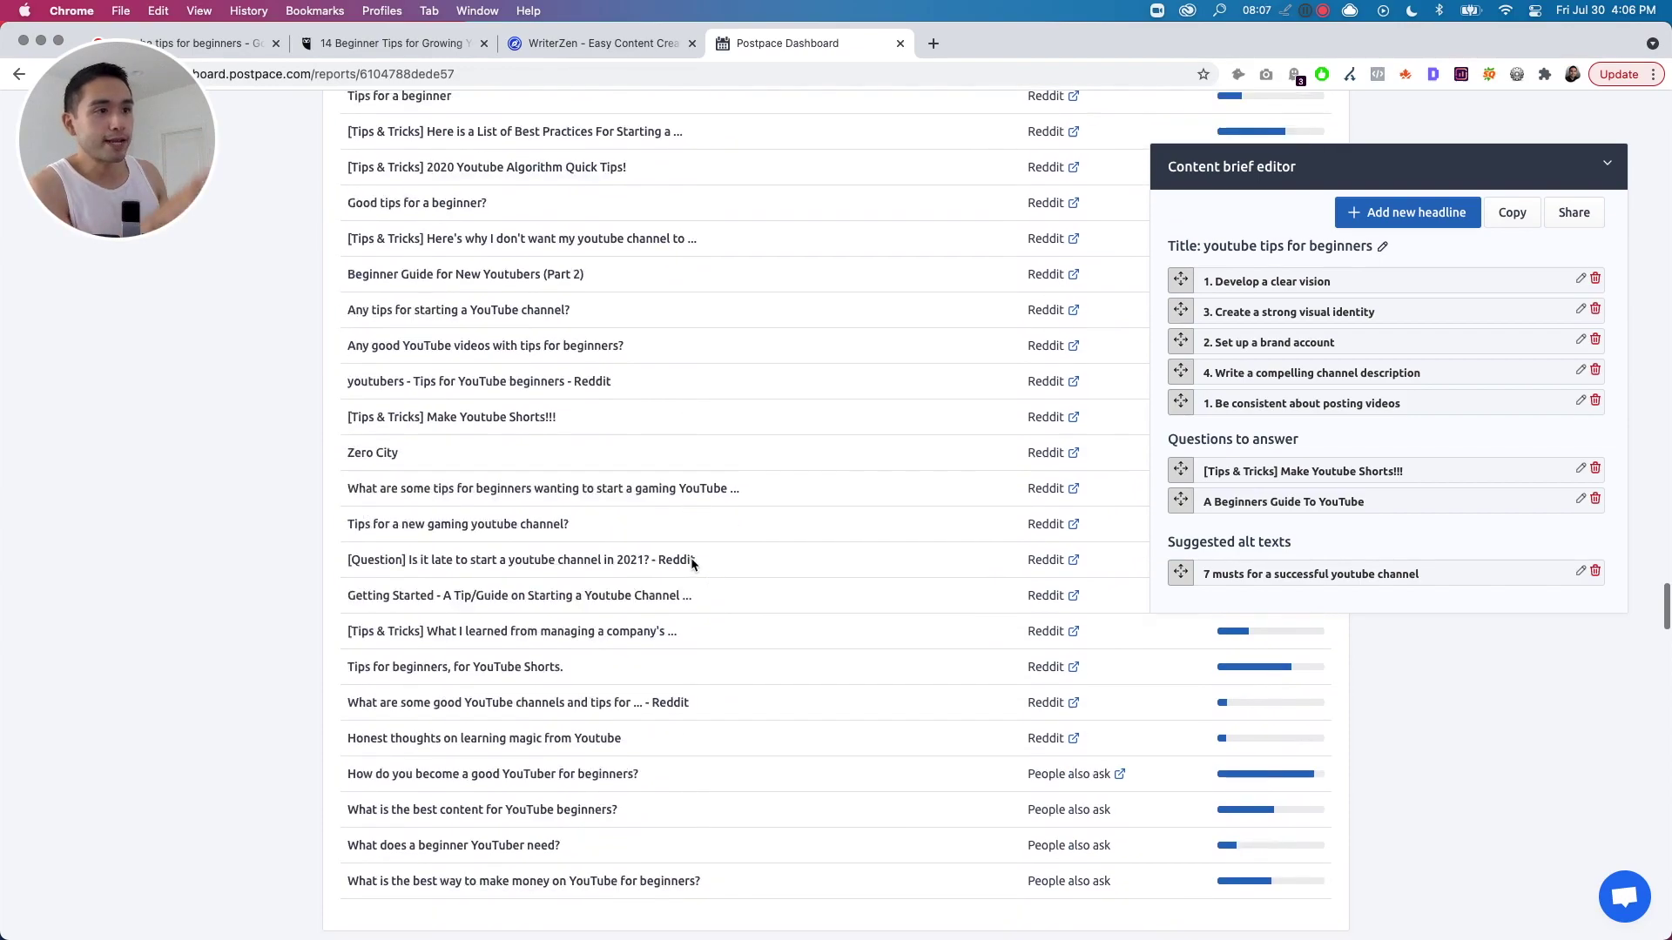
pyautogui.scroll(-5, 685, 550)
pyautogui.scroll(-1, 692, 561)
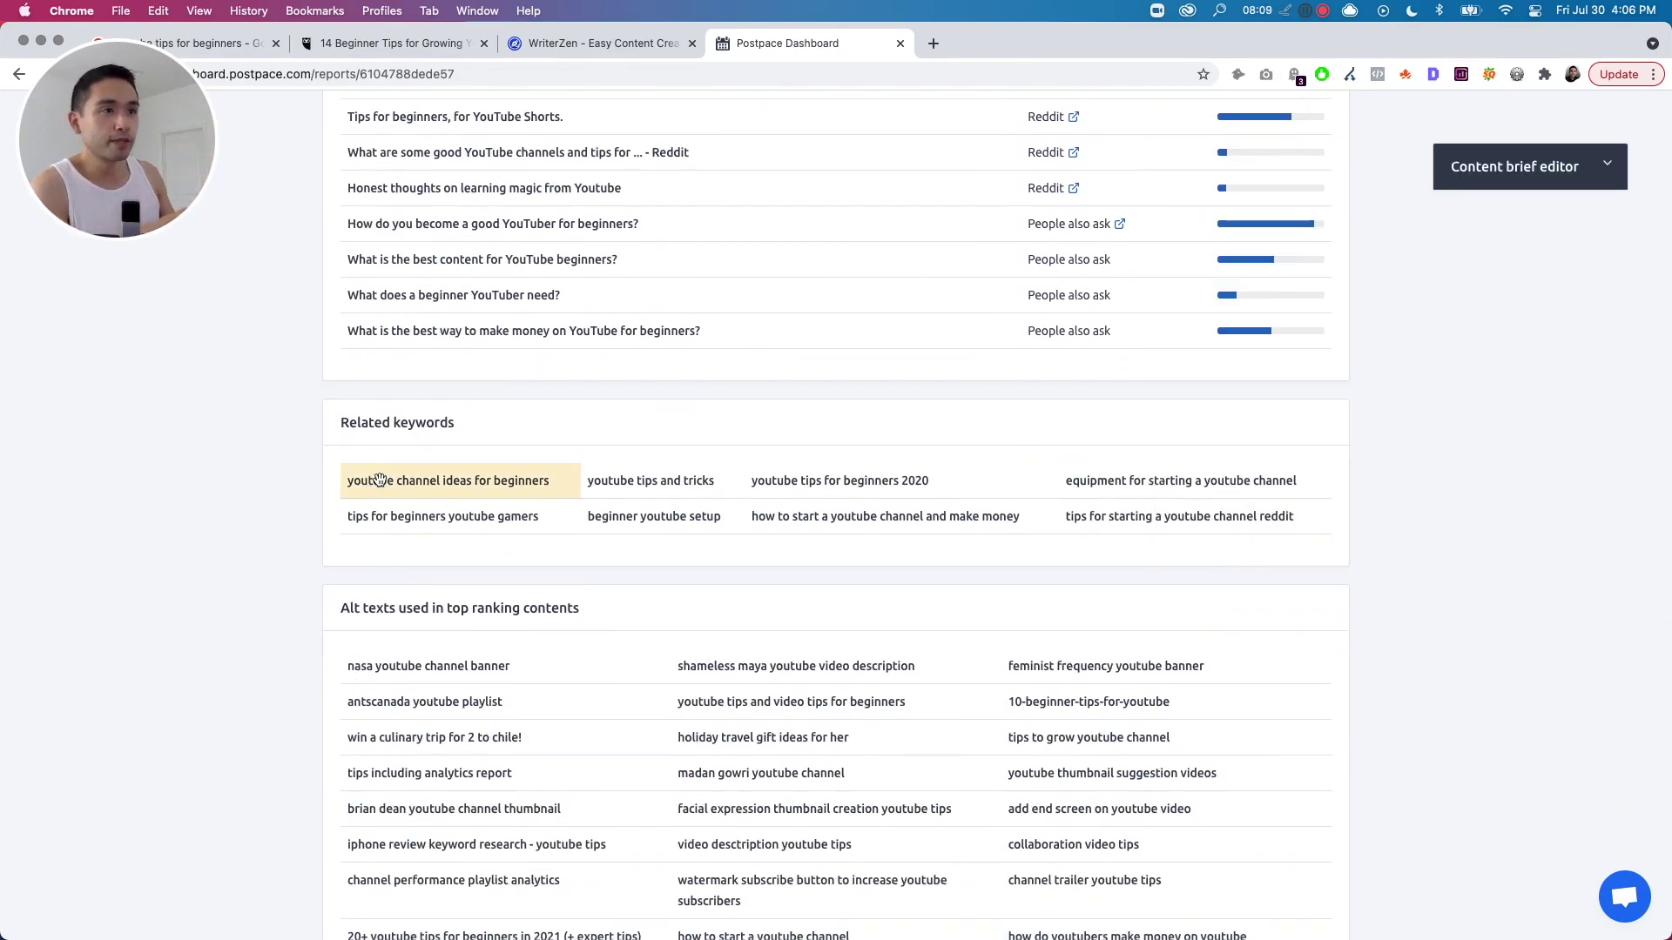
# Add the related keyword 'youtube channel ideas for beginners' and check it in the brief editor.
pyautogui.click(377, 482)
pyautogui.click(1611, 169)
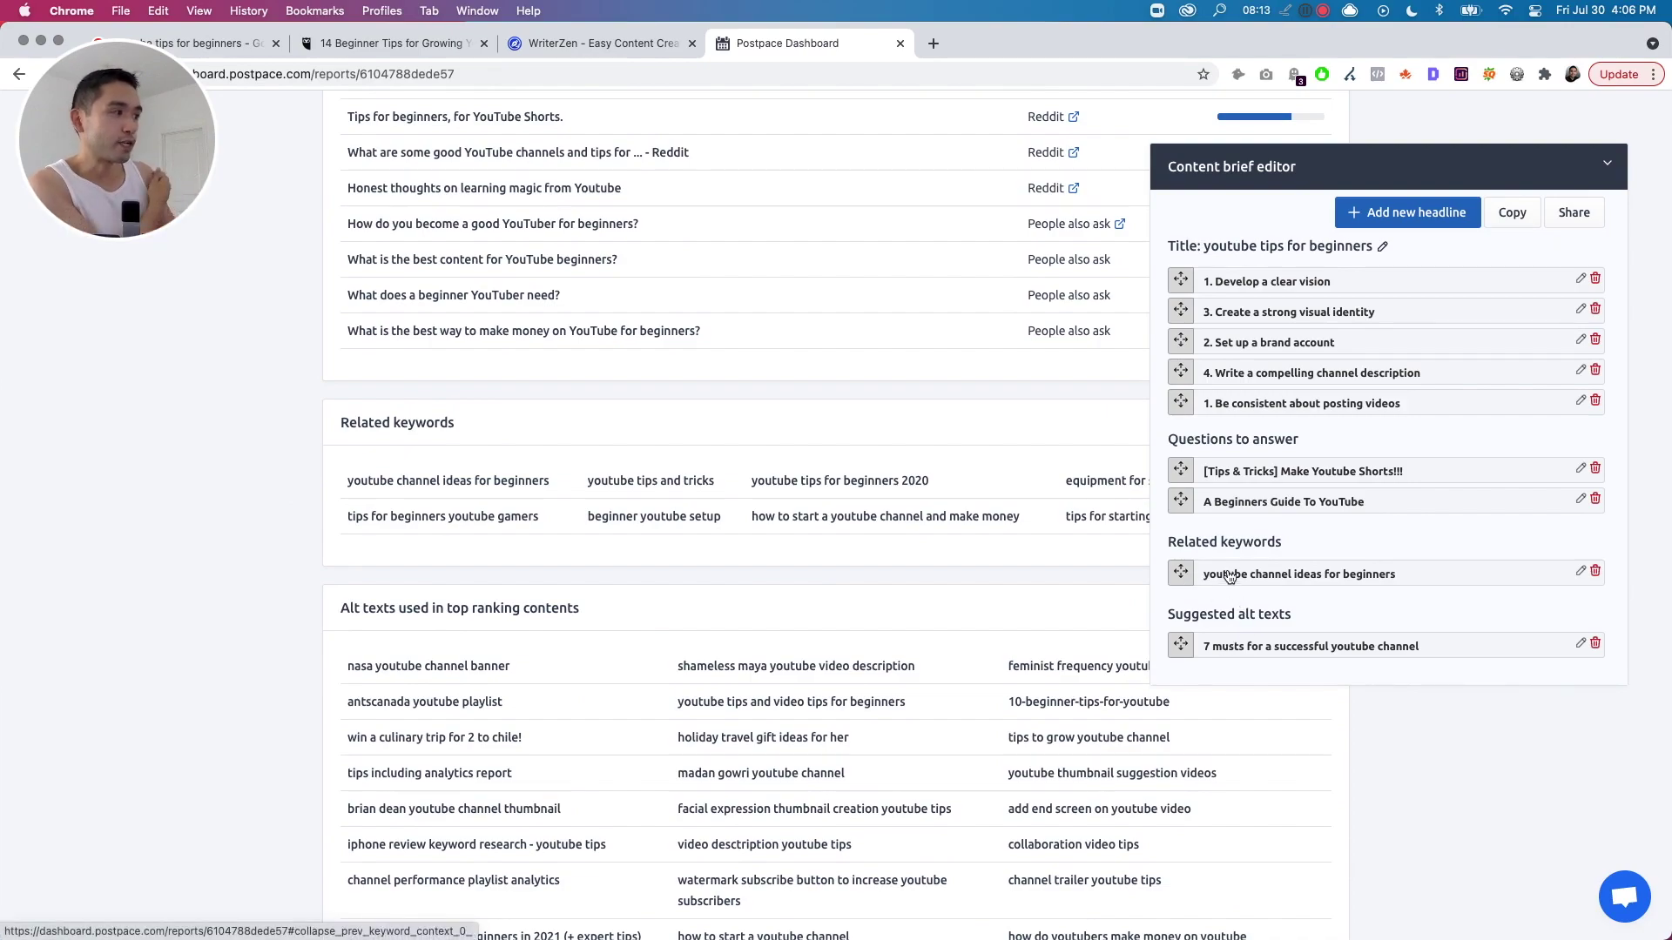
pyautogui.moveTo(1207, 574)
pyautogui.mouseDown()
pyautogui.moveTo(1315, 579)
pyautogui.moveTo(1236, 584)
pyautogui.mouseUp()
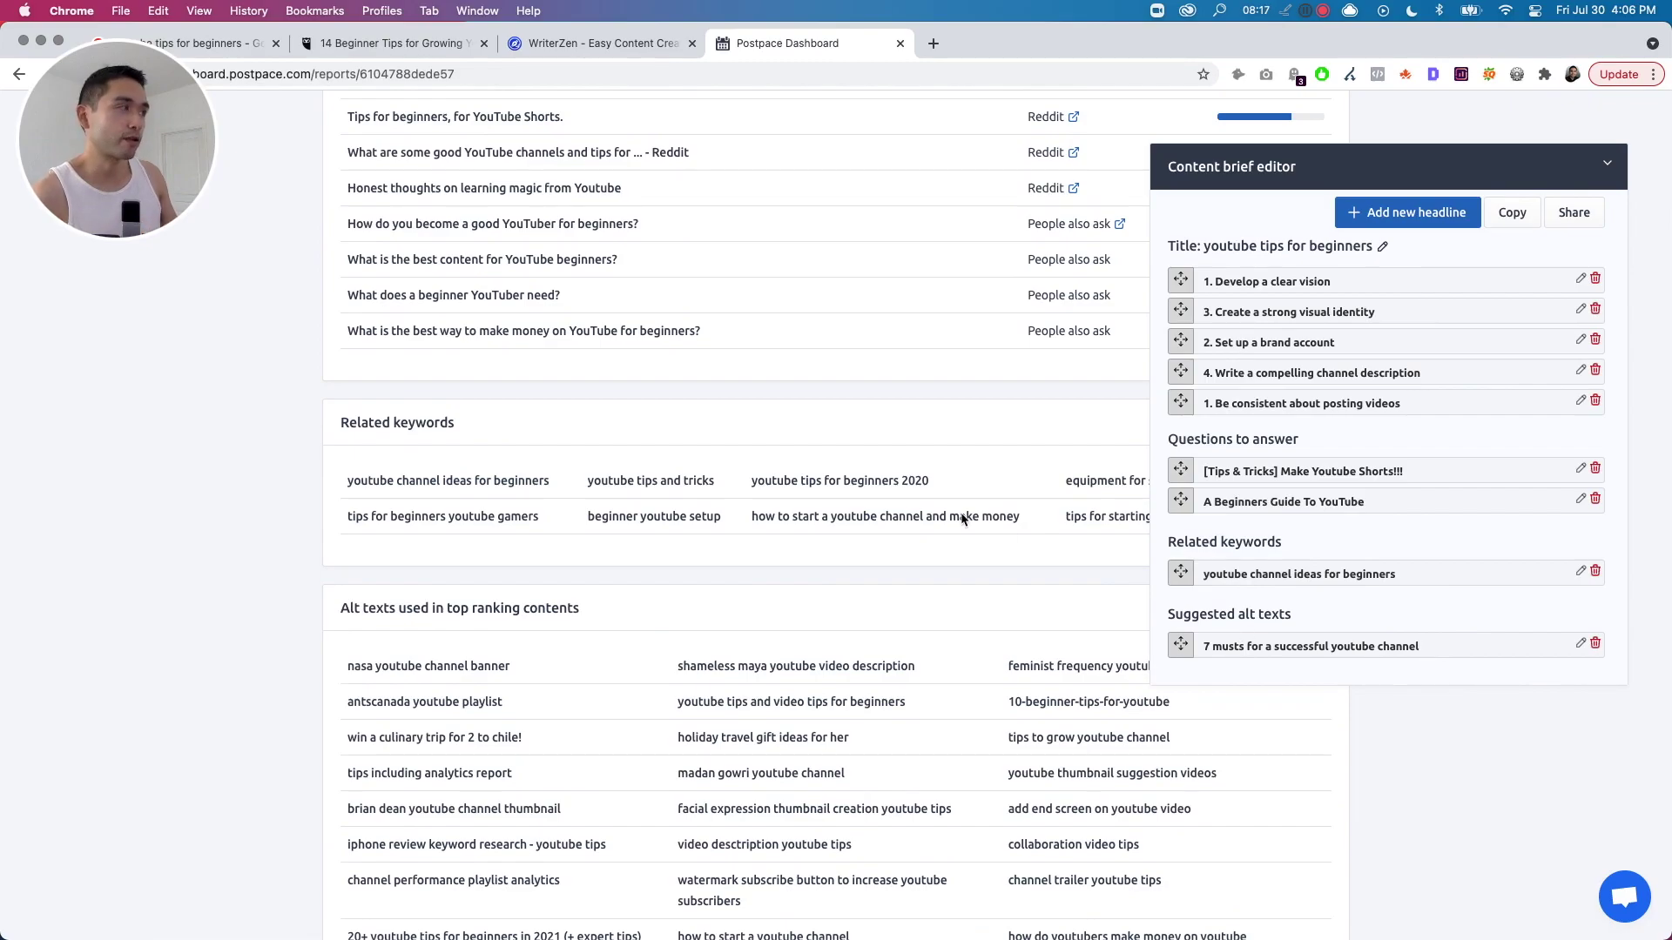
pyautogui.scroll(-5, 1005, 526)
pyautogui.scroll(-5, 1045, 510)
pyautogui.scroll(-5, 1104, 471)
pyautogui.scroll(3, 1120, 451)
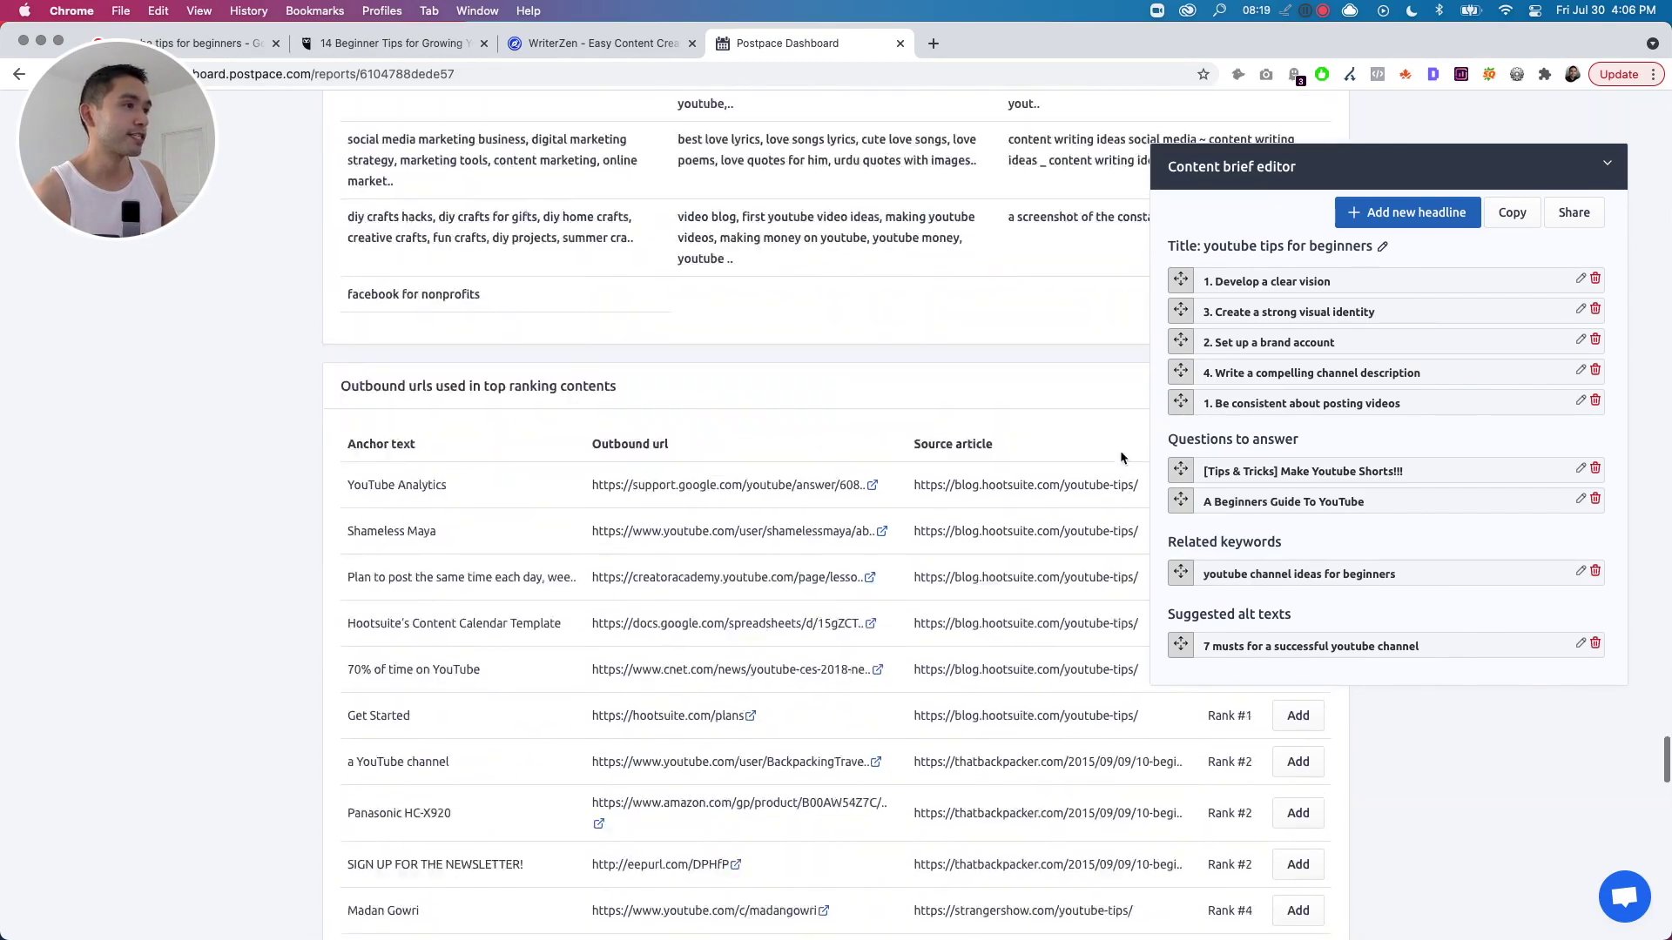
pyautogui.scroll(5, 1119, 450)
pyautogui.scroll(5, 1120, 450)
pyautogui.scroll(3, 1130, 451)
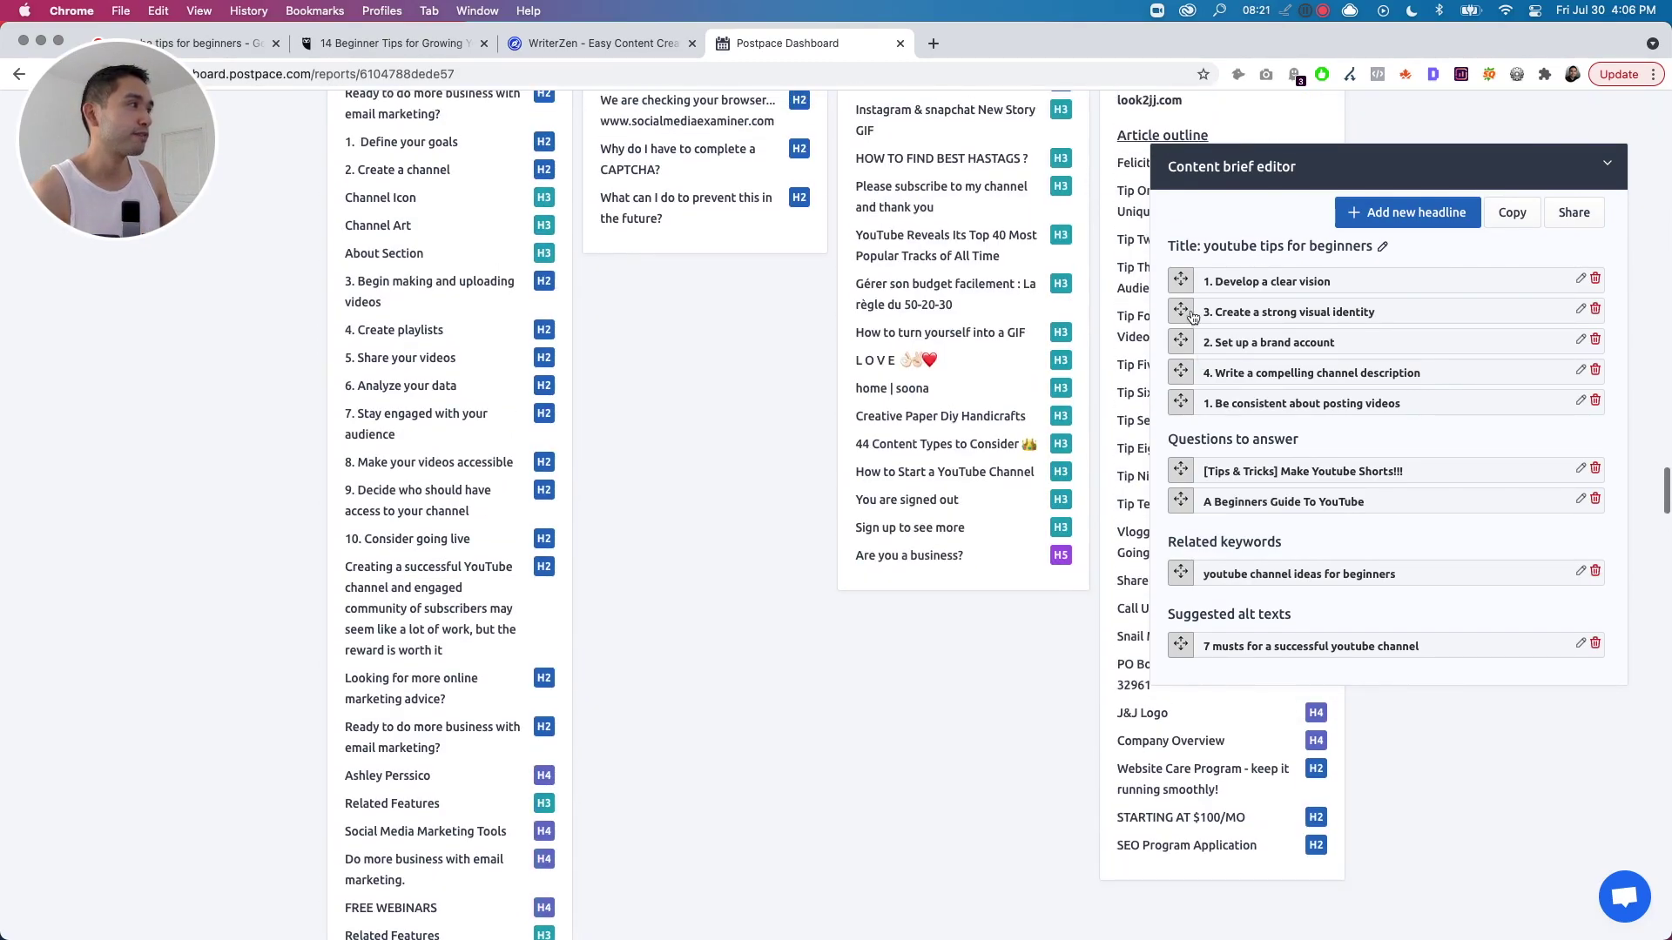
# Indent the headlines beneath '1. Develop a clear vision', copy the whole brief and collapse the panel.
pyautogui.moveTo(1182, 311)
pyautogui.mouseDown()
pyautogui.moveTo(1229, 343)
pyautogui.moveTo(1255, 403)
pyautogui.mouseUp()
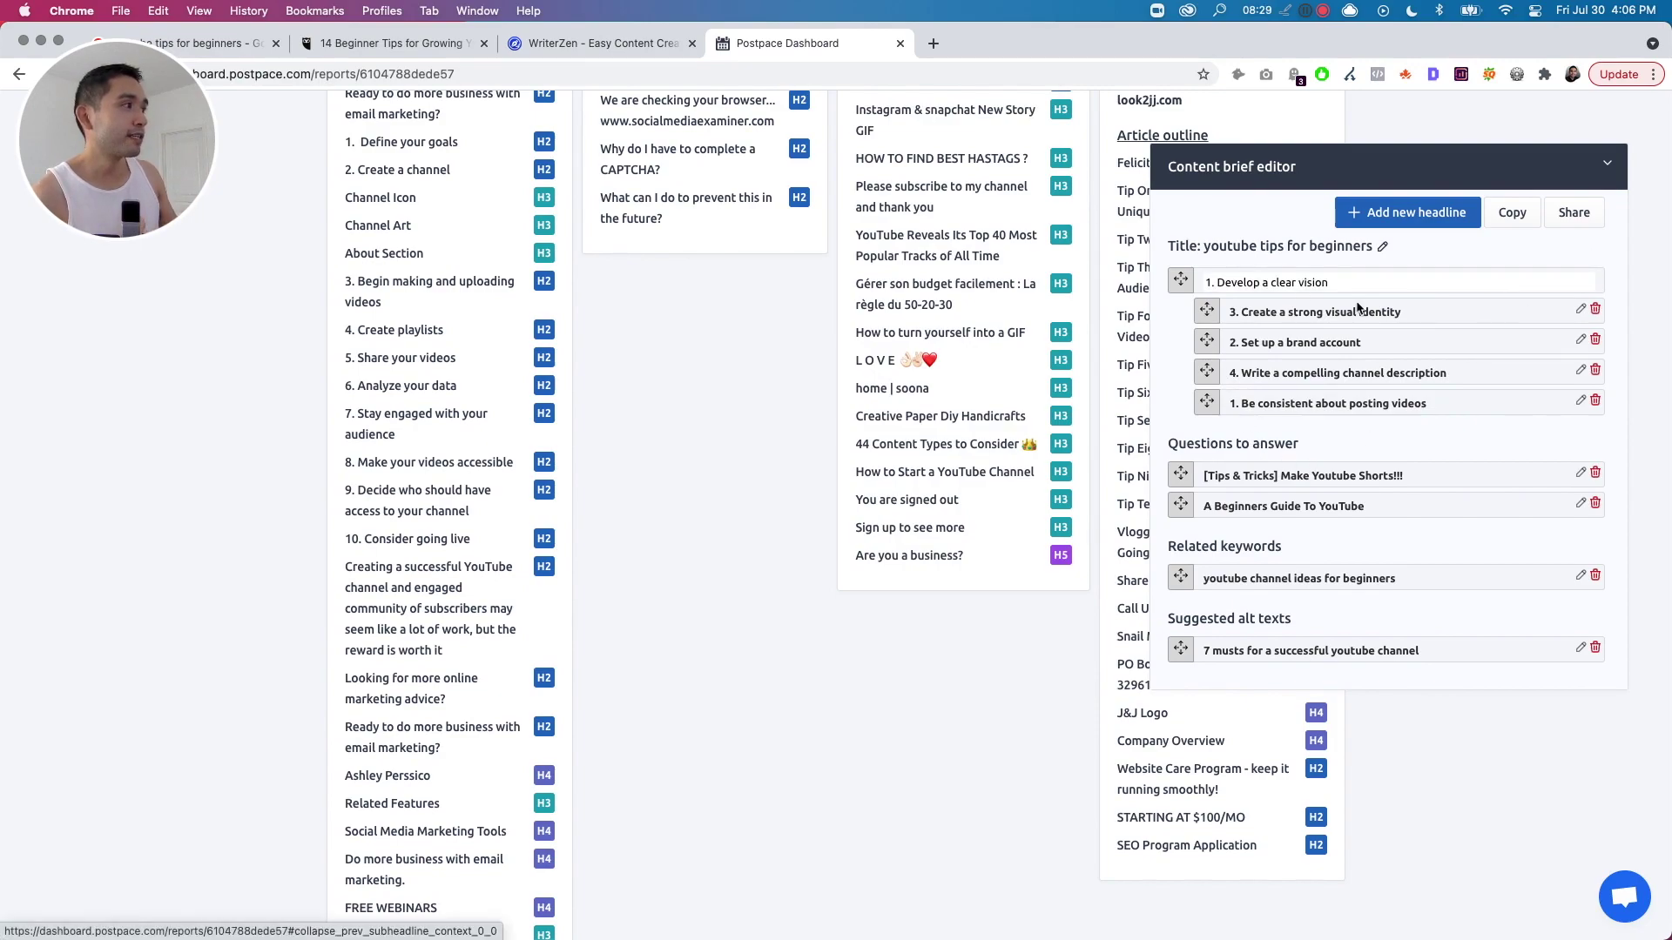
pyautogui.click(1510, 213)
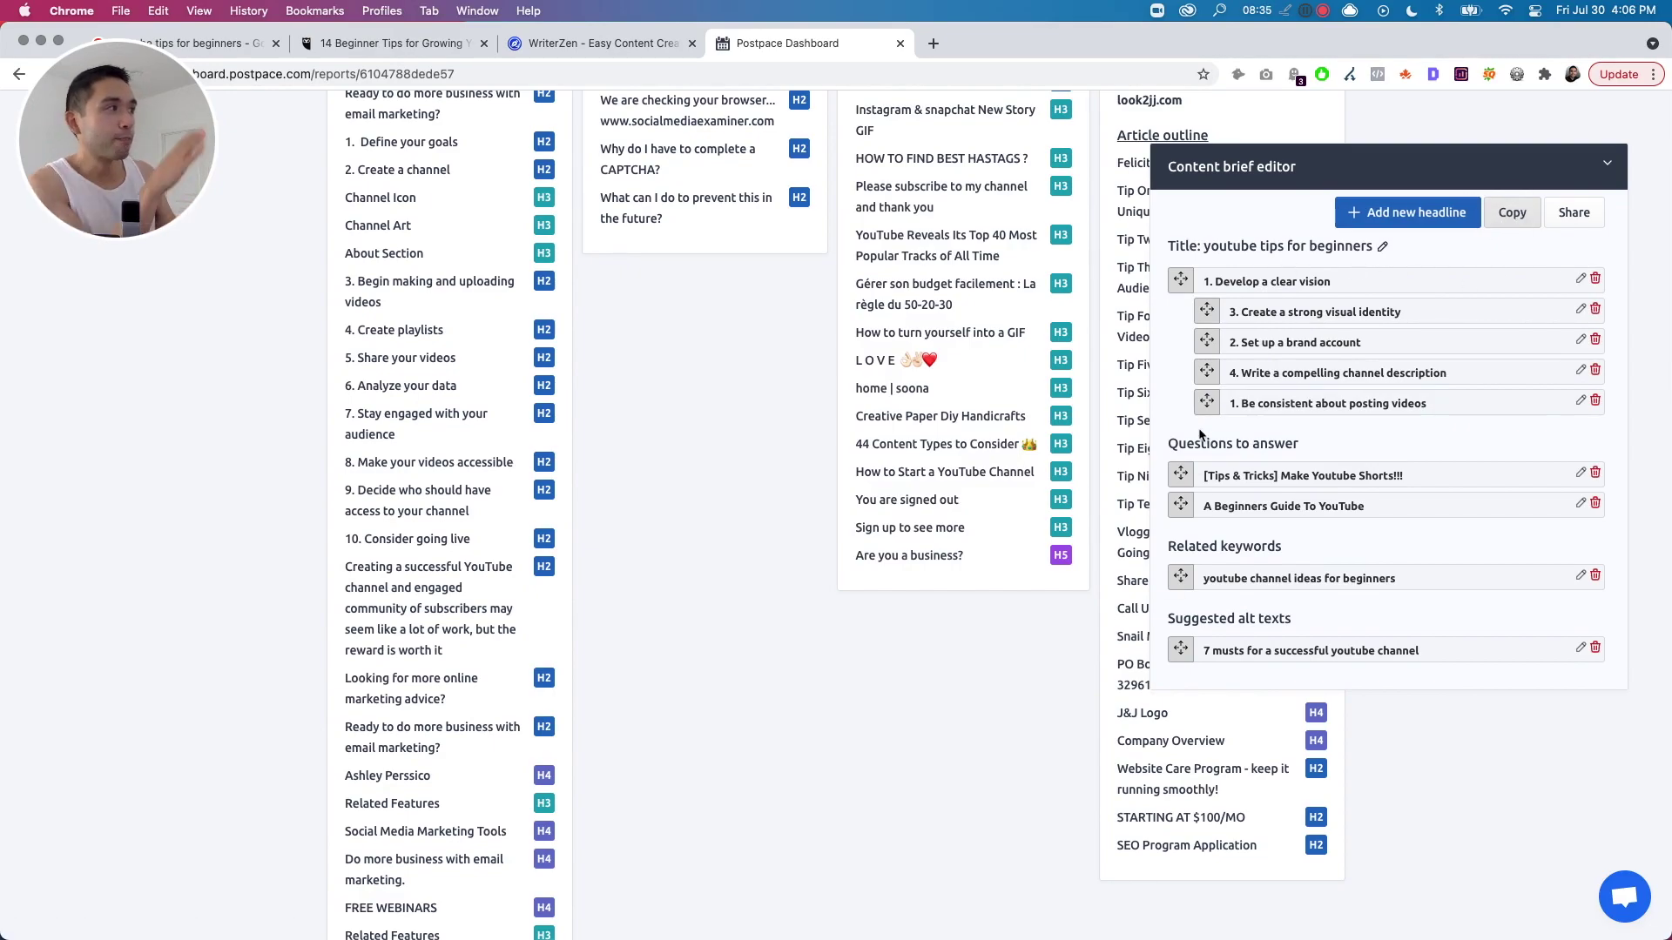
pyautogui.click(741, 462)
pyautogui.scroll(10, 739, 462)
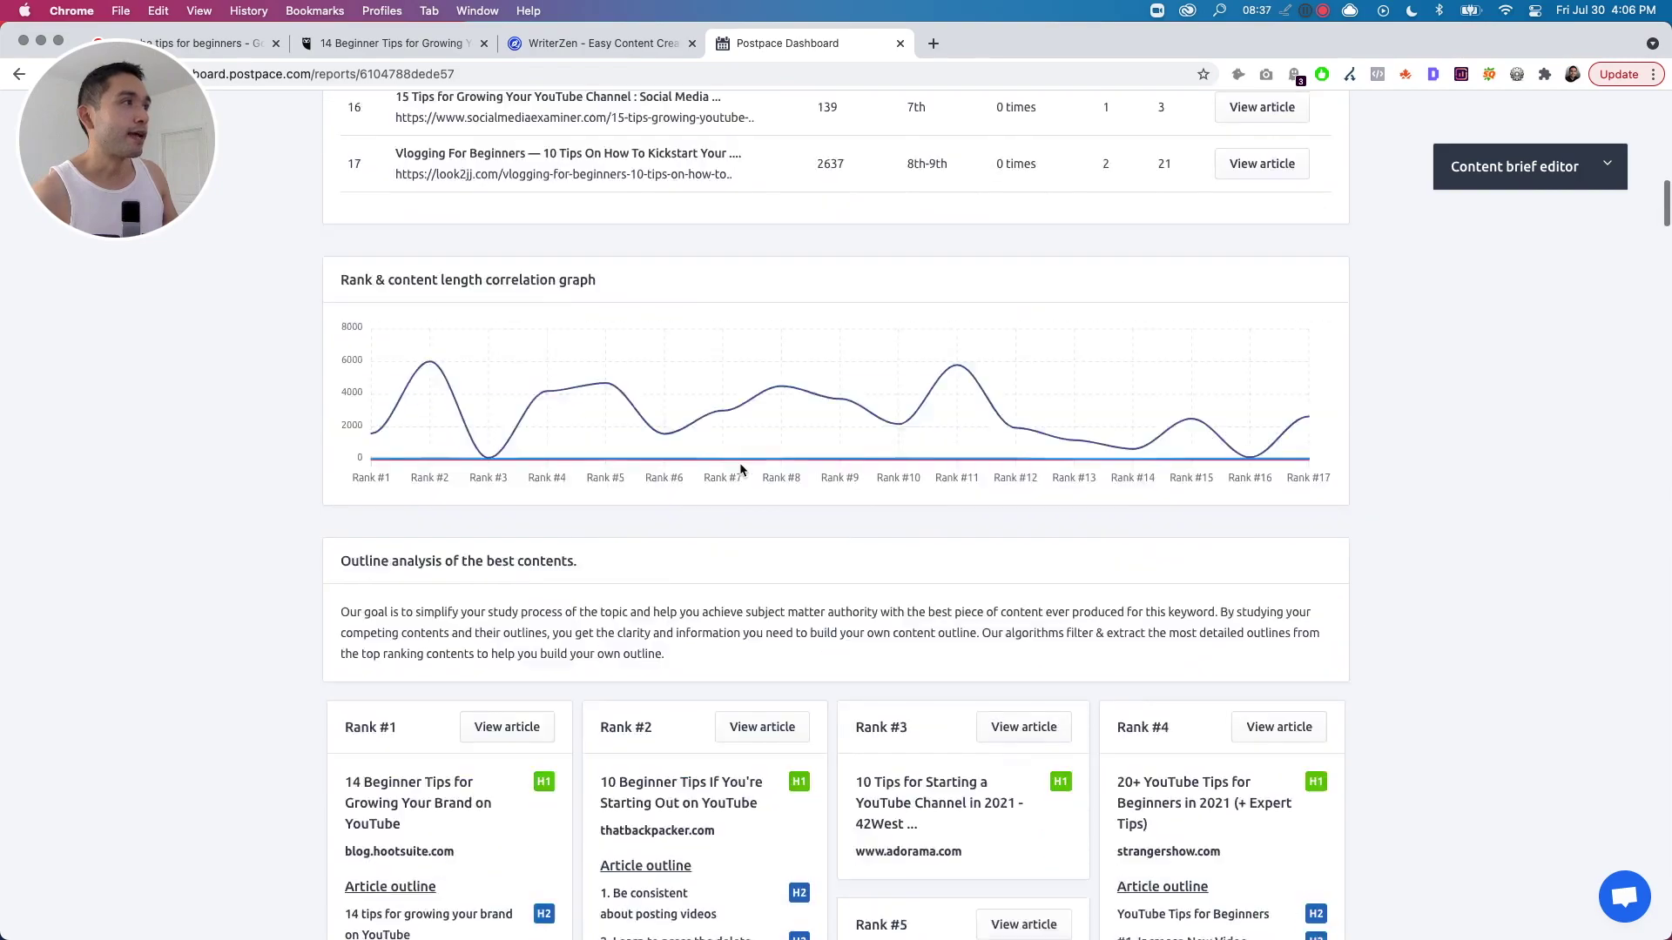
pyautogui.scroll(10, 740, 463)
pyautogui.scroll(3, 740, 462)
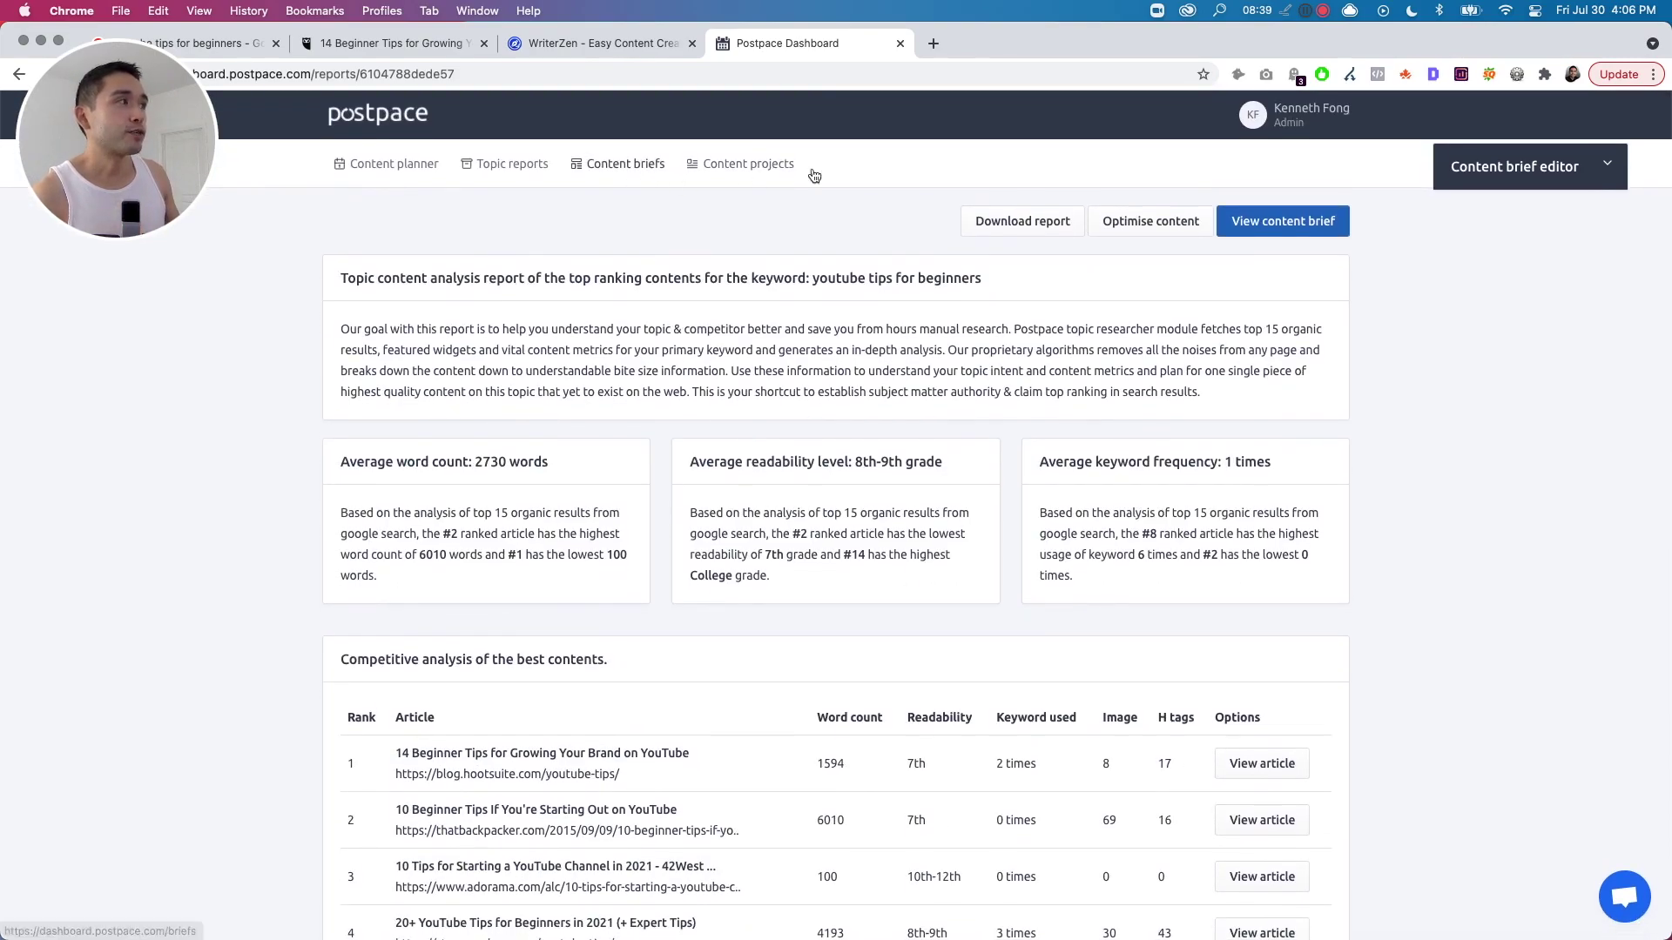
# In the content optimiser, delete the existing draft and paste the updated brief in its place.
pyautogui.click(1162, 224)
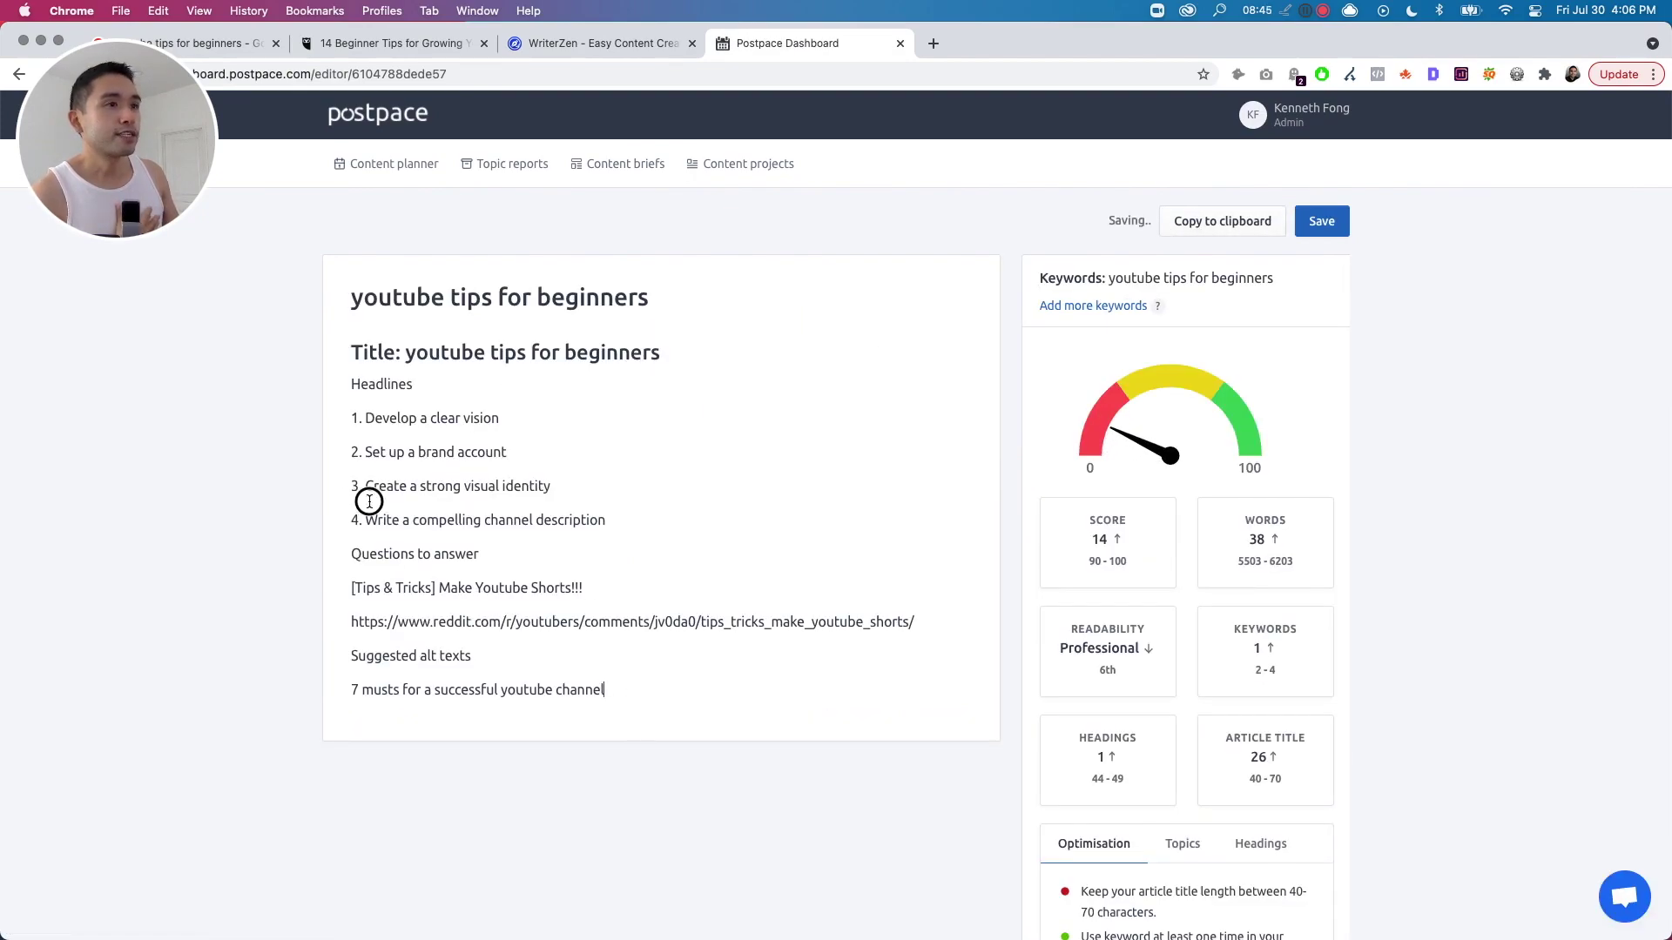
pyautogui.moveTo(355, 355); pyautogui.dragTo(612, 697)
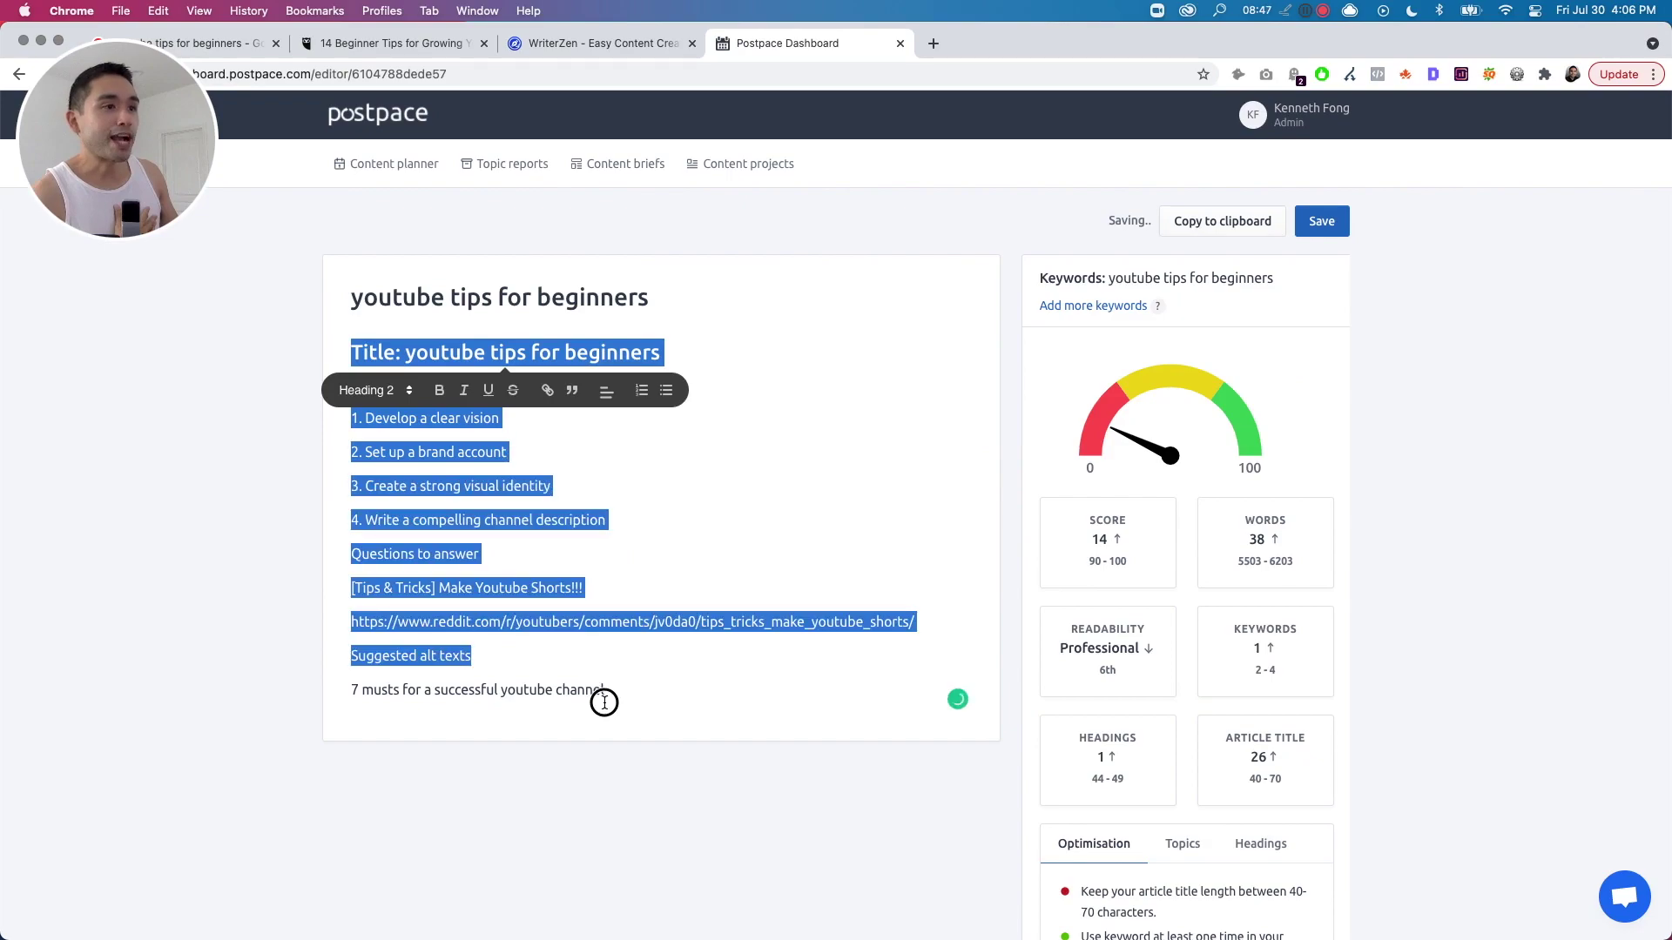
pyautogui.press('BackSpace')
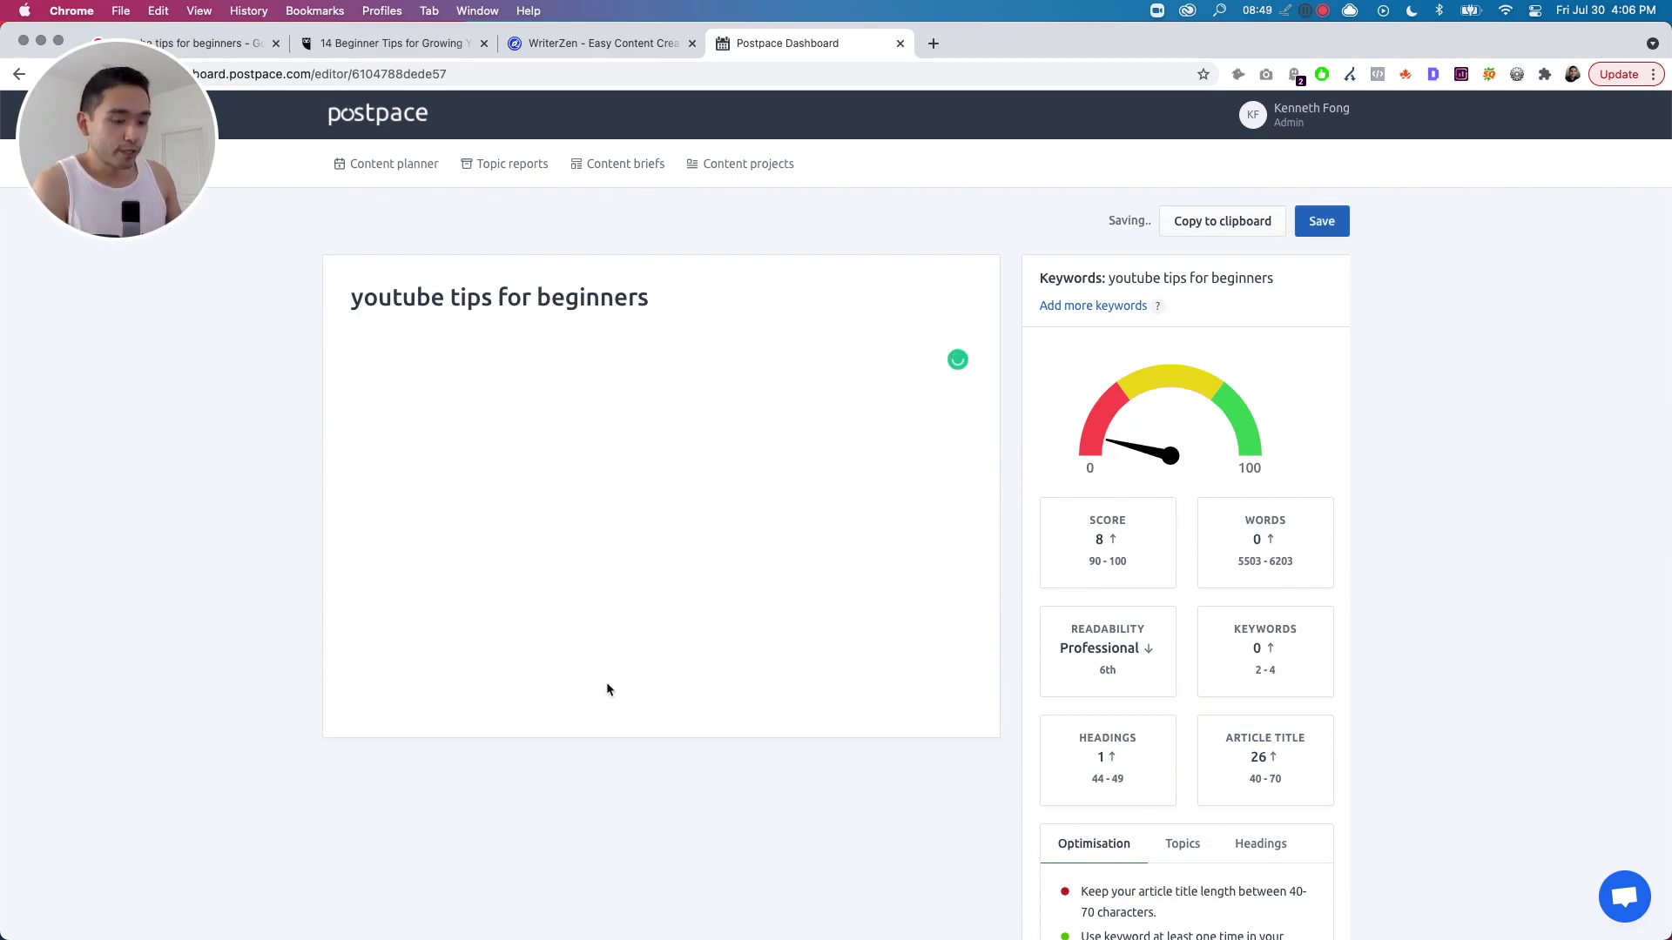
pyautogui.press('super+v')
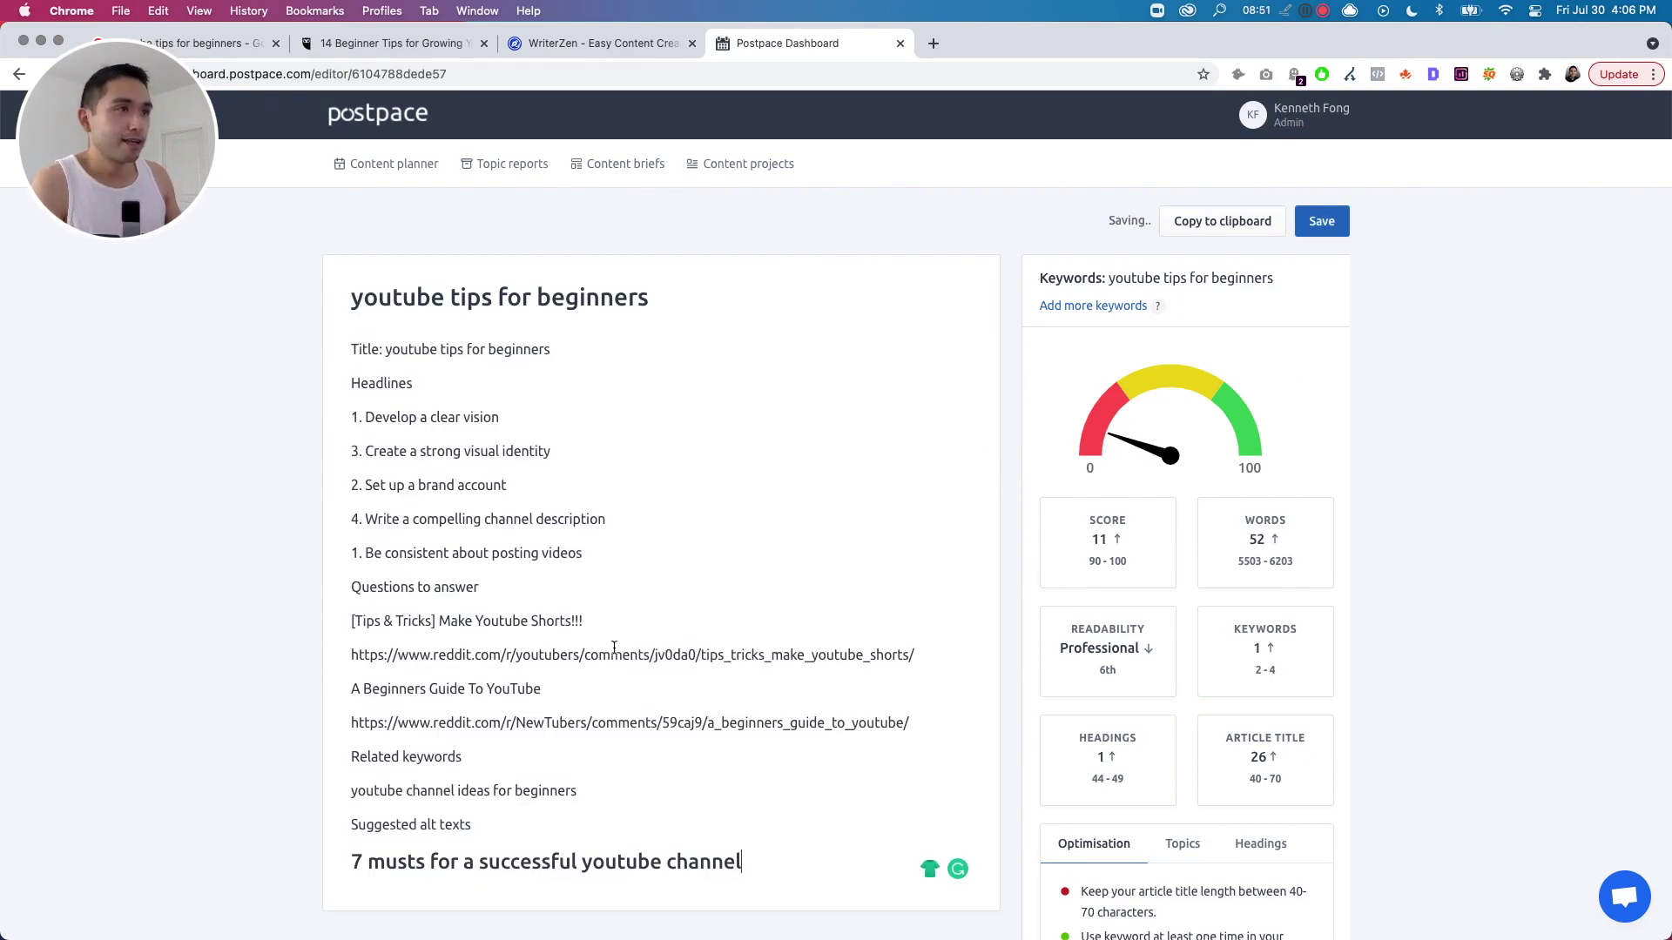
pyautogui.scroll(-2, 489, 477)
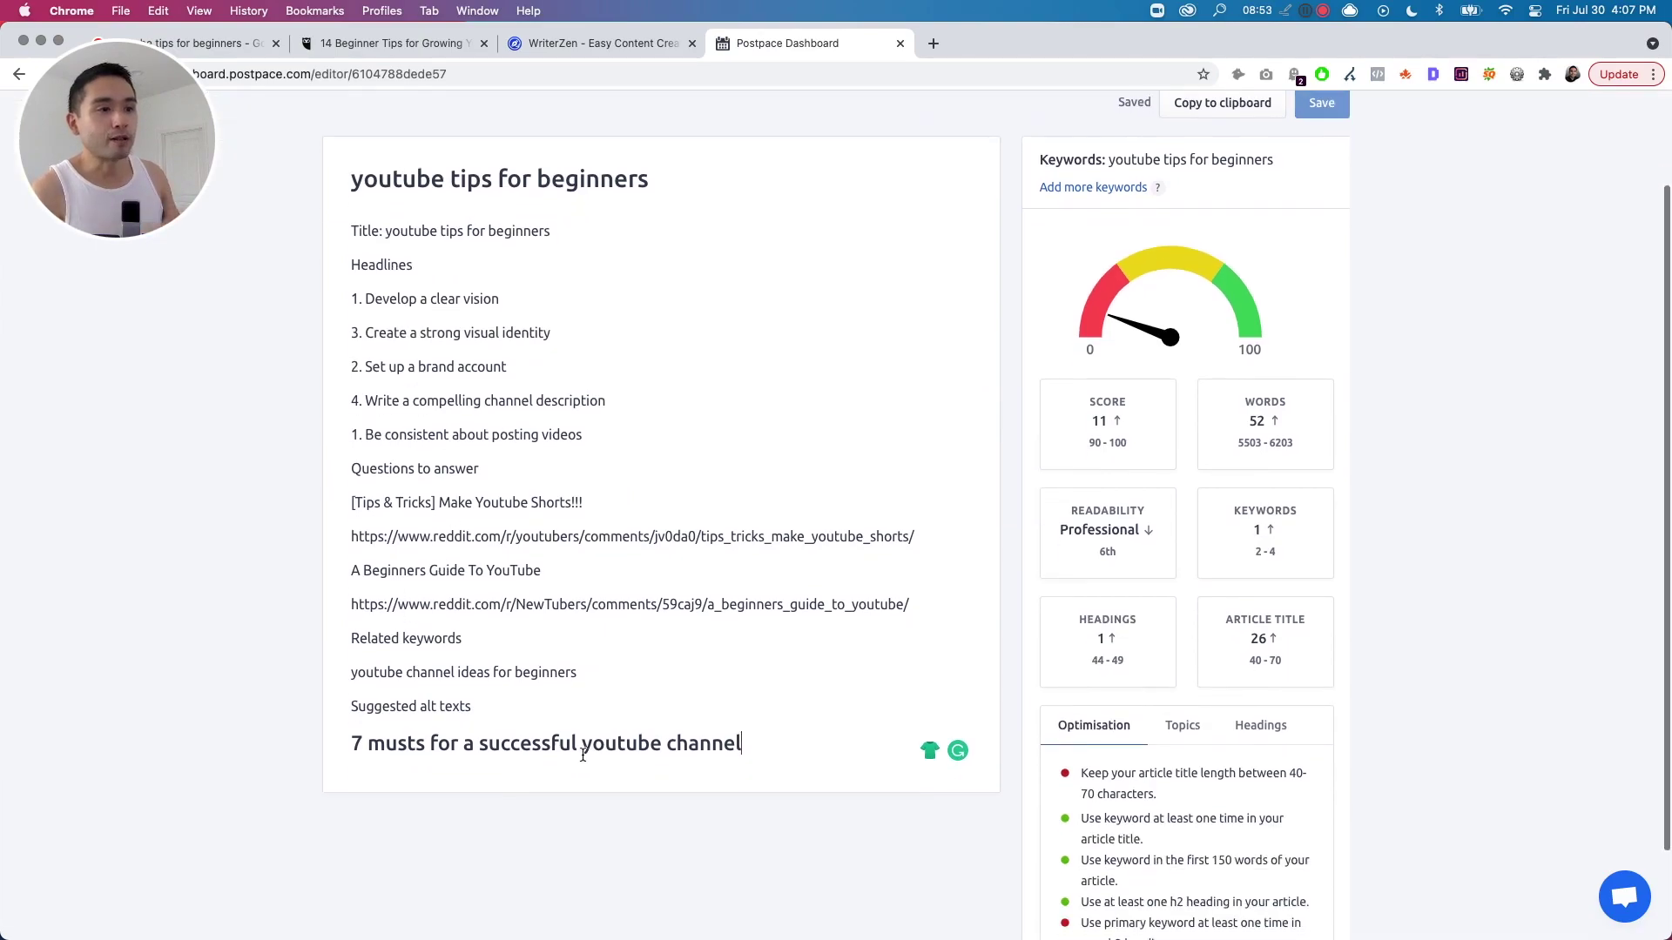
pyautogui.scroll(1, 546, 532)
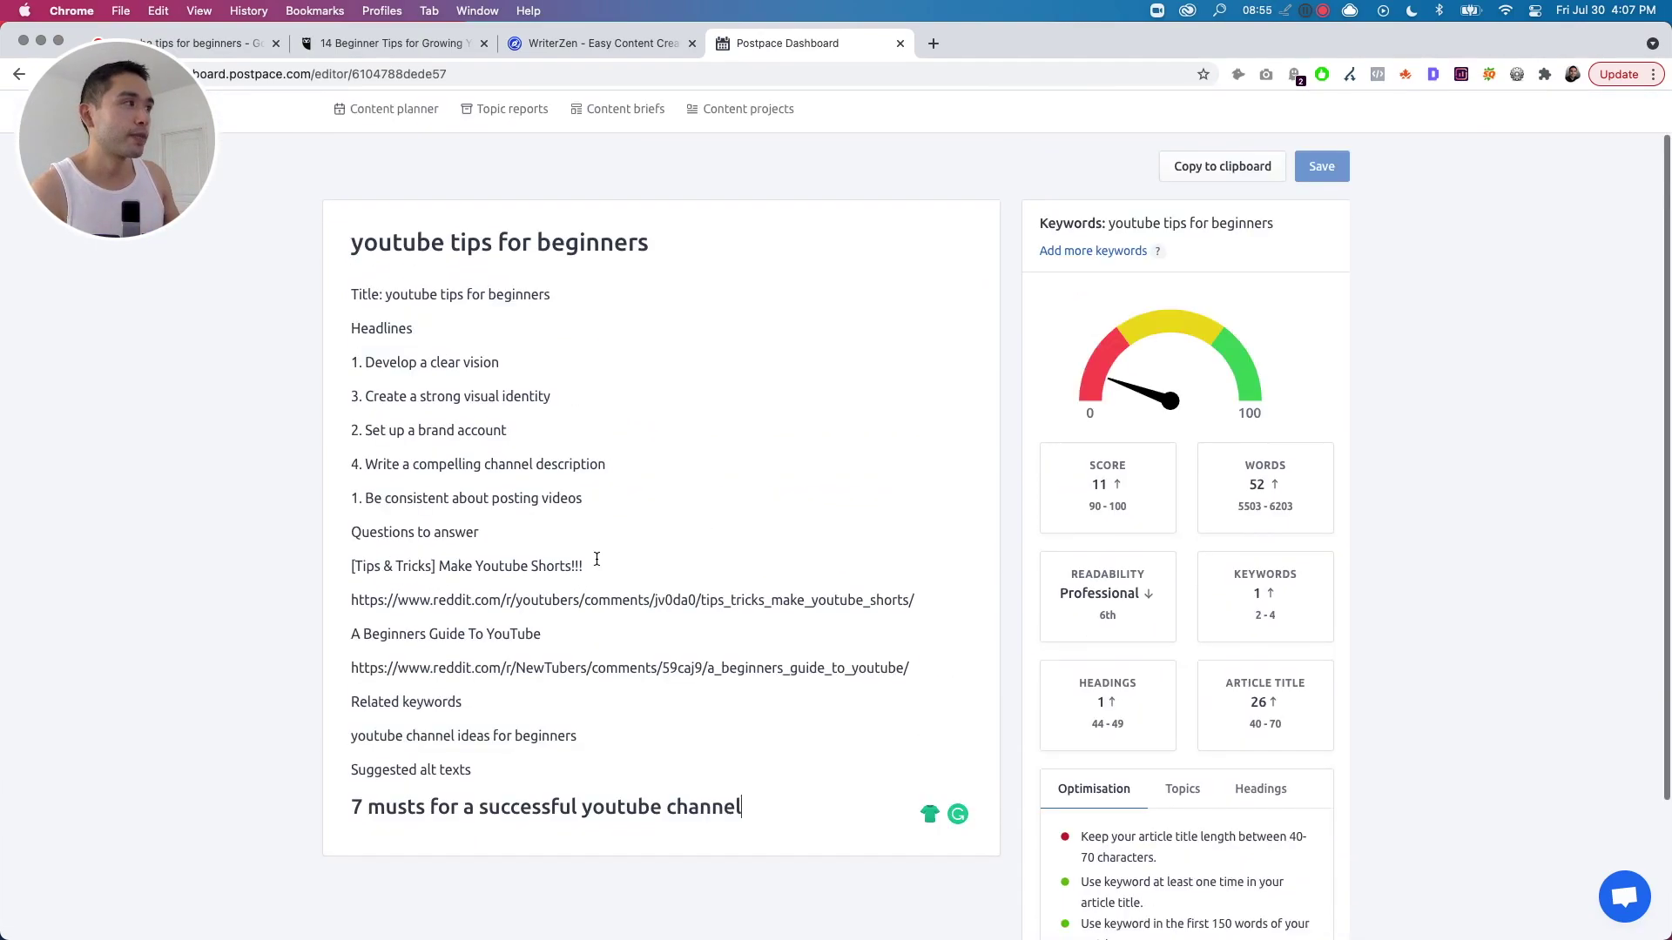
pyautogui.scroll(1, 593, 561)
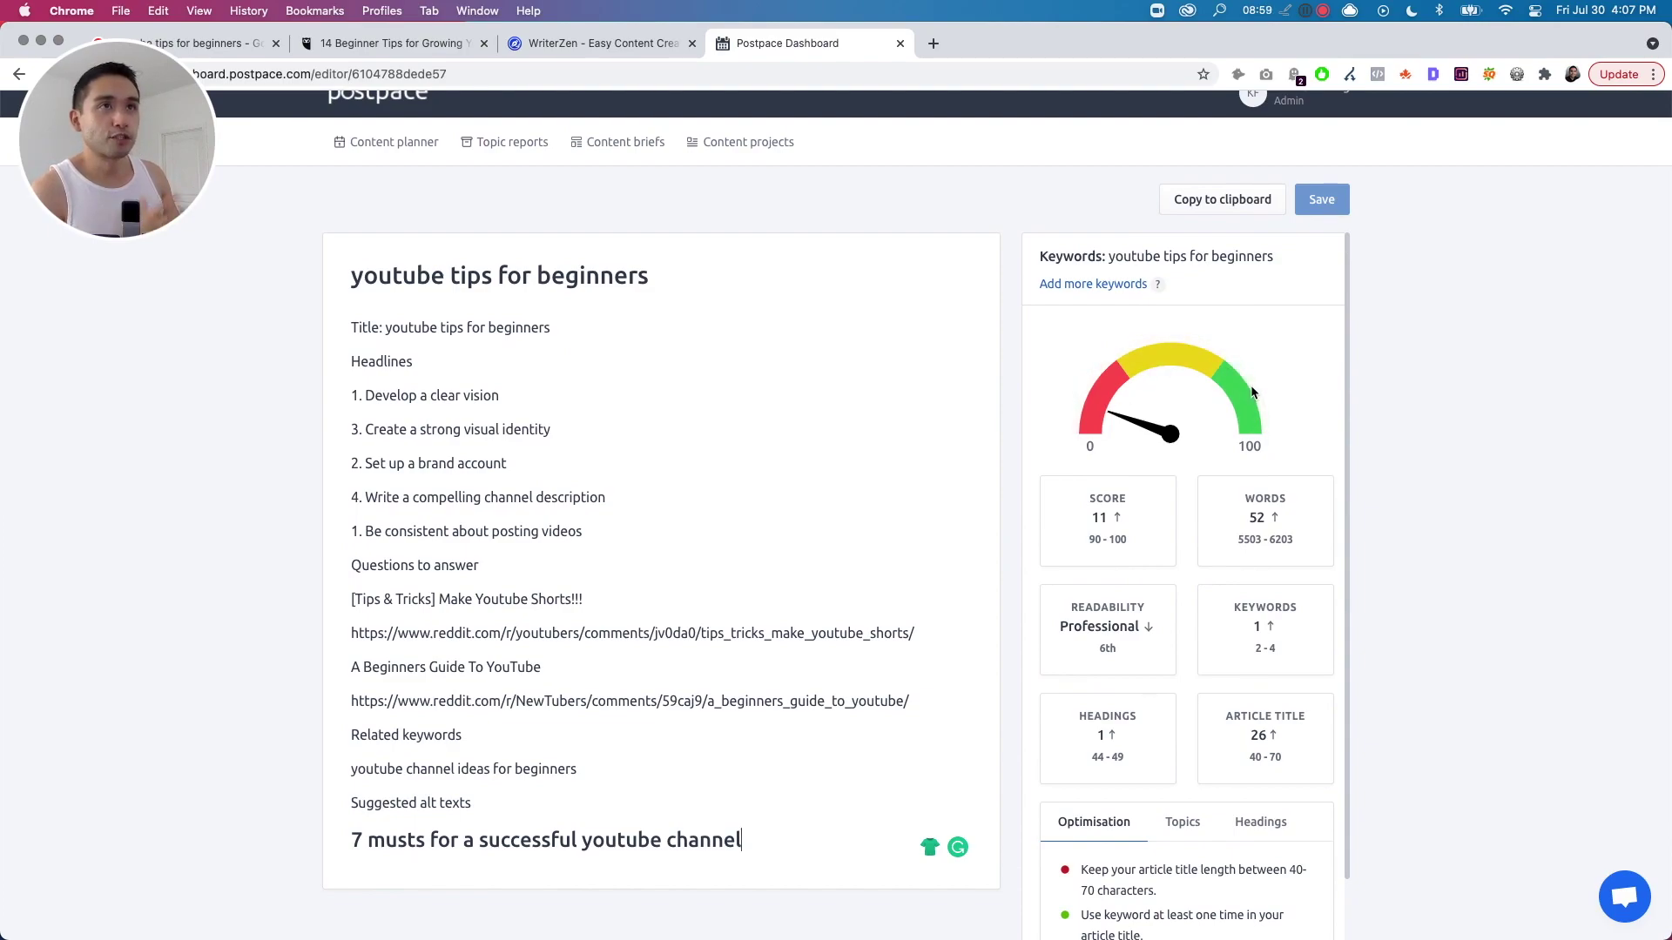
pyautogui.moveTo(1108, 593)
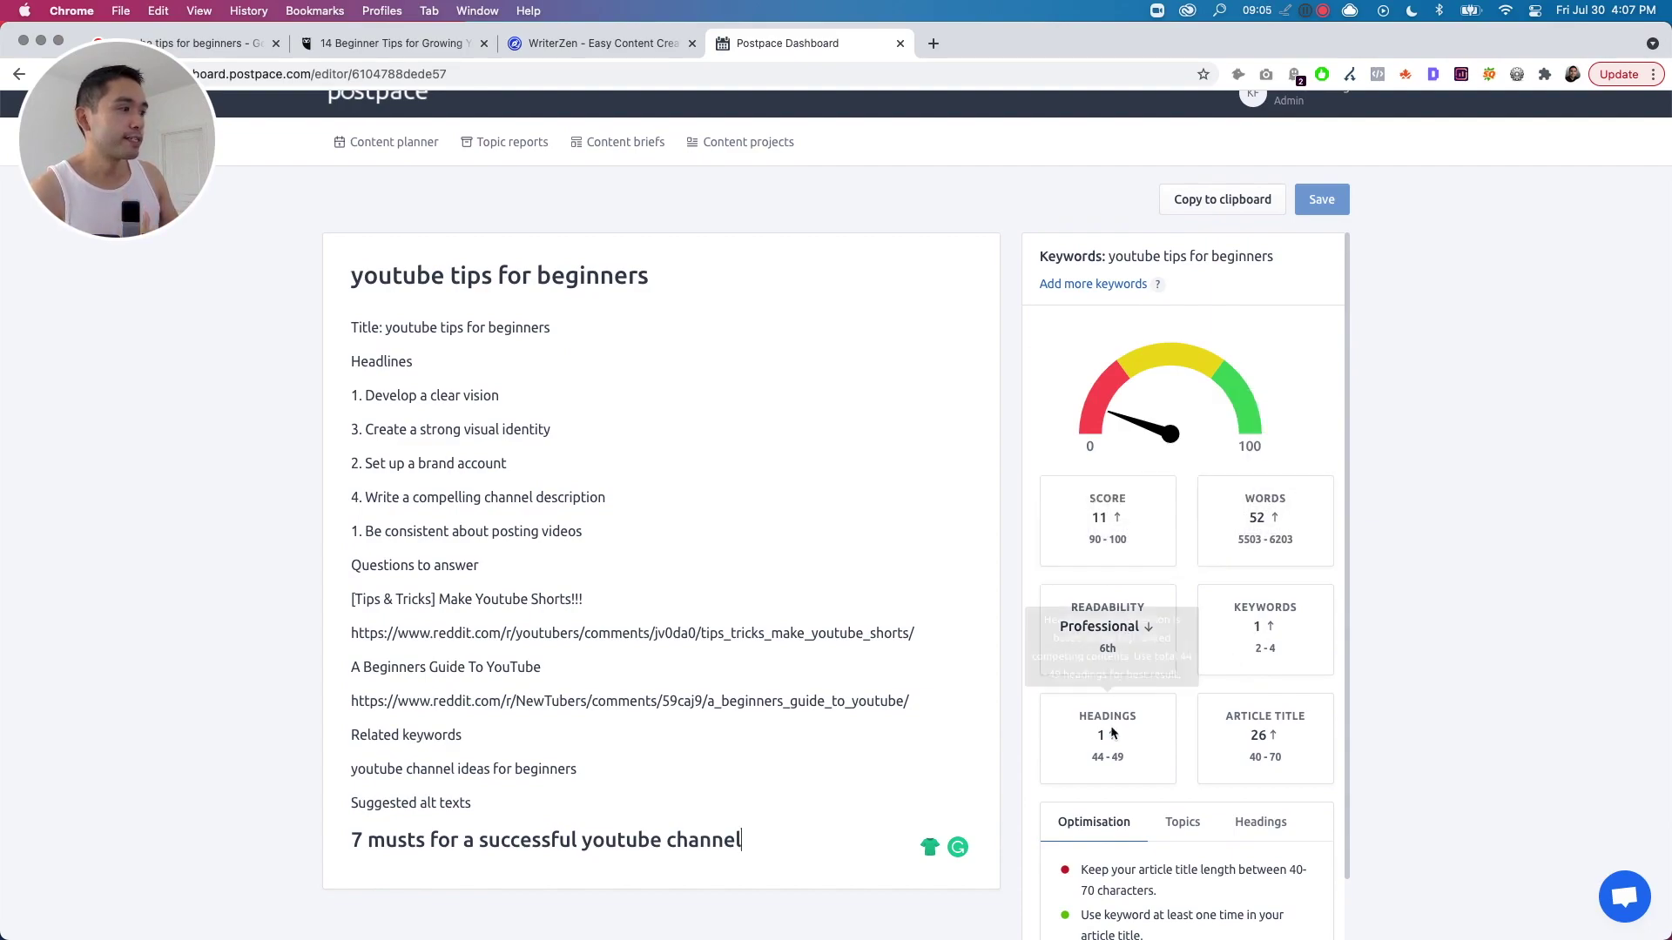
pyautogui.scroll(-1, 1276, 727)
pyautogui.scroll(-3, 1275, 721)
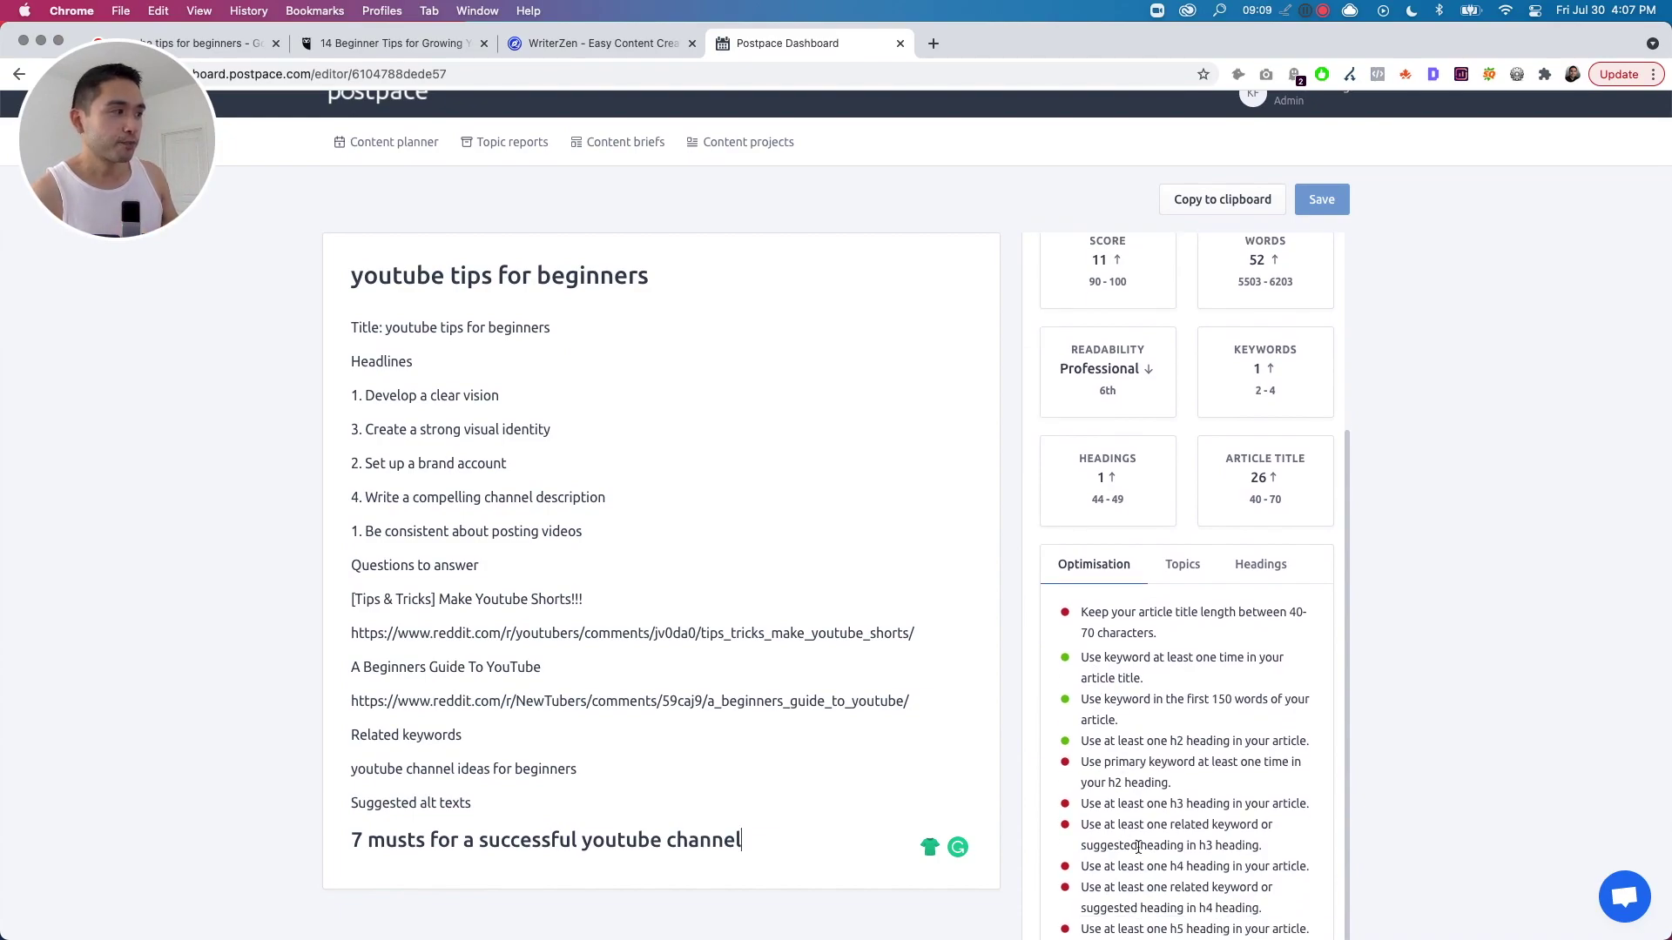
# Browse the score panel's suggested topics, topic questions and headings lists.
pyautogui.click(1183, 568)
pyautogui.click(1263, 565)
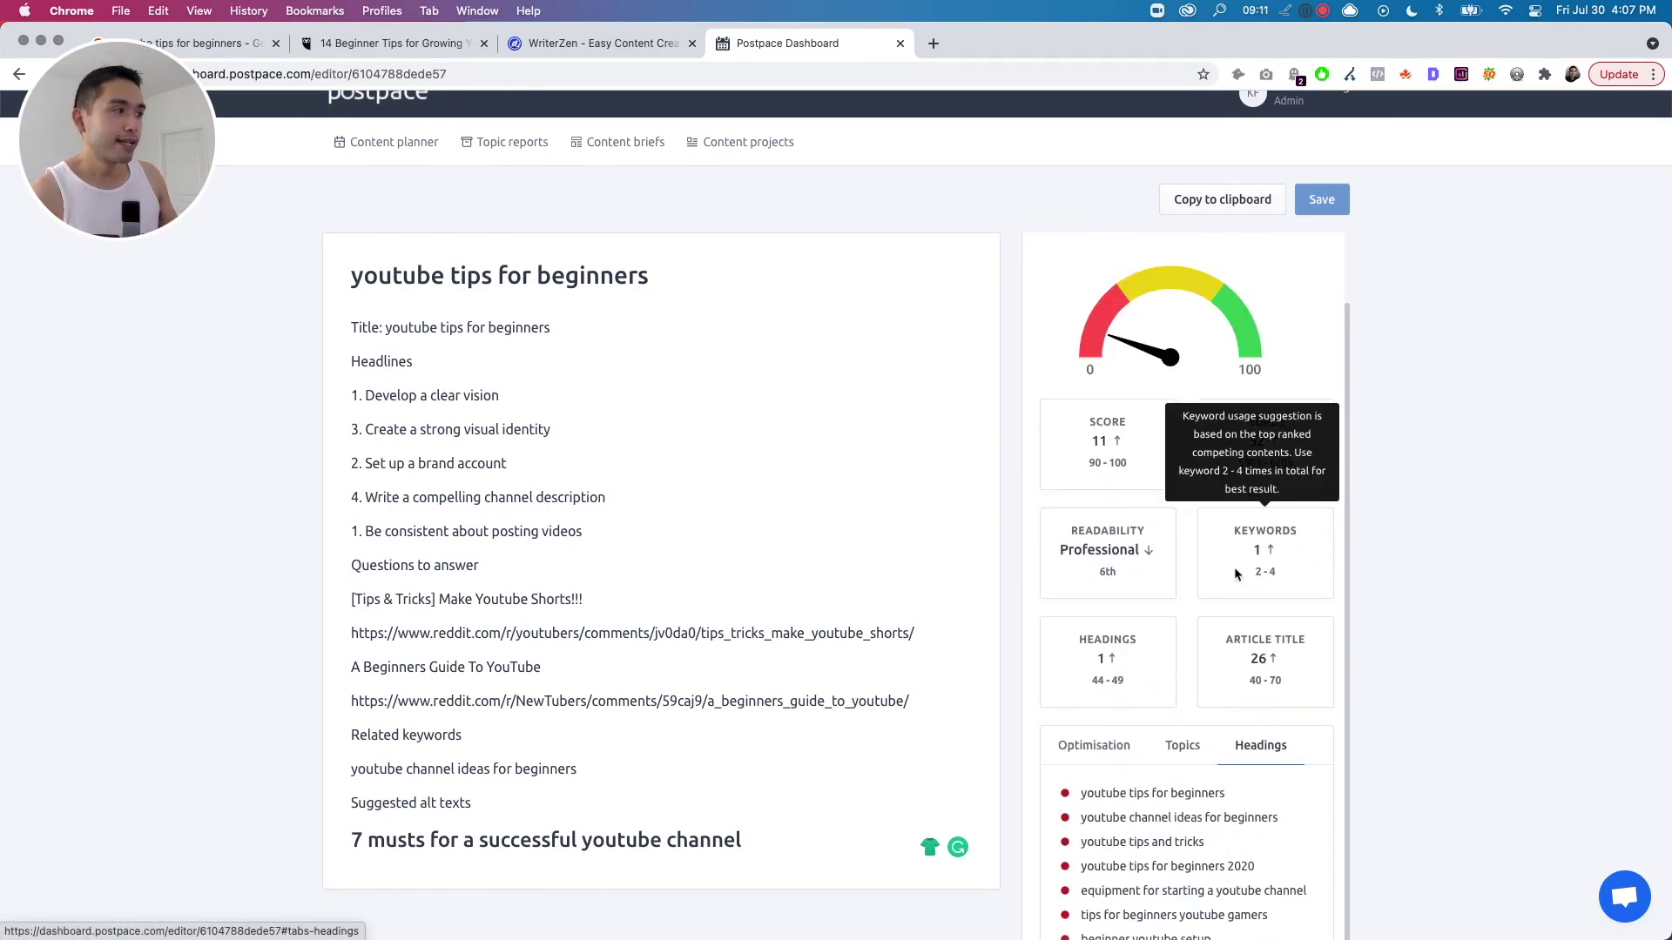
pyautogui.click(1179, 745)
pyautogui.scroll(-2, 1173, 734)
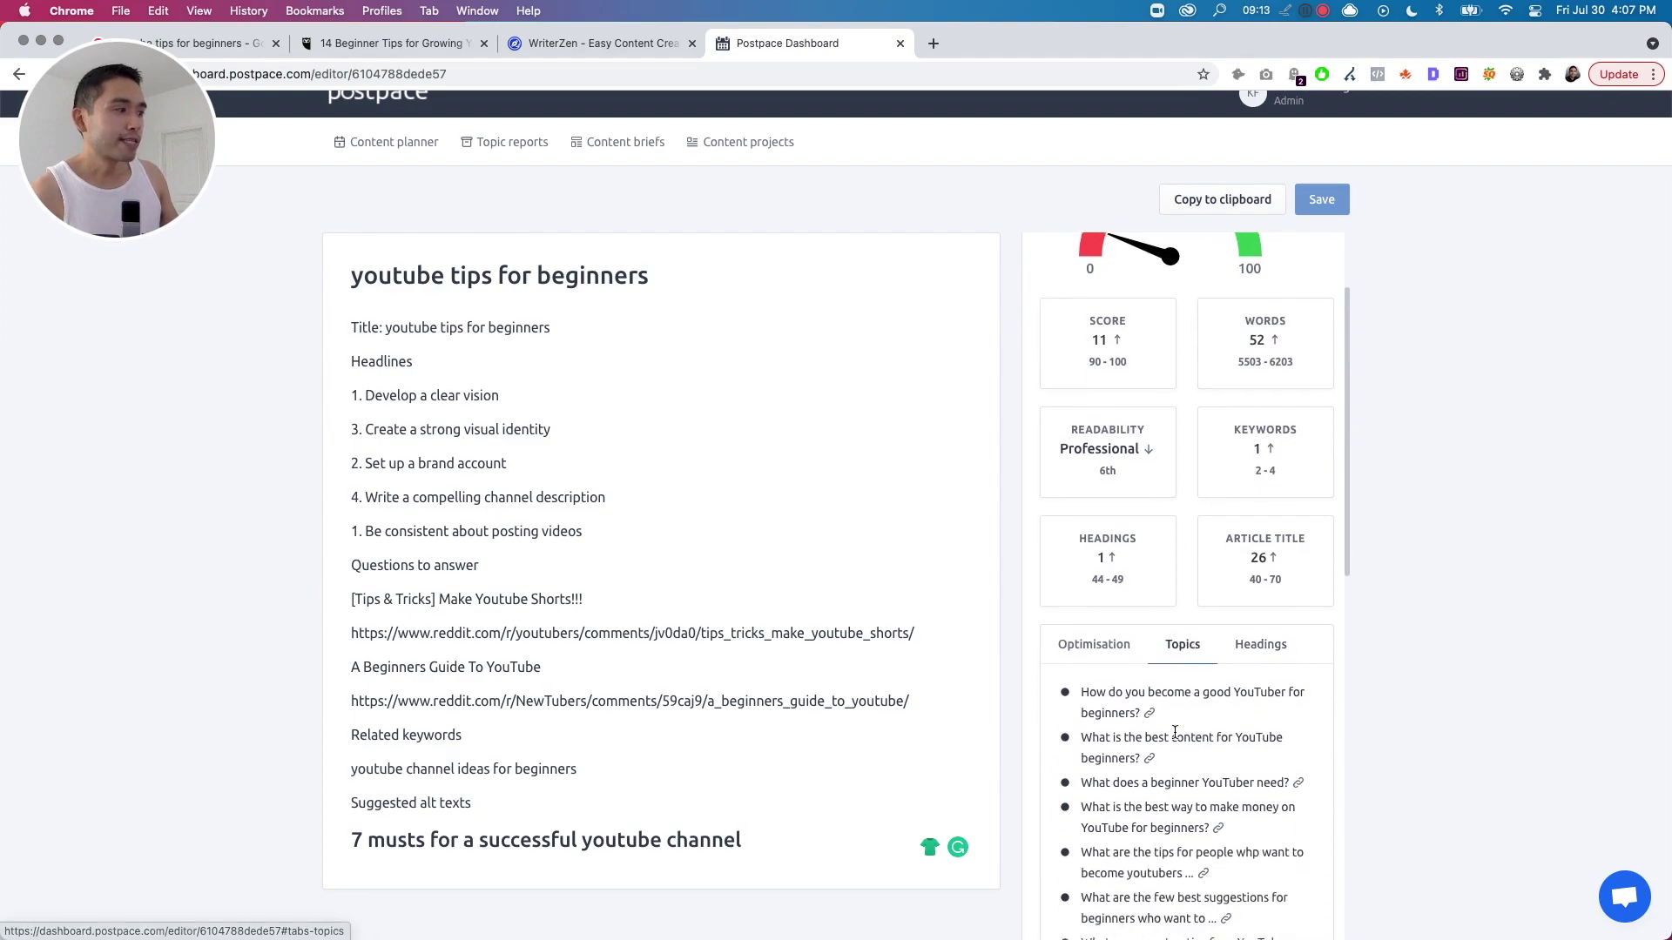
pyautogui.scroll(-2, 1175, 732)
pyautogui.scroll(-1, 1154, 715)
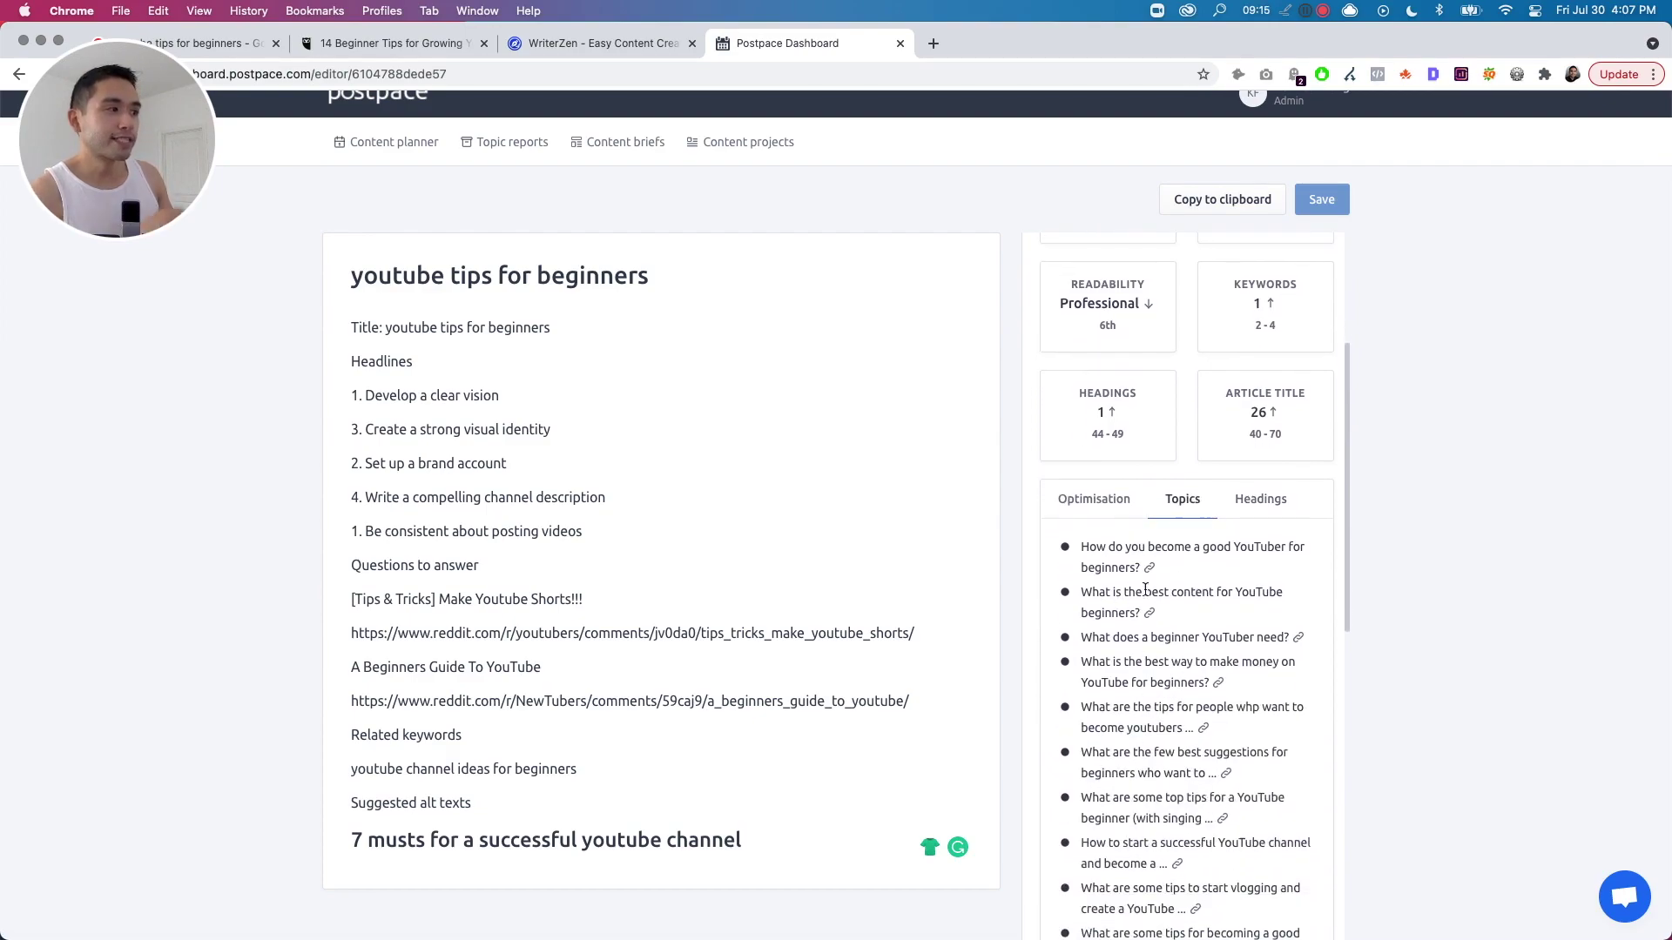
pyautogui.click(1260, 498)
pyautogui.scroll(-1, 1220, 610)
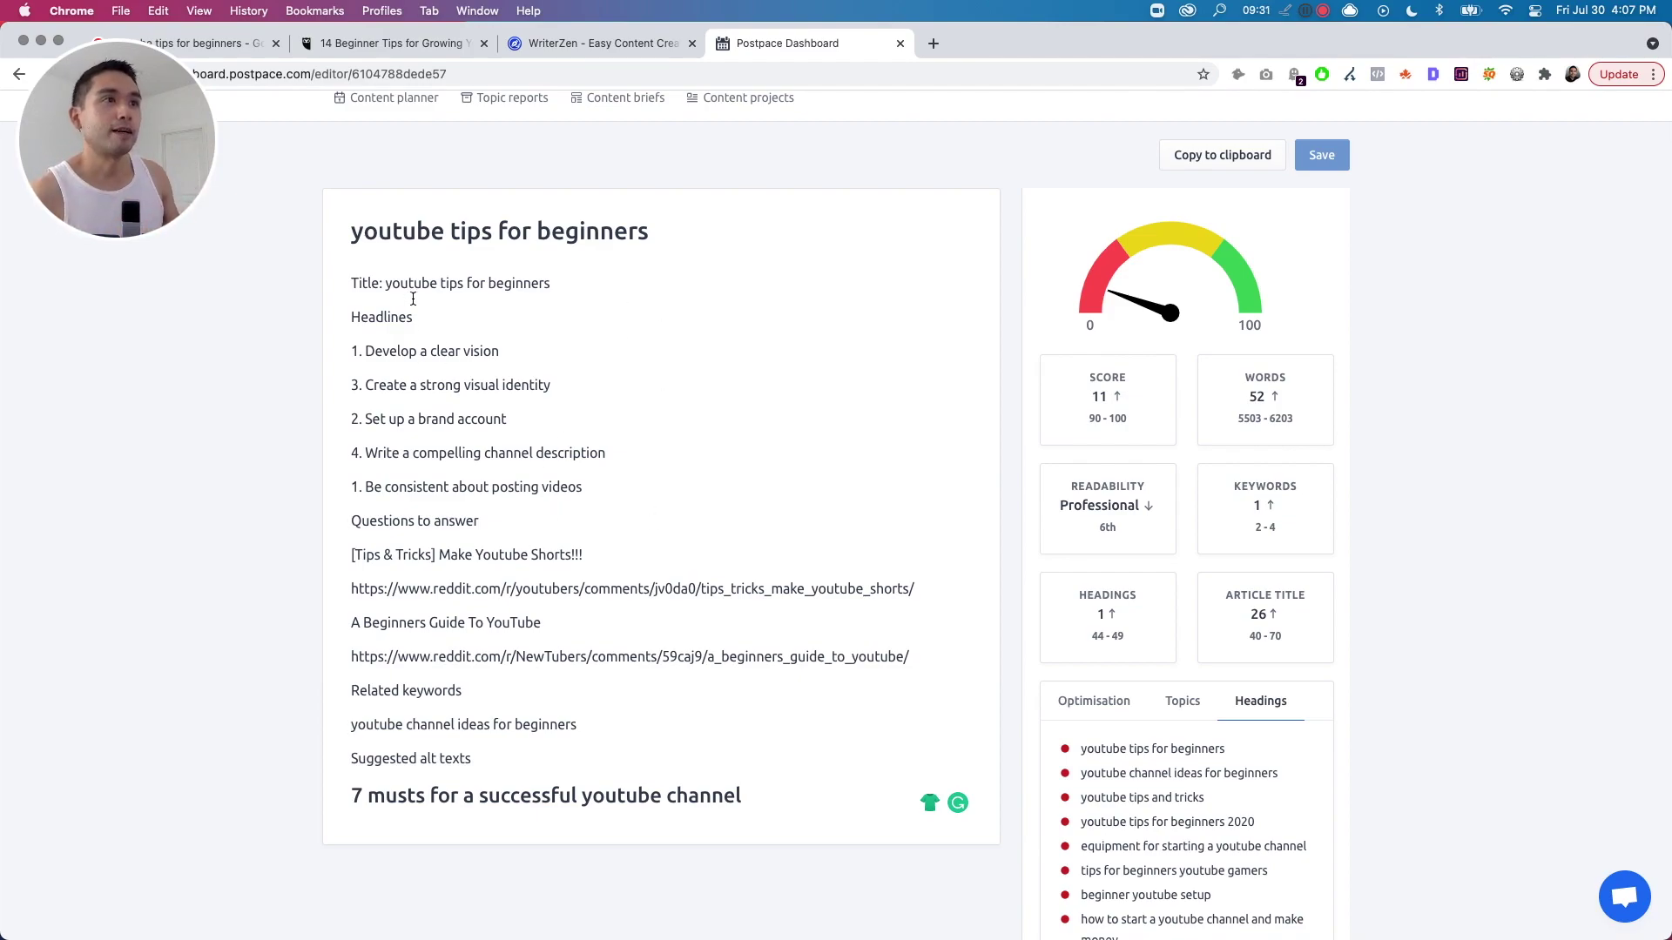
# In WriterZen, save the outline via 'Save & Setup keywords' to reach Step 2.
pyautogui.click(597, 43)
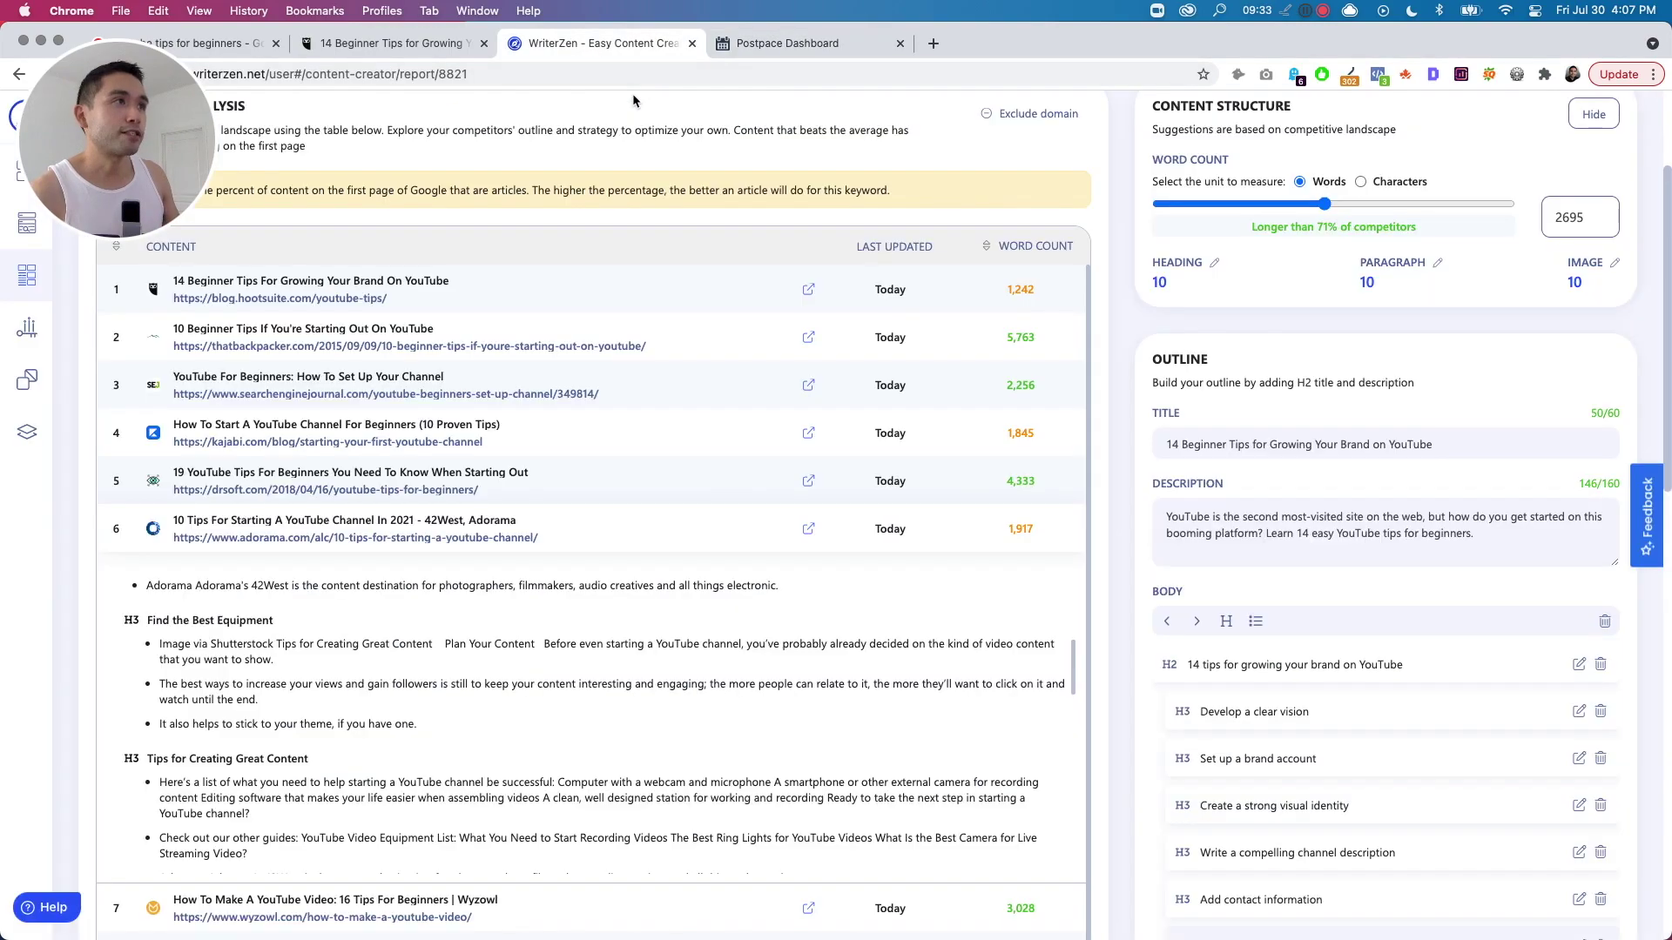
pyautogui.scroll(-5, 1398, 341)
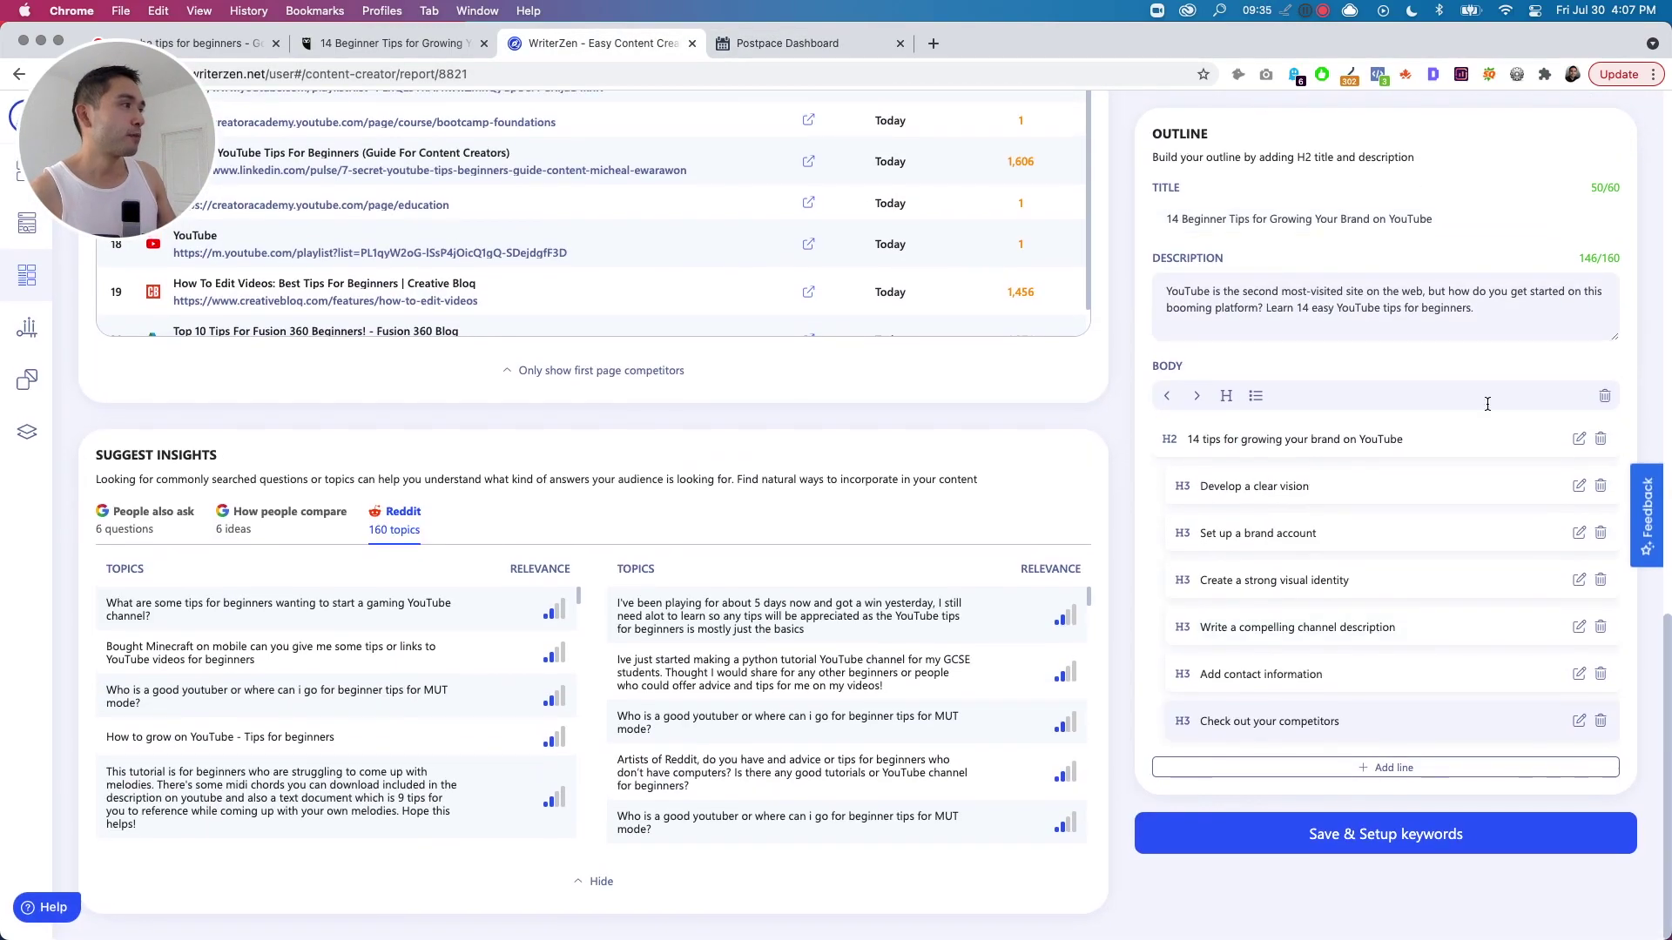
pyautogui.click(1336, 836)
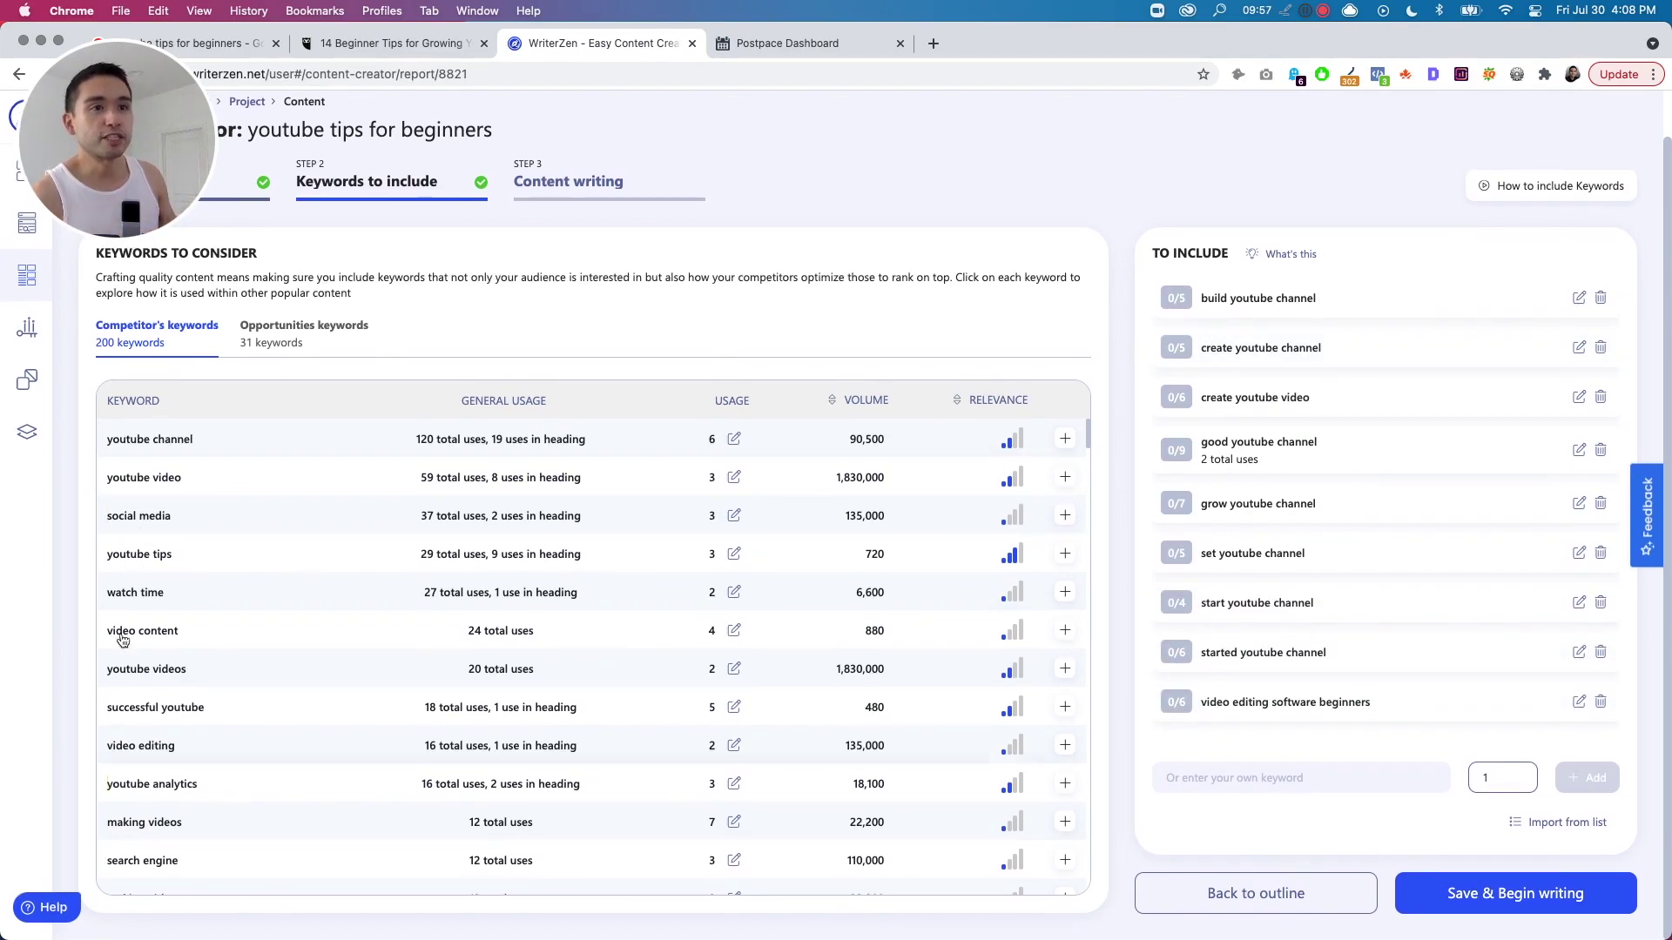
# Add 'youtube tips' and 'youtube tips for beginners' to the keywords to include, then save and begin writing.
pyautogui.click(127, 559)
pyautogui.scroll(-1, 458, 541)
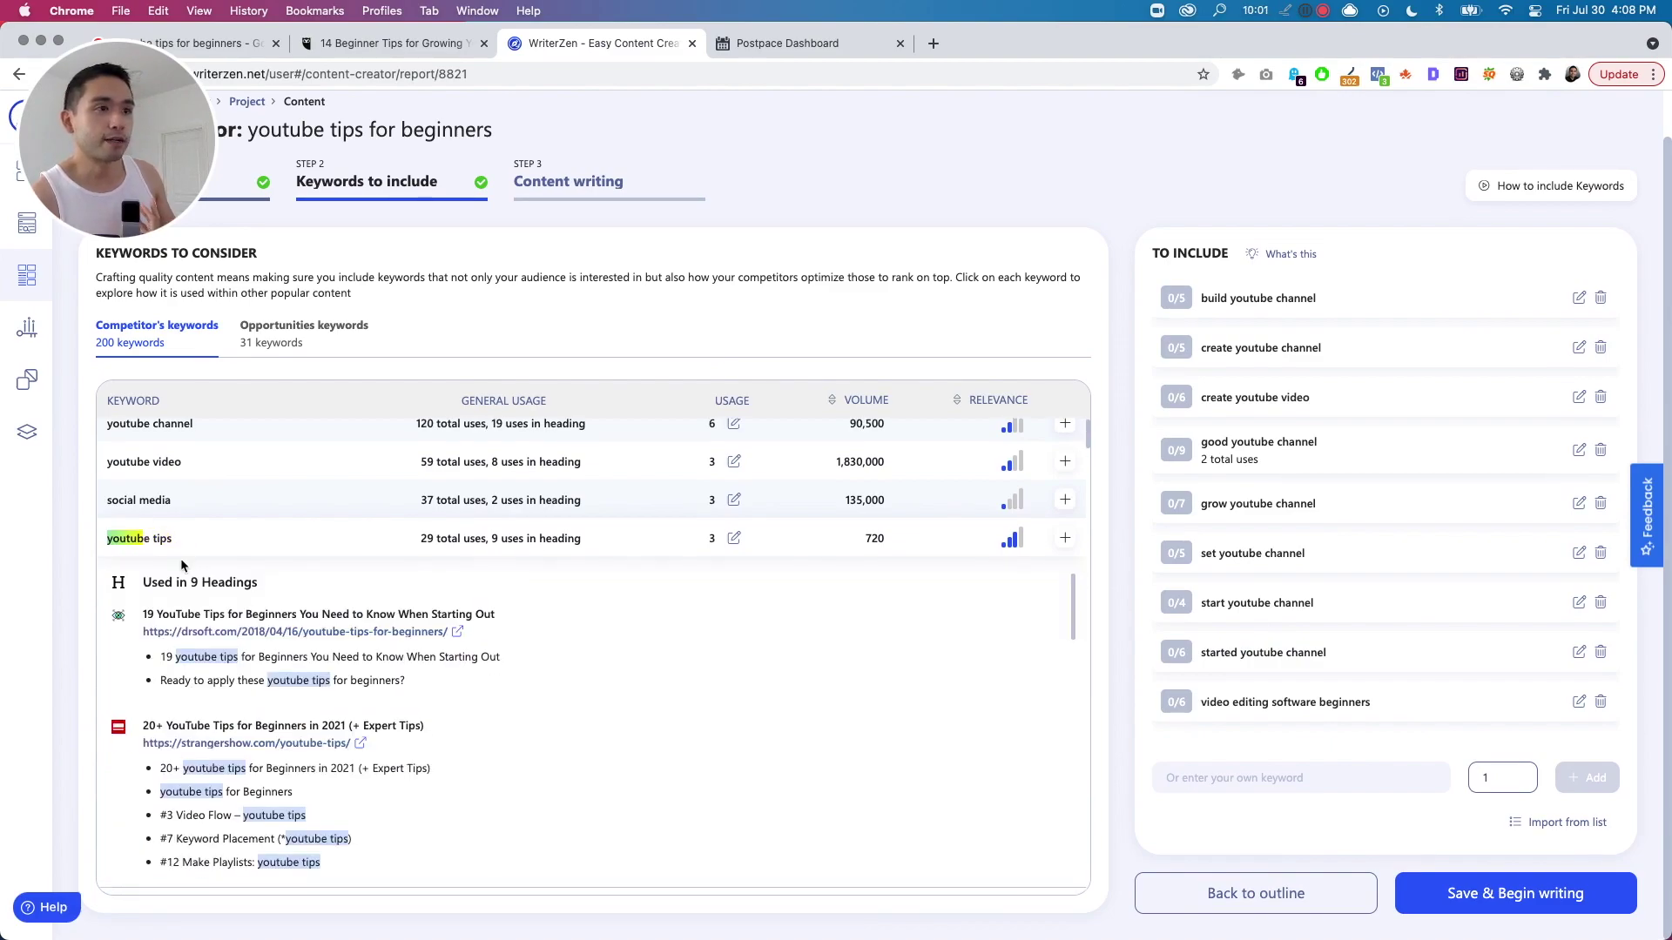
pyautogui.click(1065, 535)
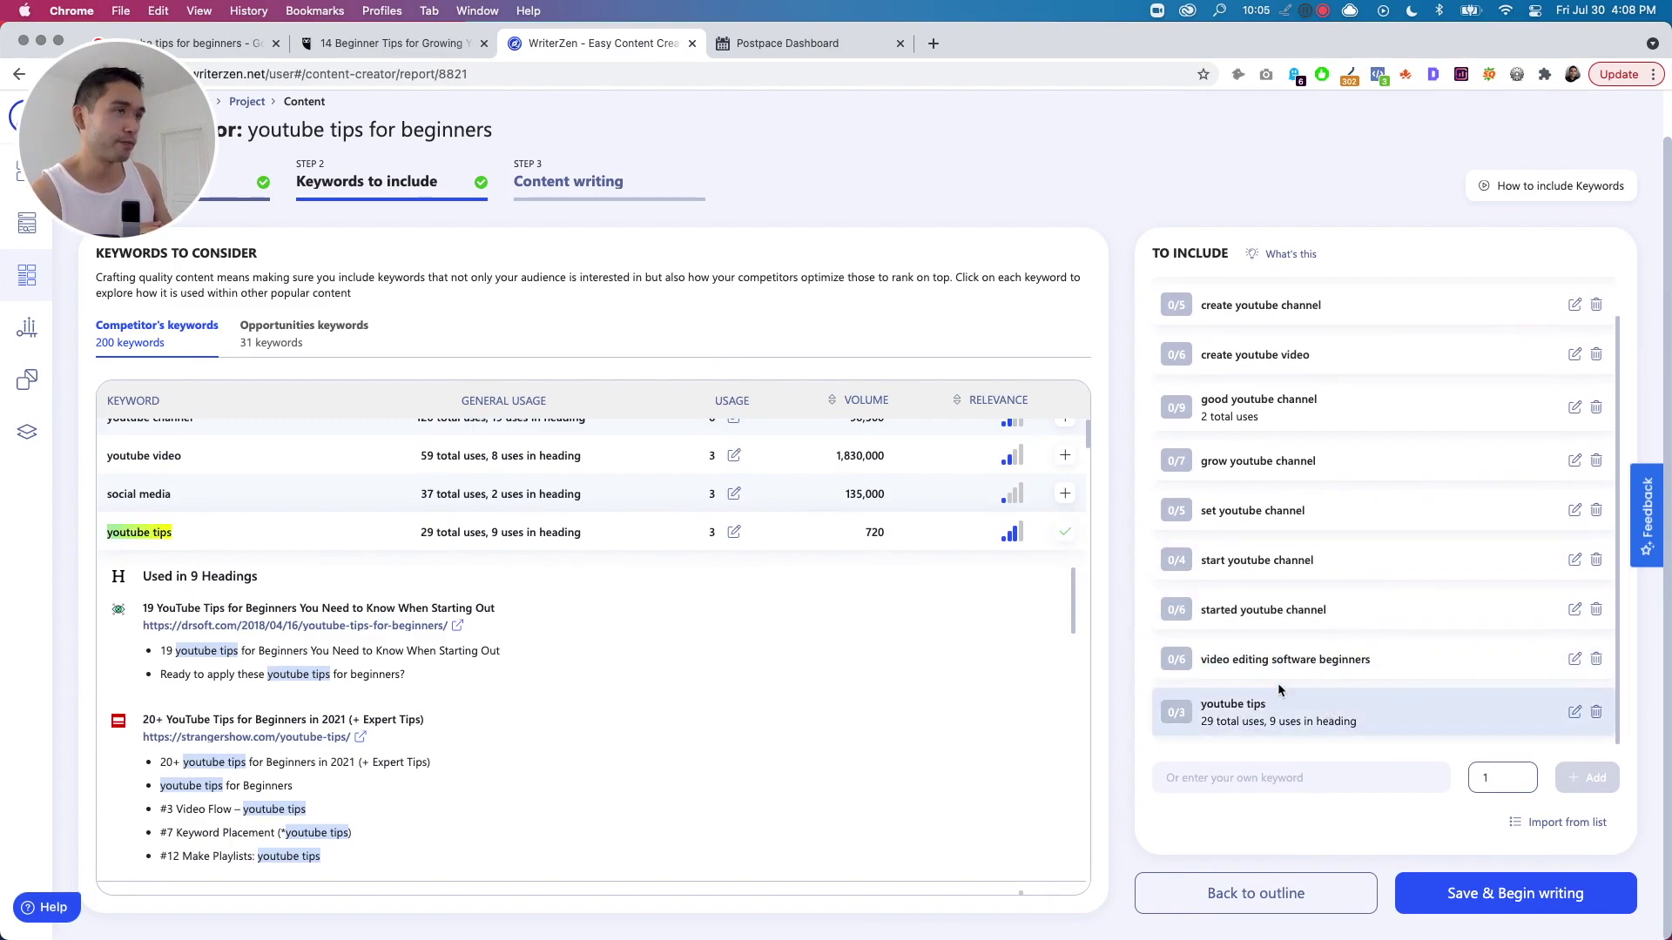
pyautogui.click(296, 330)
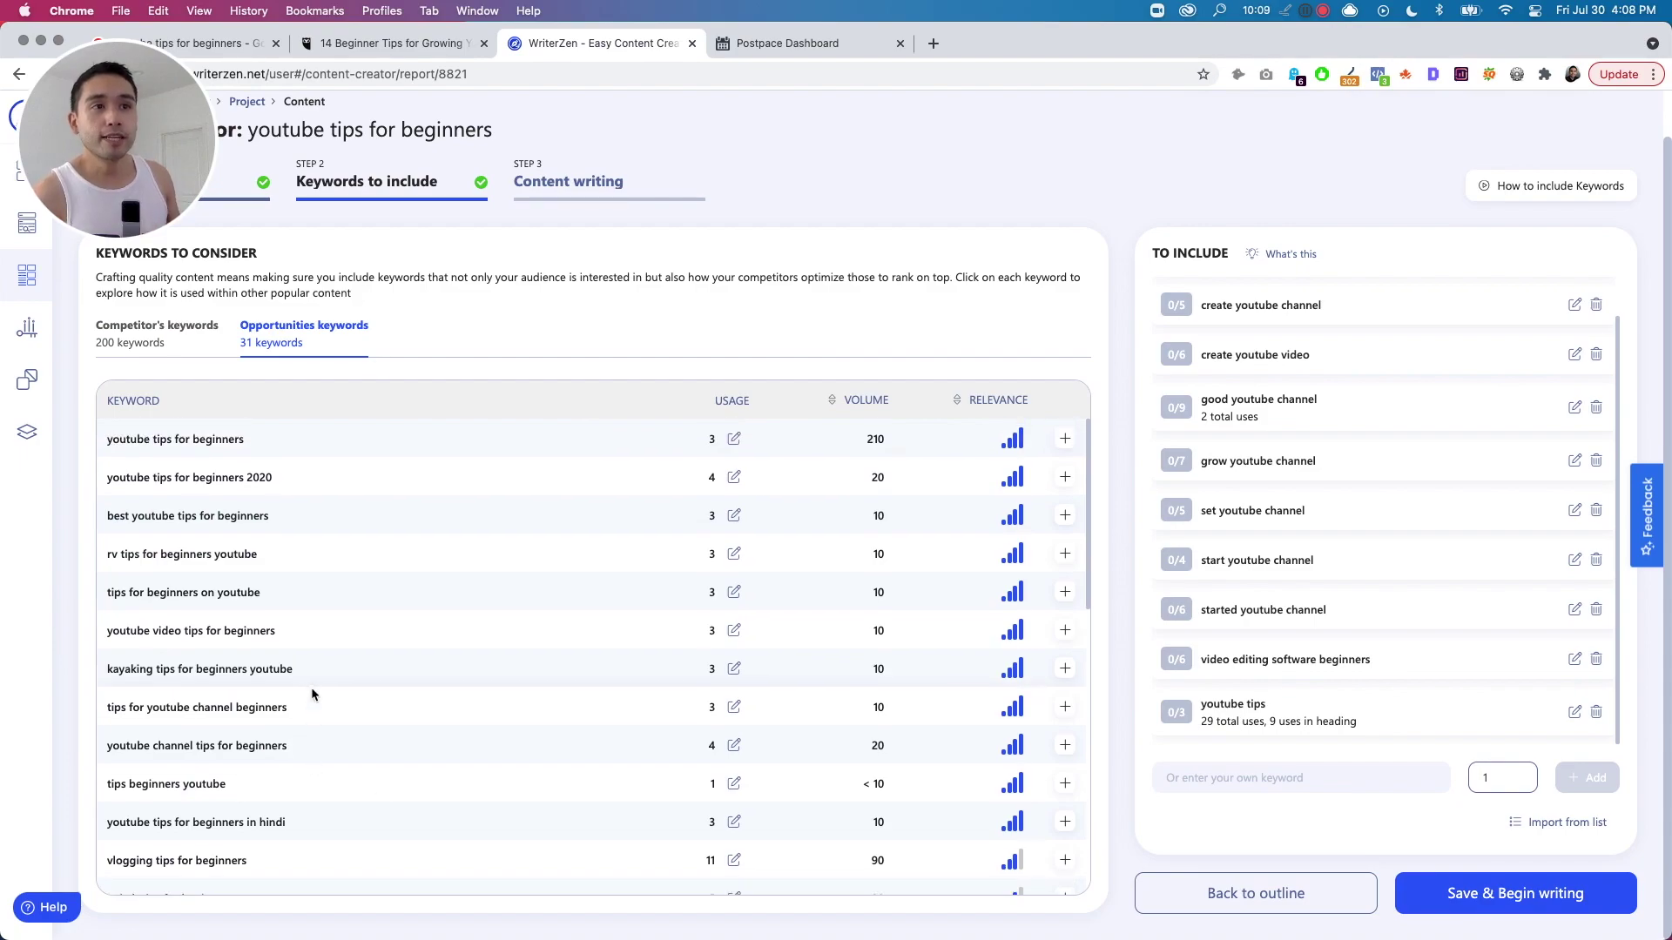
pyautogui.scroll(1, 312, 687)
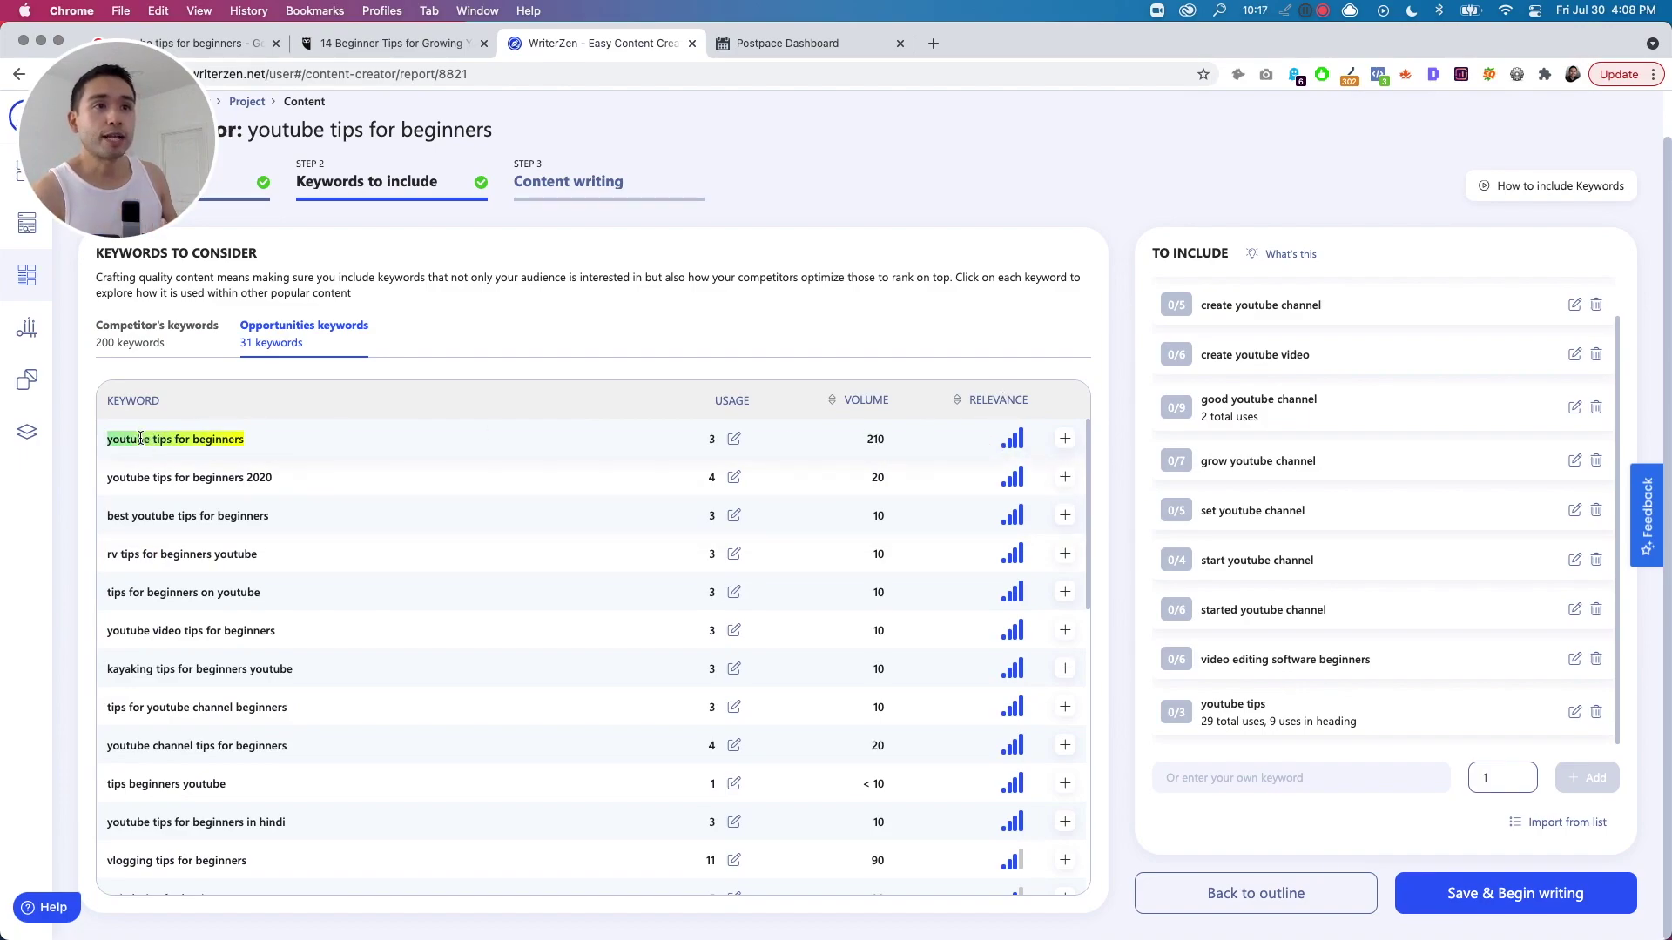
pyautogui.click(1064, 440)
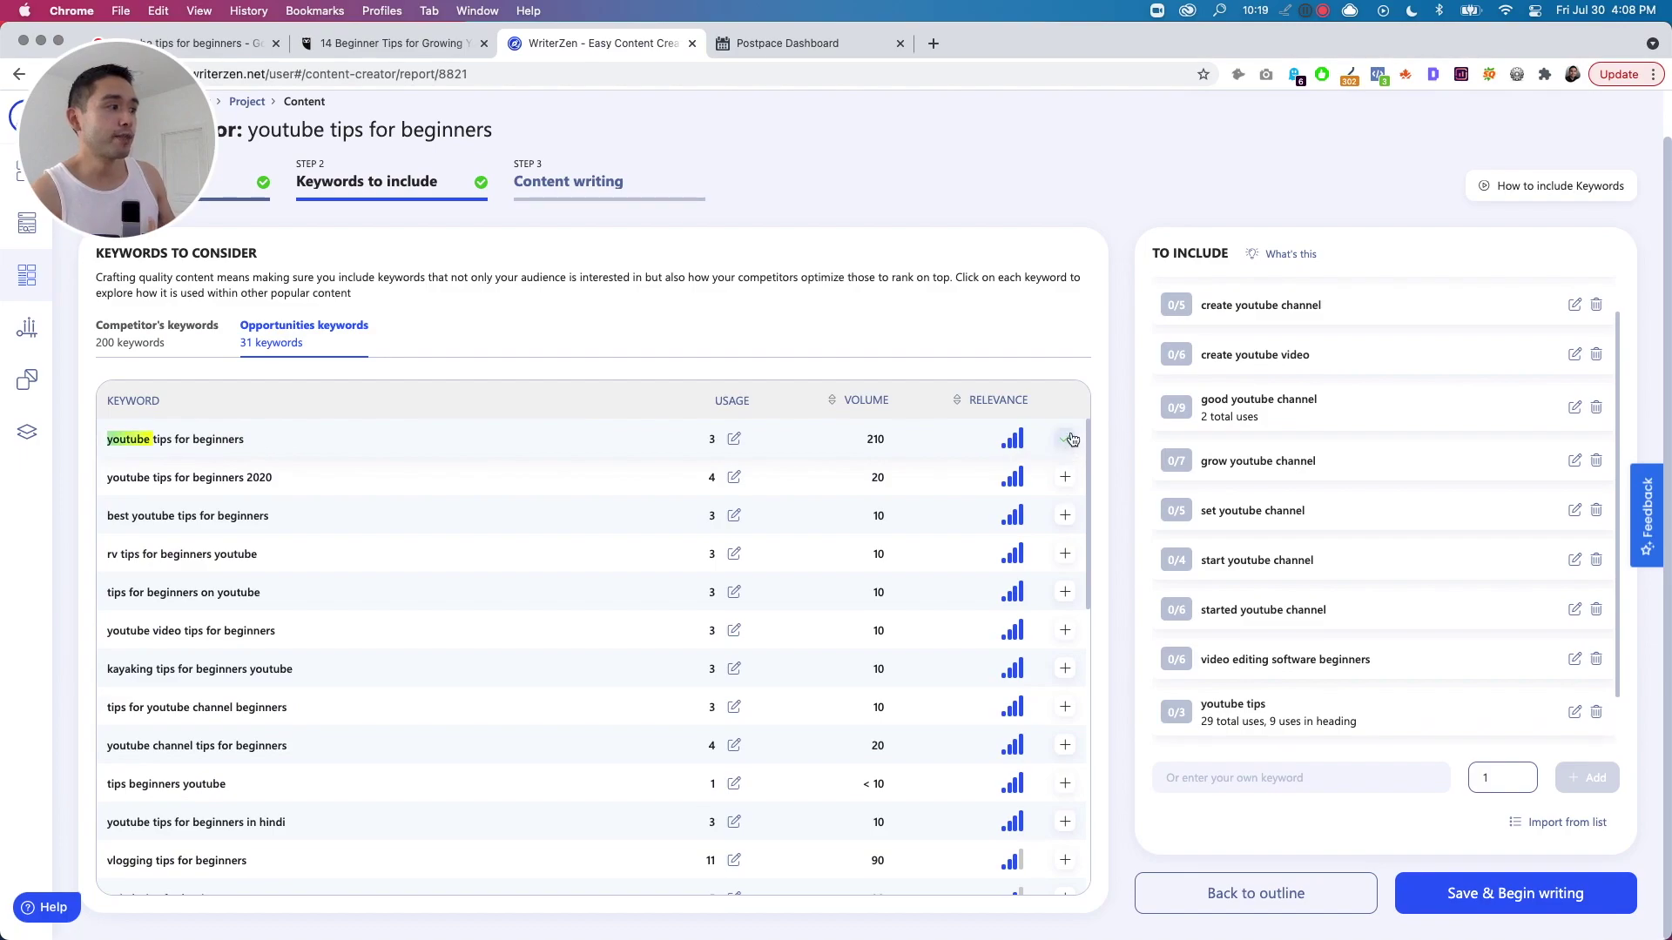
pyautogui.scroll(-1, 1254, 460)
pyautogui.scroll(-2, 823, 586)
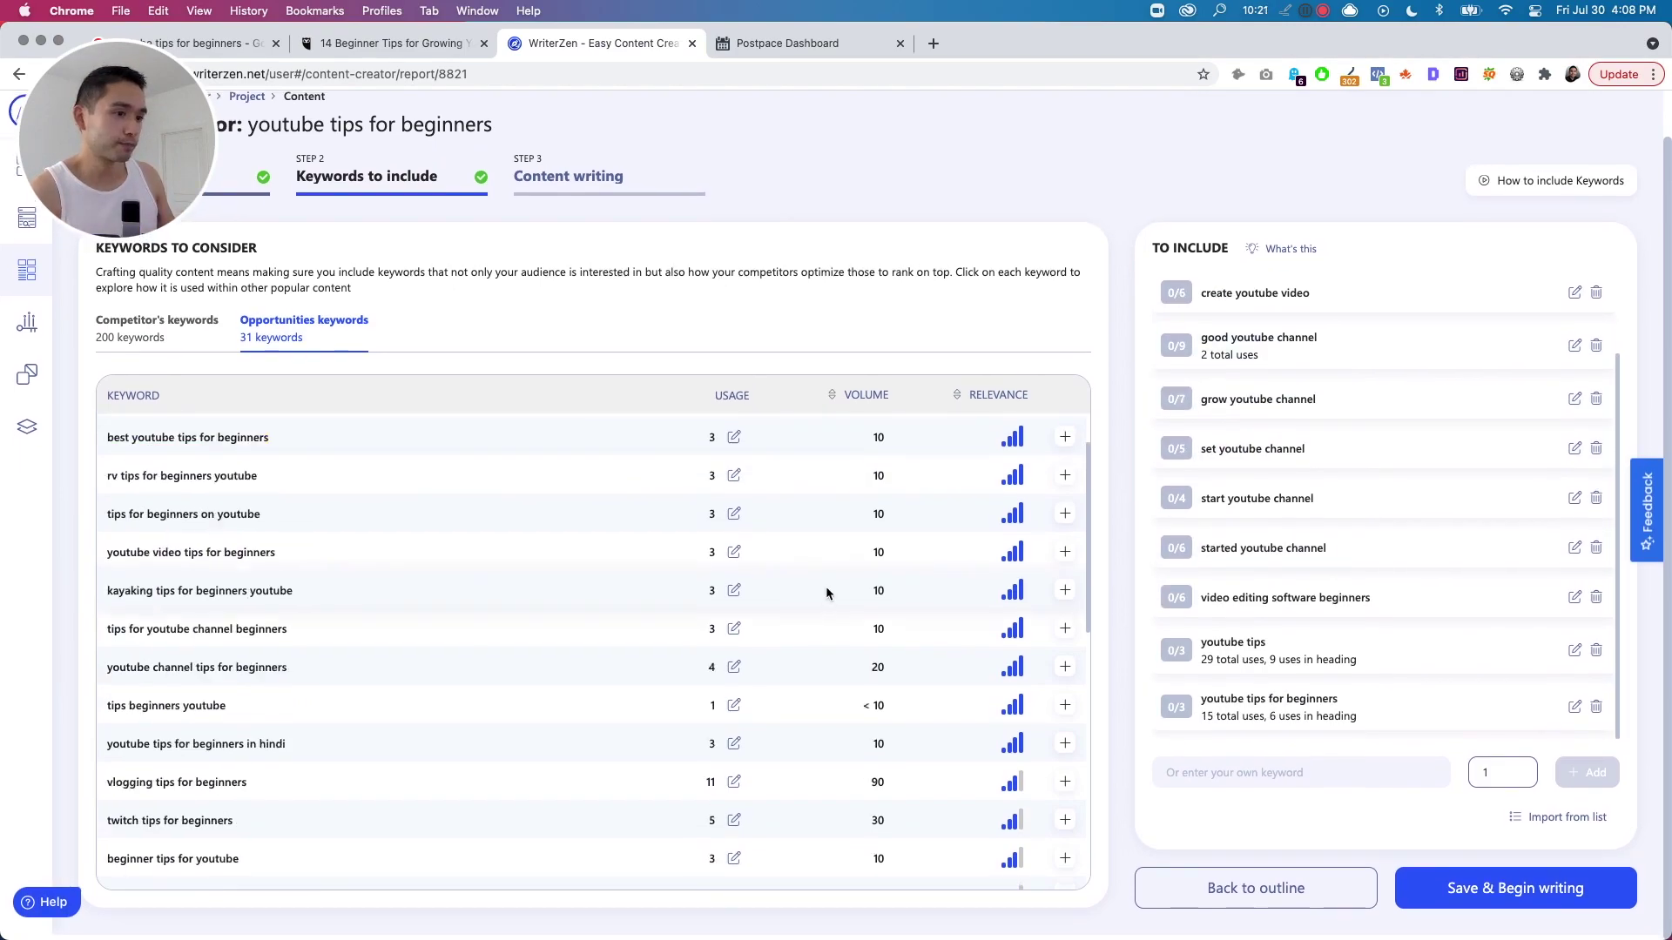
pyautogui.scroll(-8, 824, 587)
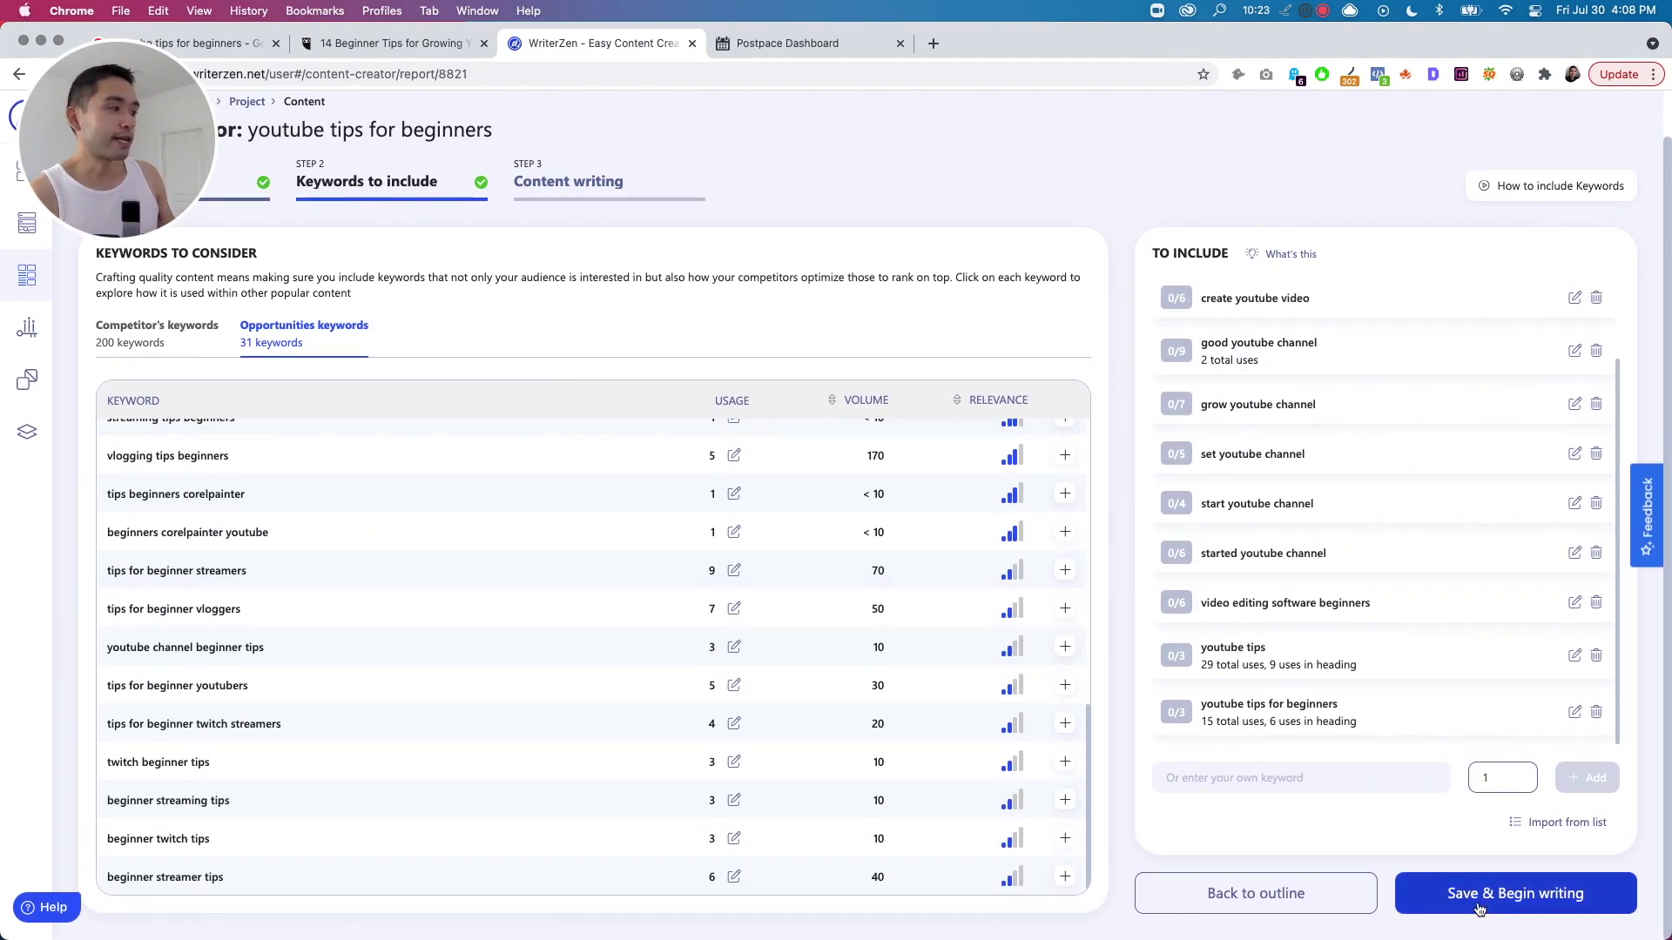
pyautogui.click(1480, 901)
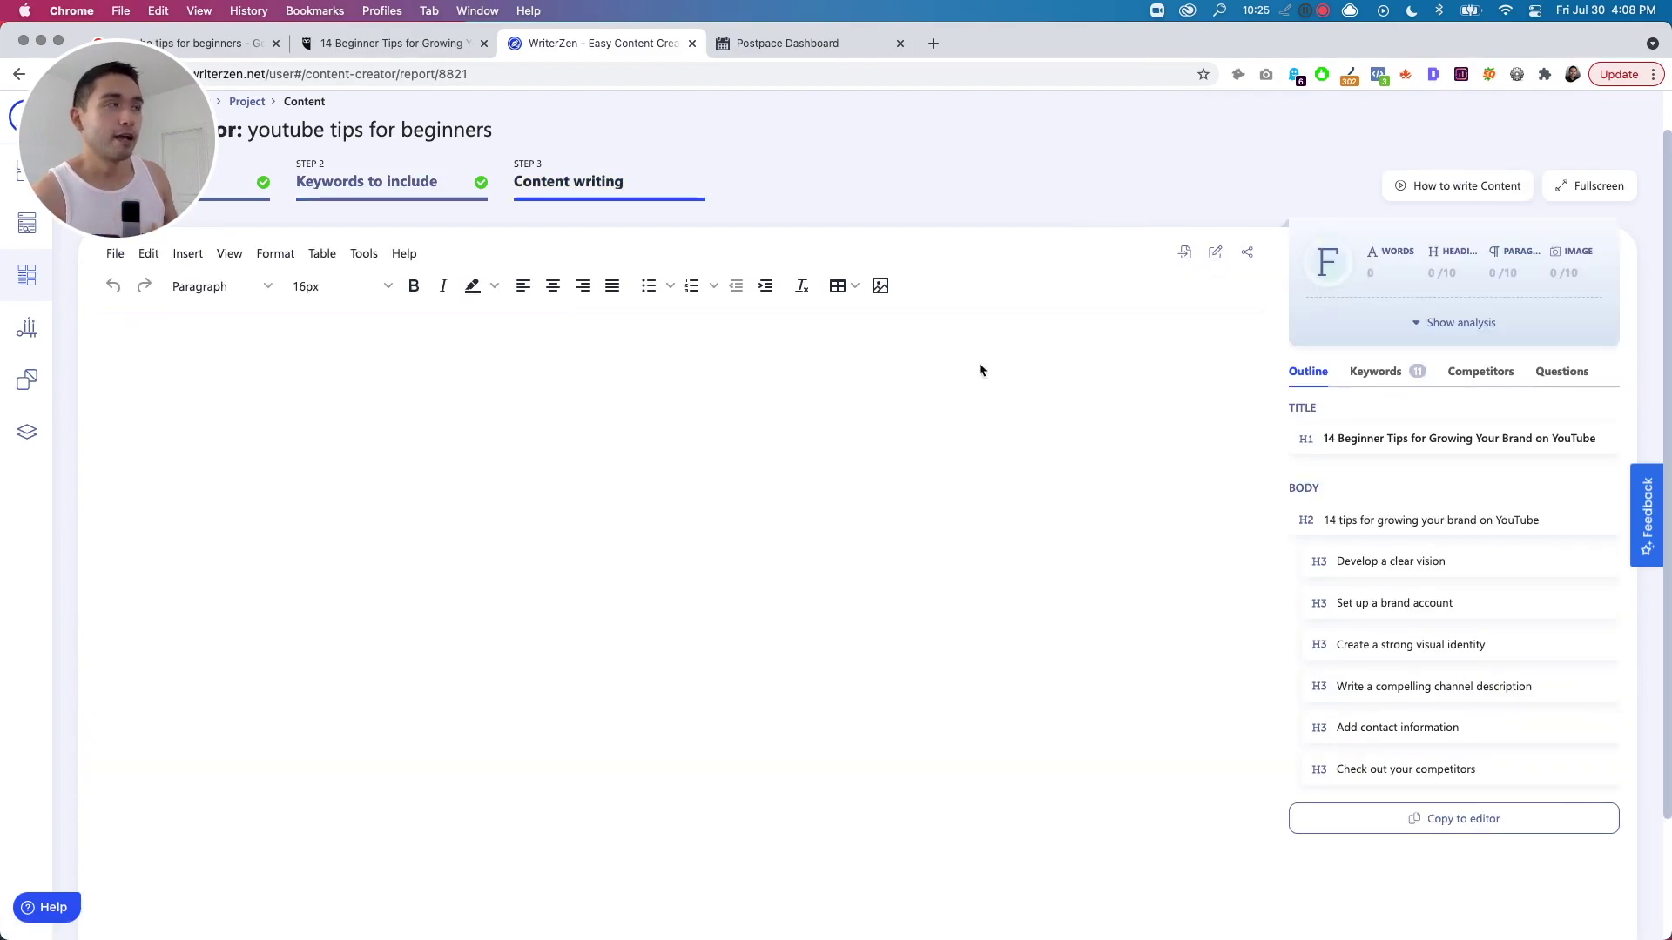
# Glance at the PostPace brief, inspect WriterZen's empty editor and its formatting options, and return to PostPace.
pyautogui.click(751, 47)
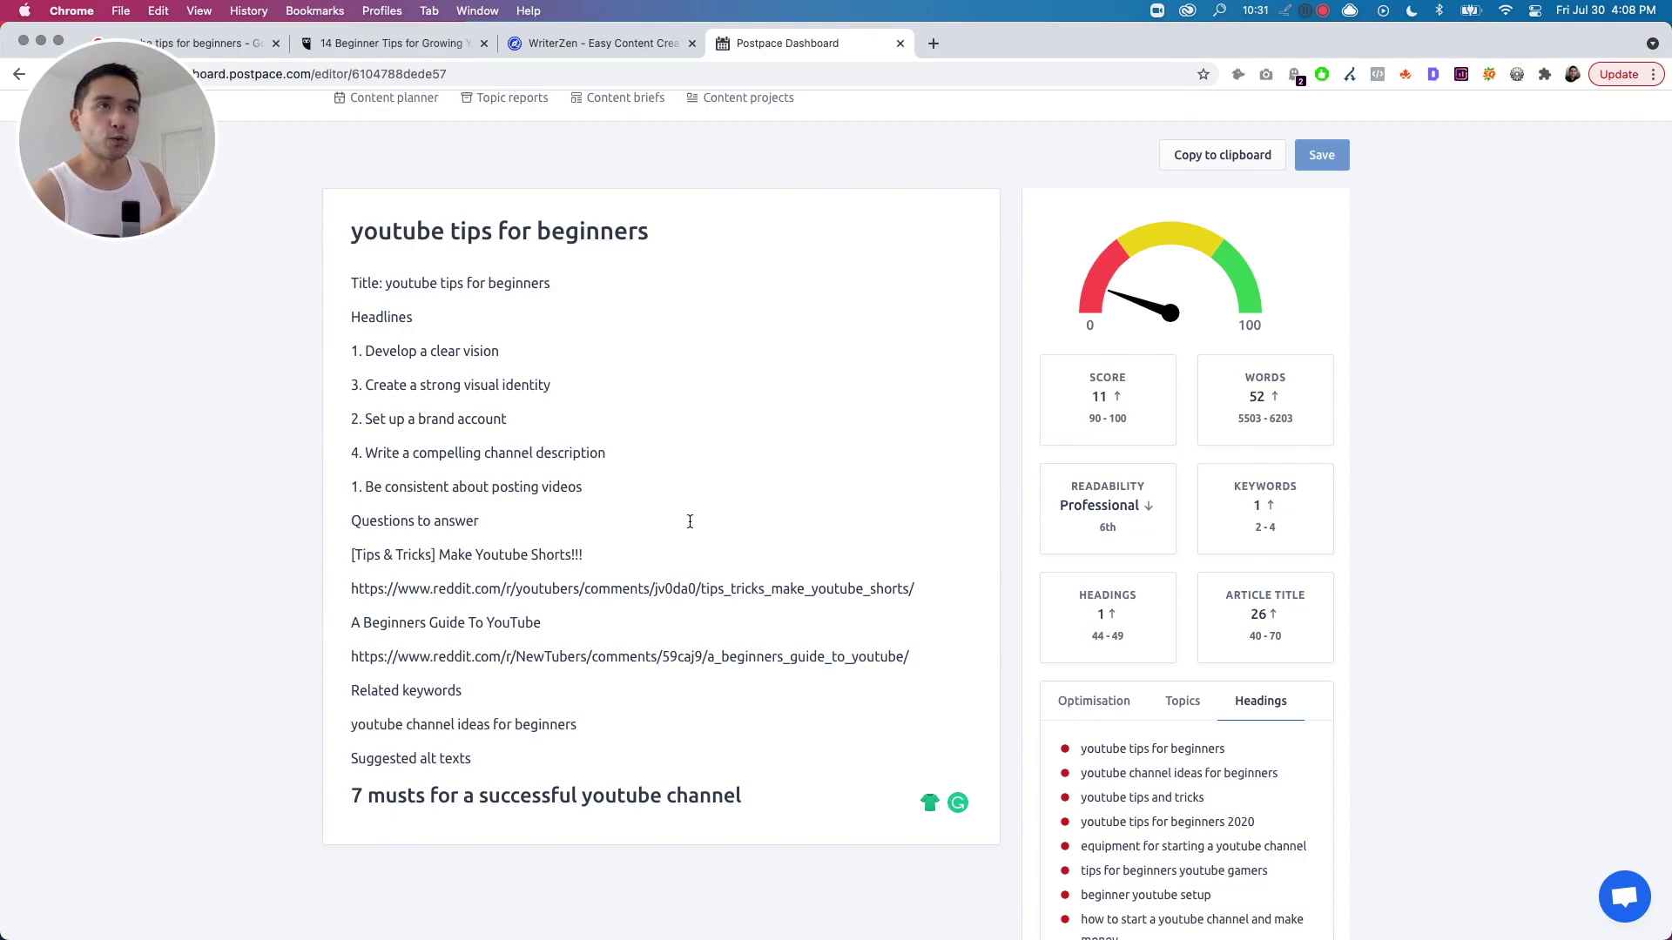
pyautogui.scroll(2, 672, 501)
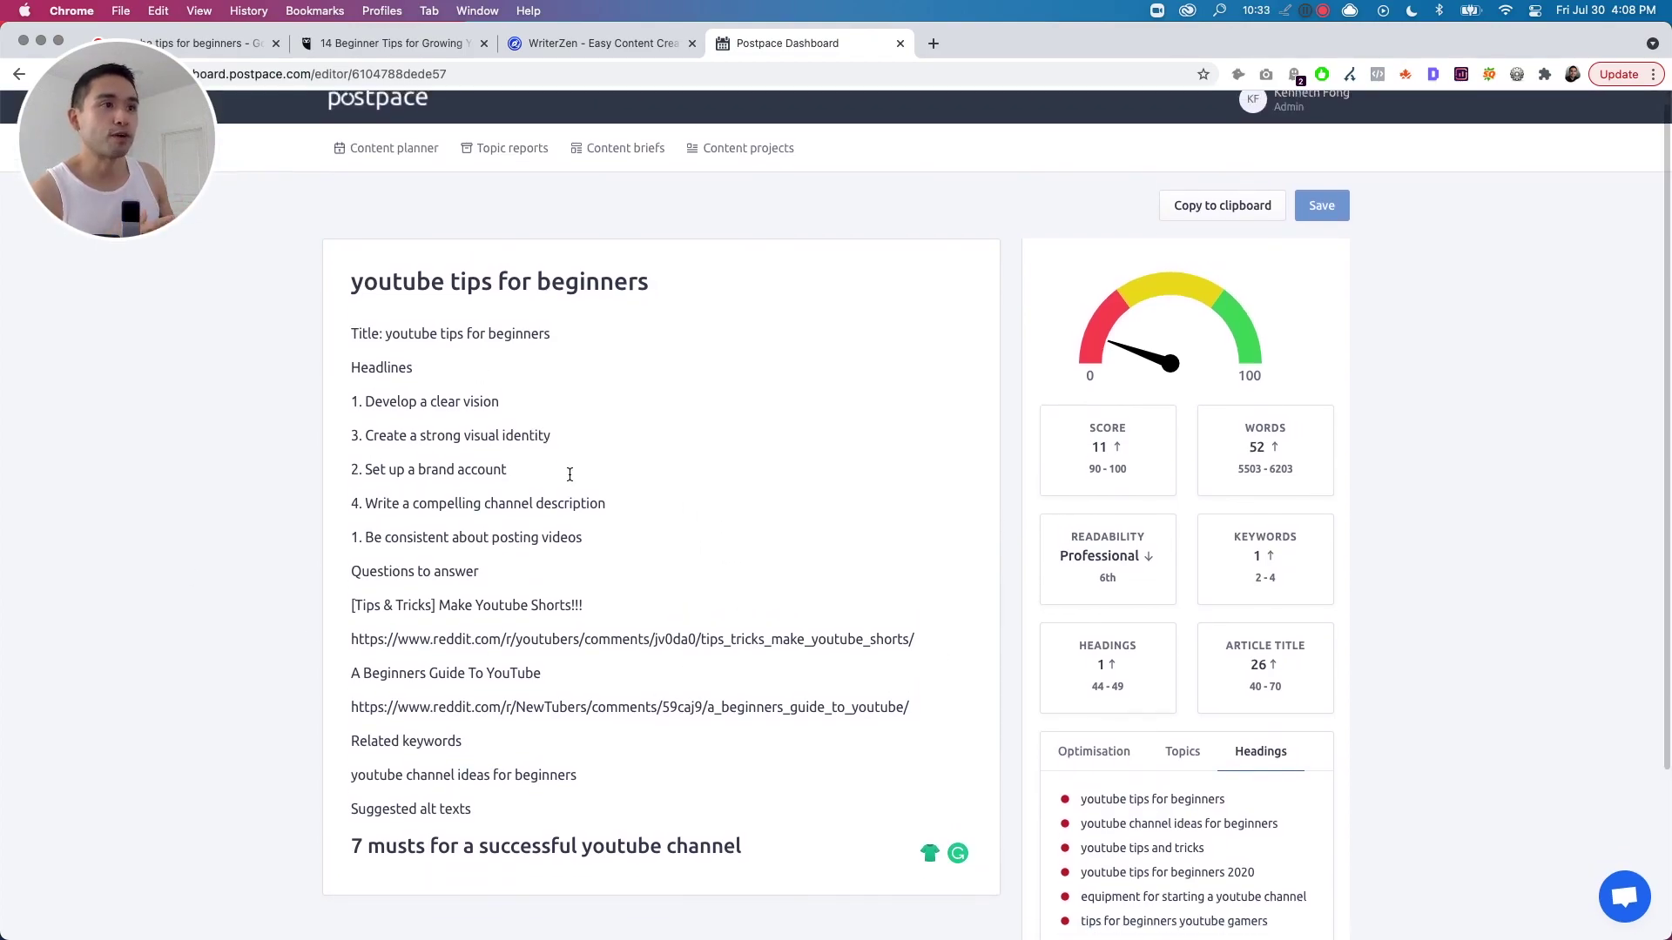
pyautogui.scroll(-3, 567, 470)
pyautogui.click(621, 44)
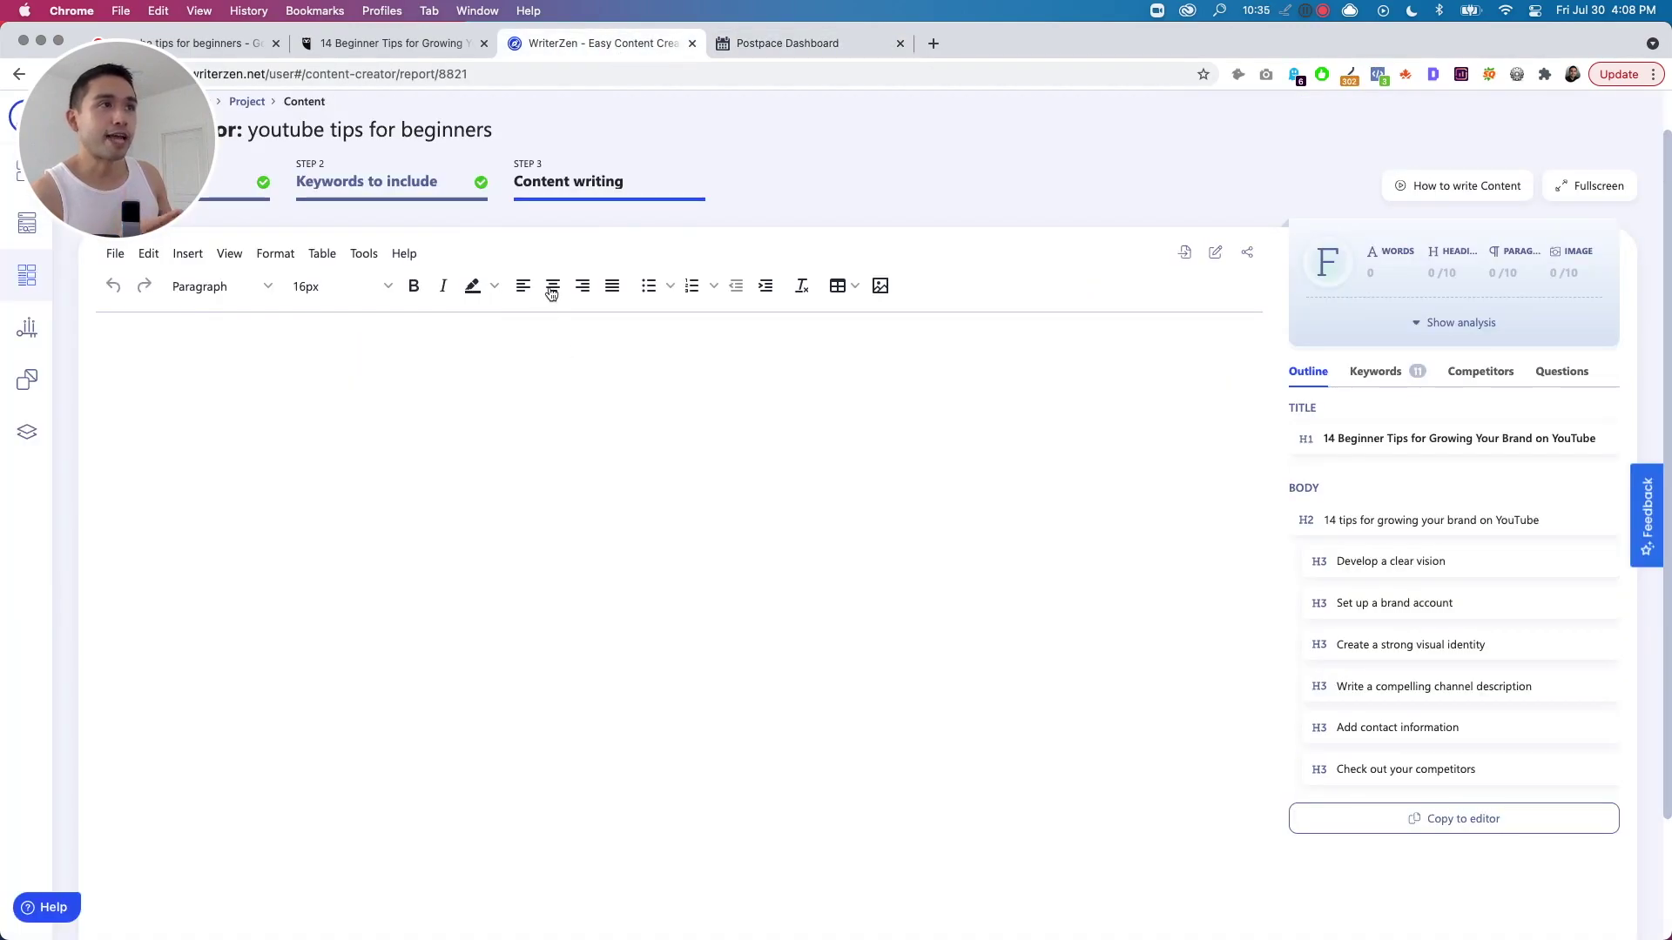
pyautogui.click(205, 428)
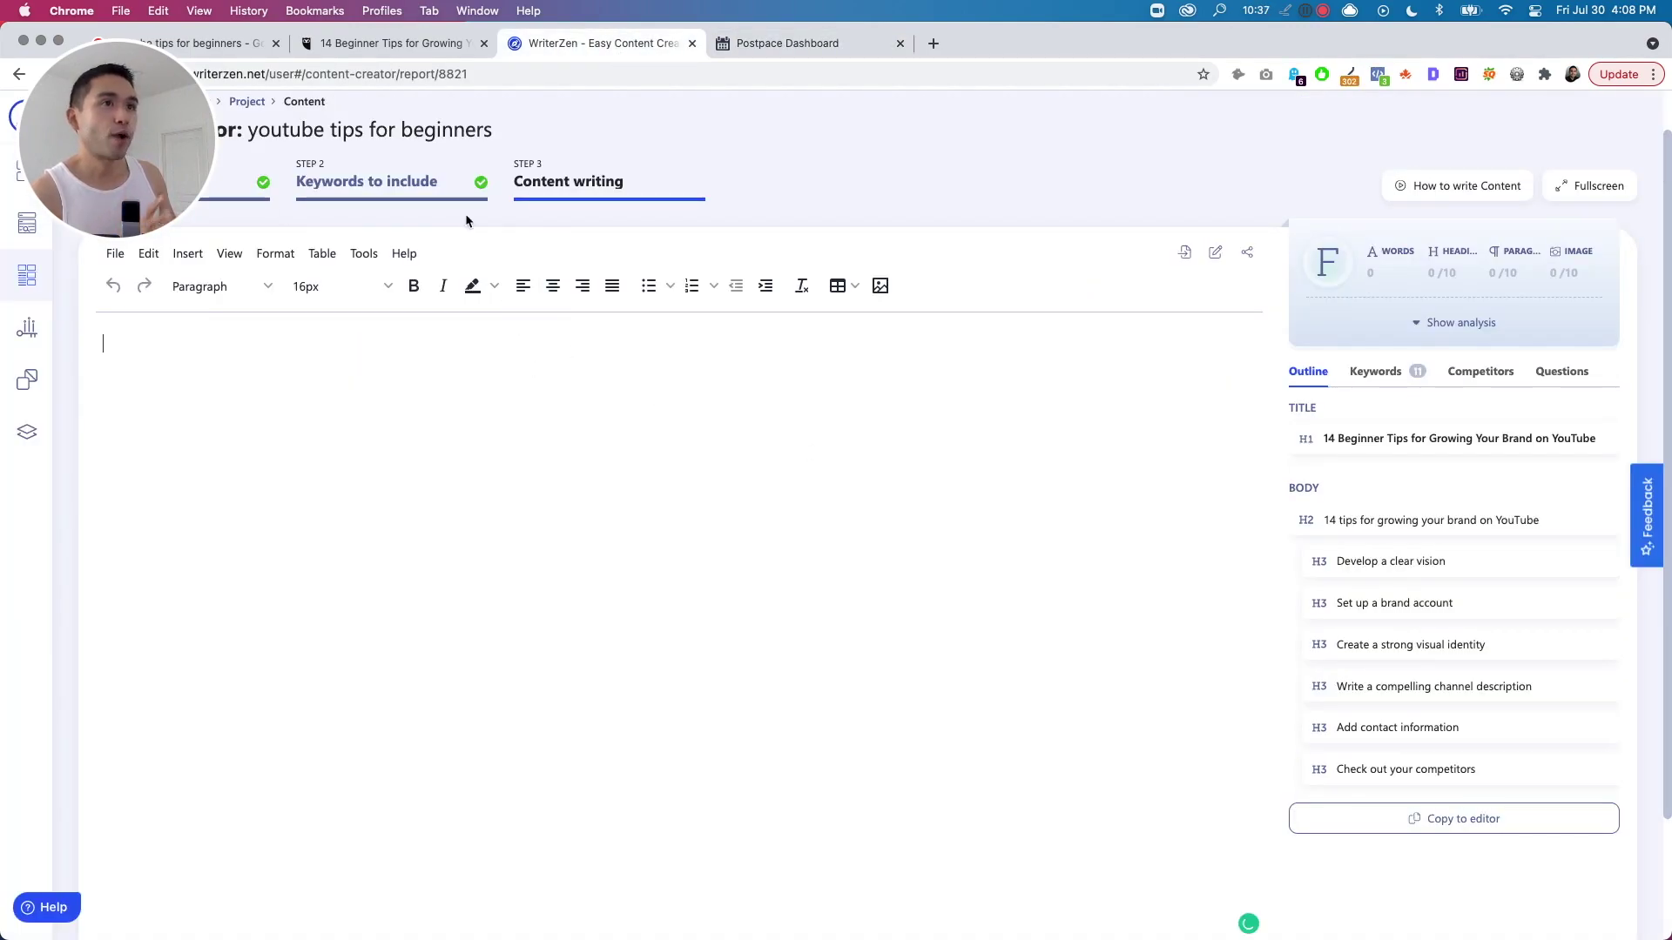
pyautogui.click(118, 254)
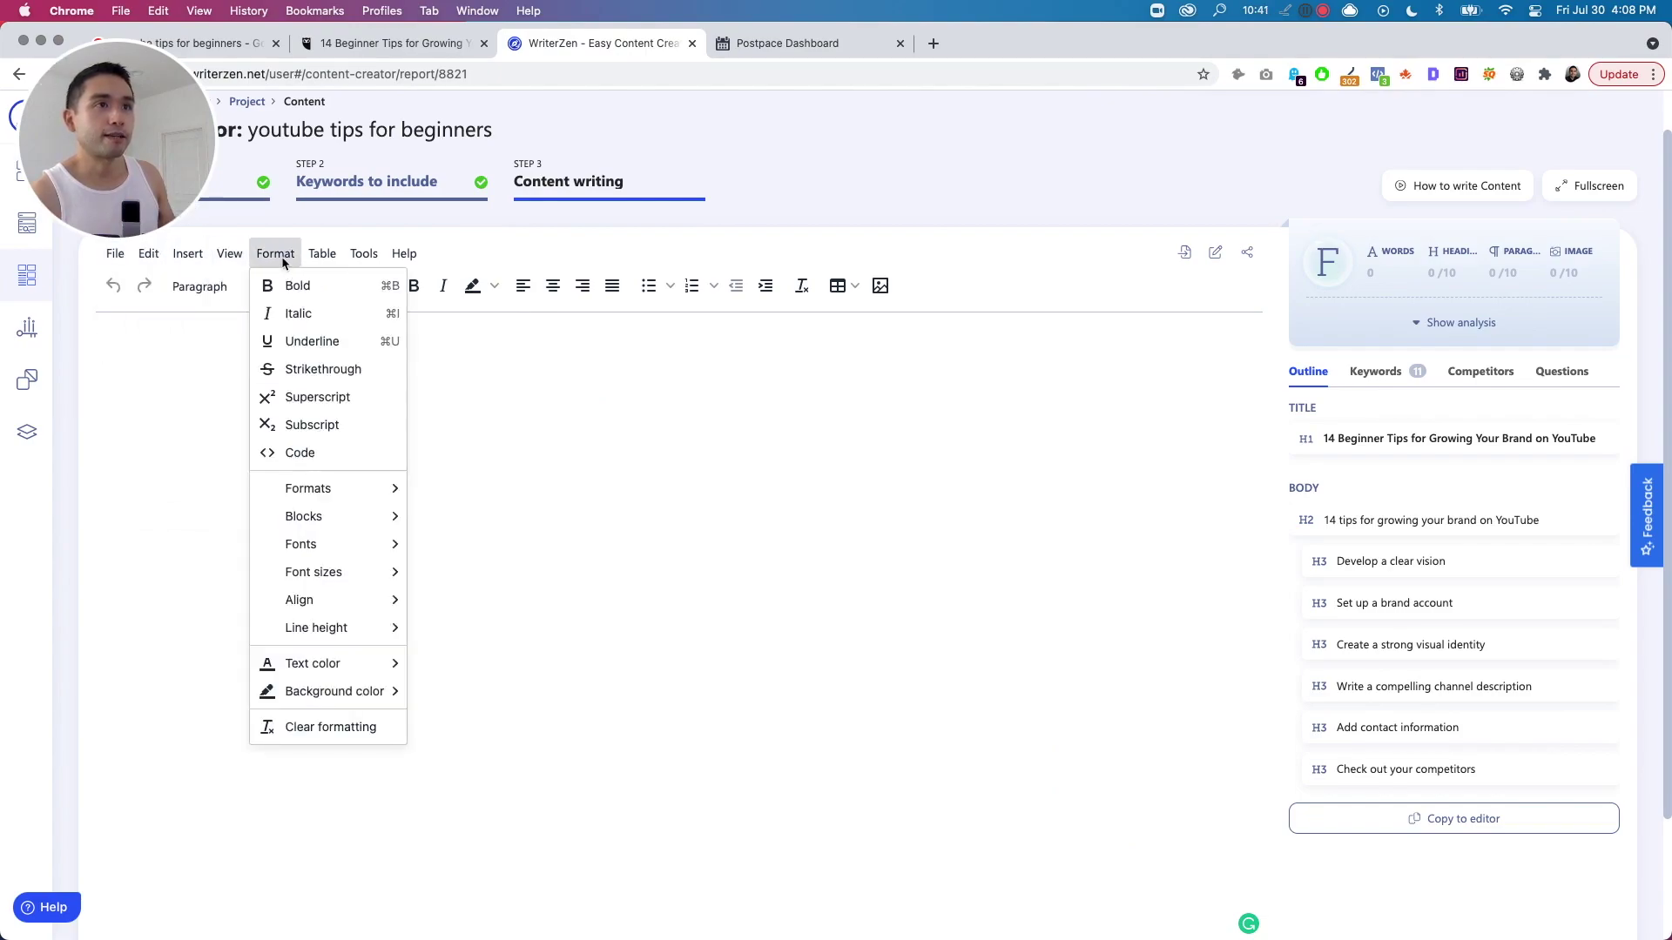
pyautogui.click(403, 253)
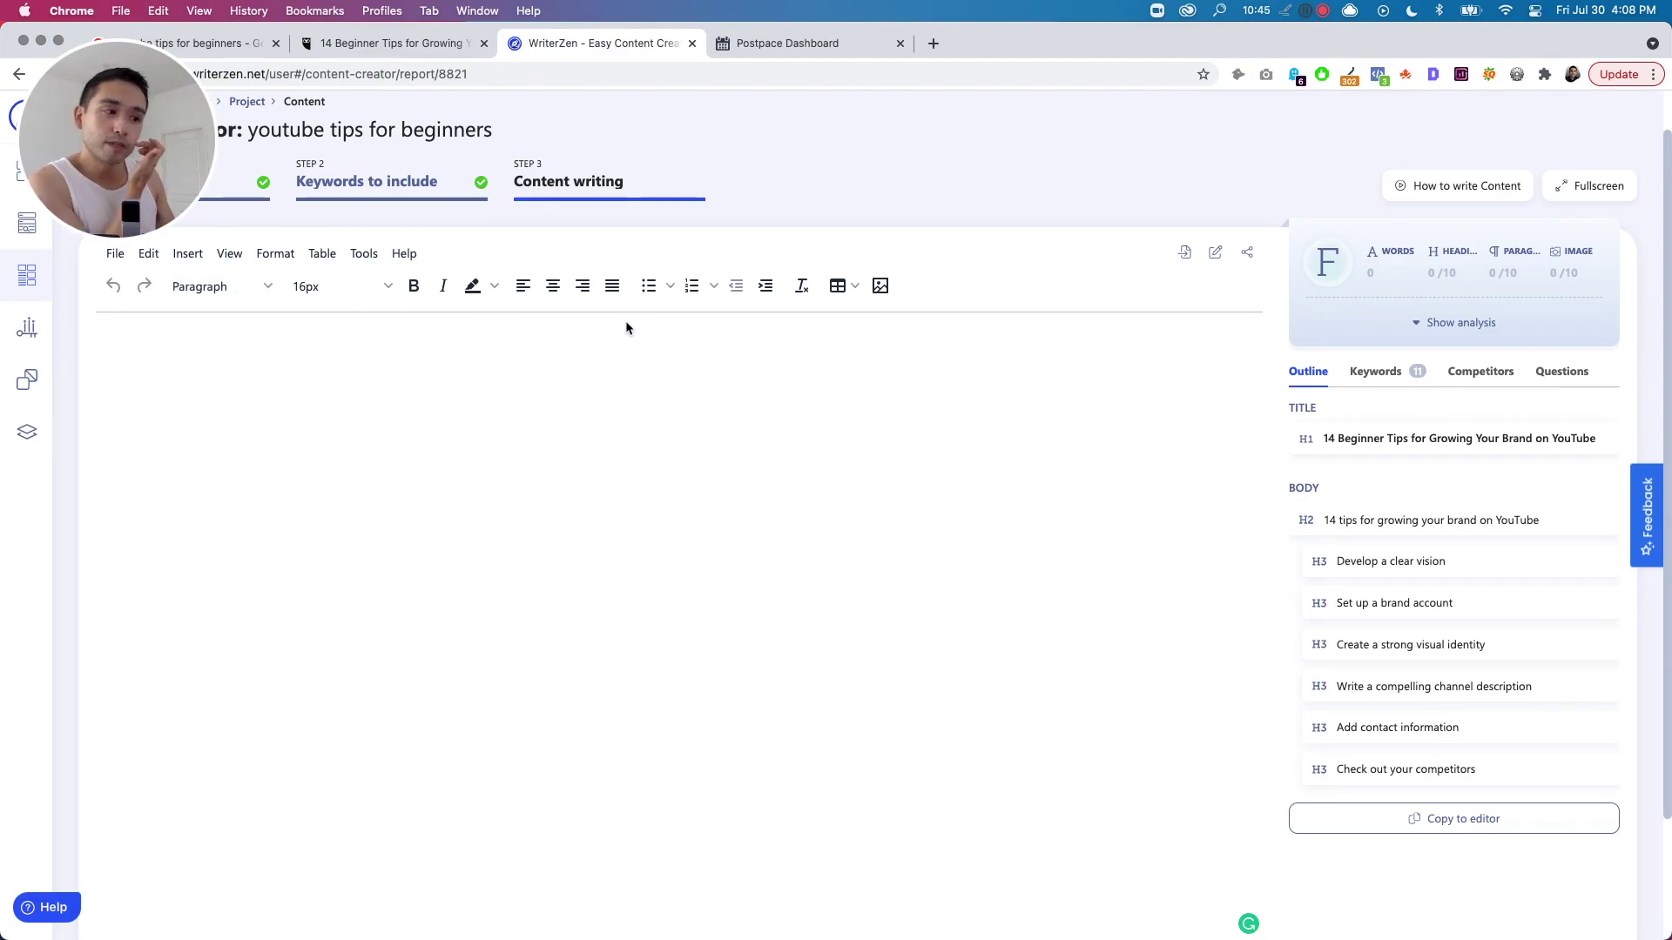
pyautogui.click(781, 47)
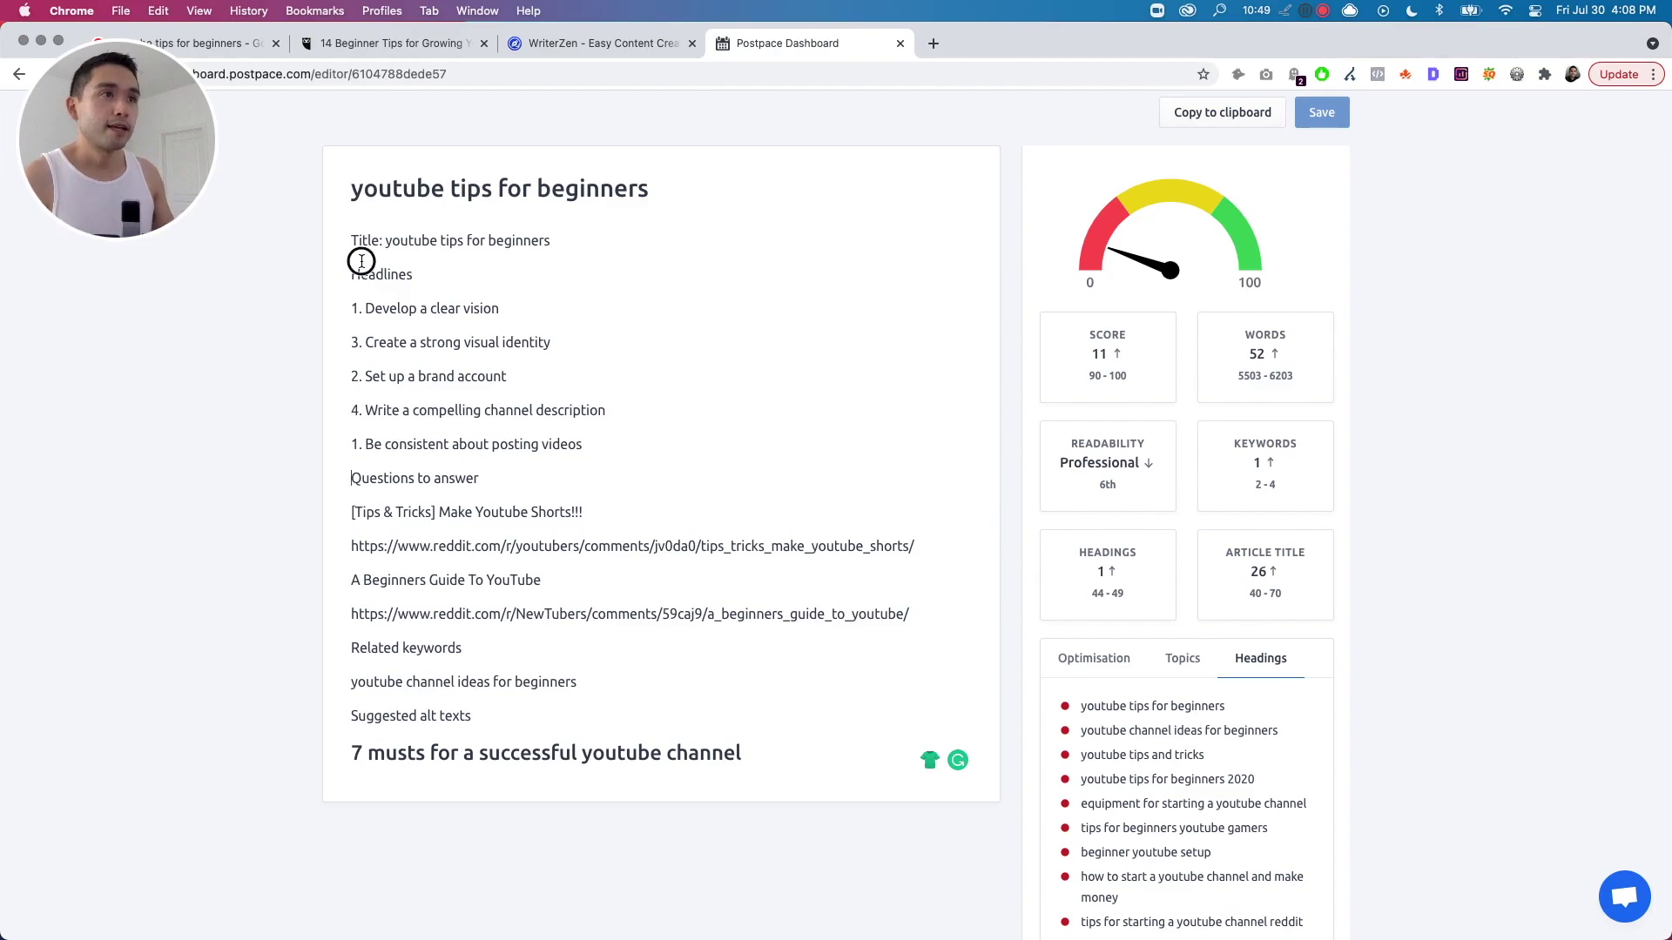
pyautogui.moveTo(350, 241); pyautogui.dragTo(546, 241)
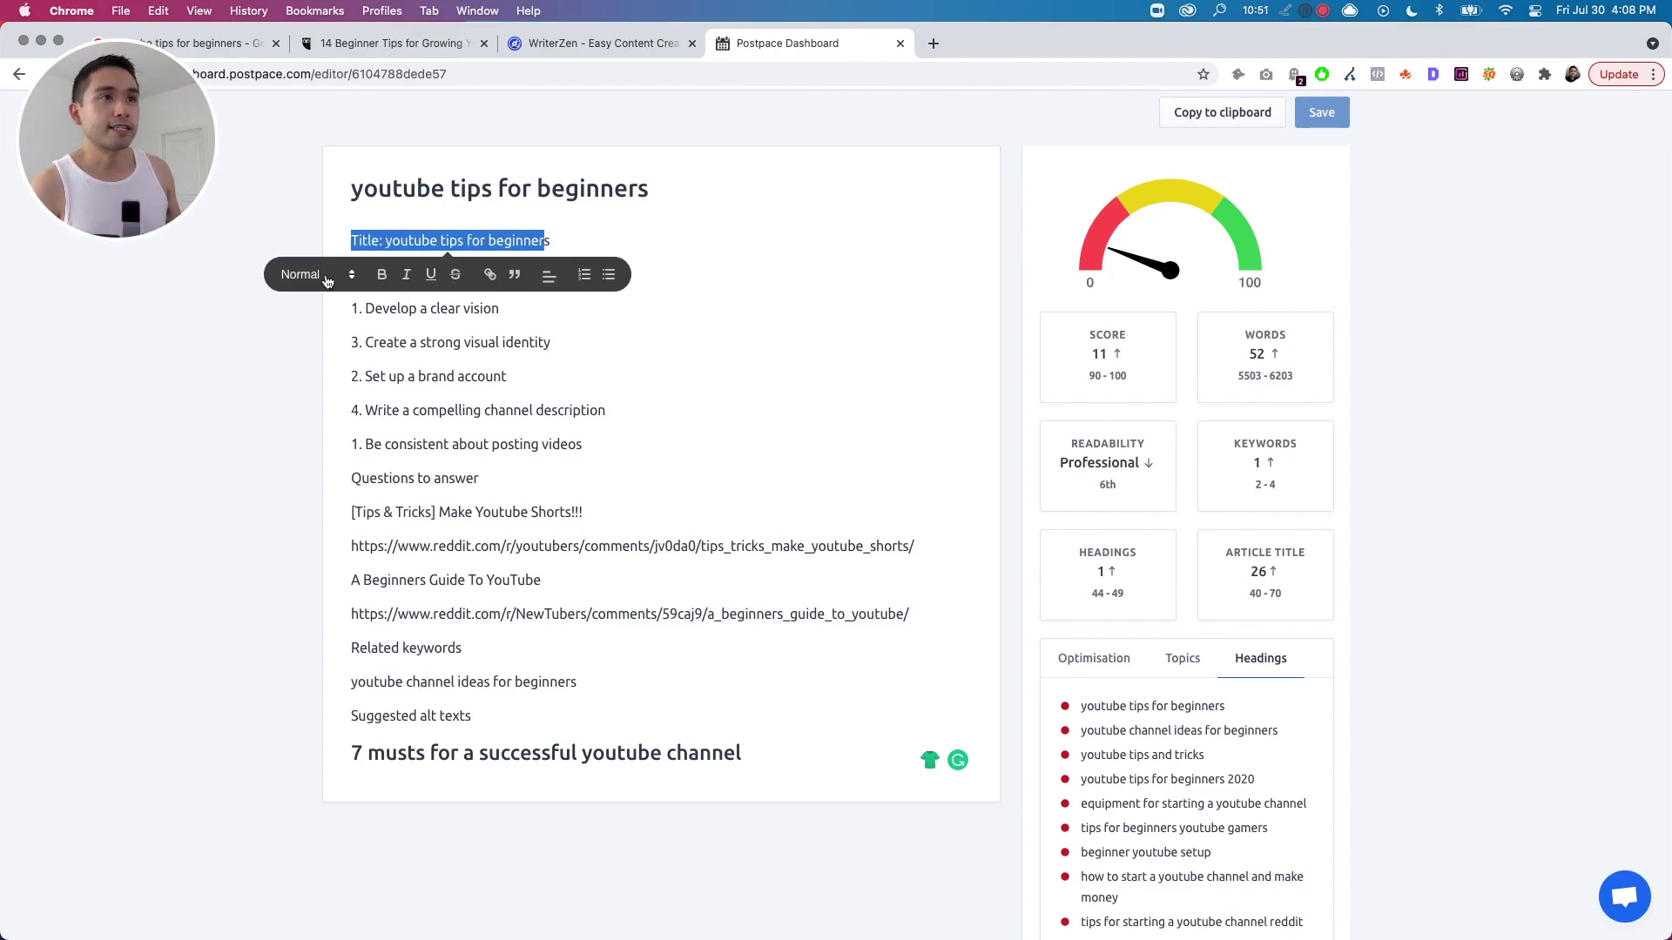
pyautogui.click(320, 277)
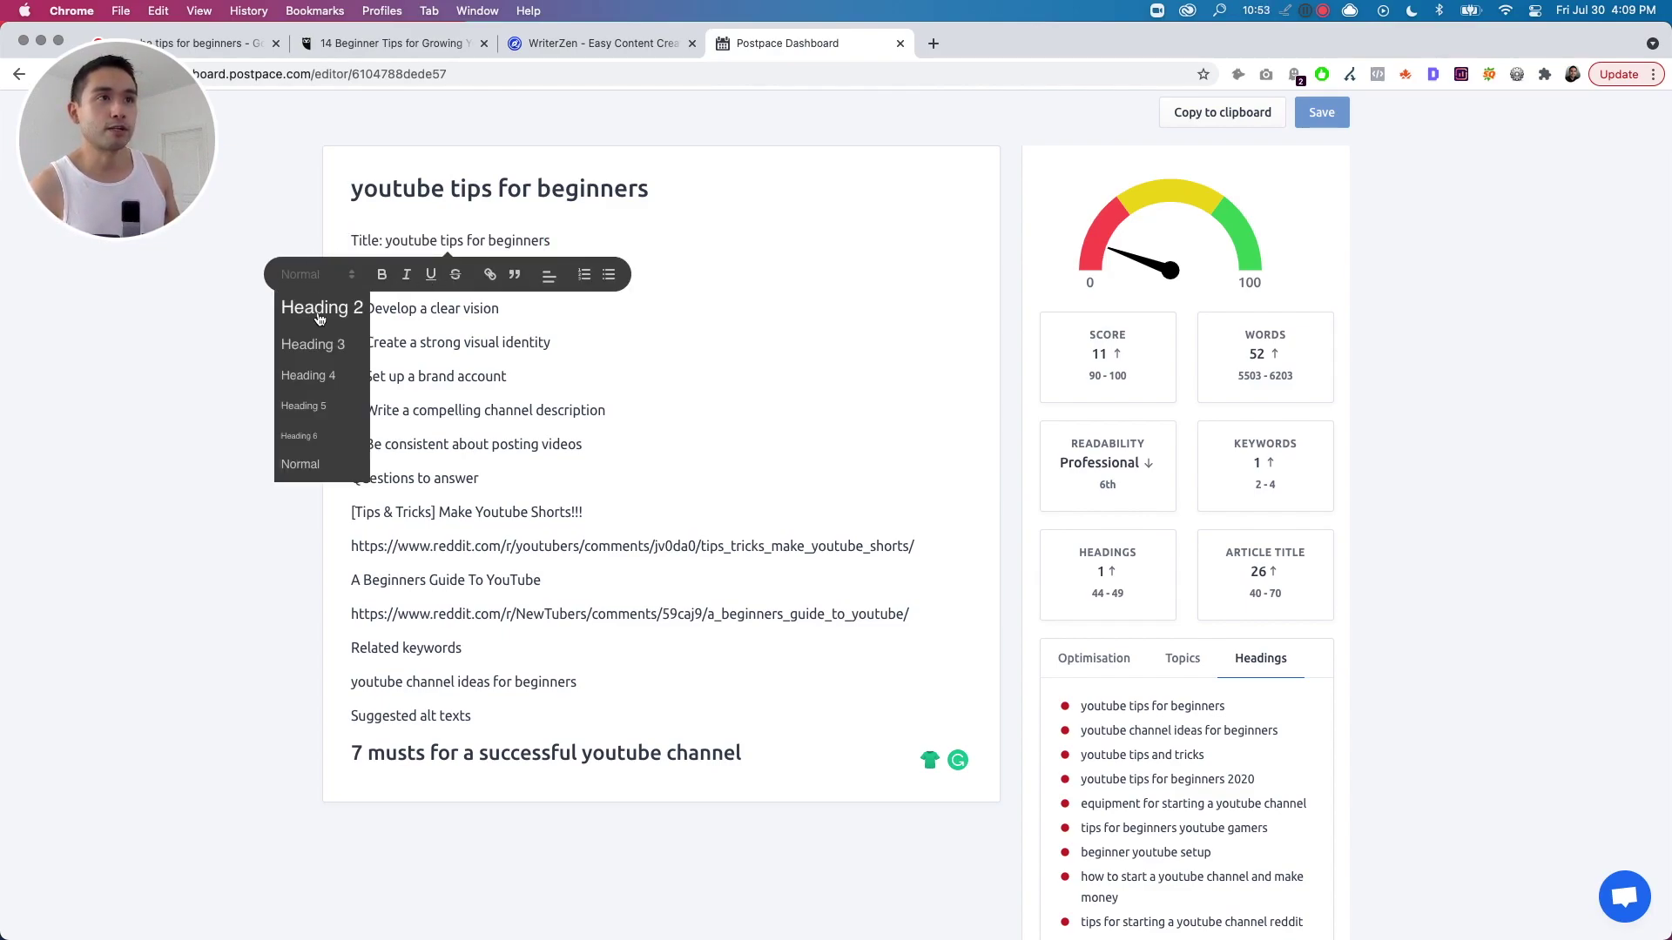
pyautogui.click(793, 277)
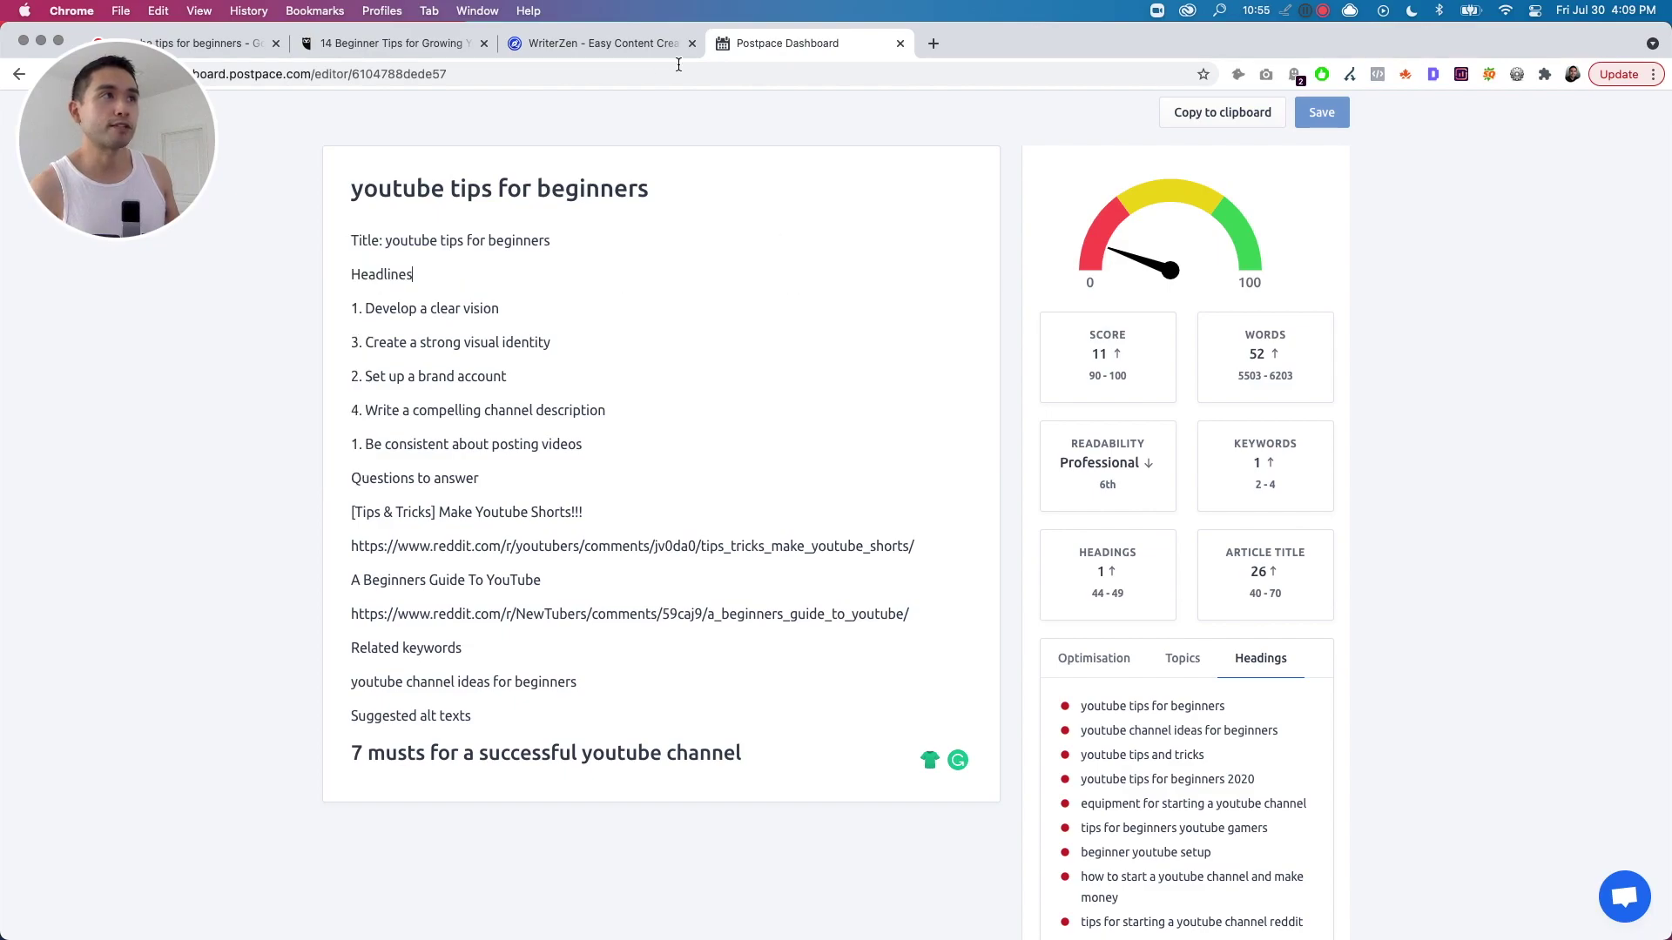
pyautogui.click(397, 47)
pyautogui.scroll(-5, 468, 229)
pyautogui.scroll(3, 468, 229)
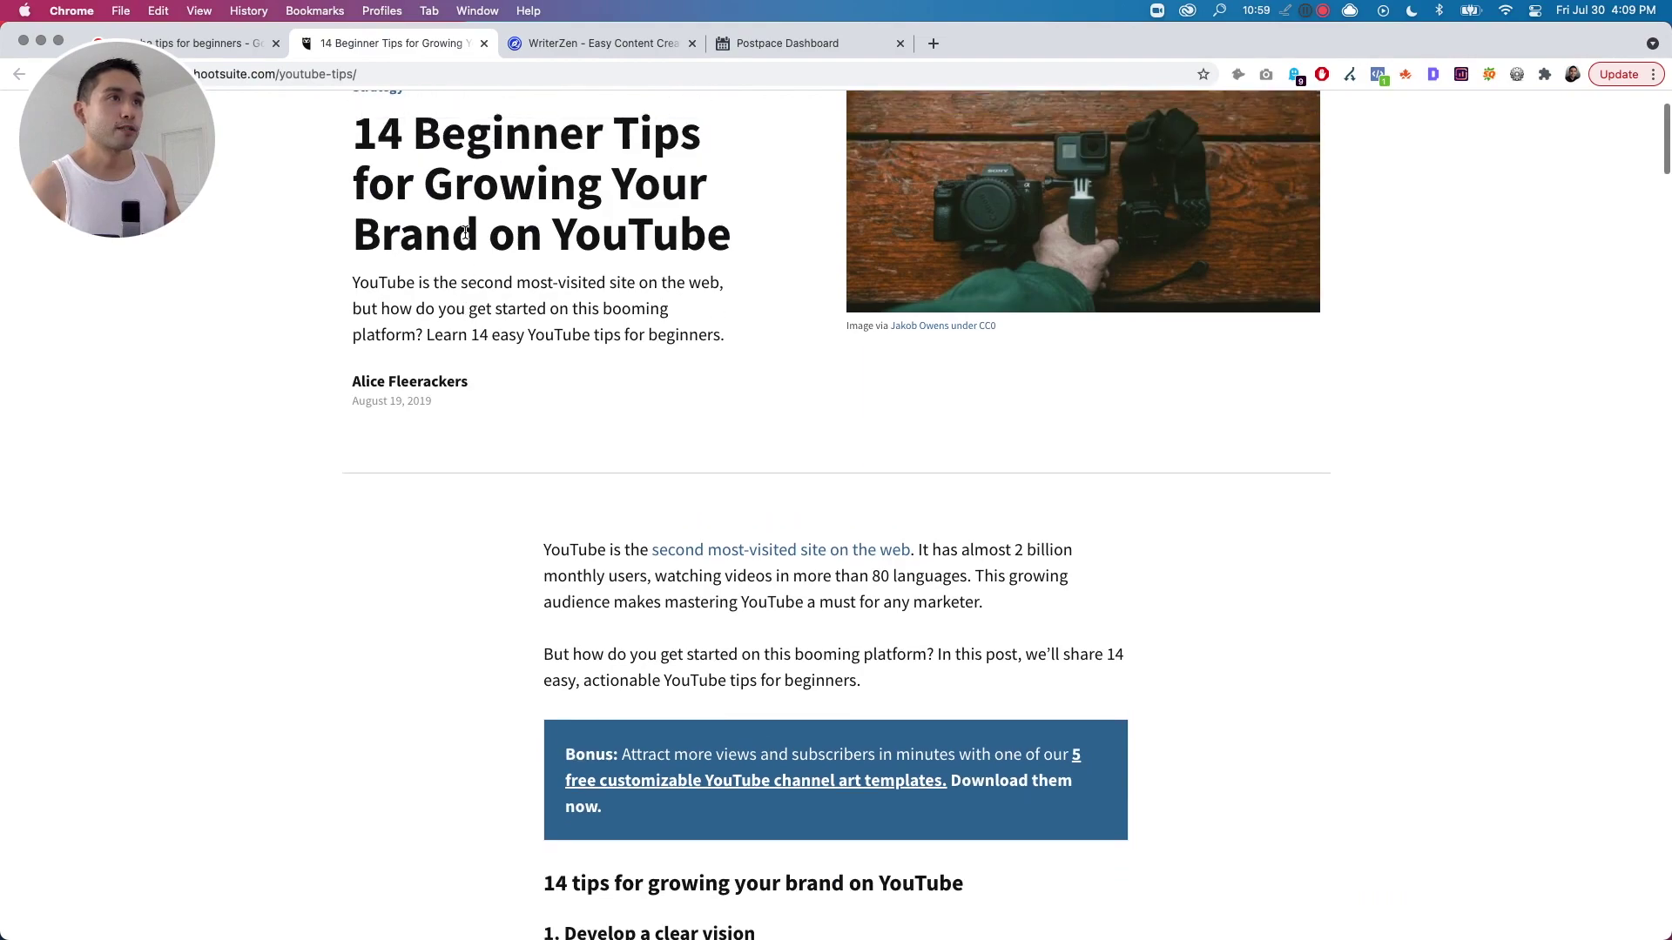
pyautogui.scroll(2, 466, 230)
pyautogui.moveTo(354, 161); pyautogui.dragTo(727, 366)
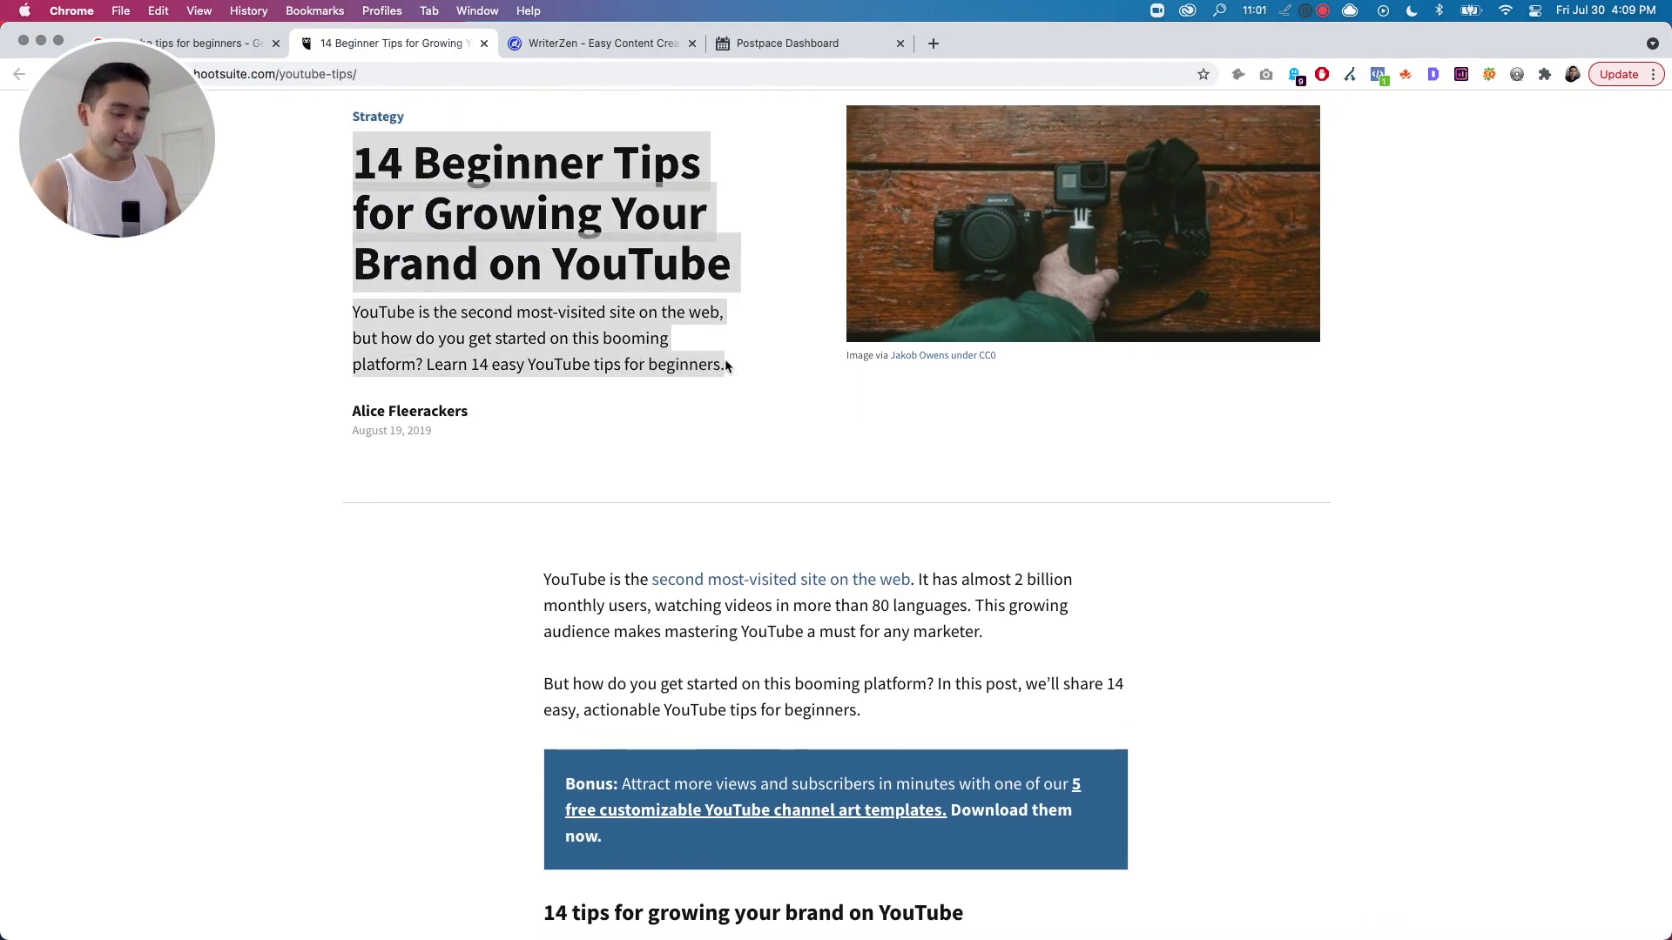
# Paste the Hootsuite title, intro and two paragraphs into WriterZen's editor and select all the text.
pyautogui.click(601, 43)
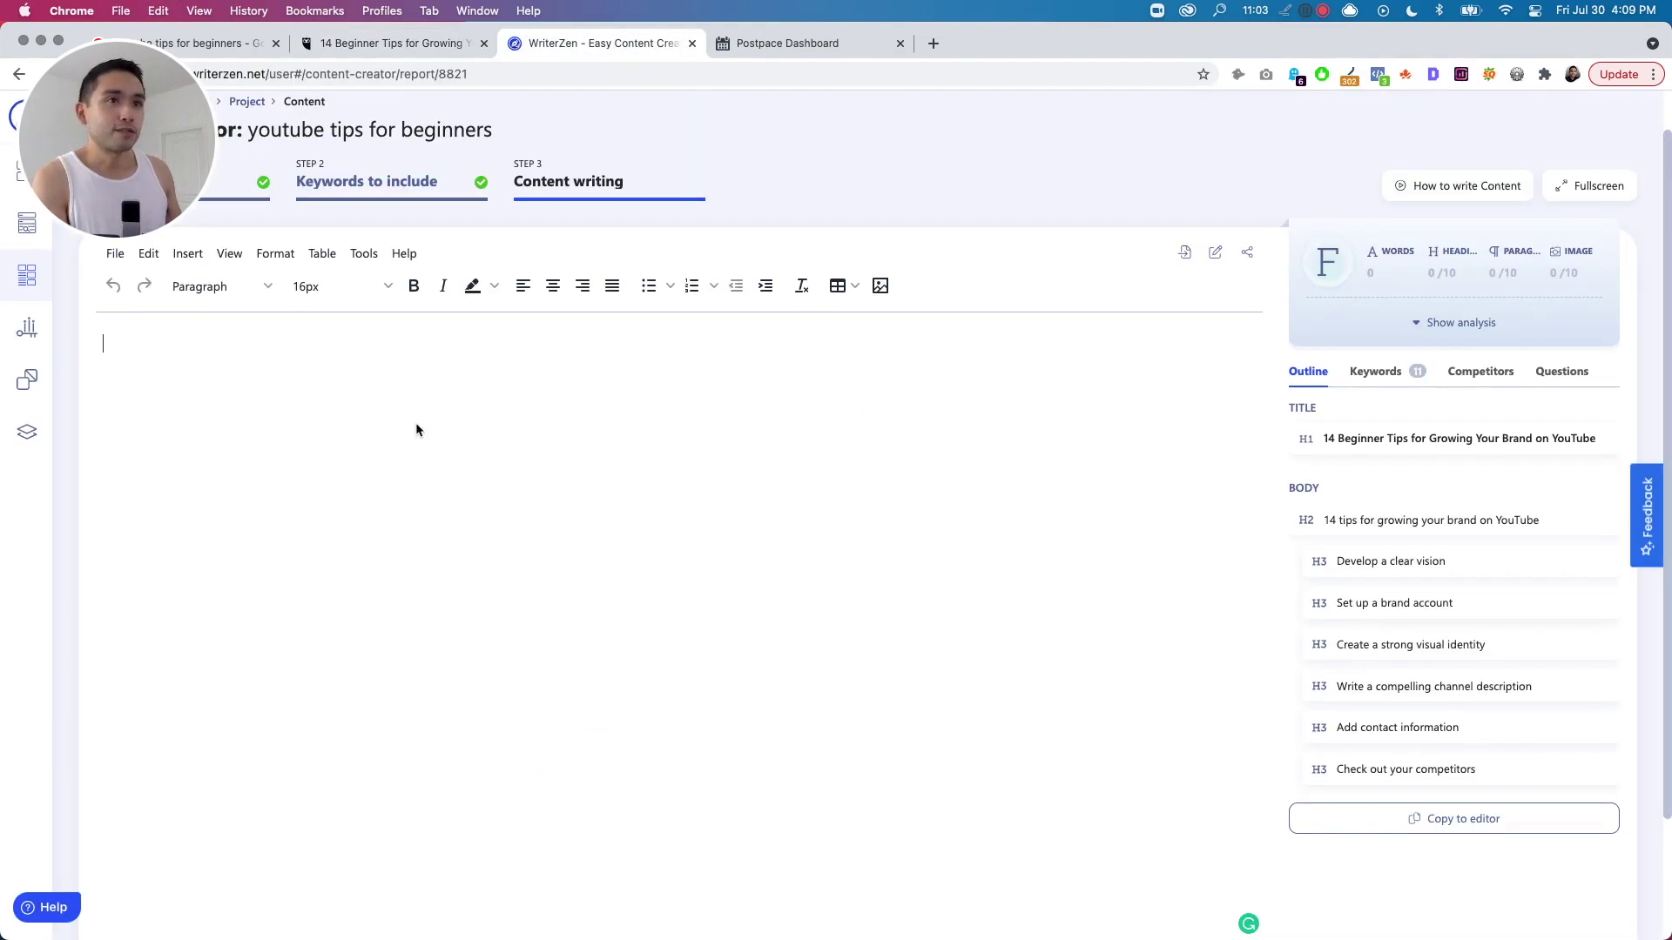
pyautogui.press('super+v')
pyautogui.click(397, 42)
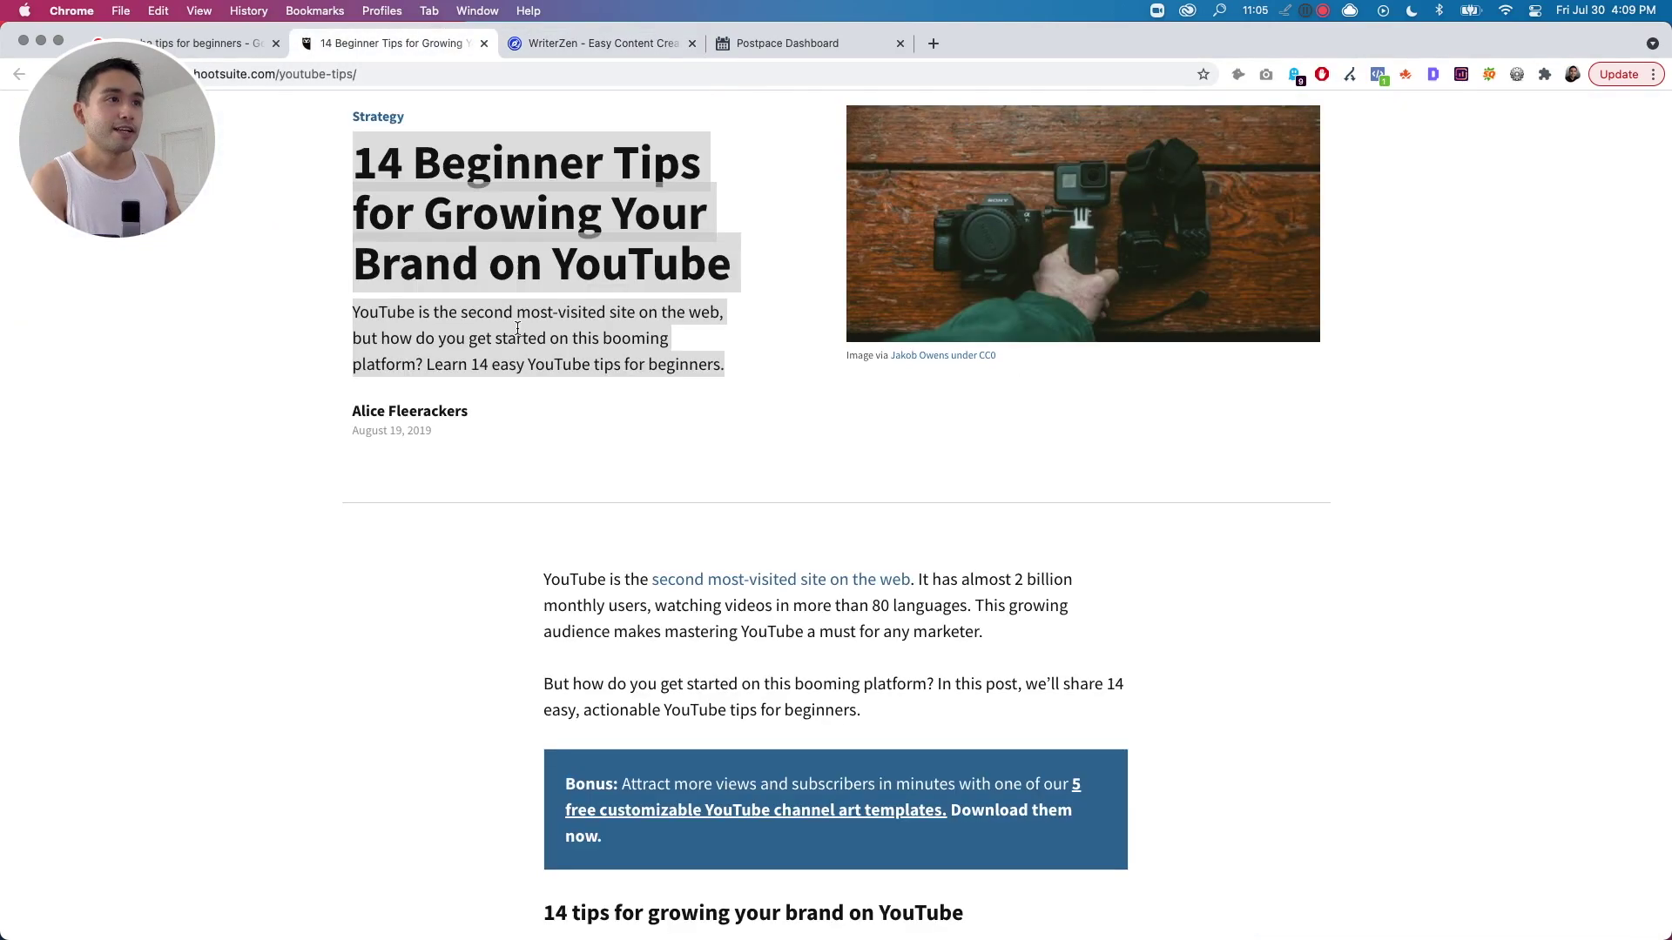
pyautogui.scroll(-1, 561, 555)
pyautogui.scroll(-1, 562, 554)
pyautogui.moveTo(544, 509); pyautogui.dragTo(863, 642)
pyautogui.press('super+c')
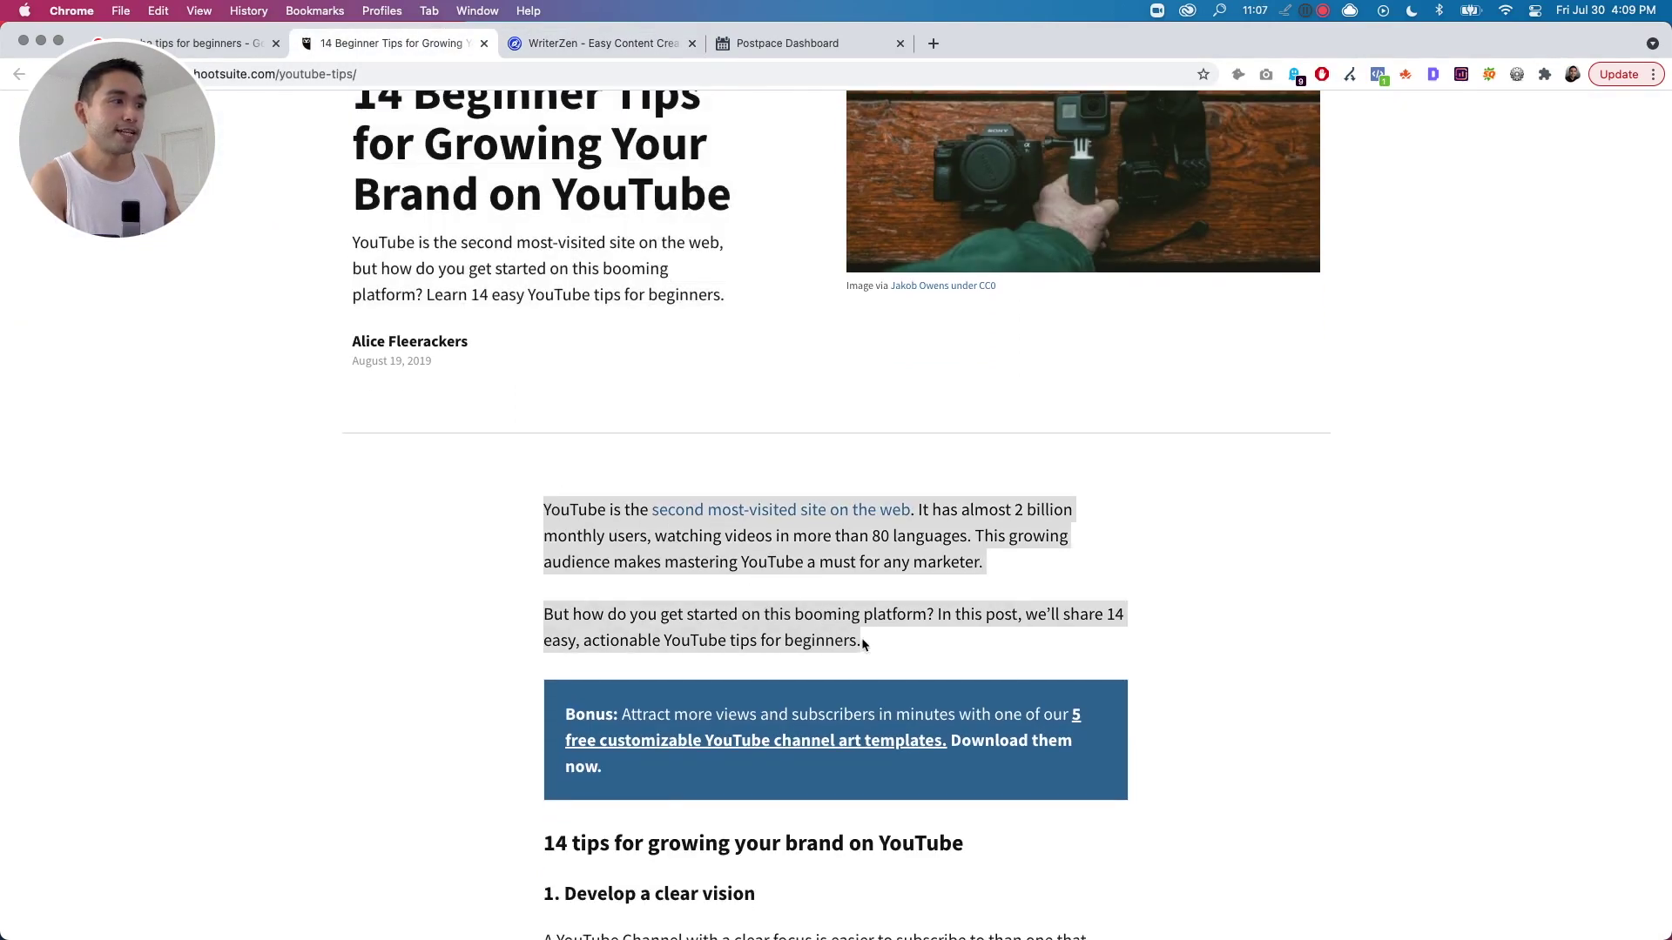
pyautogui.click(588, 43)
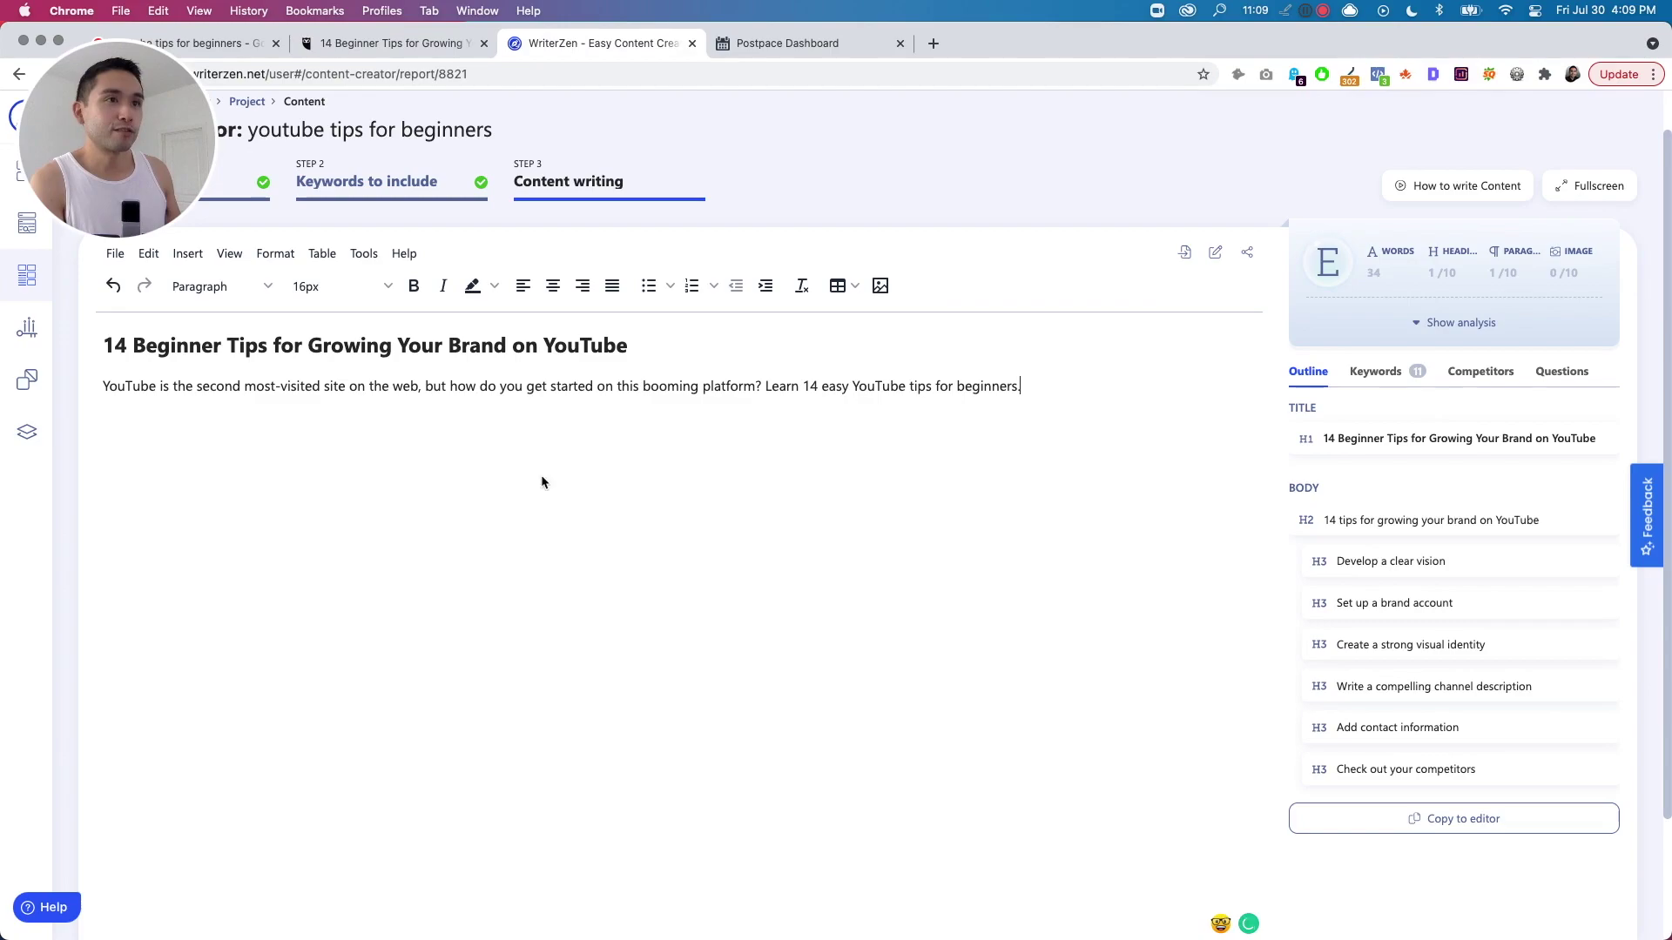
pyautogui.press('super+v')
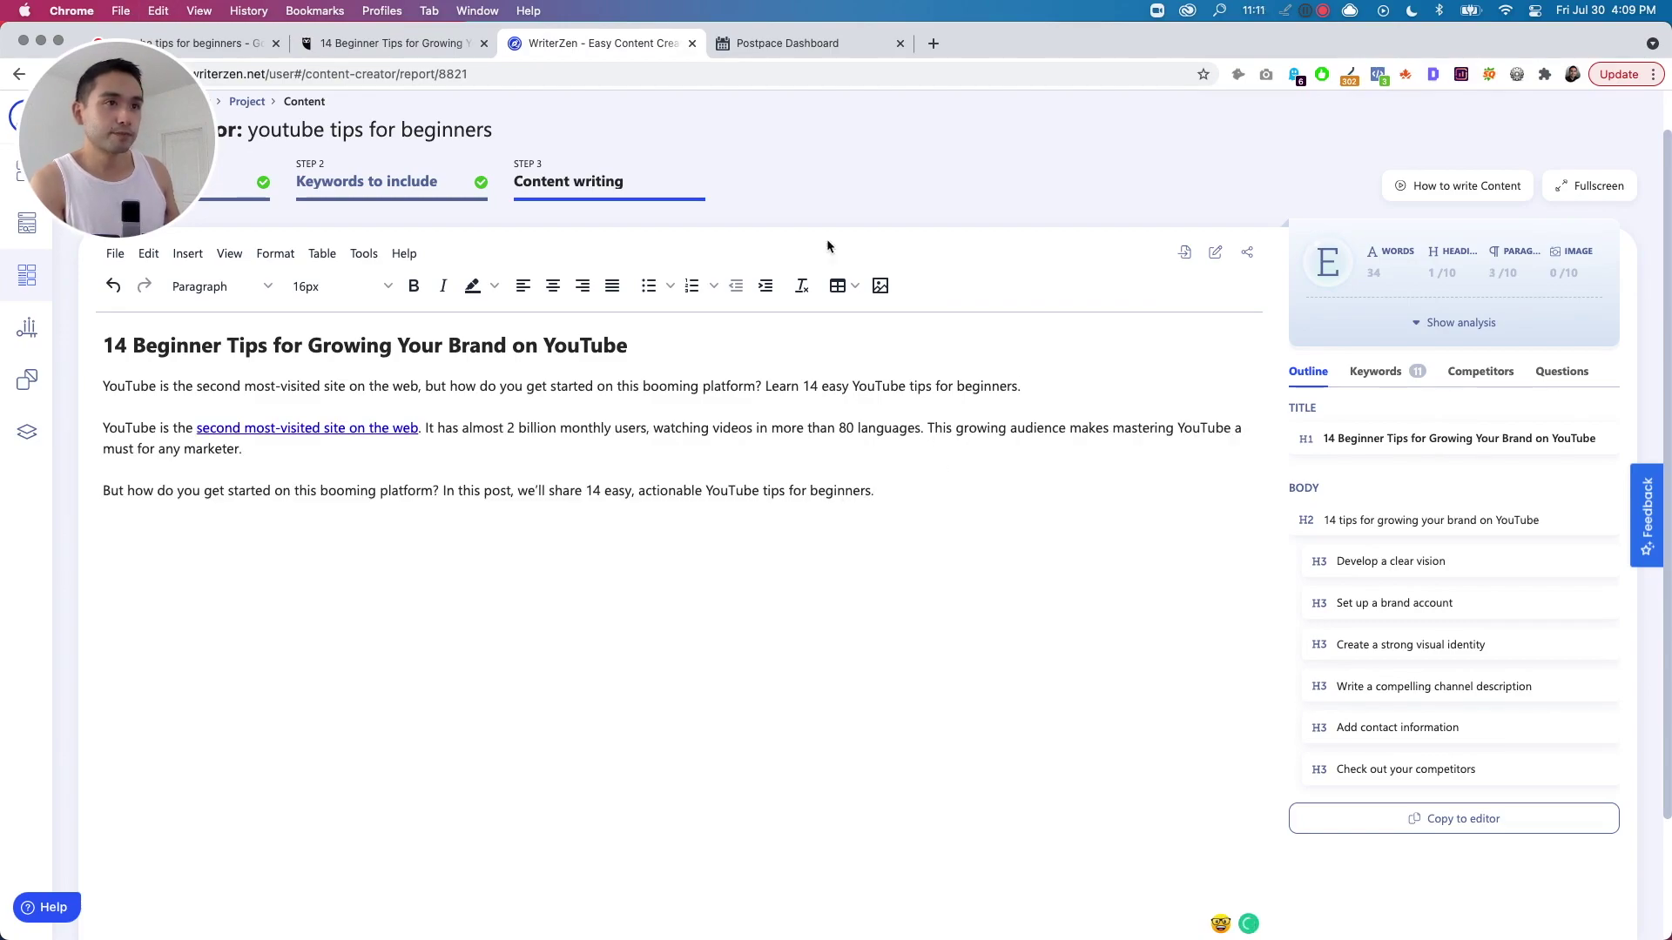
pyautogui.moveTo(883, 490); pyautogui.dragTo(105, 343)
pyautogui.press('super+c')
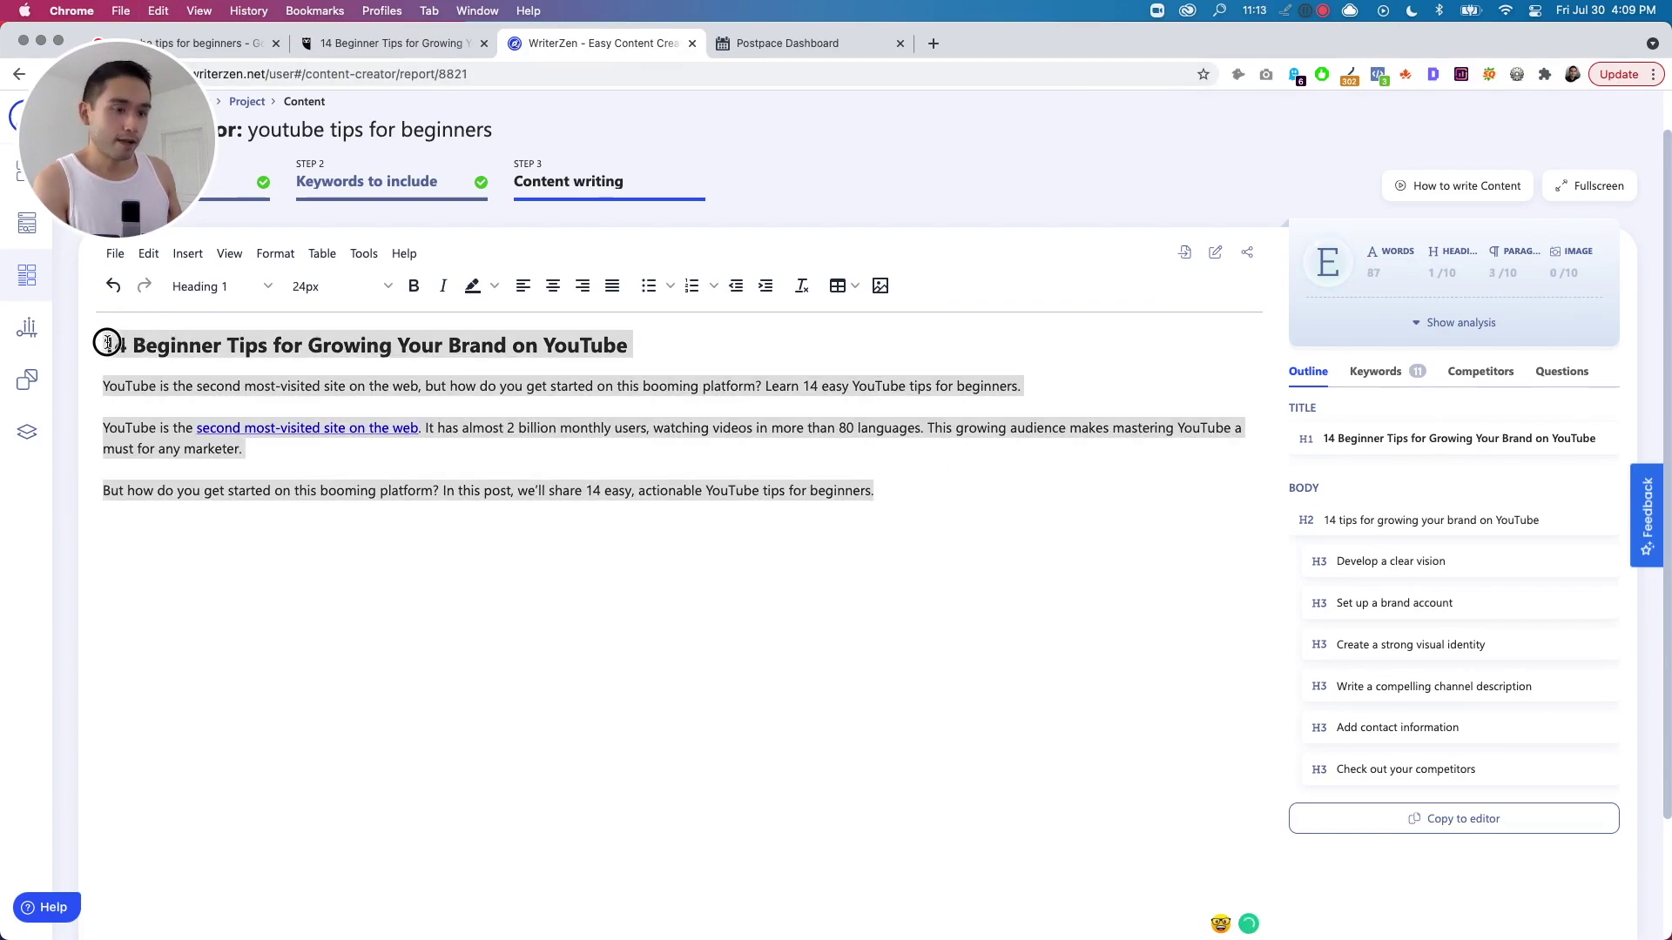
# Paste the Hootsuite title and intro paragraphs above the brief's Title line and make the title a Heading 2.
pyautogui.click(823, 47)
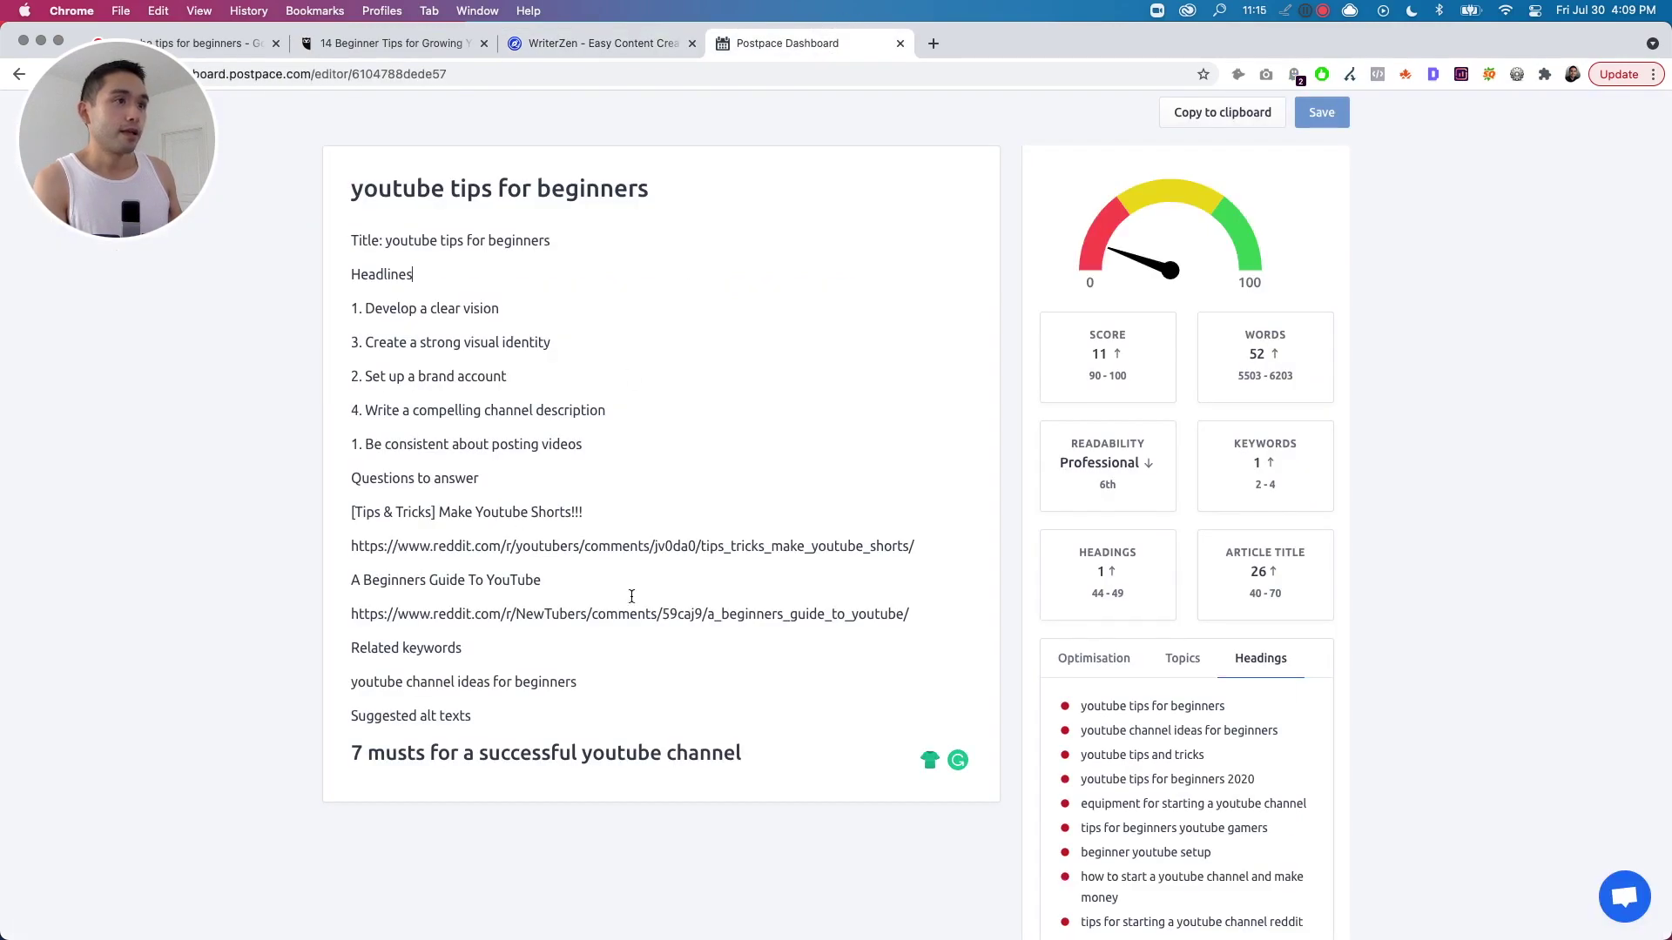
pyautogui.press('super+a')
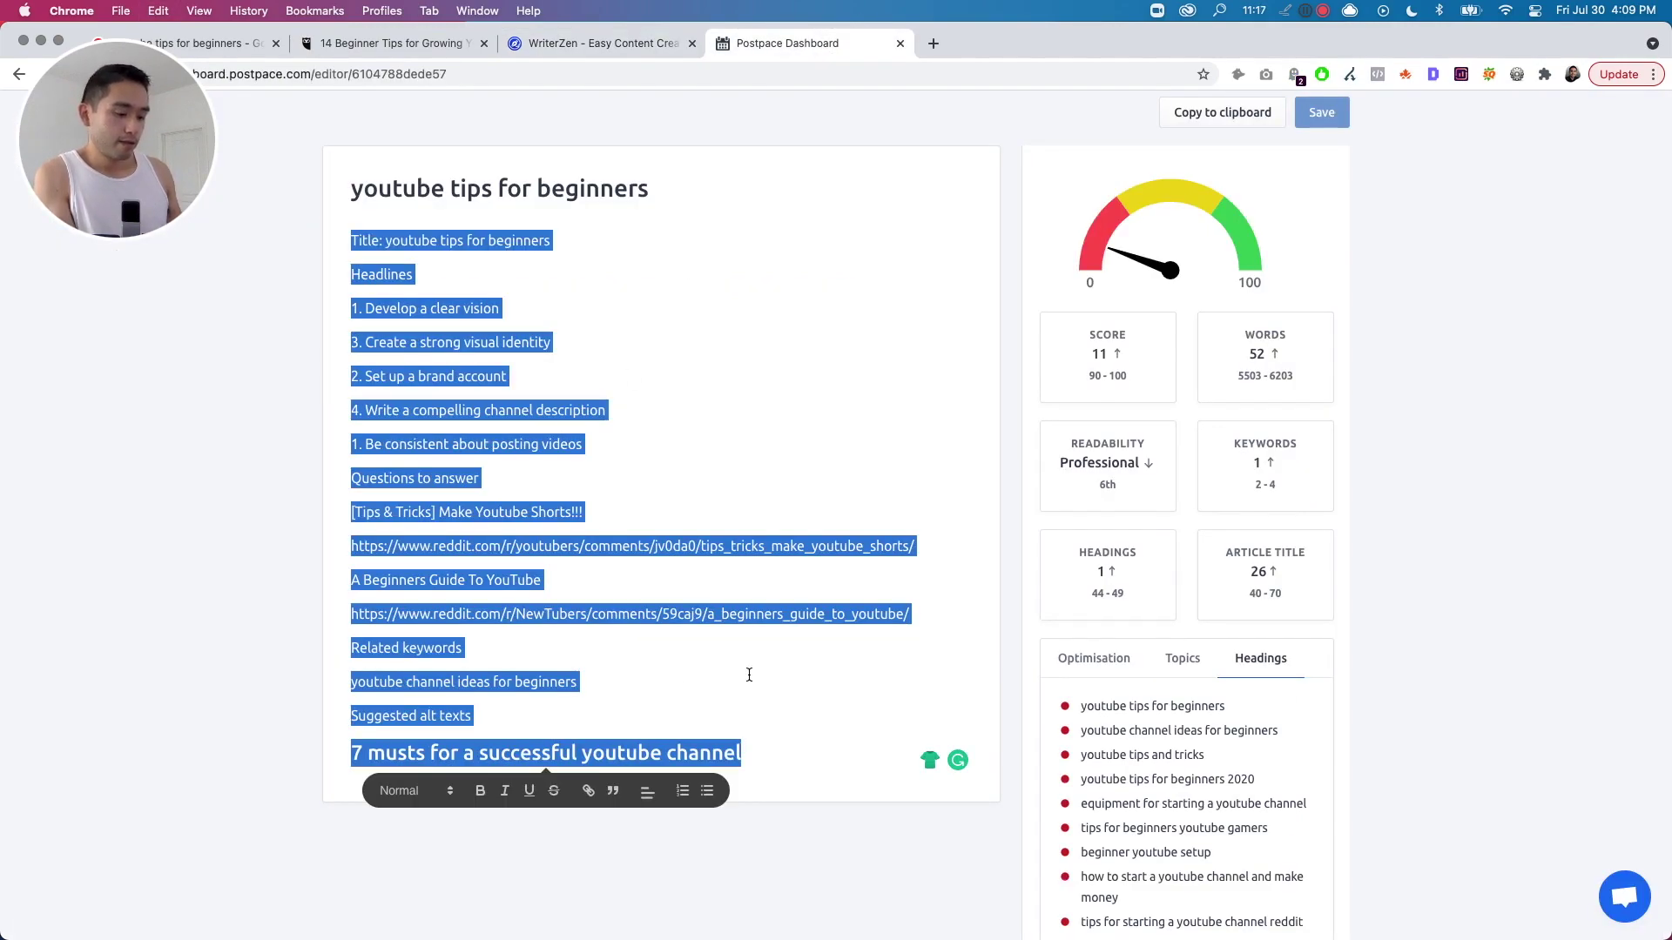
pyautogui.click(362, 275)
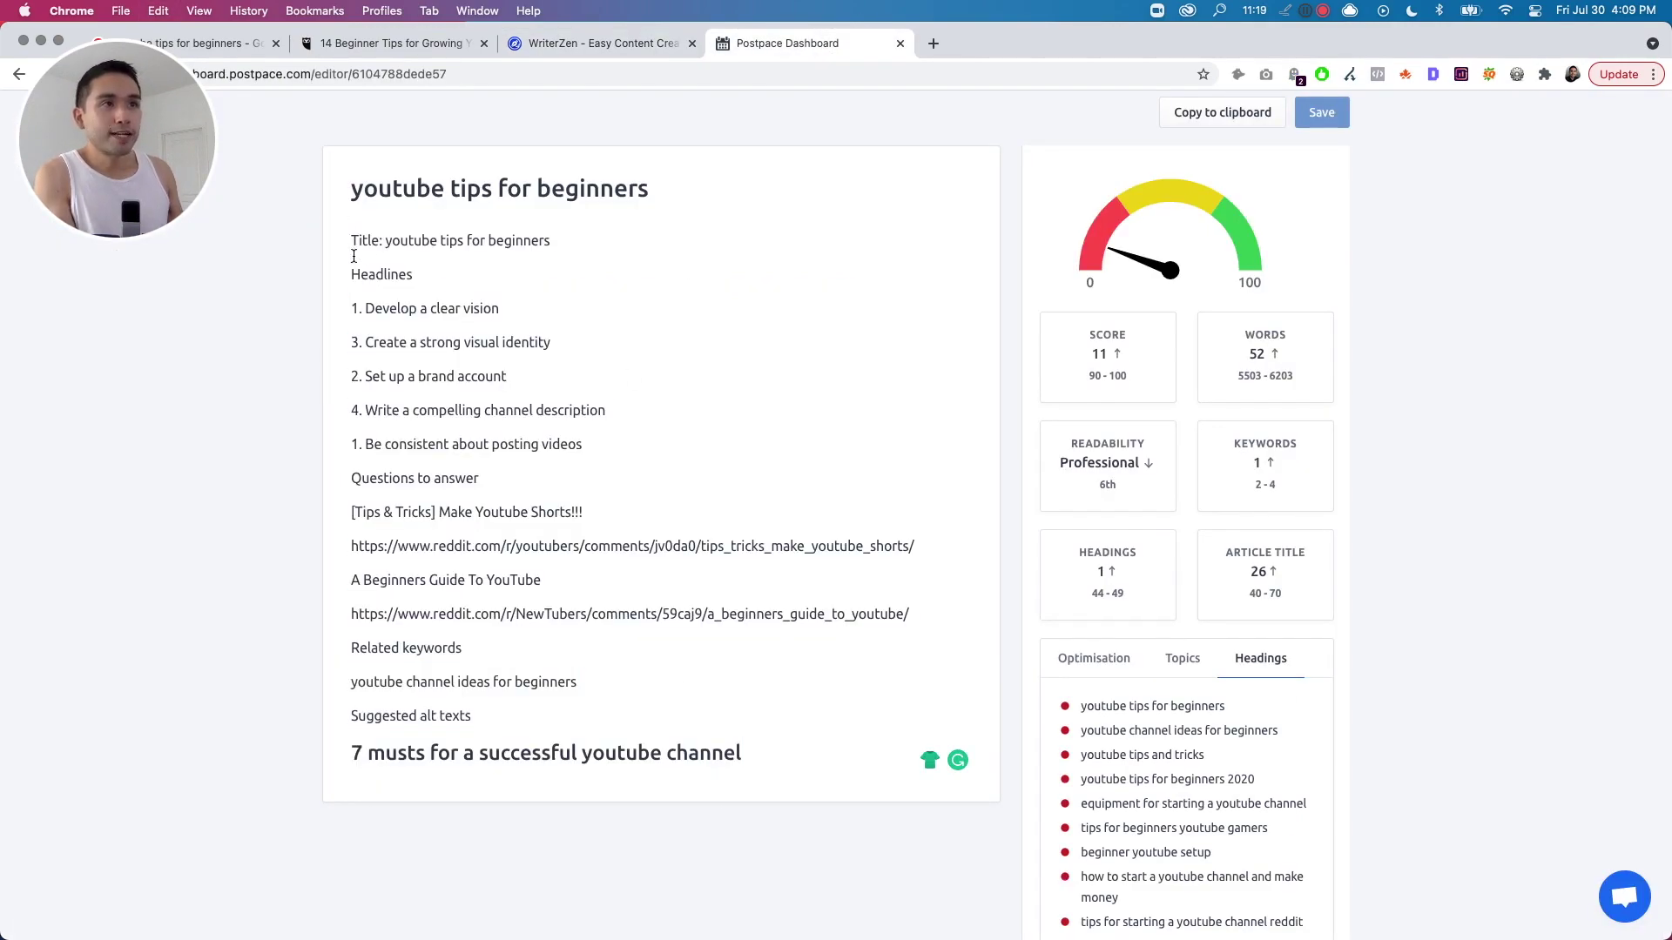
pyautogui.click(352, 241)
pyautogui.press('Return')
pyautogui.press('Return')
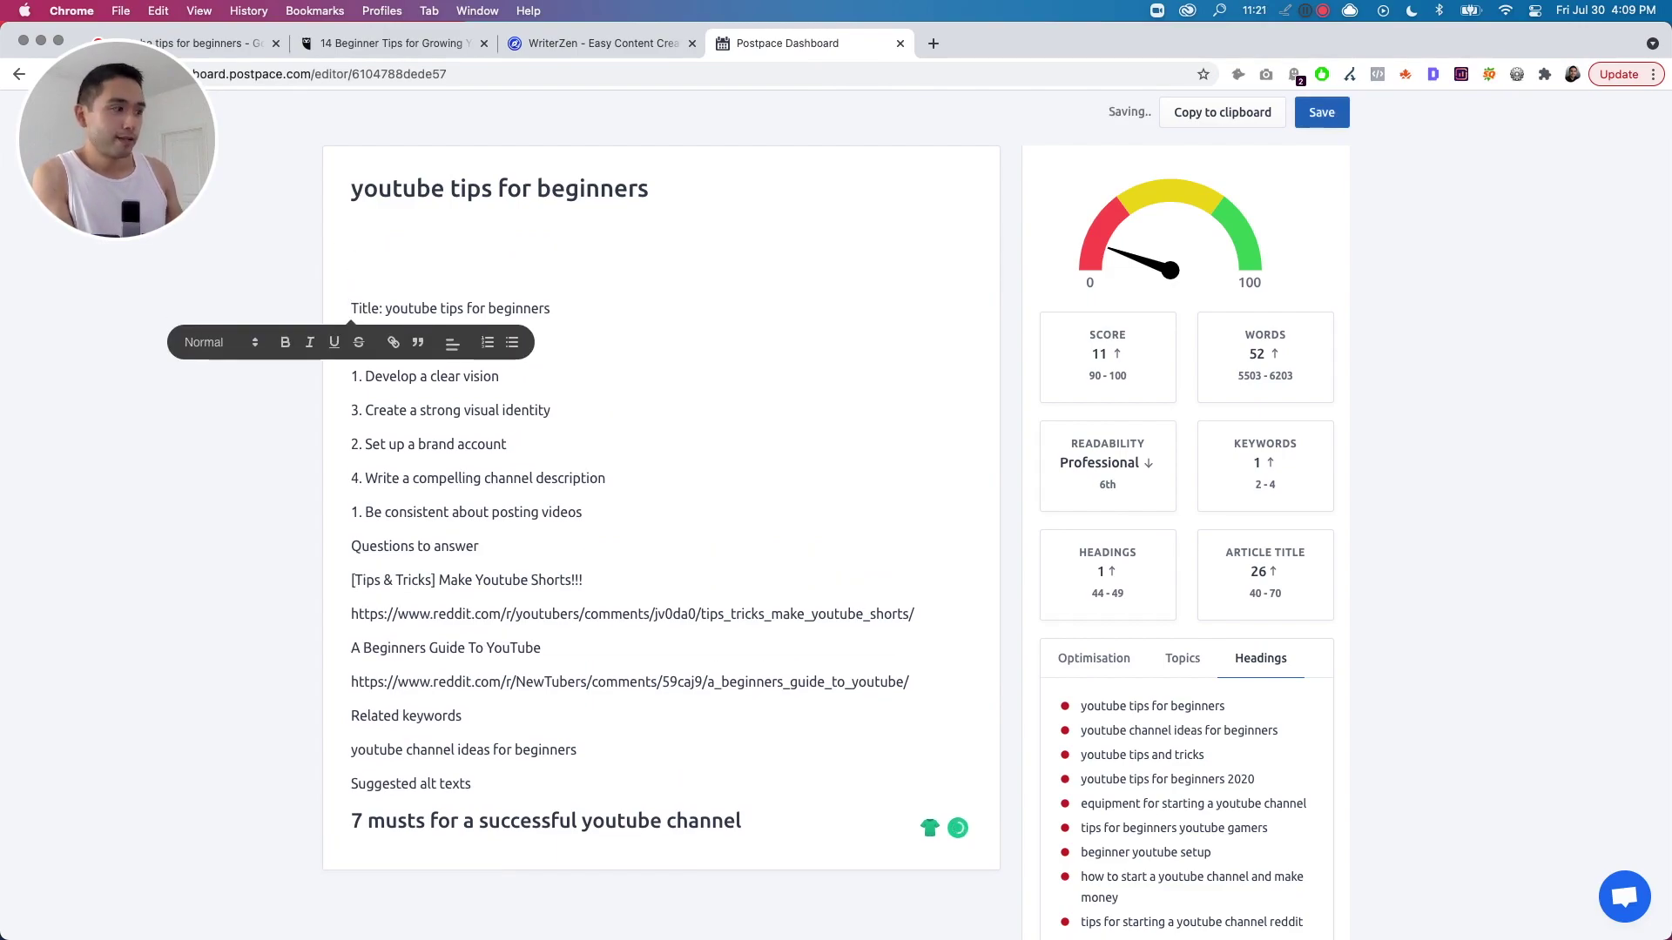
pyautogui.press('super+v')
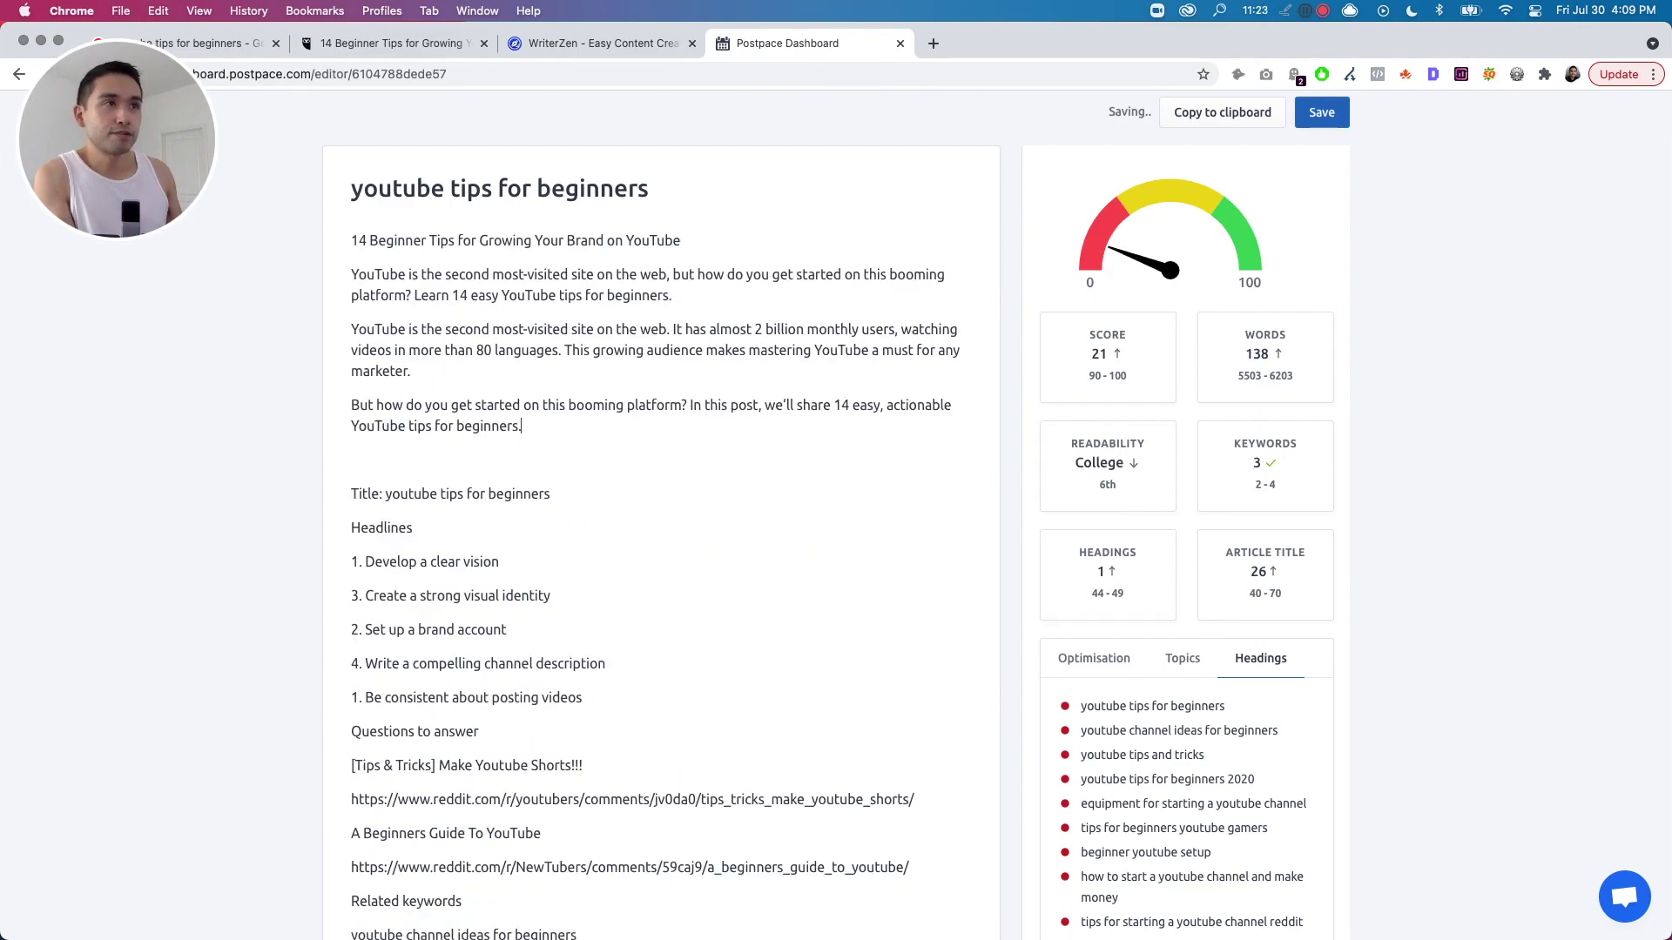
pyautogui.moveTo(681, 231); pyautogui.dragTo(369, 237)
pyautogui.click(373, 267)
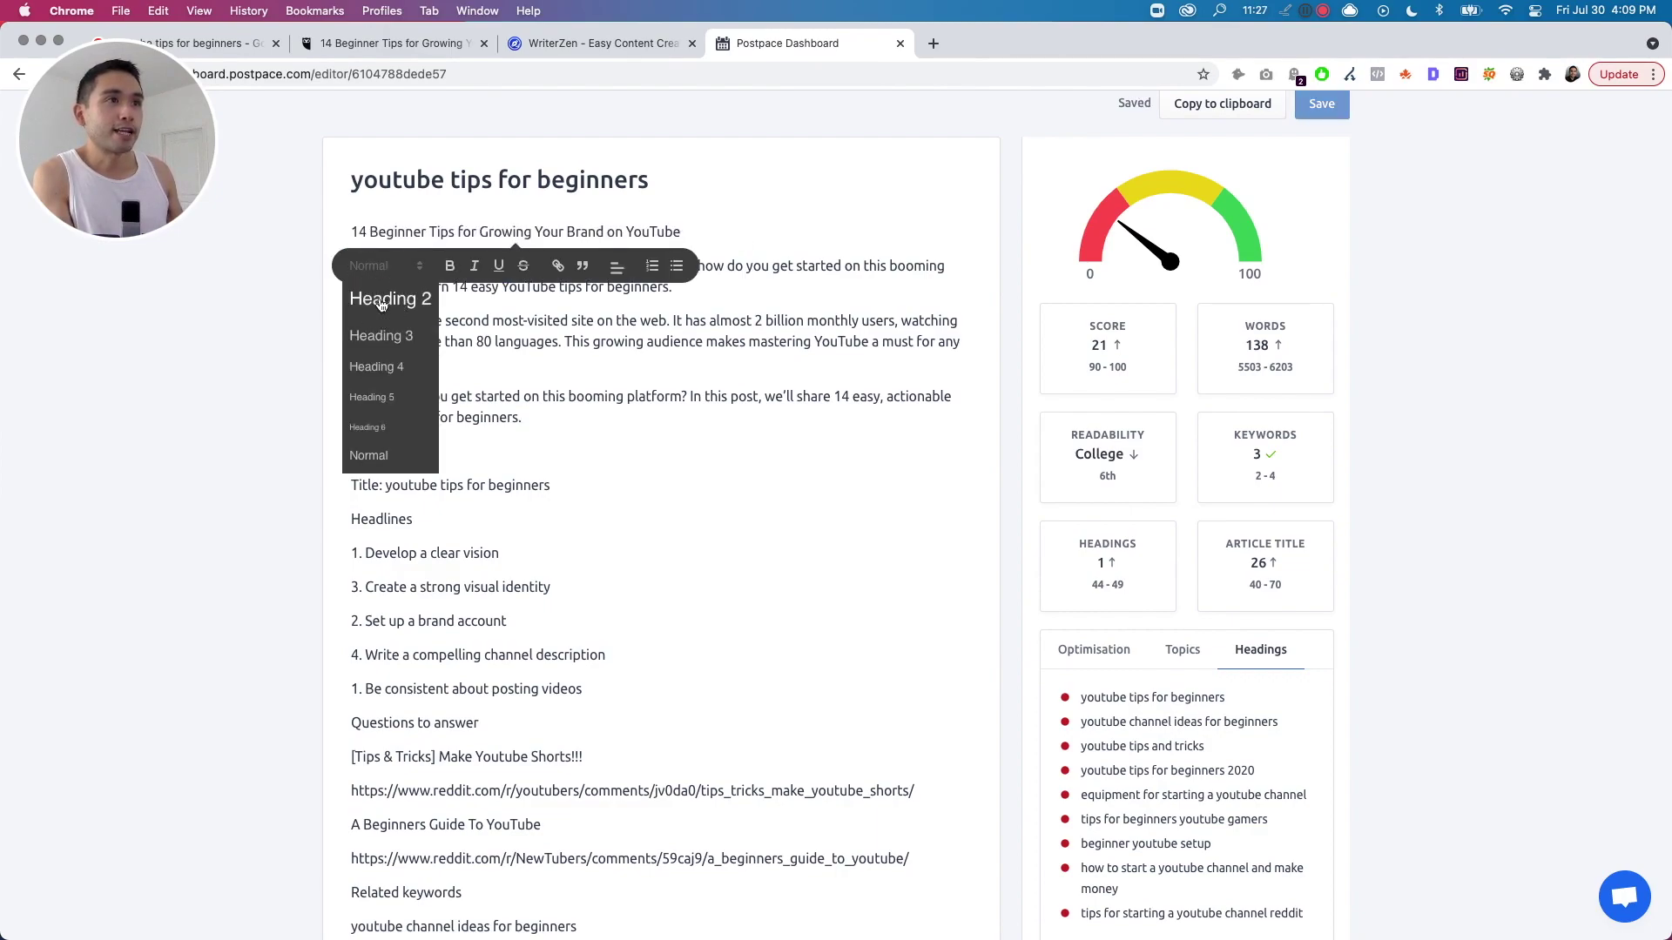
pyautogui.click(376, 299)
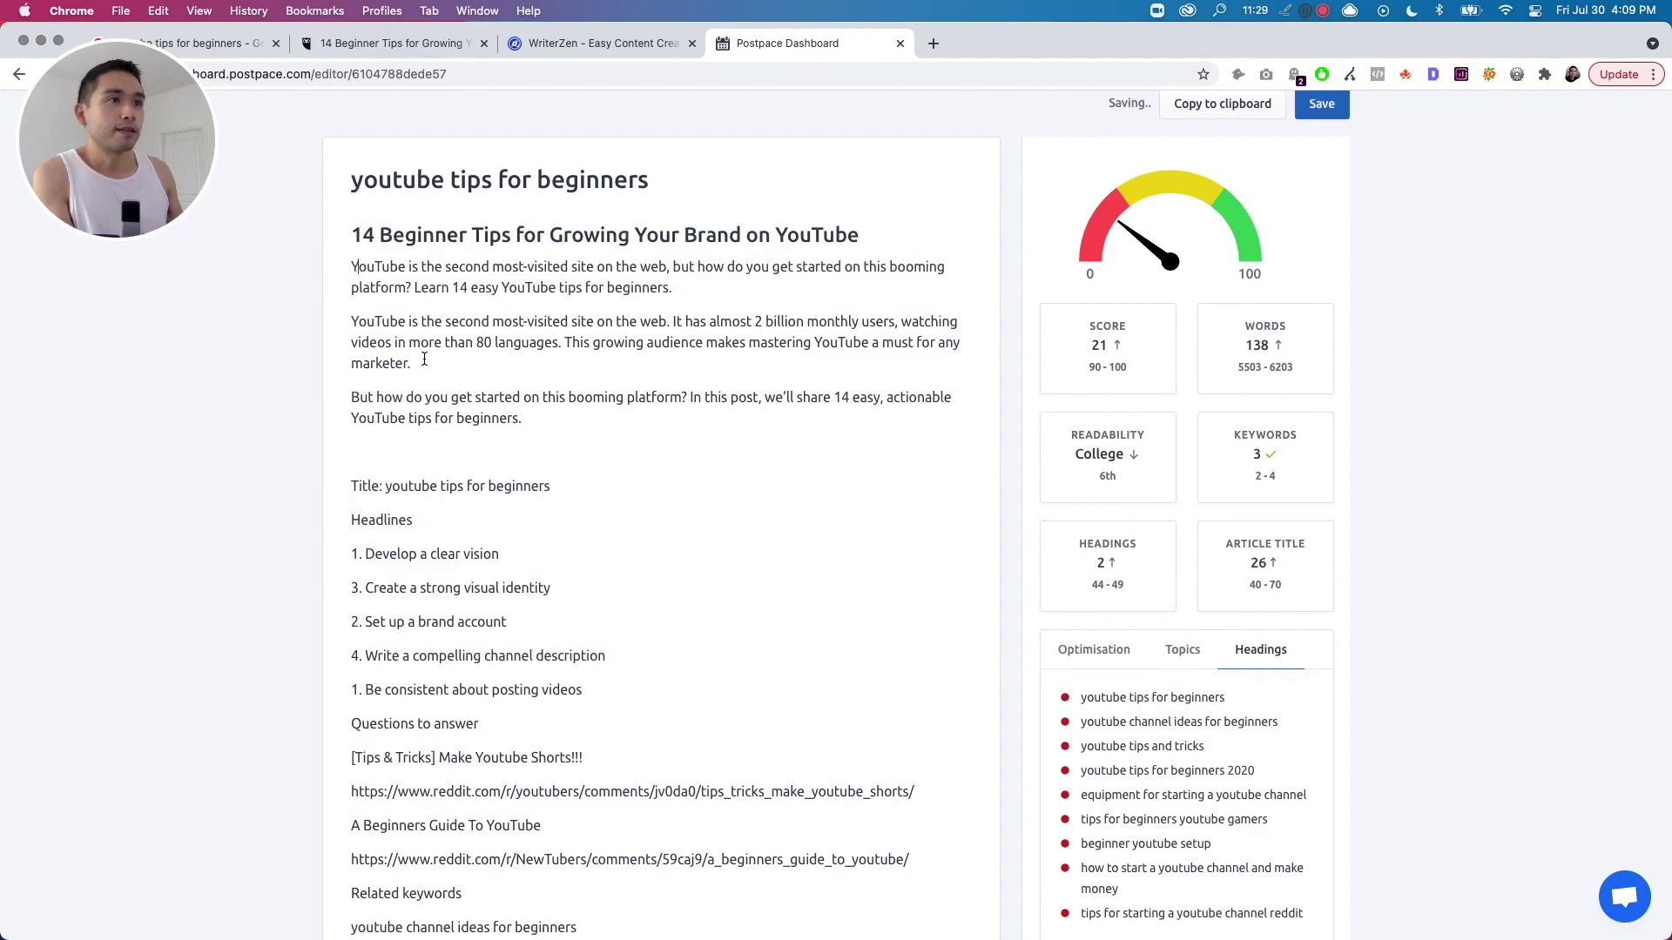
# Move '1. Develop a clear vision' below the intro paragraph and make it a Heading 2.
pyautogui.moveTo(516, 571); pyautogui.dragTo(351, 554)
pyautogui.hotkey('ctrl', 'c')
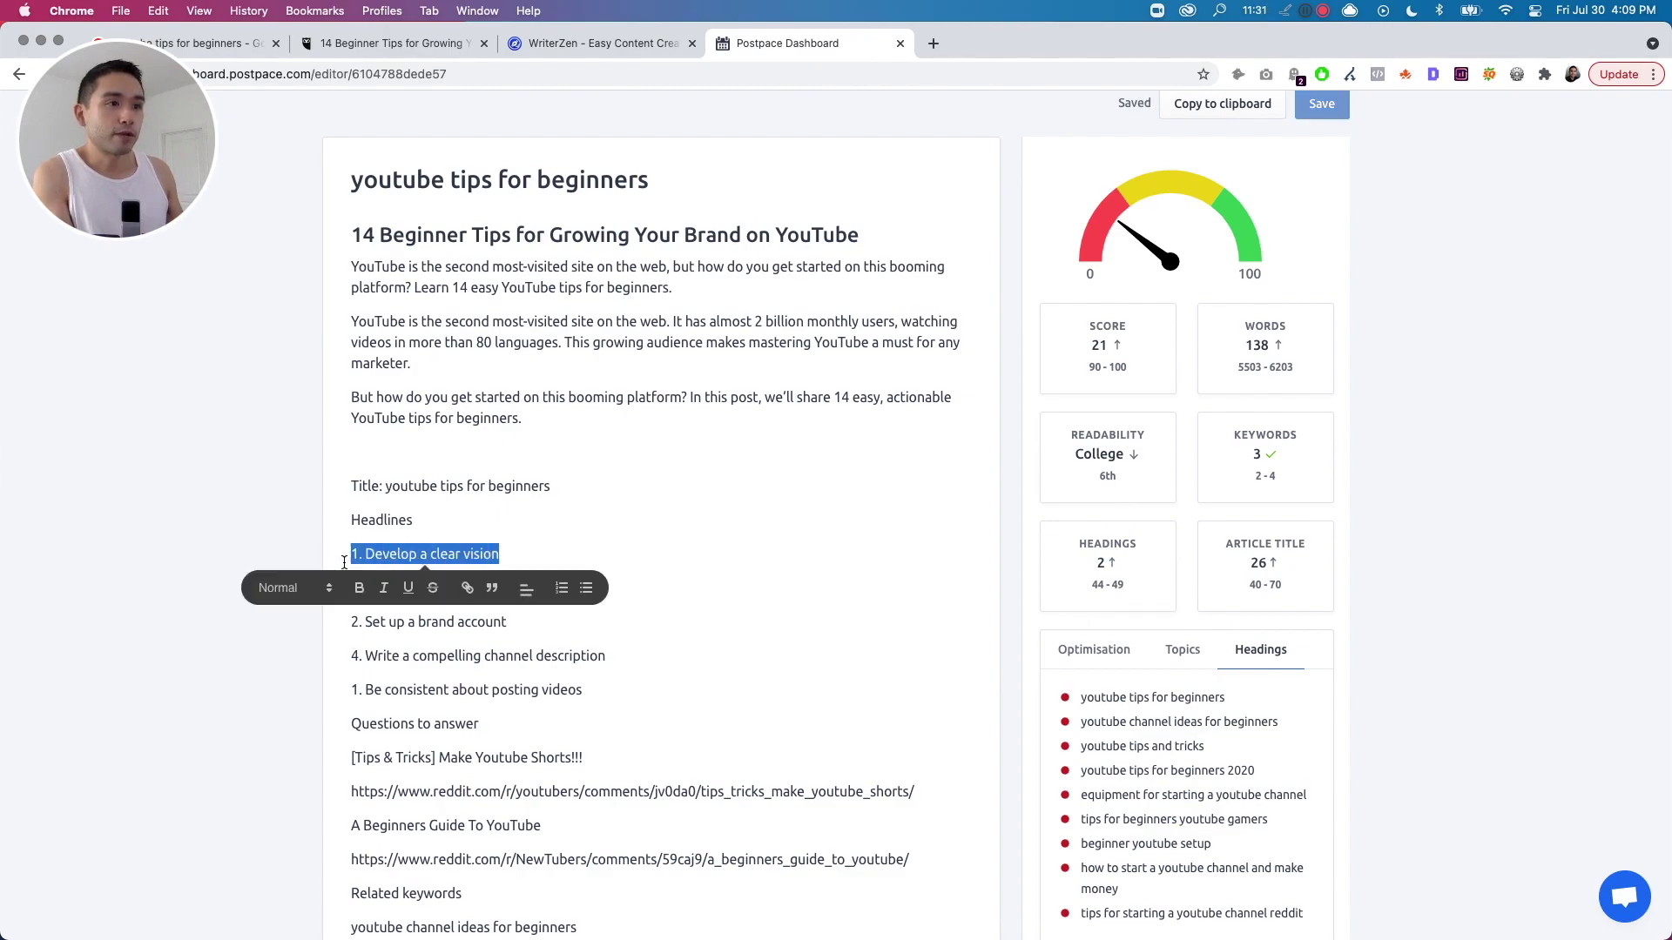
pyautogui.press('BackSpace')
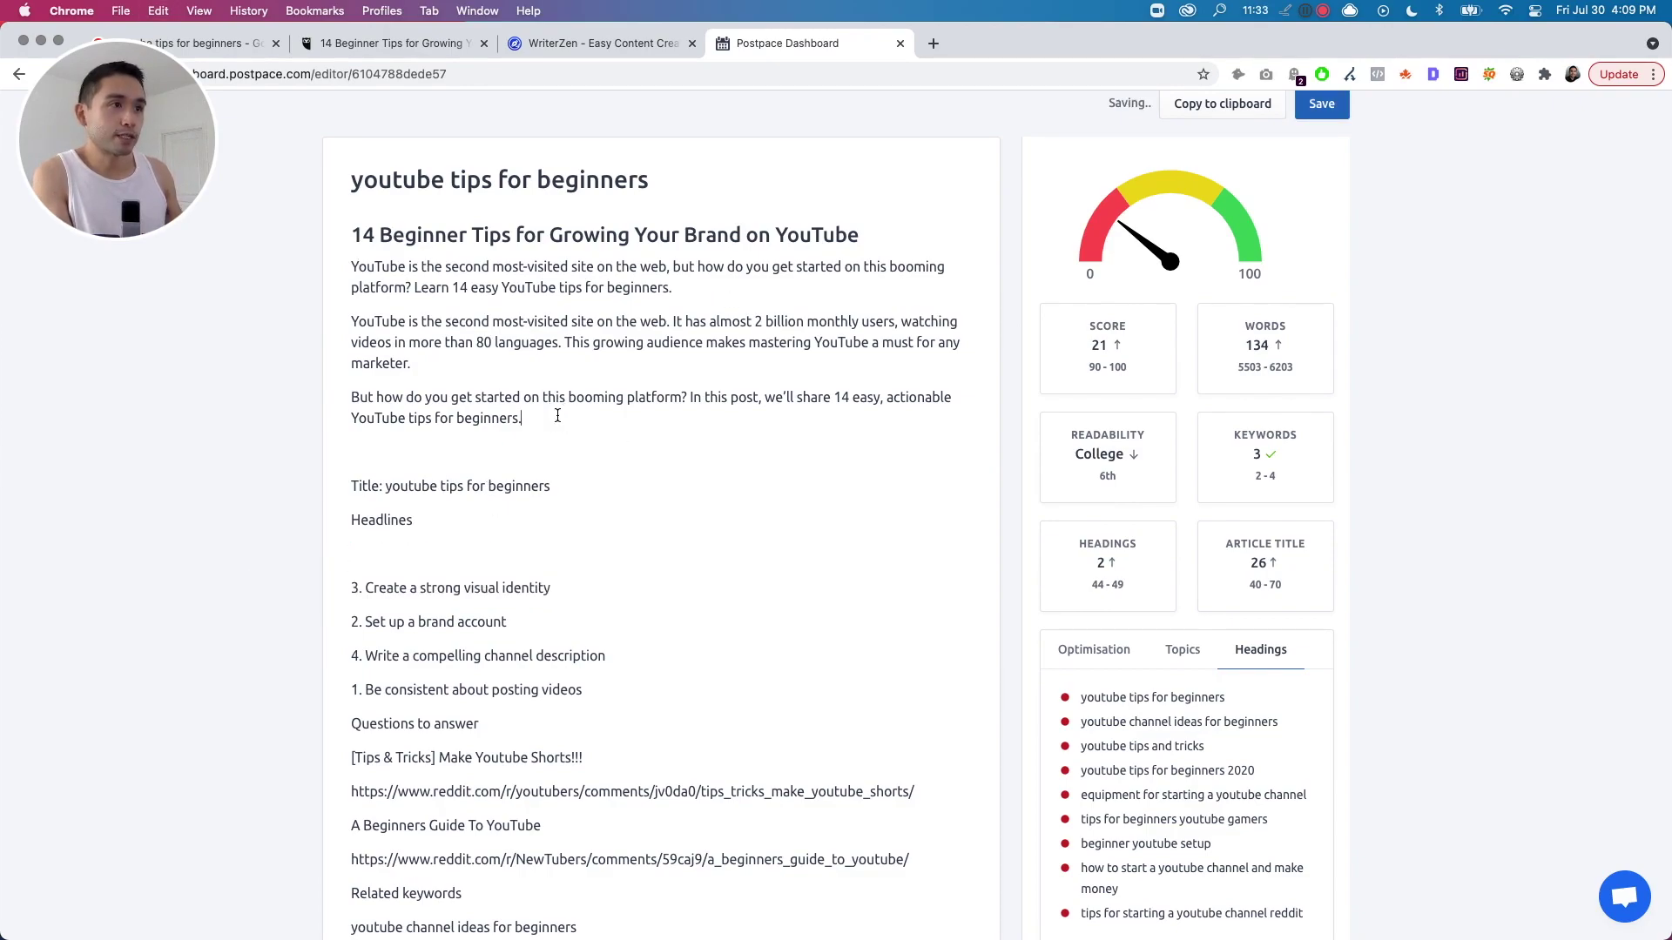
pyautogui.press('Return')
pyautogui.press('Return')
pyautogui.hotkey('ctrl', 'v')
pyautogui.keyDown('shift'); pyautogui.click(327, 485); pyautogui.keyUp('shift')
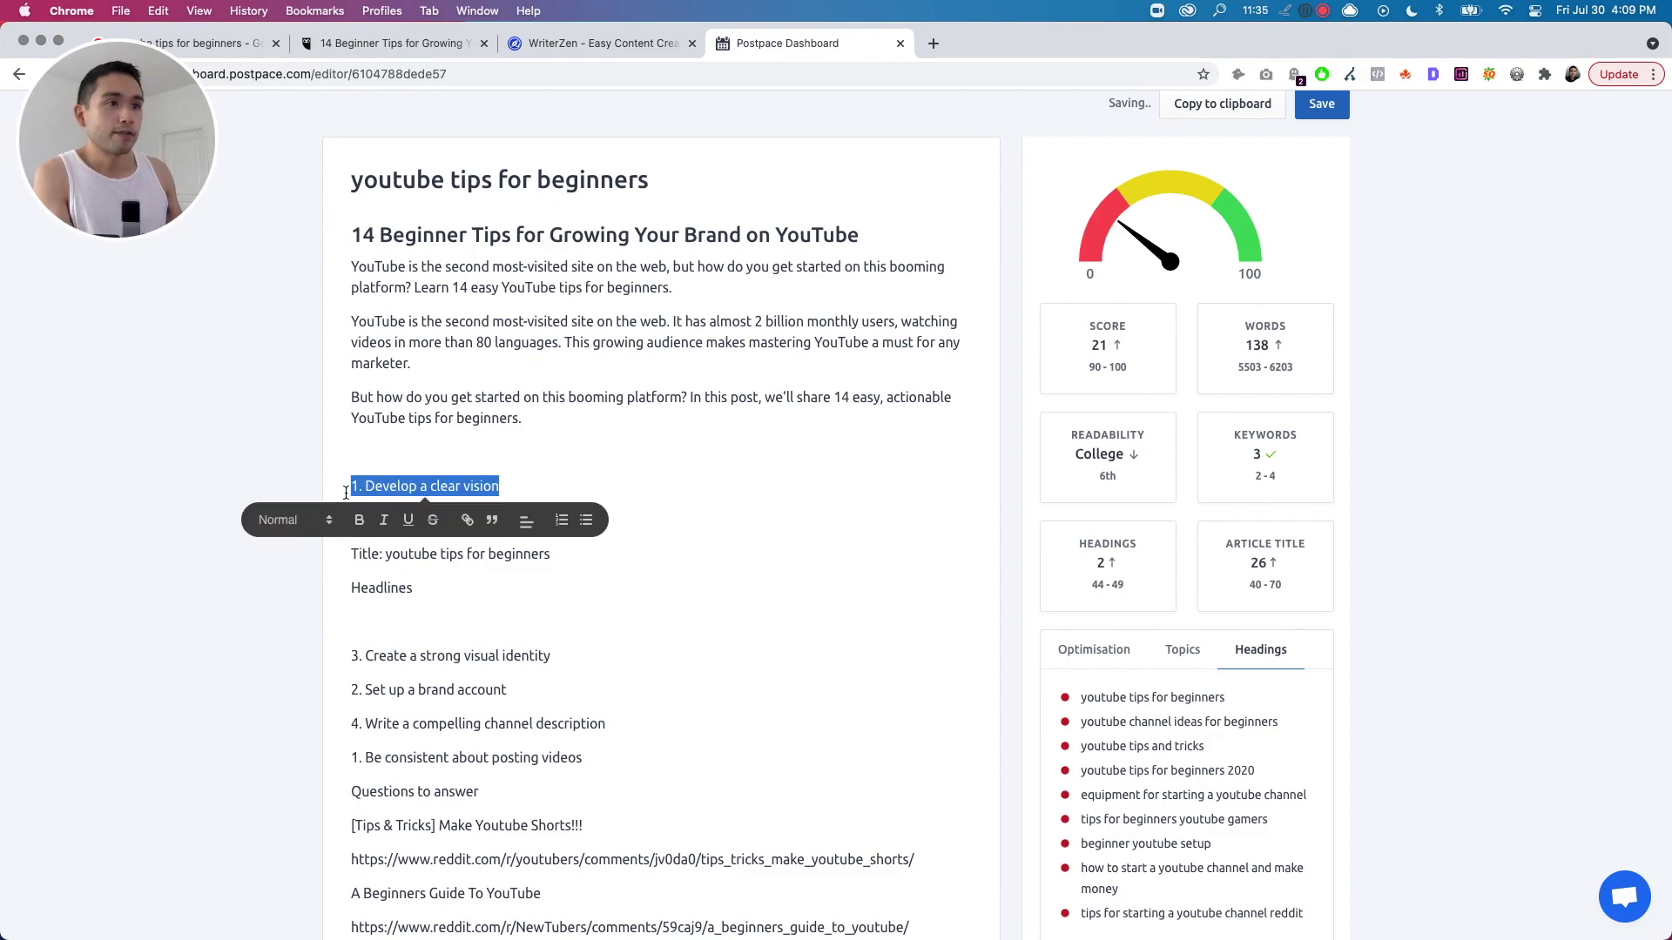
pyautogui.click(299, 520)
pyautogui.click(315, 553)
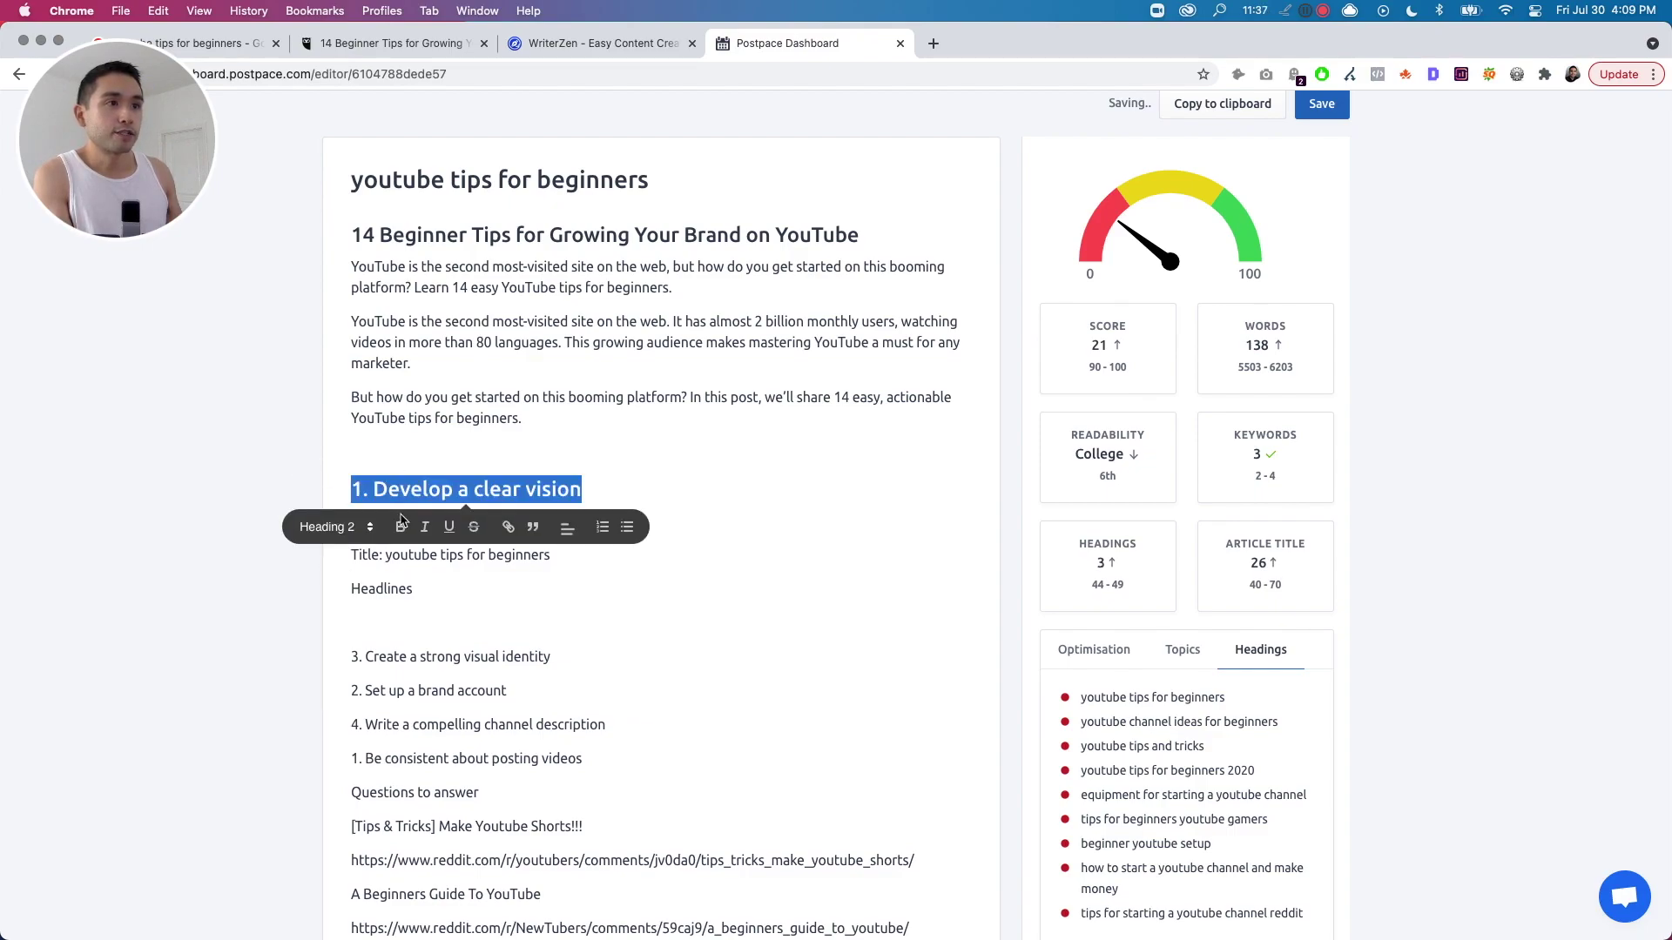
pyautogui.click(554, 421)
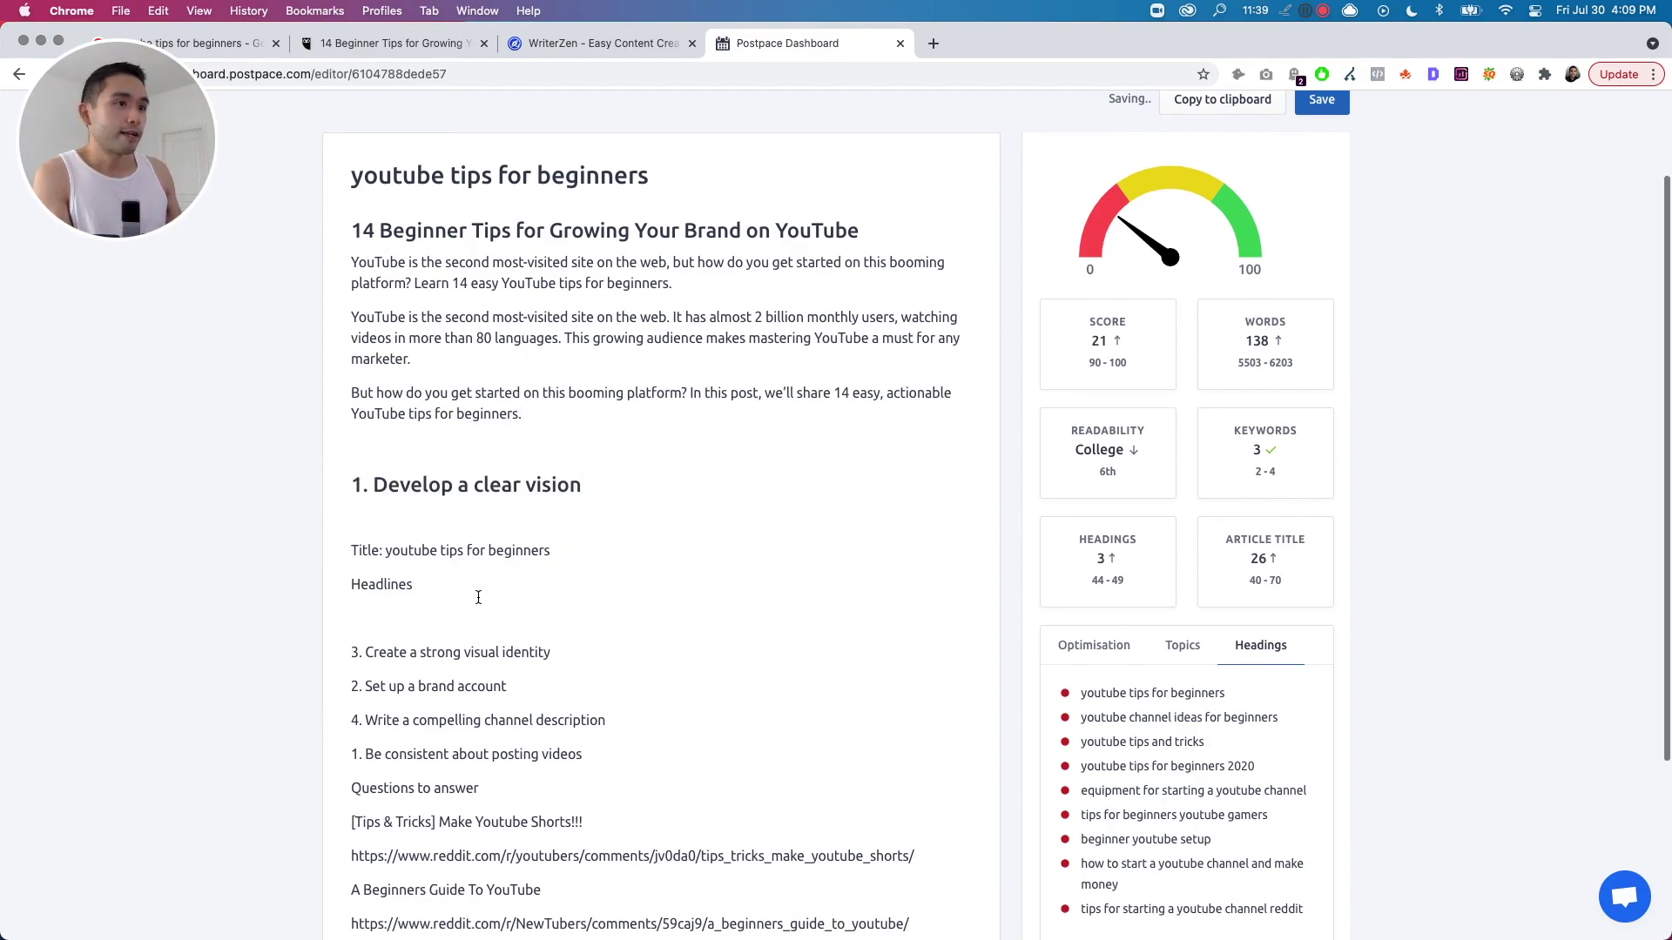
pyautogui.moveTo(571, 651); pyautogui.dragTo(328, 658)
pyautogui.click(310, 687)
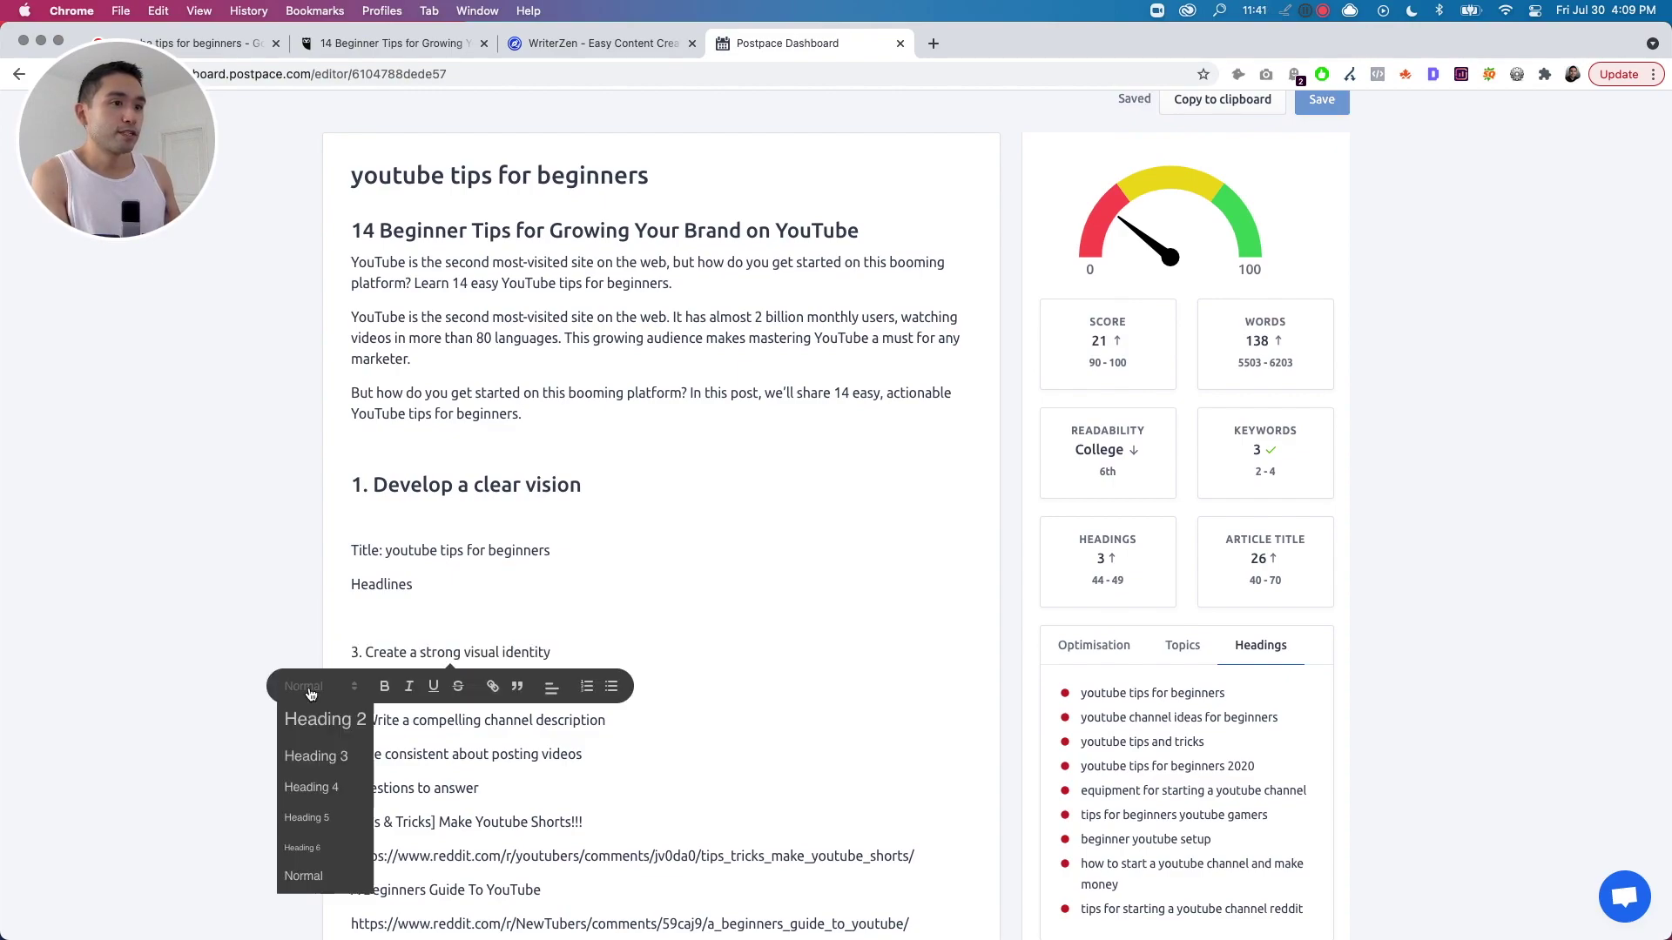
# Make '3. Create a strong visual identity' a Heading 2 and paste Hootsuite's first tip section below the first heading.
pyautogui.click(328, 747)
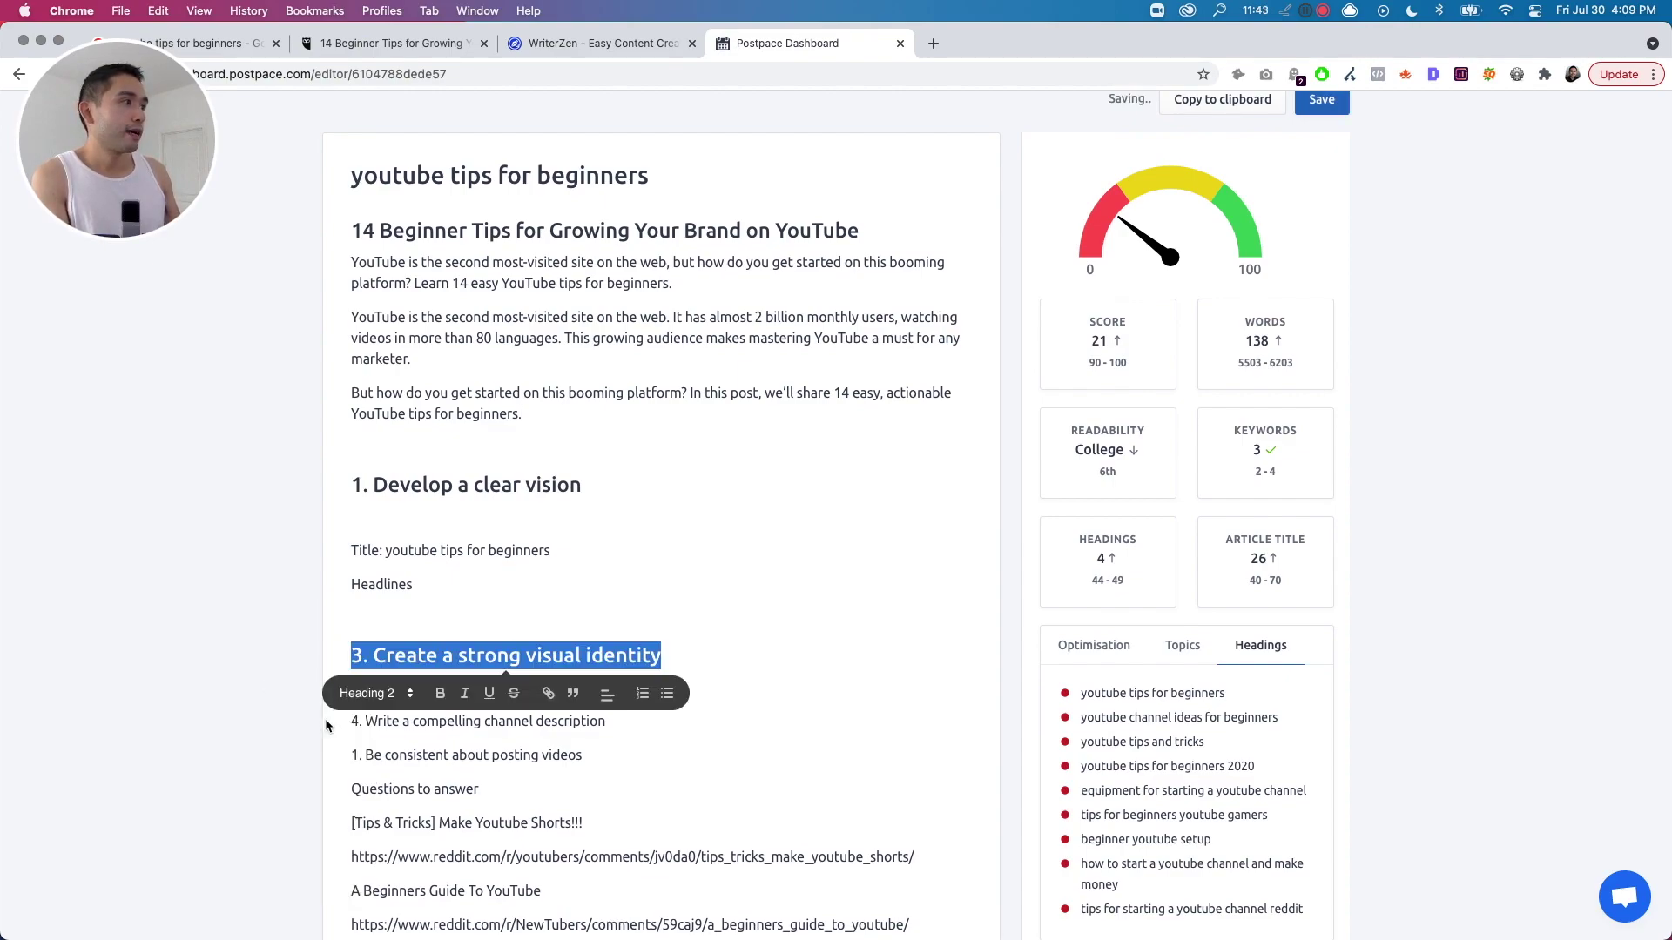
pyautogui.scroll(-1, 673, 769)
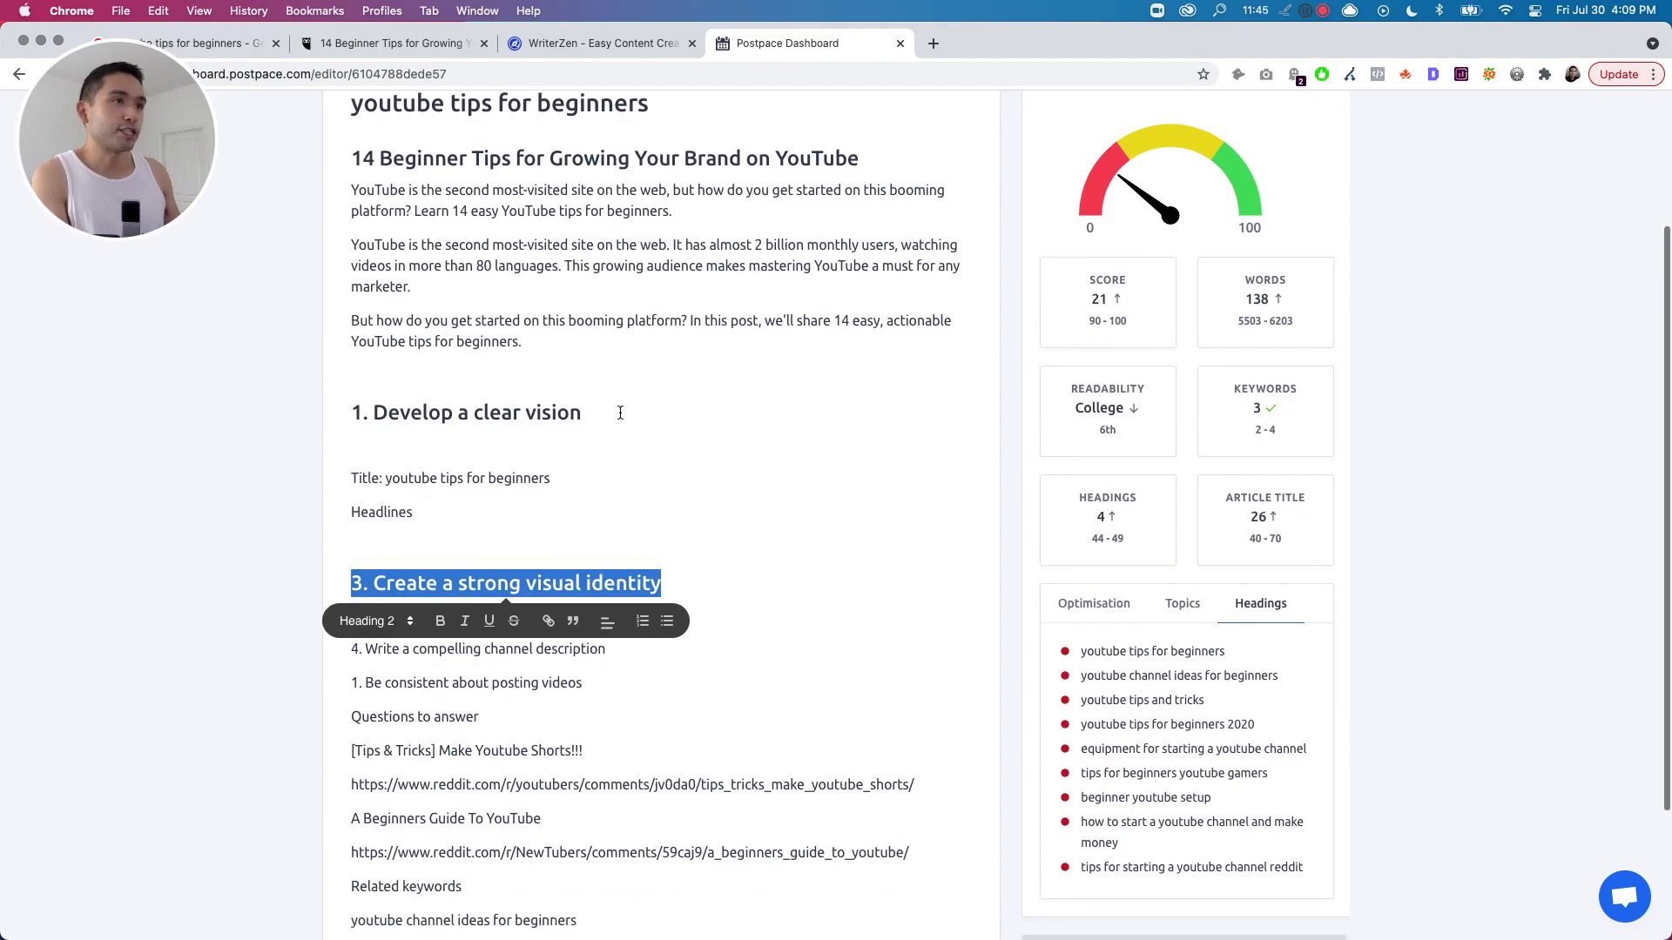
pyautogui.click(380, 43)
pyautogui.scroll(-5, 556, 411)
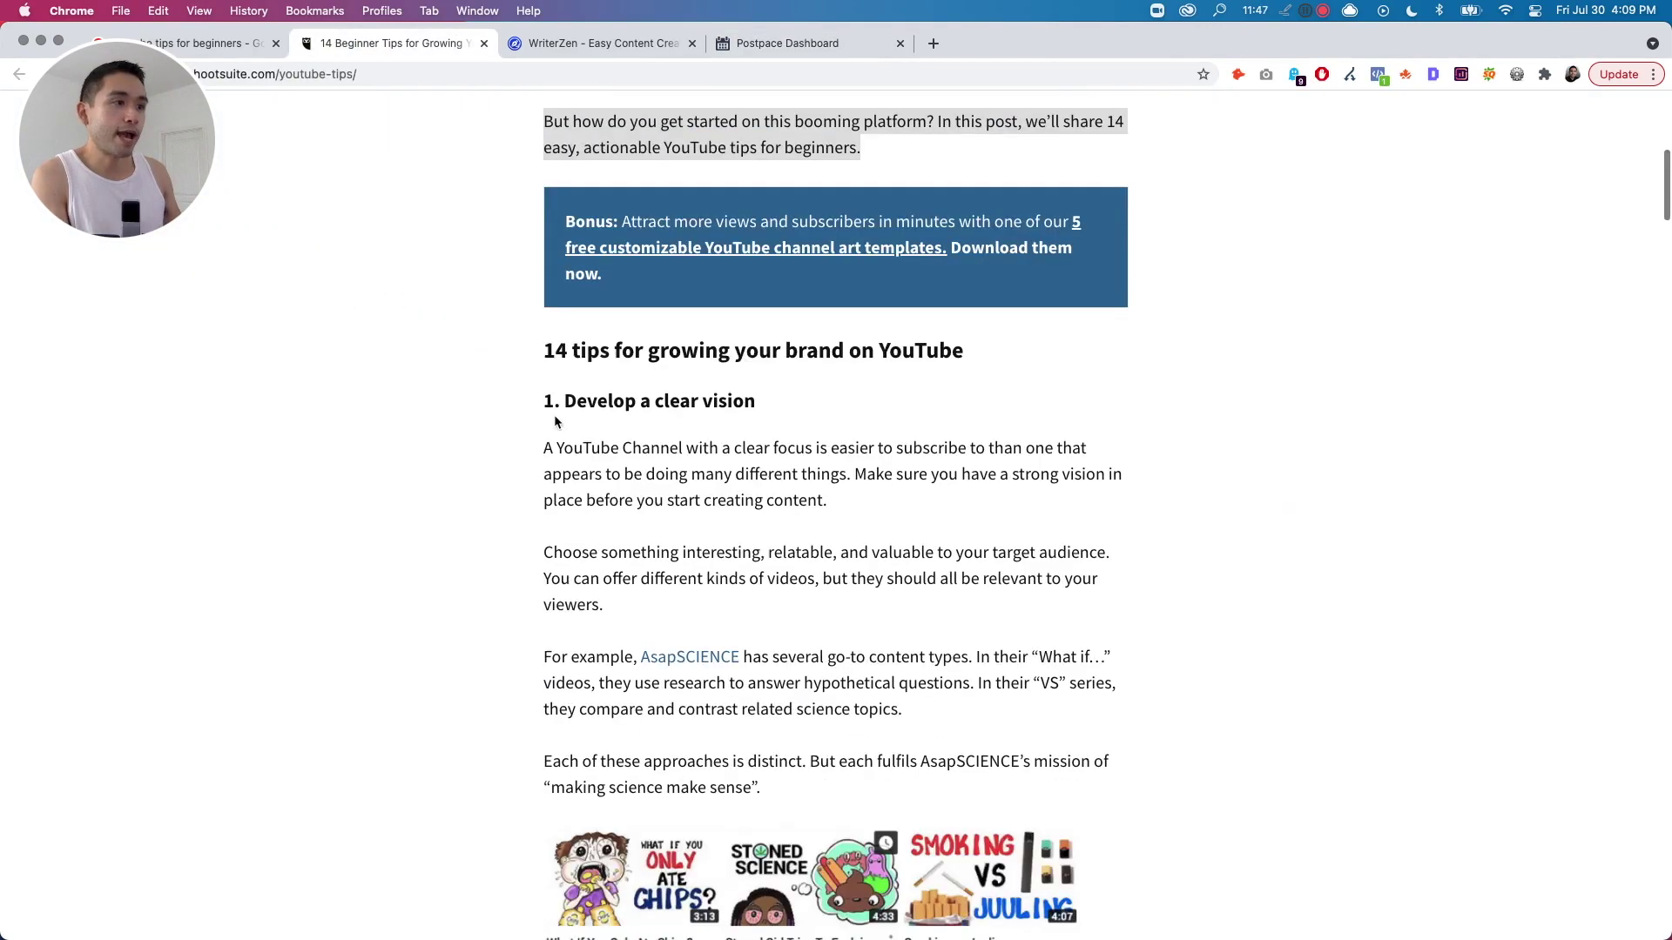
pyautogui.moveTo(549, 349); pyautogui.dragTo(865, 791)
pyautogui.press('super+c')
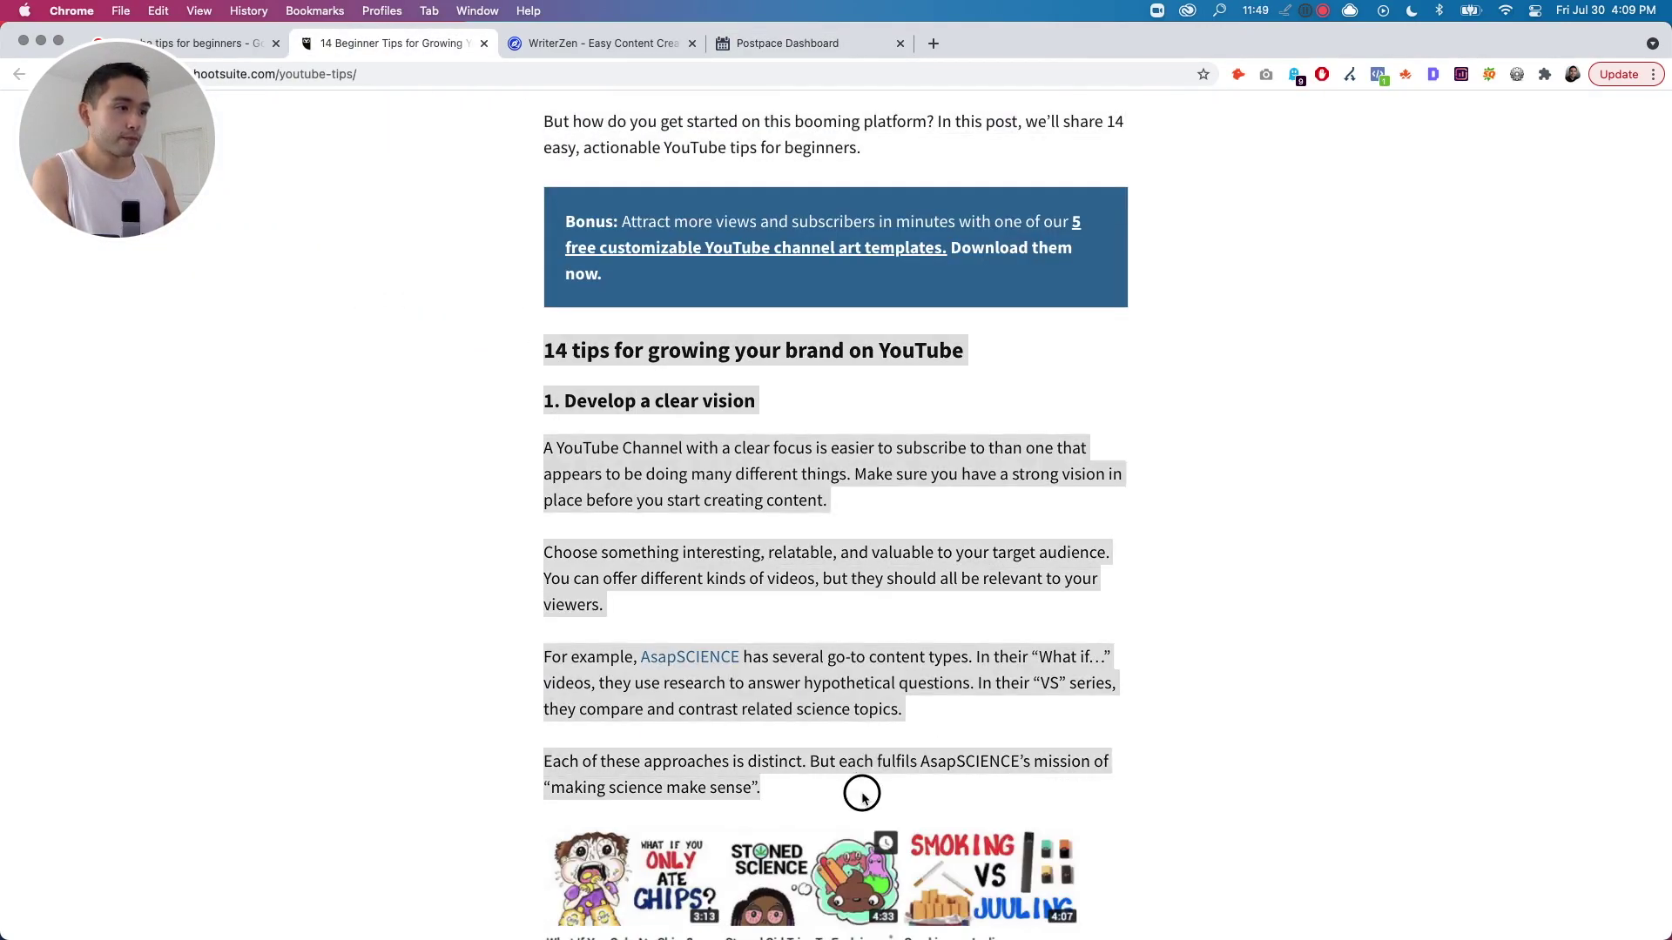
pyautogui.press('super+4')
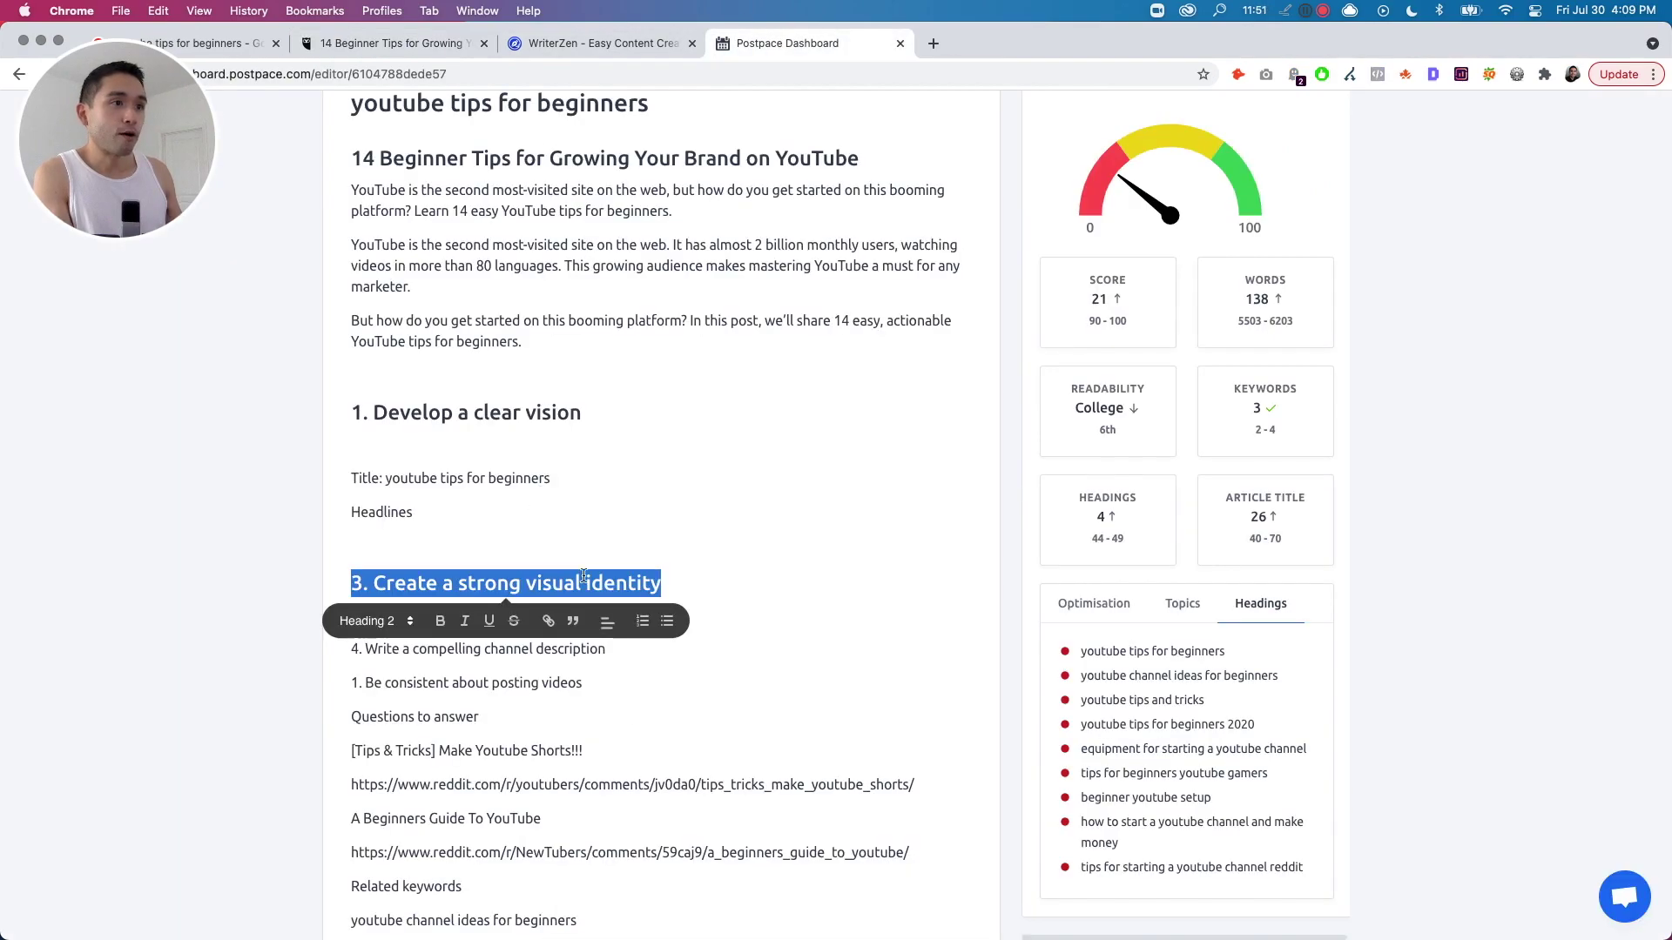
pyautogui.press('Return')
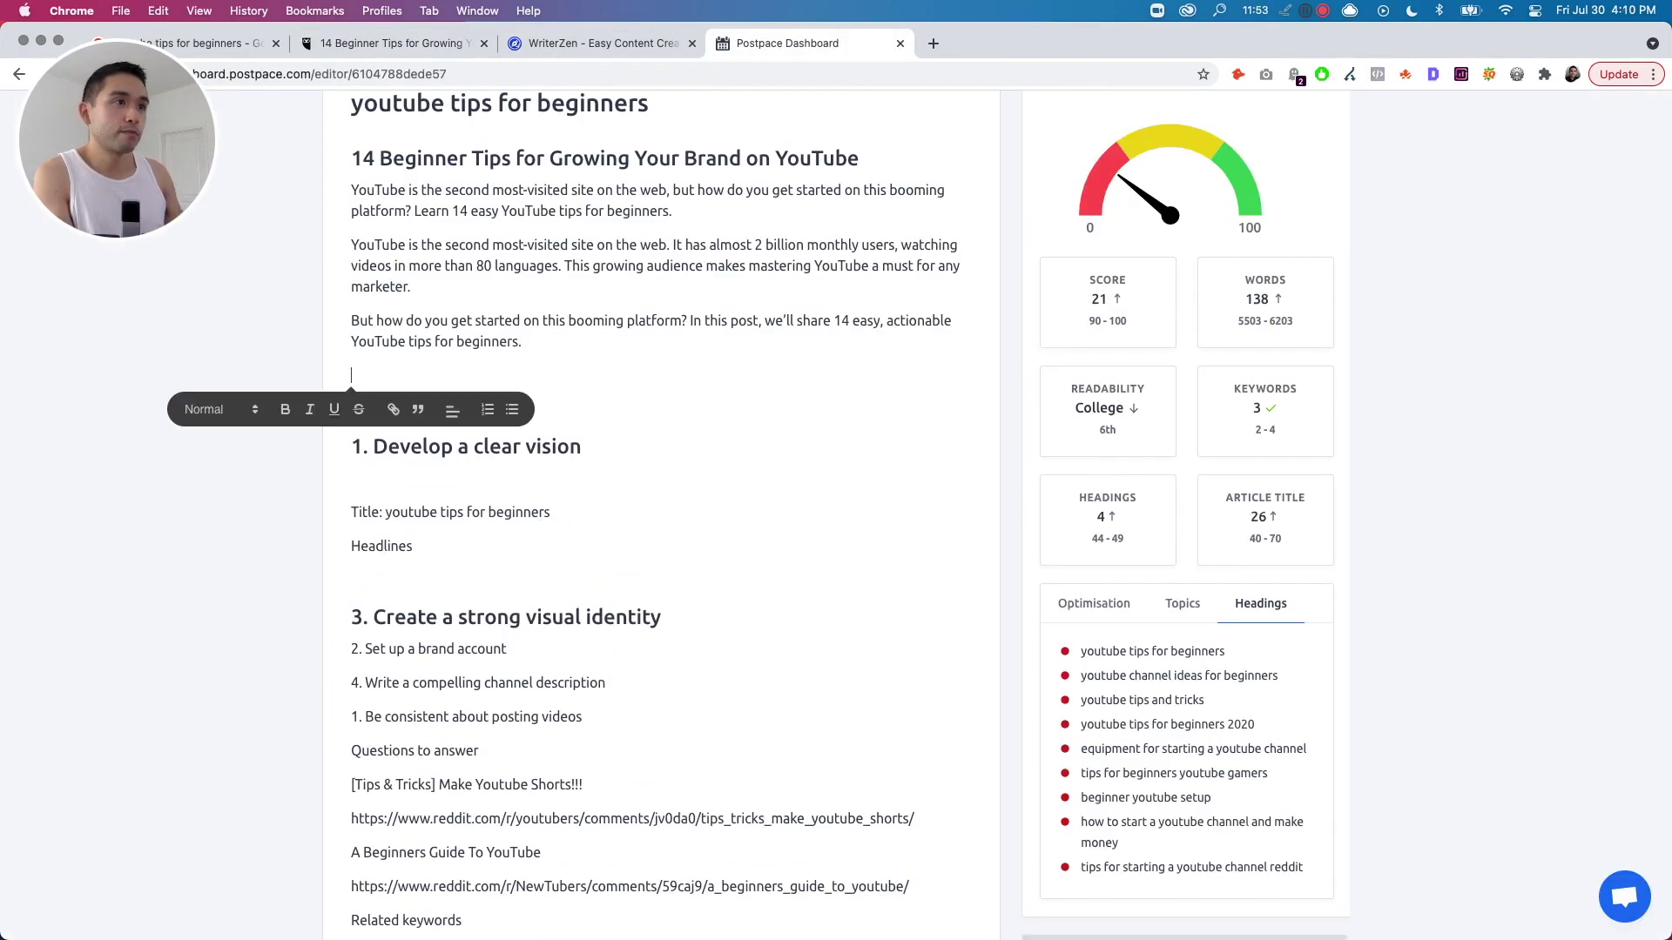
pyautogui.press('BackSpace')
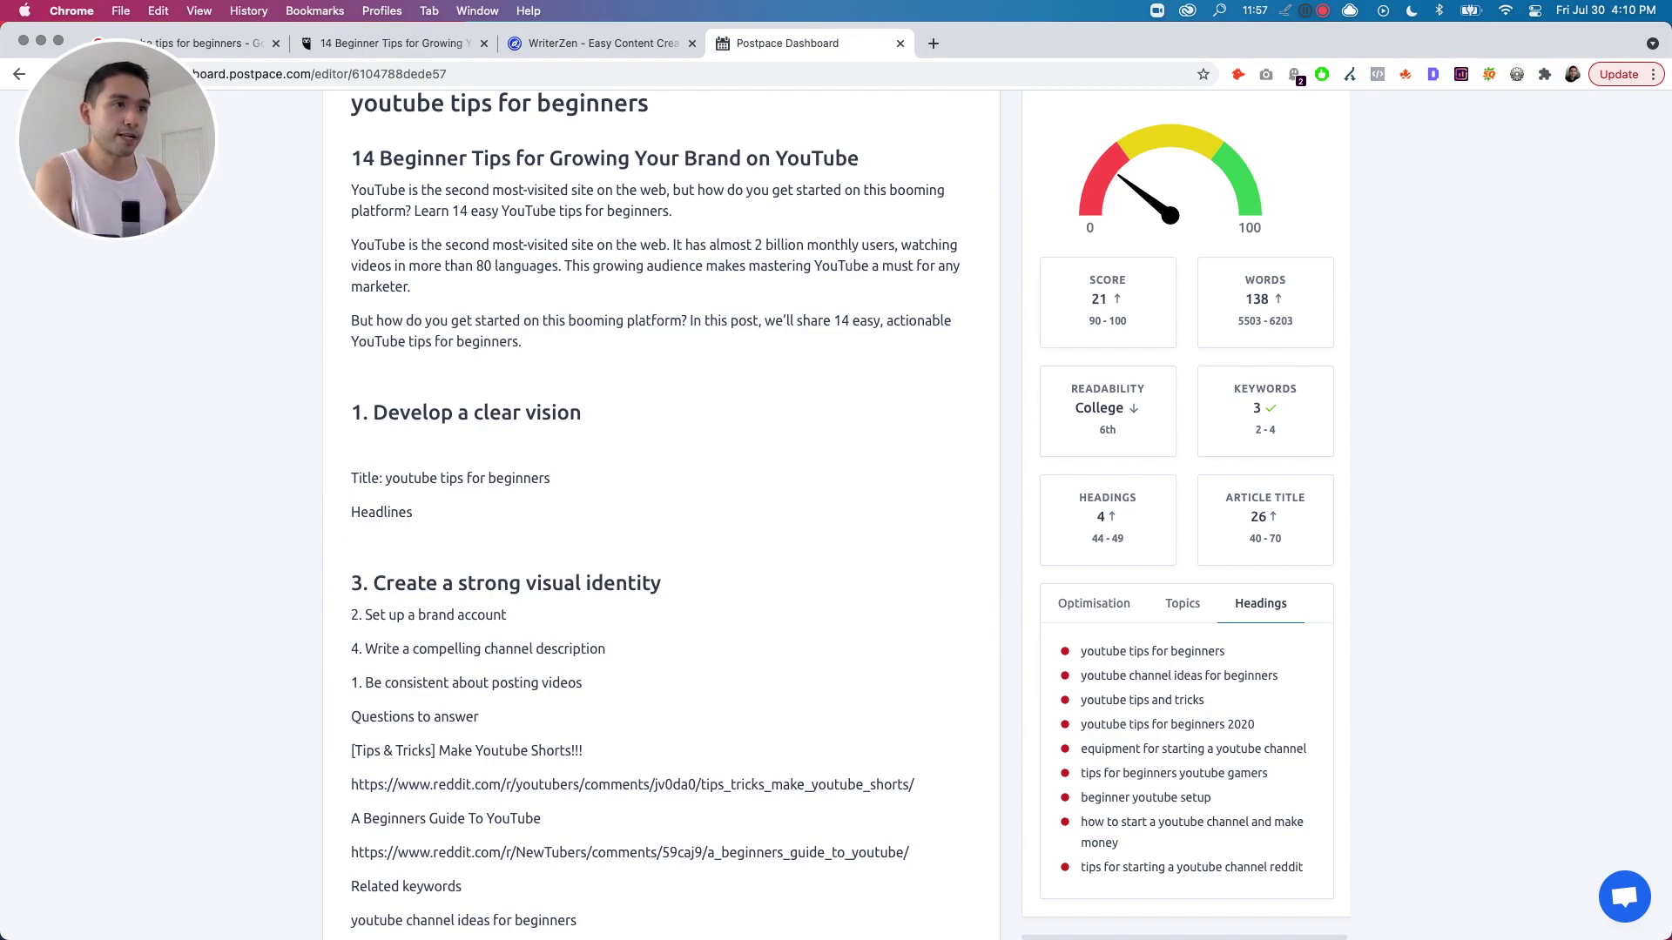
pyautogui.press('Return')
pyautogui.press('super+v')
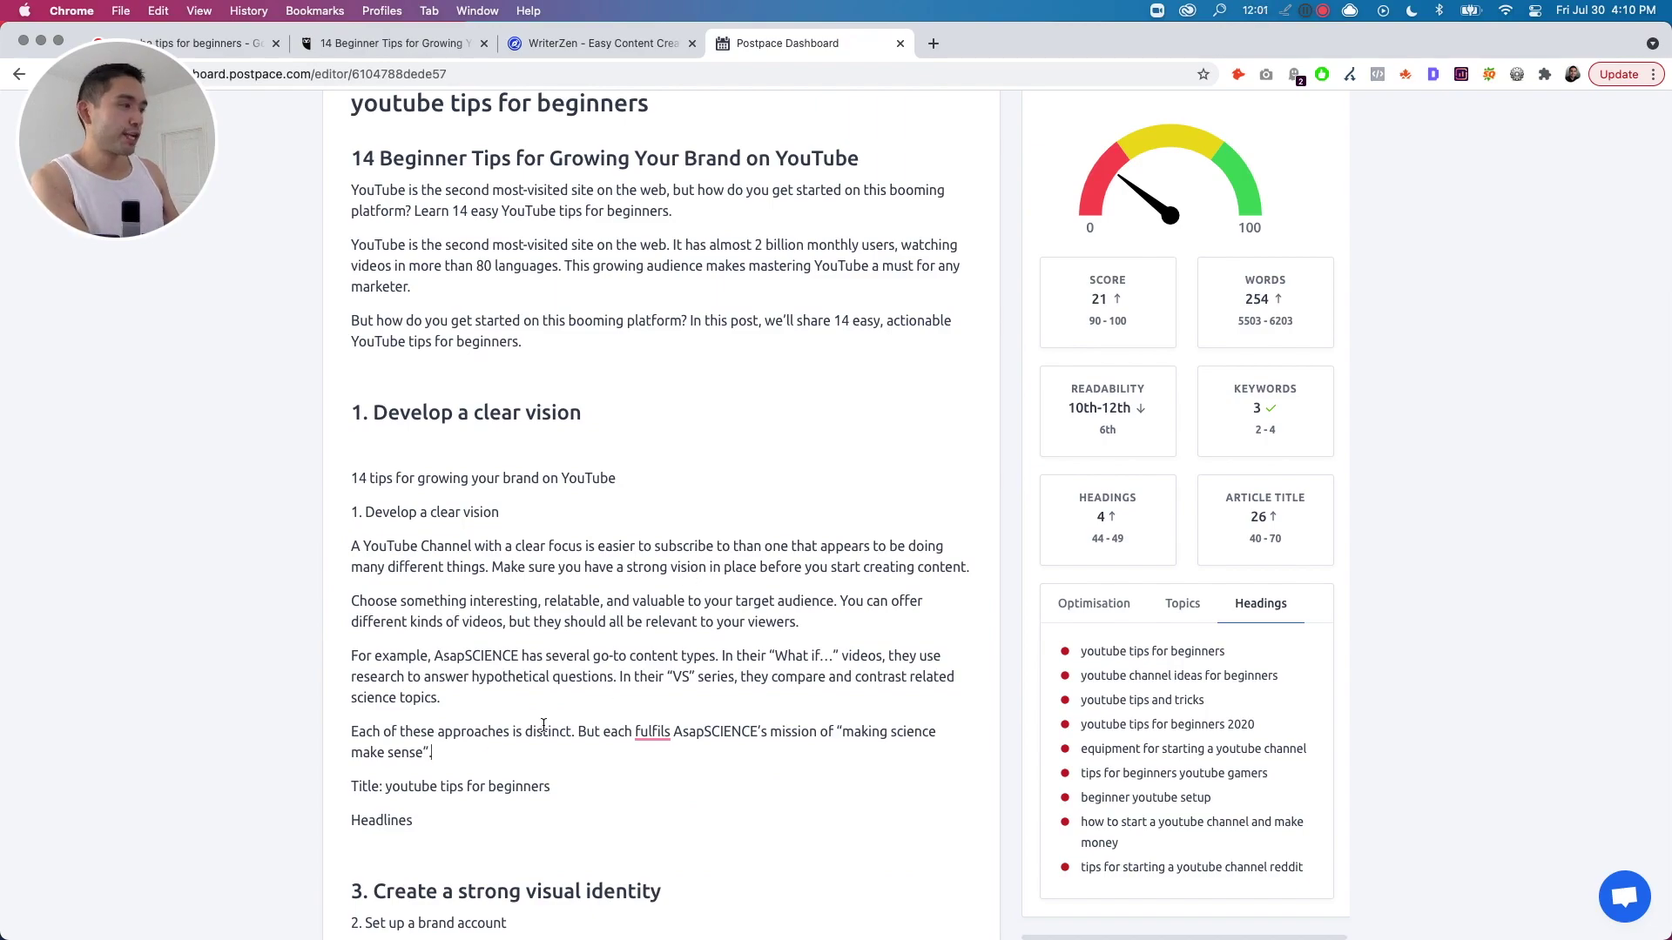
# Replace the heading words 'Develop a clear vision' with the suggested heading 'youtube tips for beginners'.
pyautogui.click(1183, 603)
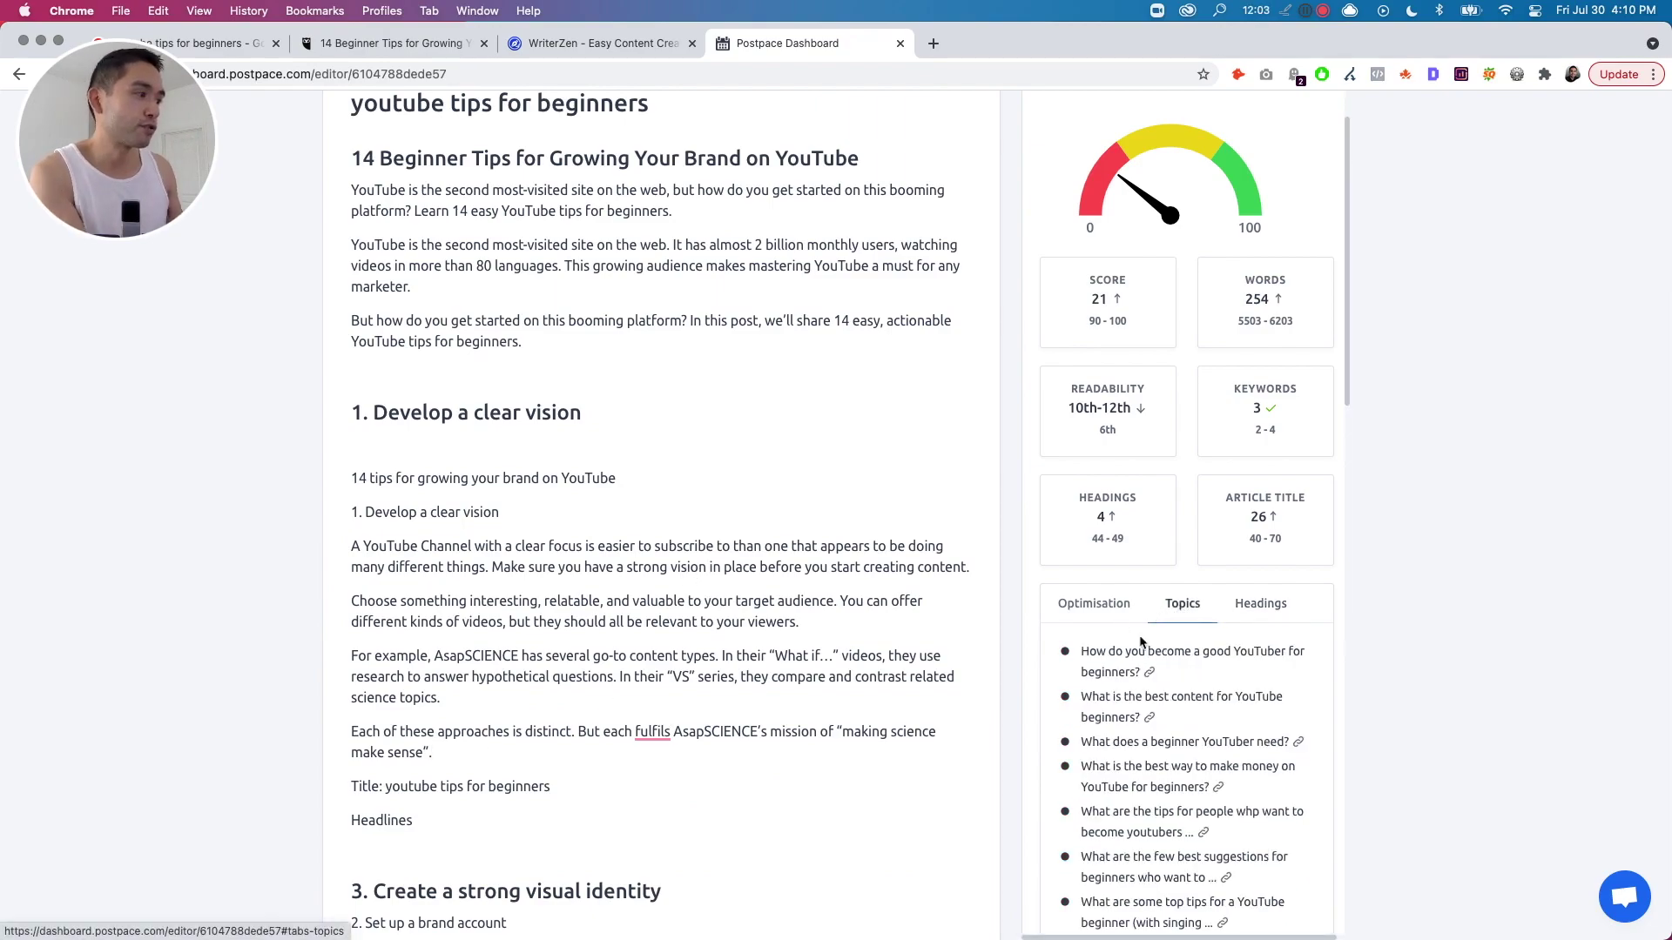
pyautogui.click(1068, 607)
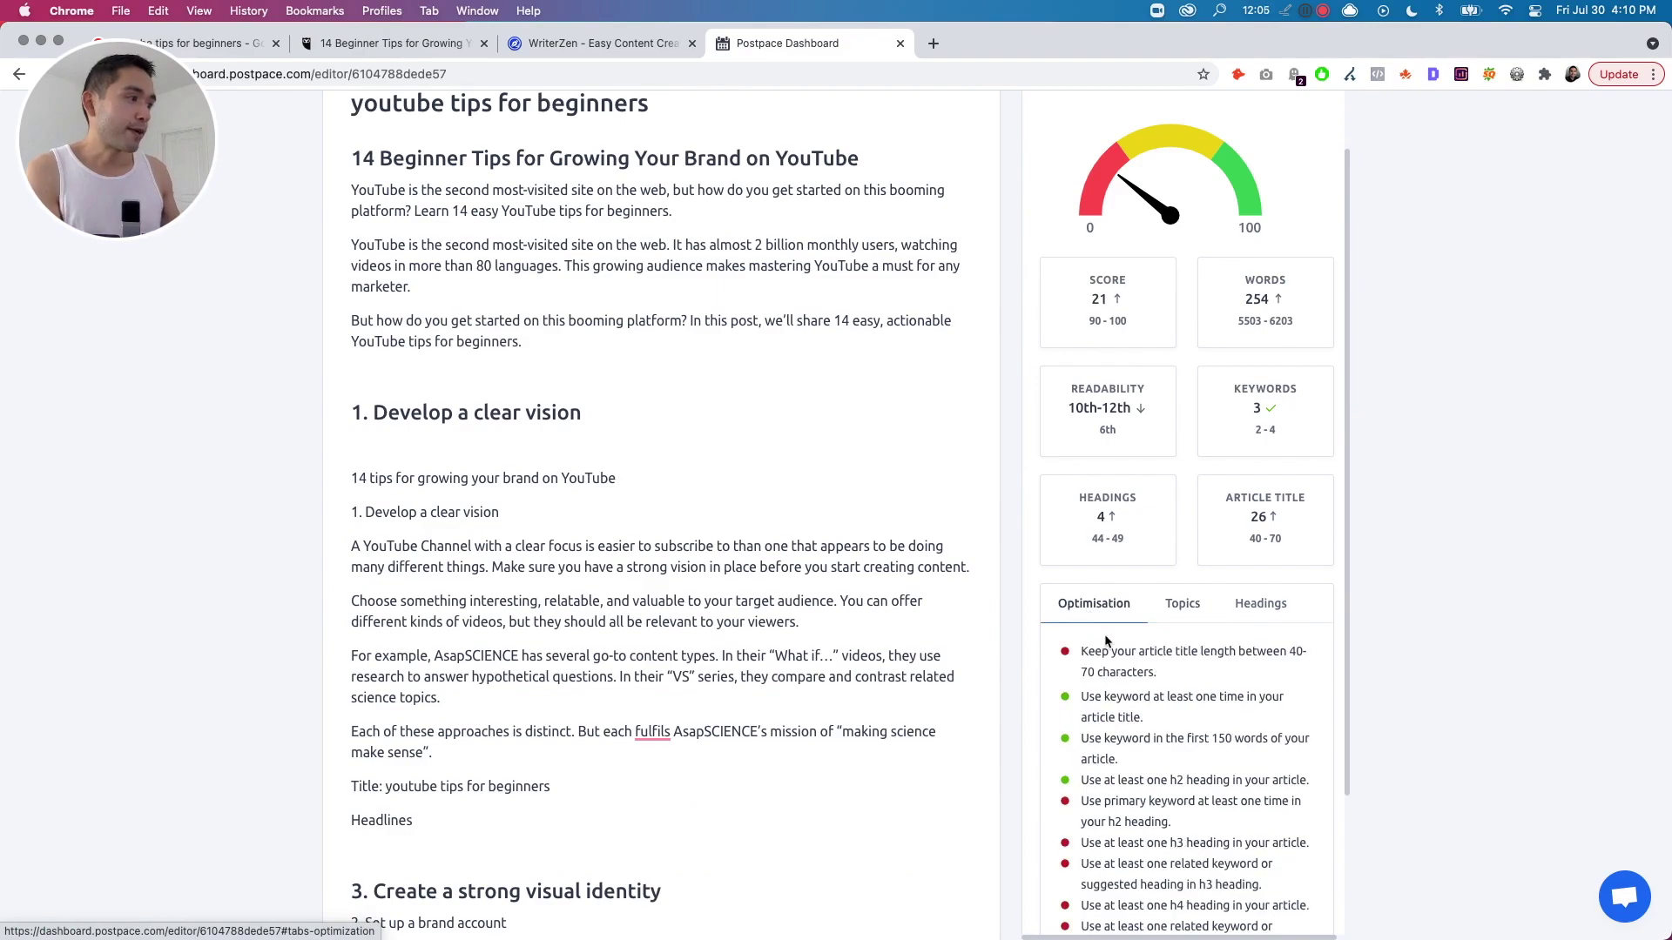
pyautogui.scroll(-1, 1110, 759)
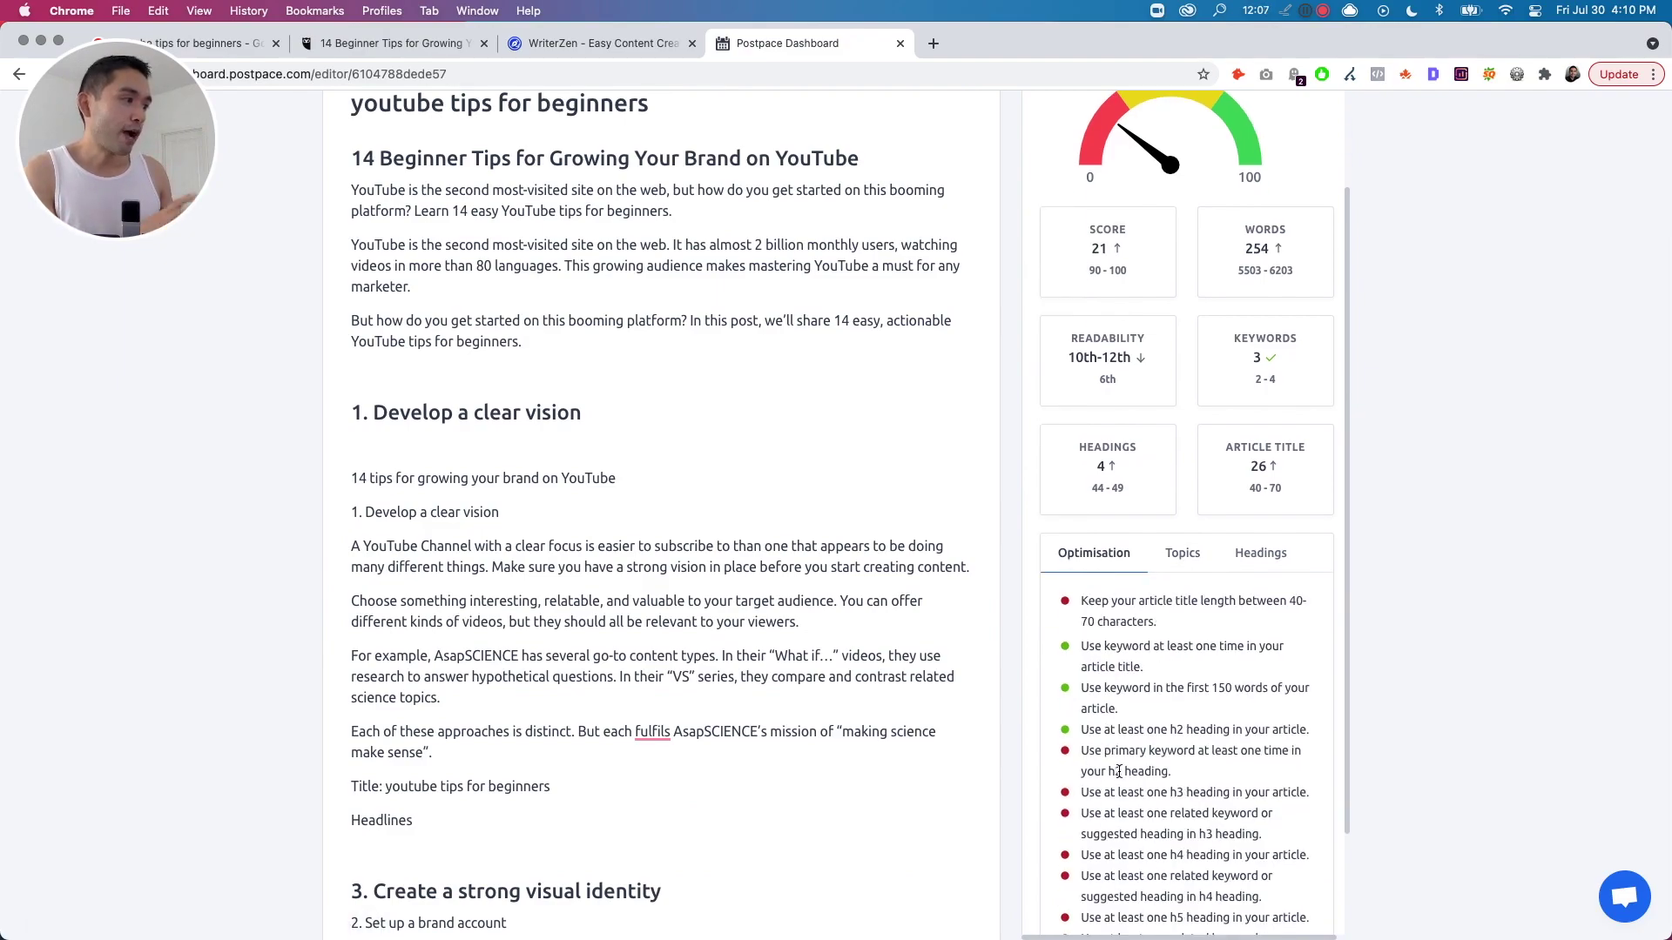
pyautogui.click(1173, 557)
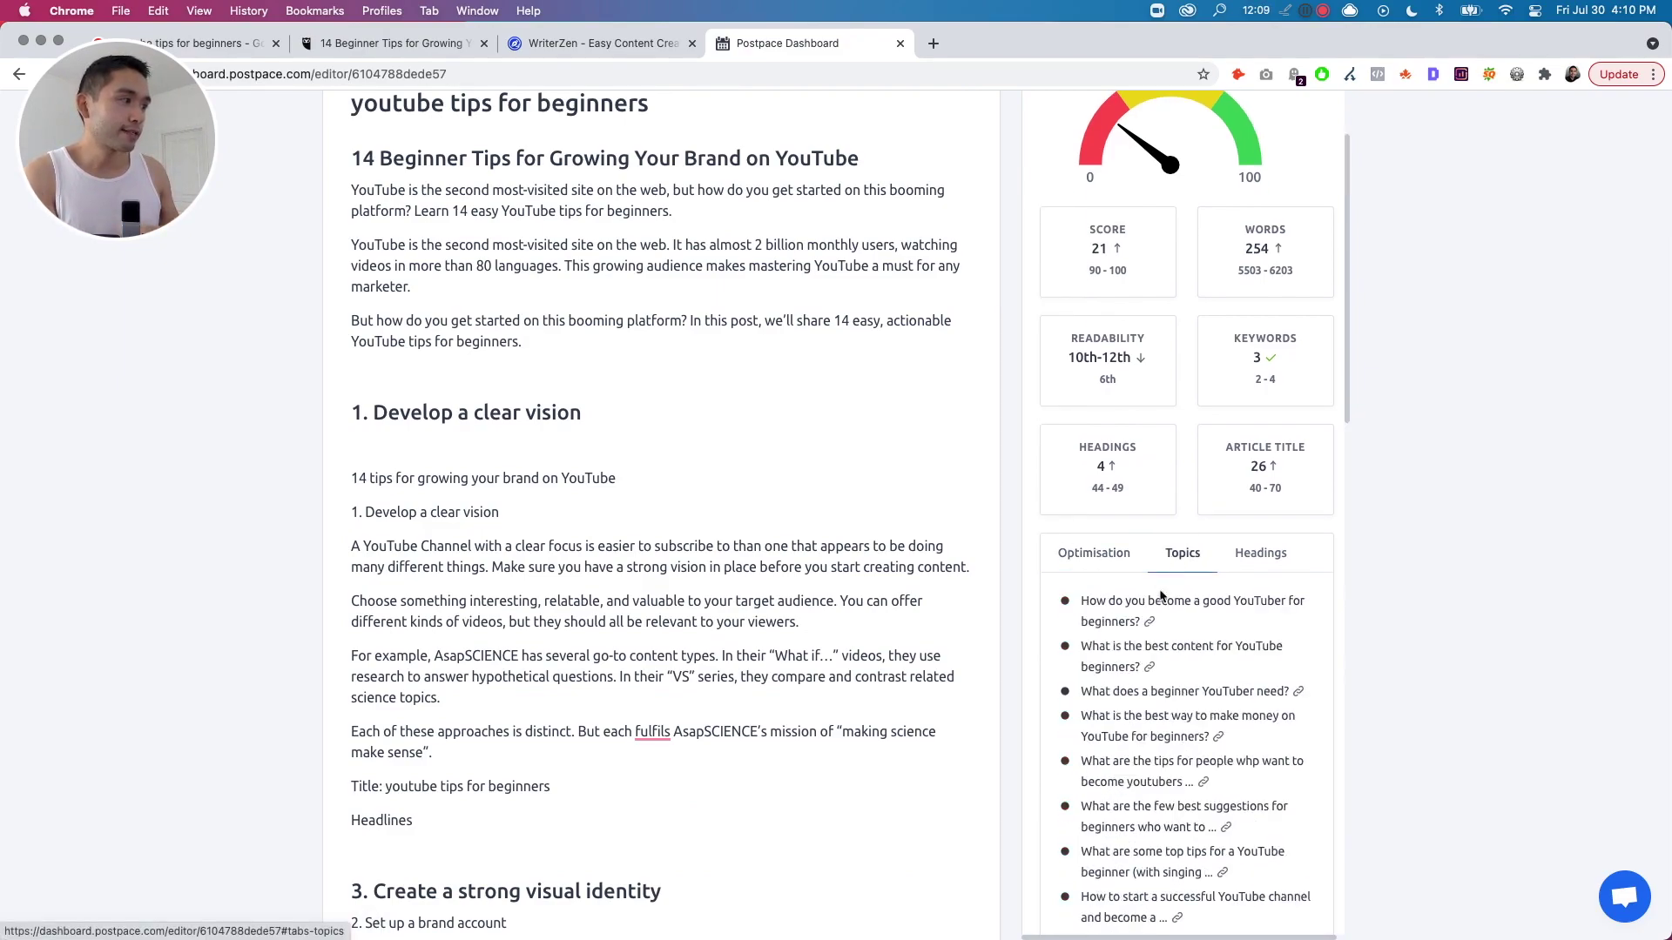
pyautogui.click(1243, 564)
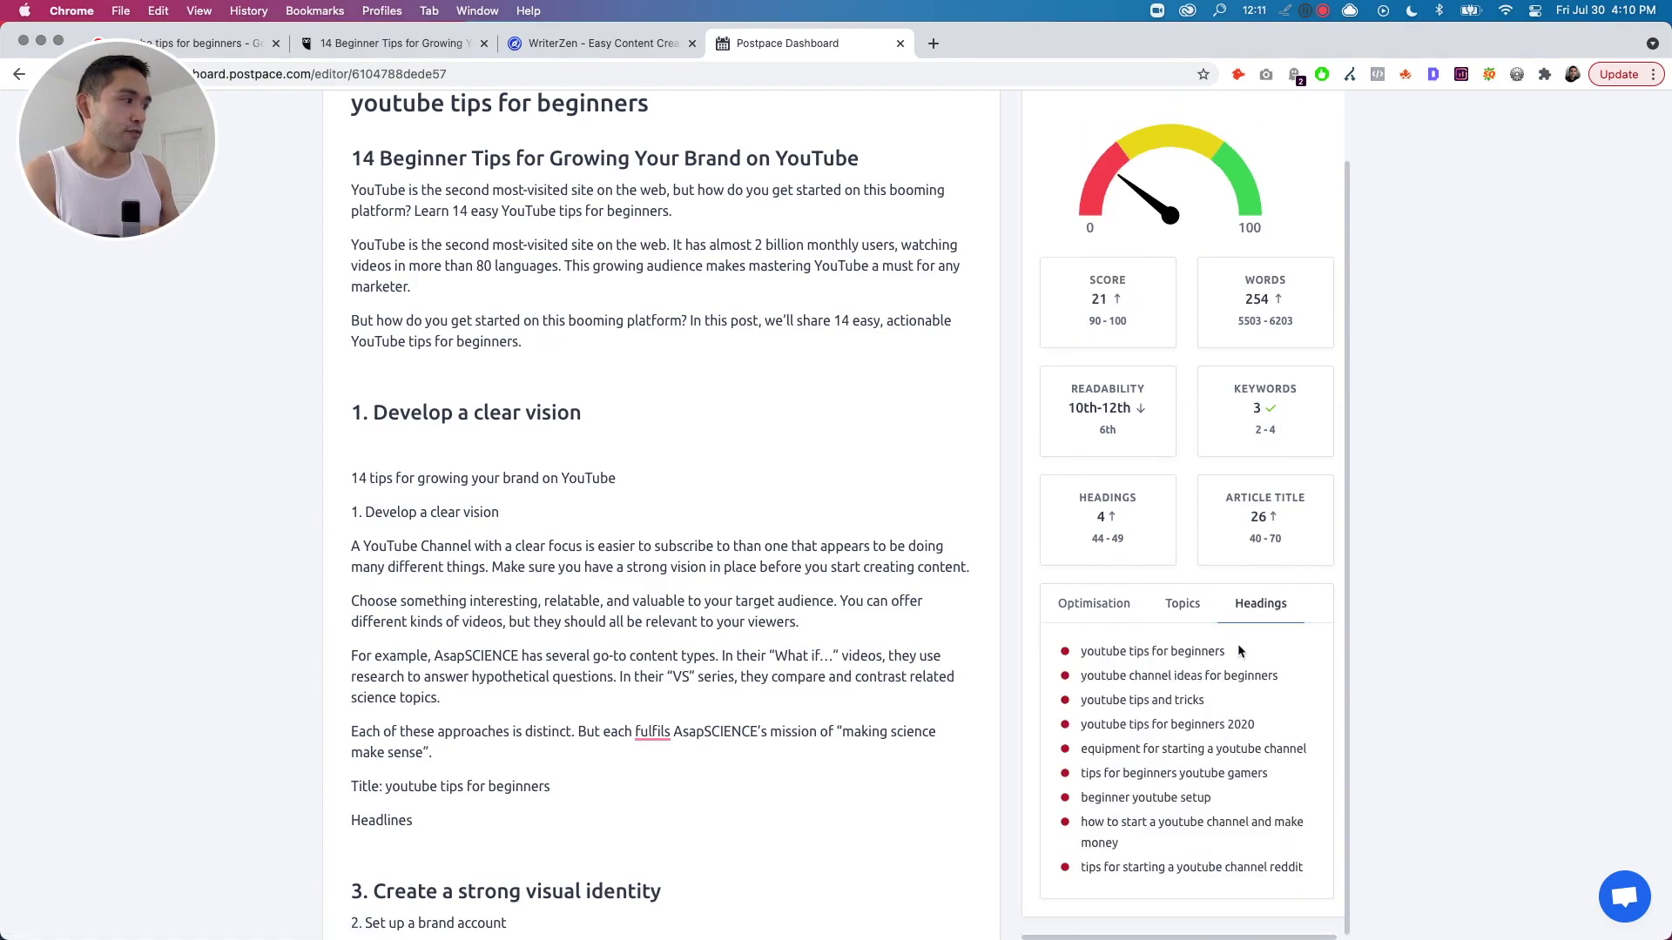
pyautogui.moveTo(1235, 649); pyautogui.dragTo(1082, 653)
pyautogui.press('super+c')
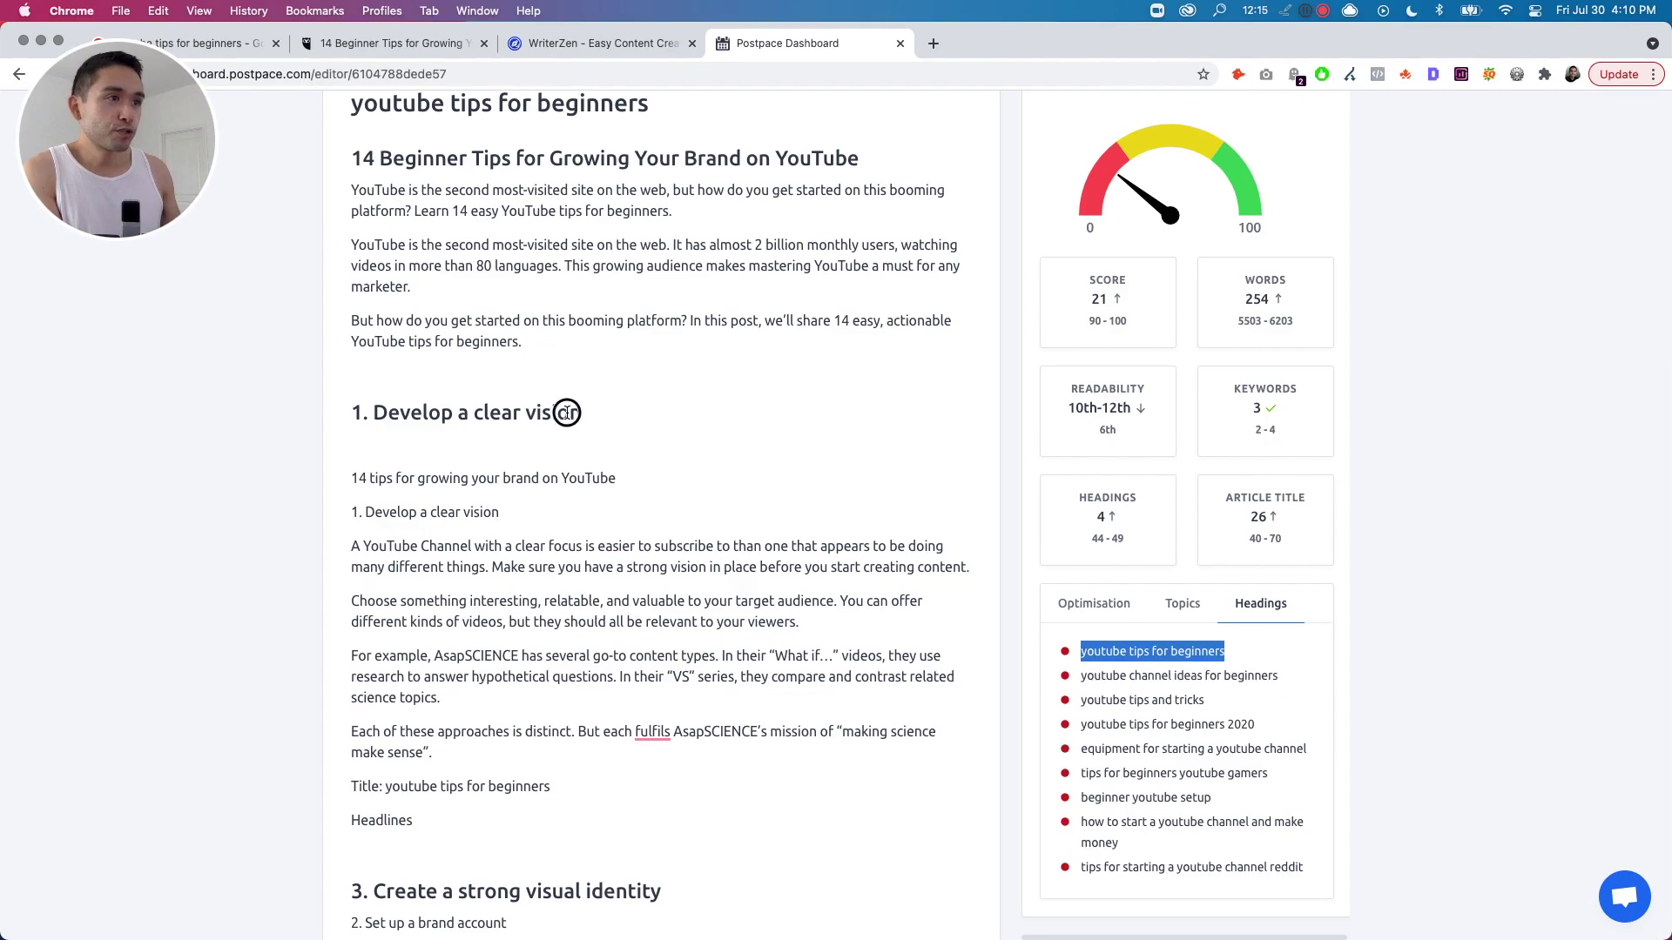
pyautogui.moveTo(566, 413); pyautogui.dragTo(379, 413)
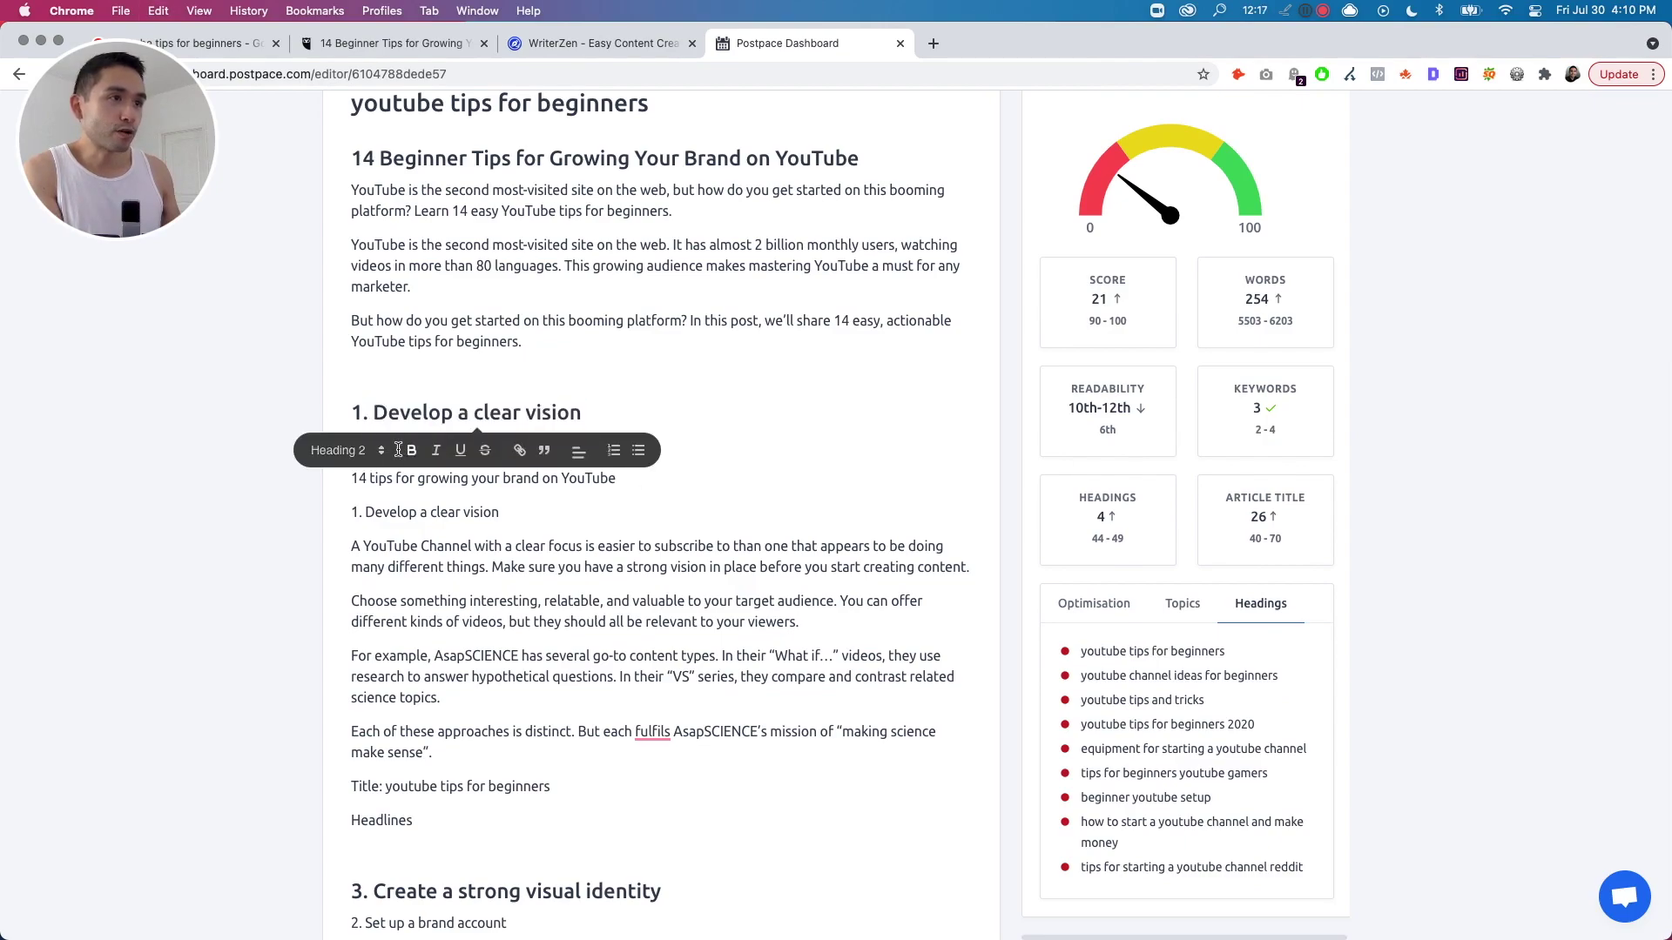
pyautogui.press('super+v')
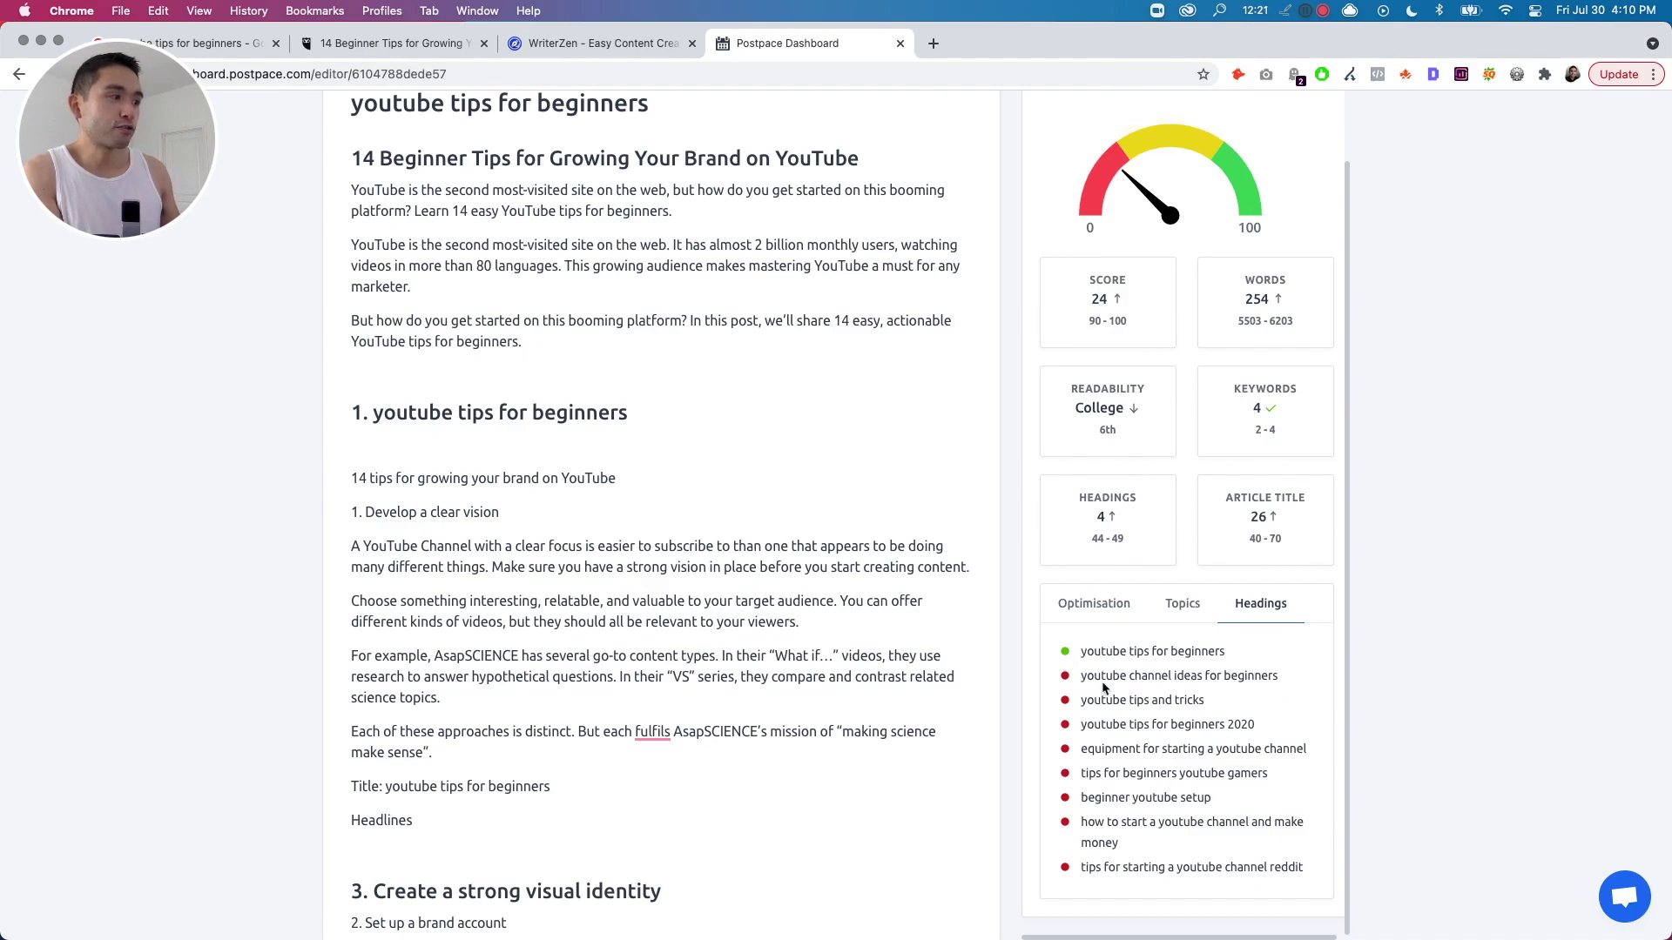
# Add 'youtube channel ideas for beginners' on a new line beneath it as a Heading 2.
pyautogui.moveTo(1083, 677); pyautogui.dragTo(1288, 676)
pyautogui.press('super+c')
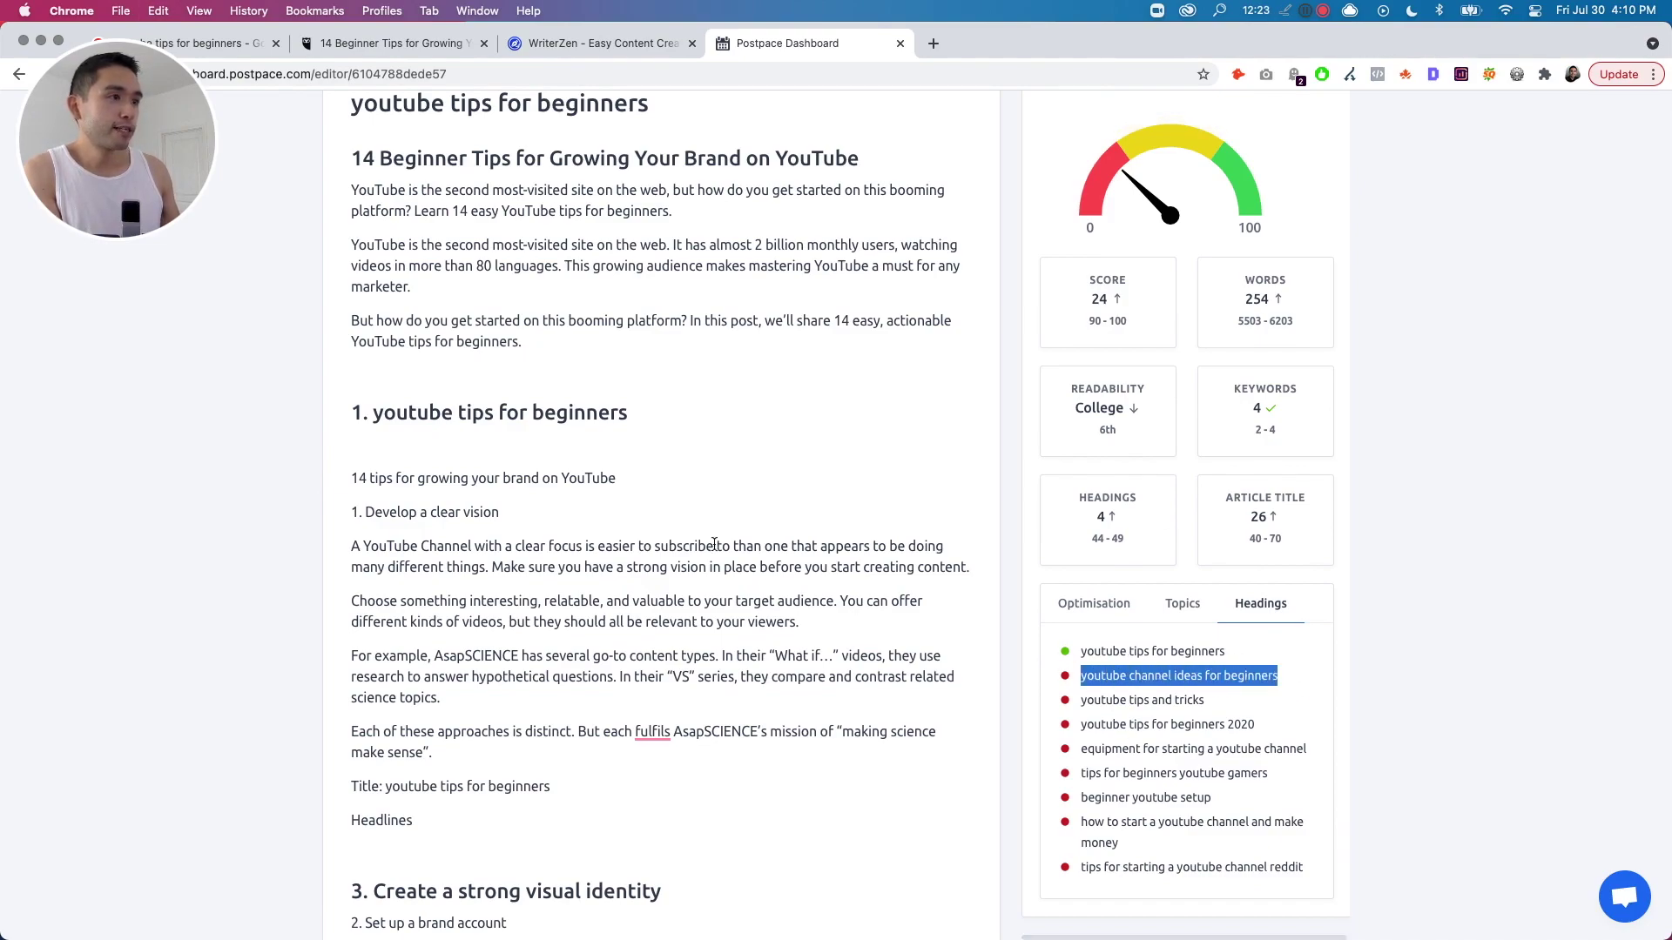
pyautogui.click(656, 423)
pyautogui.press('Return')
pyautogui.press('super+v')
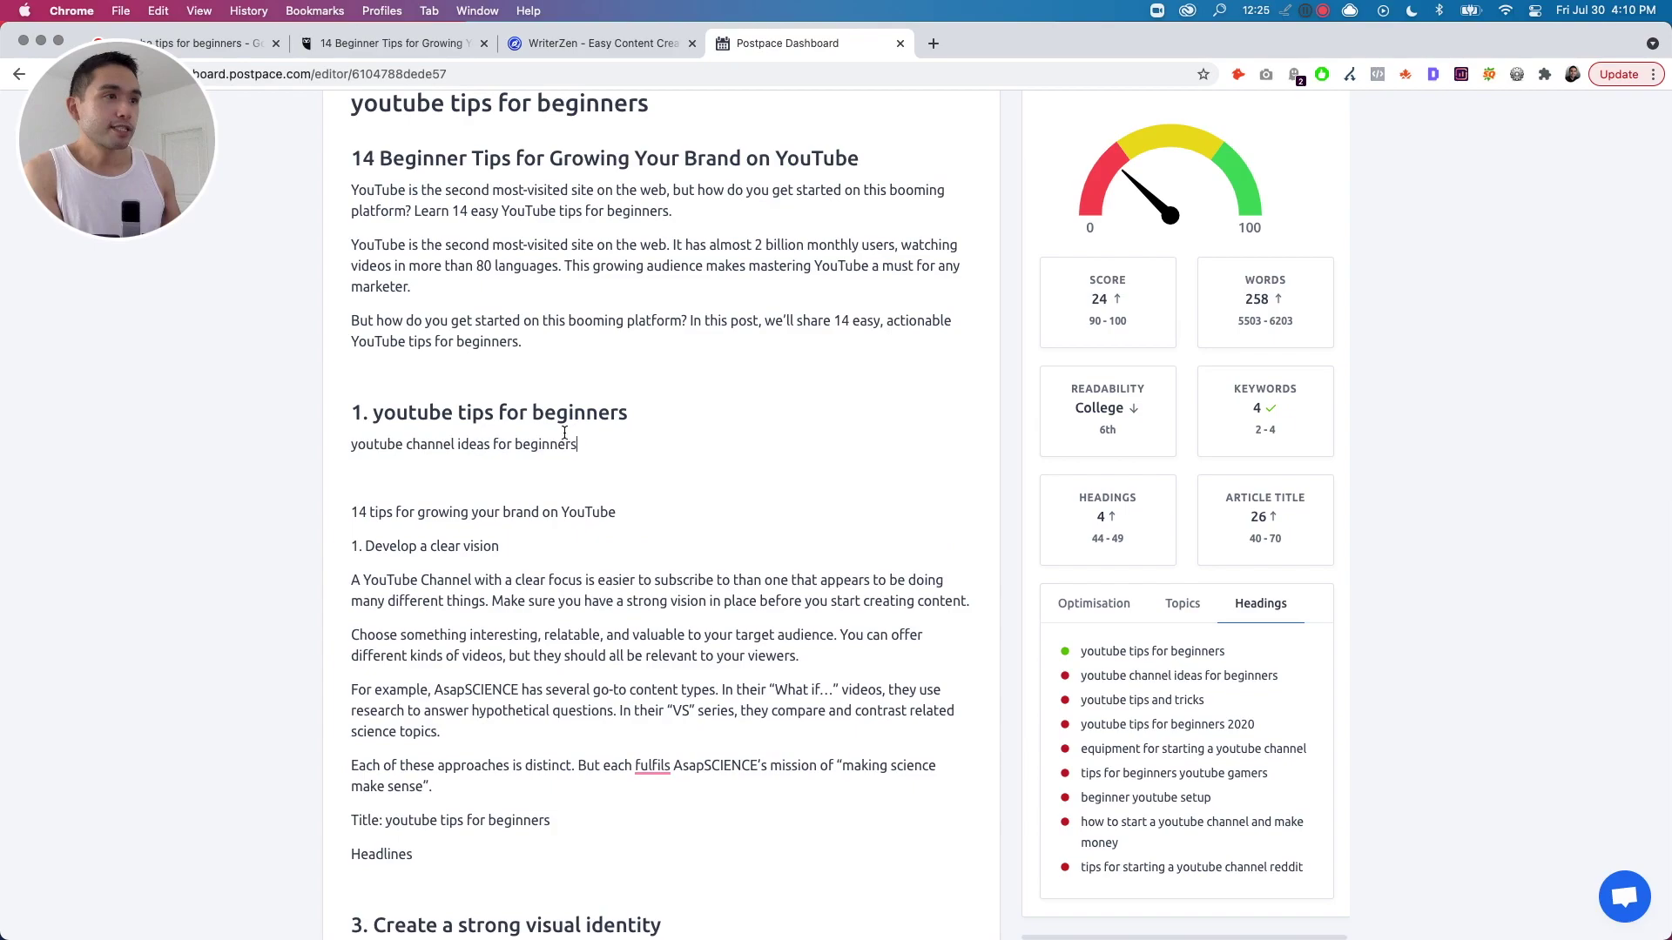
pyautogui.moveTo(566, 445); pyautogui.dragTo(347, 446)
pyautogui.click(321, 480)
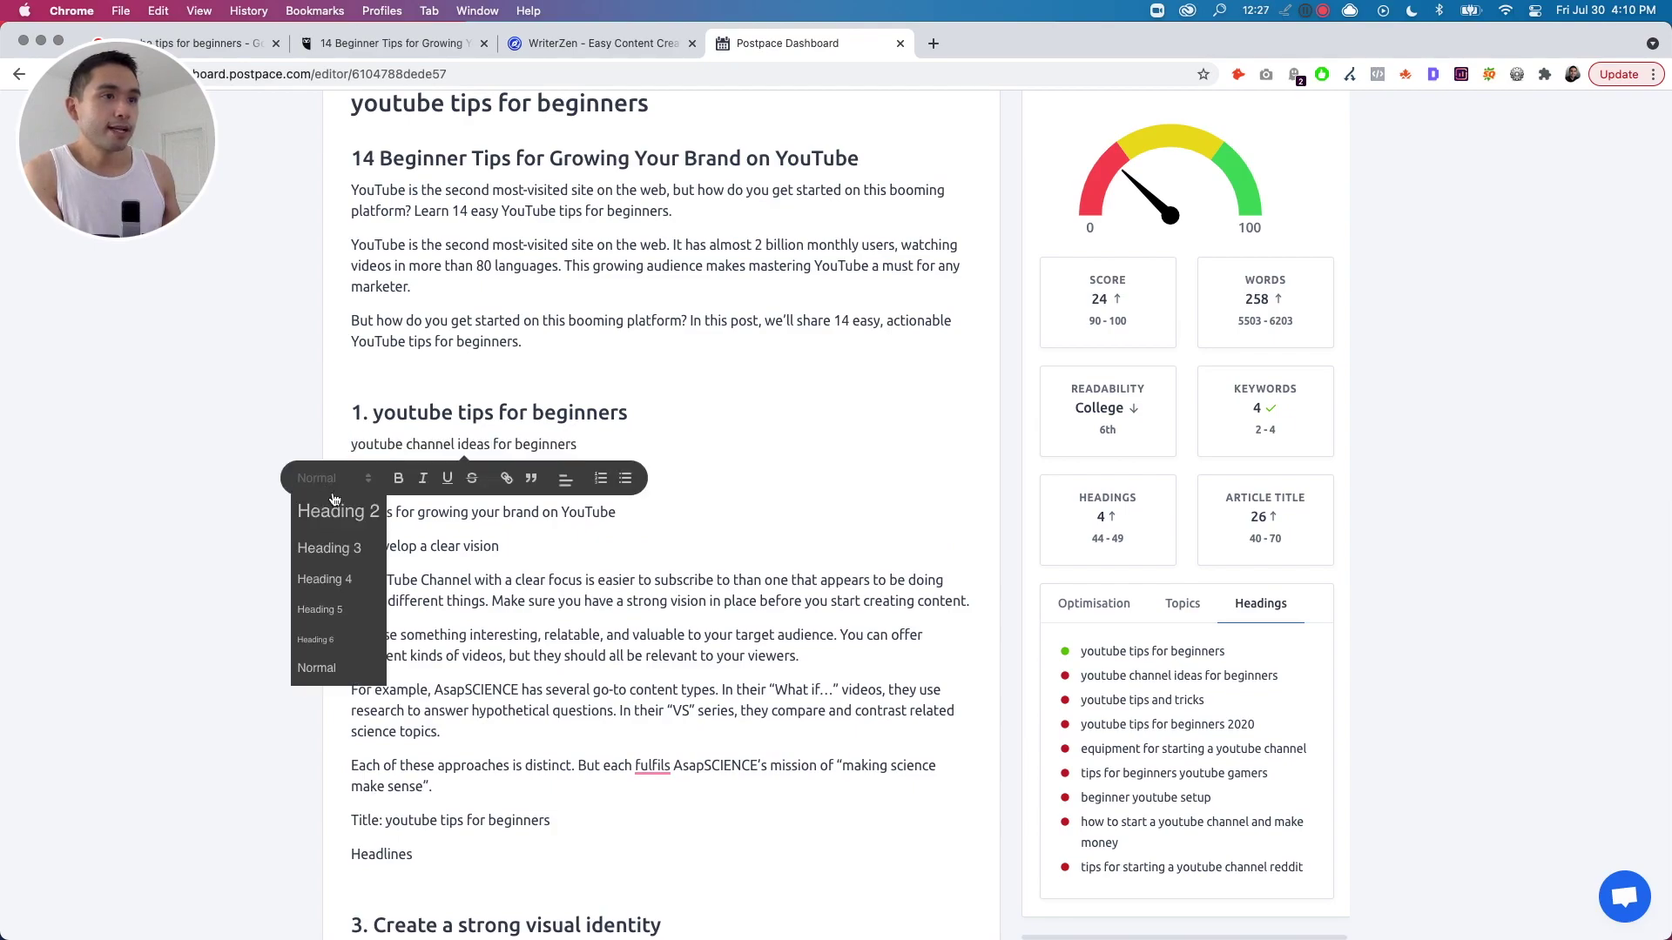
pyautogui.click(338, 512)
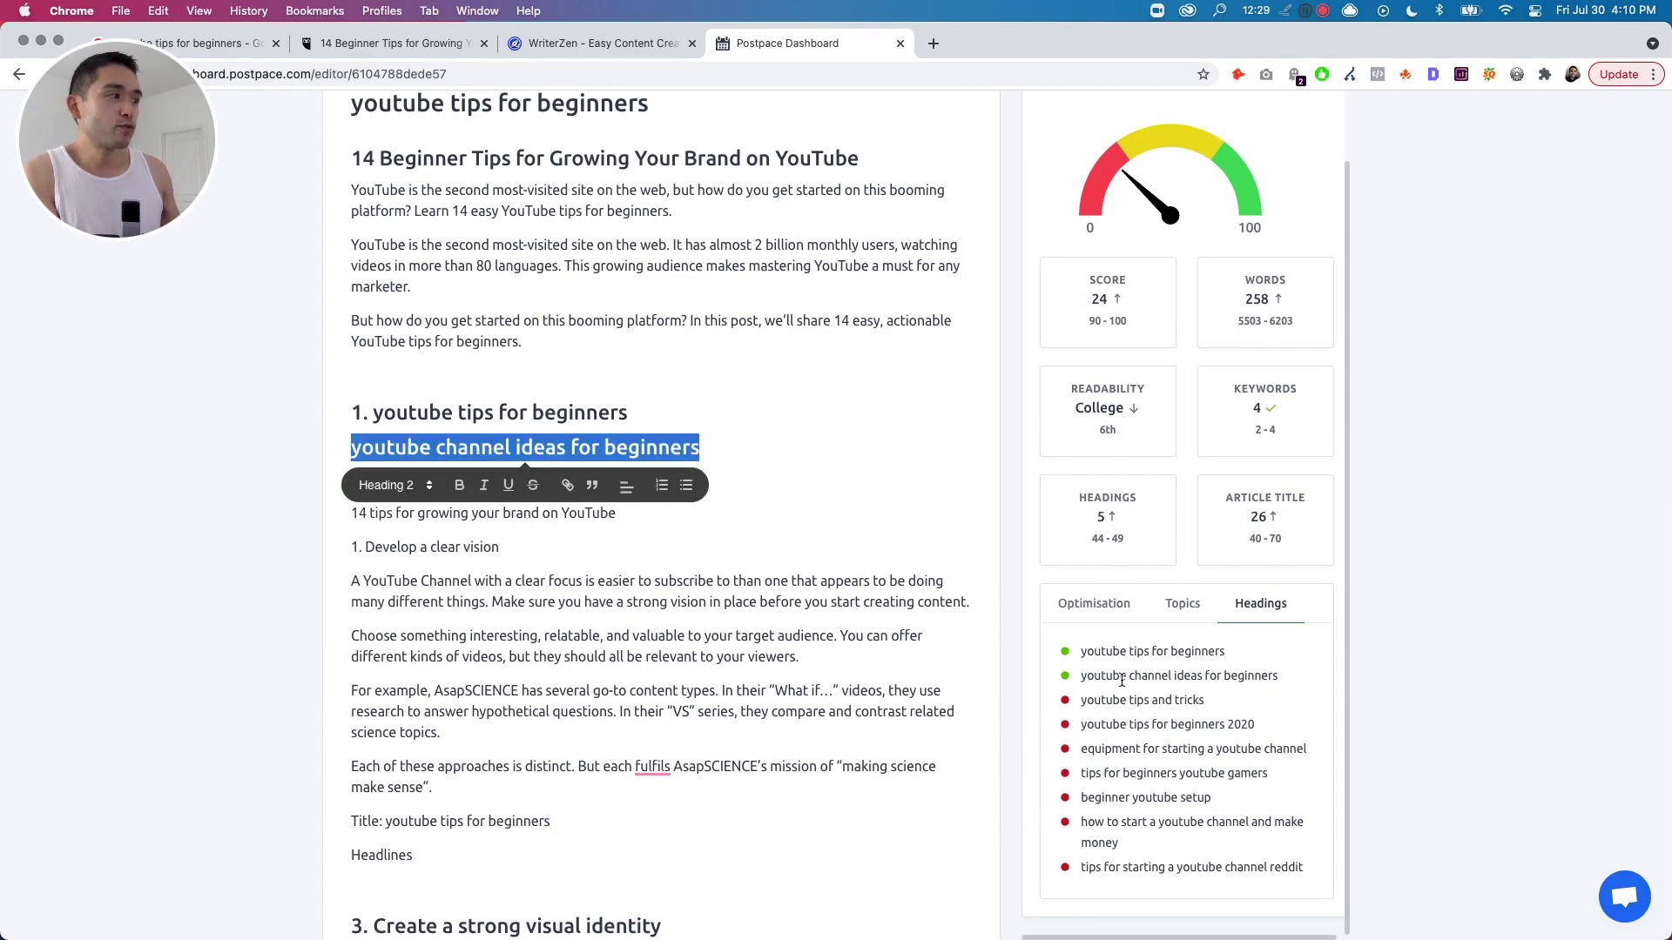
pyautogui.click(529, 537)
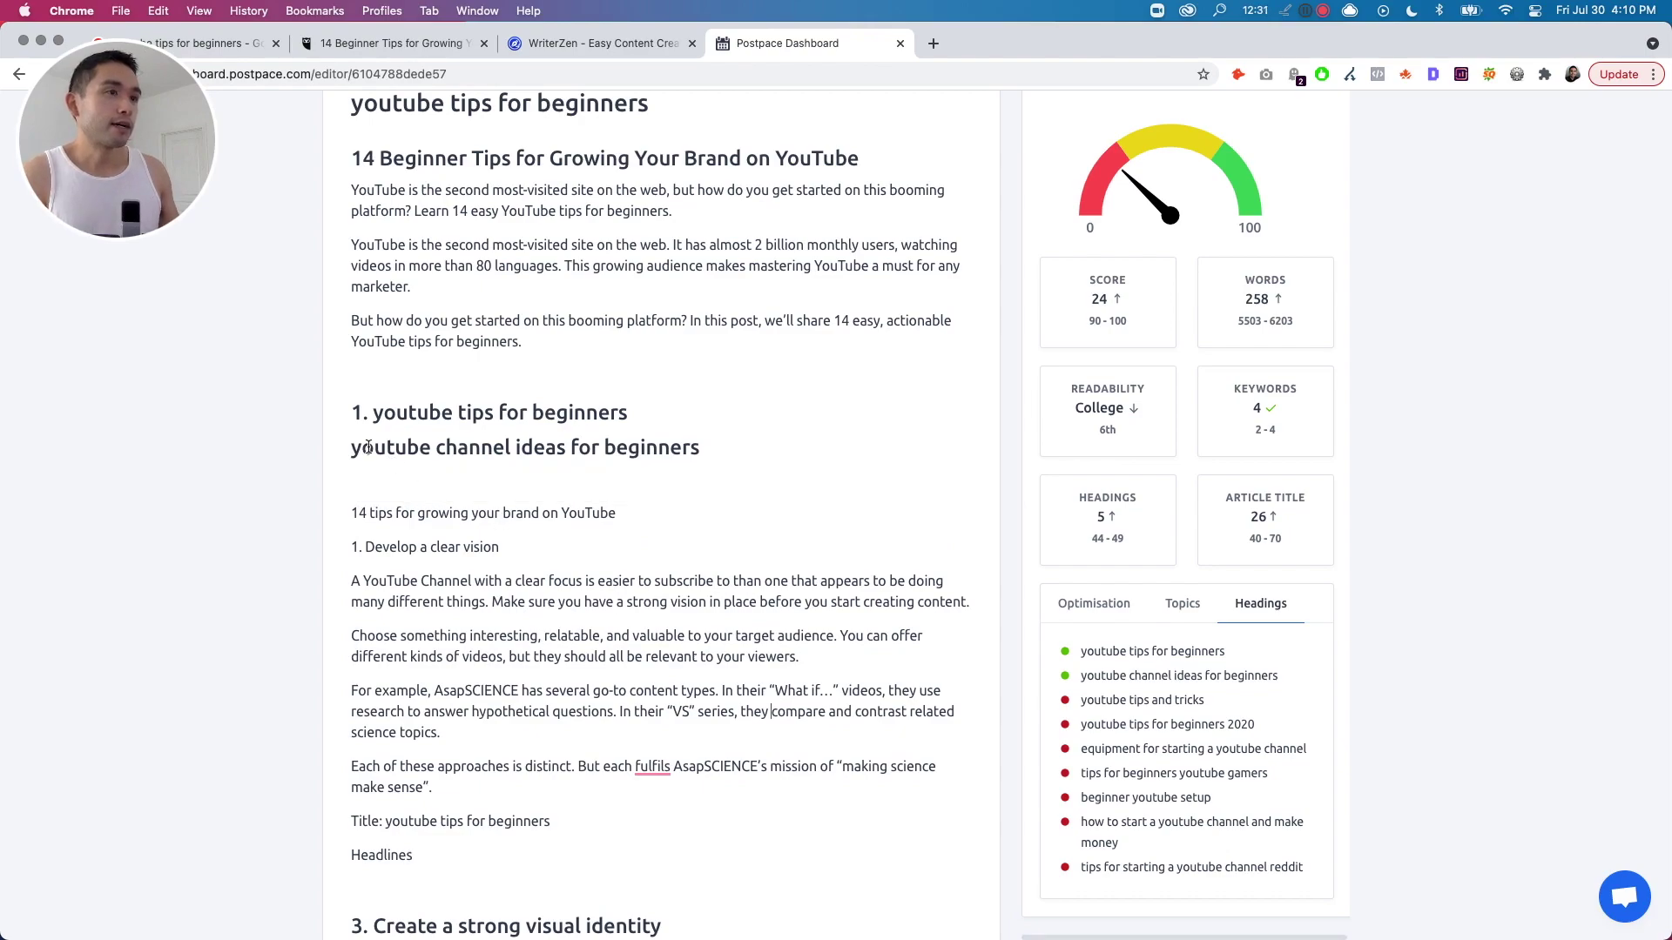
pyautogui.click(540, 45)
# Paste the copied first tip section from Hootsuite into the WriterZen editor.
pyautogui.click(949, 444)
pyautogui.click(392, 43)
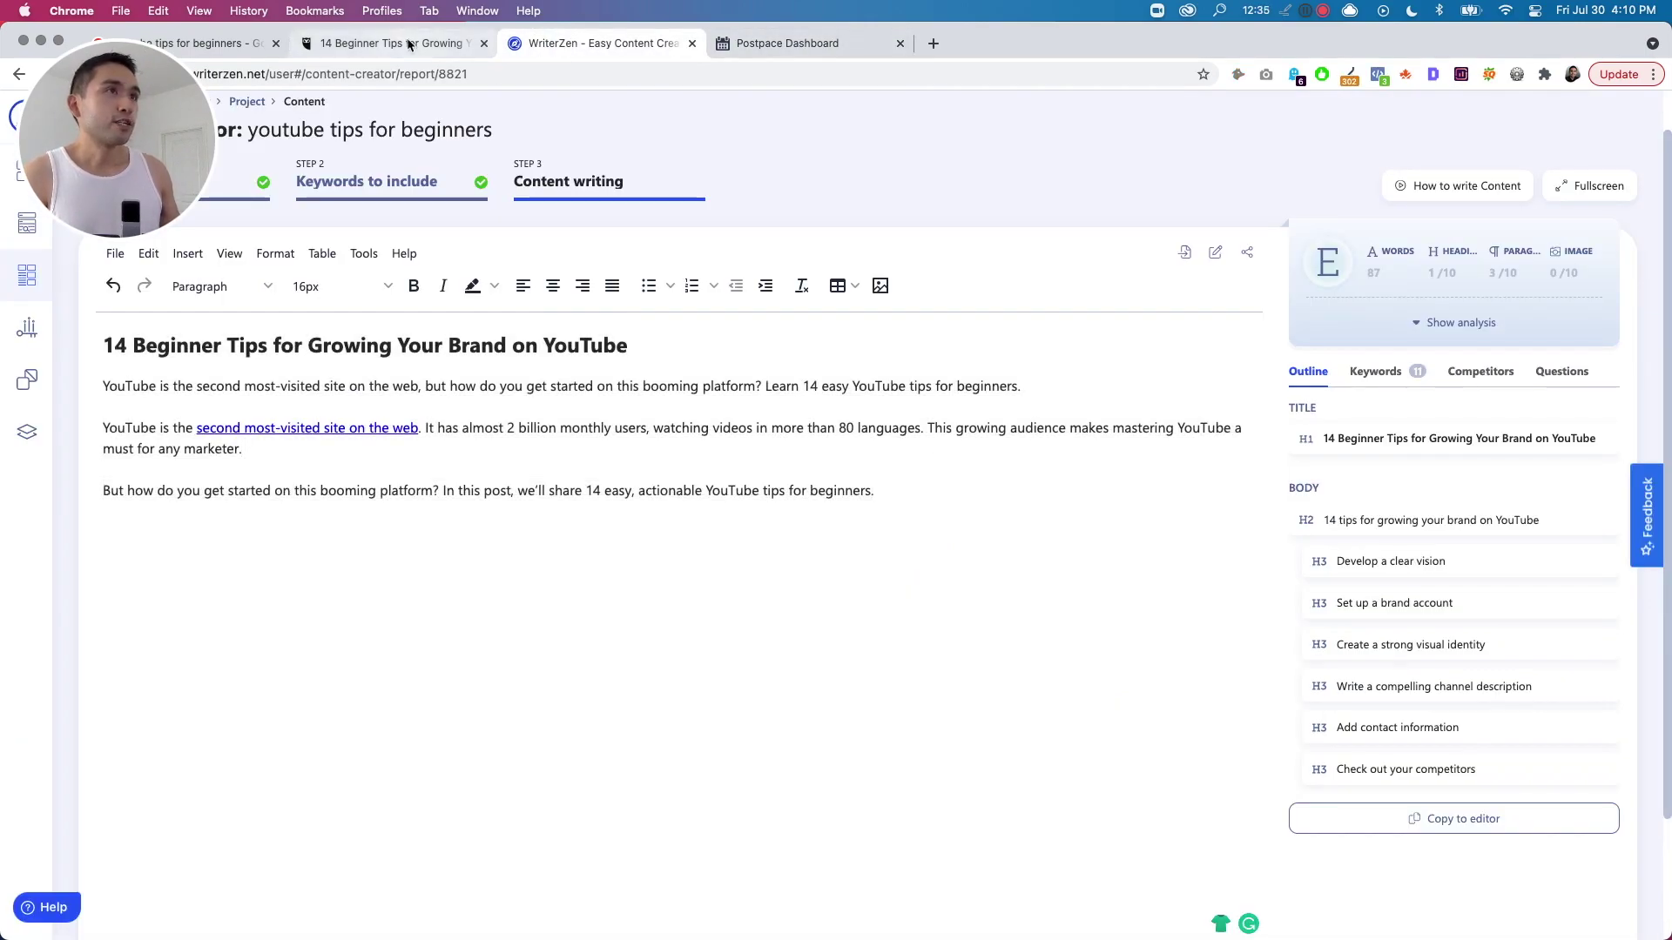
pyautogui.scroll(-2, 613, 465)
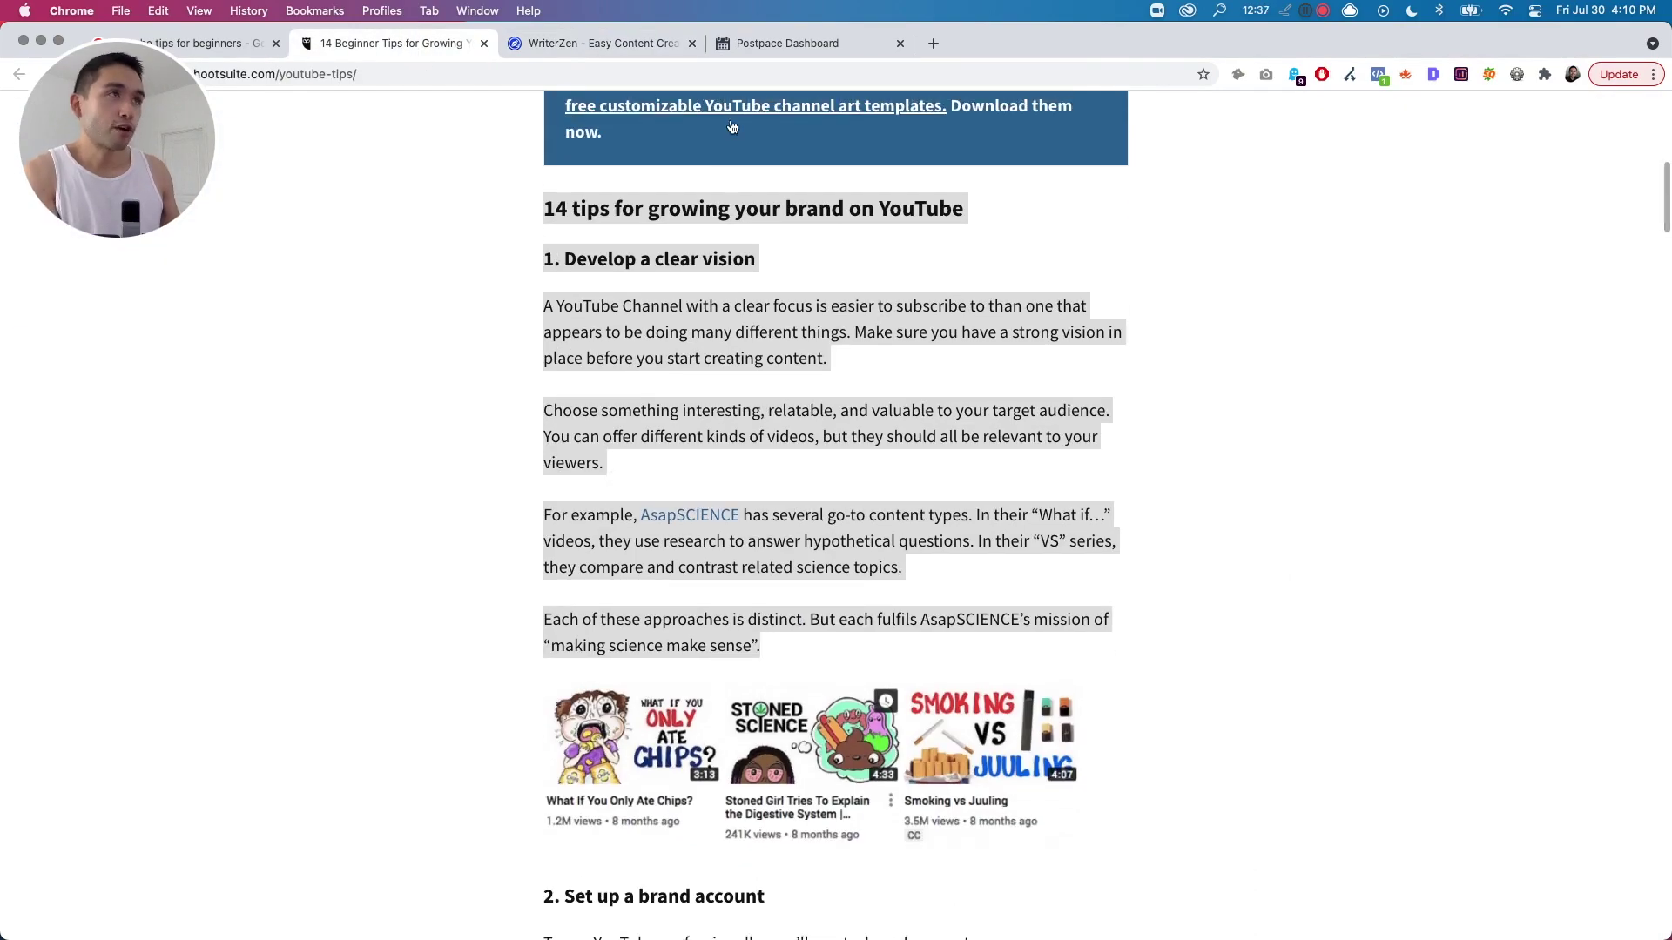
pyautogui.click(571, 49)
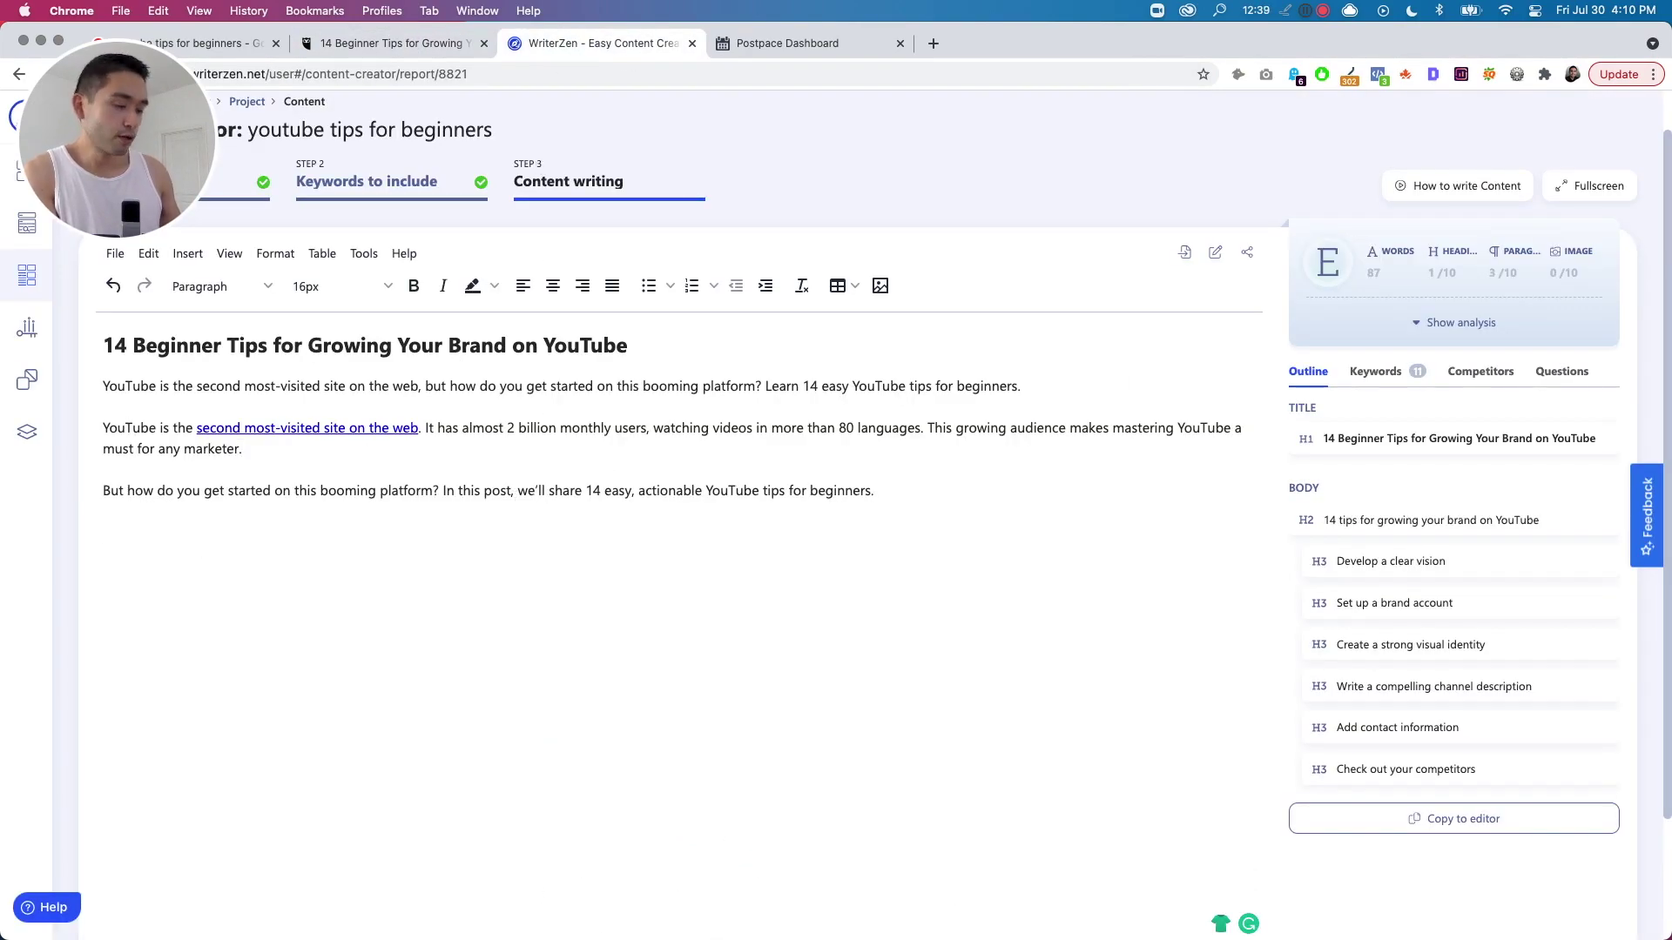
pyautogui.press('super+v')
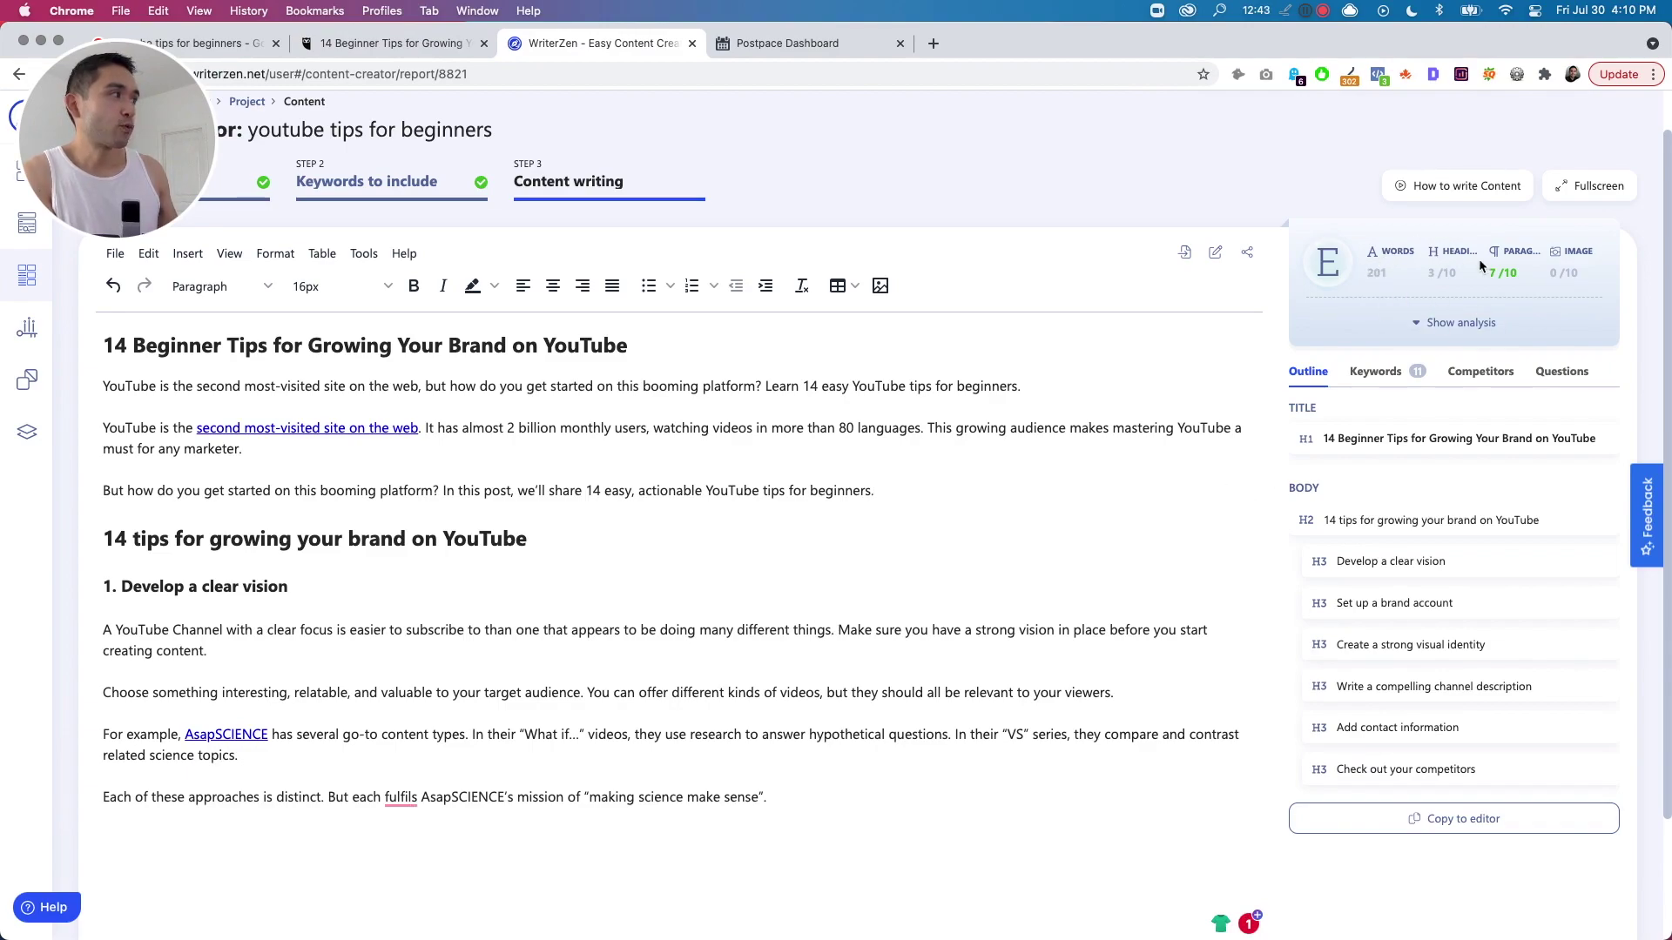
pyautogui.scroll(-2, 1066, 512)
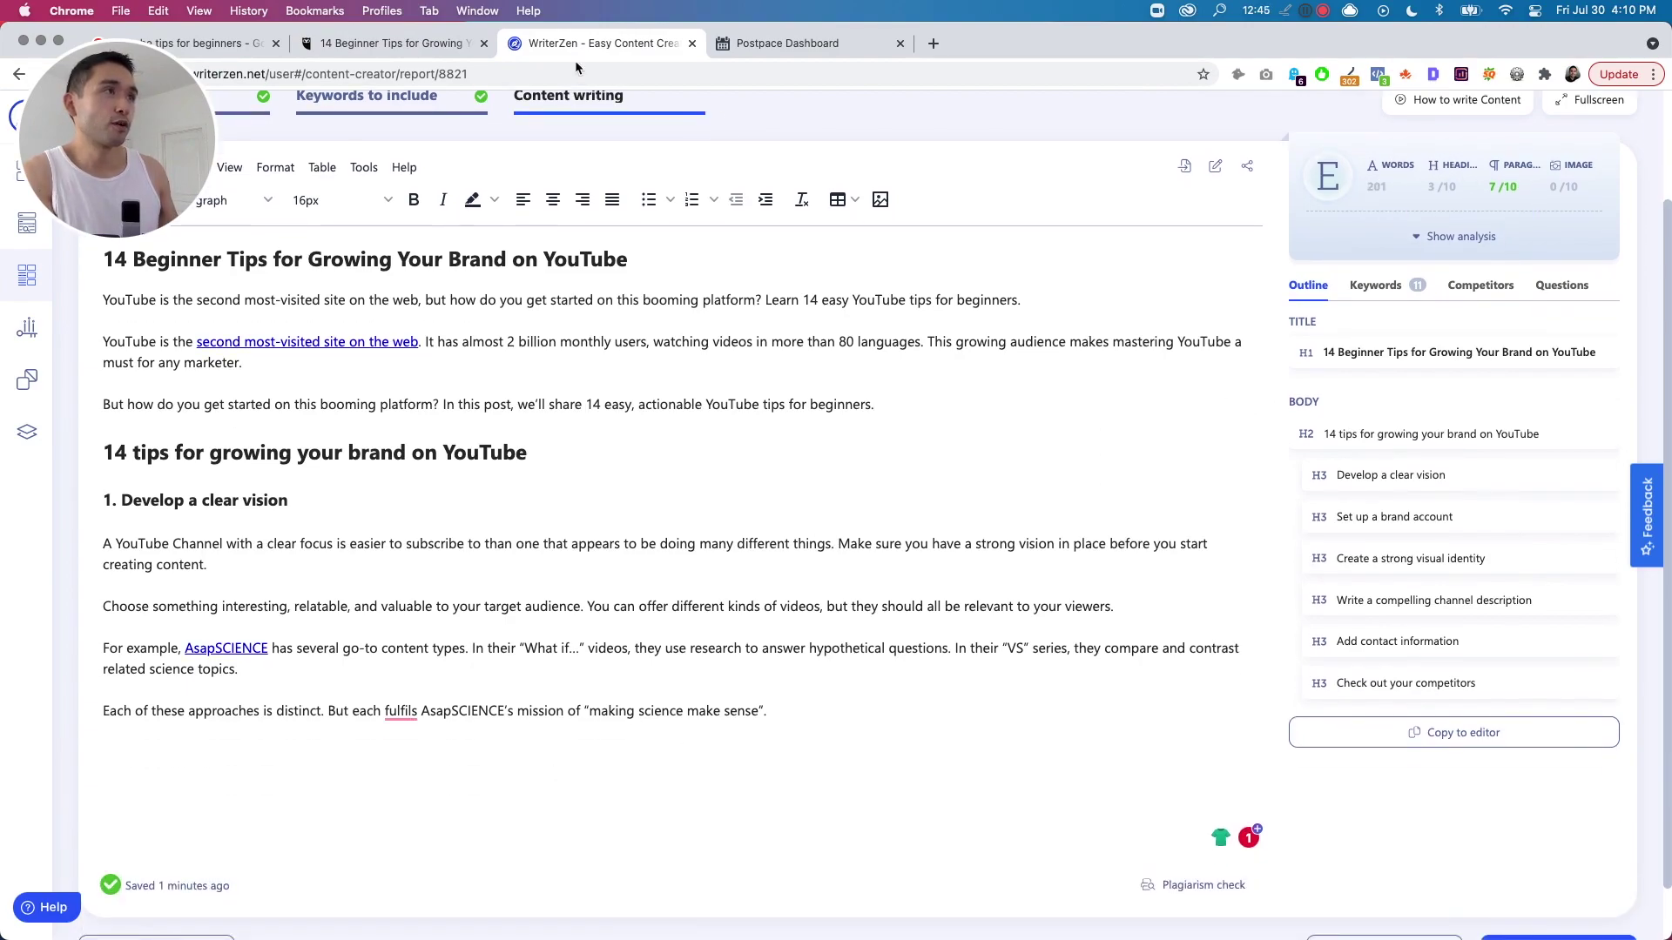
# Copy sections 2 and 3 of the Hootsuite article and paste them at the end of the WriterZen editor.
pyautogui.click(393, 43)
pyautogui.scroll(-3, 658, 567)
pyautogui.scroll(-2, 765, 467)
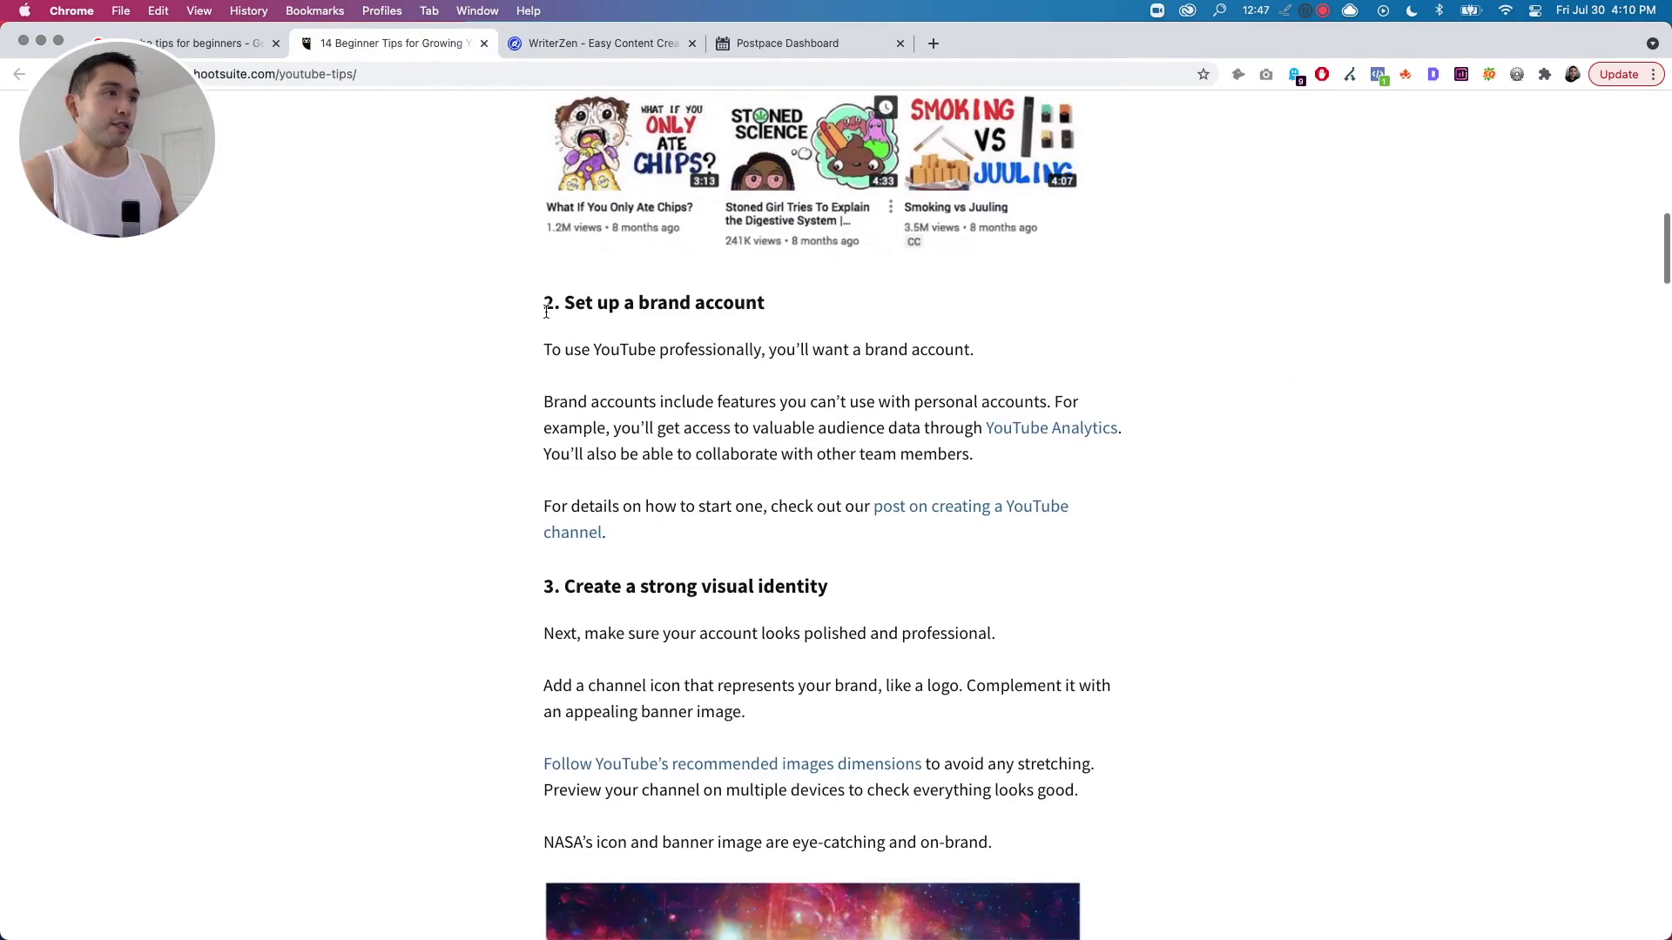
pyautogui.moveTo(547, 309); pyautogui.dragTo(1008, 844)
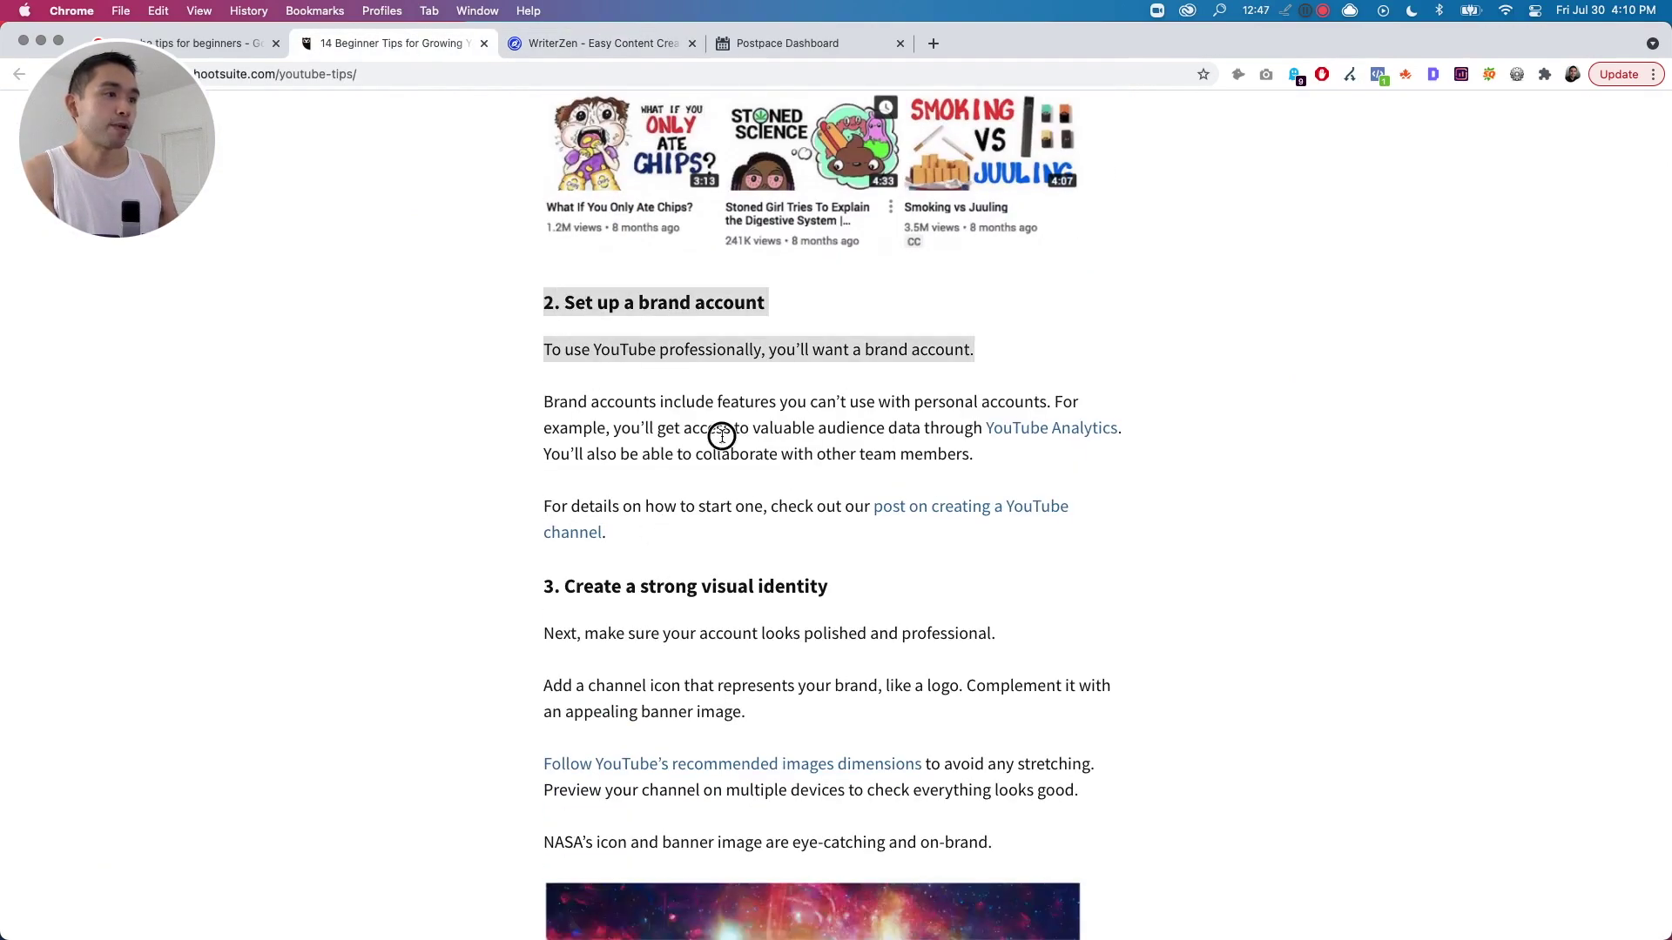
pyautogui.click(554, 43)
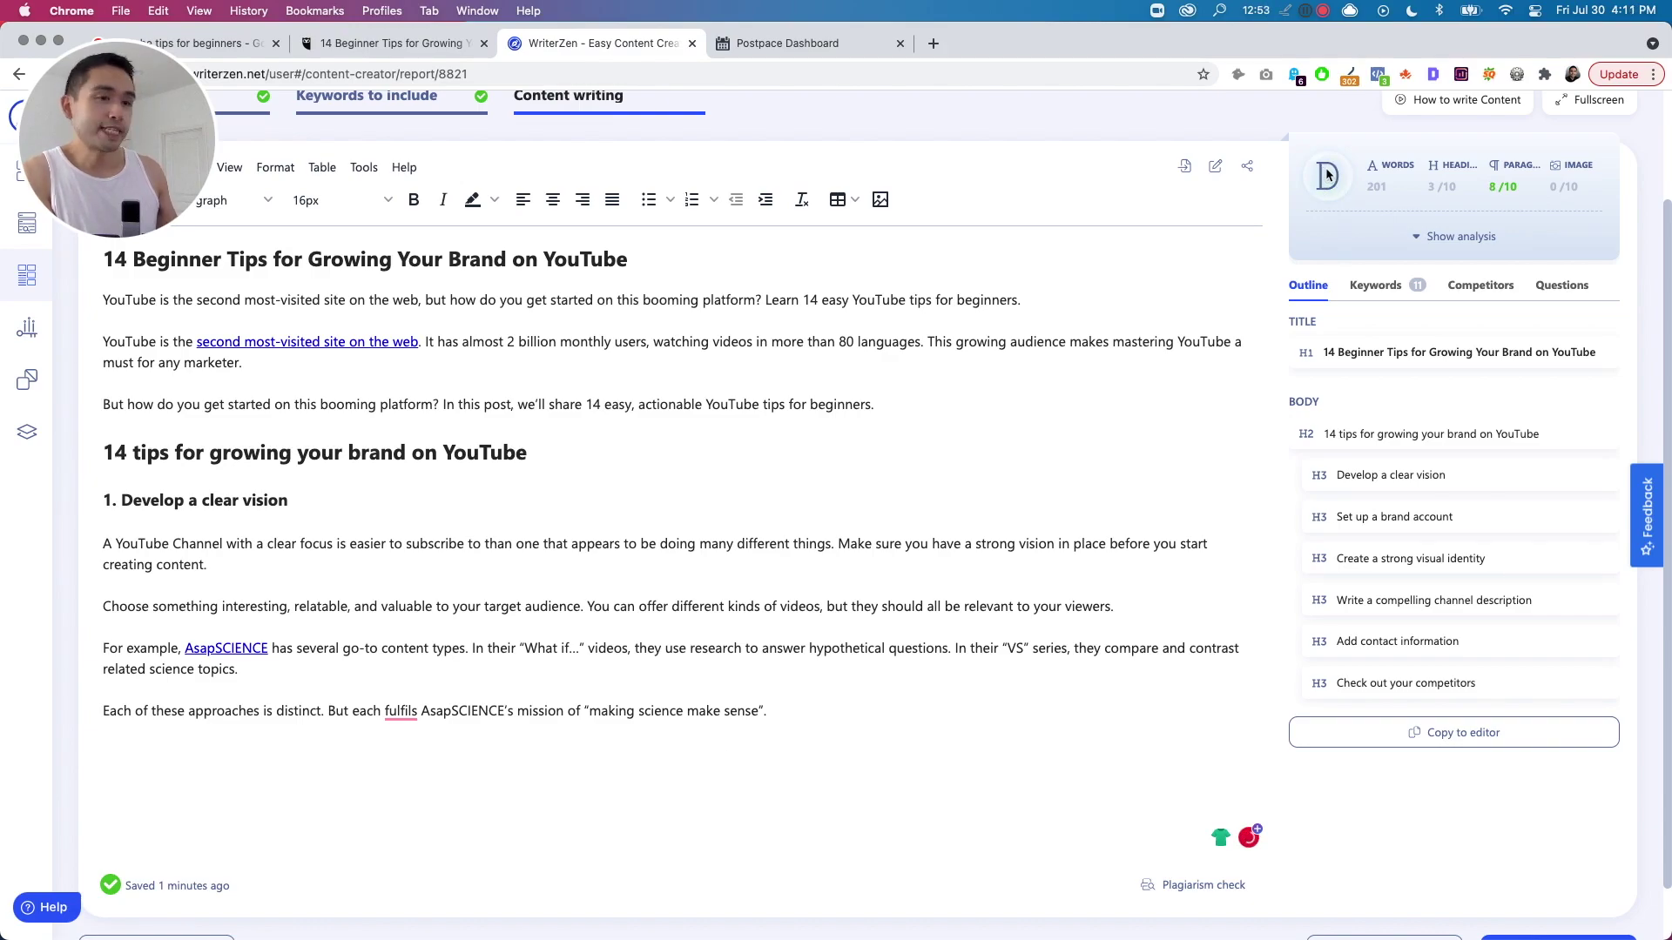
pyautogui.write('2. Set up a brand account To use YouTube professionally, you’ll want a brand account. Brand accounts include features you can’t use with personal accounts. For example, you’ll get access to valuable audience data through YouTube Analytics. You’ll also be able to collaborate with other team members. For details on how to start one, check out our post on creating a YouTube channel. 3. Create a strong visual identity Next, make sure your account looks polished and professional. Add a channel icon that represents your brand, like a logo. Complement it with an appealing banner image. Follow YouTube’s recommended images dimensions to avoid any stretching. Preview your channel on multiple devices to check everything looks good. NASA’s icon and banner image are eye-catching and on-brand.')
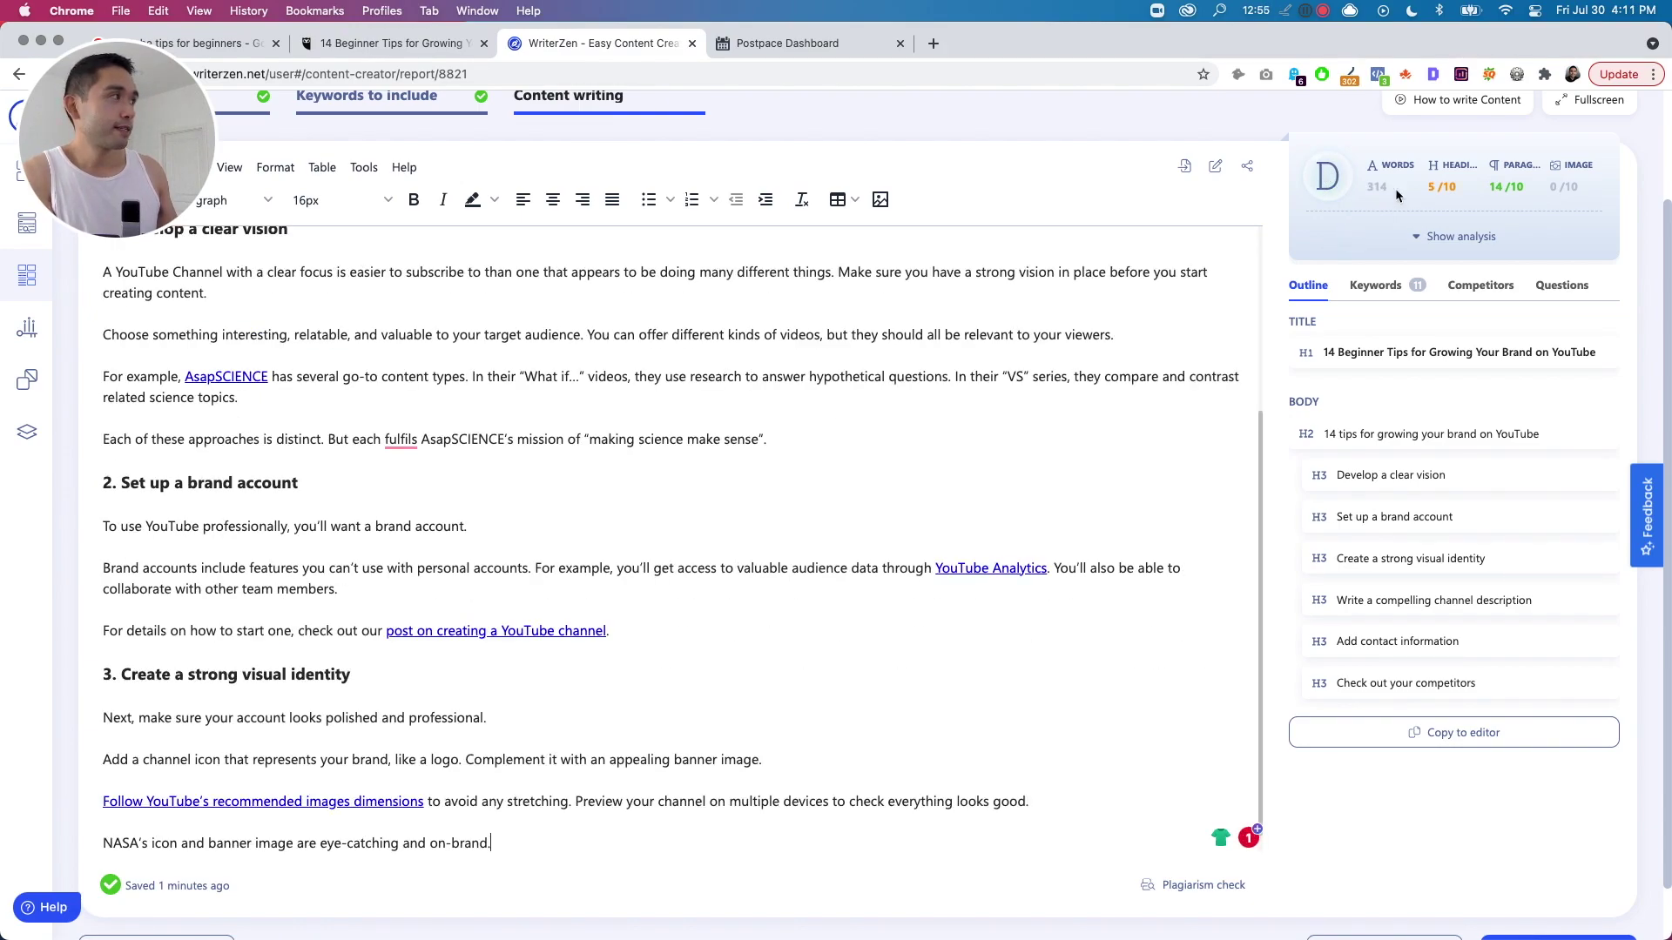
pyautogui.moveTo(1572, 186)
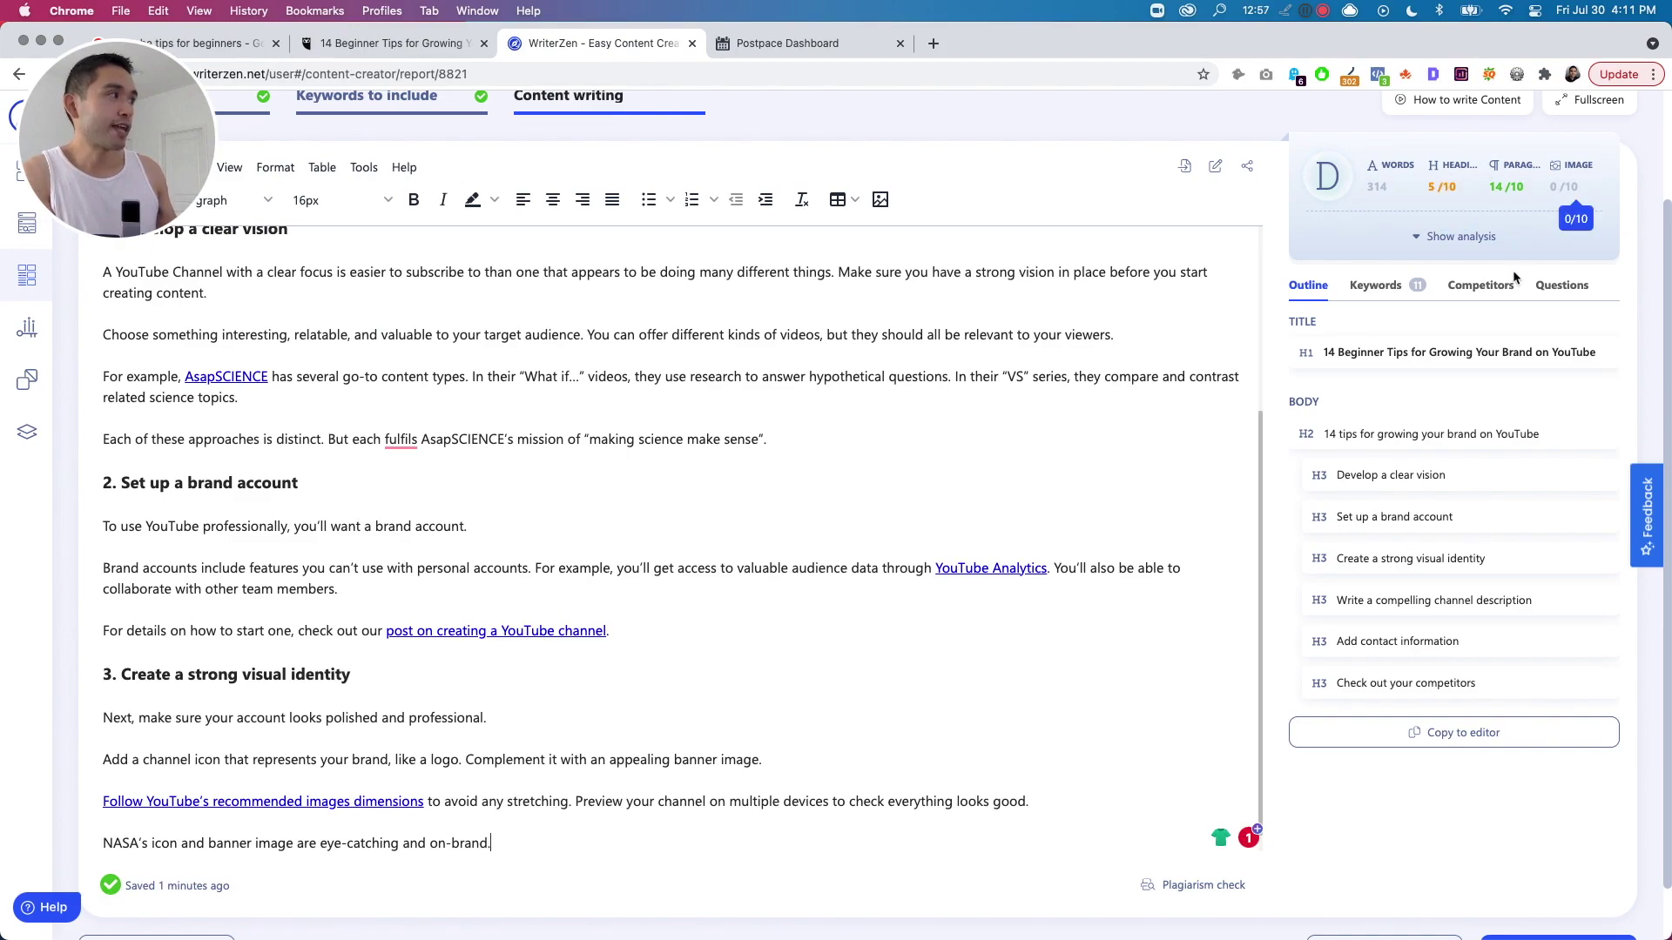
pyautogui.scroll(-1, 1339, 451)
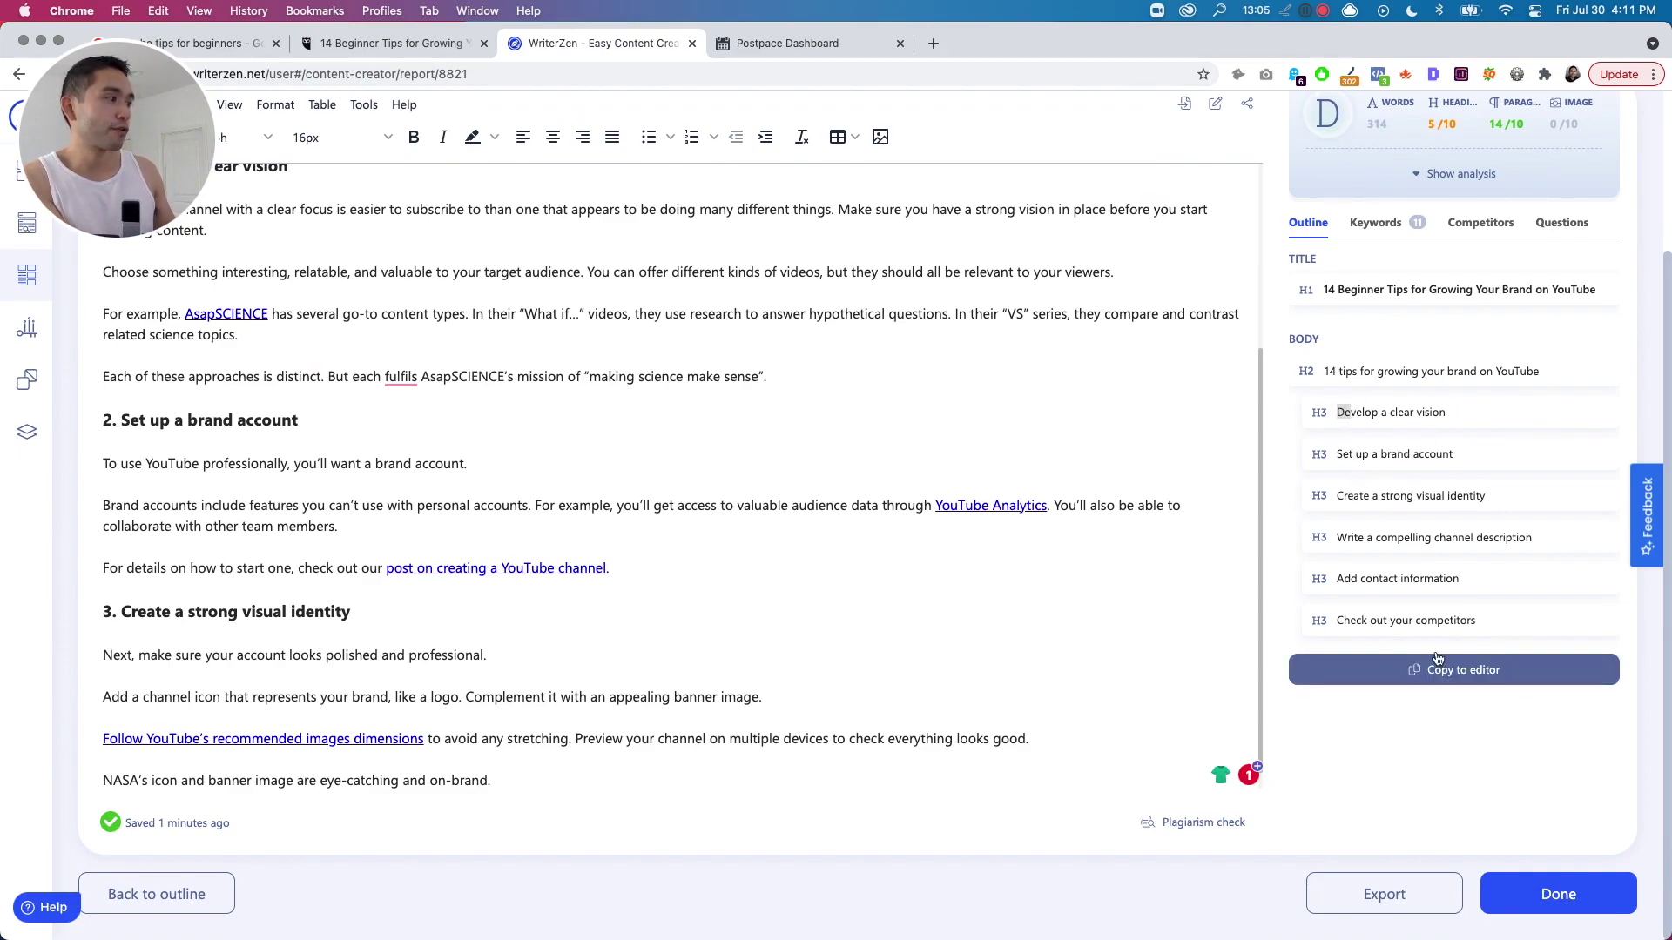
# Add the phrase 'build youtube channel' on a new line after the article's last paragraph.
pyautogui.click(1376, 223)
pyautogui.scroll(1, 1366, 669)
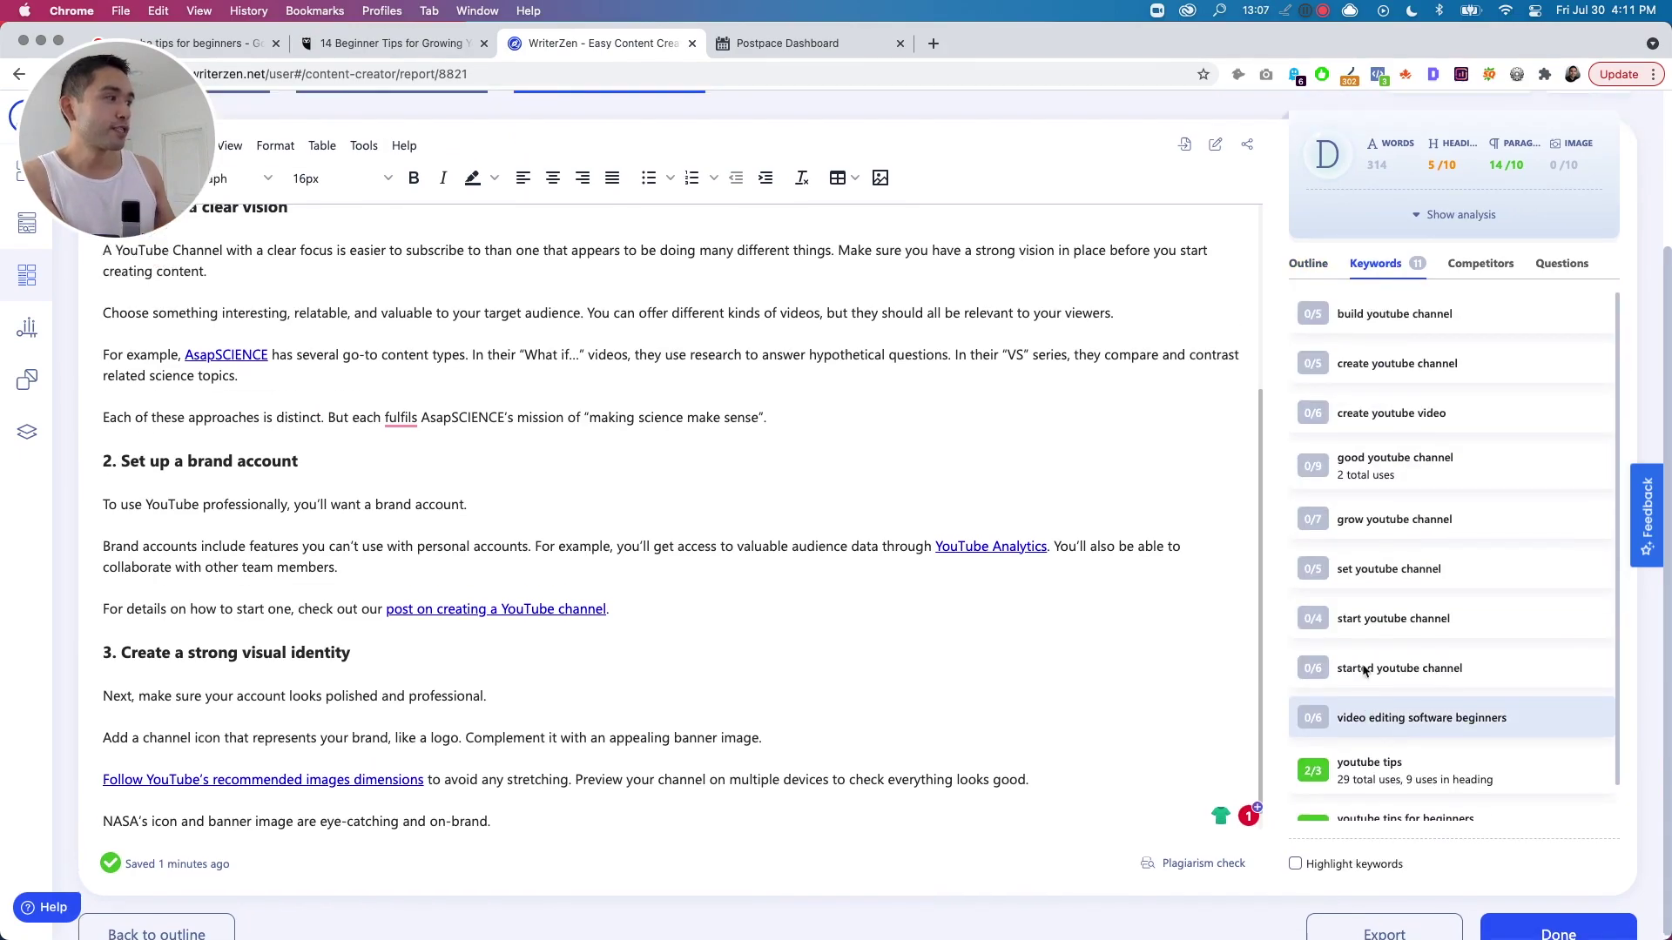
pyautogui.scroll(-1, 1365, 671)
pyautogui.scroll(-1, 1371, 665)
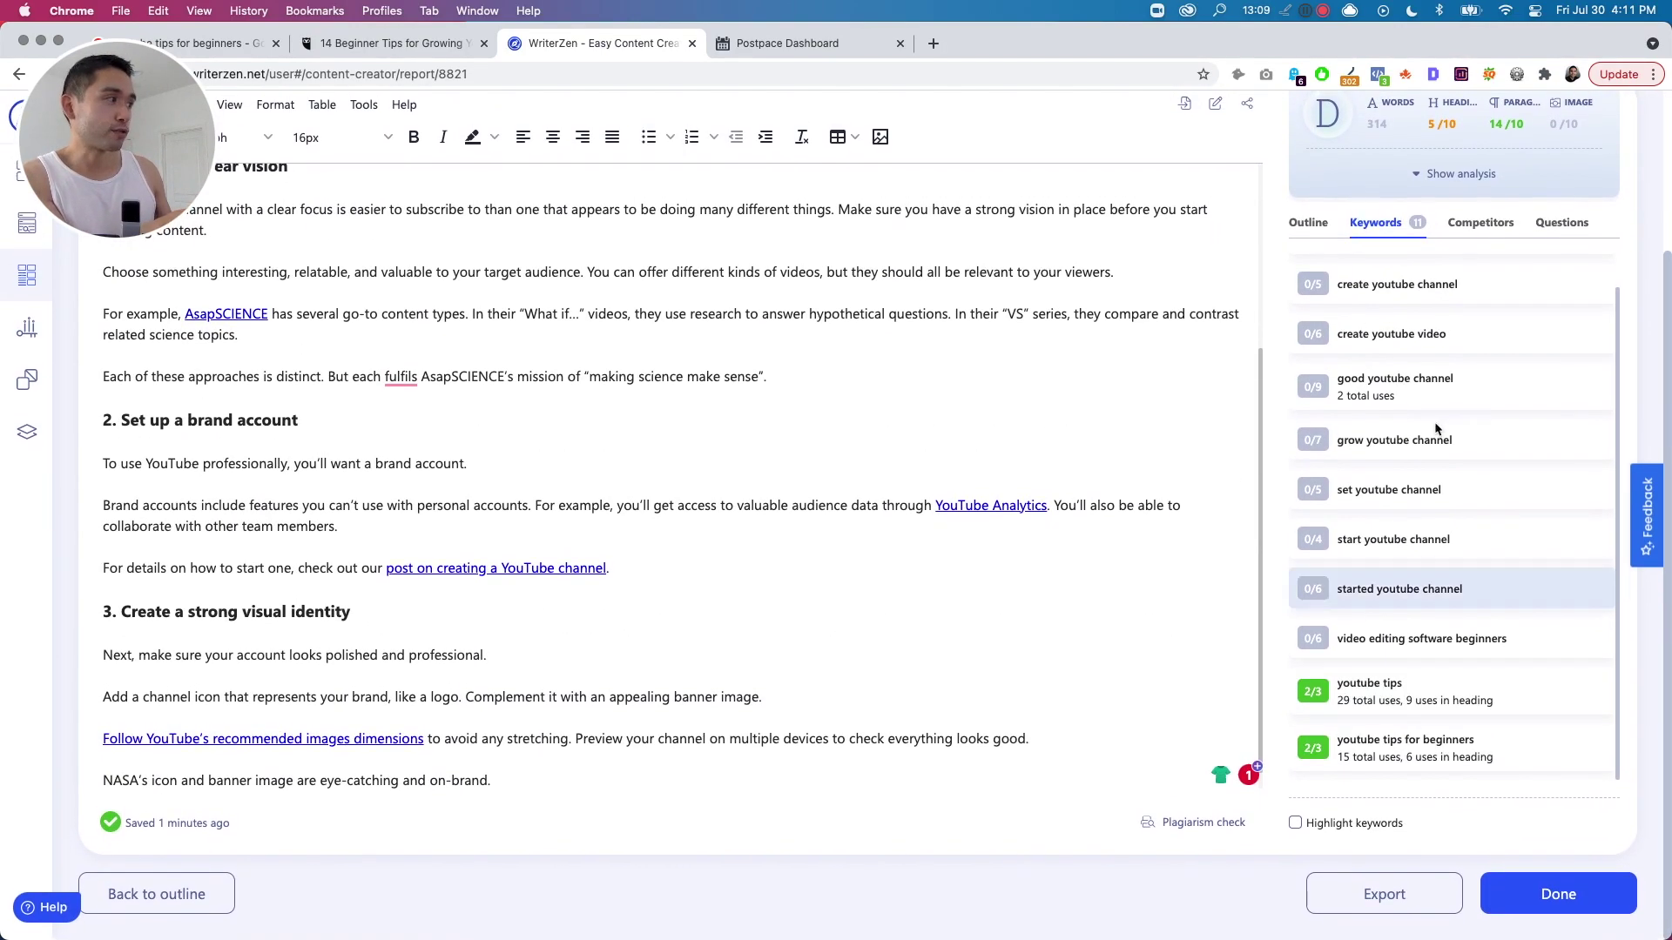
pyautogui.scroll(1, 1436, 431)
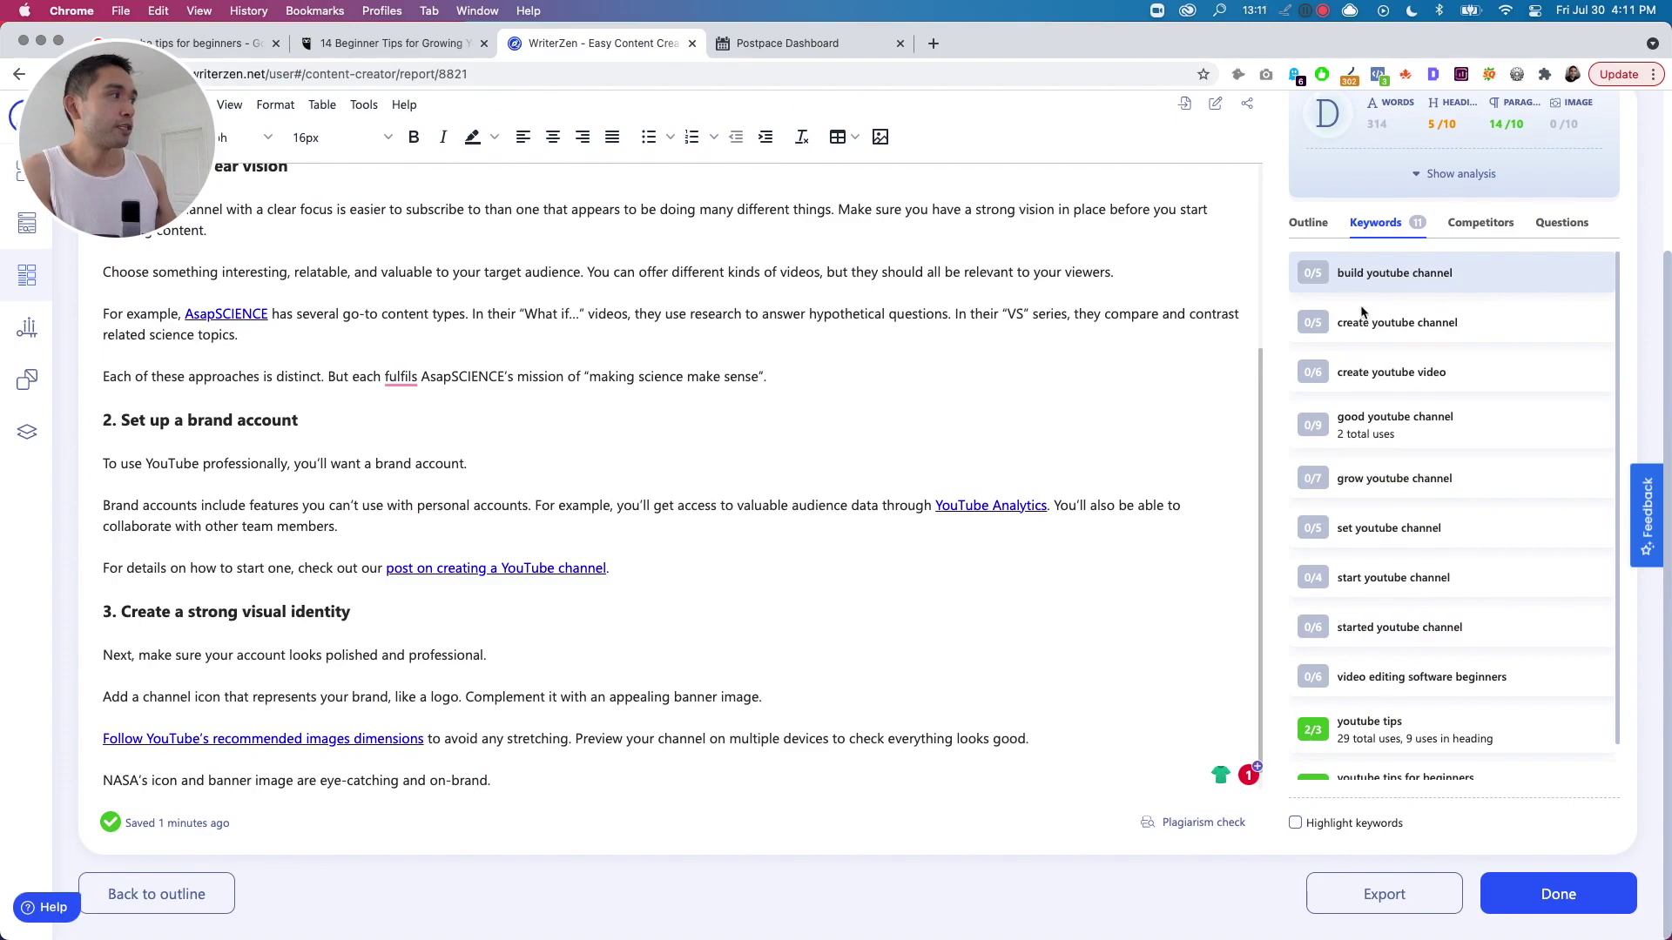
pyautogui.scroll(3, 674, 649)
pyautogui.scroll(-1, 645, 653)
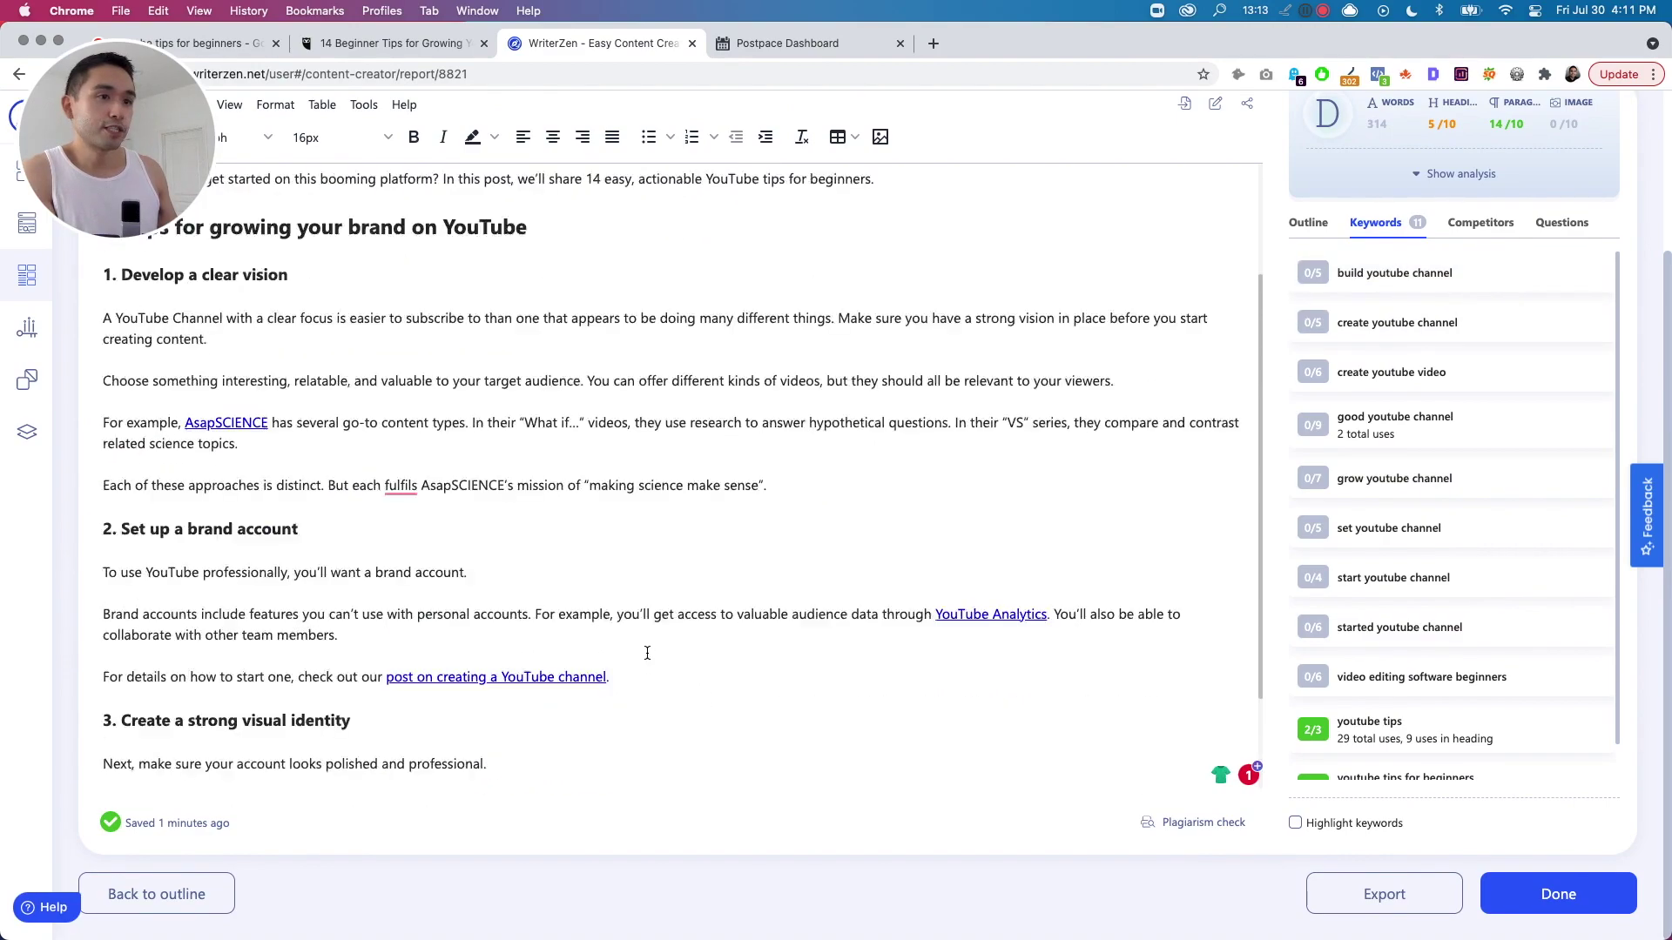
pyautogui.scroll(-3, 645, 654)
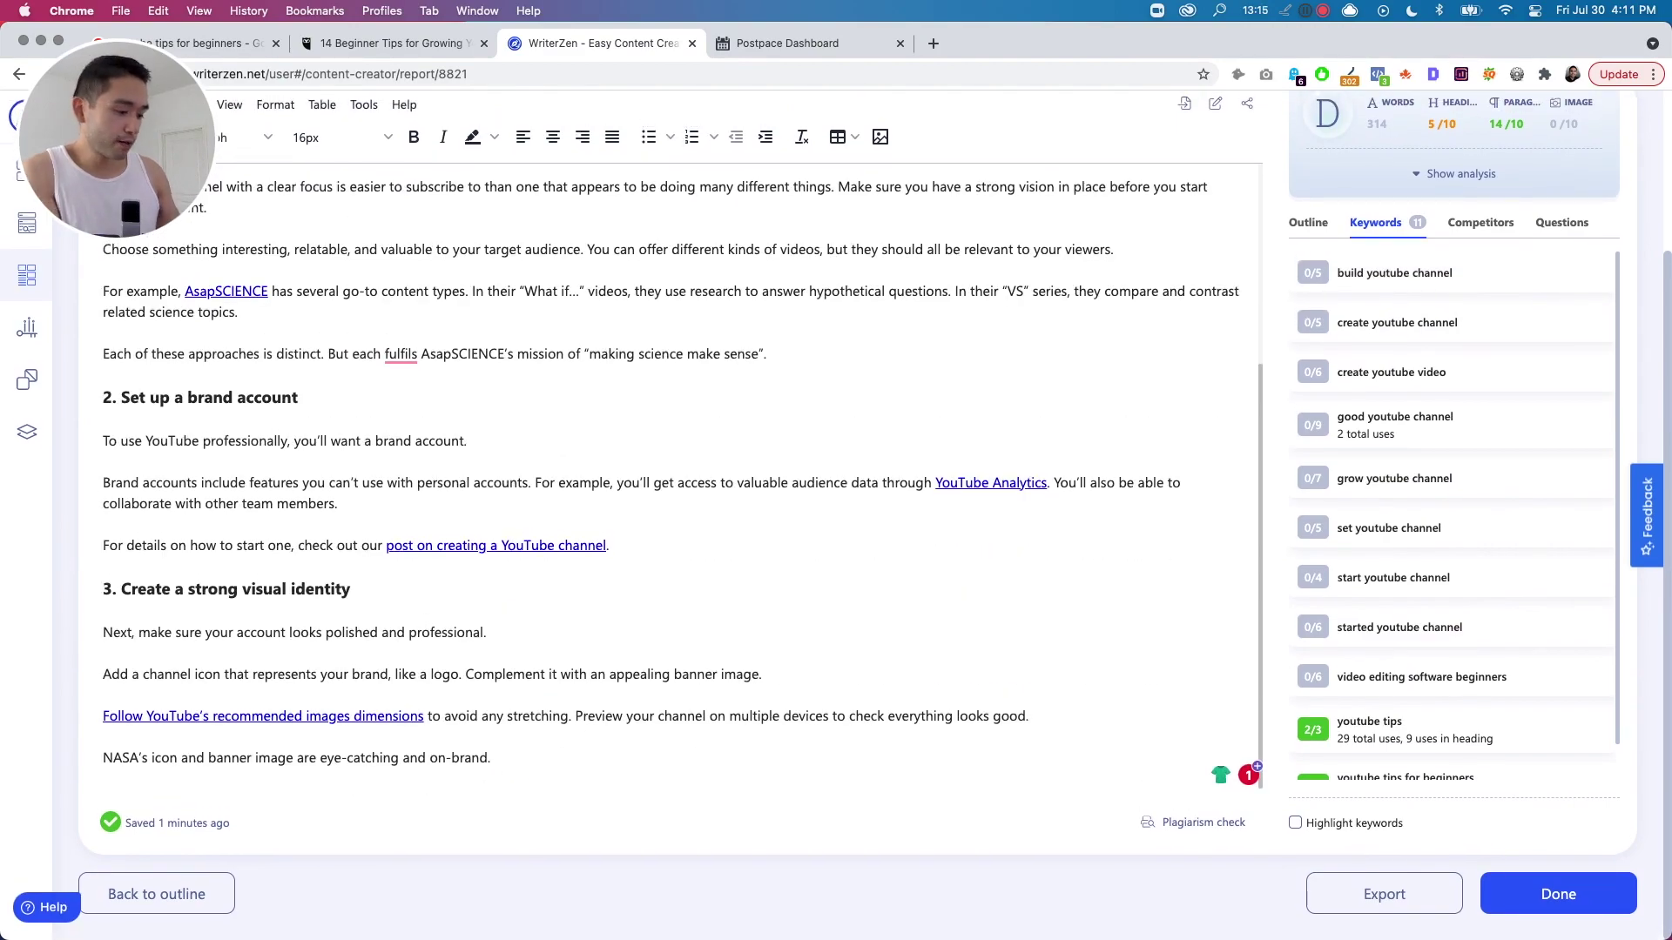
pyautogui.press('Return')
pyautogui.press('Return')
pyautogui.write('build youtube channel')
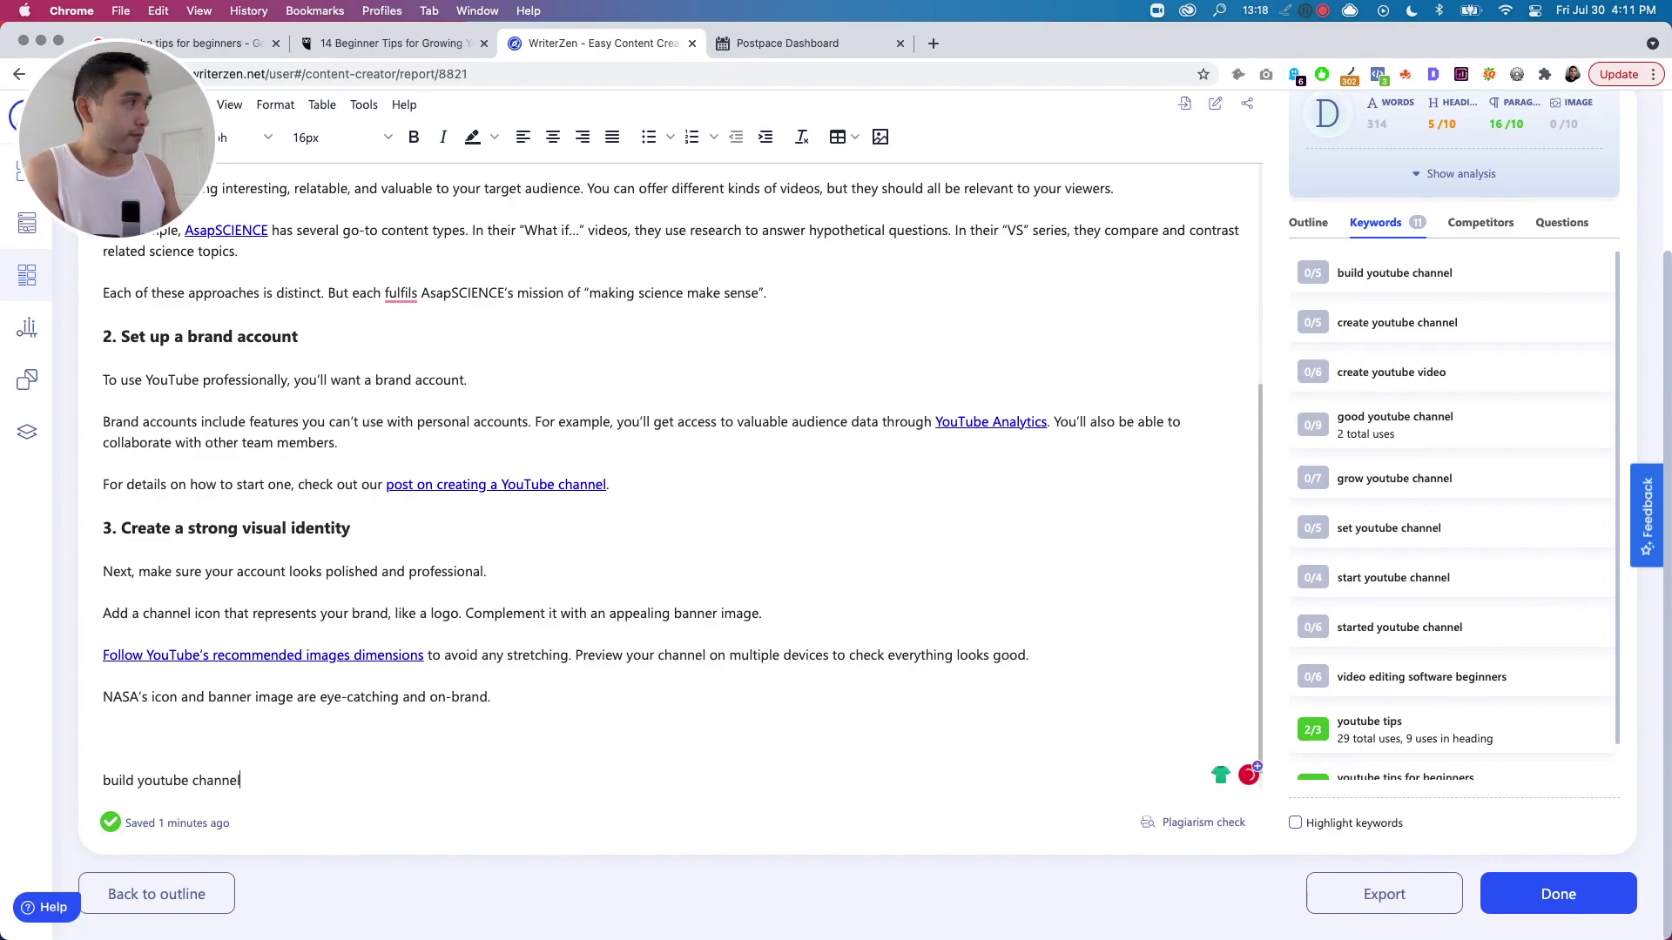
pyautogui.scroll(-1, 654, 697)
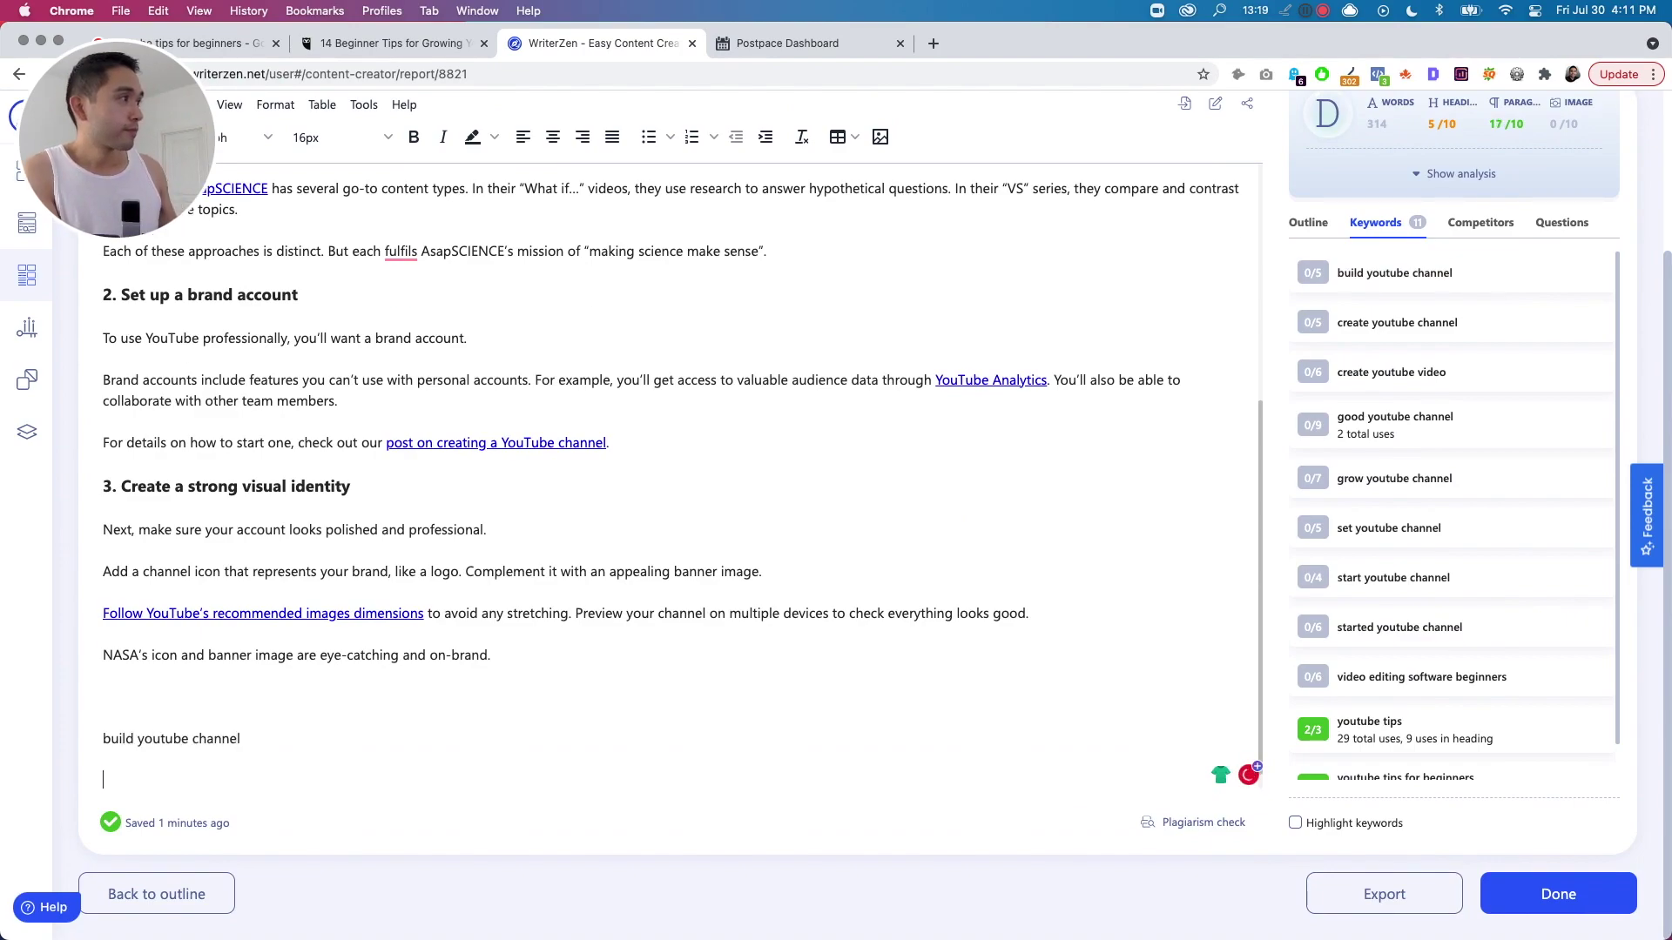
pyautogui.scroll(1, 654, 698)
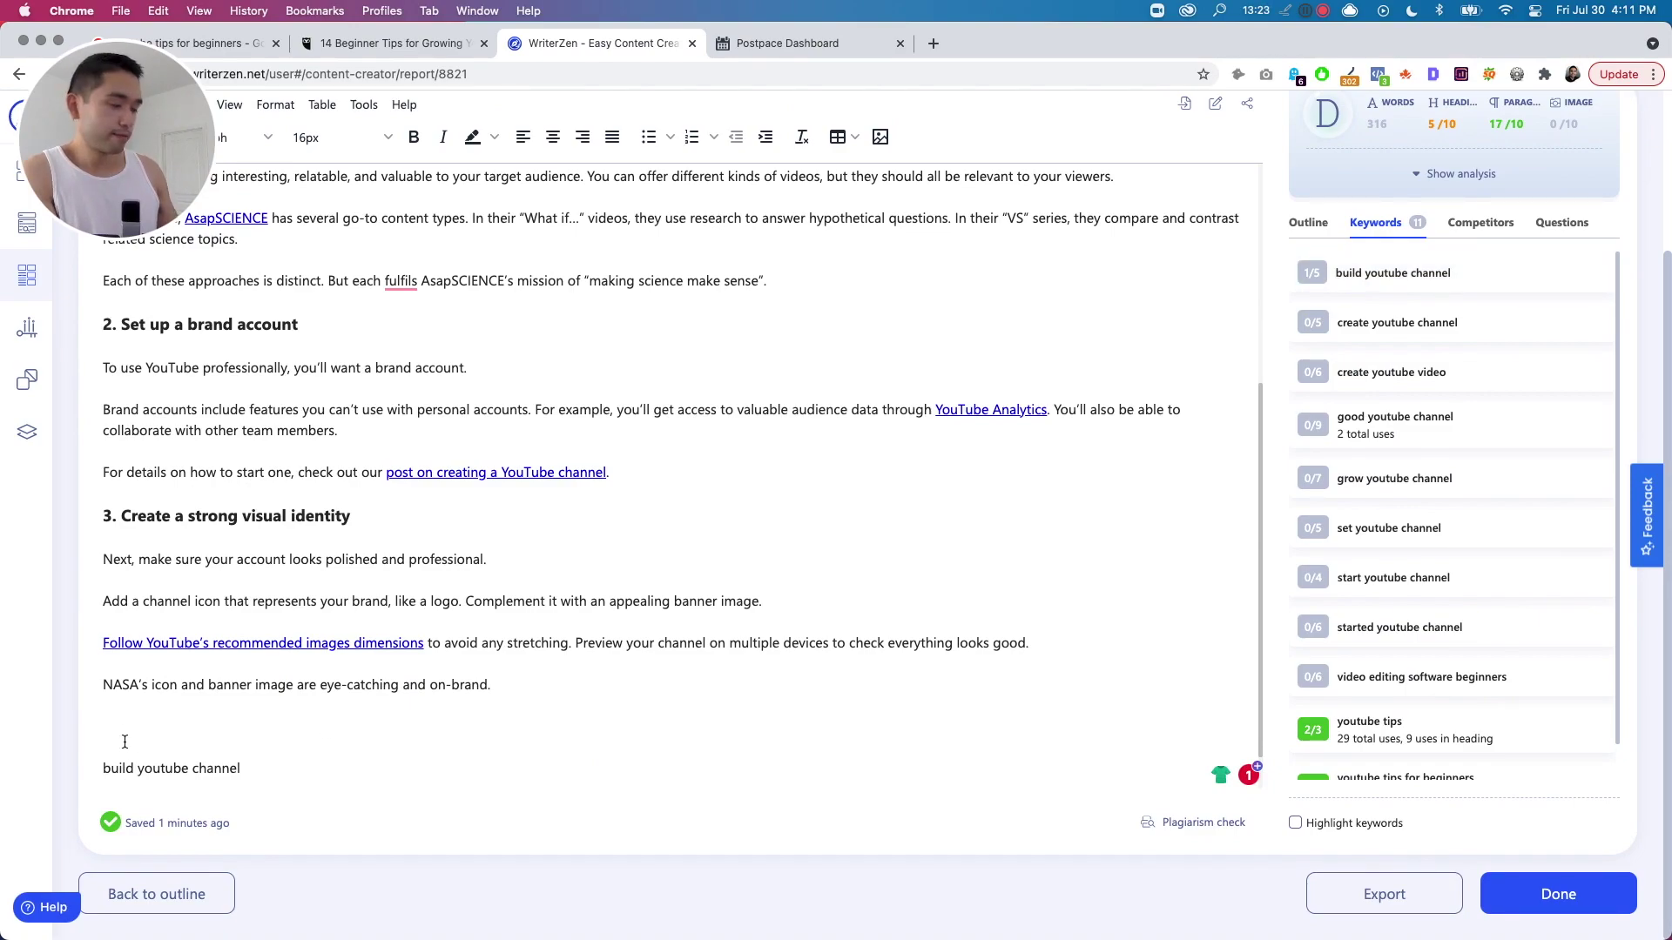
pyautogui.press('BackSpace')
pyautogui.scroll(2, 1209, 598)
pyautogui.scroll(3, 1370, 452)
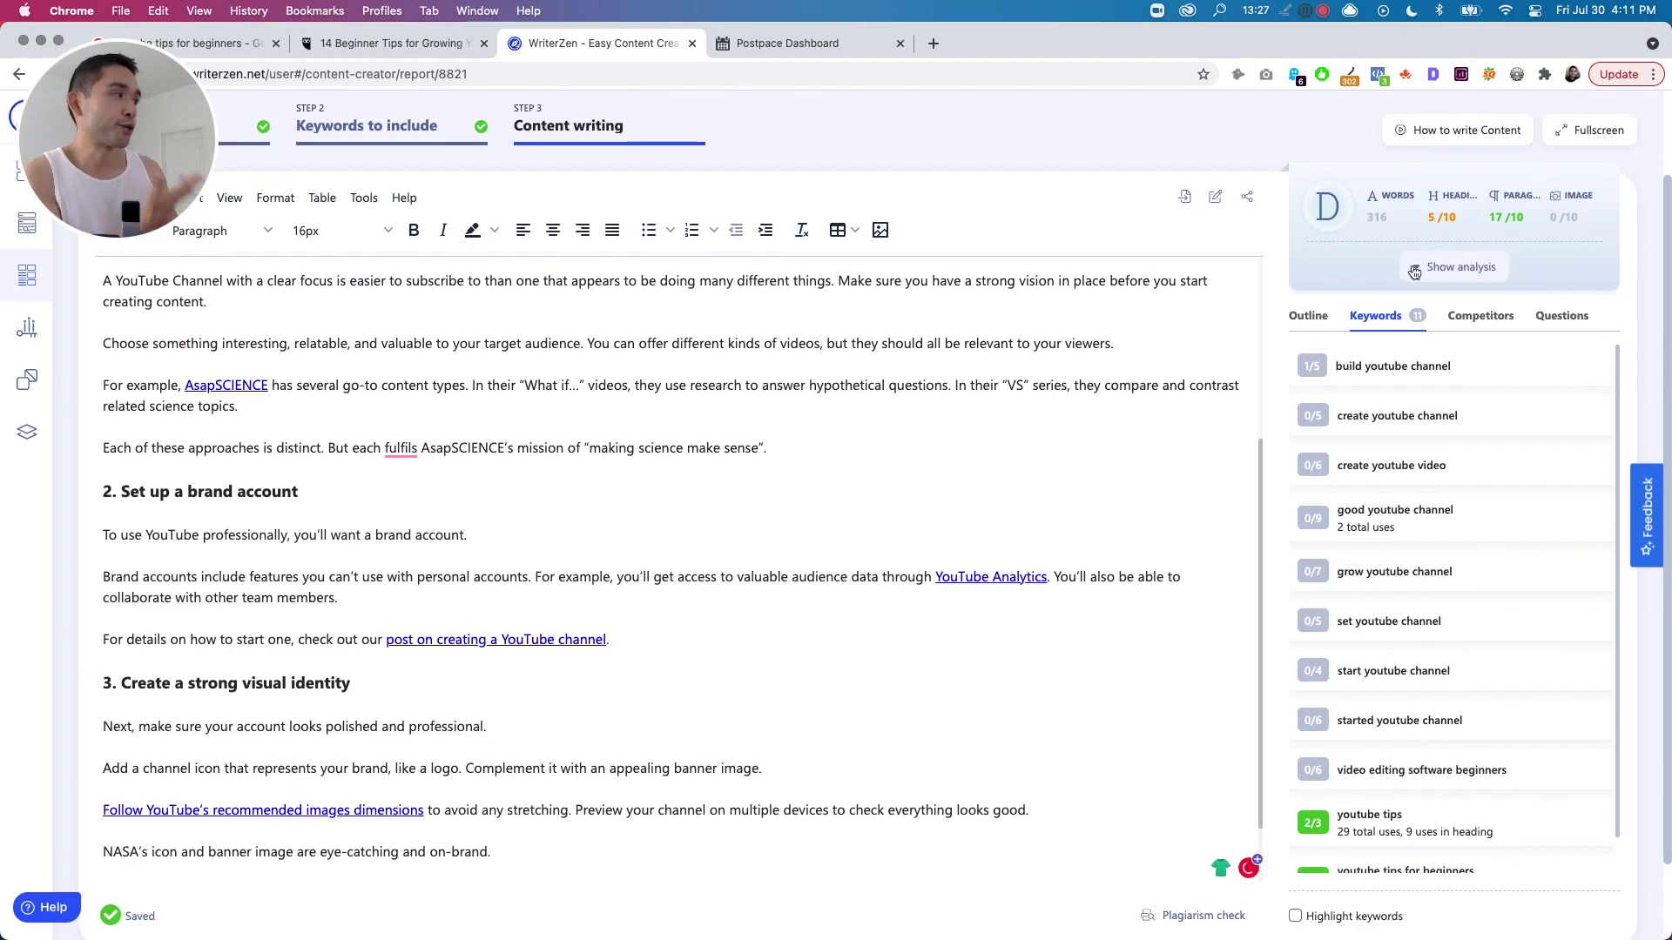
# Review the content problems, the top competitor's outline and the Reddit questions, then return to PostPace.
pyautogui.click(1414, 271)
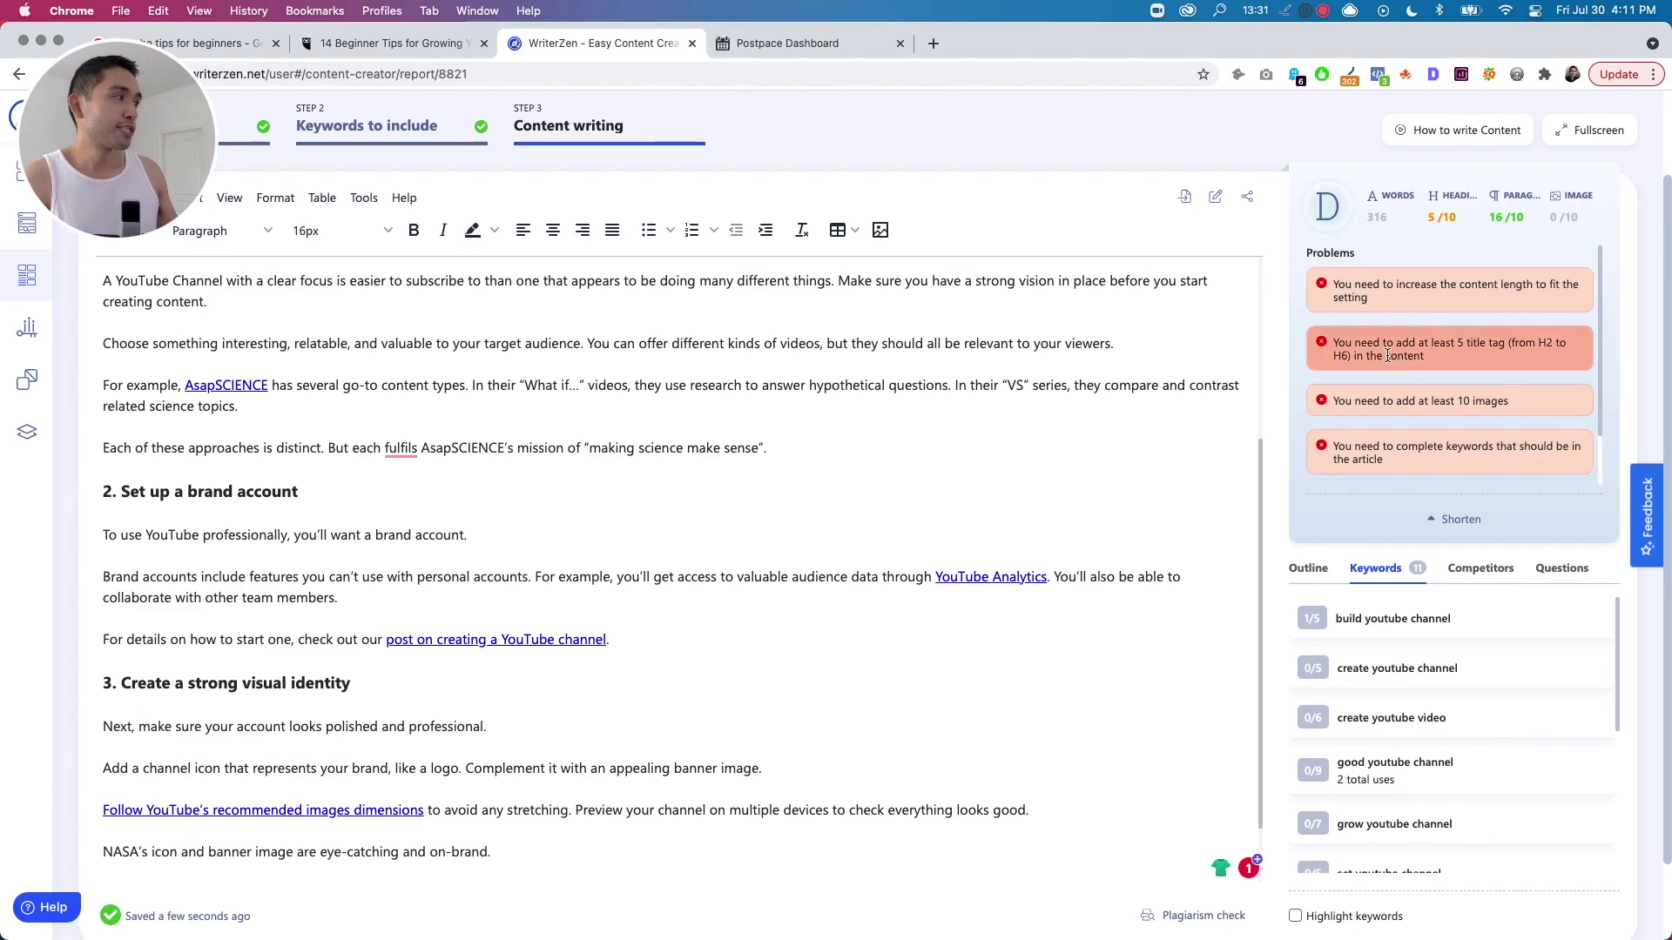
pyautogui.click(1489, 568)
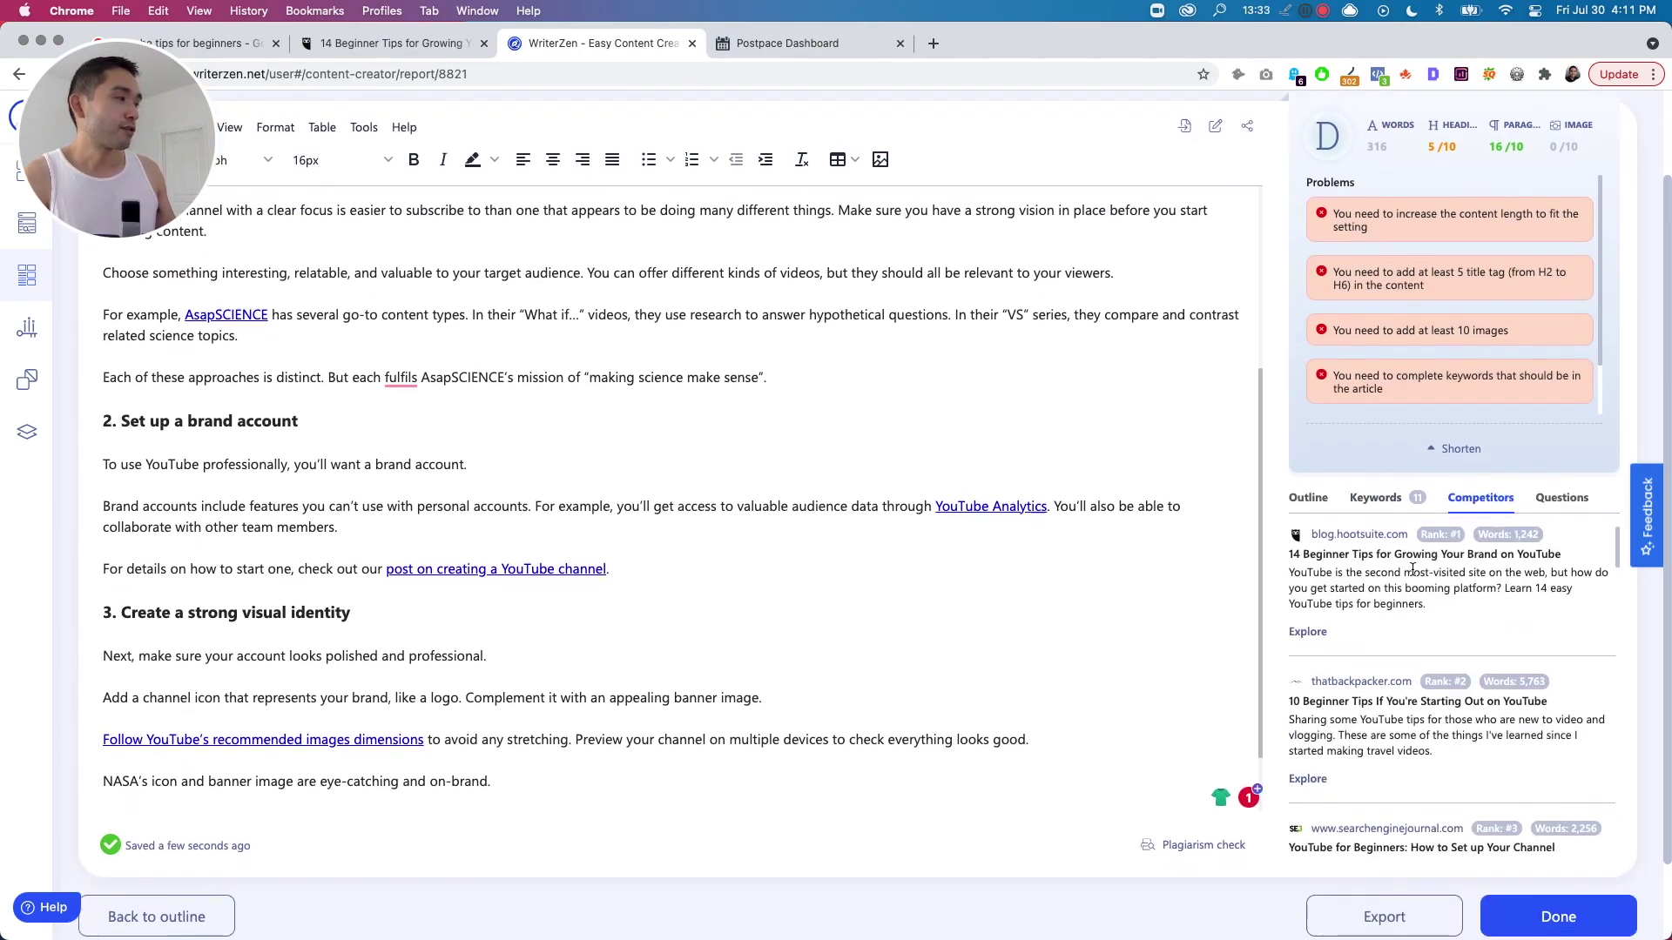
pyautogui.scroll(-1, 1306, 582)
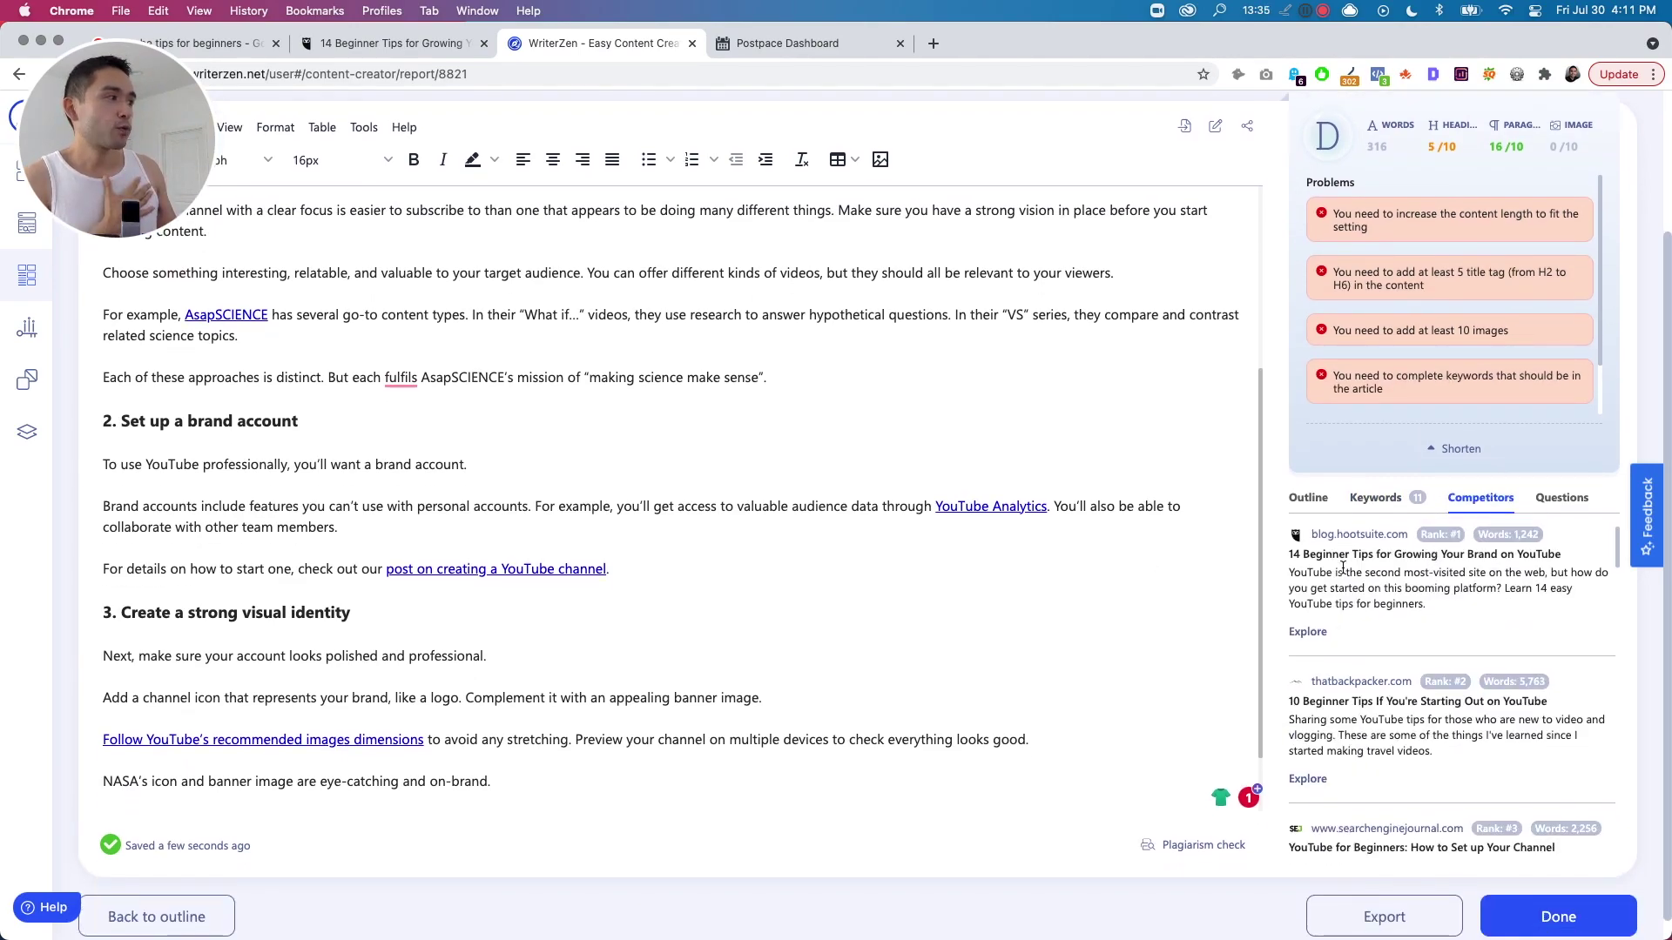
pyautogui.click(1307, 632)
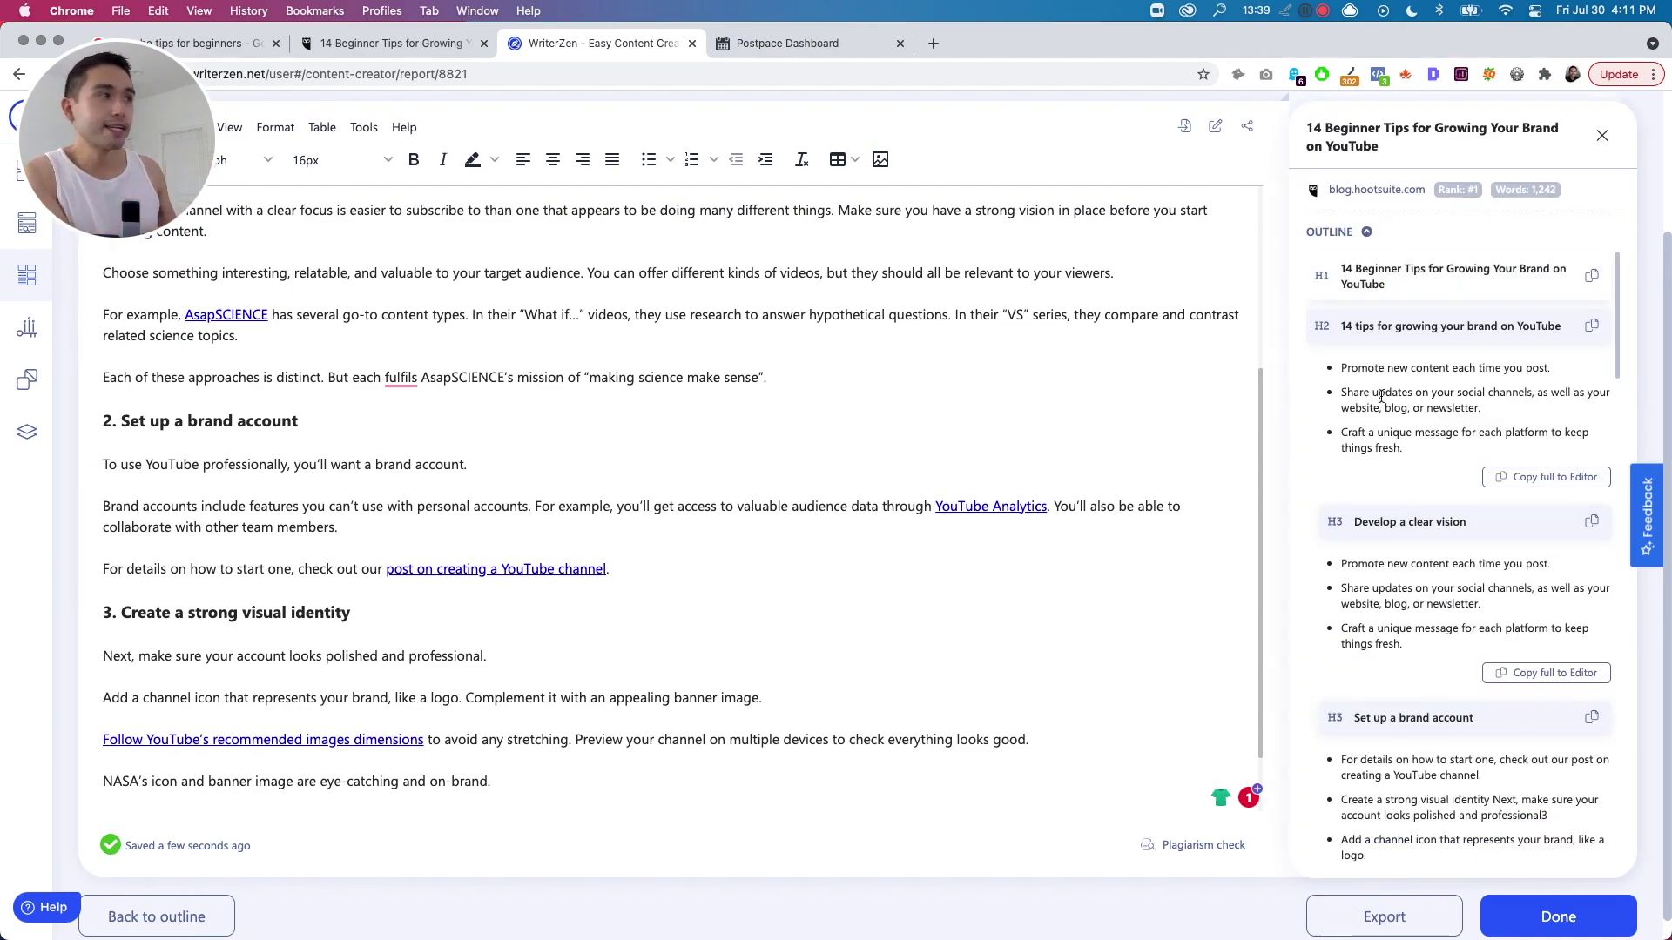
pyautogui.scroll(-3, 1380, 397)
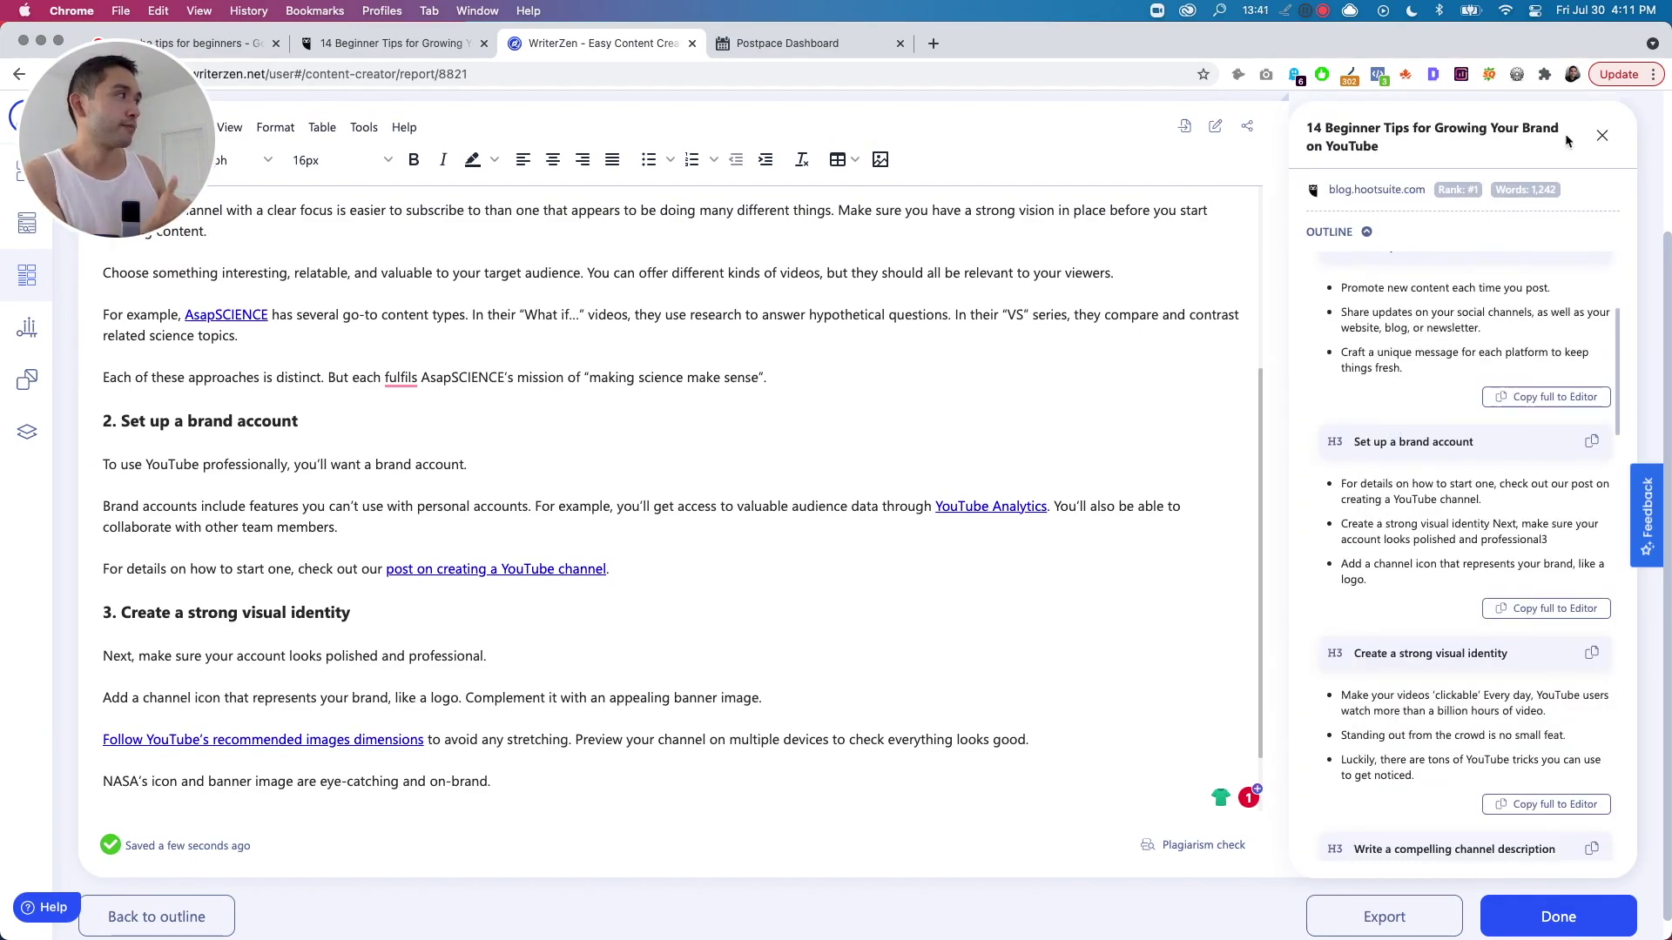
pyautogui.click(1601, 136)
pyautogui.click(1550, 496)
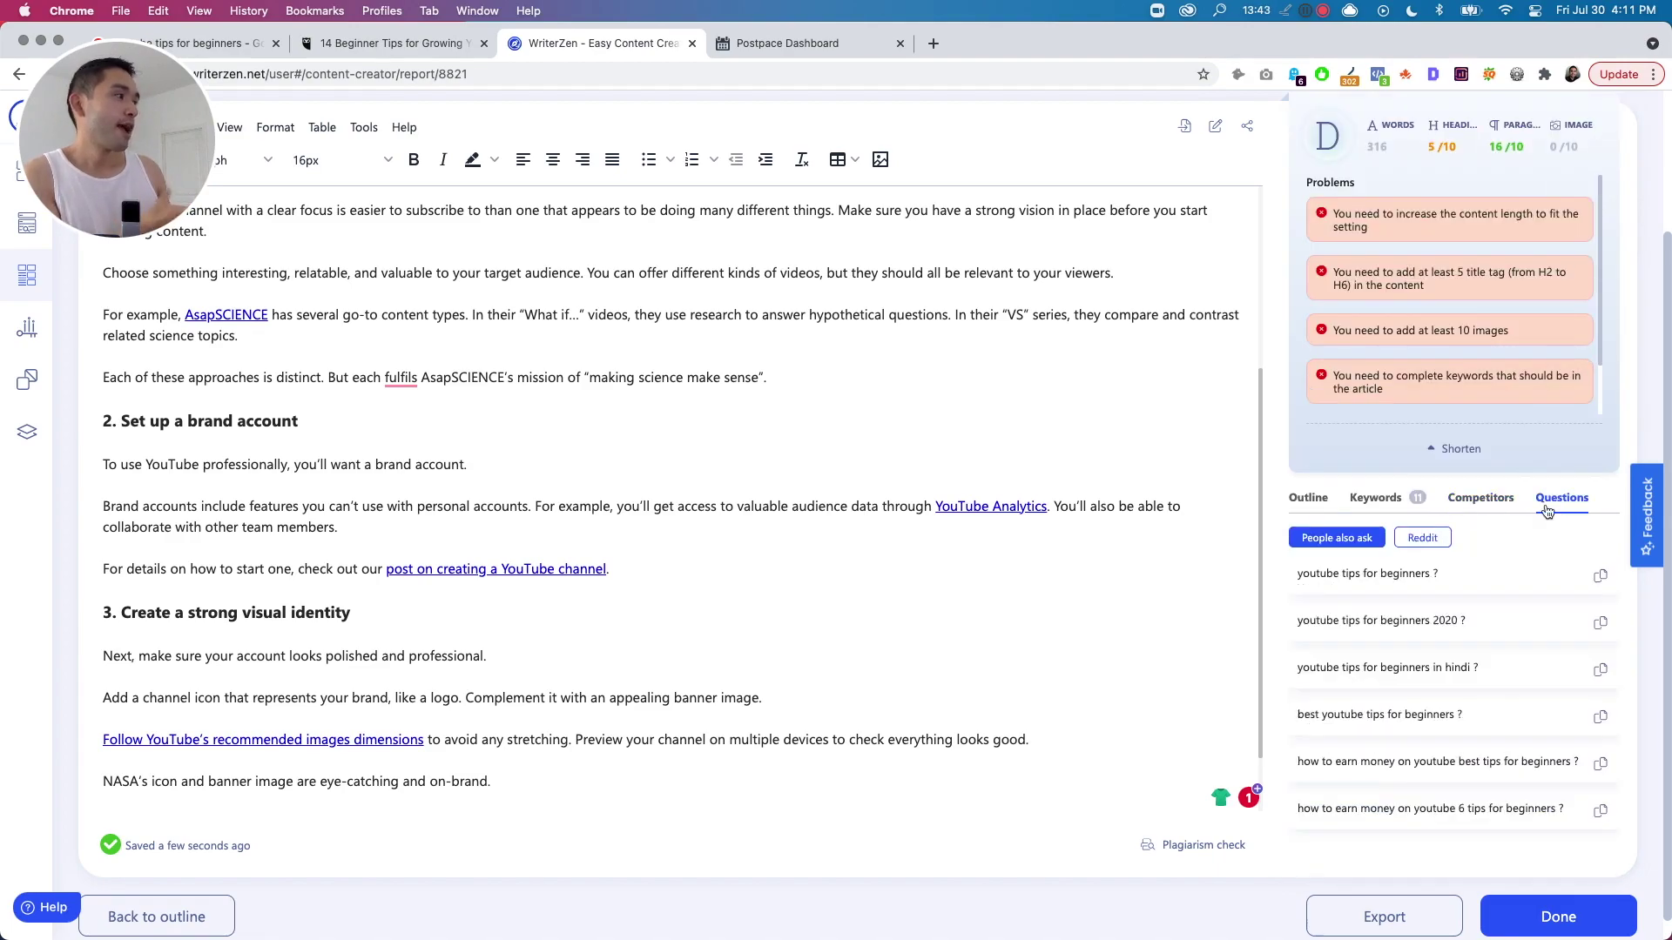
pyautogui.scroll(-1, 1384, 545)
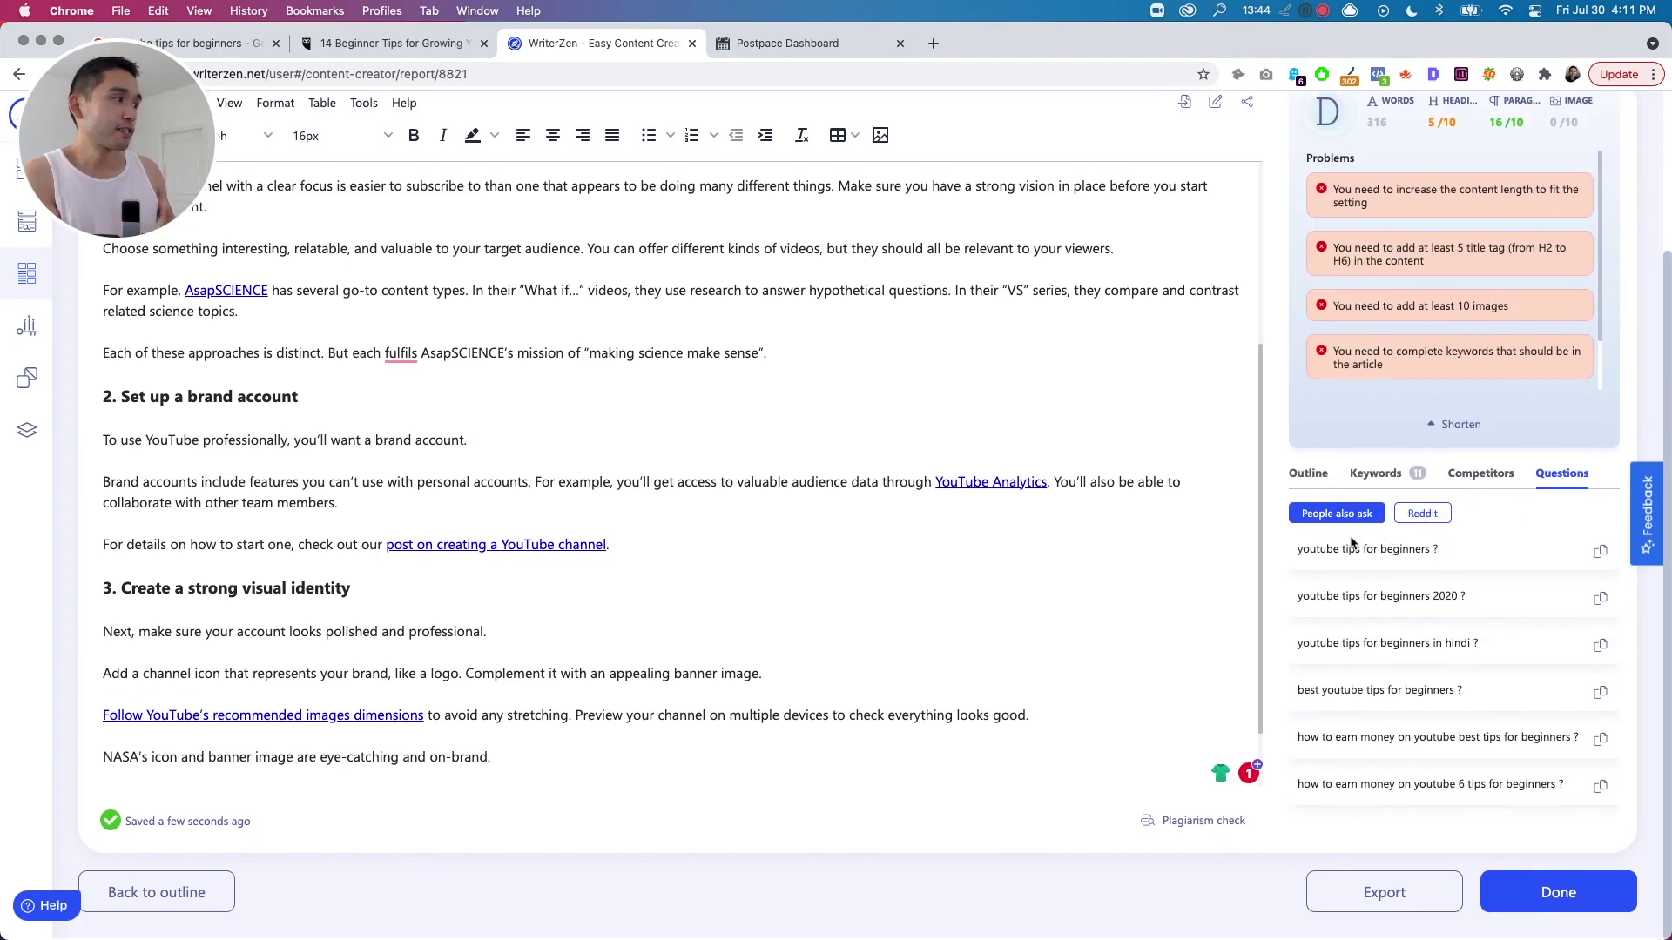
pyautogui.click(1423, 515)
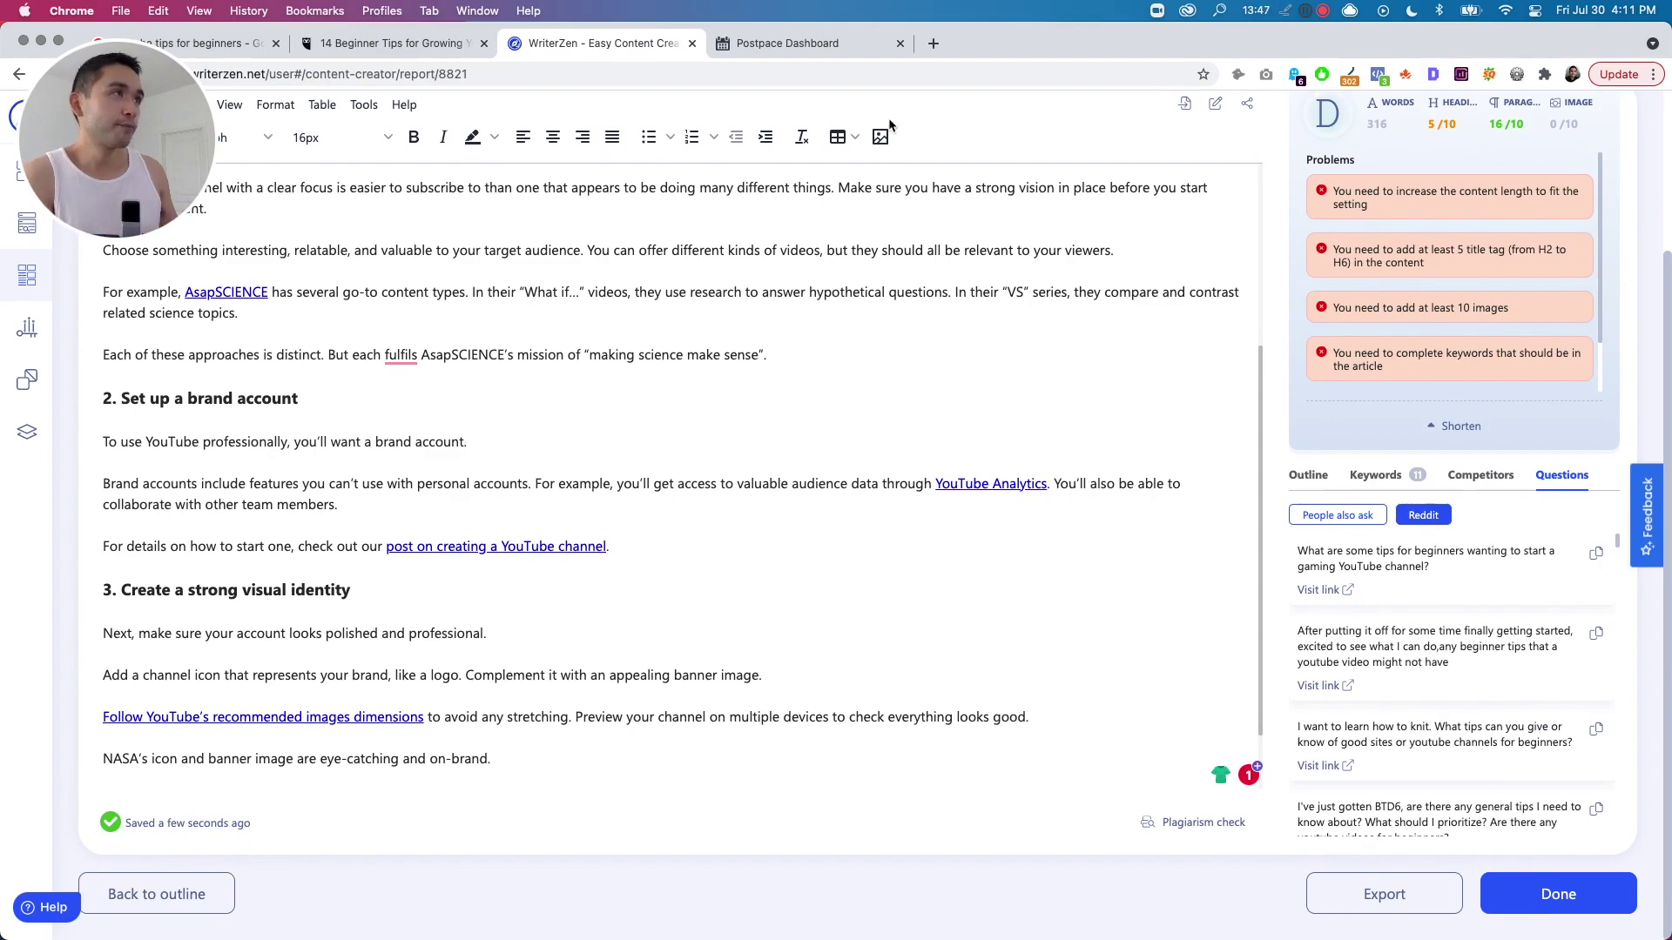
pyautogui.click(803, 42)
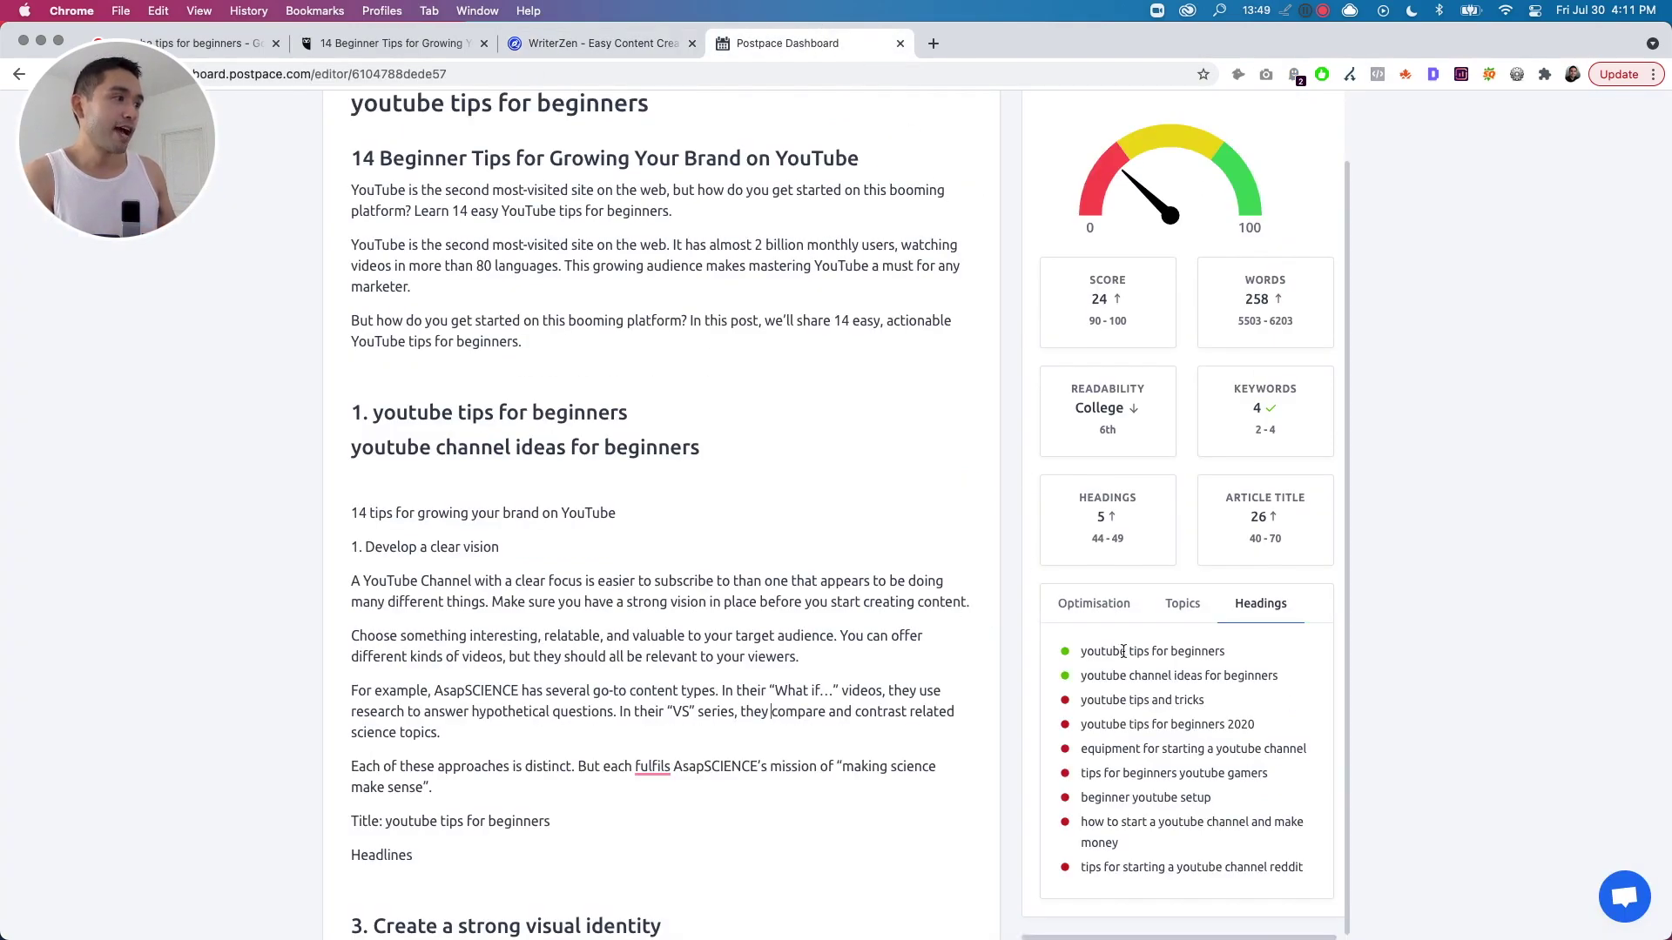
pyautogui.scroll(-1, 1131, 621)
# Check PostPace's optimisation checklist, suggested topics and headings, then return to the WriterZen editor.
pyautogui.click(1110, 612)
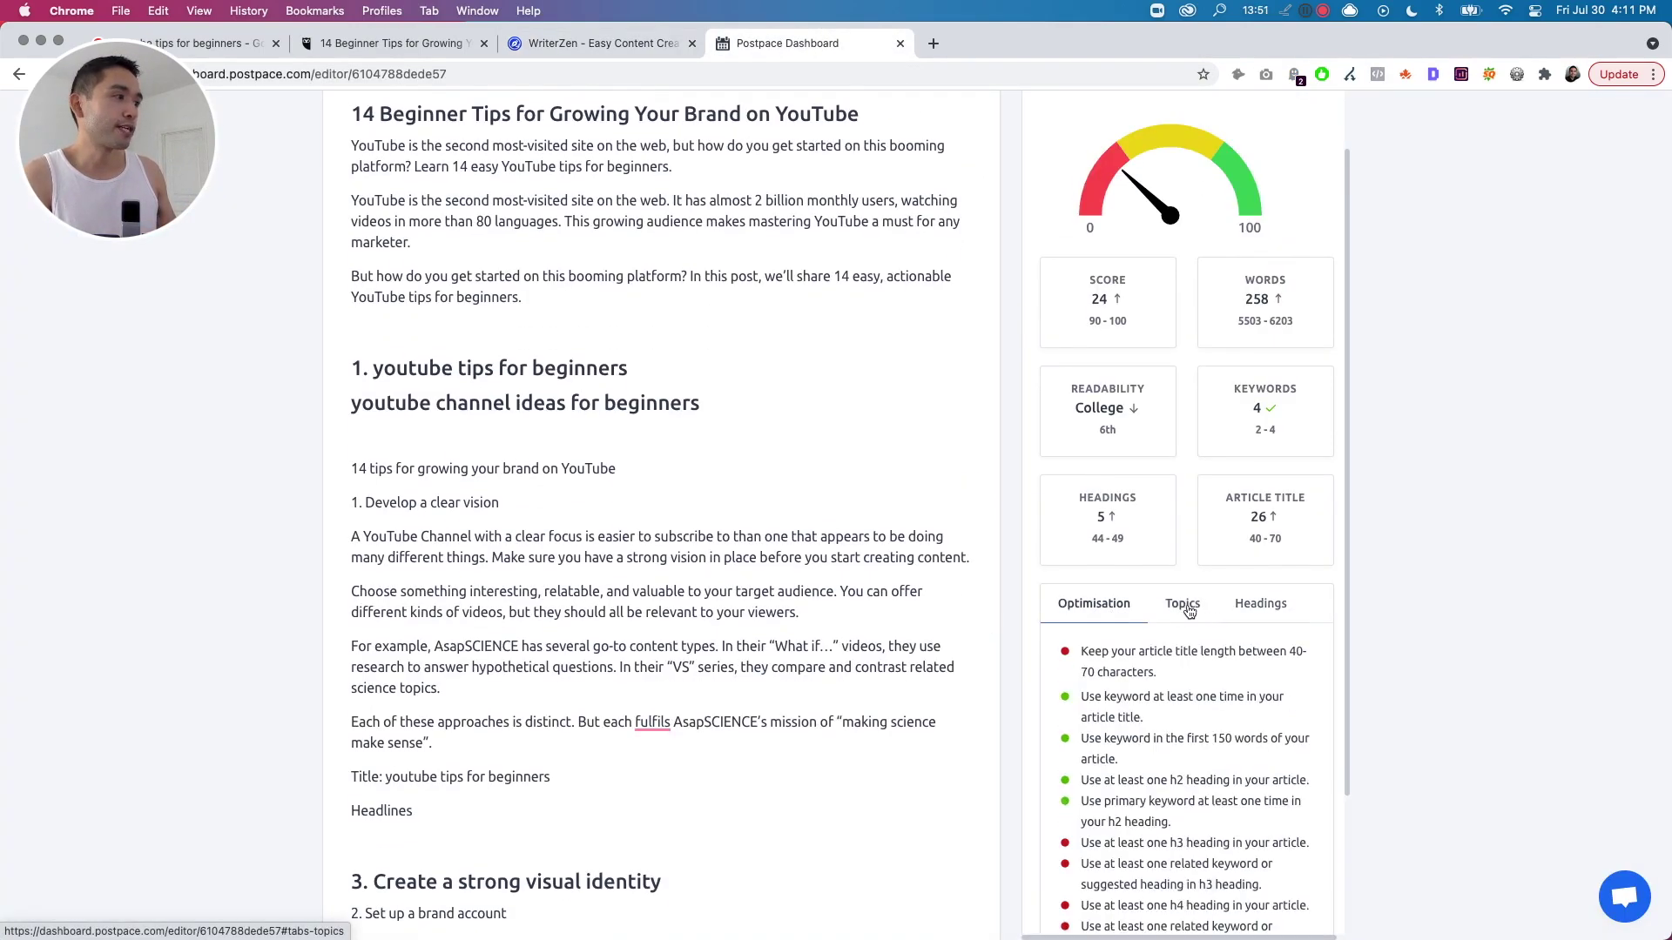
pyautogui.click(1184, 607)
pyautogui.click(1260, 603)
pyautogui.click(1182, 604)
pyautogui.click(1093, 604)
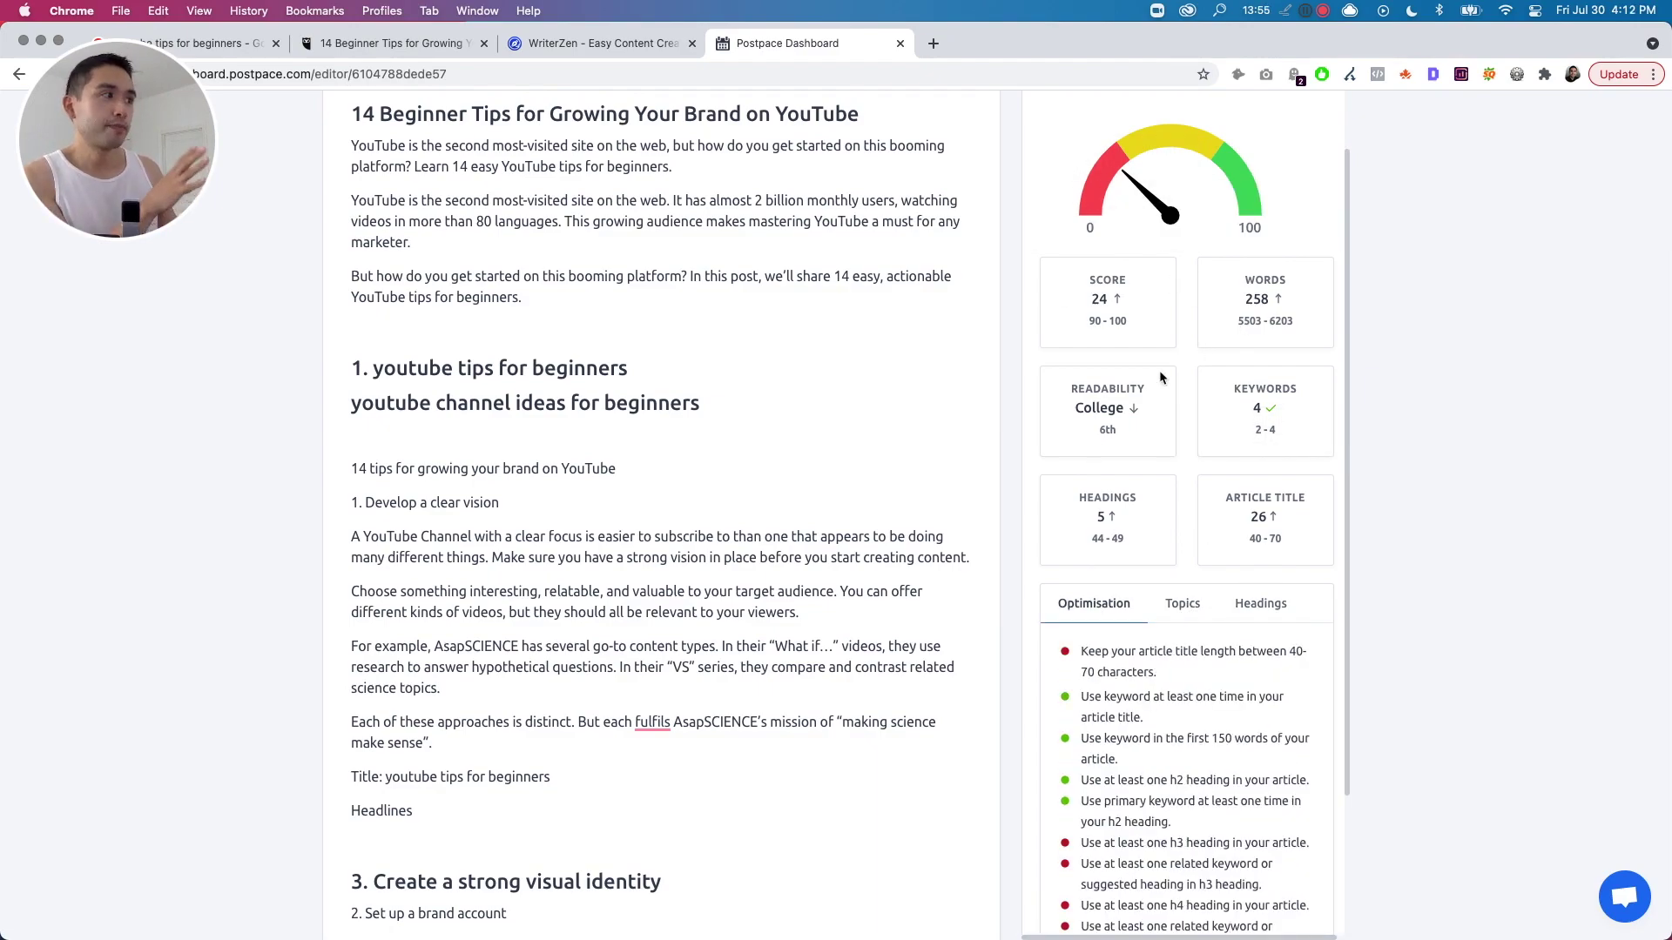
pyautogui.scroll(3, 667, 500)
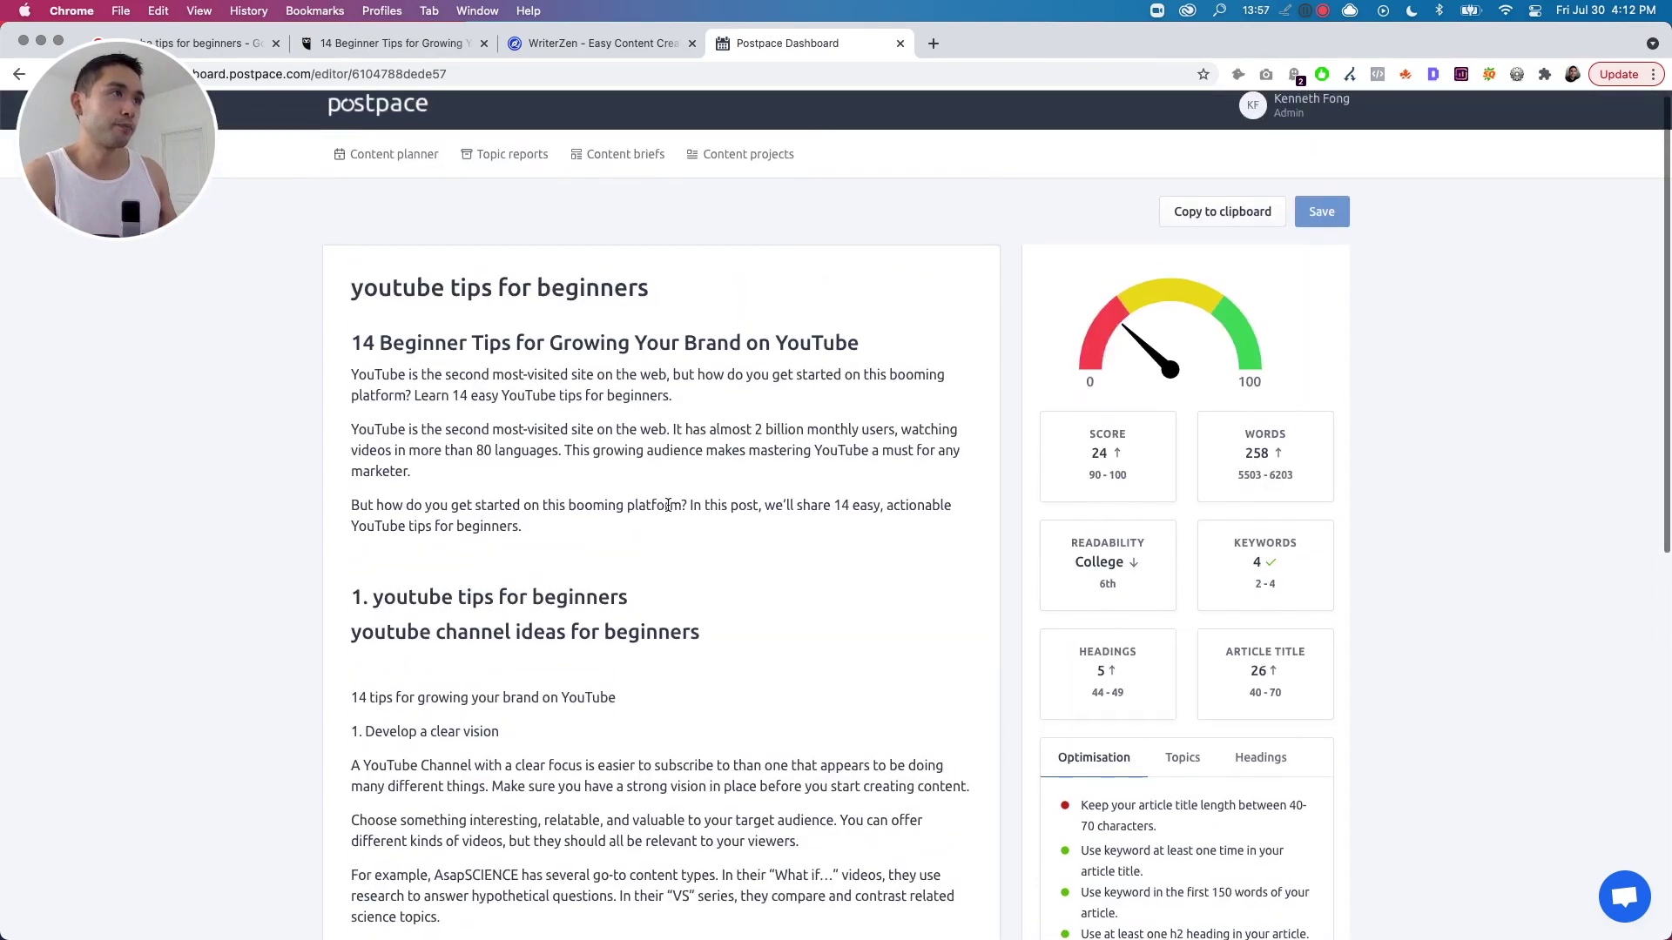
pyautogui.click(602, 42)
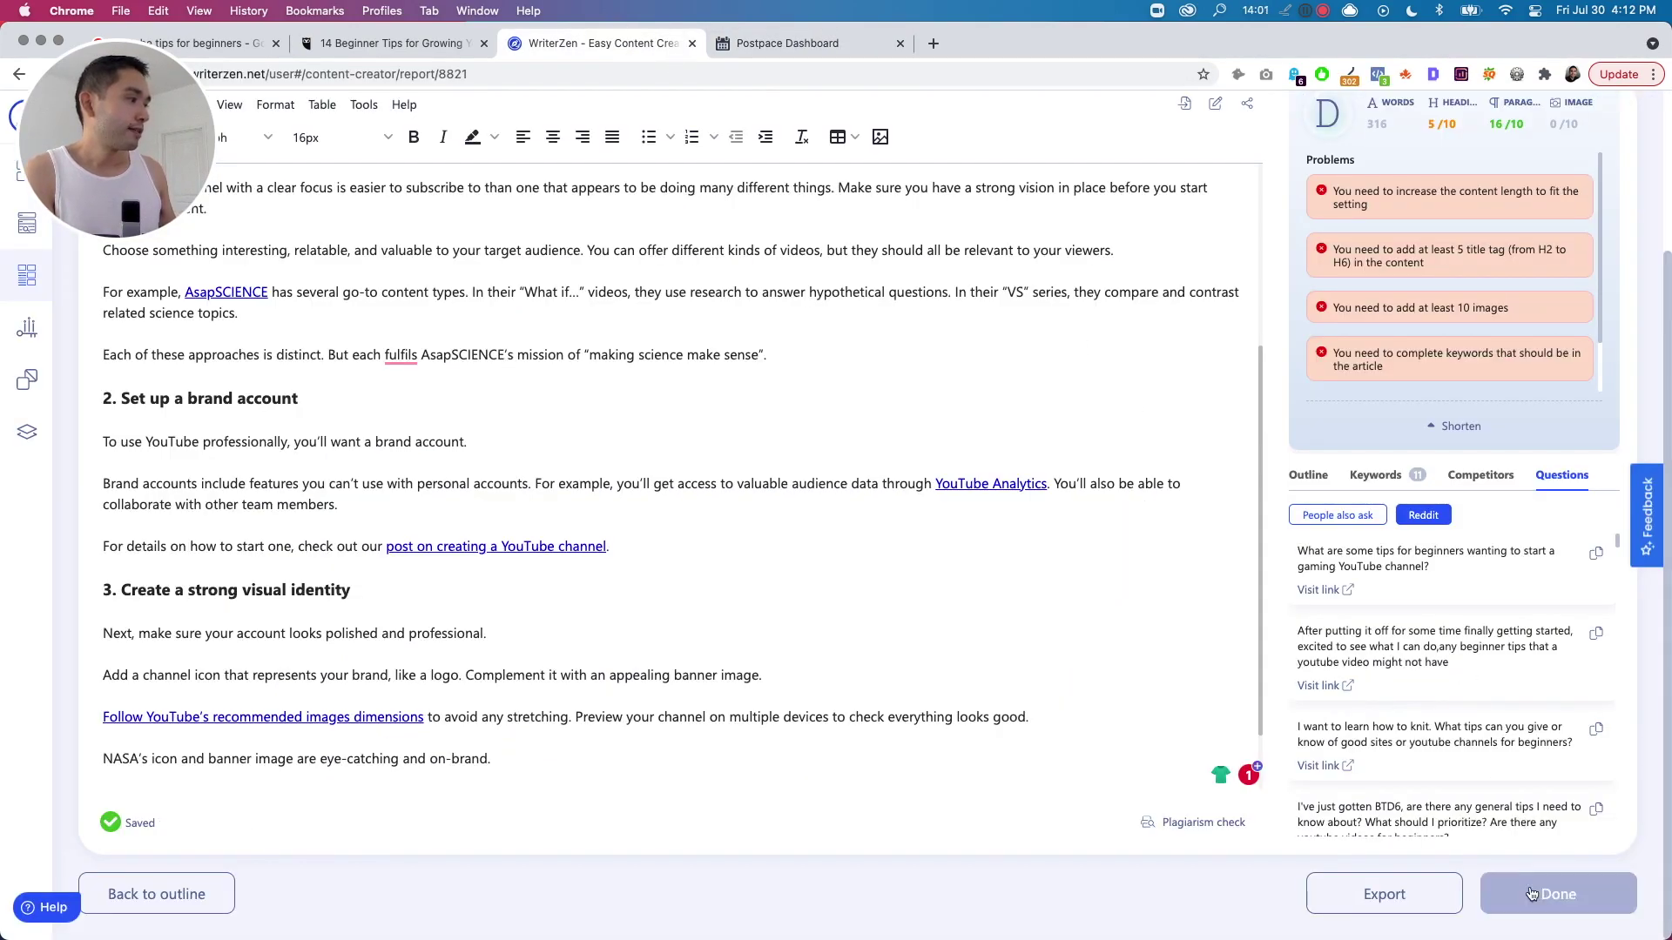
pyautogui.scroll(-5, 1329, 560)
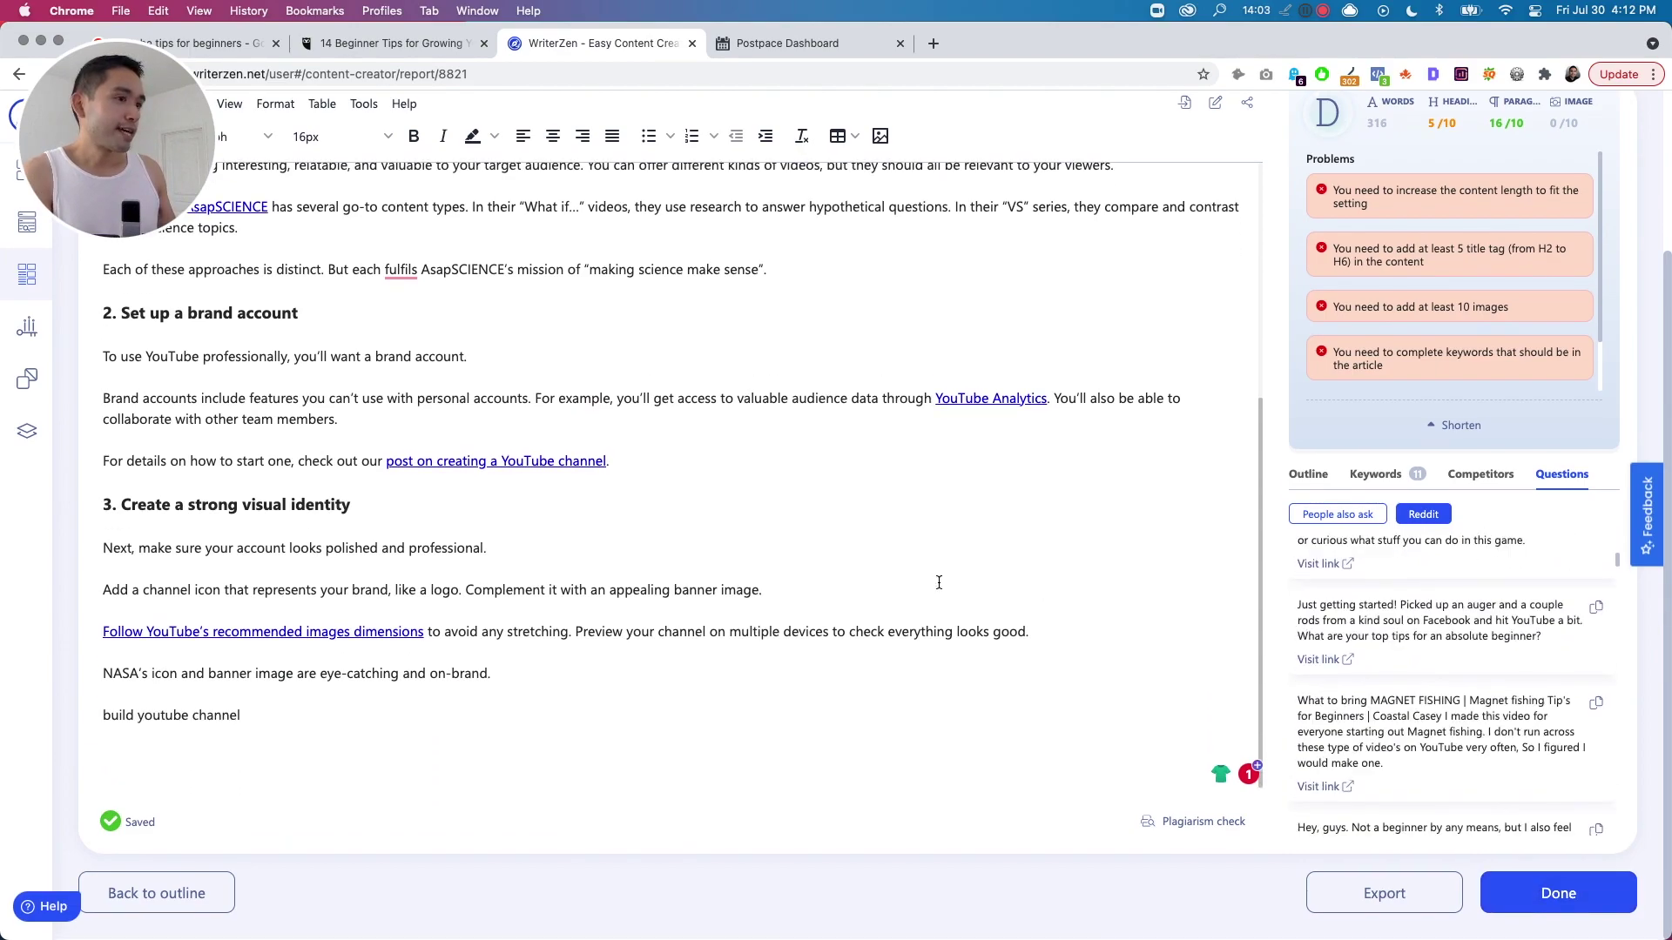
pyautogui.scroll(3, 935, 589)
pyautogui.scroll(2, 936, 589)
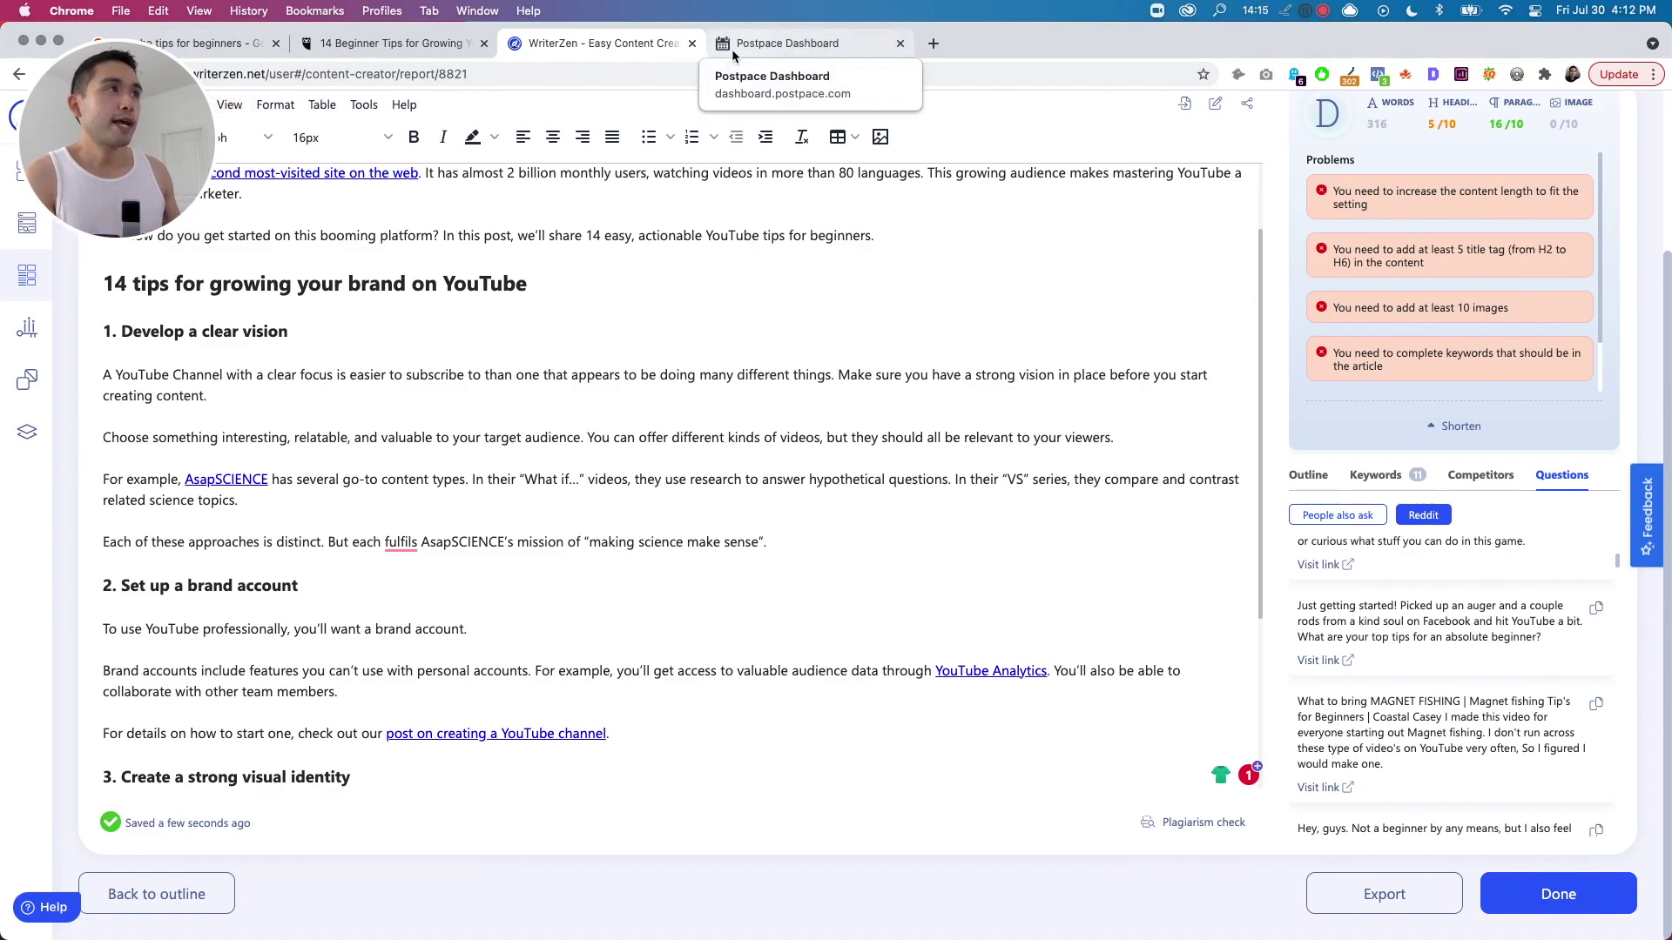
pyautogui.click(787, 44)
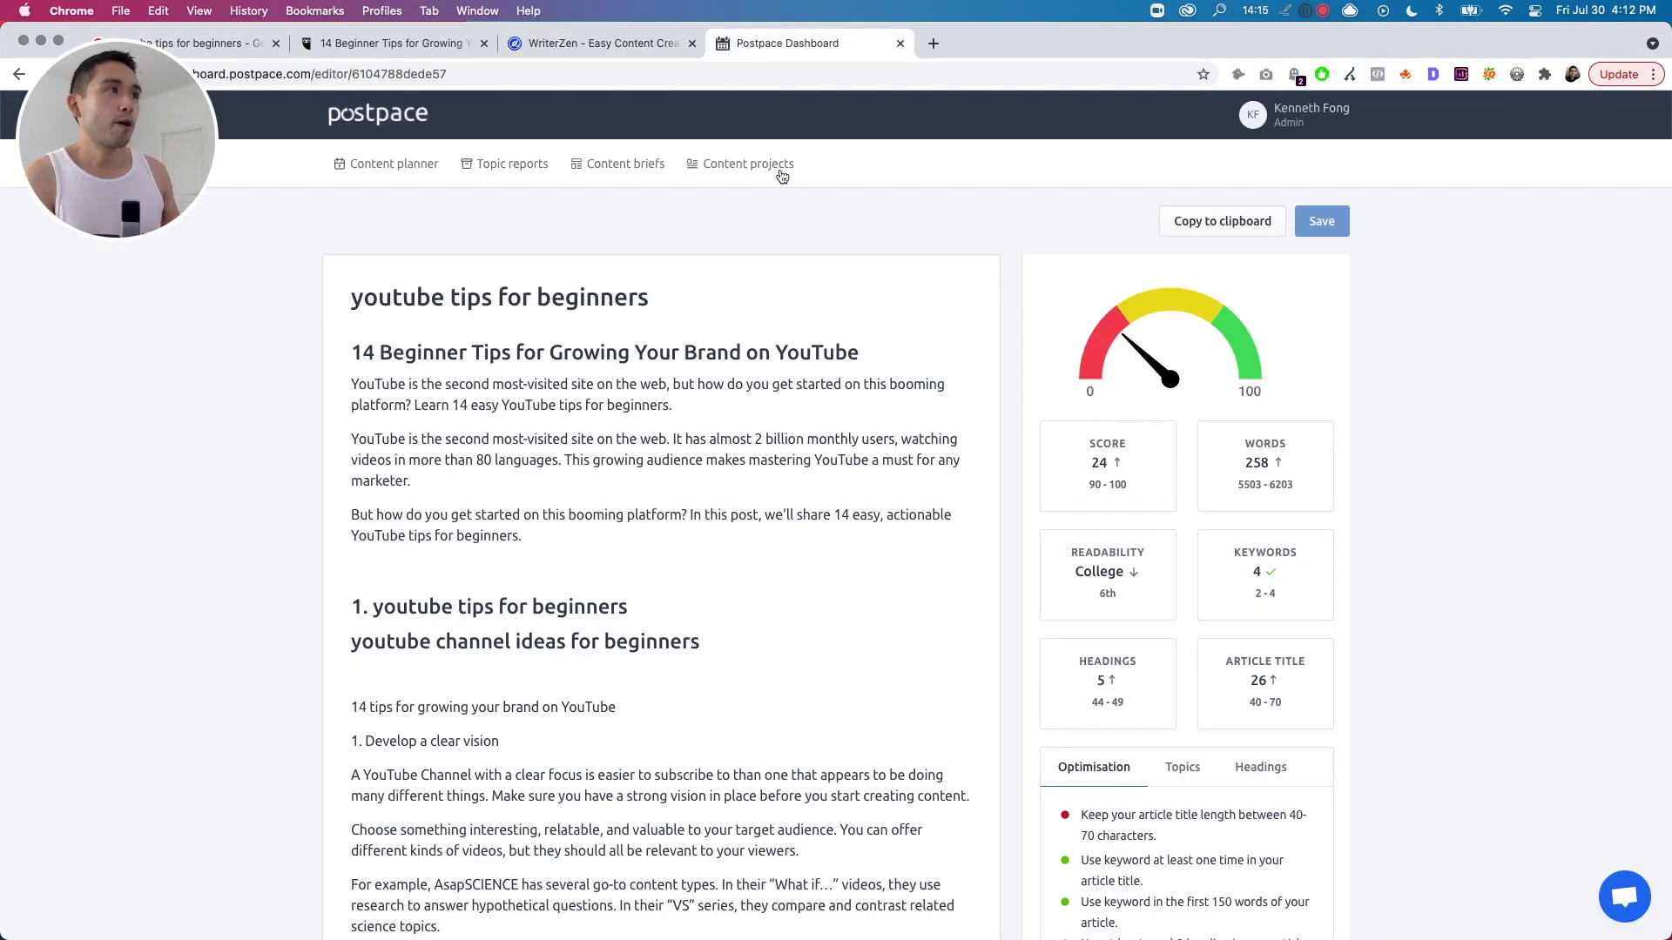
# Open the 'youtube tips for beginners' topic report and a top competitor's details, then return to WriterZen.
pyautogui.click(522, 168)
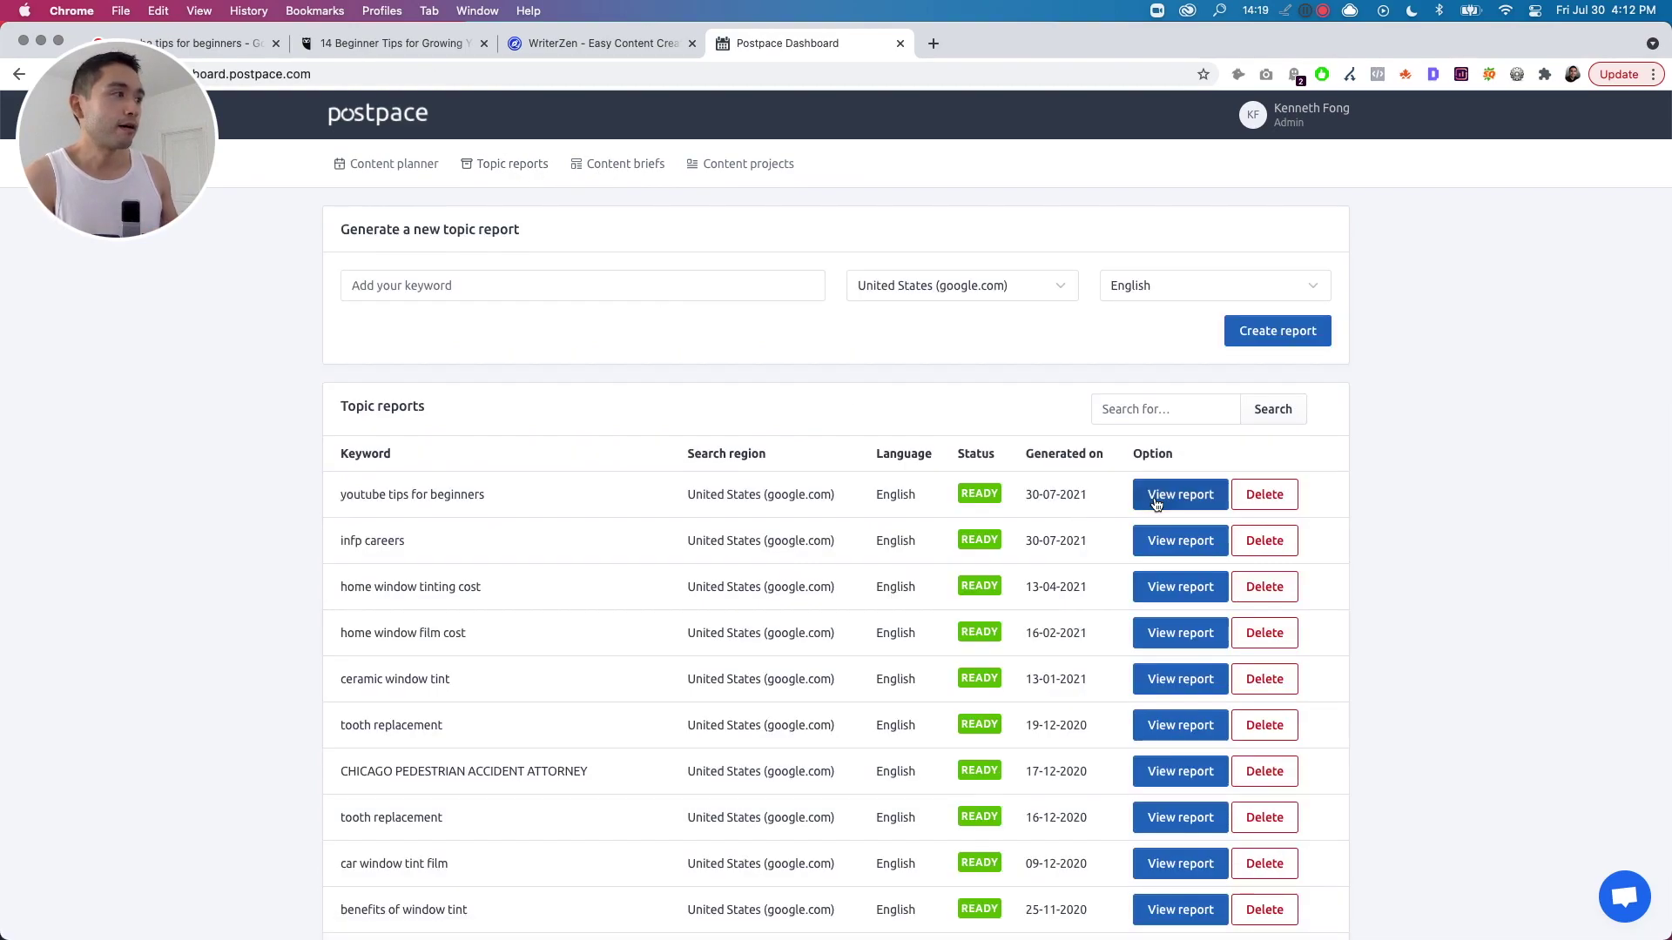
pyautogui.click(1147, 500)
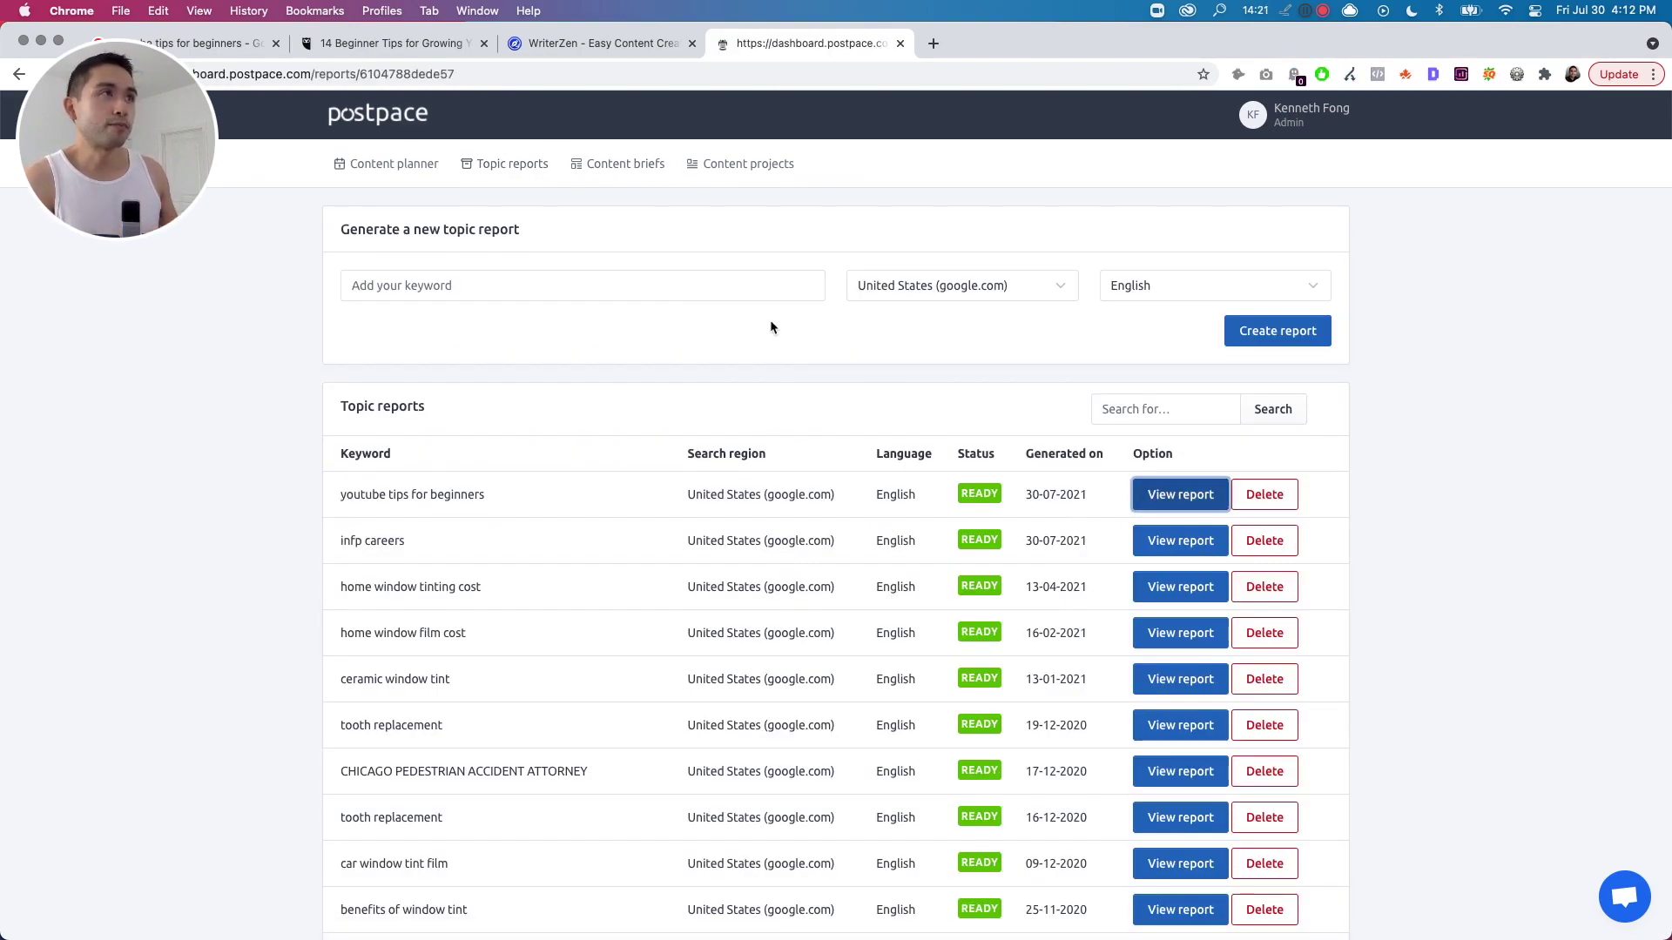
pyautogui.scroll(-5, 836, 660)
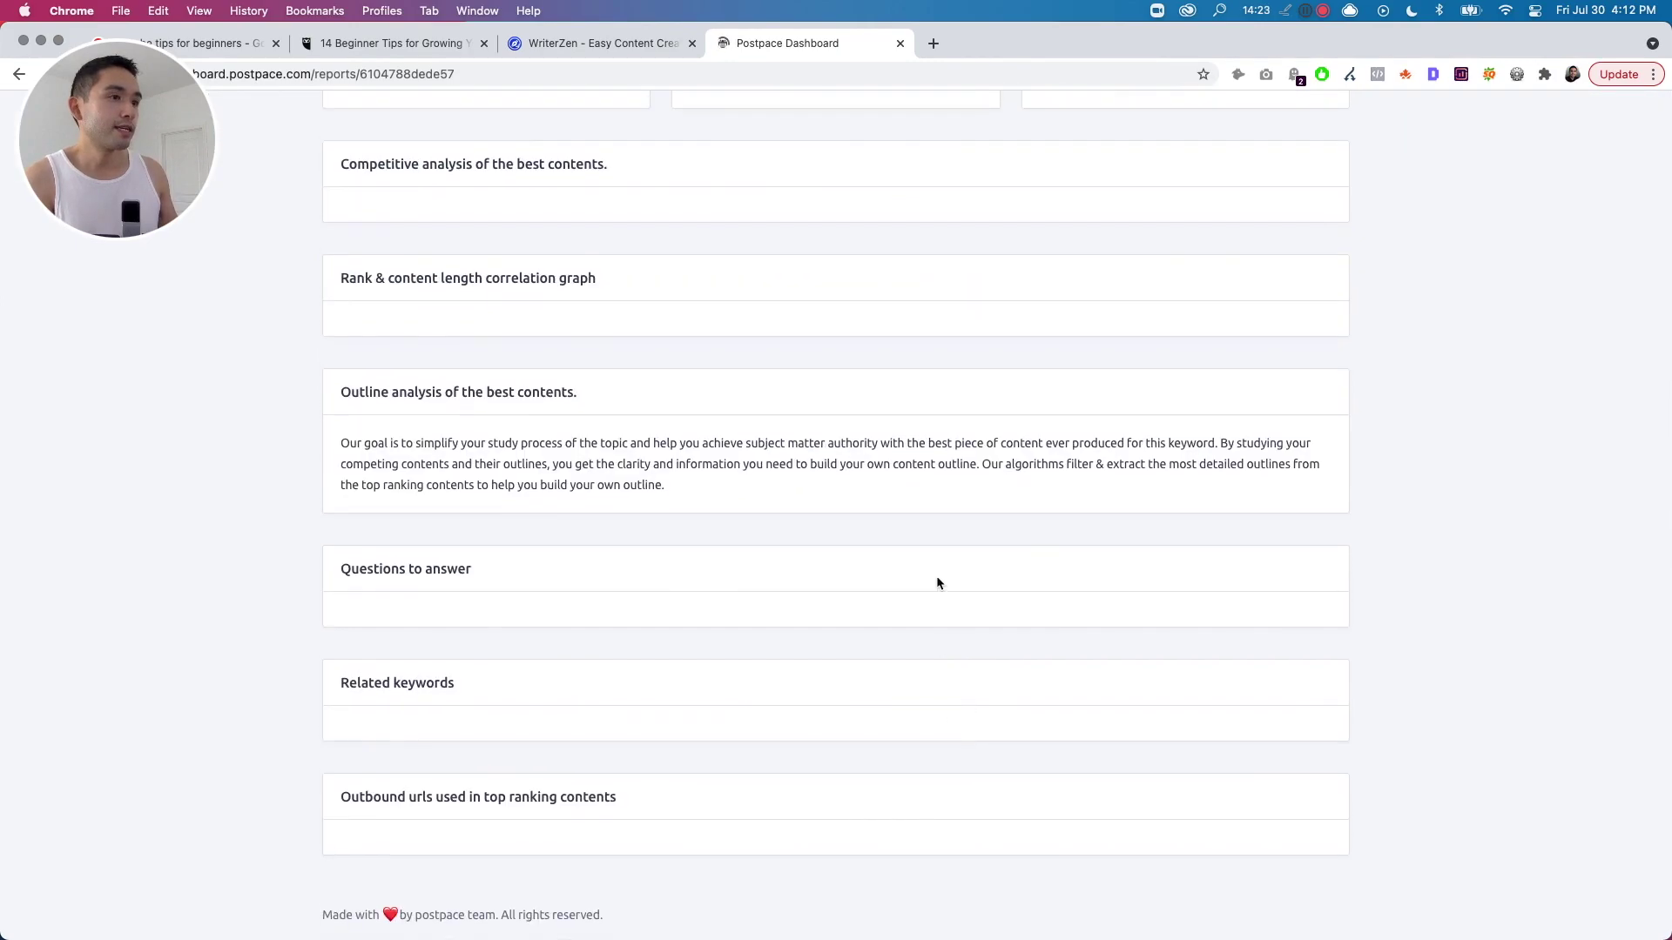
pyautogui.scroll(3, 997, 445)
pyautogui.click(1245, 578)
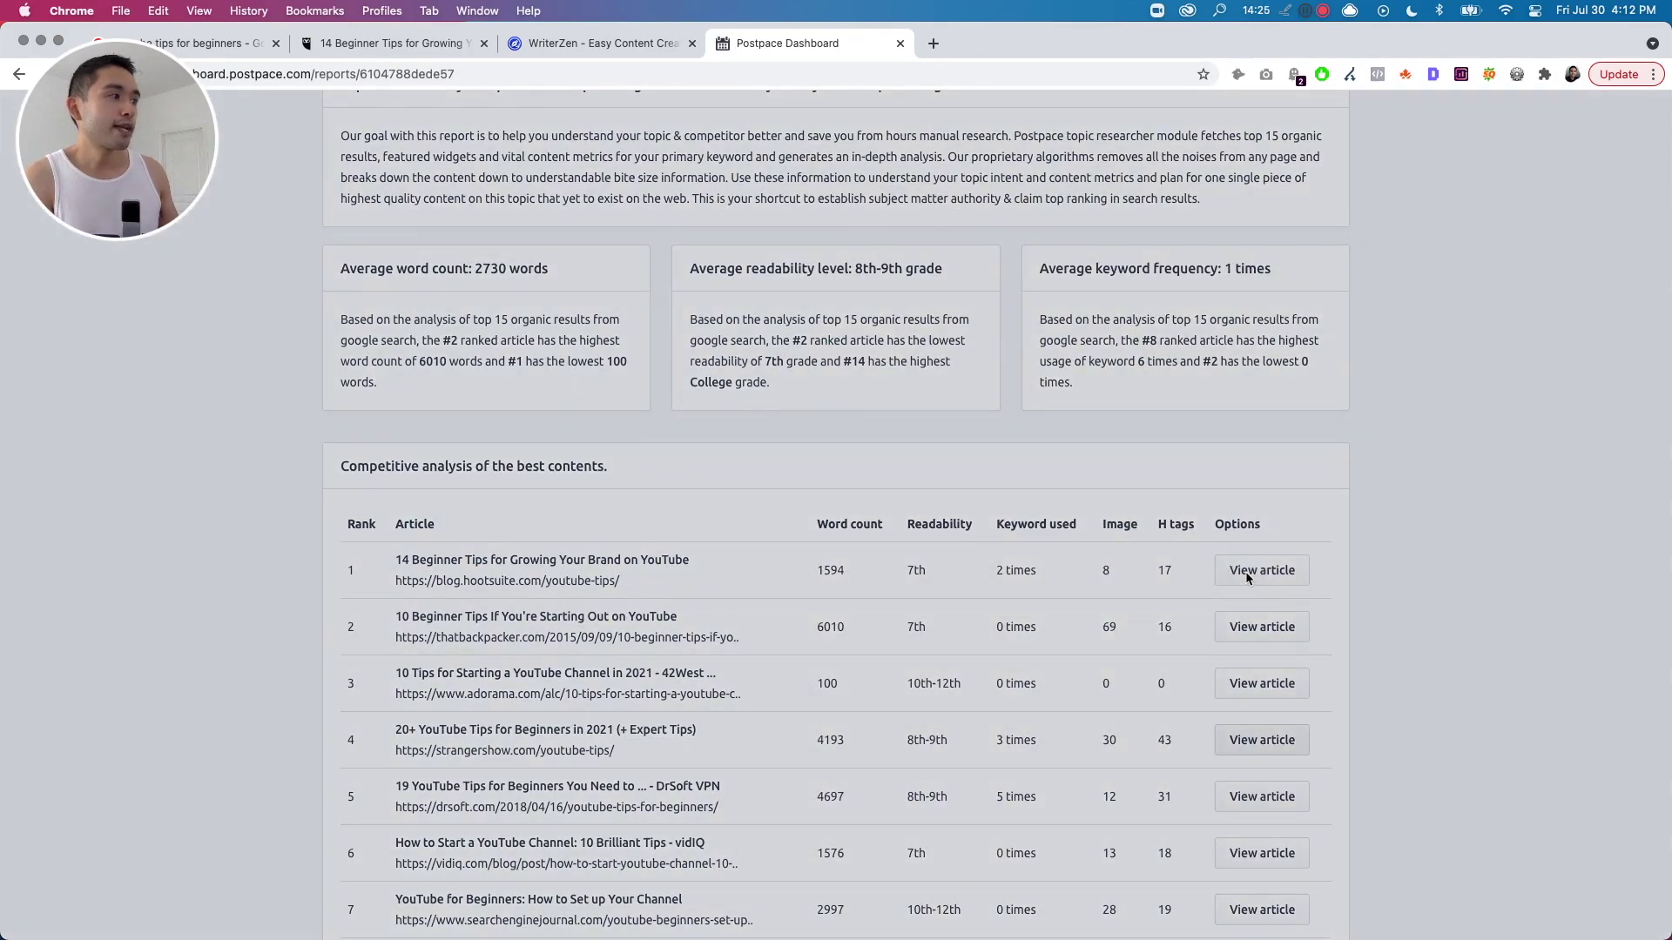
pyautogui.click(1619, 127)
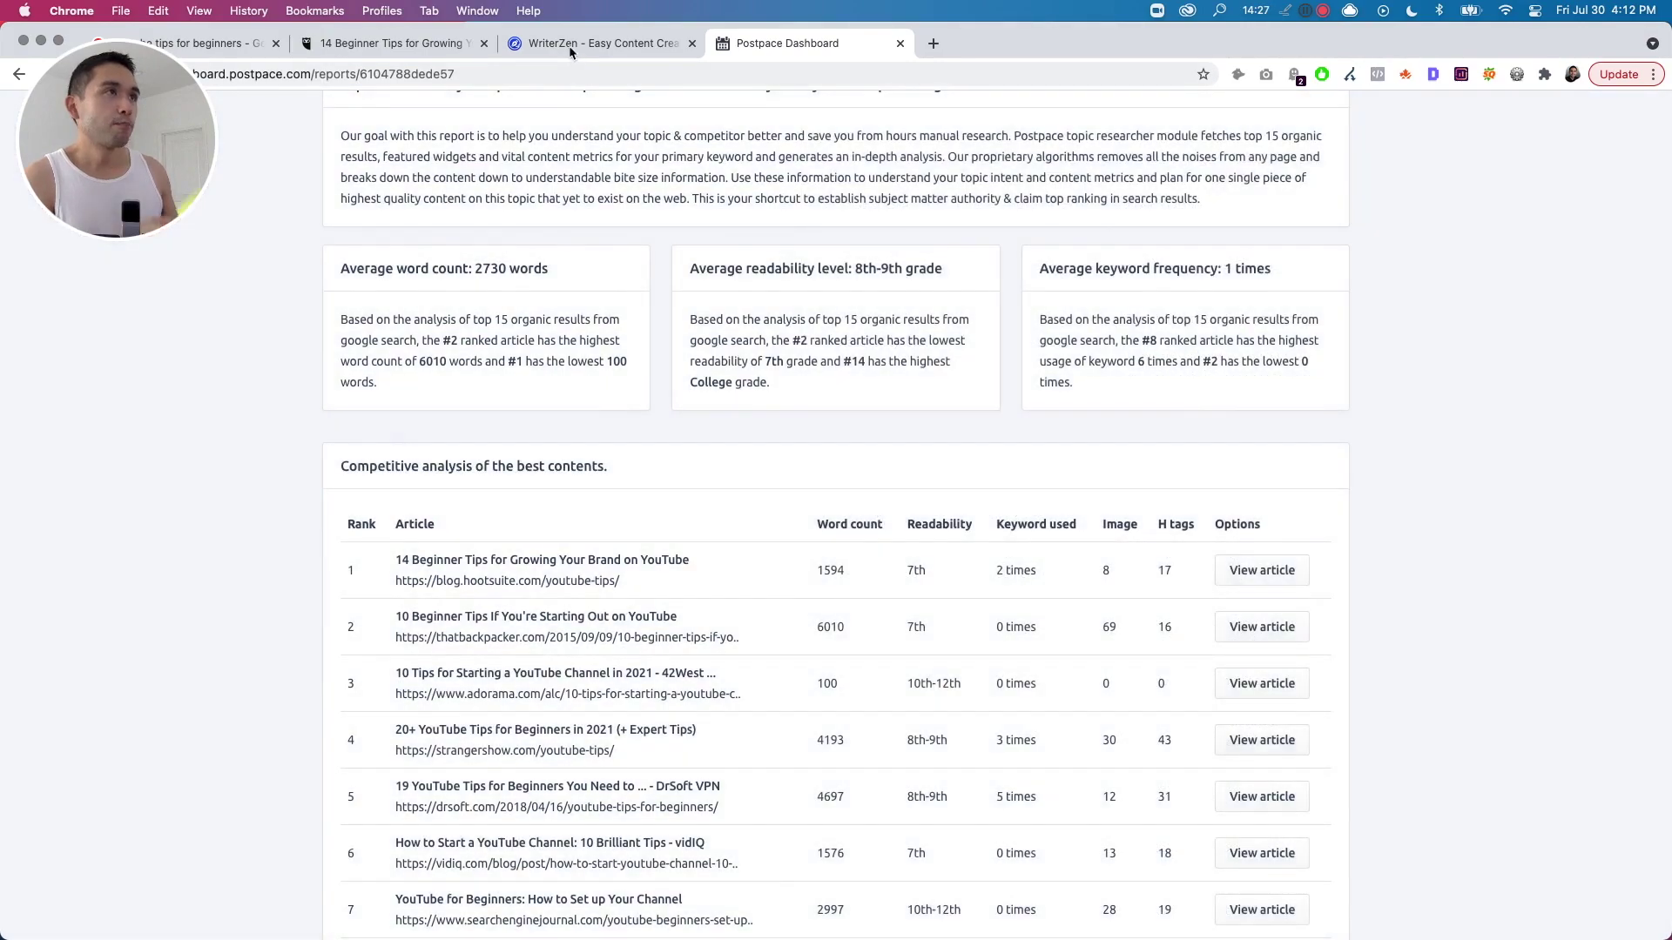
pyautogui.click(574, 47)
pyautogui.scroll(1, 376, 200)
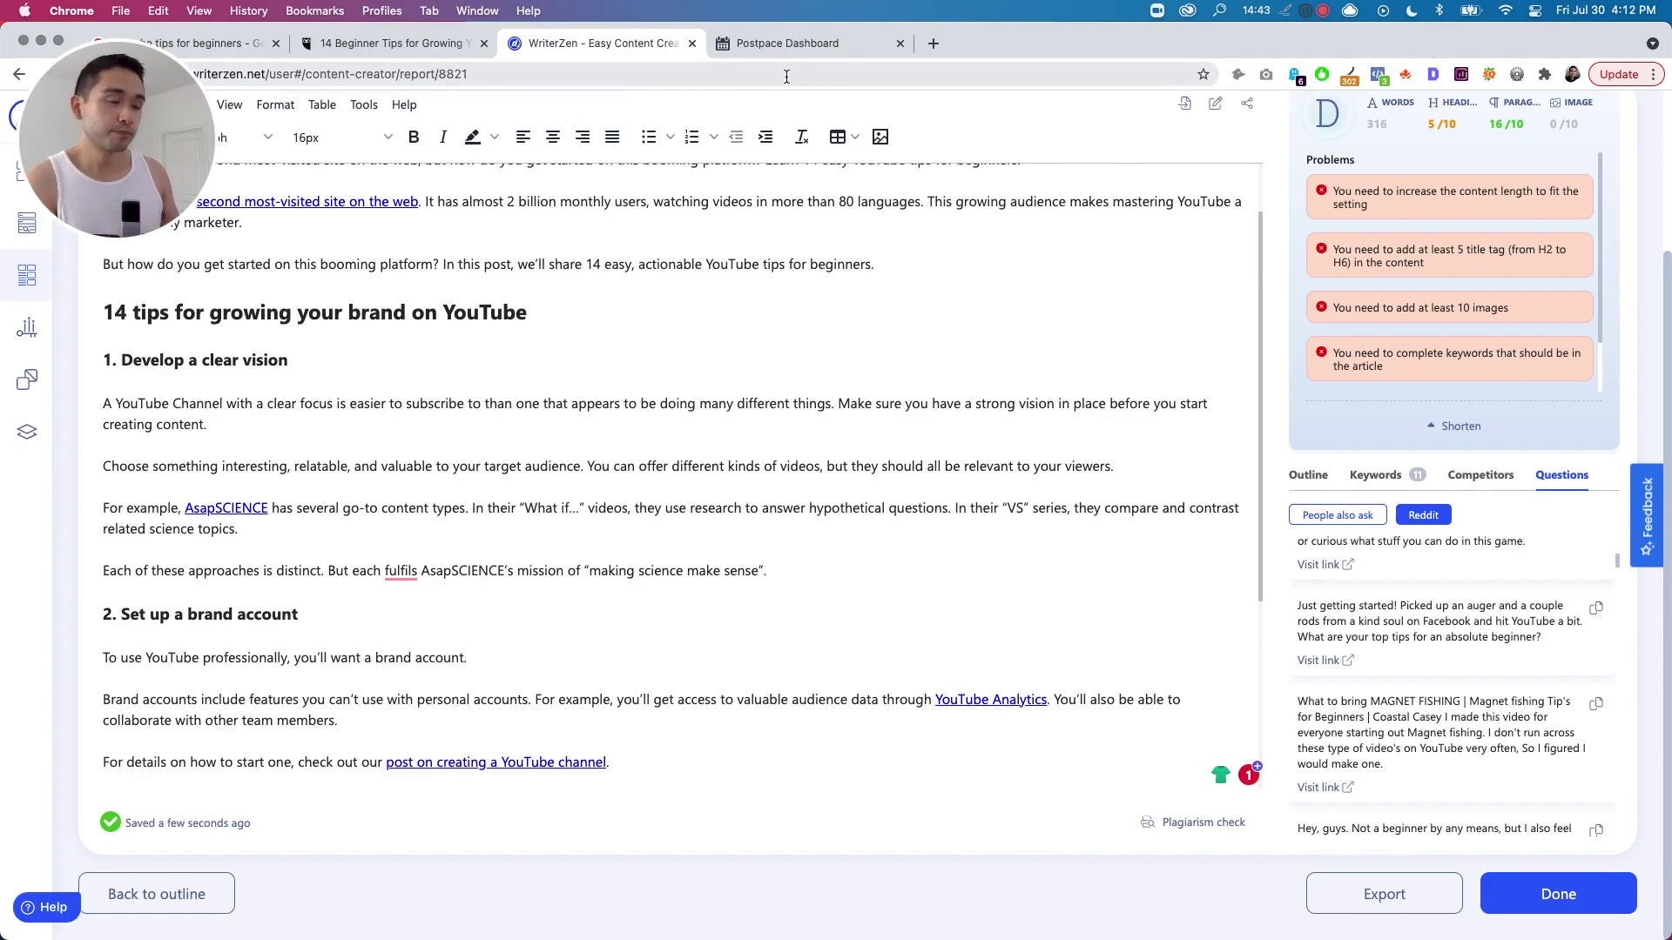
pyautogui.scroll(2, 672, 430)
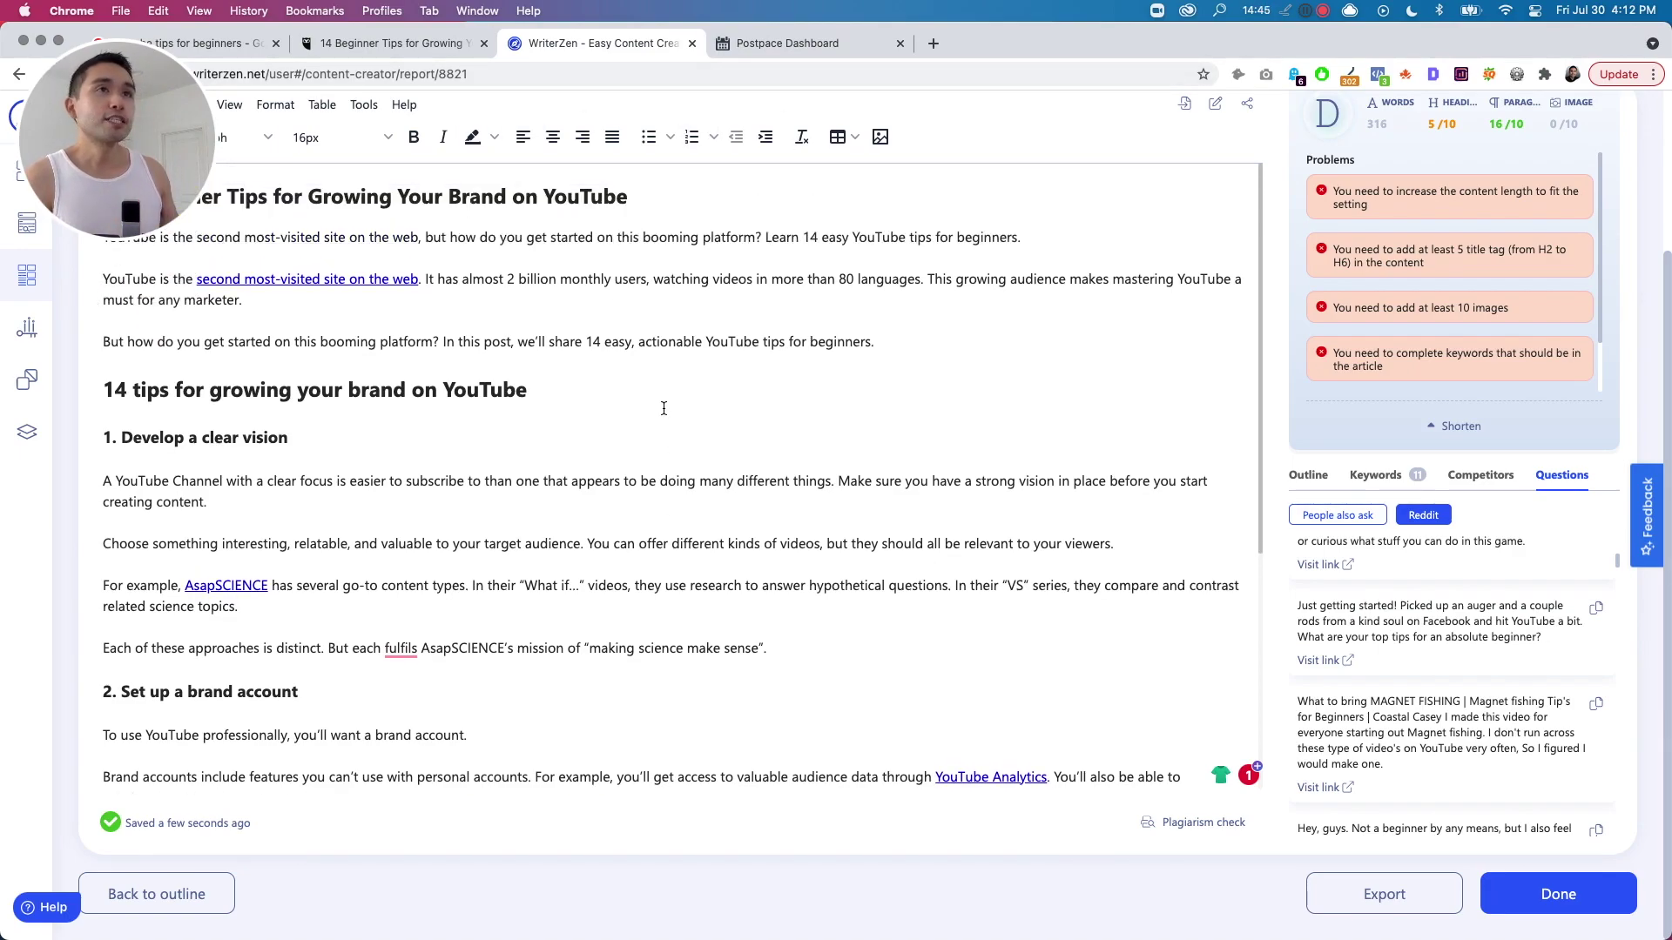
pyautogui.scroll(4, 628, 424)
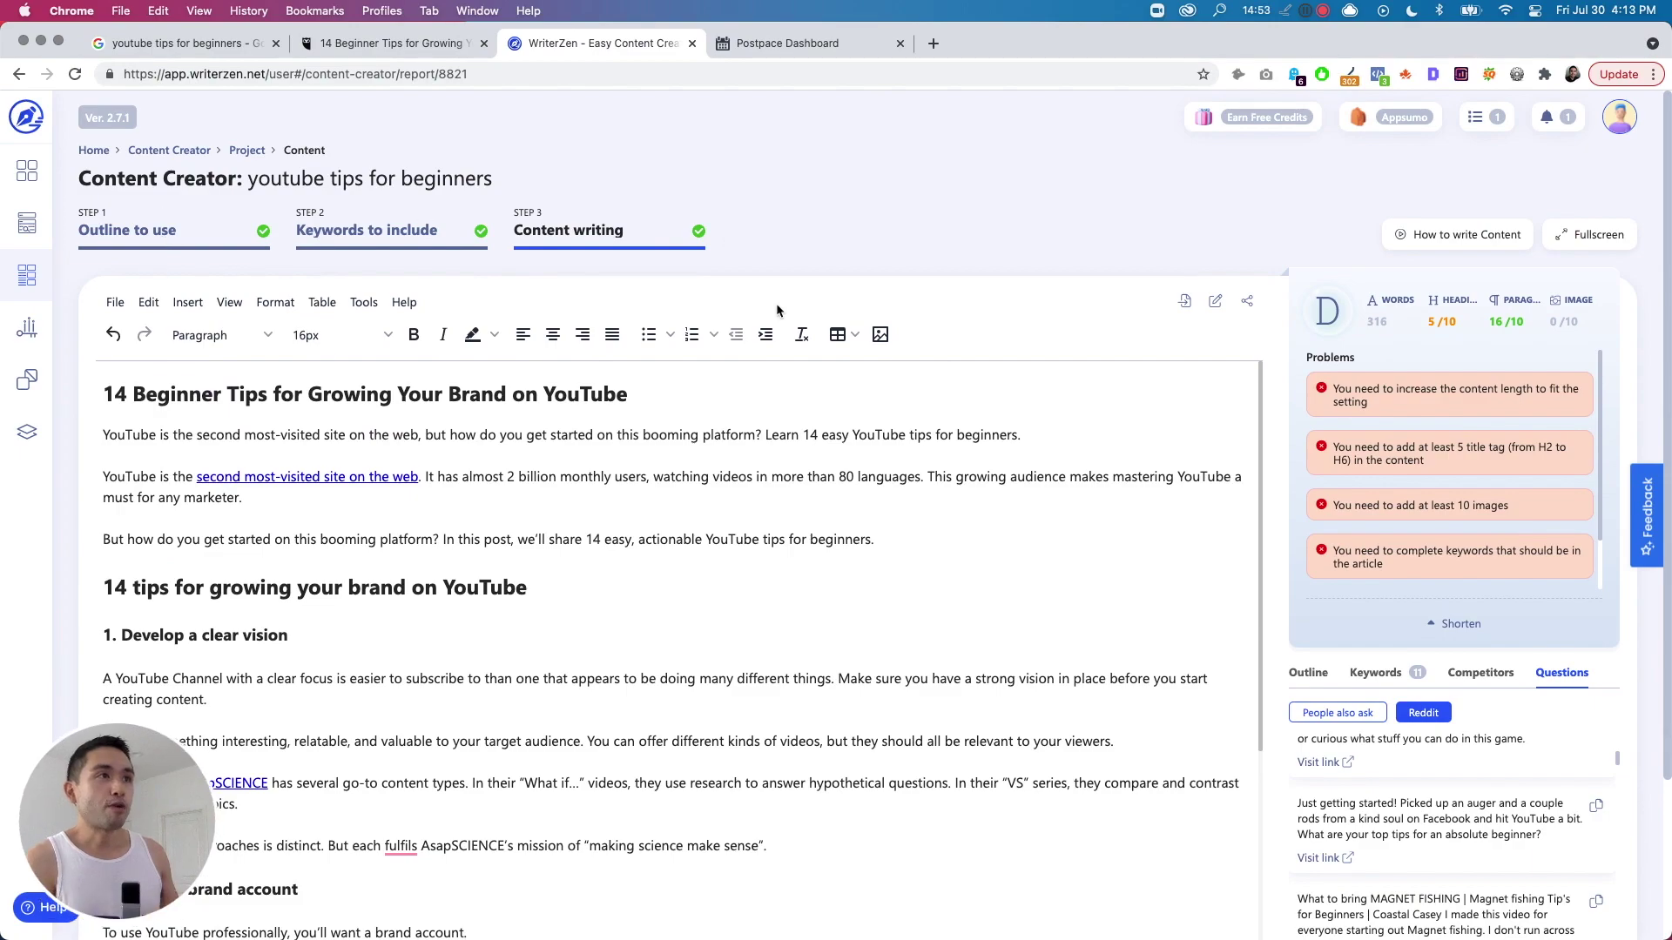
# Expand the Hootsuite article's outline on WriterZen's outline step, then return to PostPace's report.
pyautogui.click(119, 234)
pyautogui.scroll(-3, 190, 239)
pyautogui.scroll(-2, 189, 240)
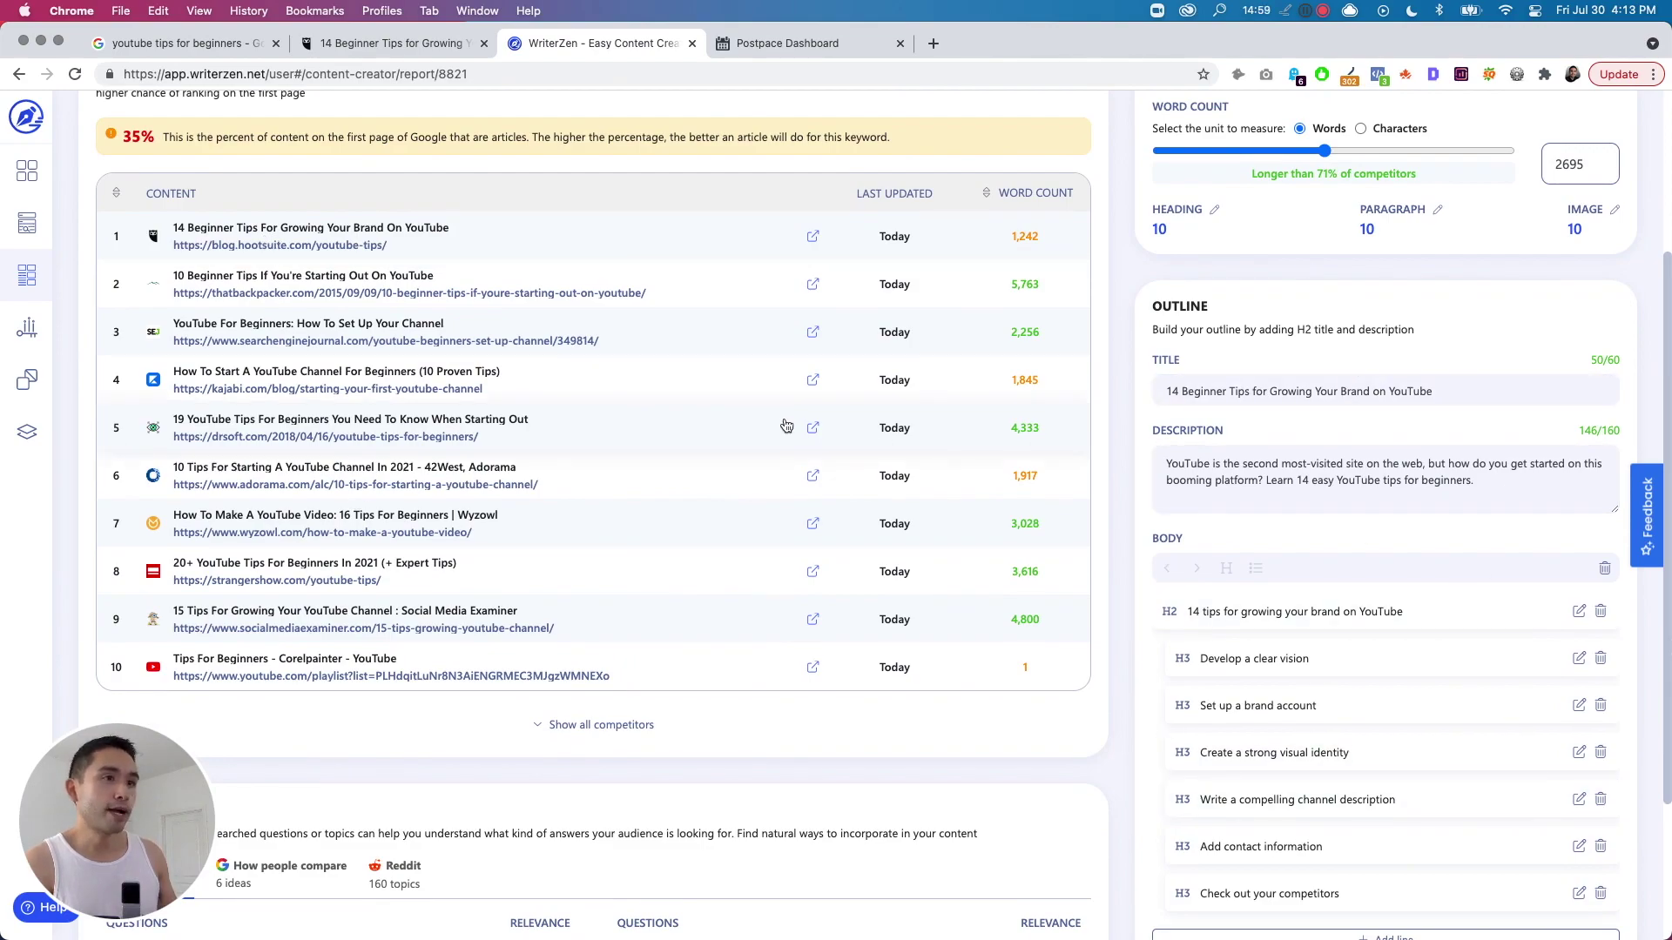
pyautogui.scroll(-3, 542, 452)
pyautogui.scroll(4, 534, 436)
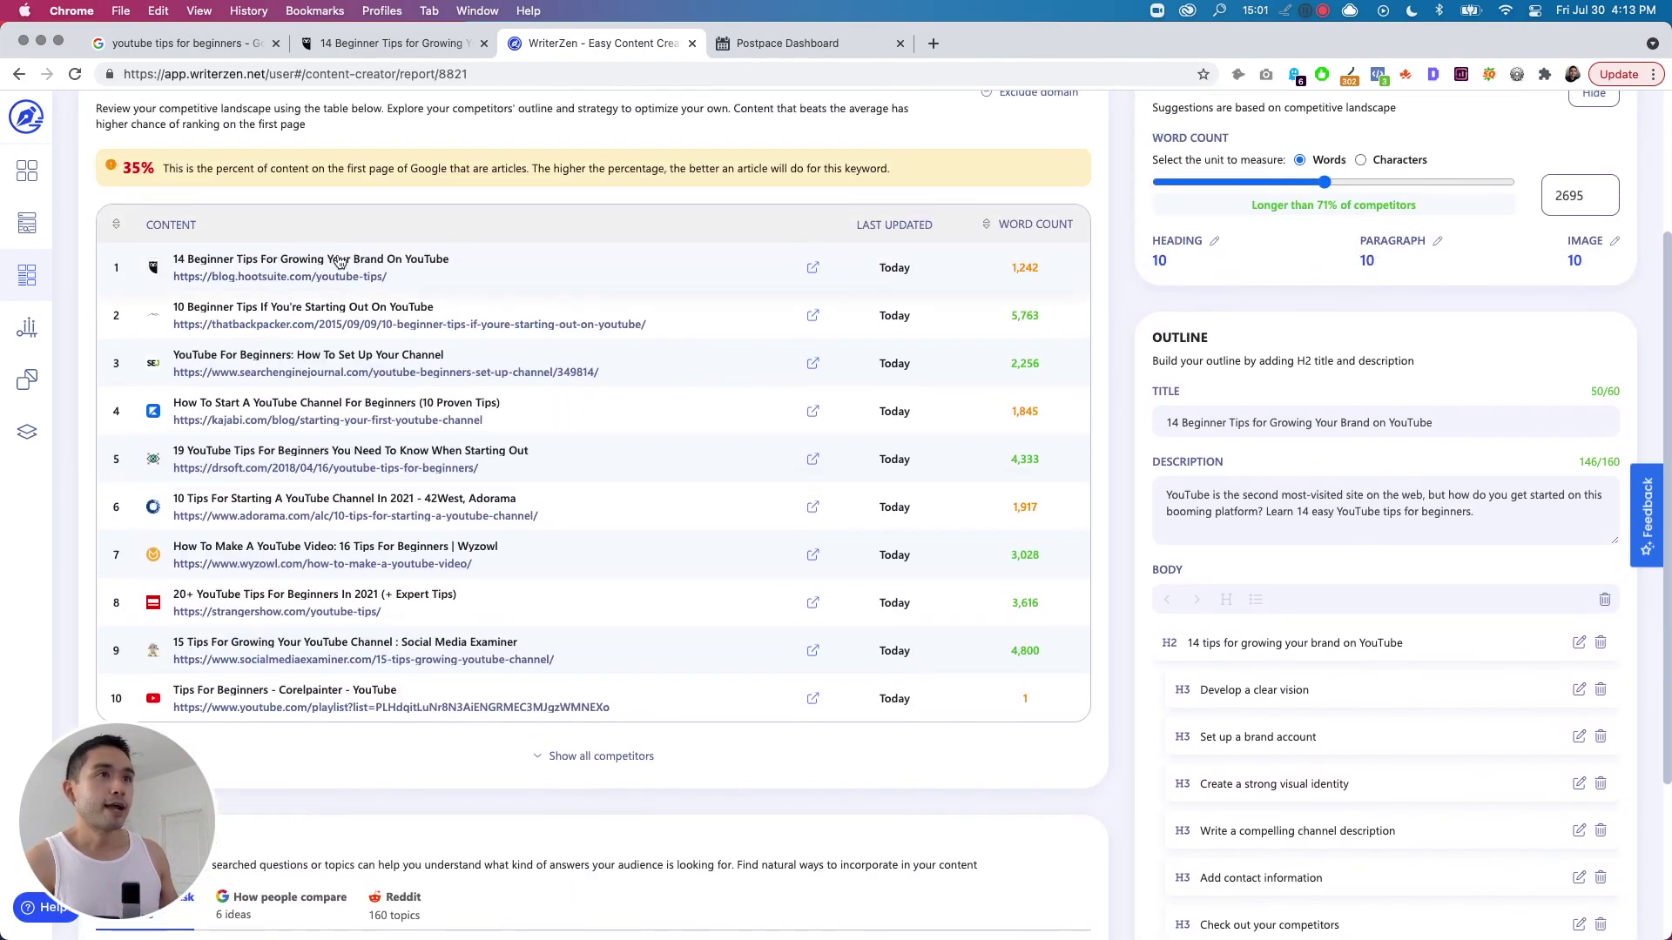
pyautogui.click(337, 261)
pyautogui.scroll(-2, 310, 355)
pyautogui.scroll(-3, 252, 507)
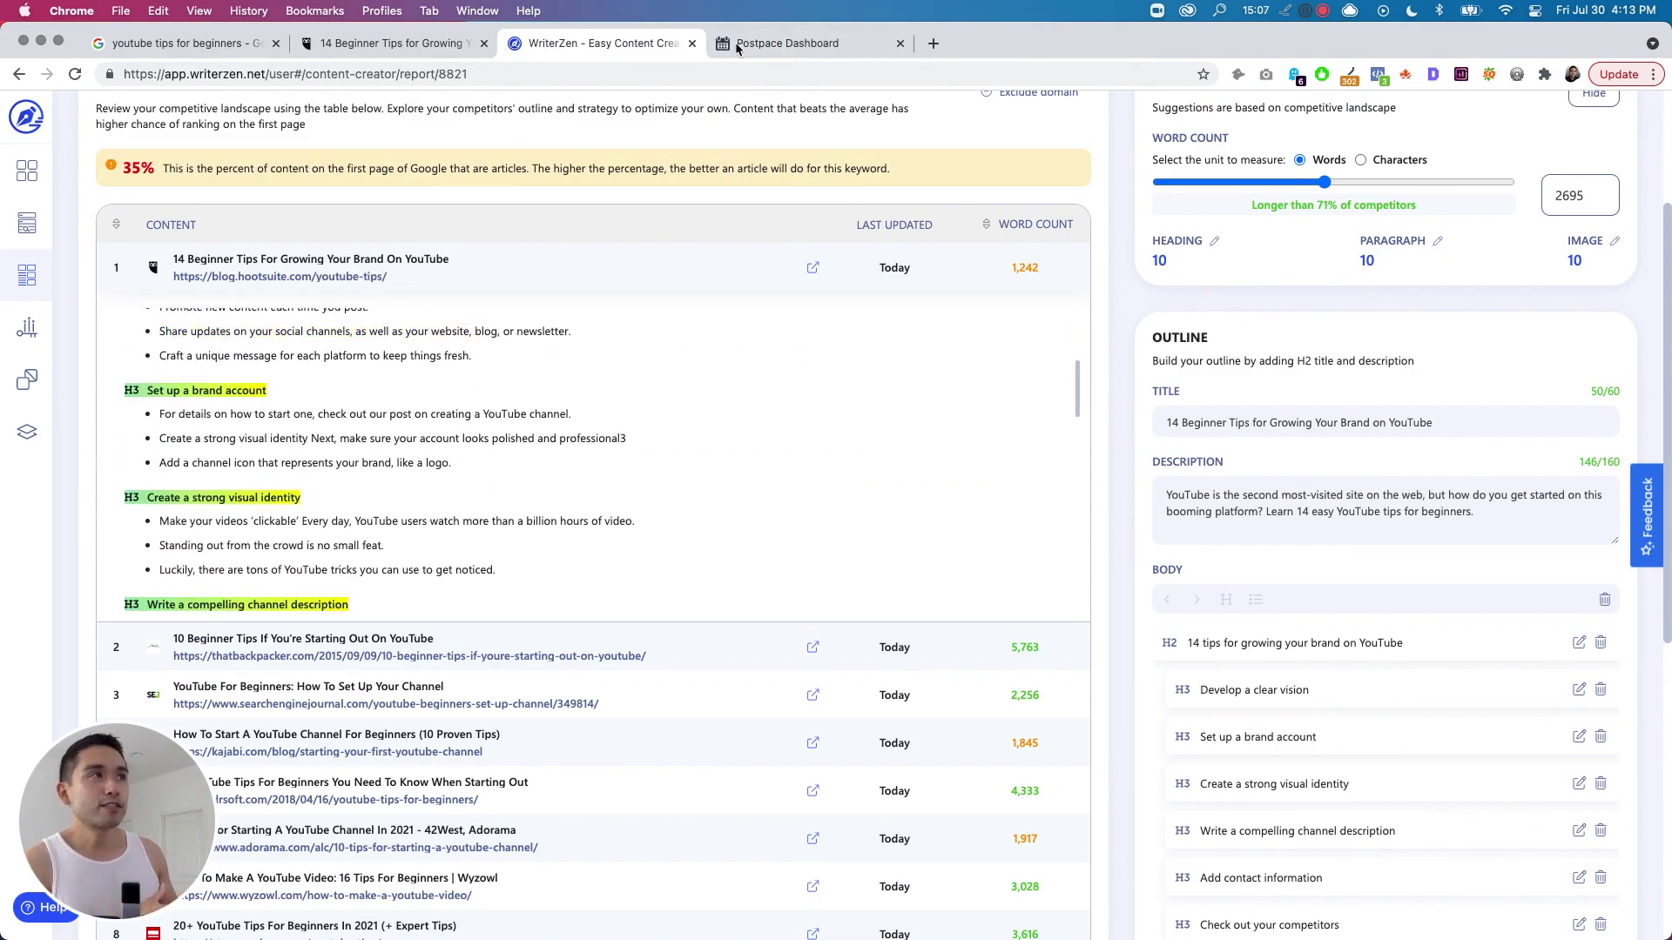
pyautogui.click(785, 44)
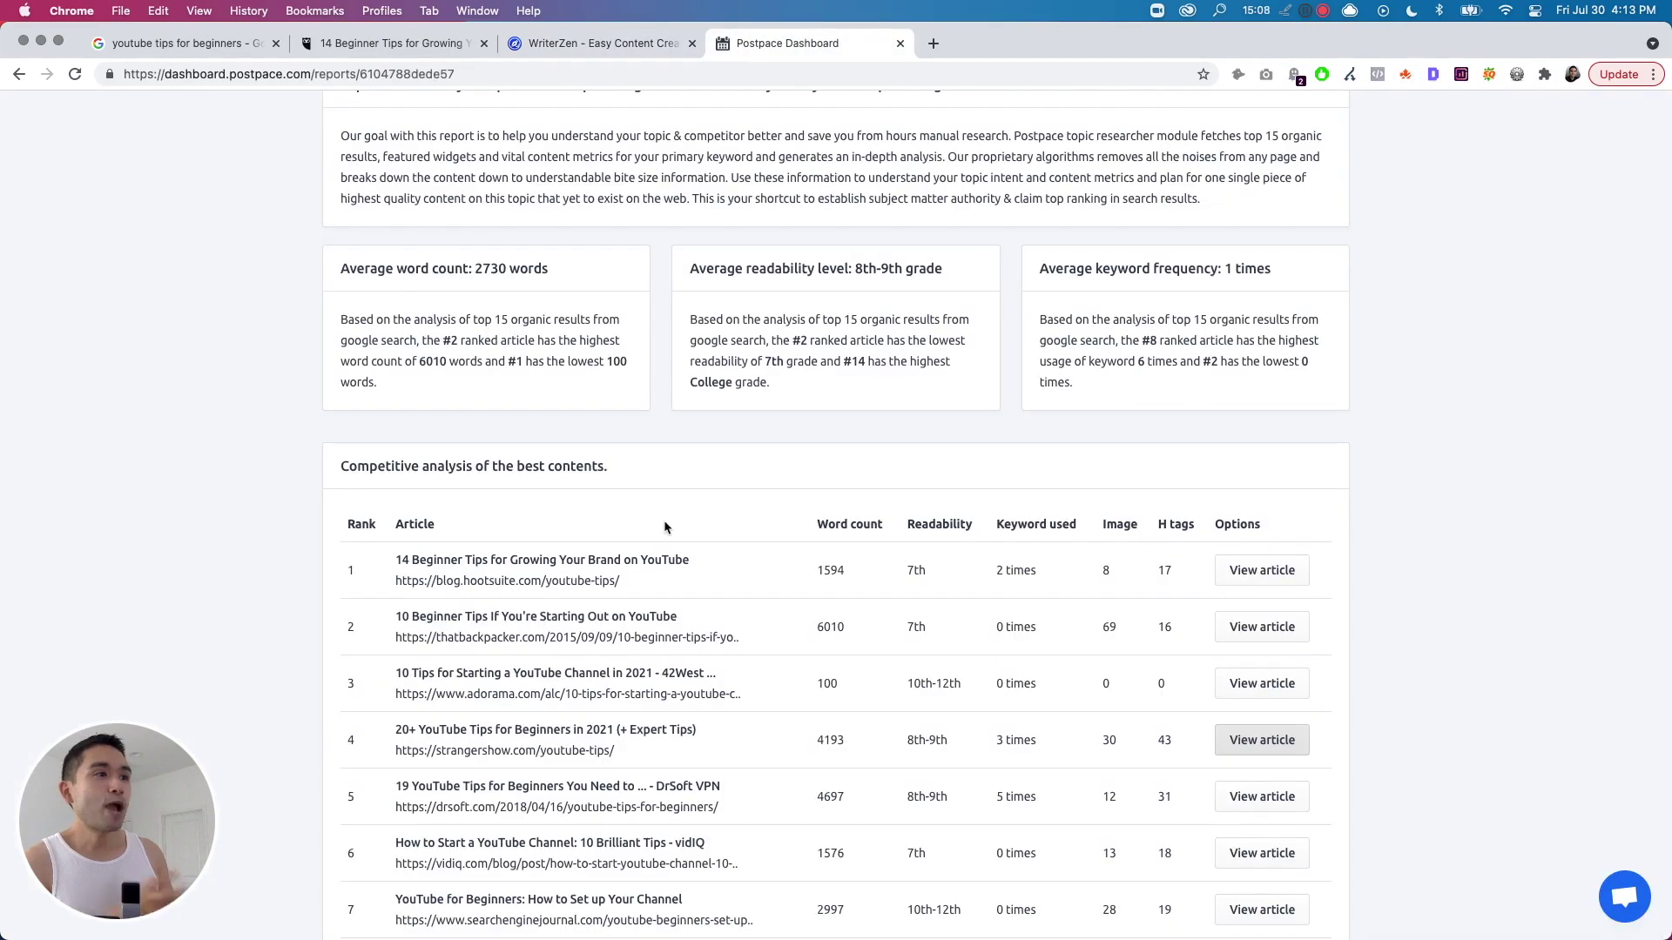
# Review the rank-1 Hootsuite article's details in PostPace, then go back to WriterZen's outline.
pyautogui.click(1250, 569)
pyautogui.scroll(-2, 1180, 420)
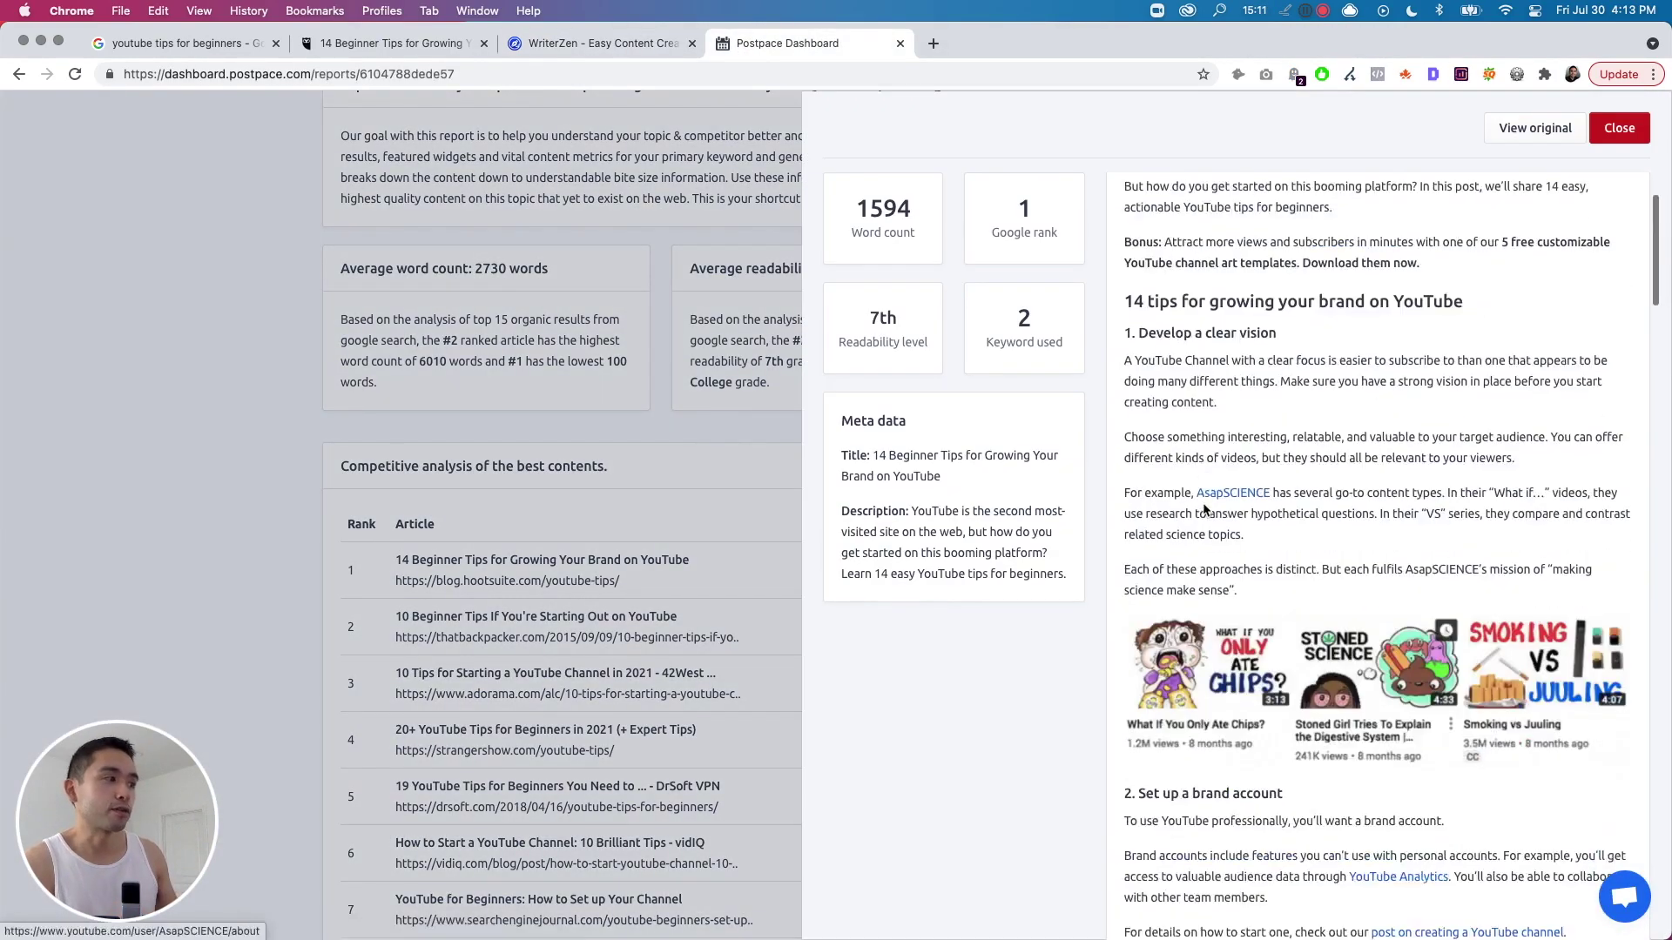
pyautogui.scroll(-3, 1180, 420)
pyautogui.scroll(-3, 1180, 419)
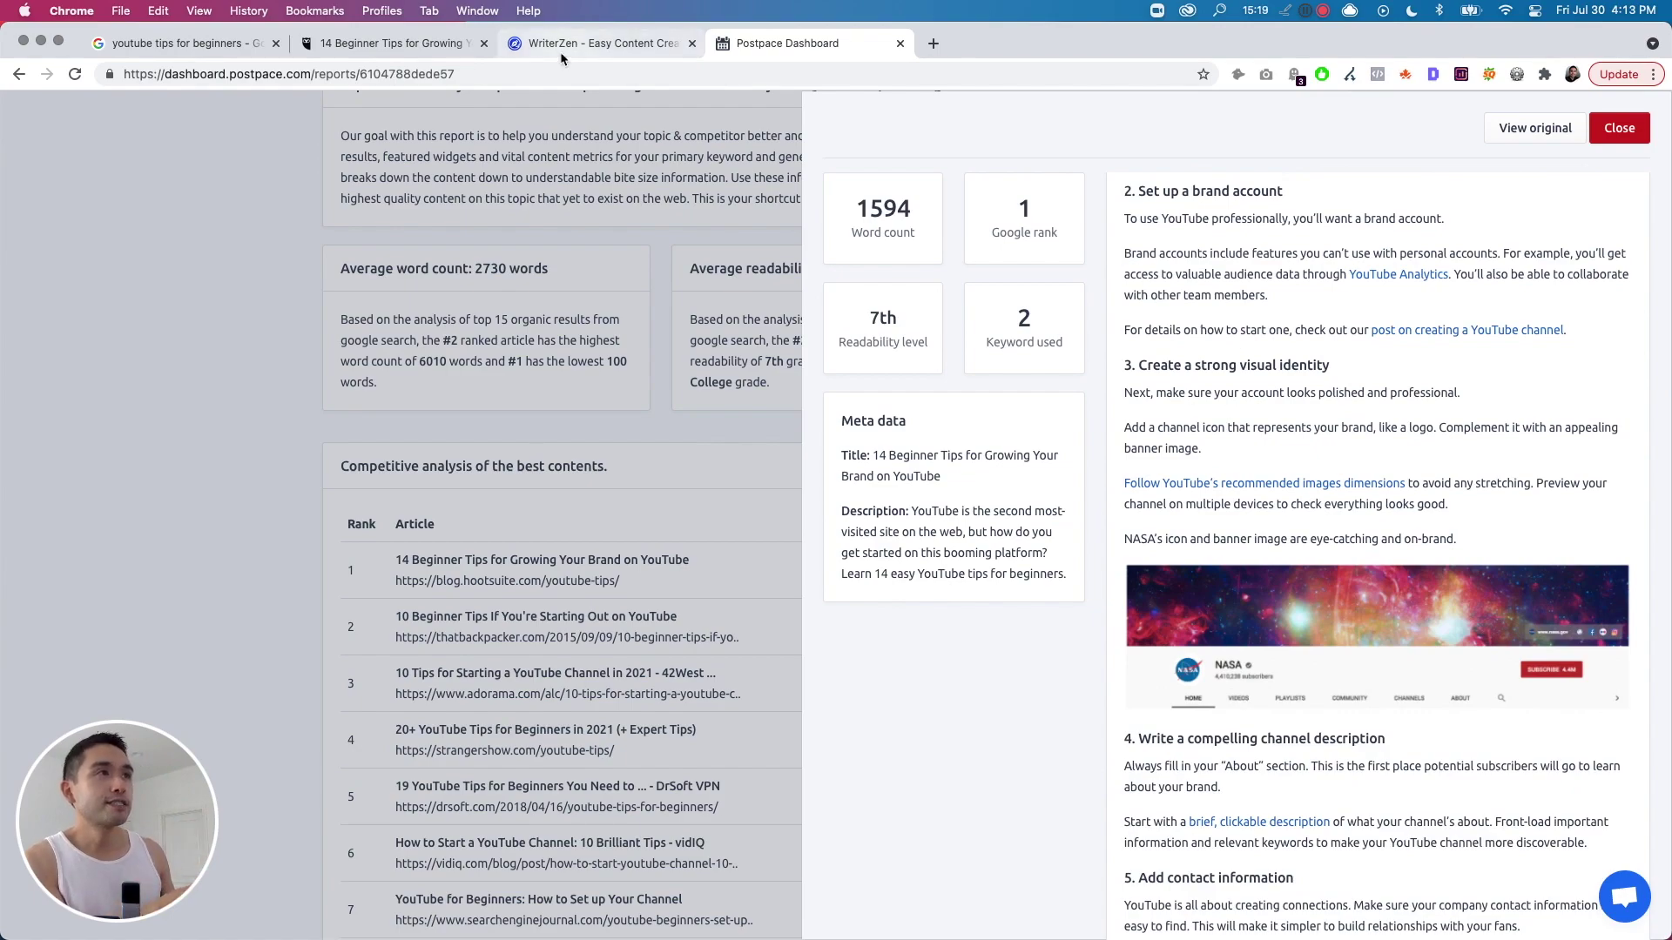
pyautogui.scroll(3, 1167, 277)
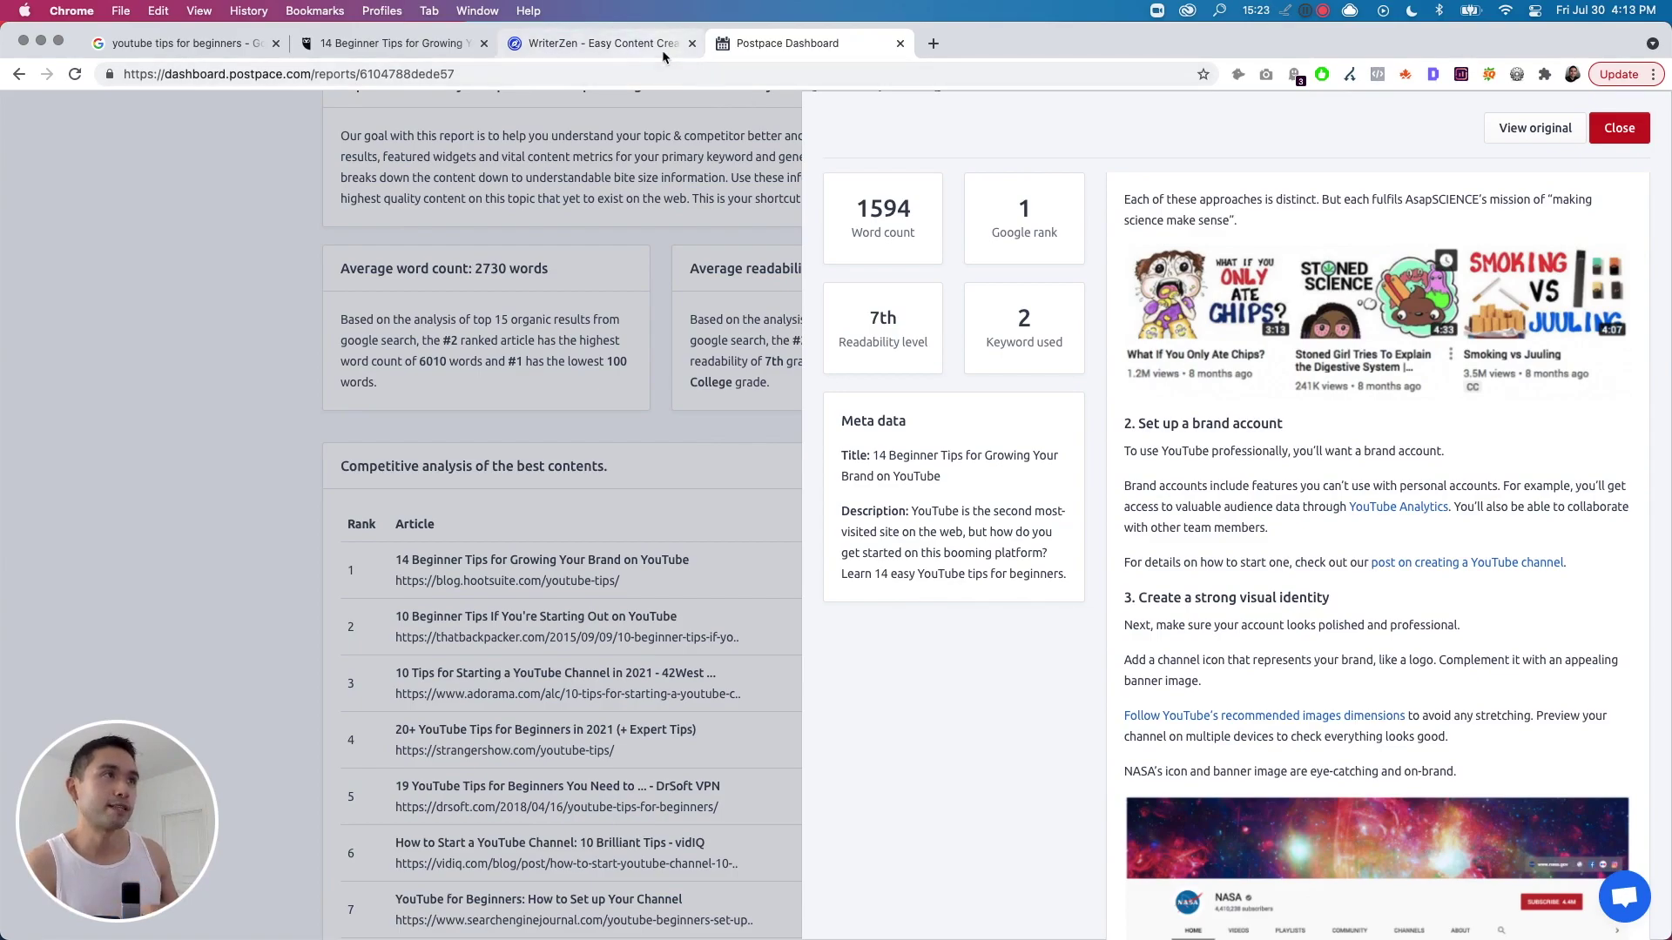
pyautogui.click(660, 55)
pyautogui.scroll(2, 710, 387)
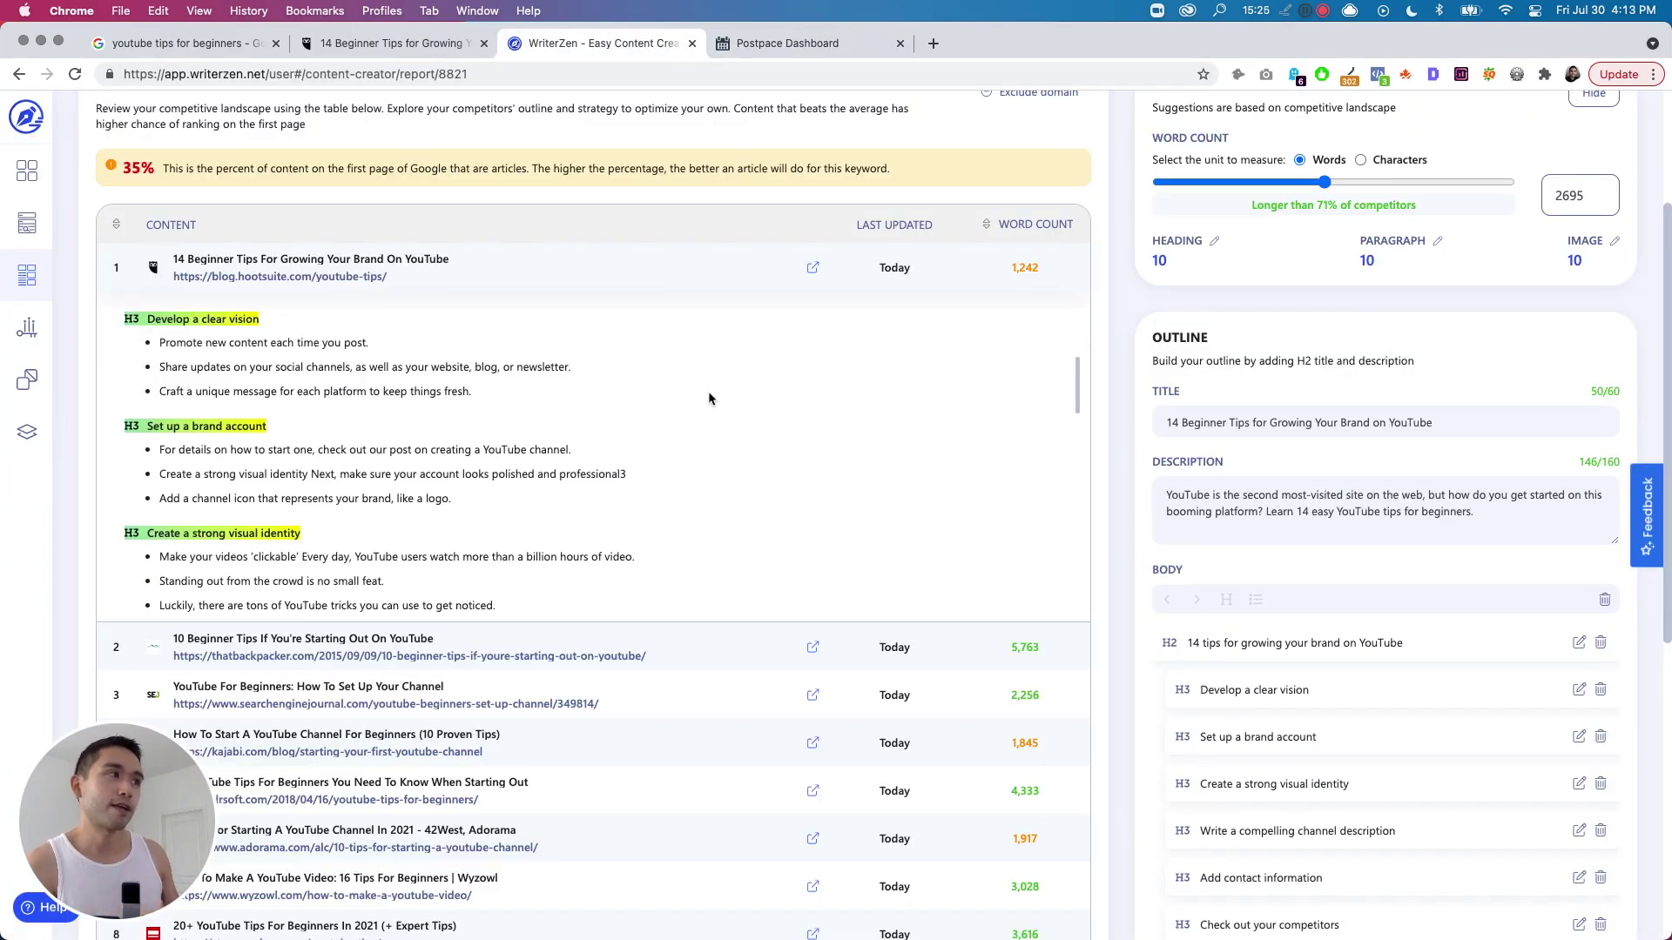
pyautogui.scroll(5, 679, 431)
pyautogui.scroll(3, 773, 187)
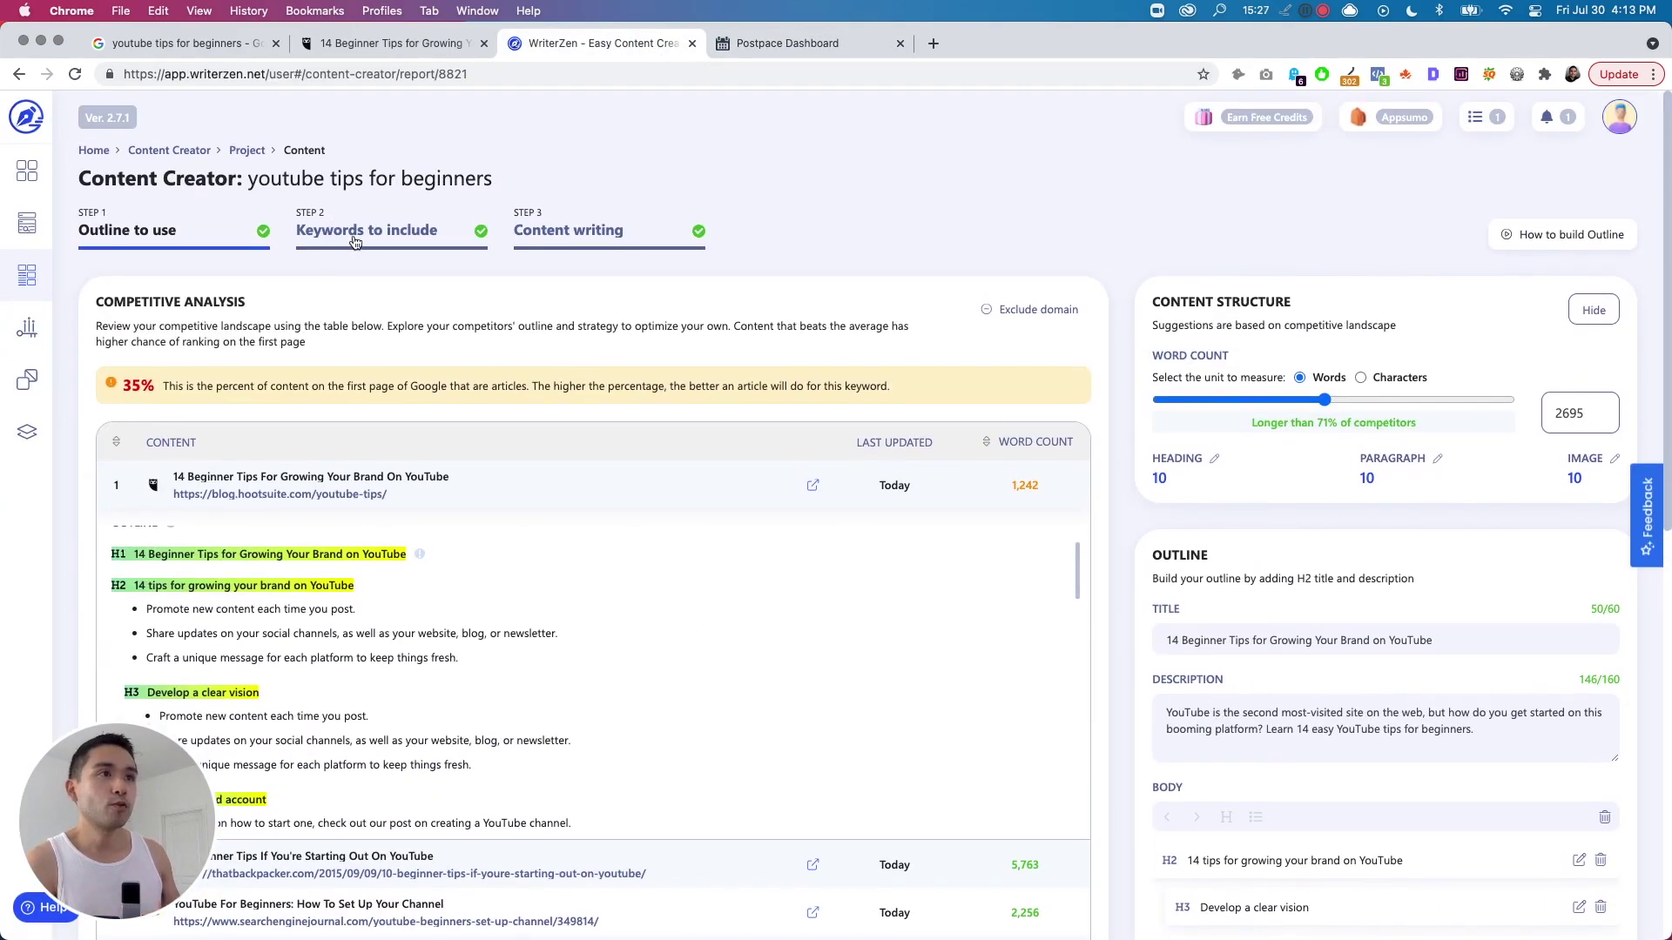
# Revisit WriterZen's keywords step and 316-word draft, then return to PostPace with the article panel closed.
pyautogui.click(379, 231)
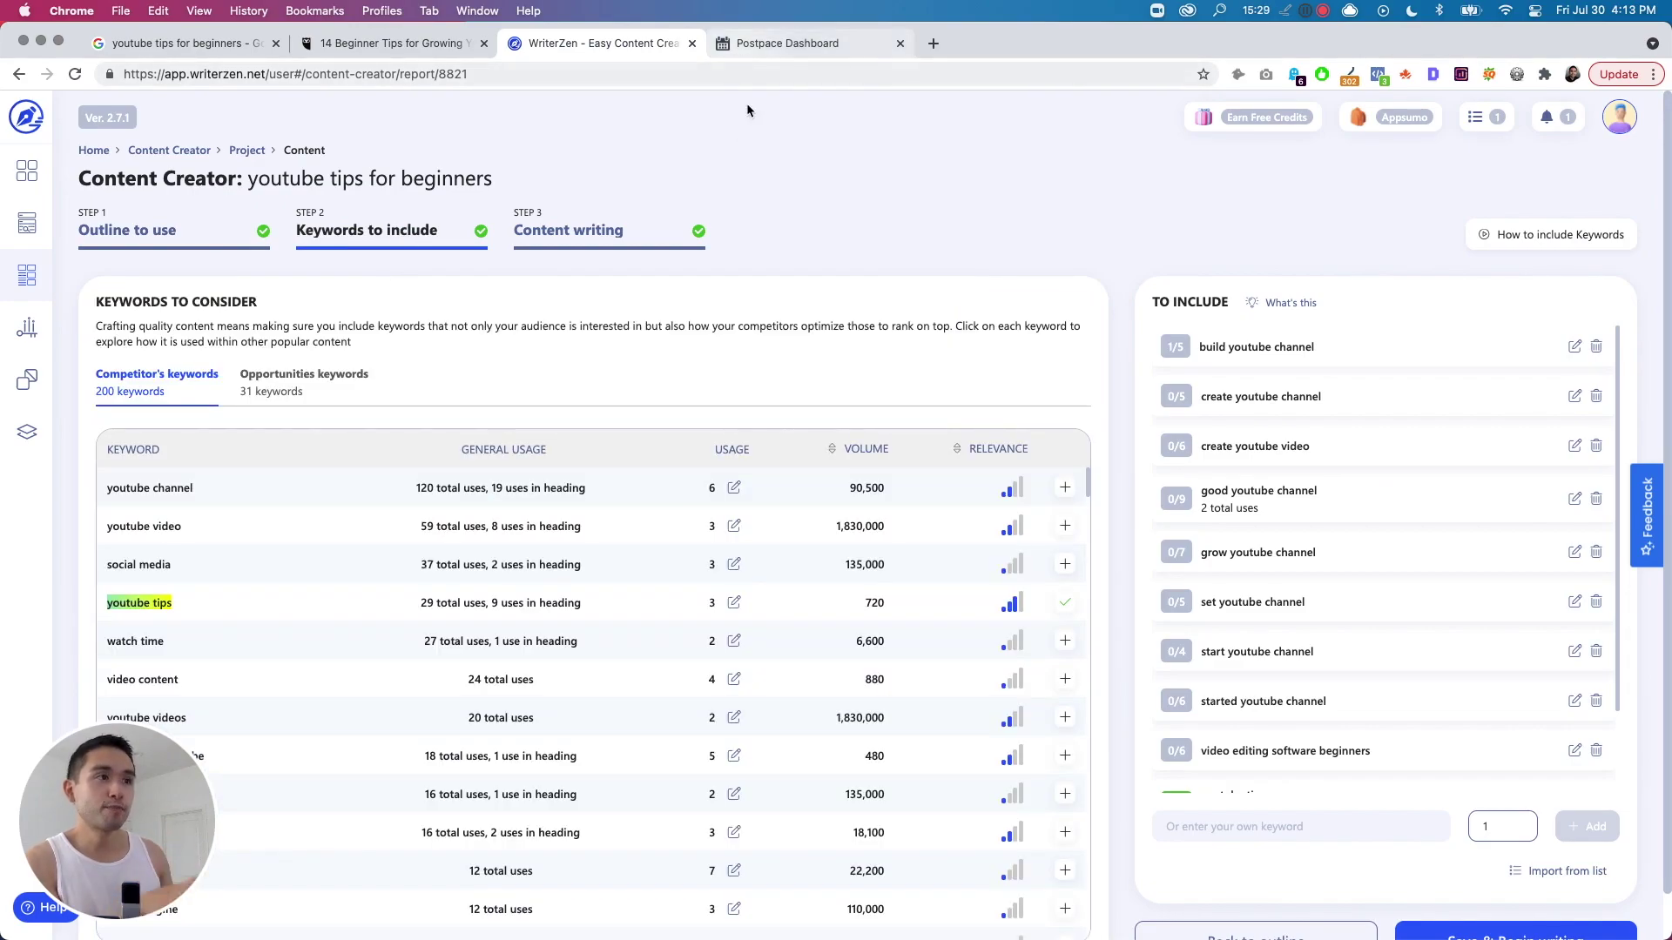
pyautogui.click(542, 242)
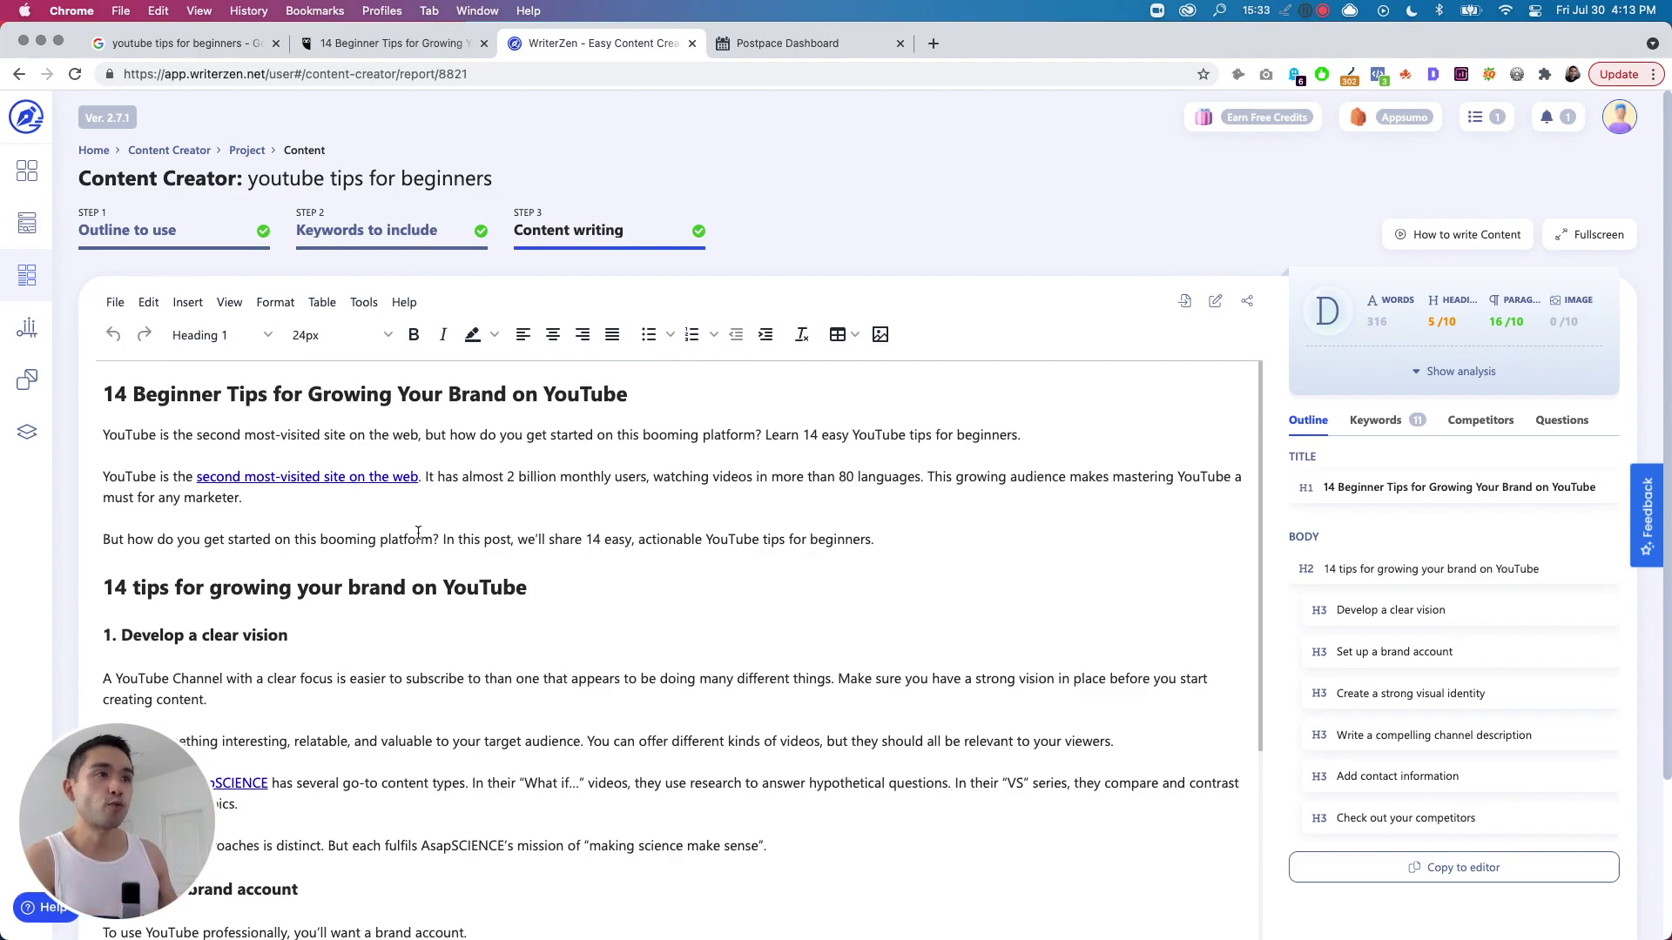
pyautogui.scroll(-1, 445, 450)
pyautogui.scroll(-3, 444, 450)
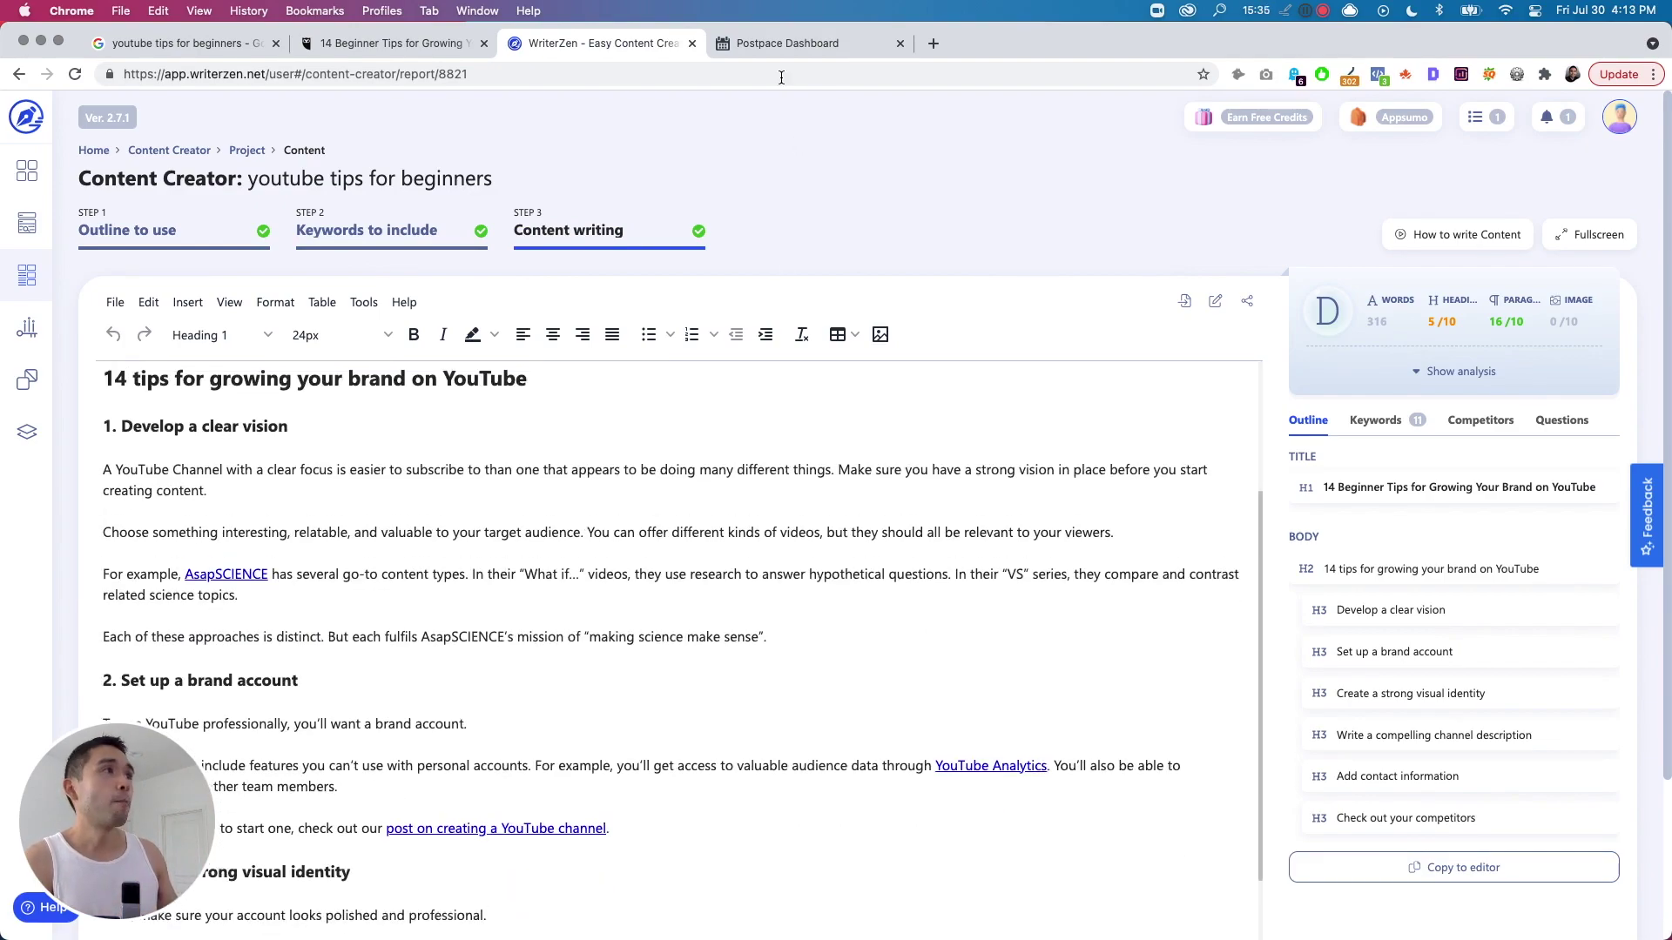
pyautogui.click(787, 42)
pyautogui.click(752, 483)
pyautogui.scroll(3, 735, 411)
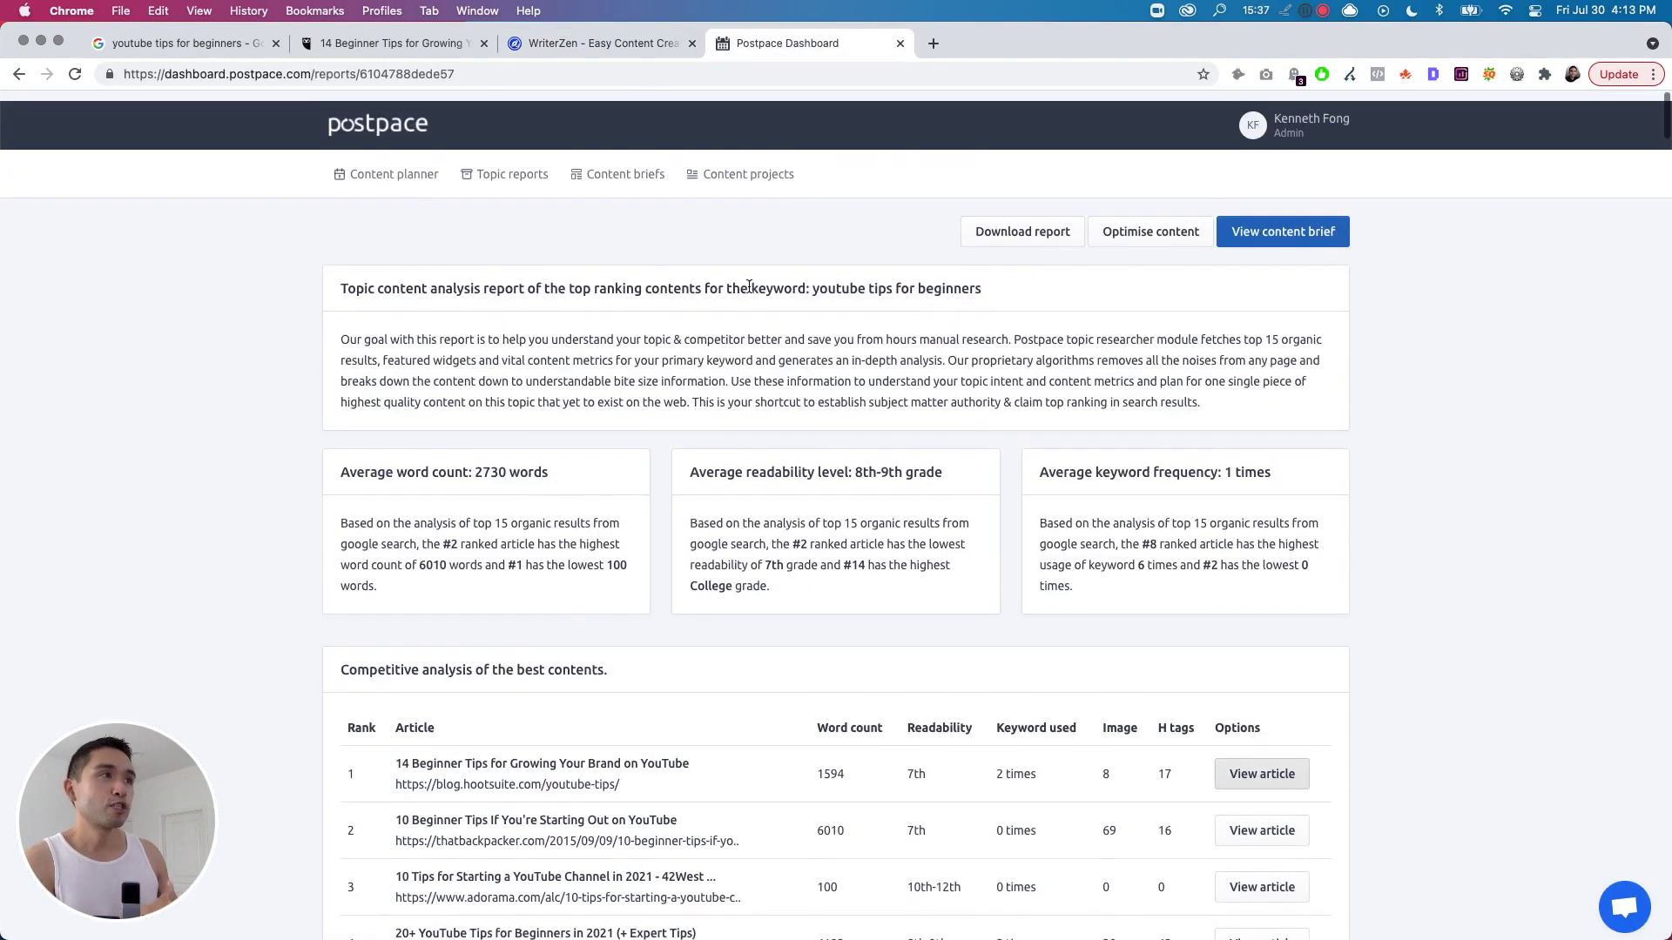
# View the youtube tips for beginners brief, reopen its project via Optimise, then return to WriterZen.
pyautogui.click(636, 172)
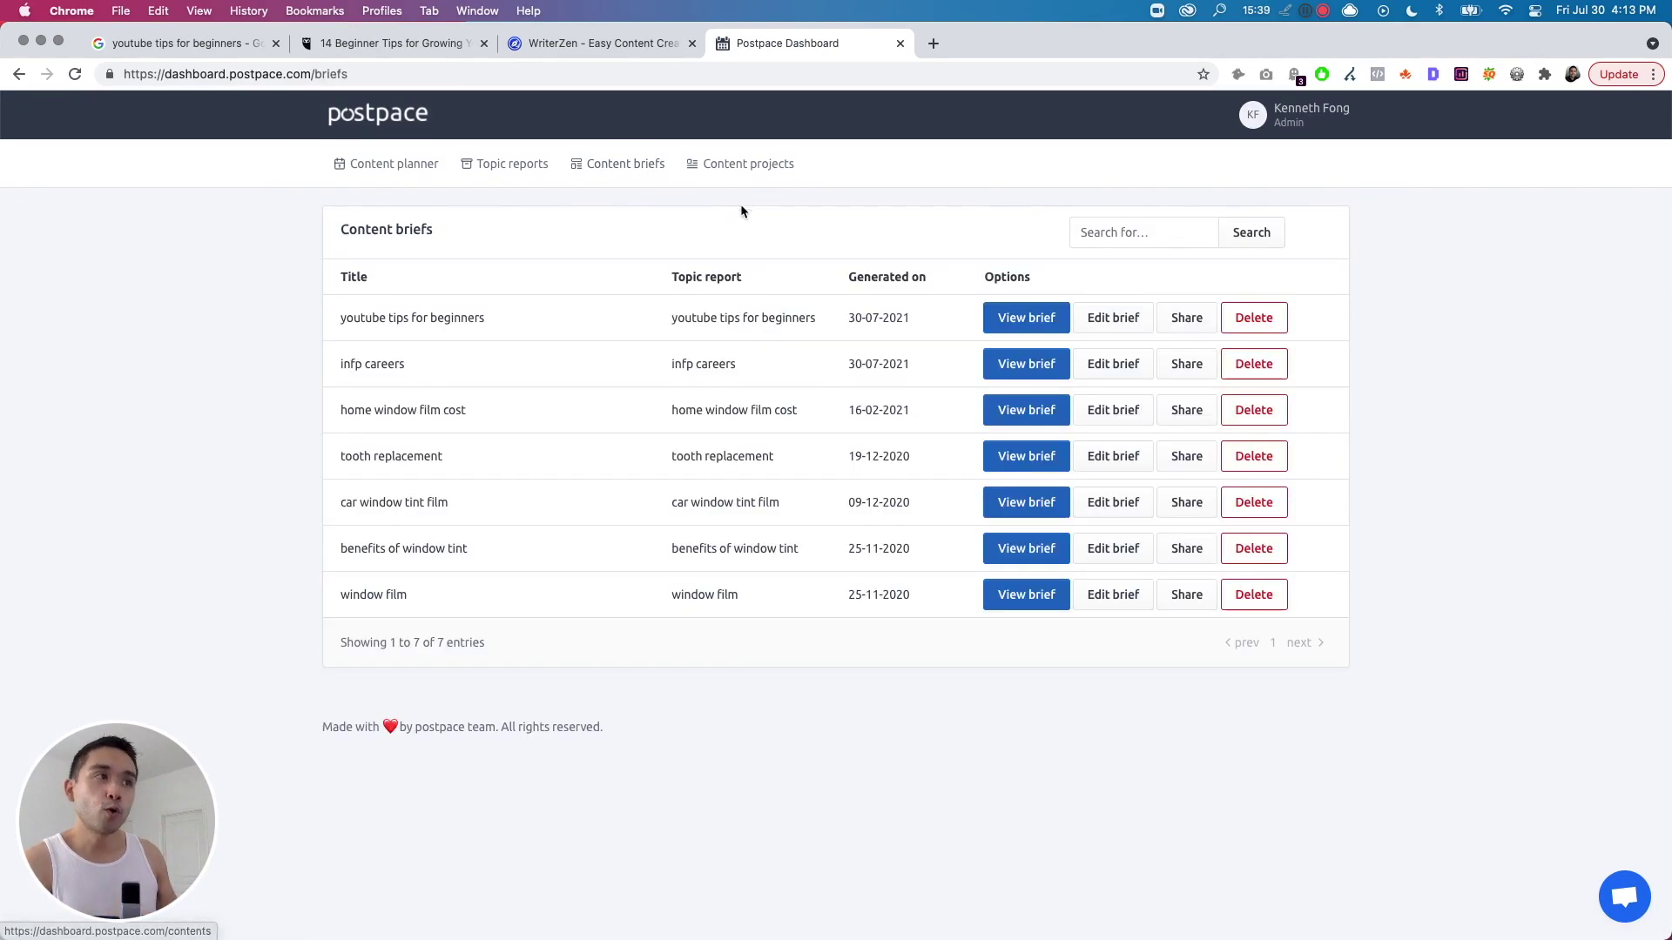
pyautogui.click(1036, 325)
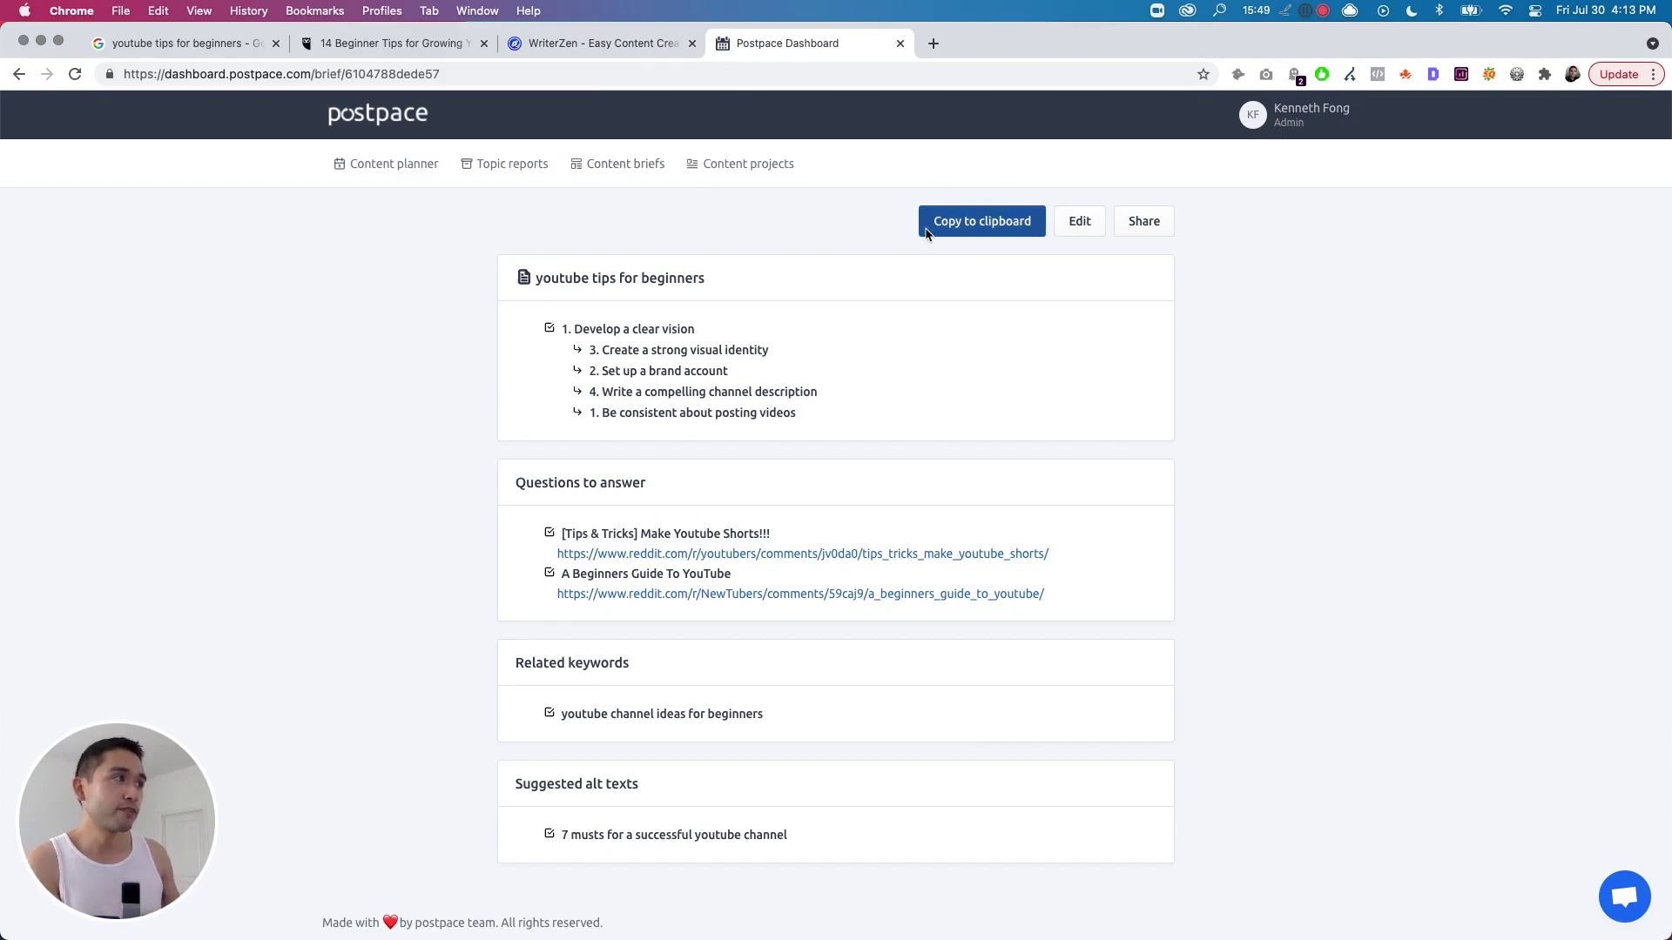
pyautogui.click(755, 171)
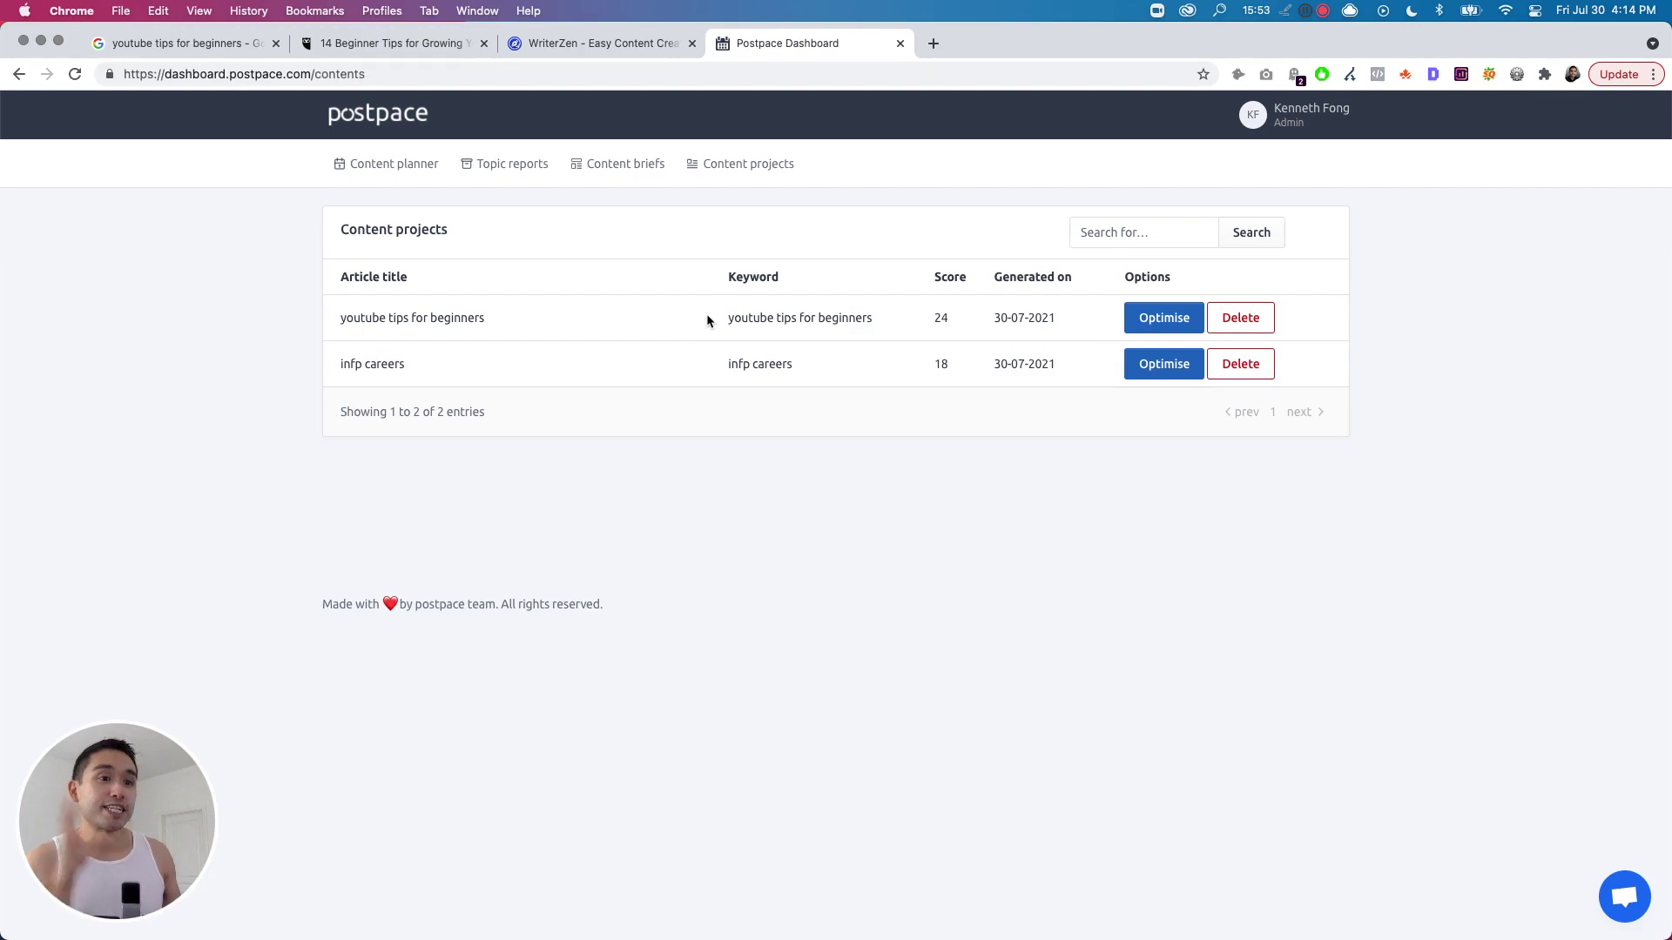
pyautogui.click(1139, 327)
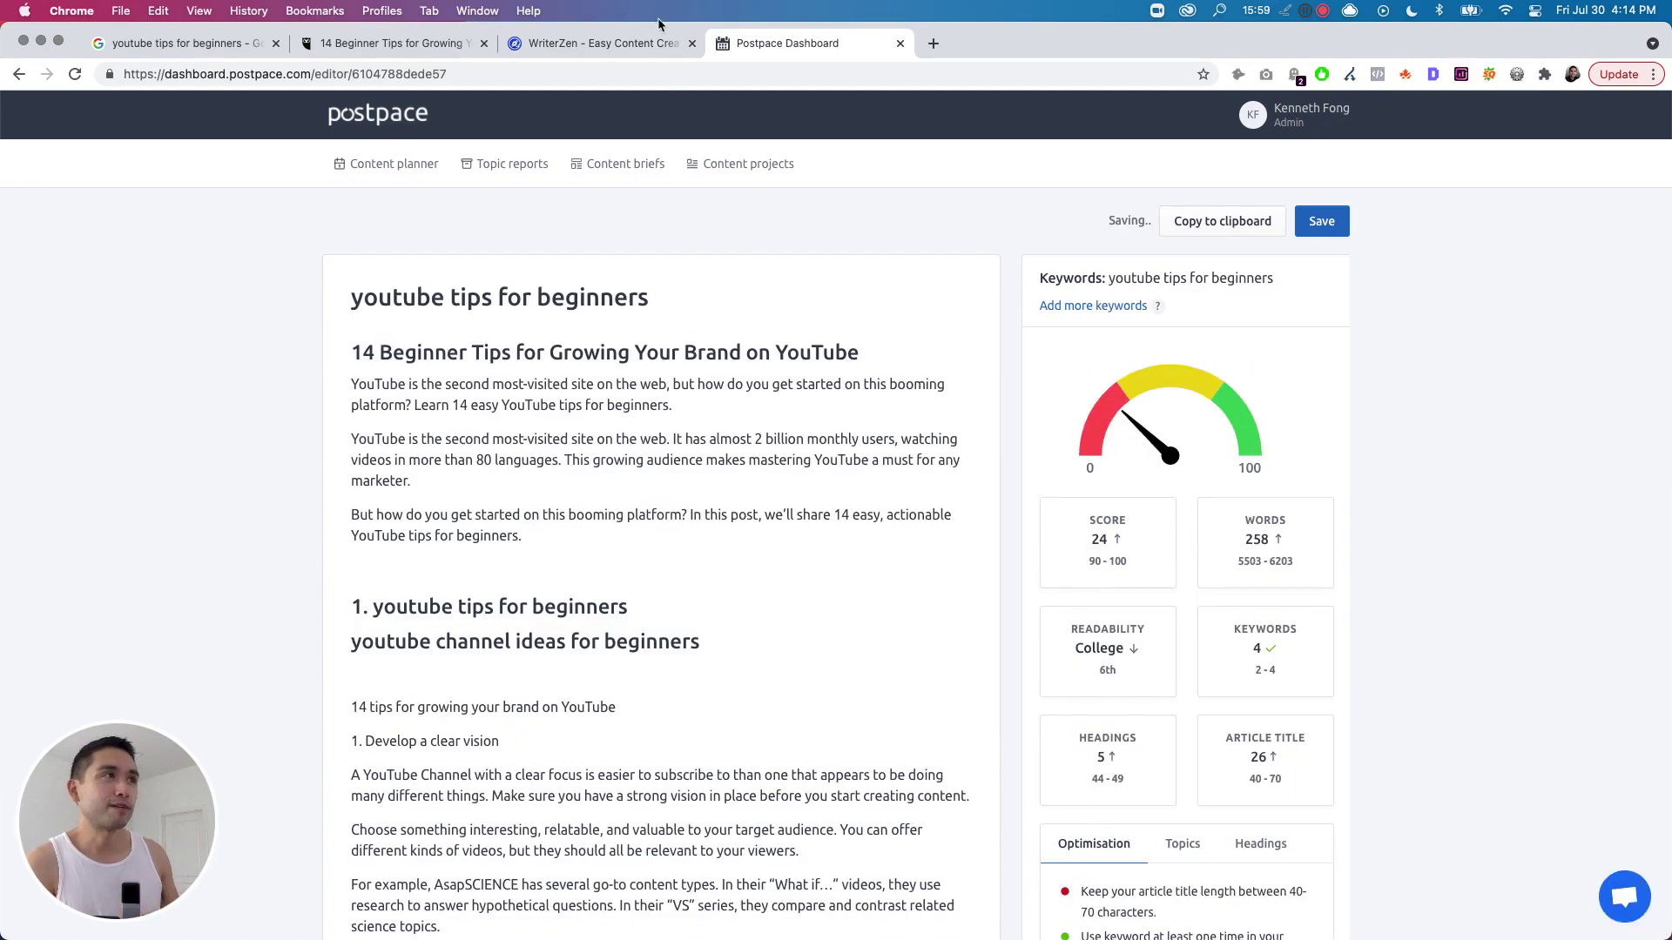
pyautogui.click(651, 51)
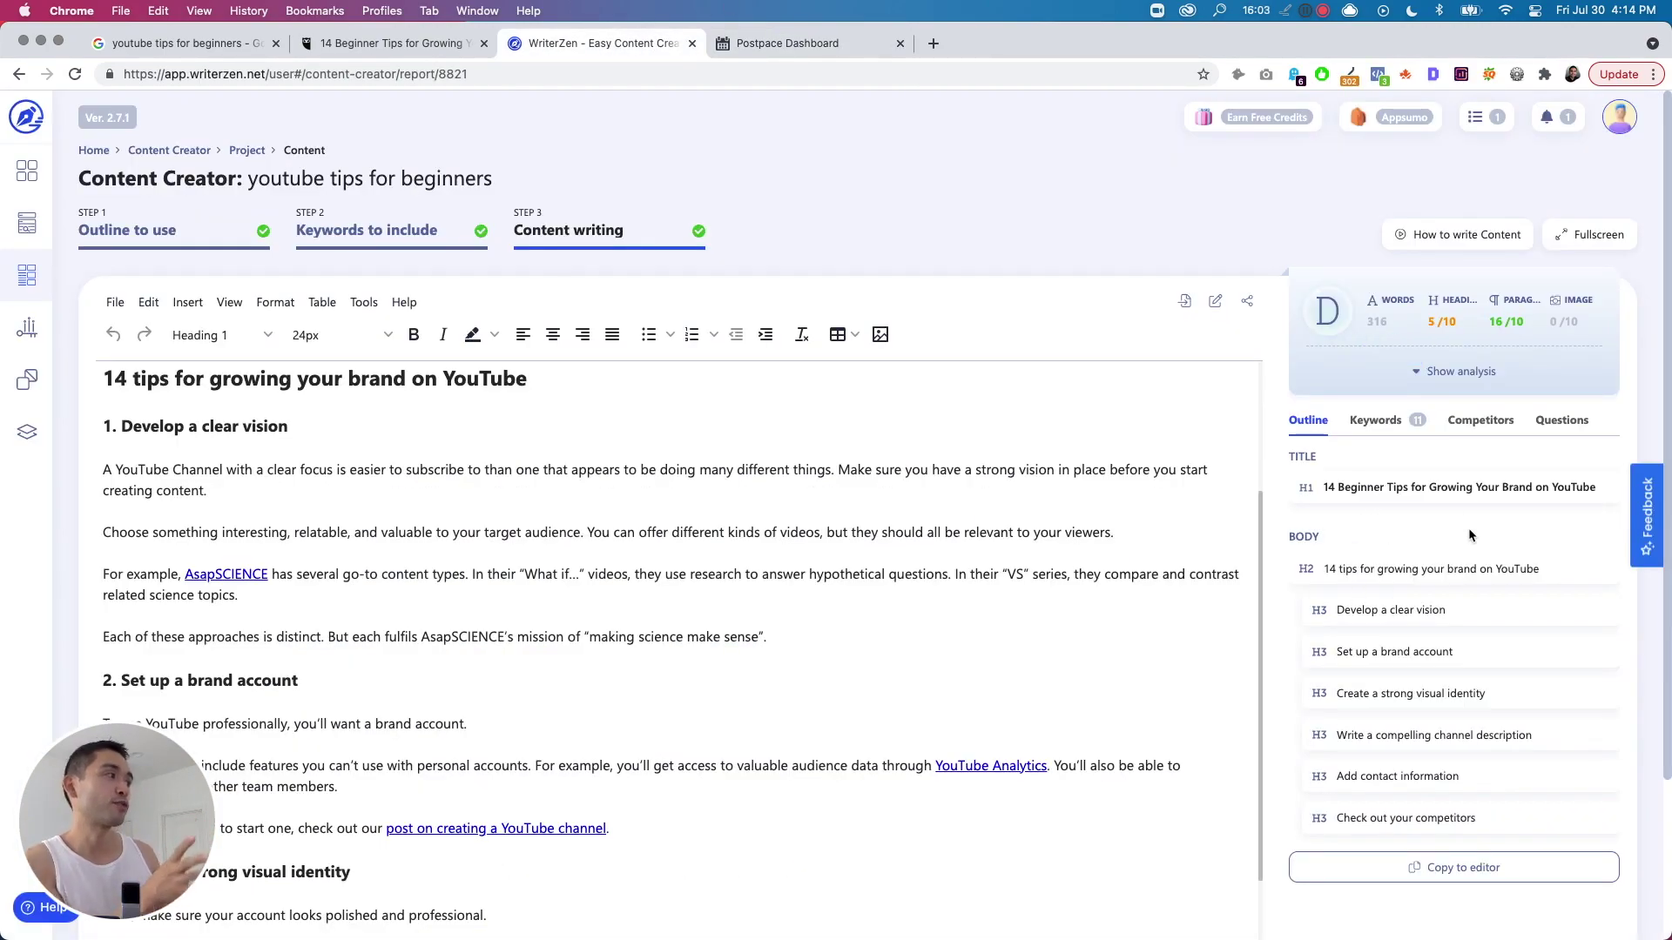
pyautogui.scroll(-1, 723, 522)
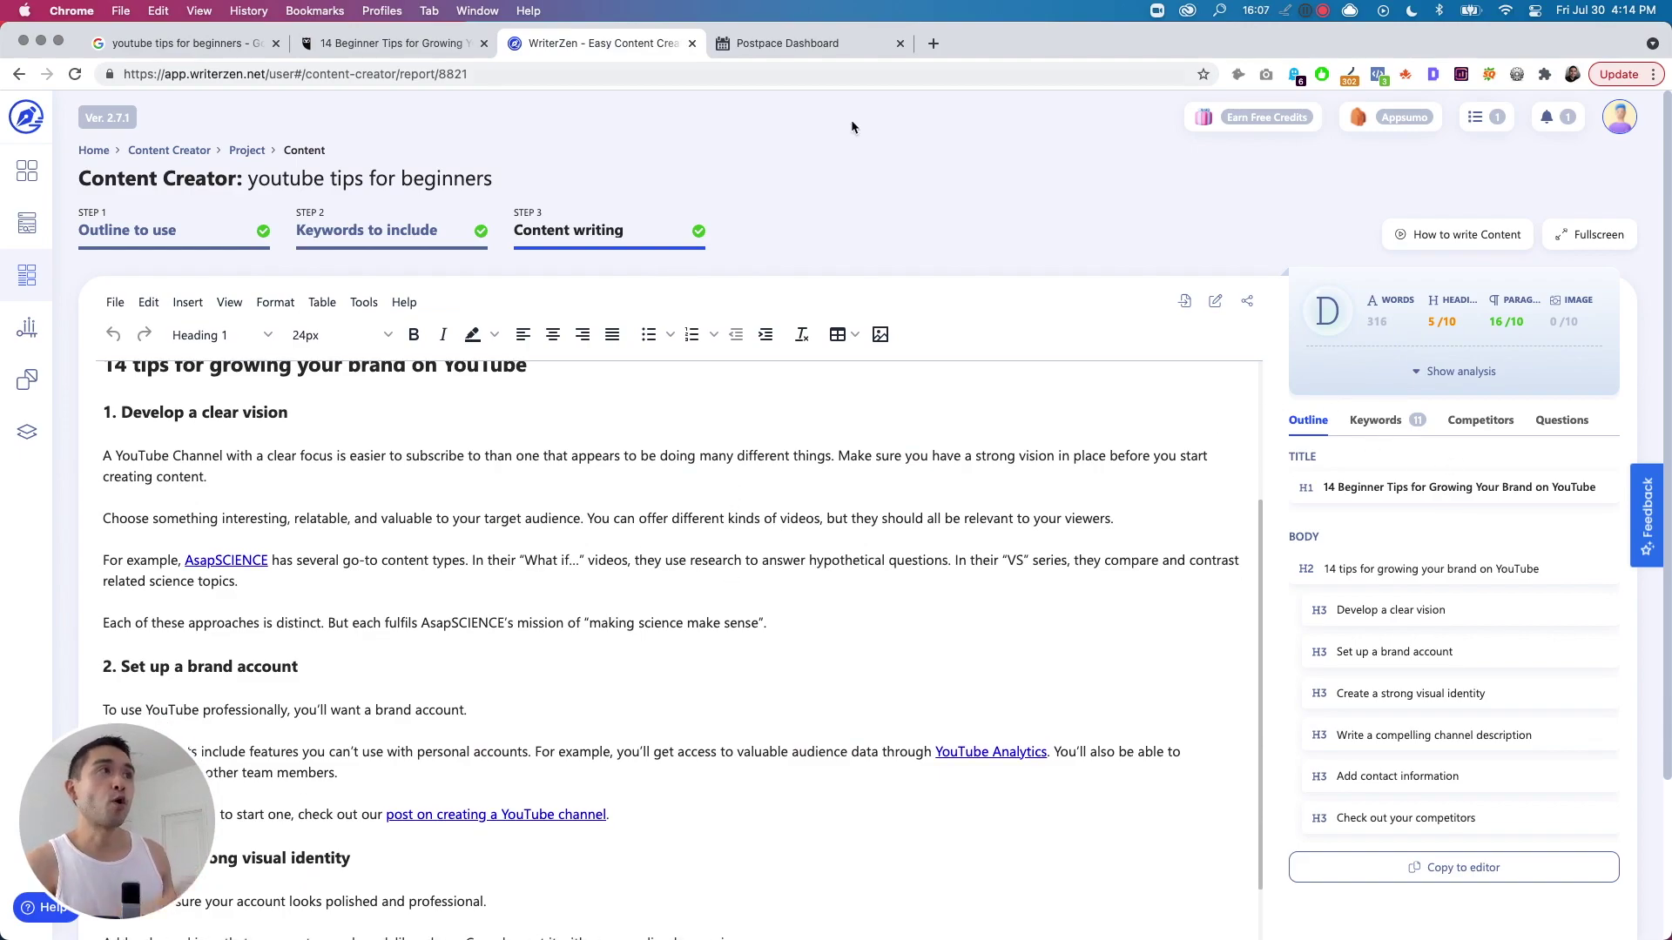
pyautogui.click(49, 757)
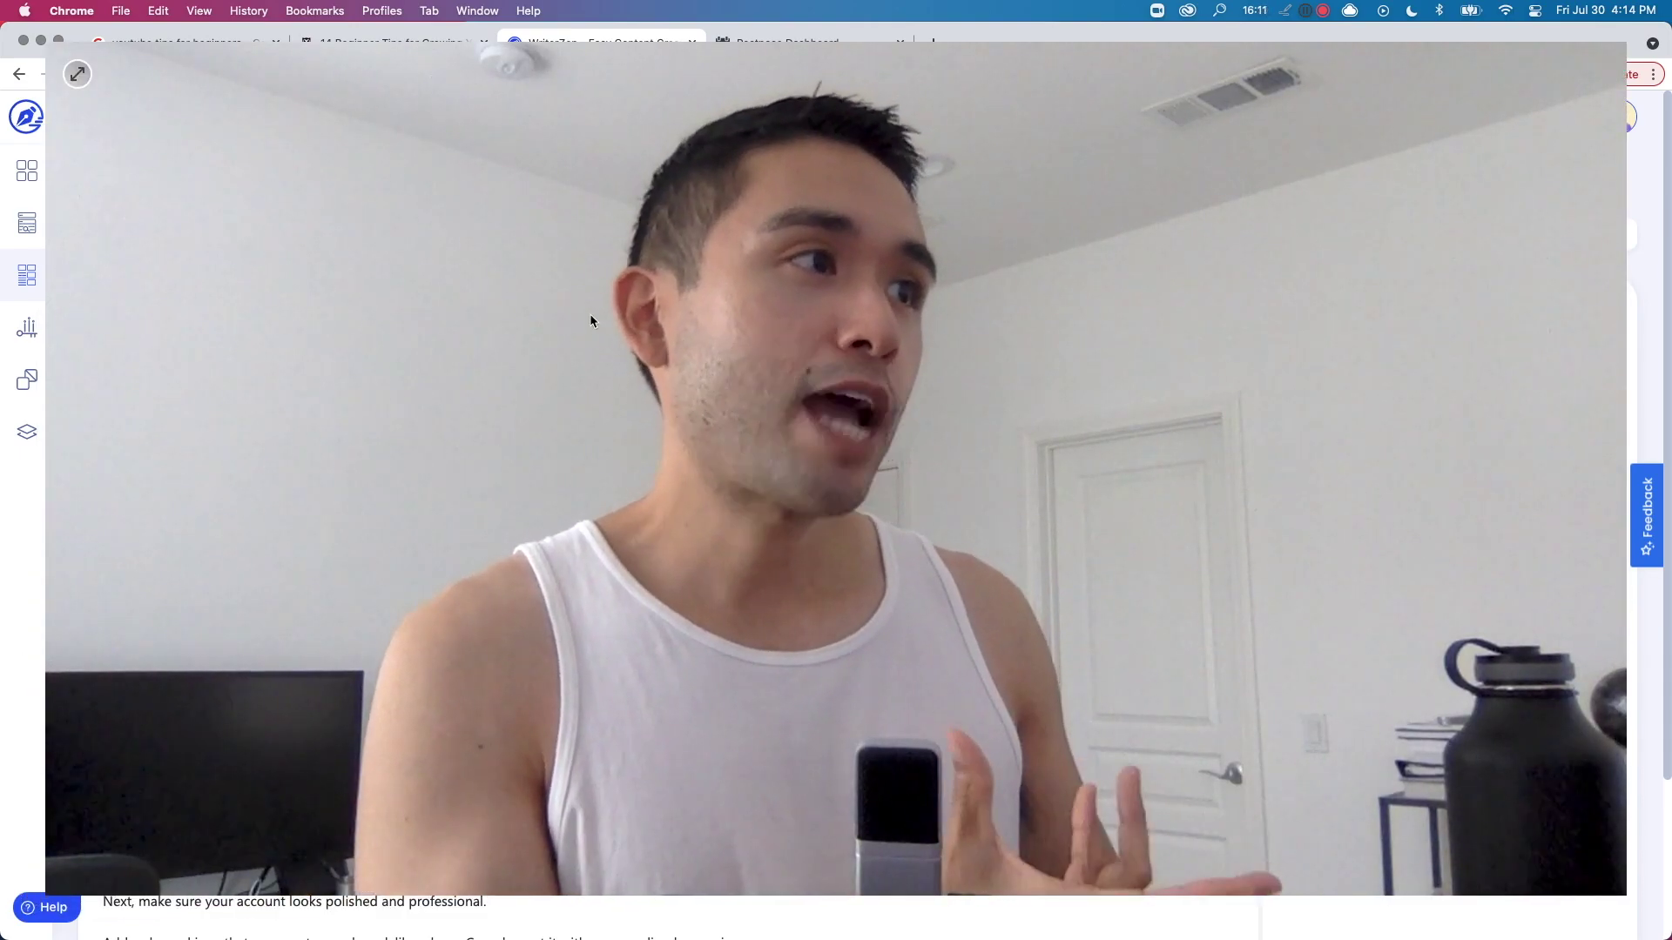